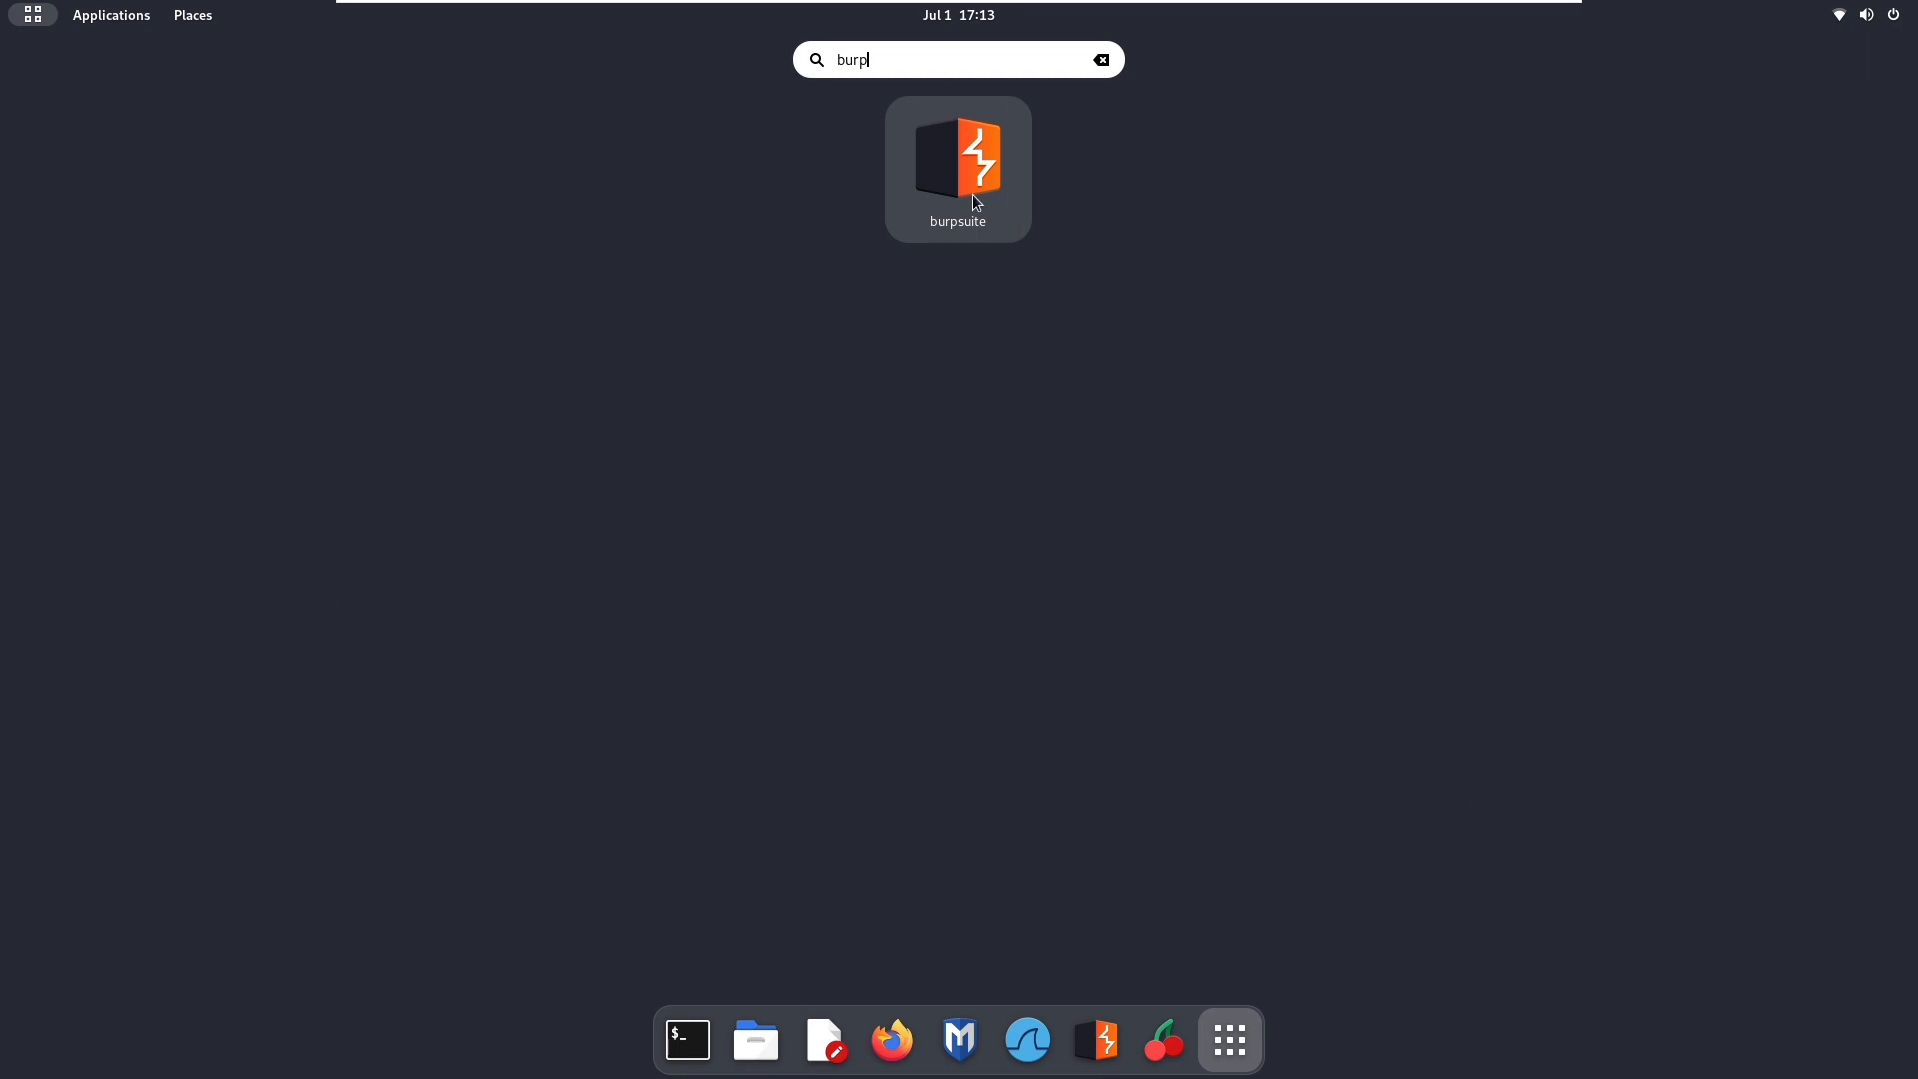
Launch Burp Suite with a temporary project and the Burp defaults, and maximize its main window
{"action": "left_click", "coordinate": [976, 198]}
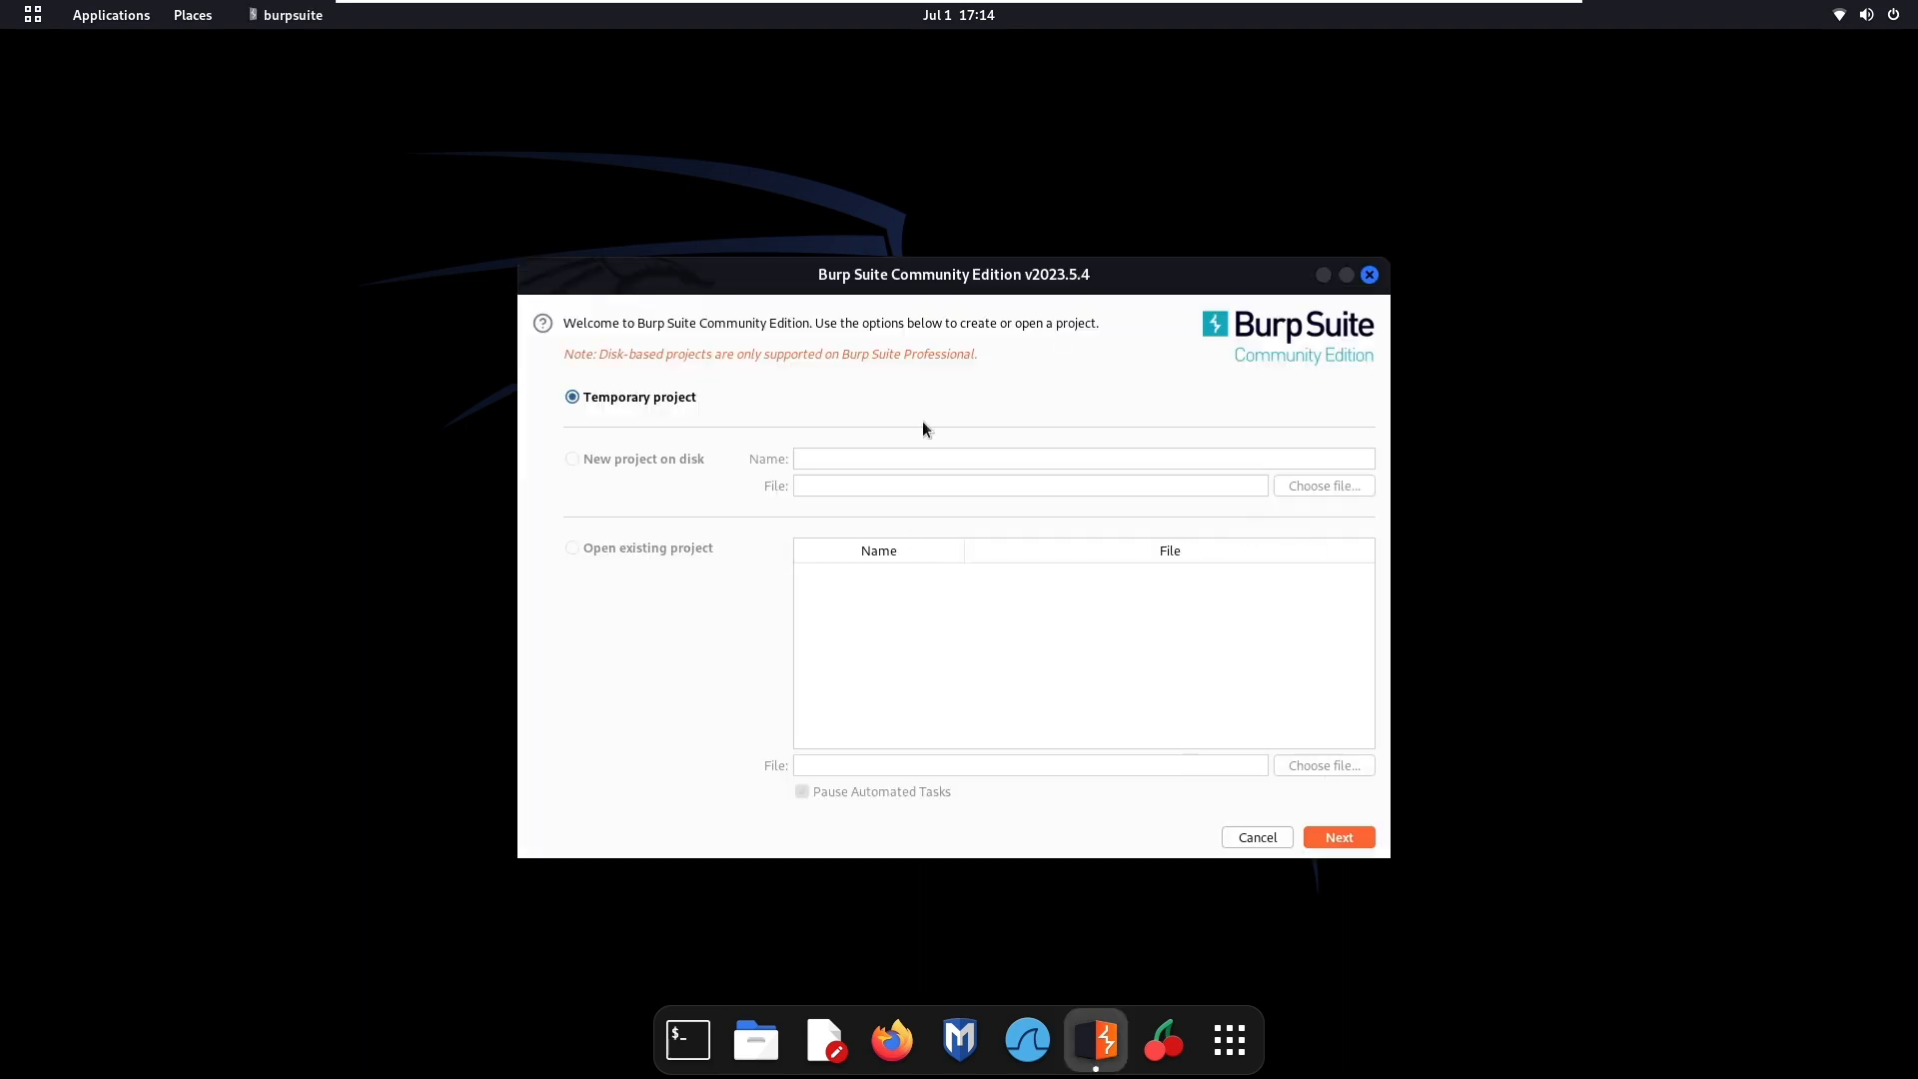
{"action": "left_click", "coordinate": [1351, 842]}
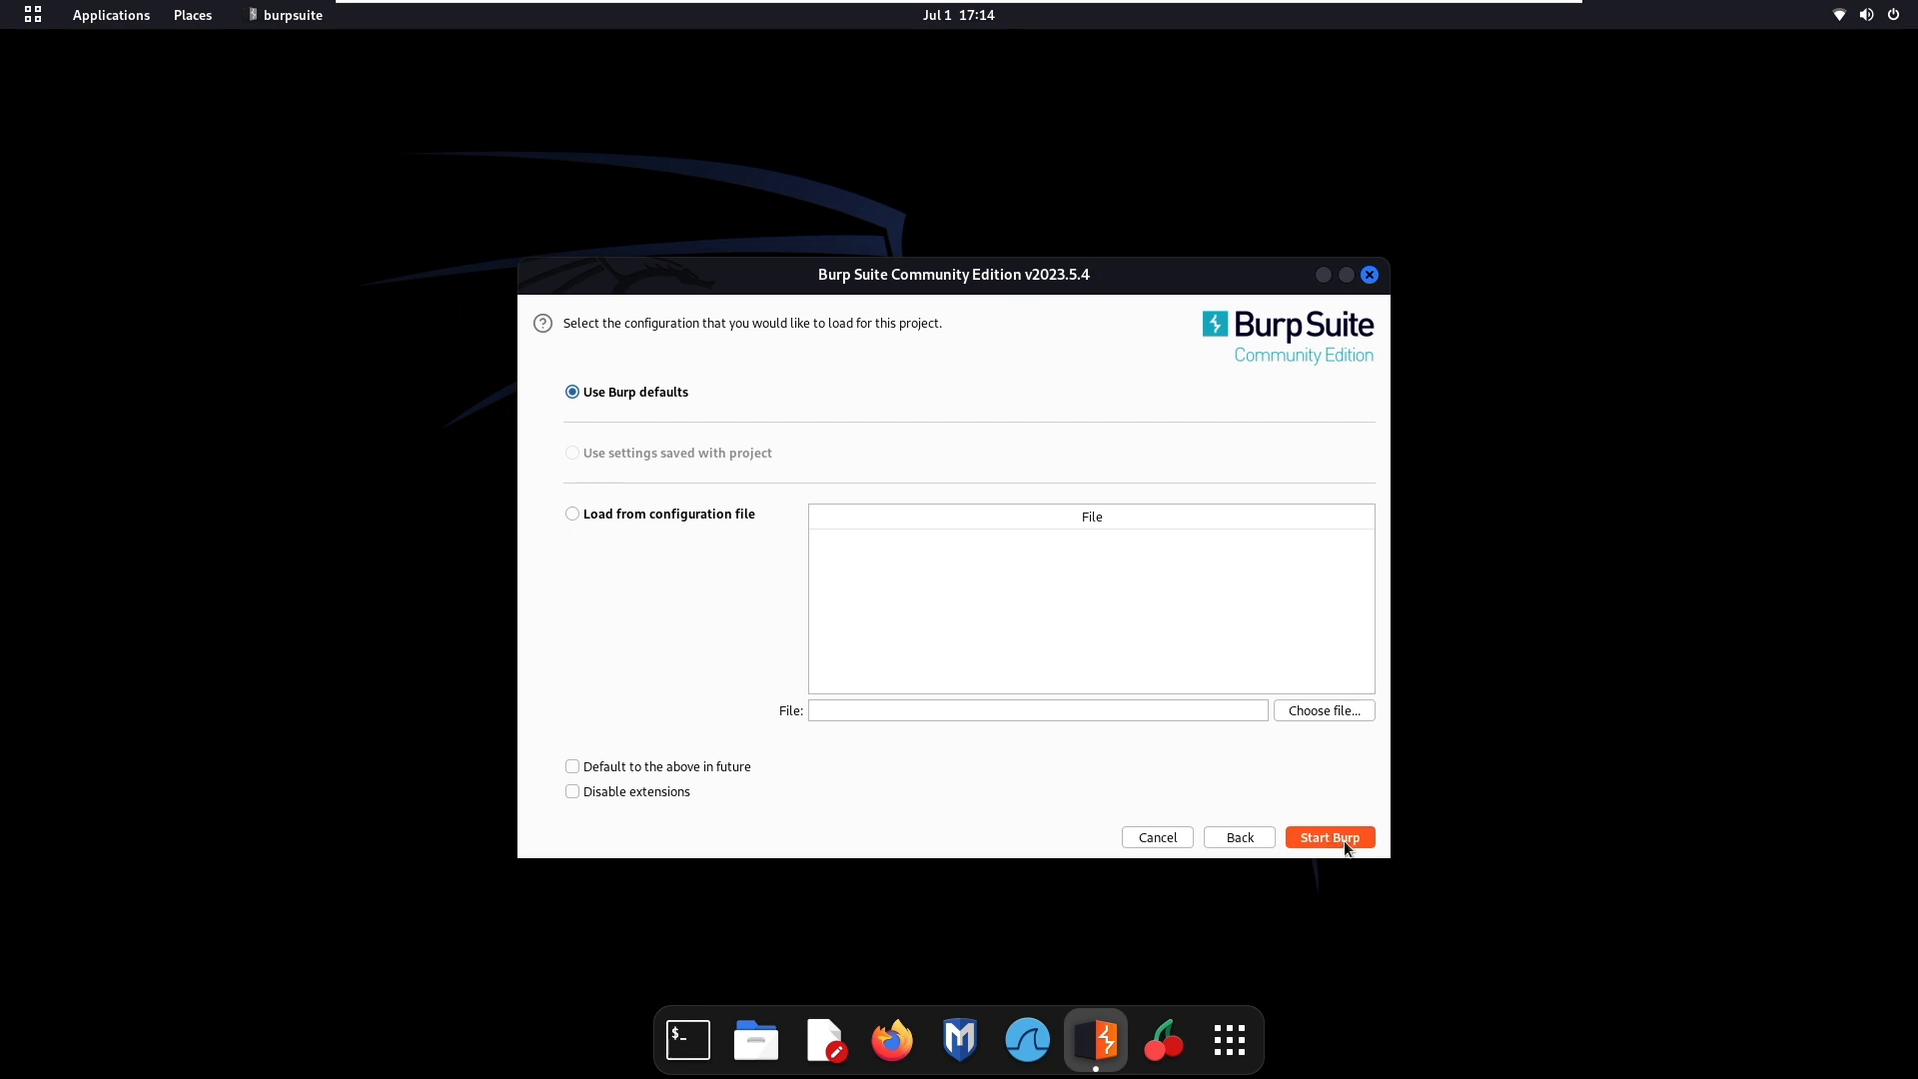
{"action": "left_click", "coordinate": [1345, 841]}
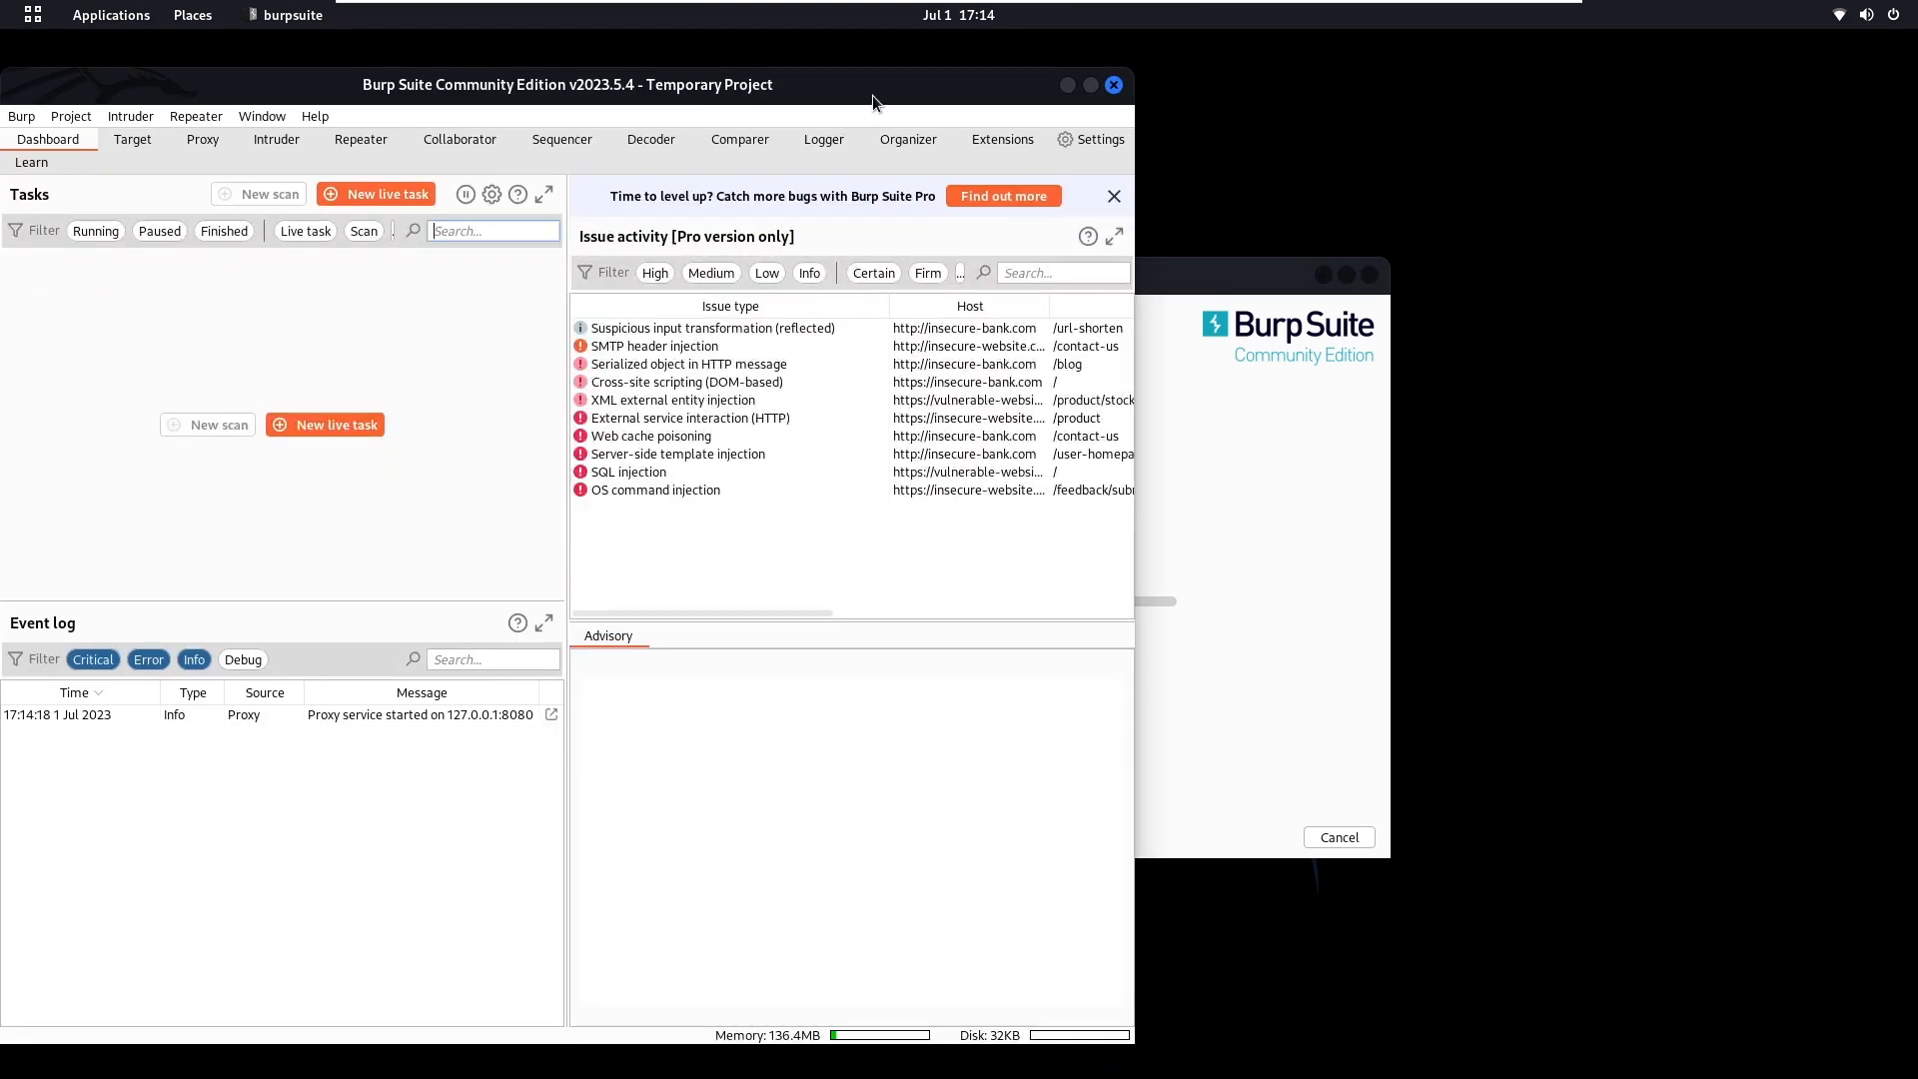
{"action": "double_click", "coordinate": [872, 93]}
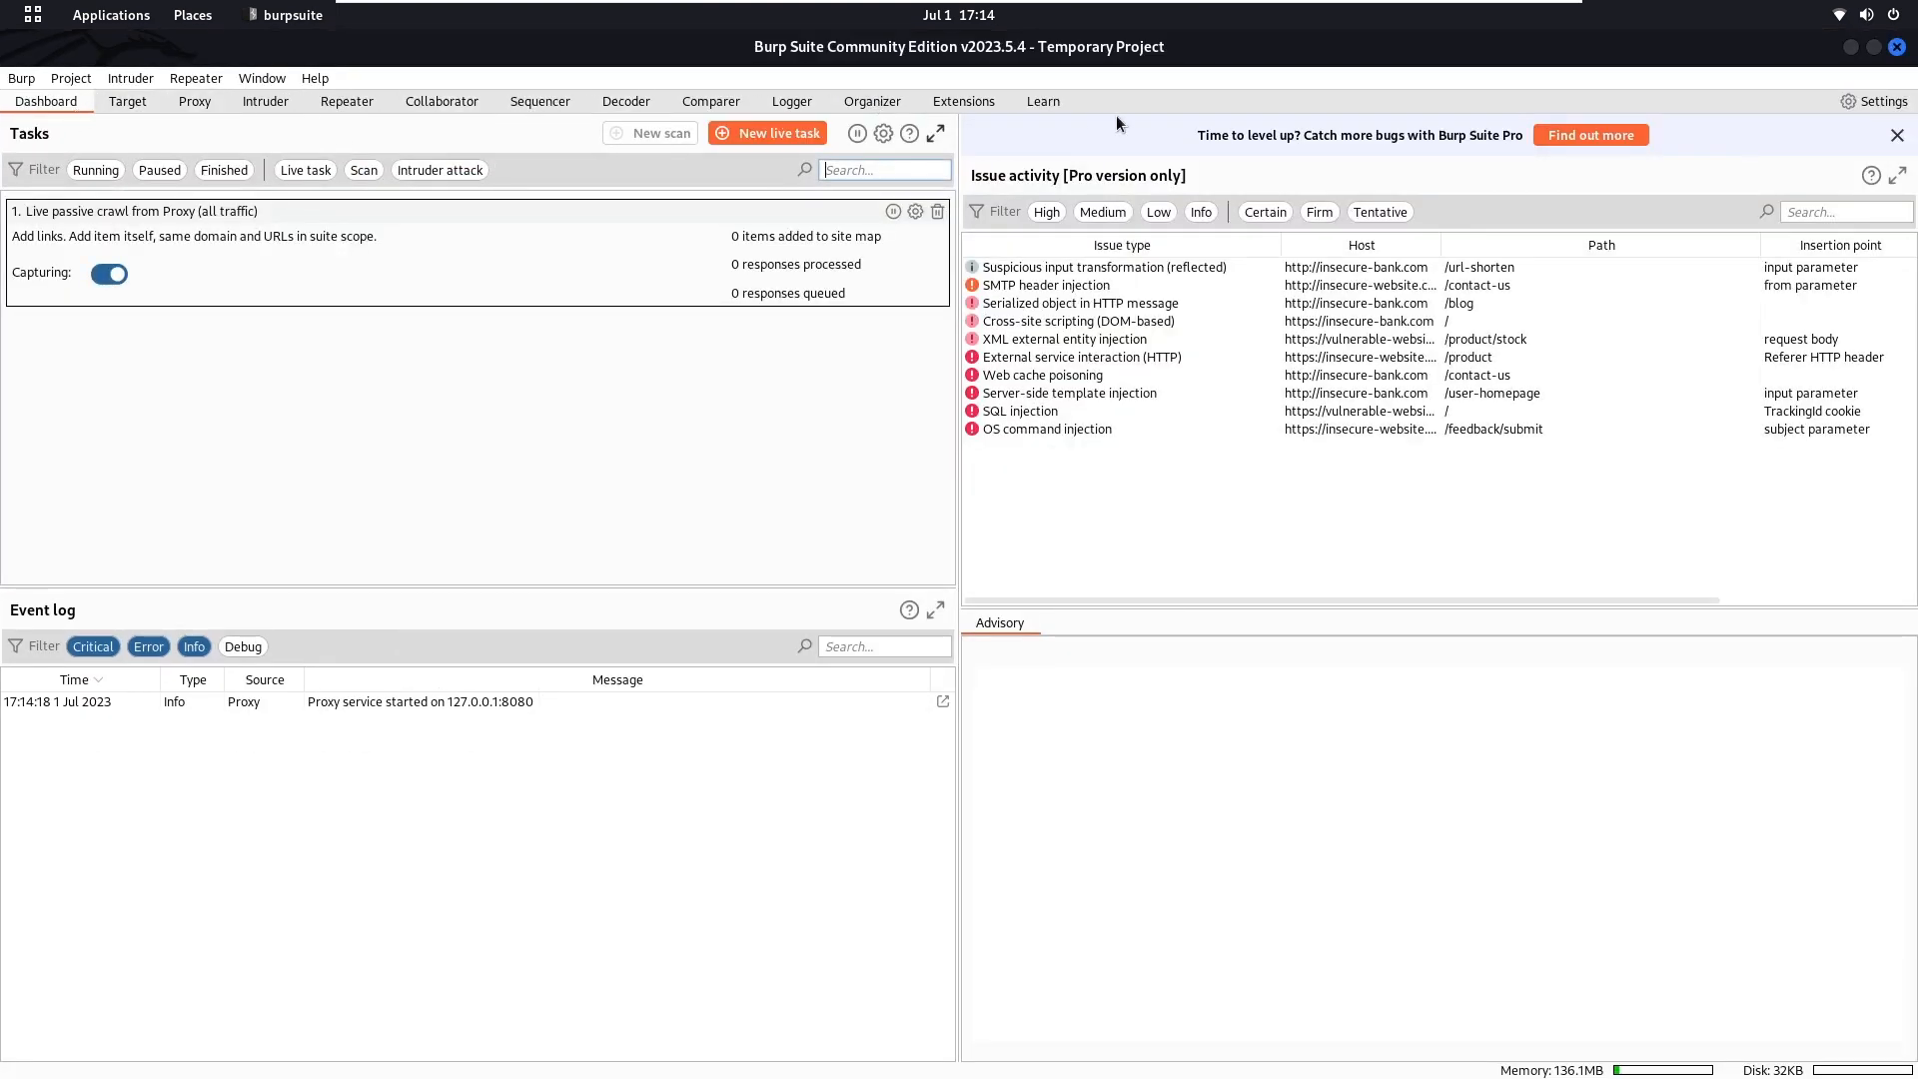
Inspect the port and address binding of the existing proxy listener in the proxy settings
{"action": "left_click", "coordinate": [214, 108]}
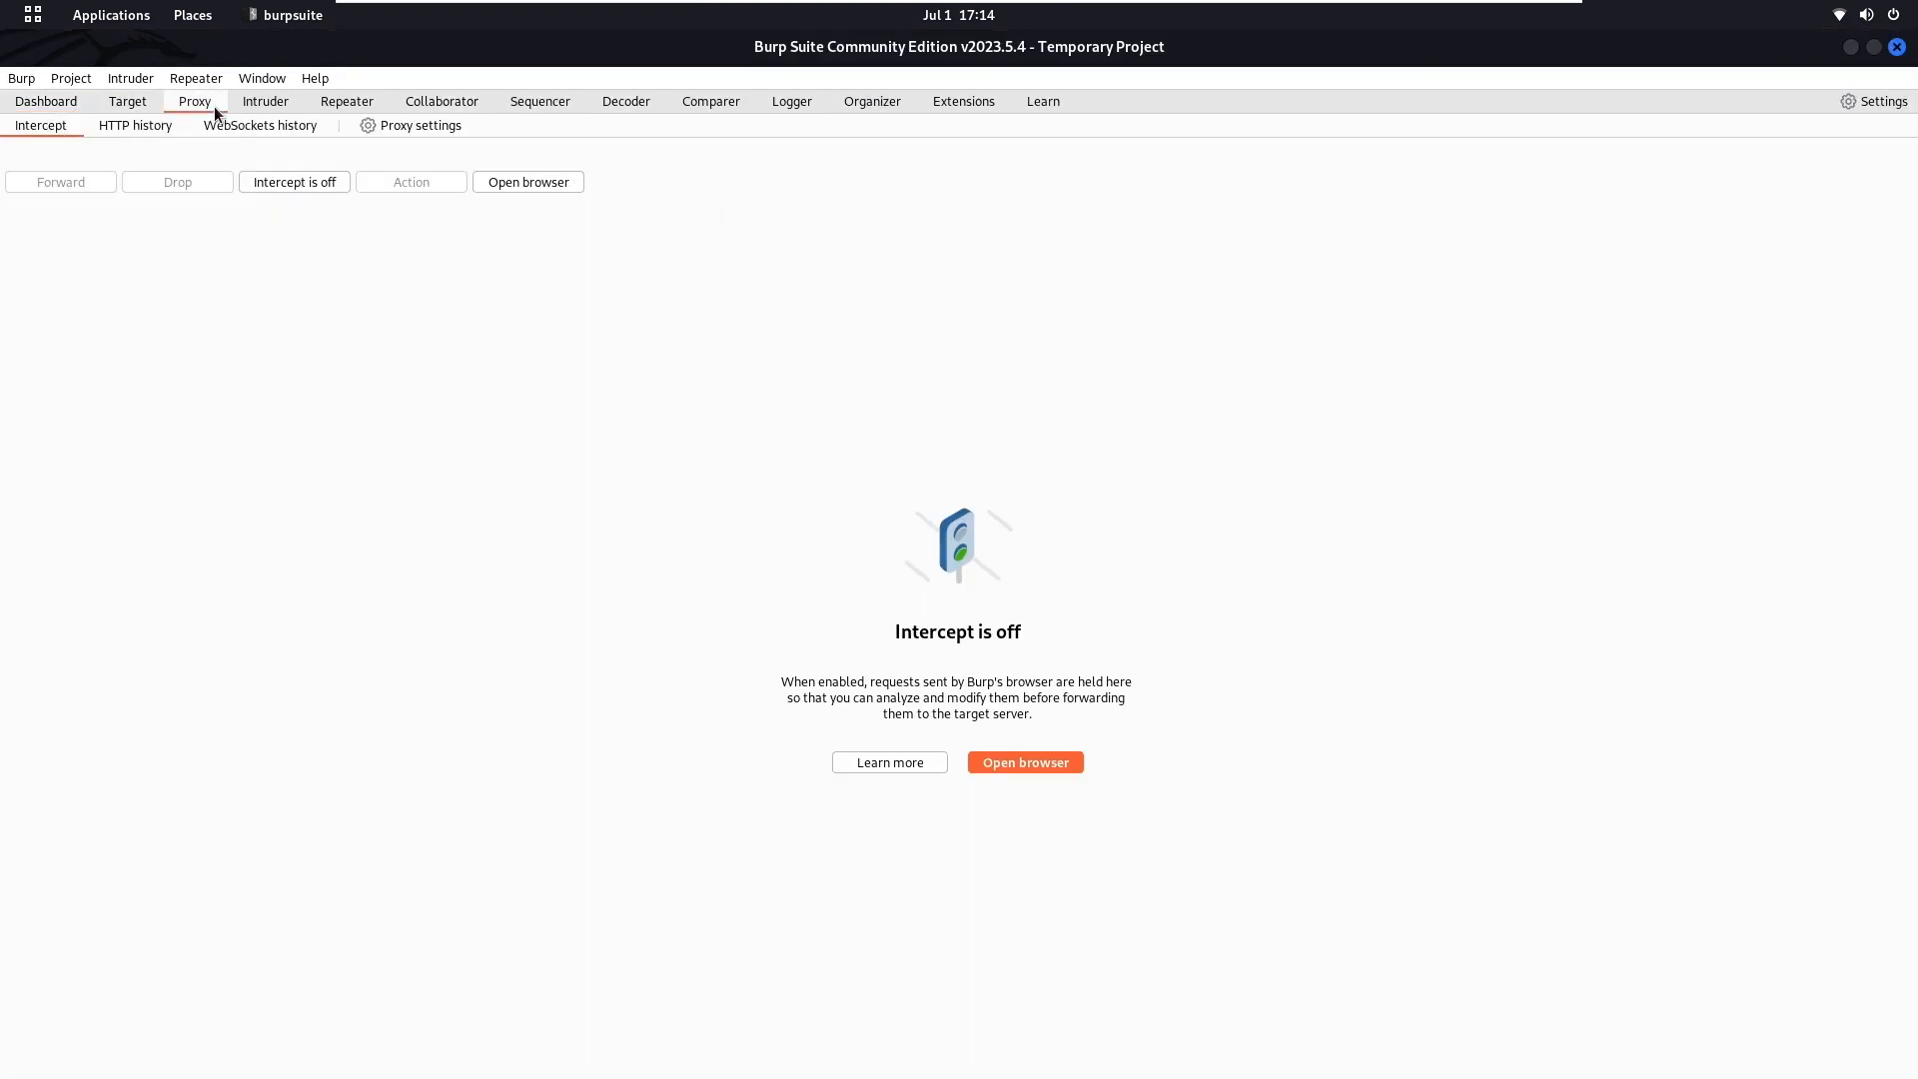
{"action": "left_click", "coordinate": [416, 124]}
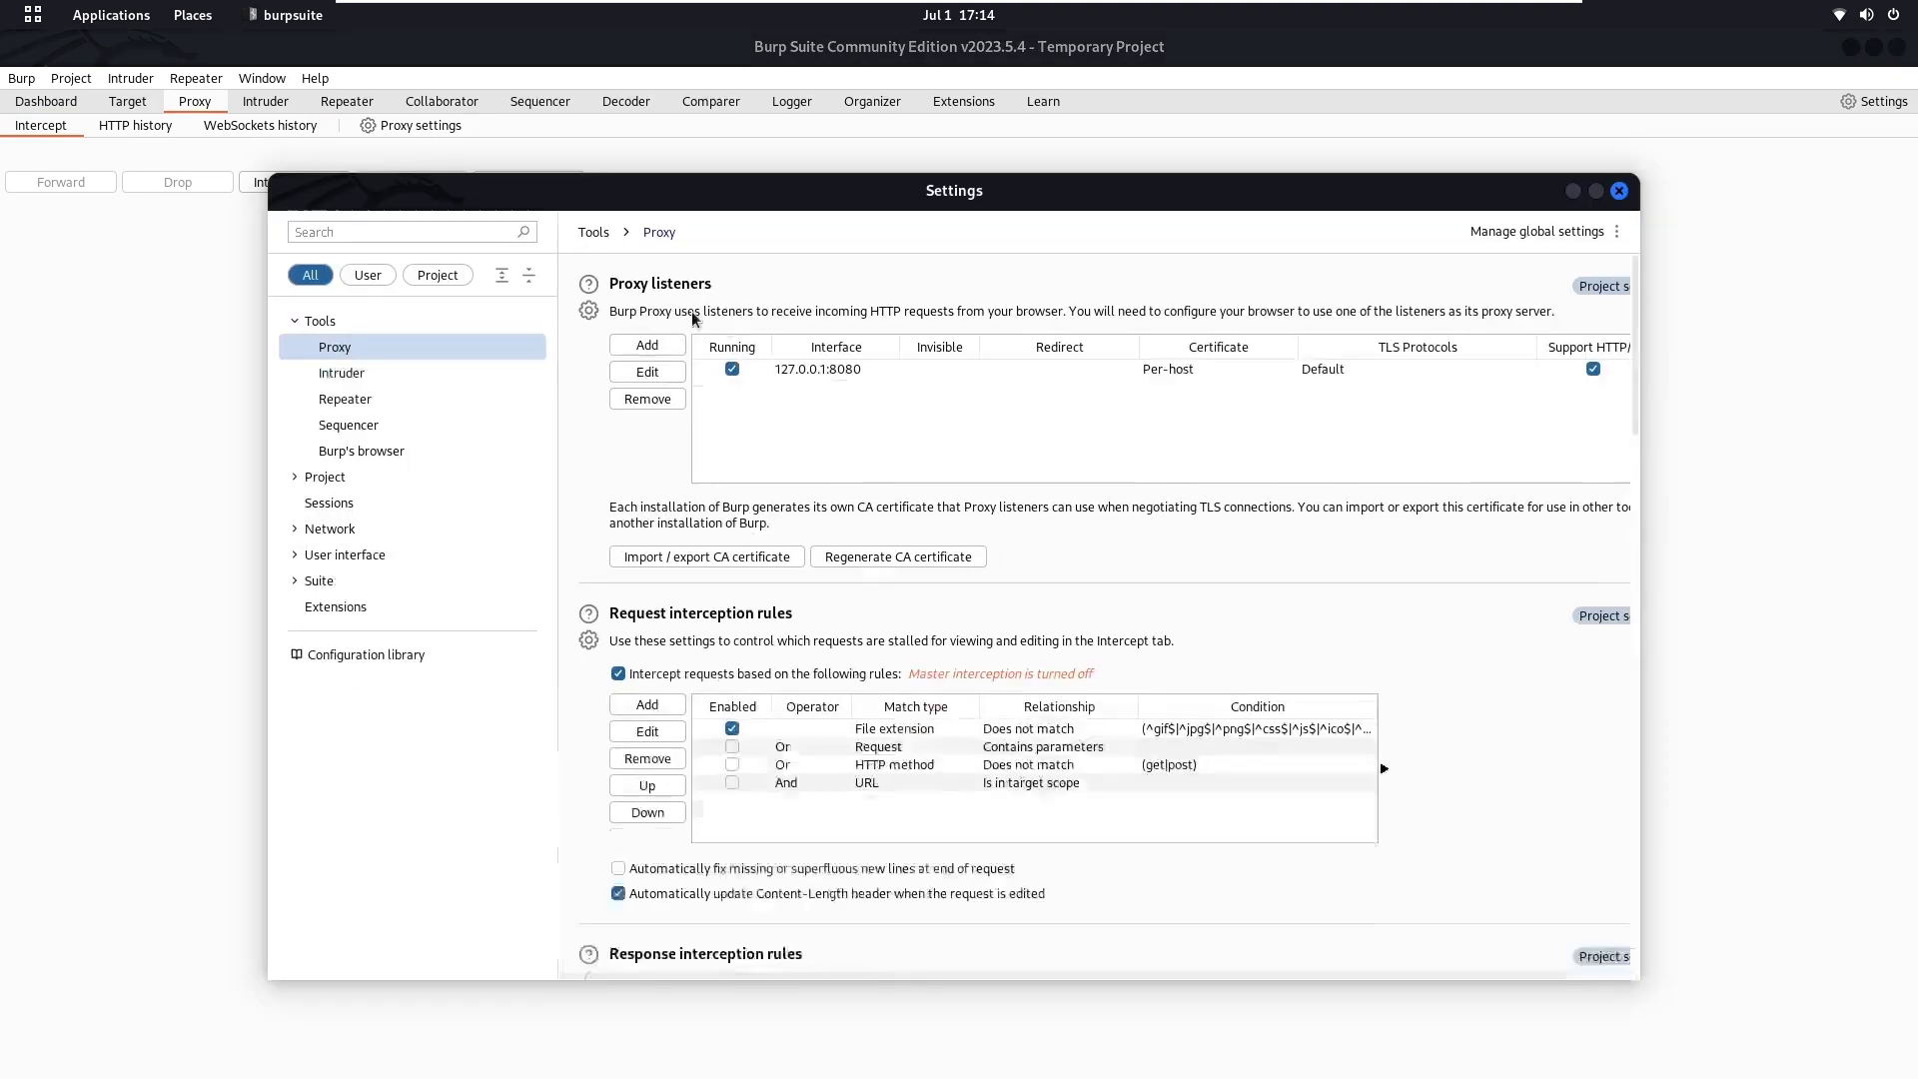
{"action": "left_click", "coordinate": [849, 374]}
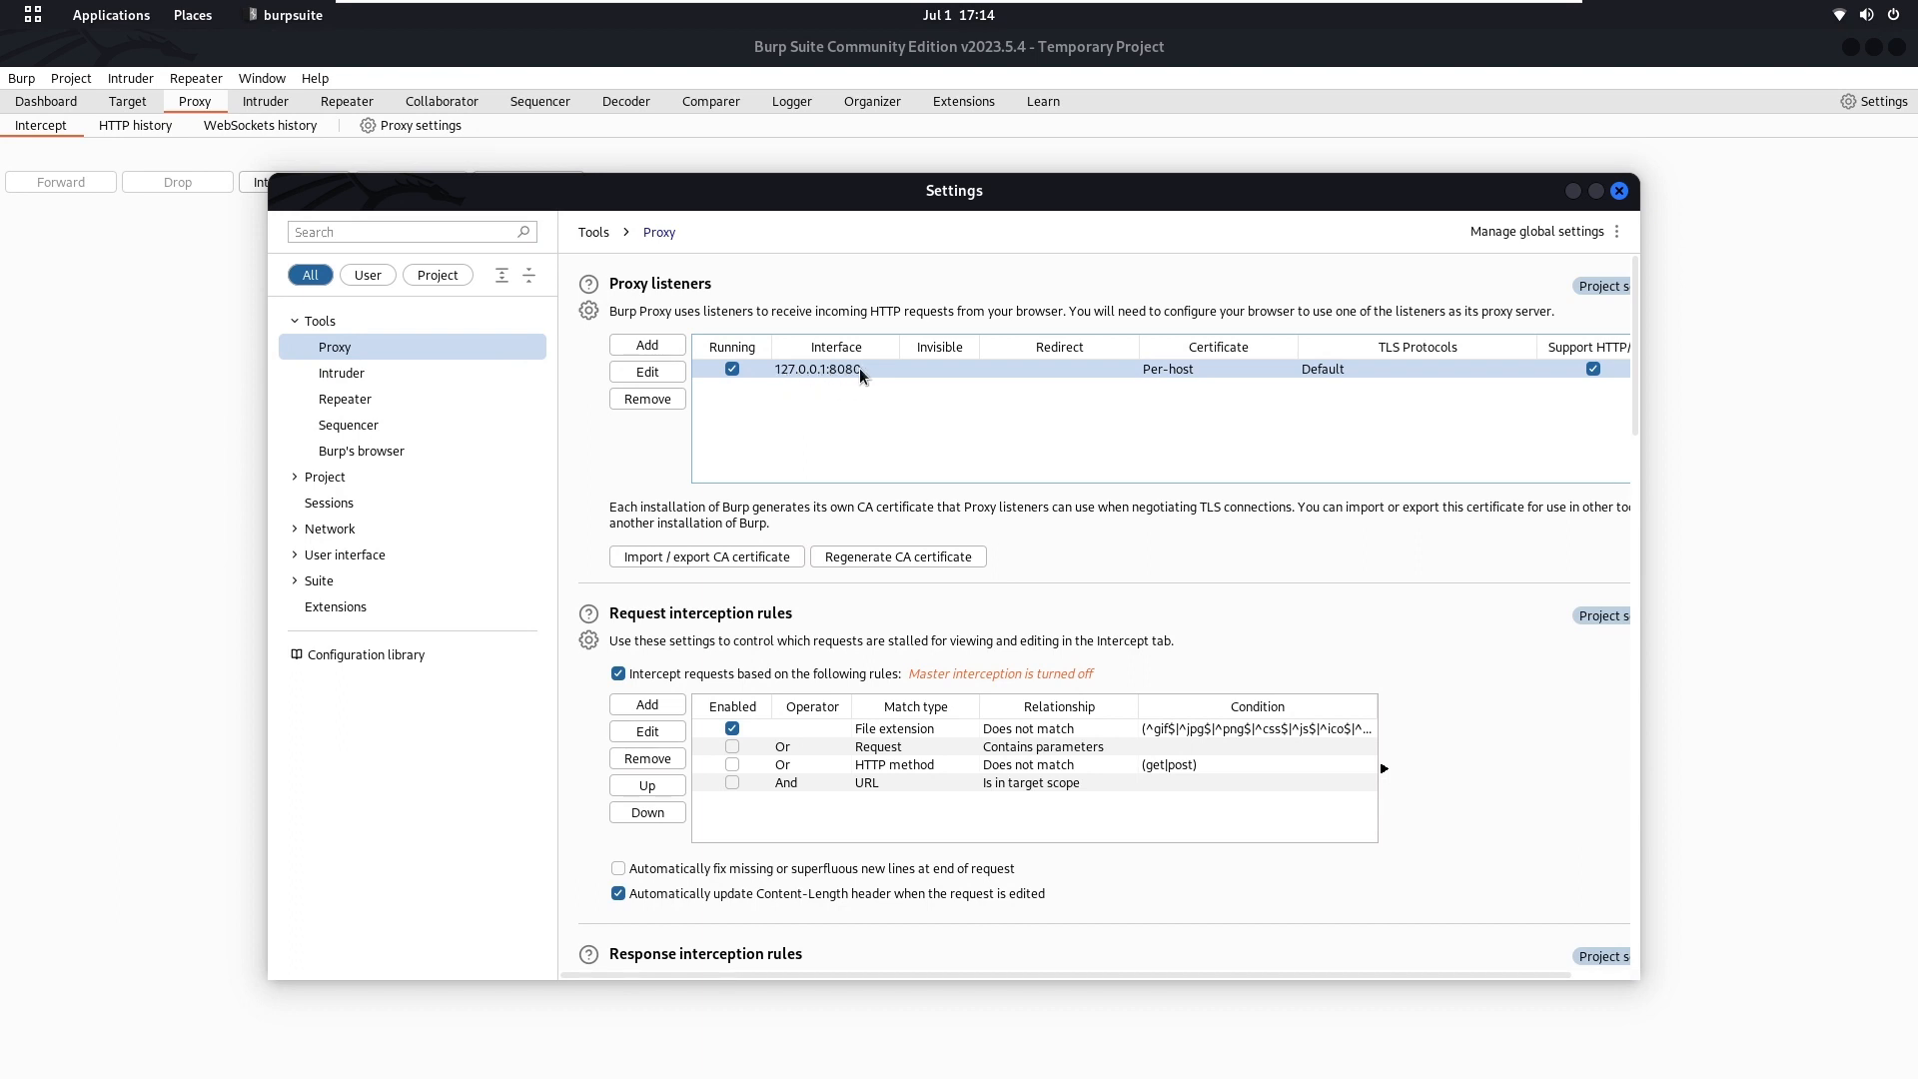
{"action": "left_click", "coordinate": [647, 372]}
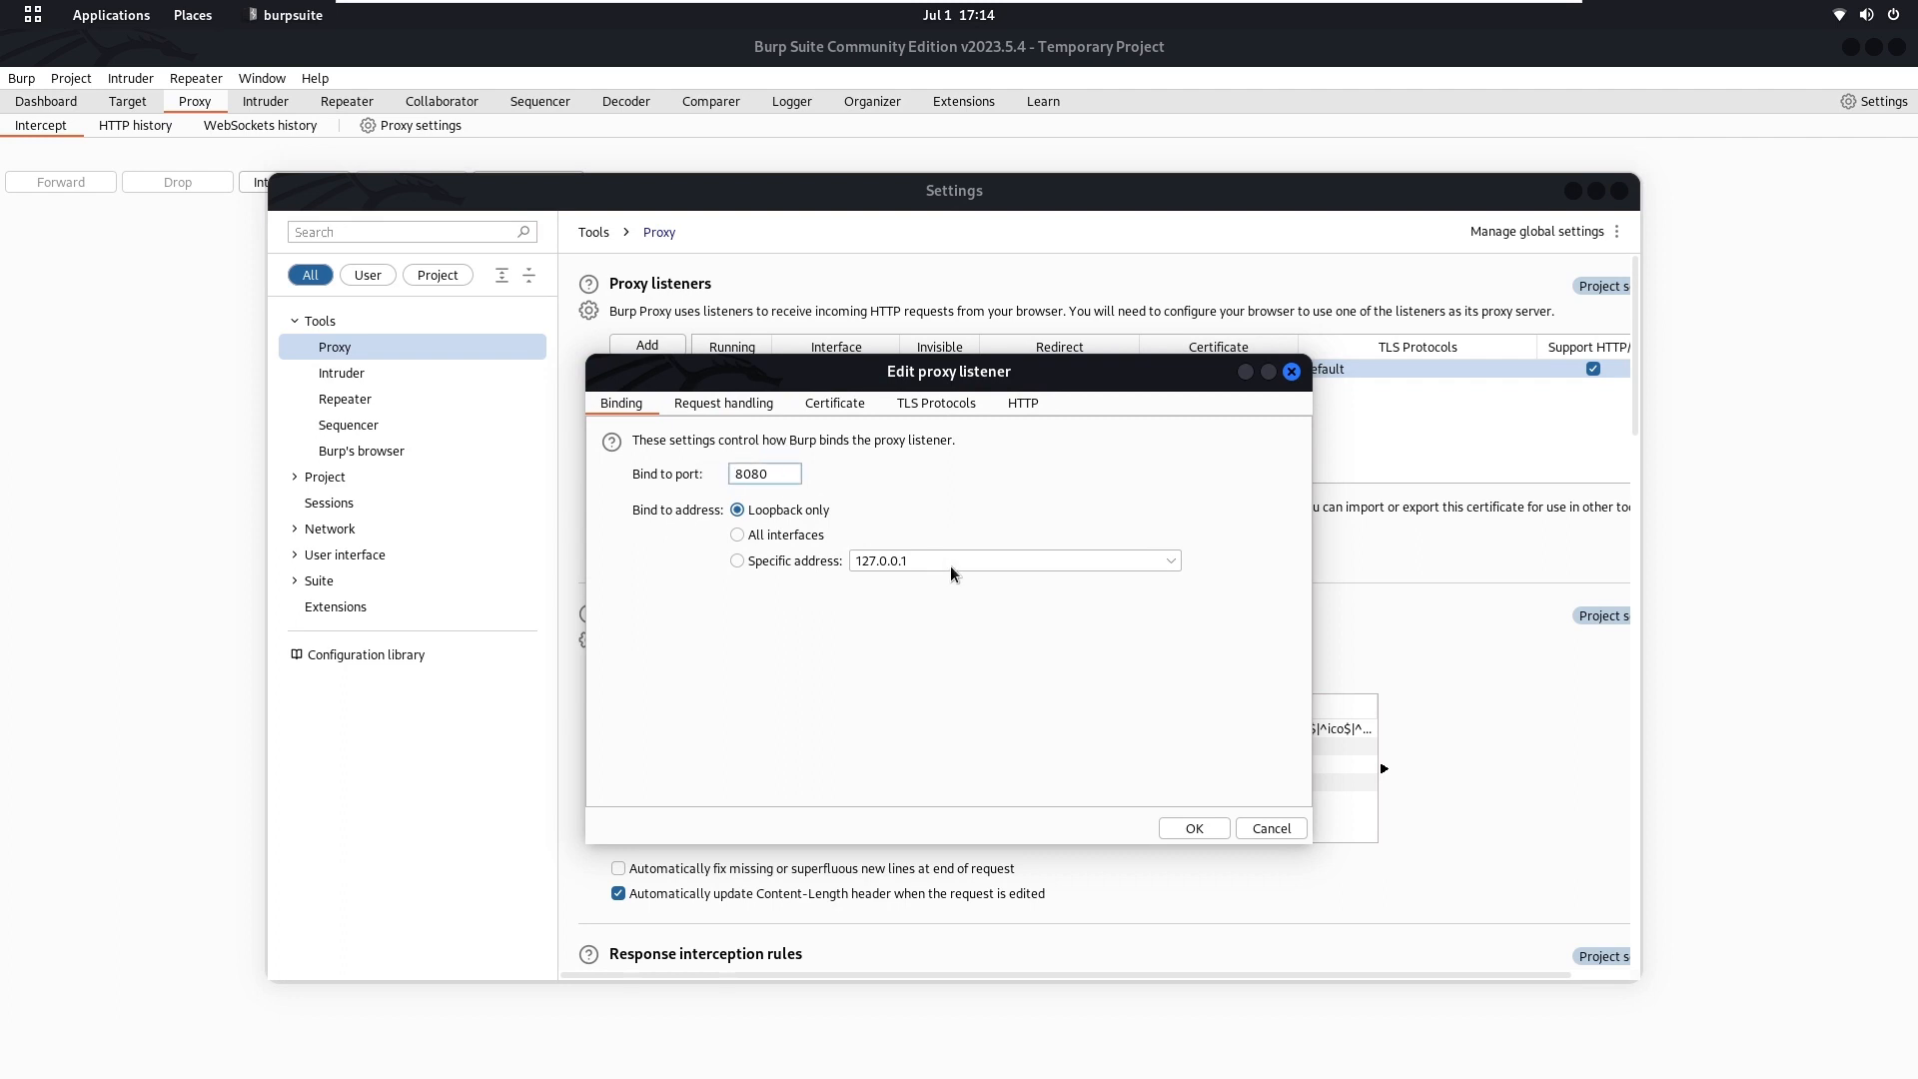
{"action": "left_click", "coordinate": [1291, 372]}
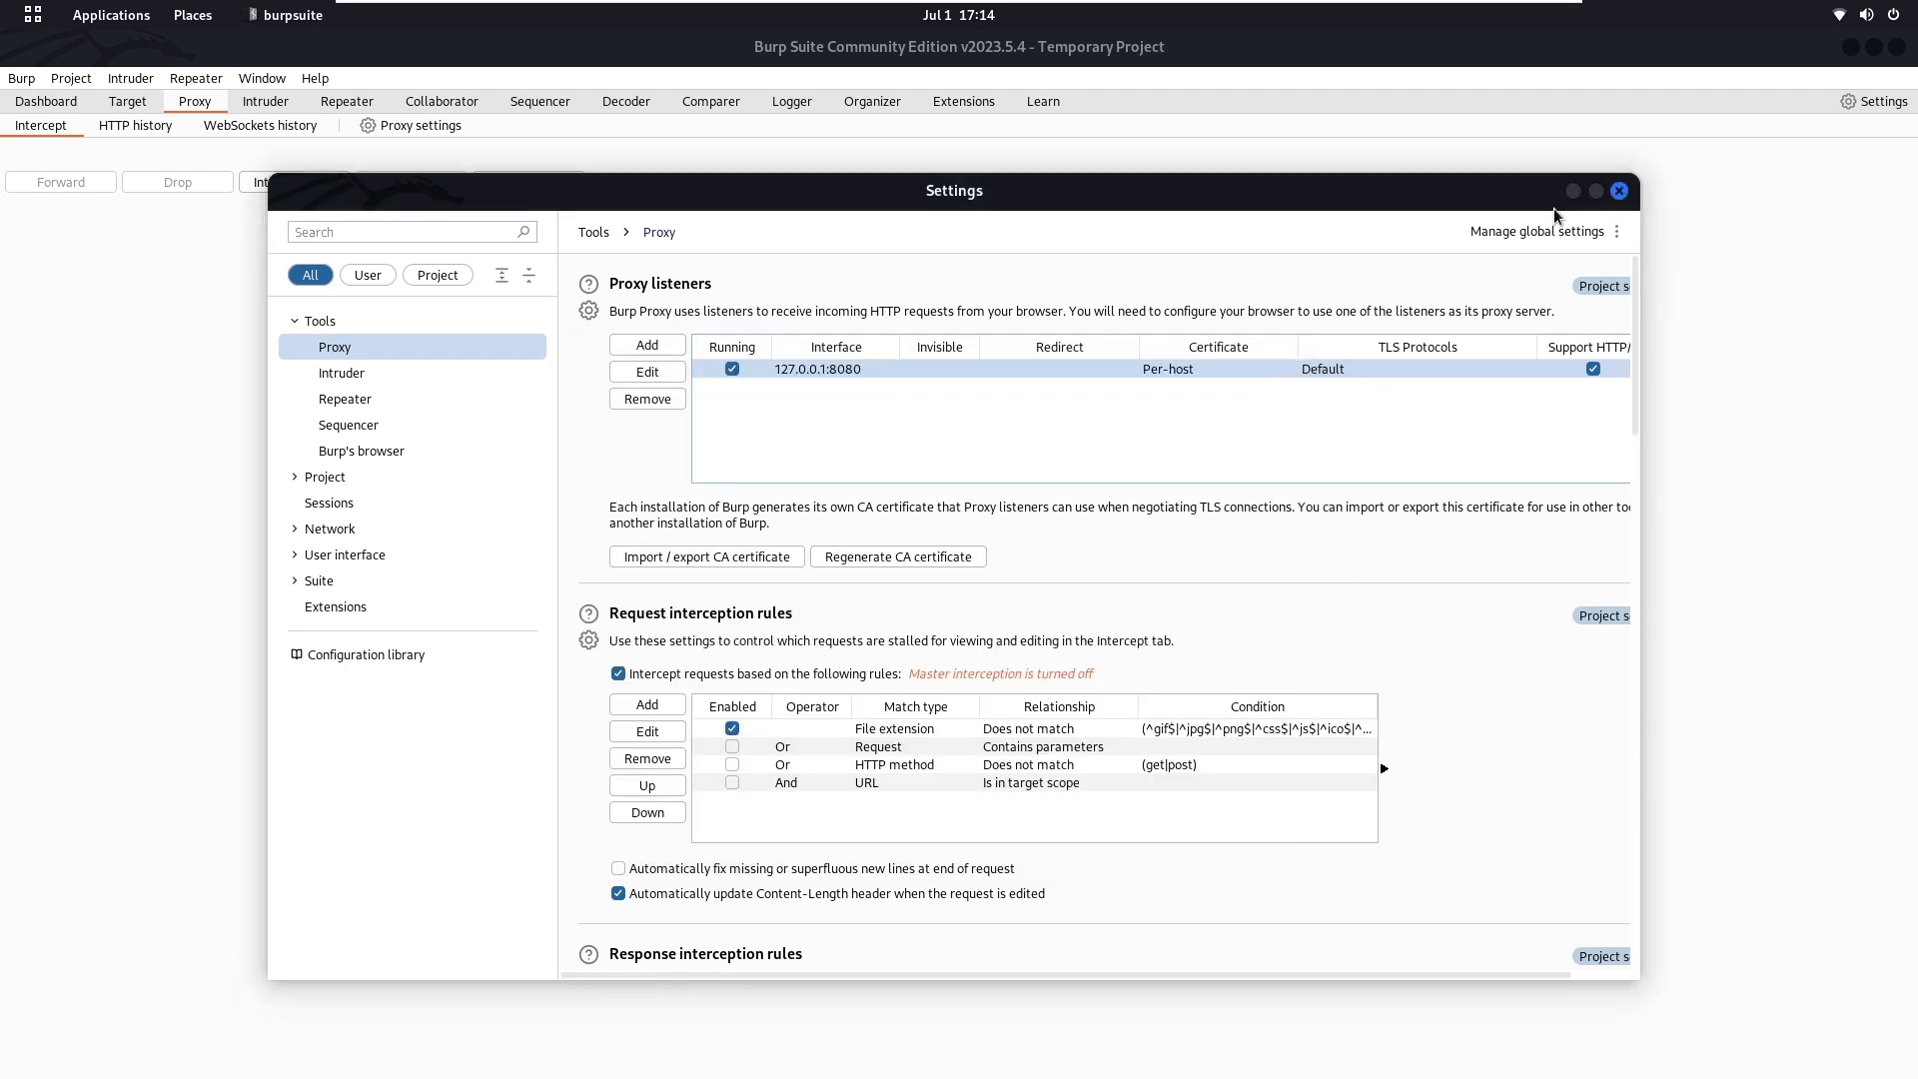
{"action": "left_click", "coordinate": [1620, 191]}
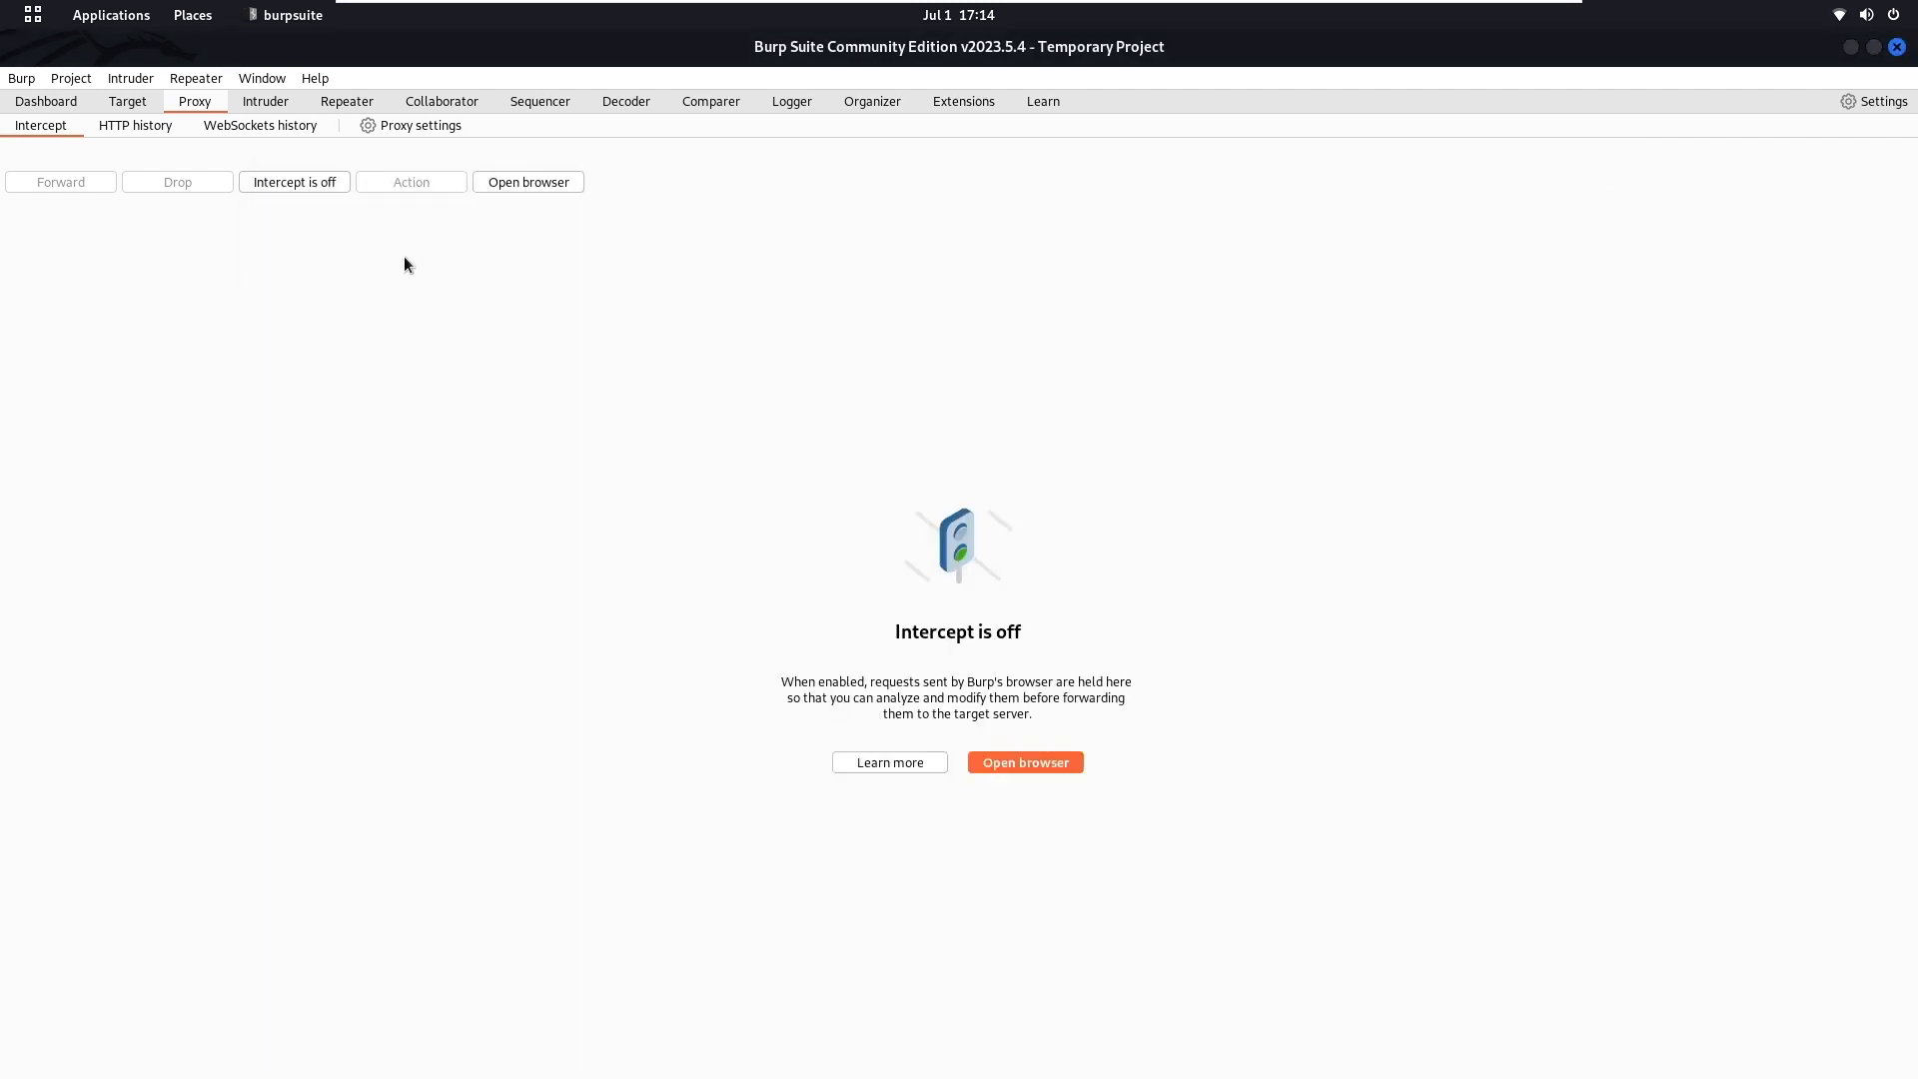
Turn on proxy interception and switch to a new Firefox window
{"action": "left_click", "coordinate": [285, 189]}
{"action": "key", "text": "super"}
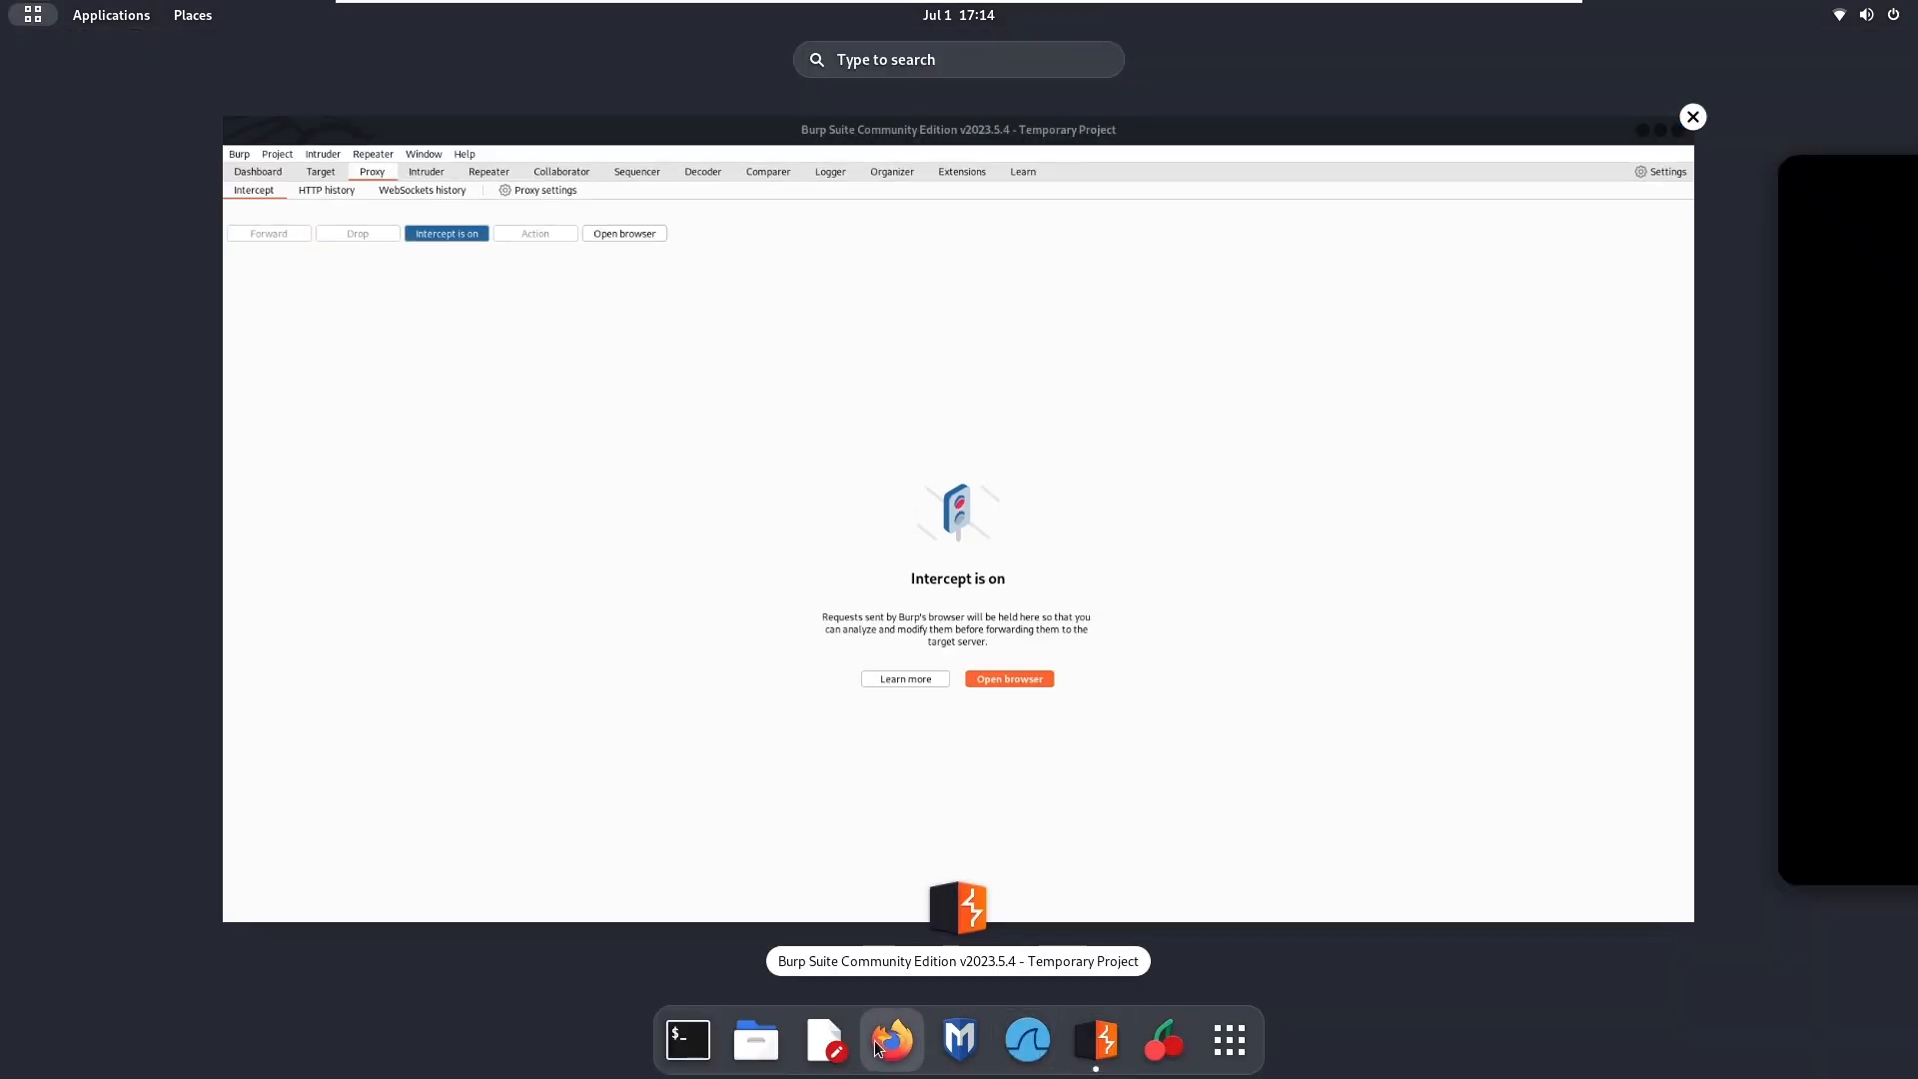
{"action": "left_click", "coordinate": [889, 1041]}
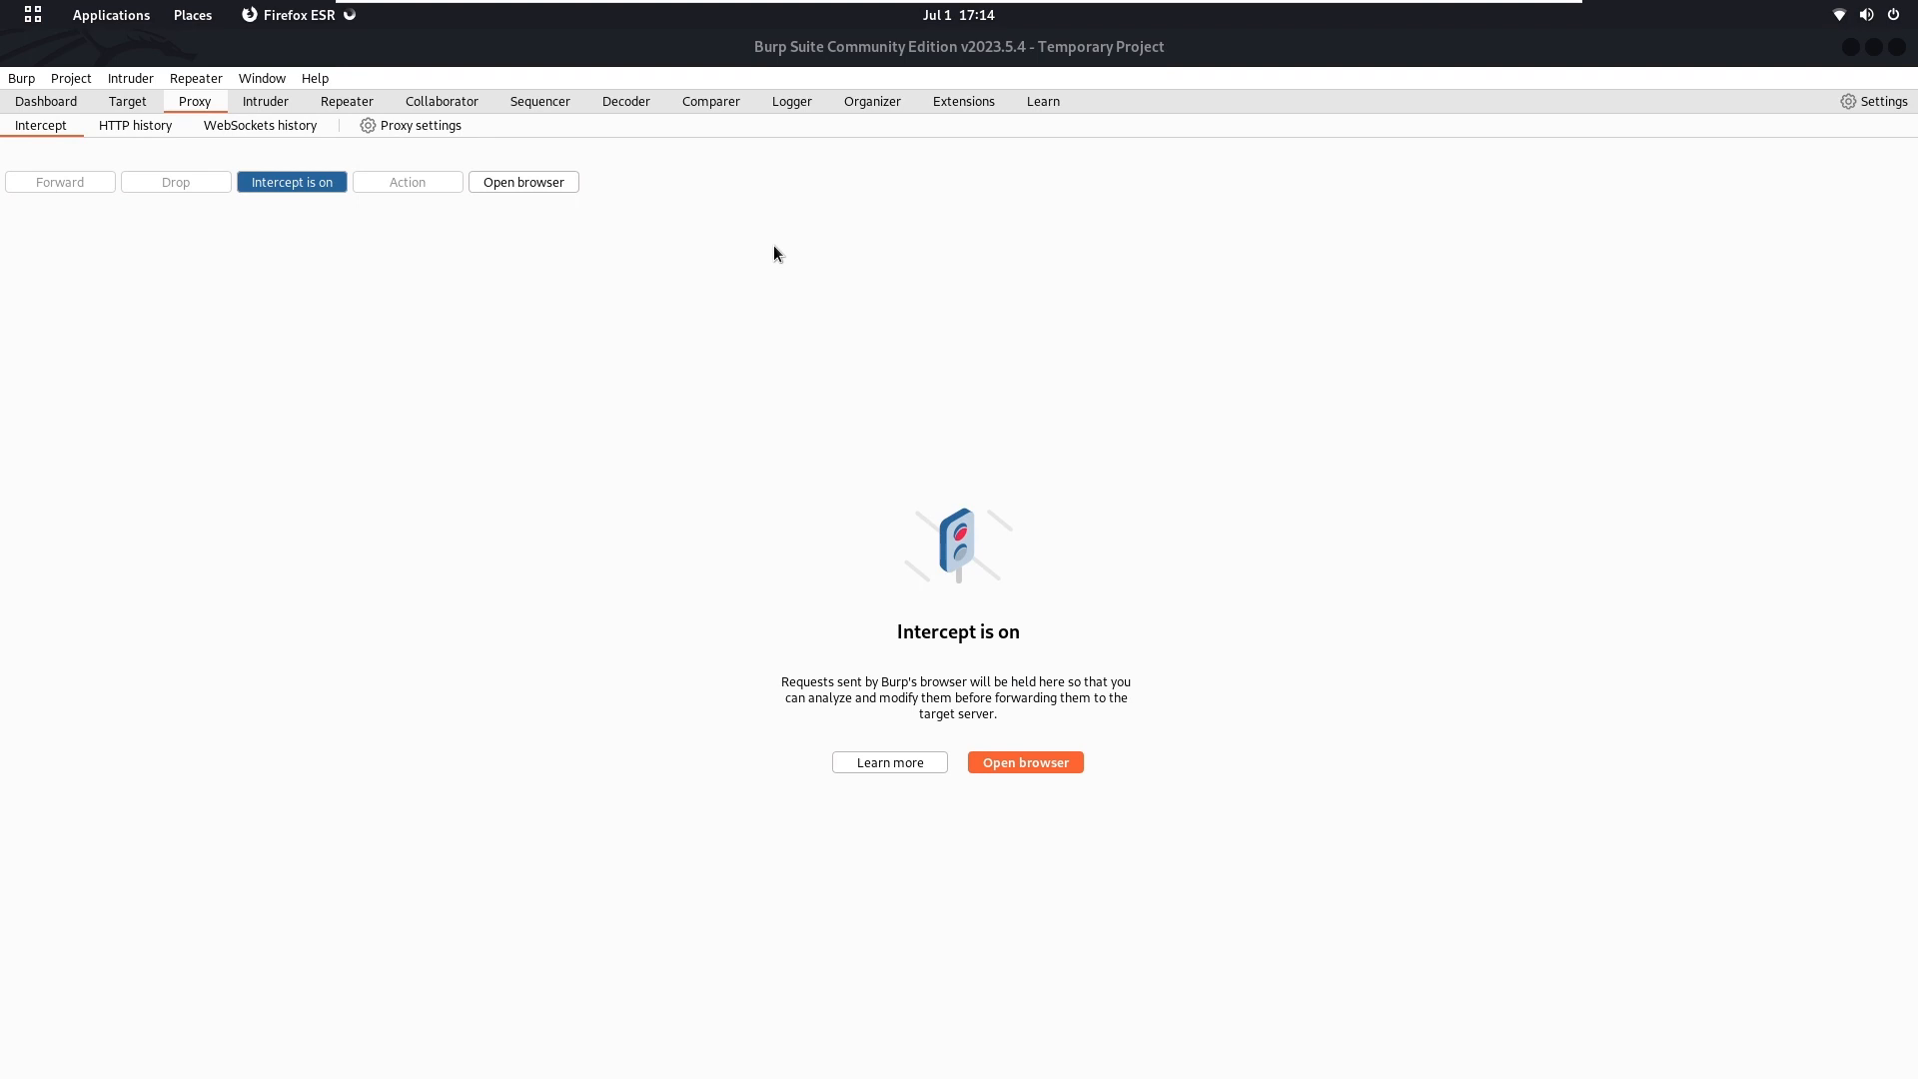
{"action": "key", "text": "super"}
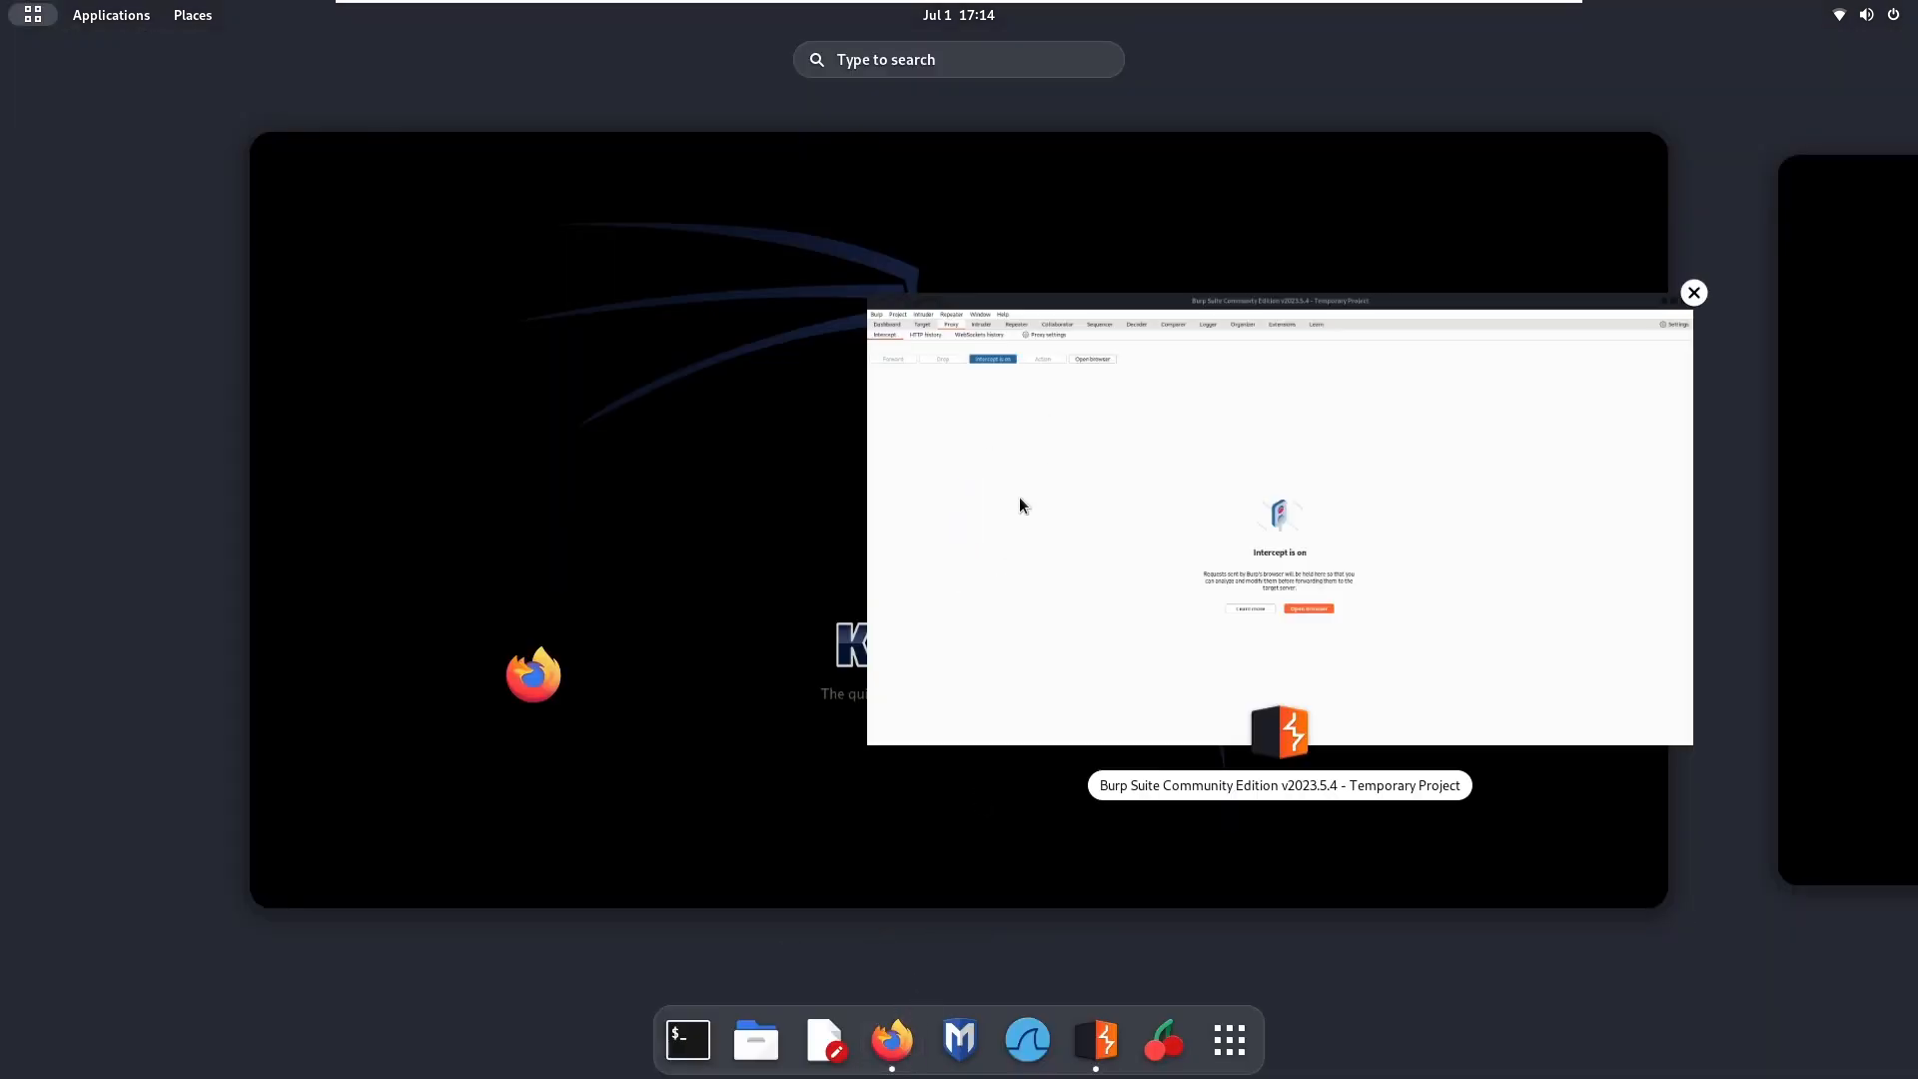
{"action": "left_click", "coordinate": [641, 550]}
{"action": "left_click_drag", "start_coordinate": [939, 123], "coordinate": [1235, 204]}
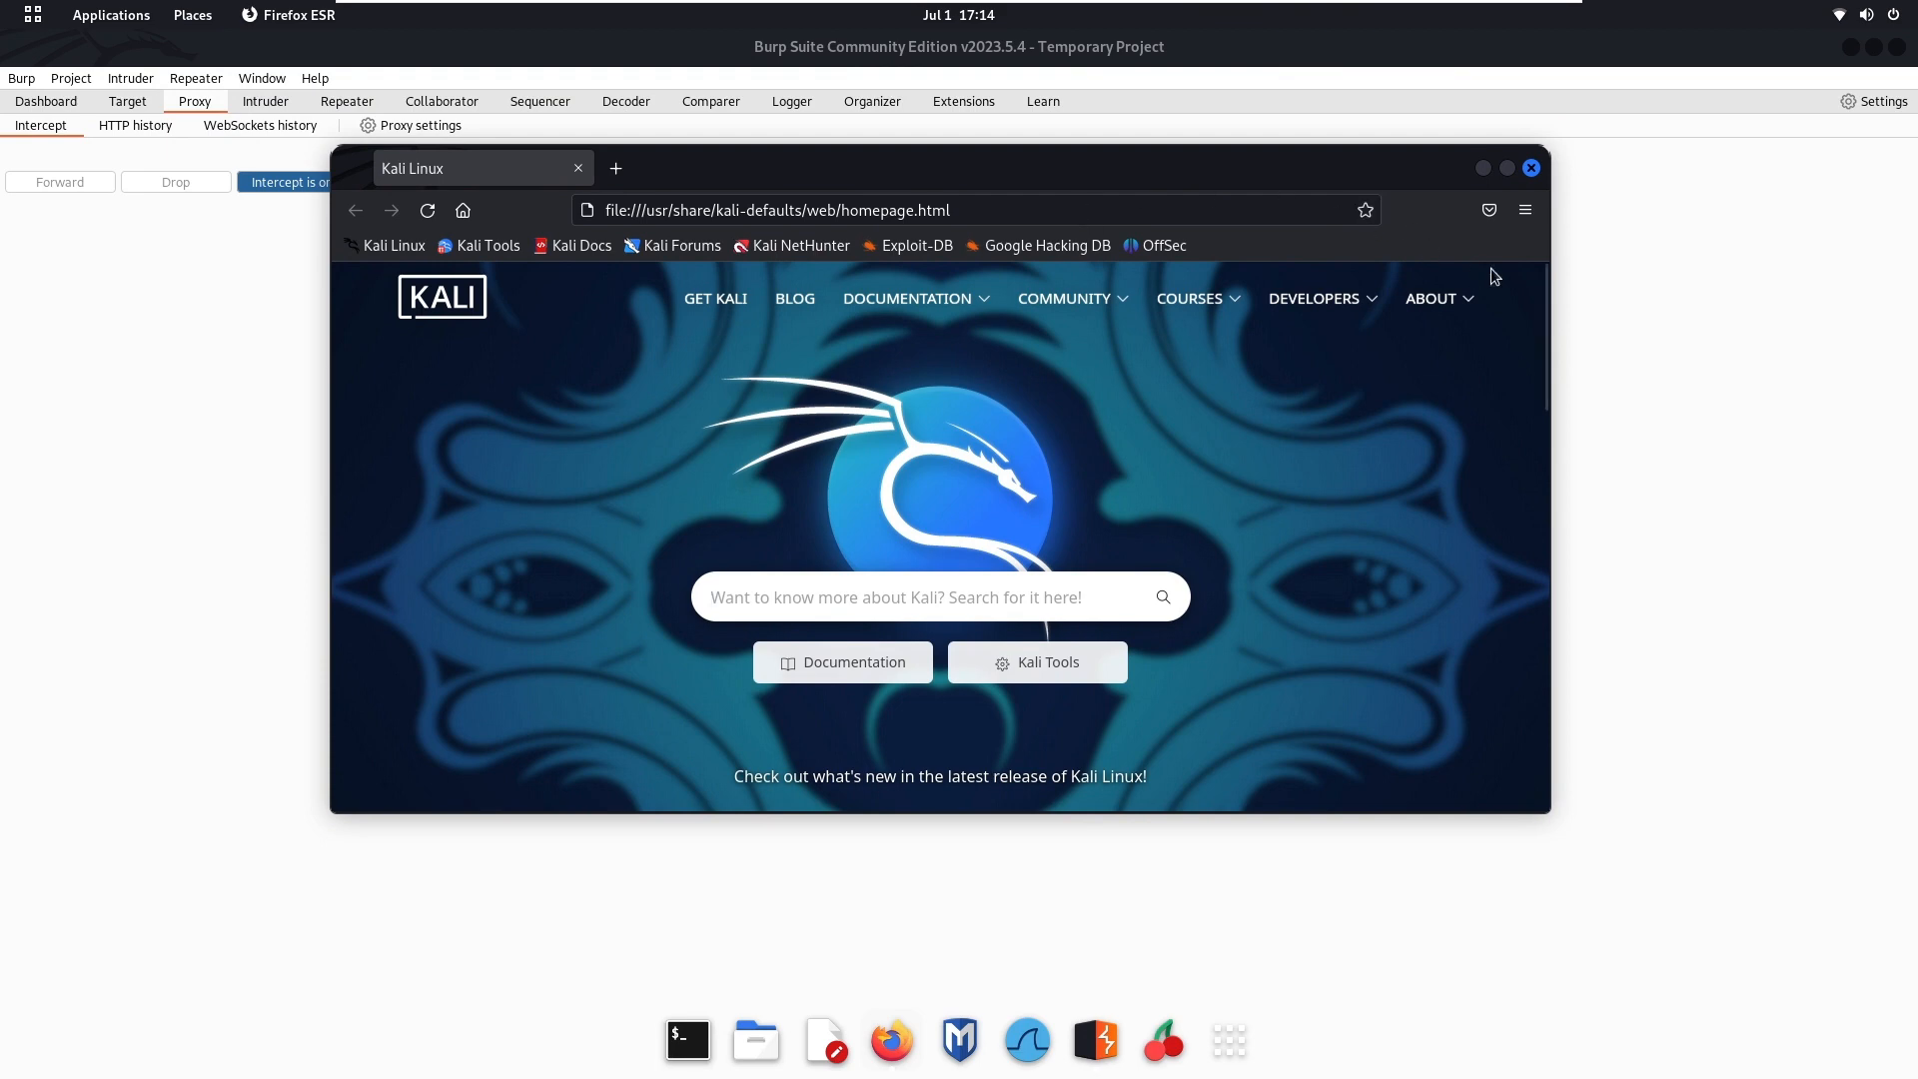
Search the Firefox settings for "proxy" and bring up the connection settings
{"action": "left_click", "coordinate": [1525, 210]}
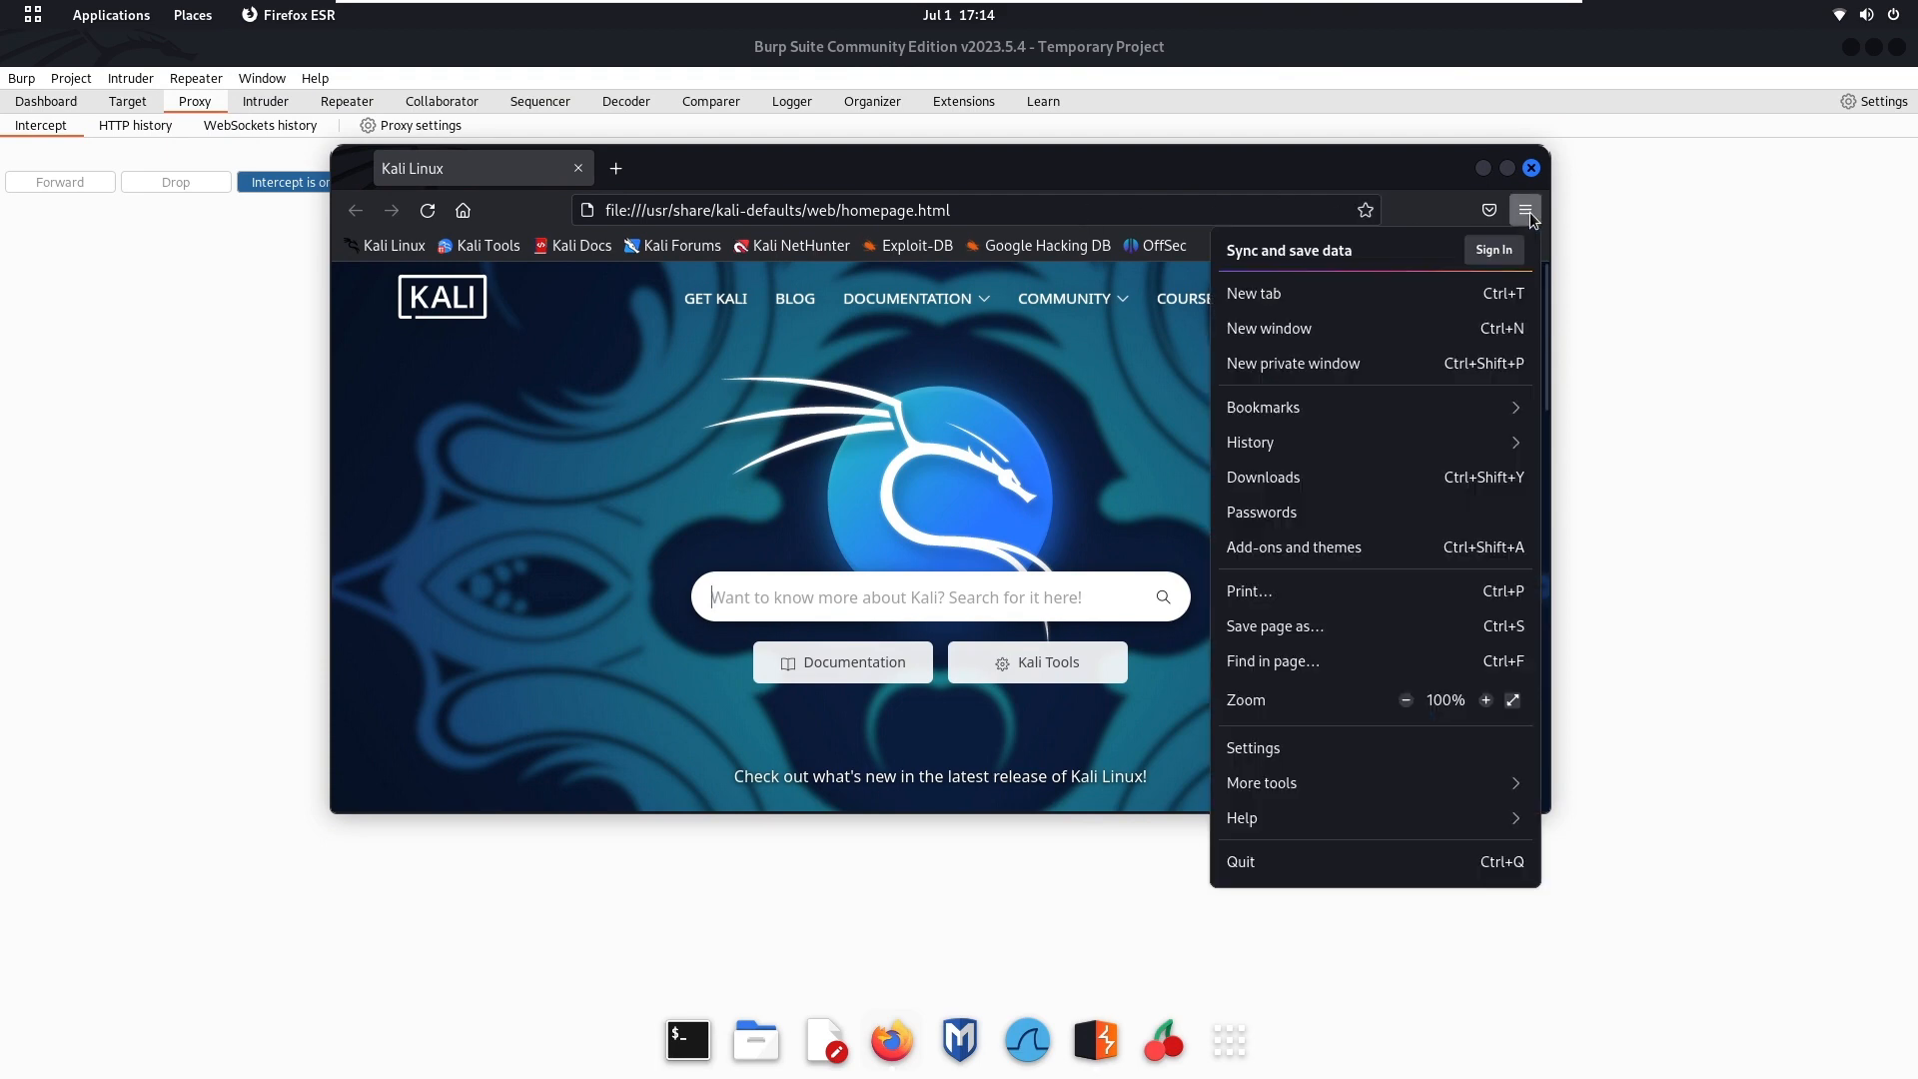
{"action": "left_click", "coordinate": [1286, 752]}
{"action": "double_click", "coordinate": [1262, 172]}
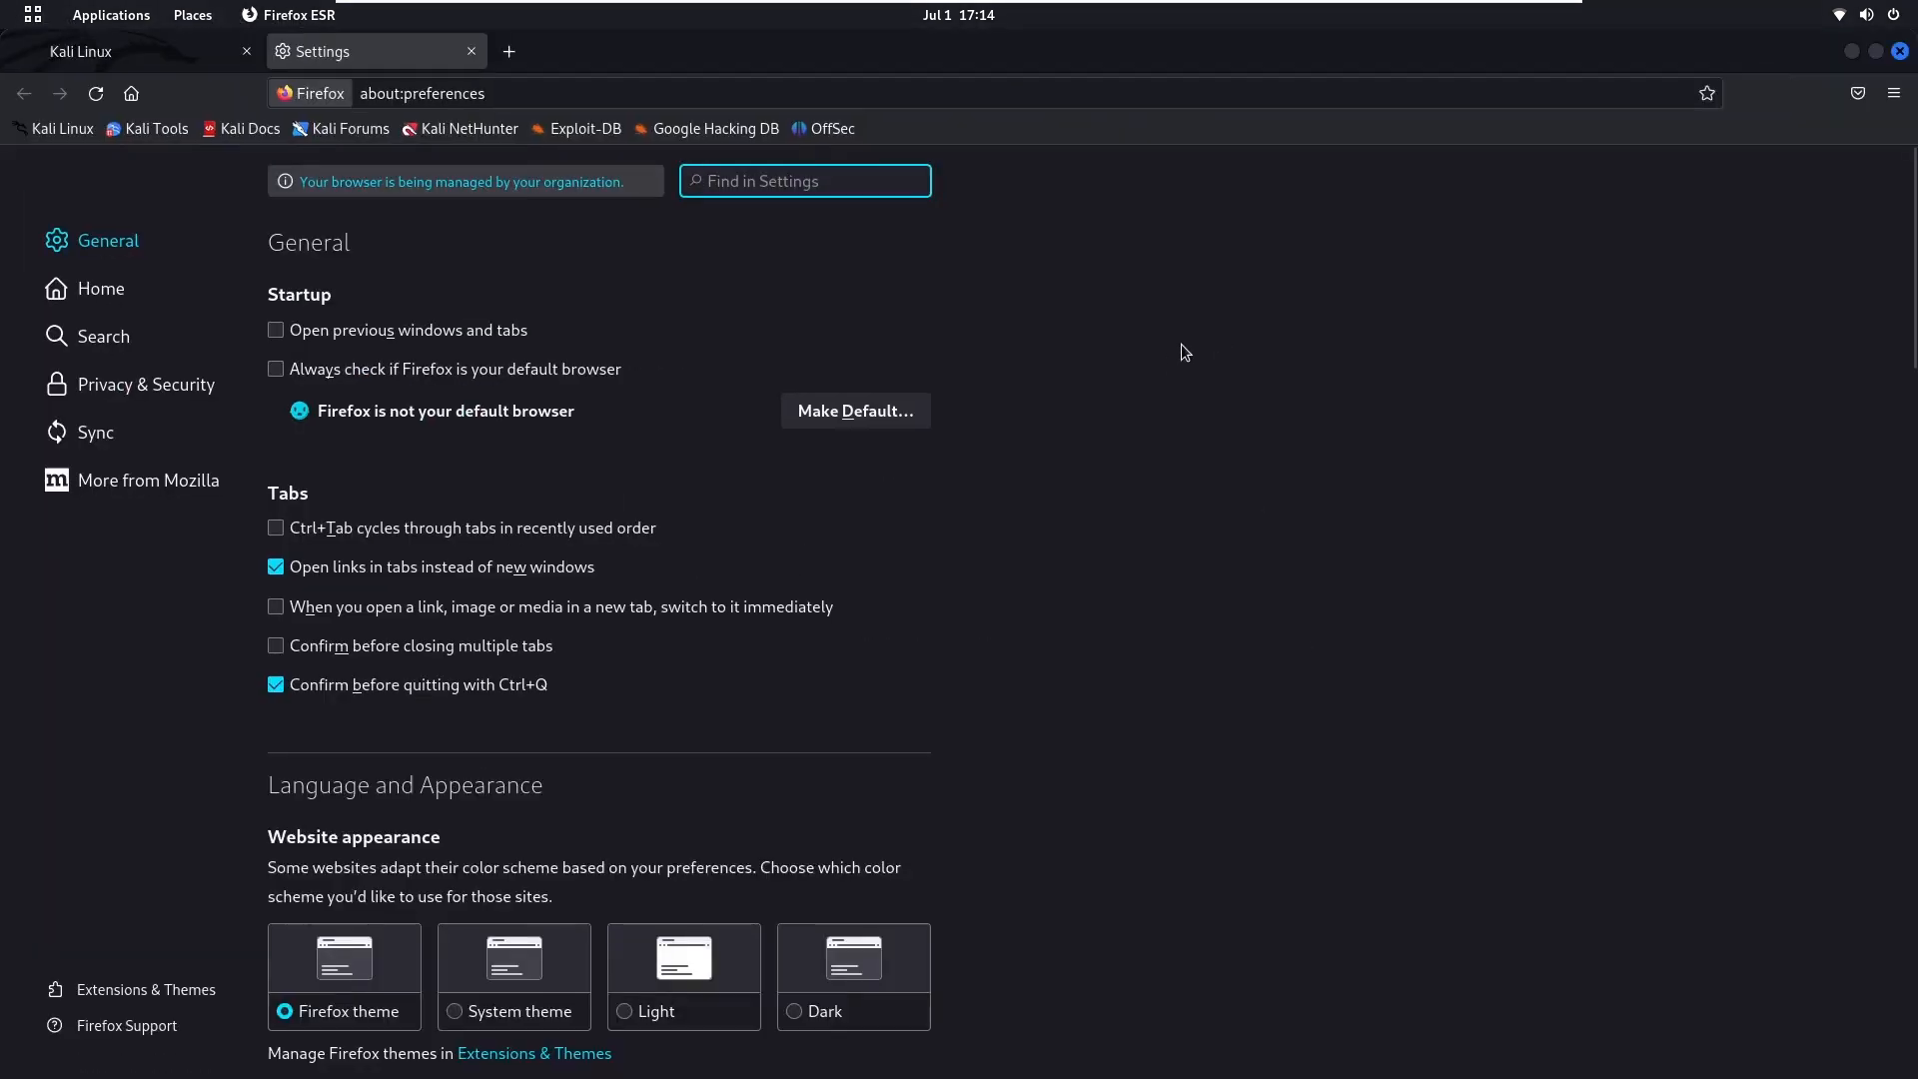
{"action": "type", "text": "proxy"}
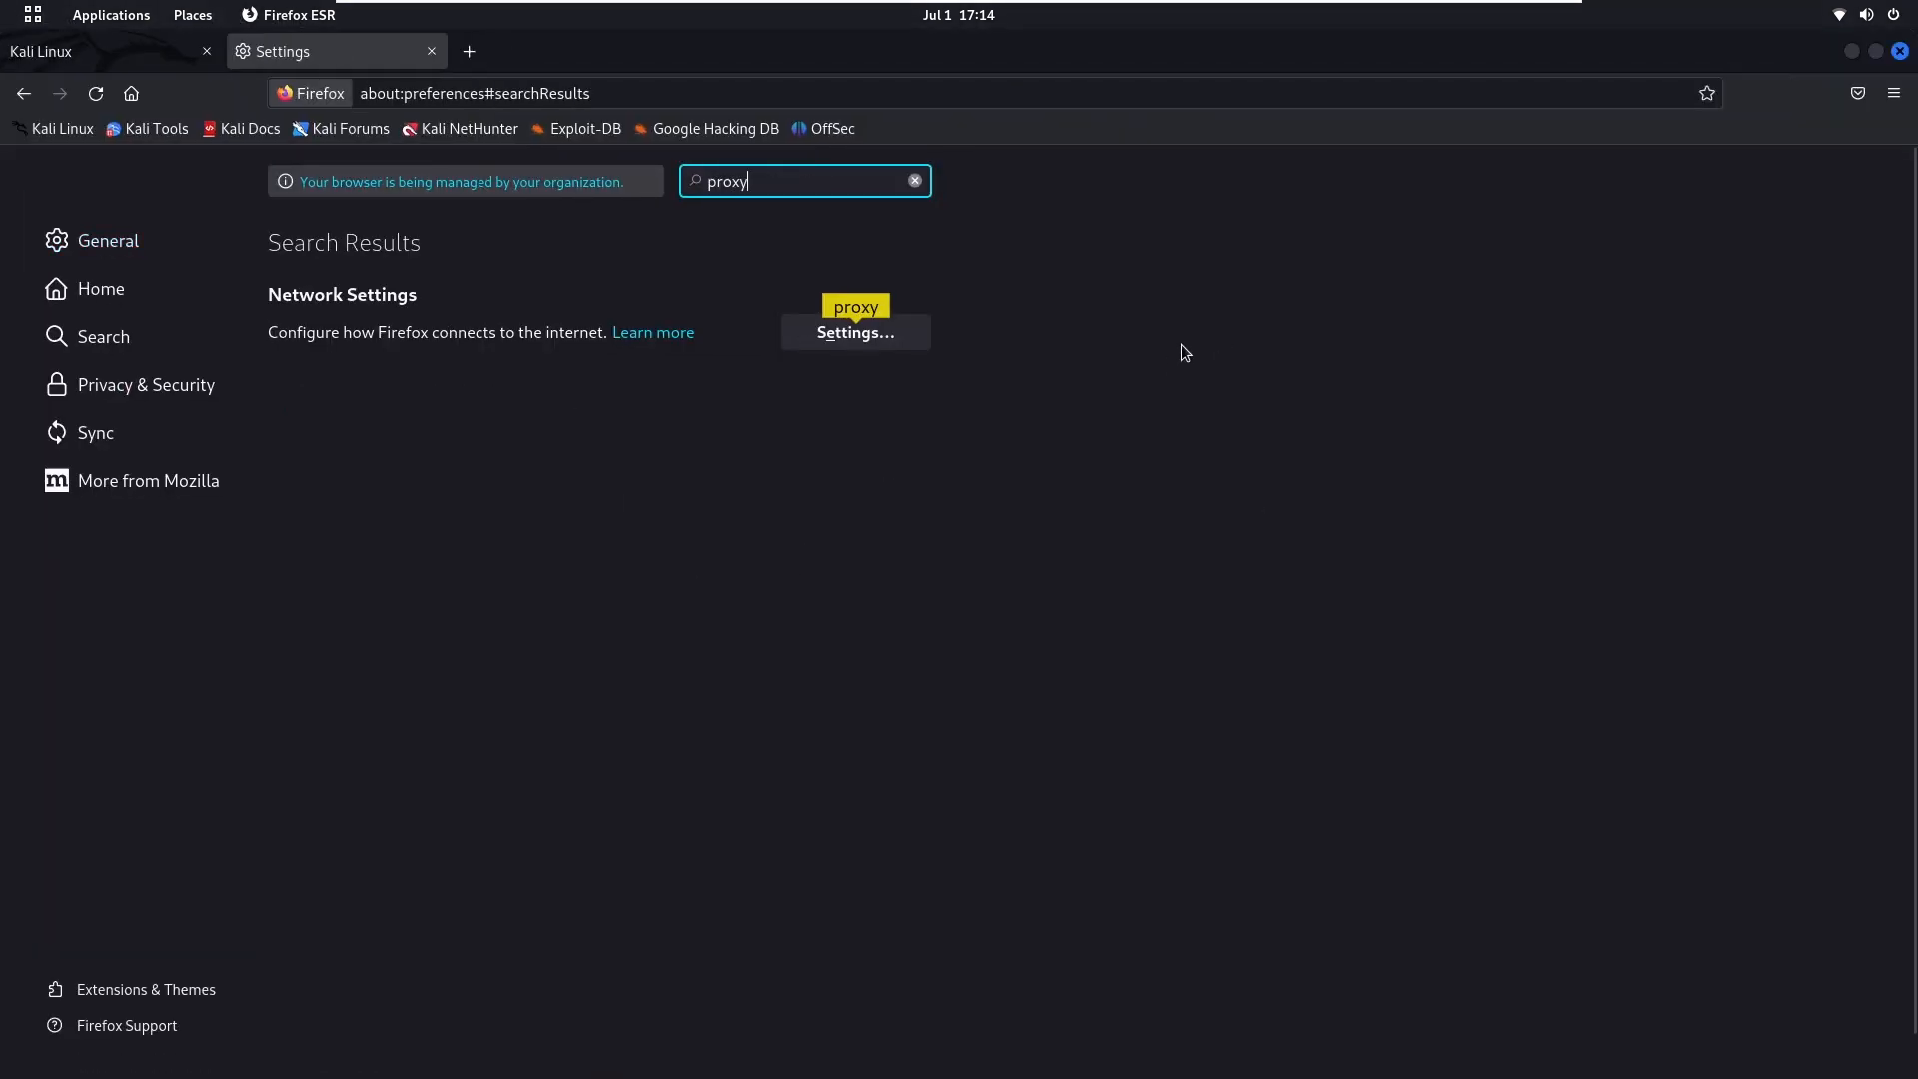
{"action": "left_click", "coordinate": [881, 339]}
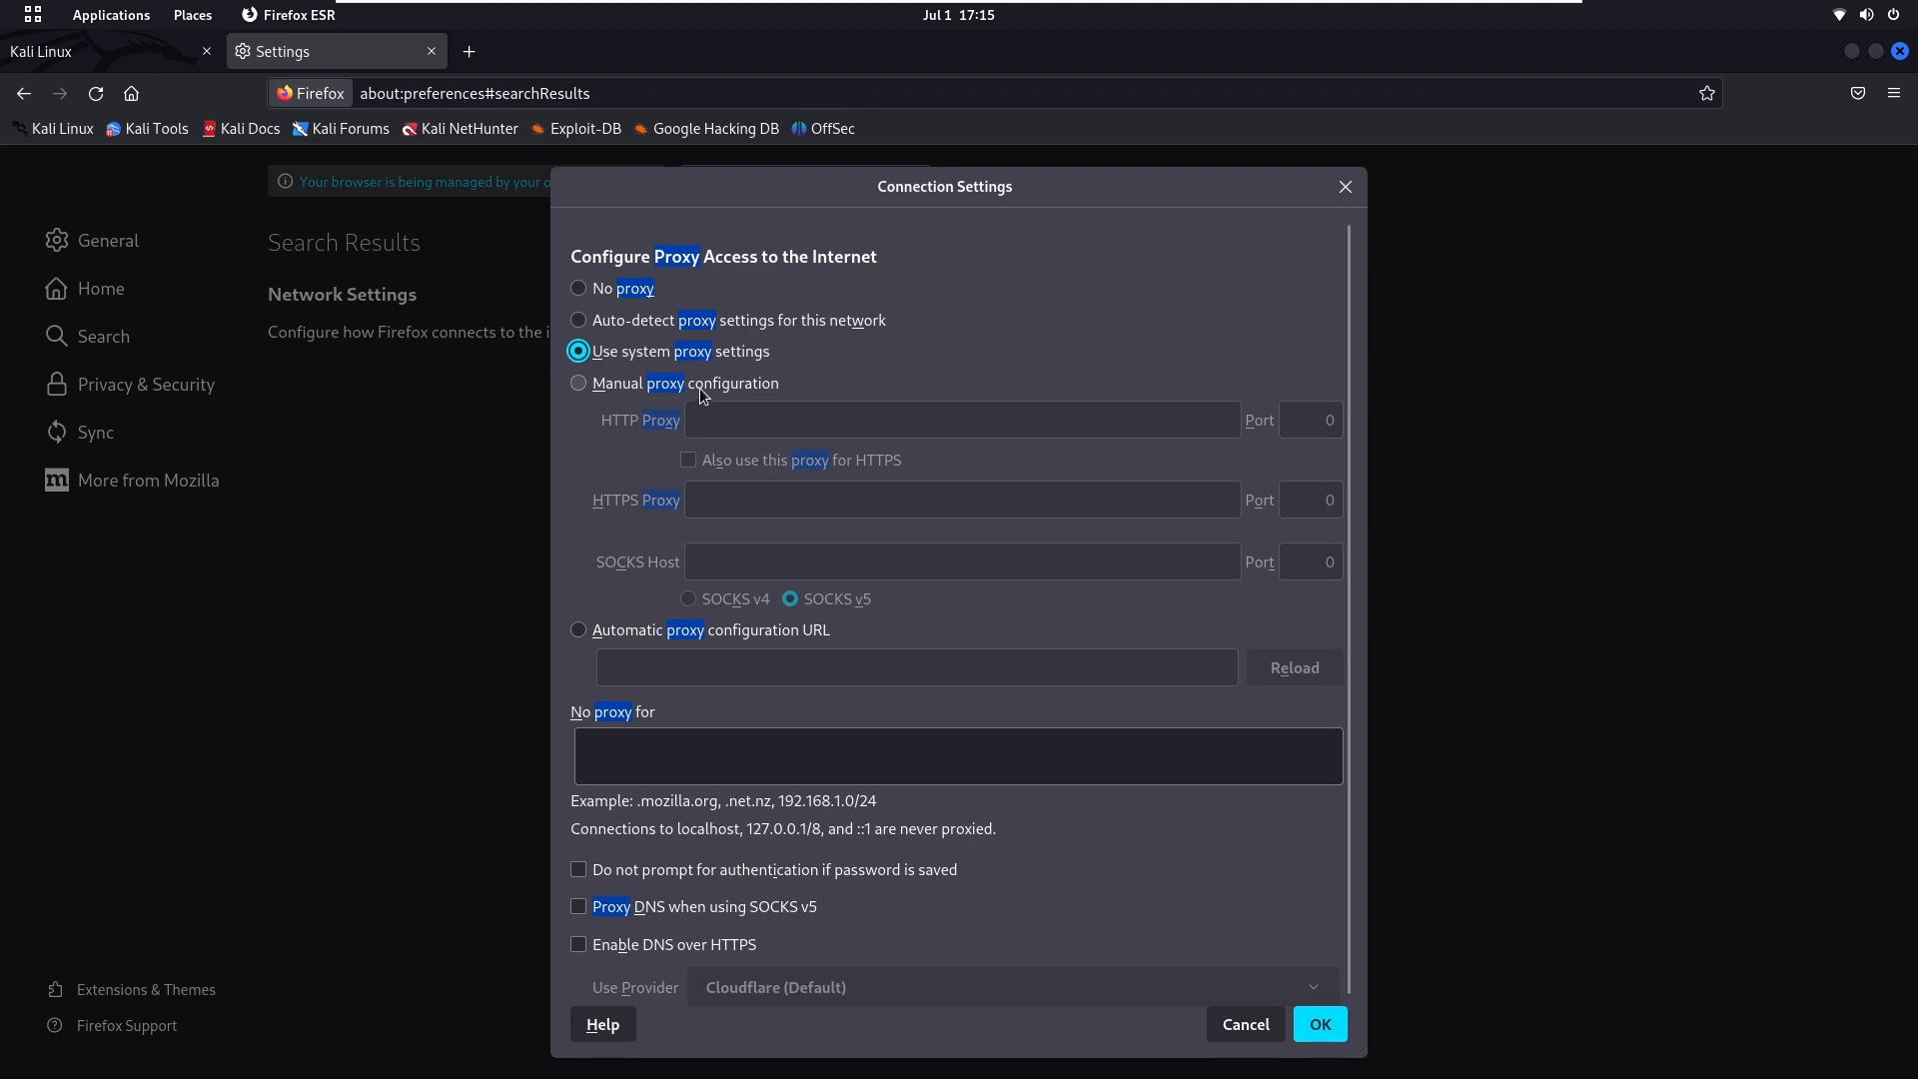
Configure a manual HTTP proxy at 127.0.0.1 port 8080 and use the same proxy for HTTPS
{"action": "left_click", "coordinate": [704, 395]}
{"action": "left_click", "coordinate": [824, 422]}
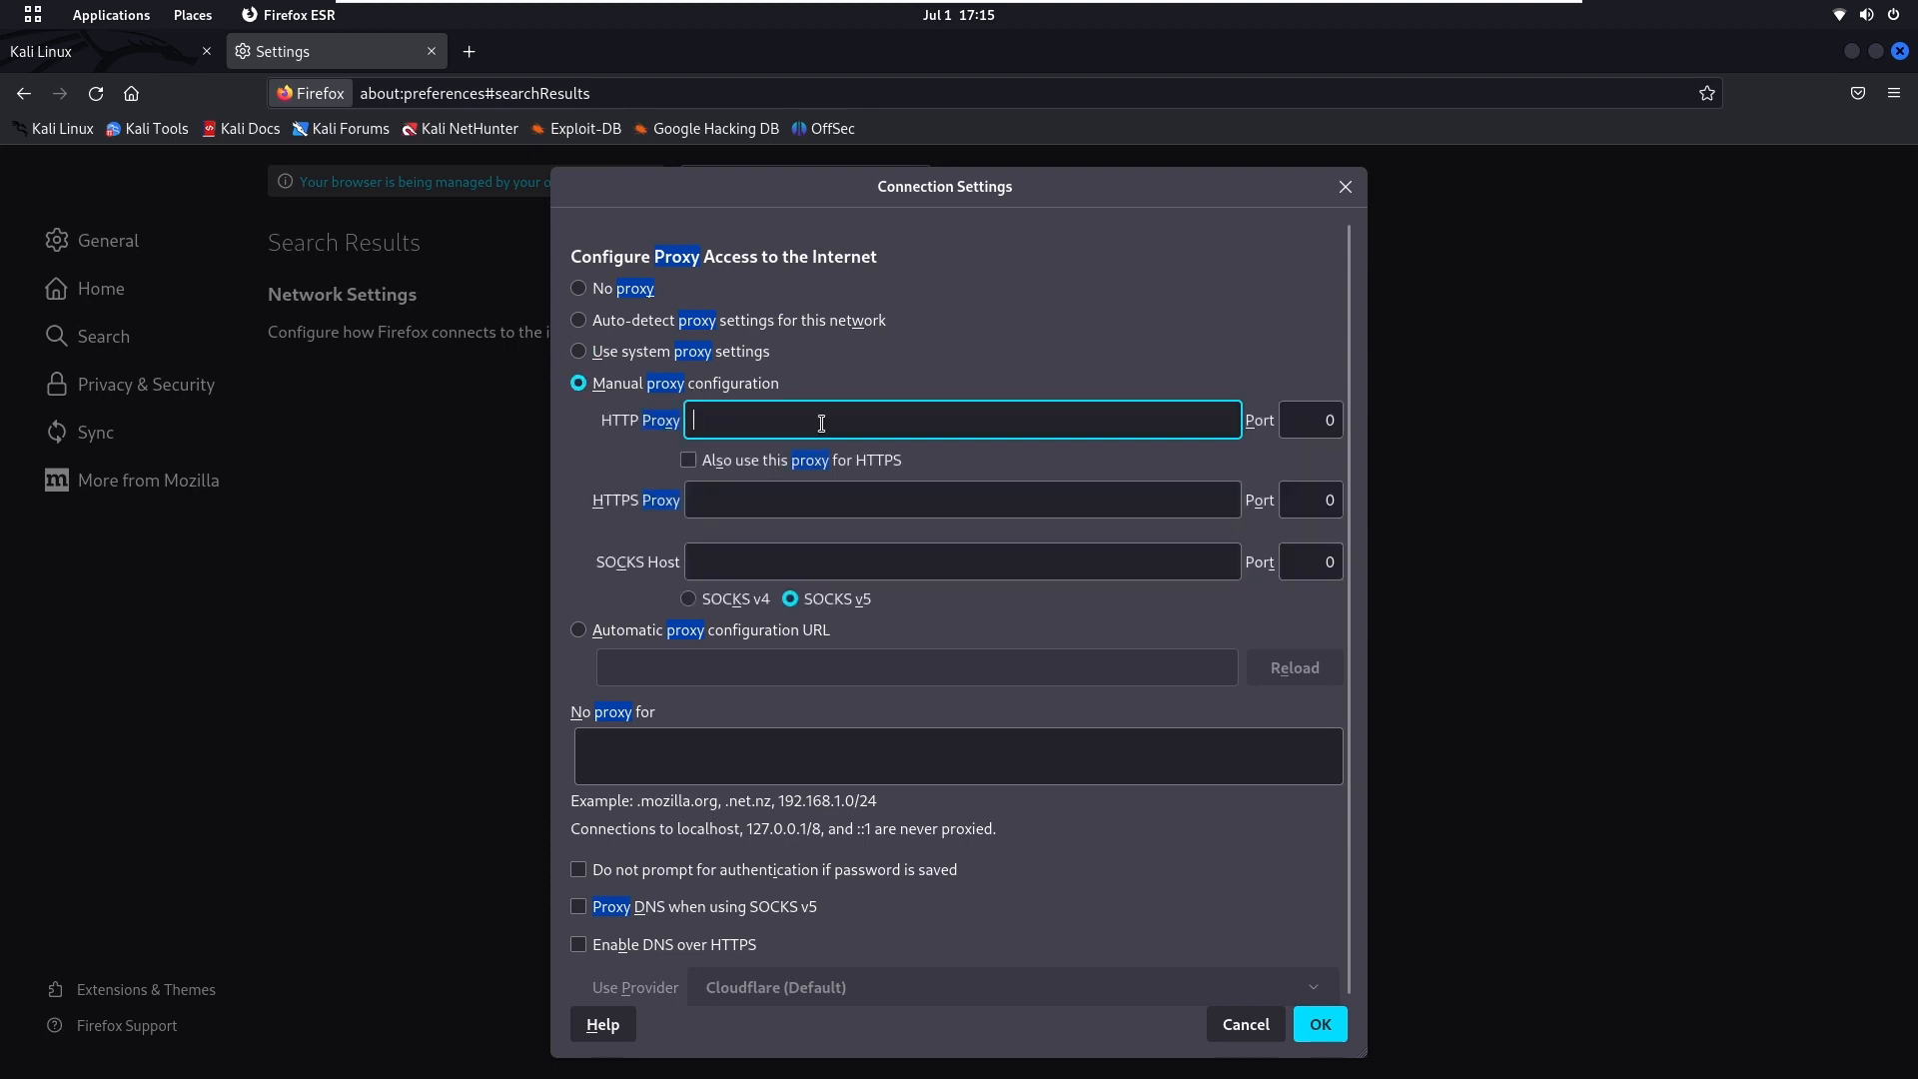
{"action": "type", "text": "127.0.0.1"}
{"action": "left_click", "coordinate": [1311, 421]}
{"action": "type", "text": "80"}
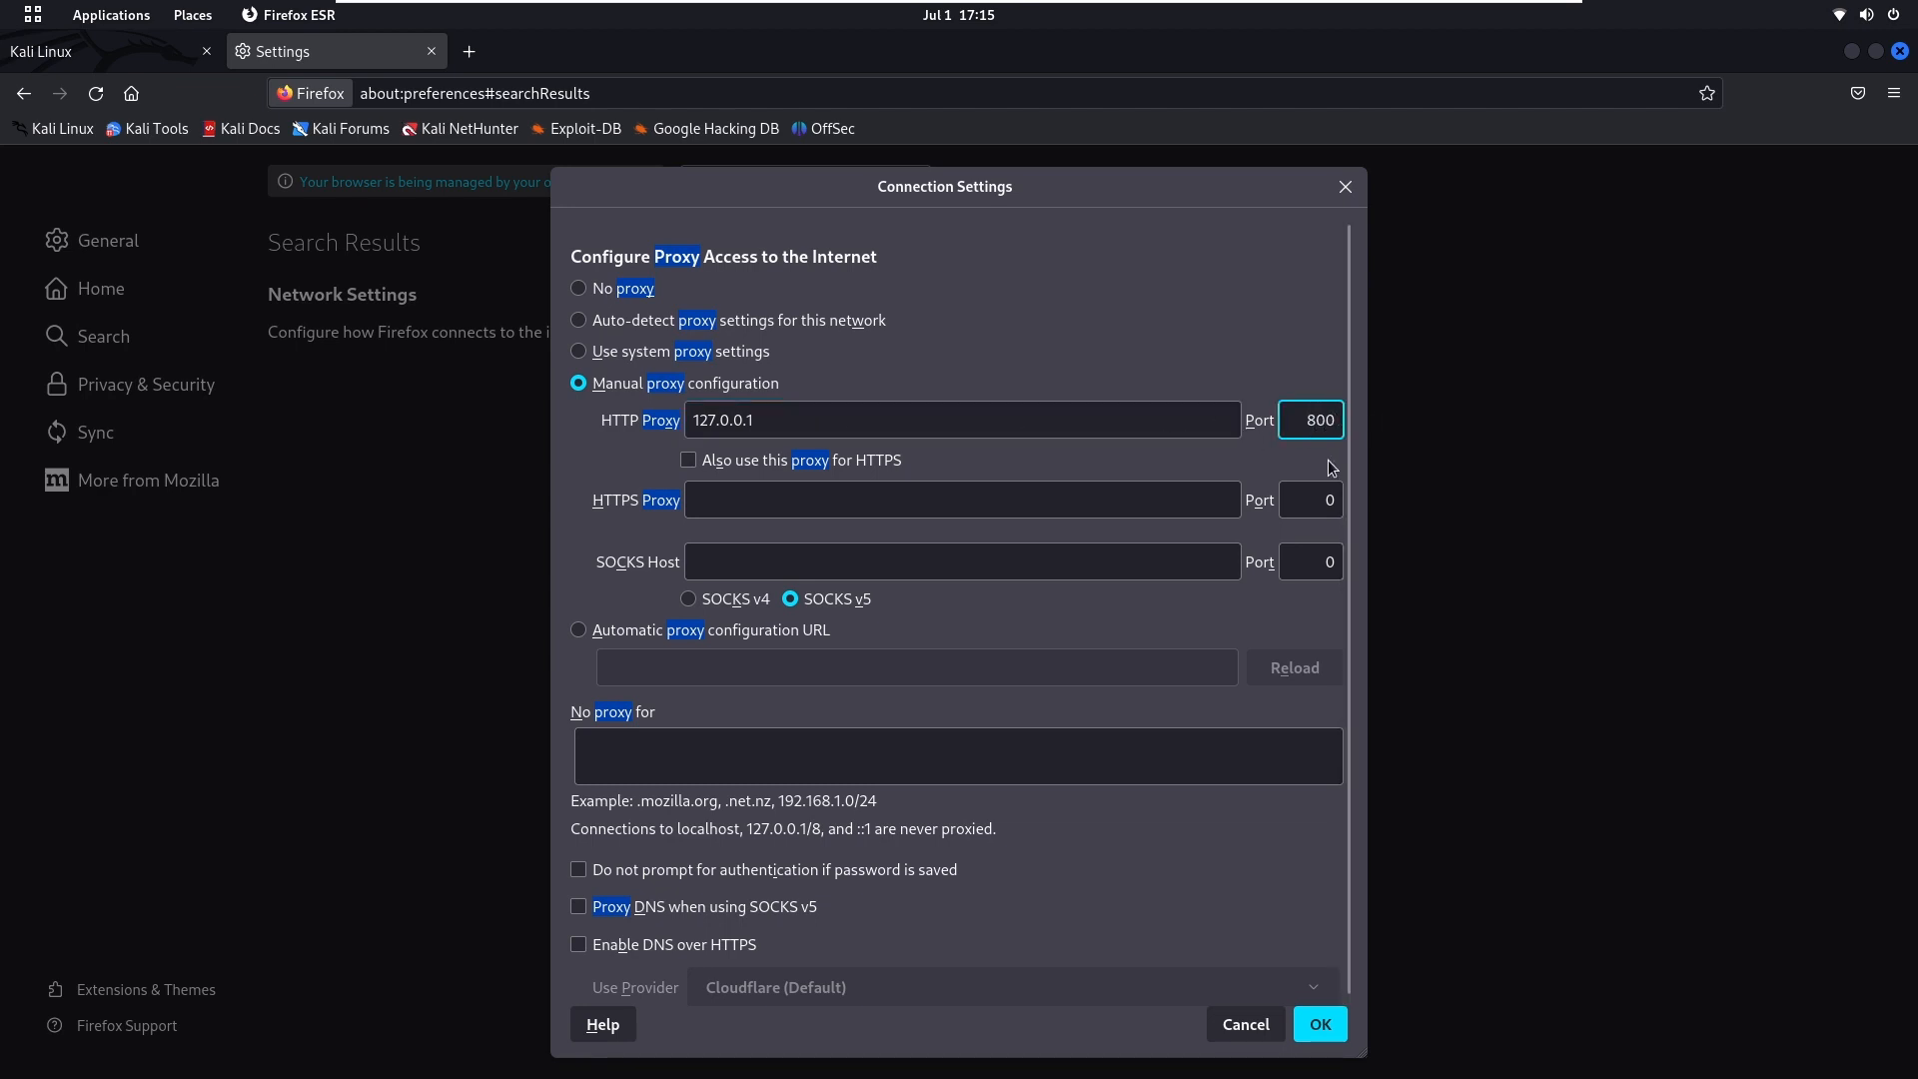
{"action": "type", "text": "8"}
{"action": "left_click", "coordinate": [801, 466]}
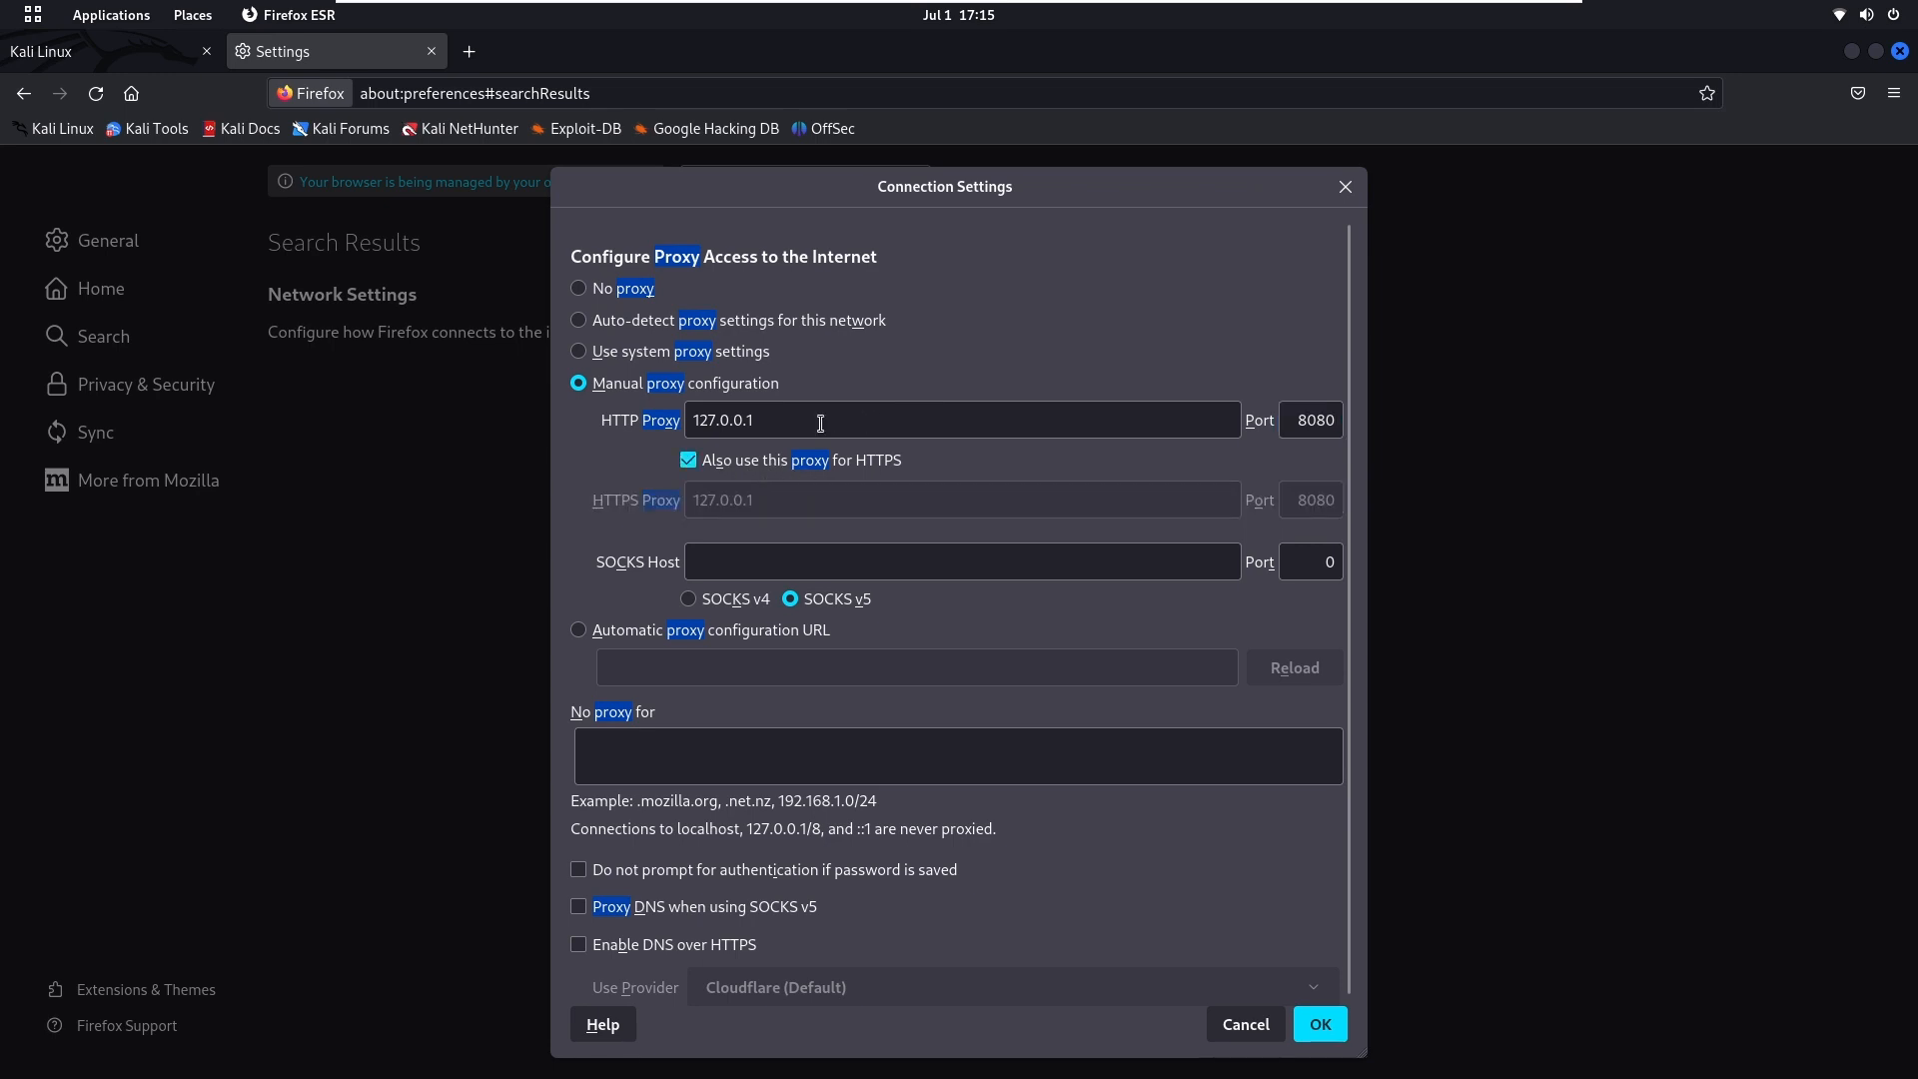
Set the SOCKS host to 127.0.0.1 with port 8080 and save the connection settings
{"action": "left_click", "coordinate": [785, 566]}
{"action": "triple_click", "coordinate": [803, 420]}
{"action": "key", "text": "ctrl+c"}
{"action": "left_click", "coordinate": [807, 562]}
{"action": "key", "text": "ctrl+v"}
{"action": "key", "text": "Tab"}
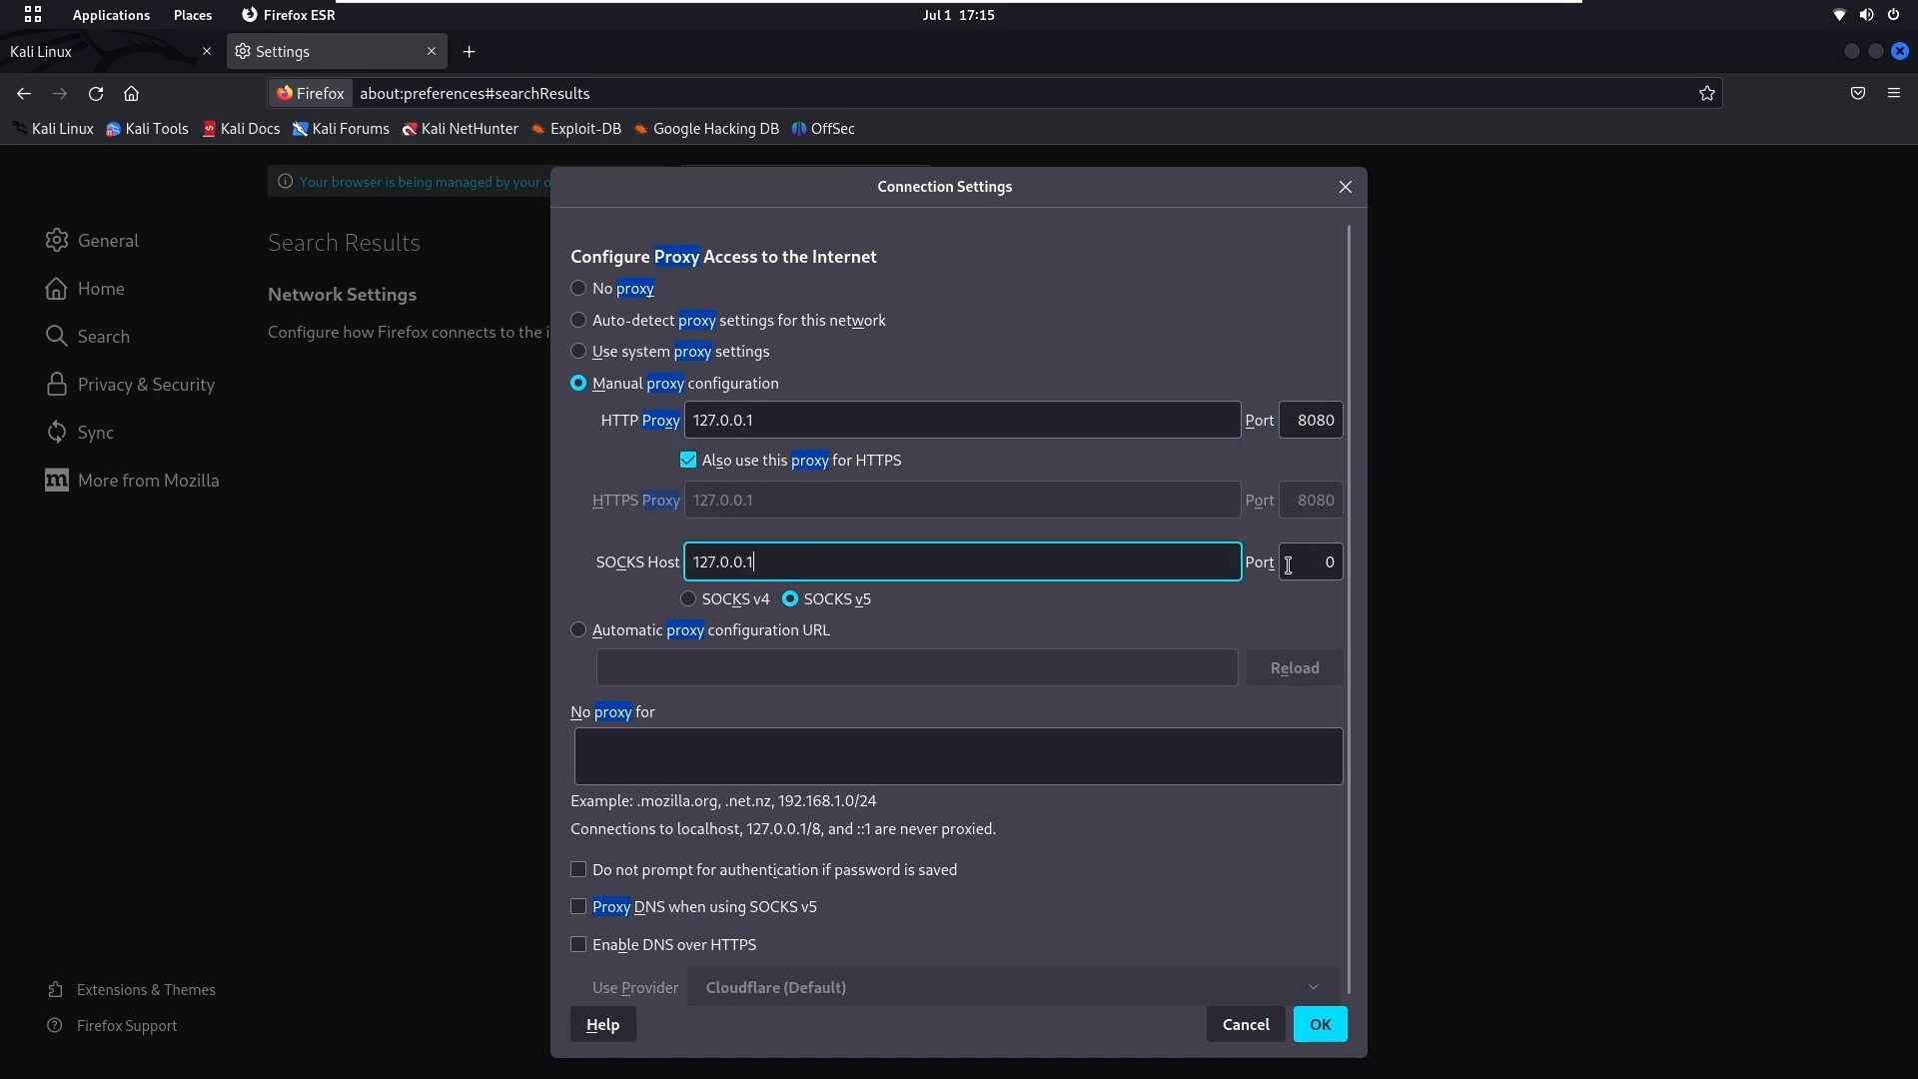
{"action": "type", "text": "8080"}
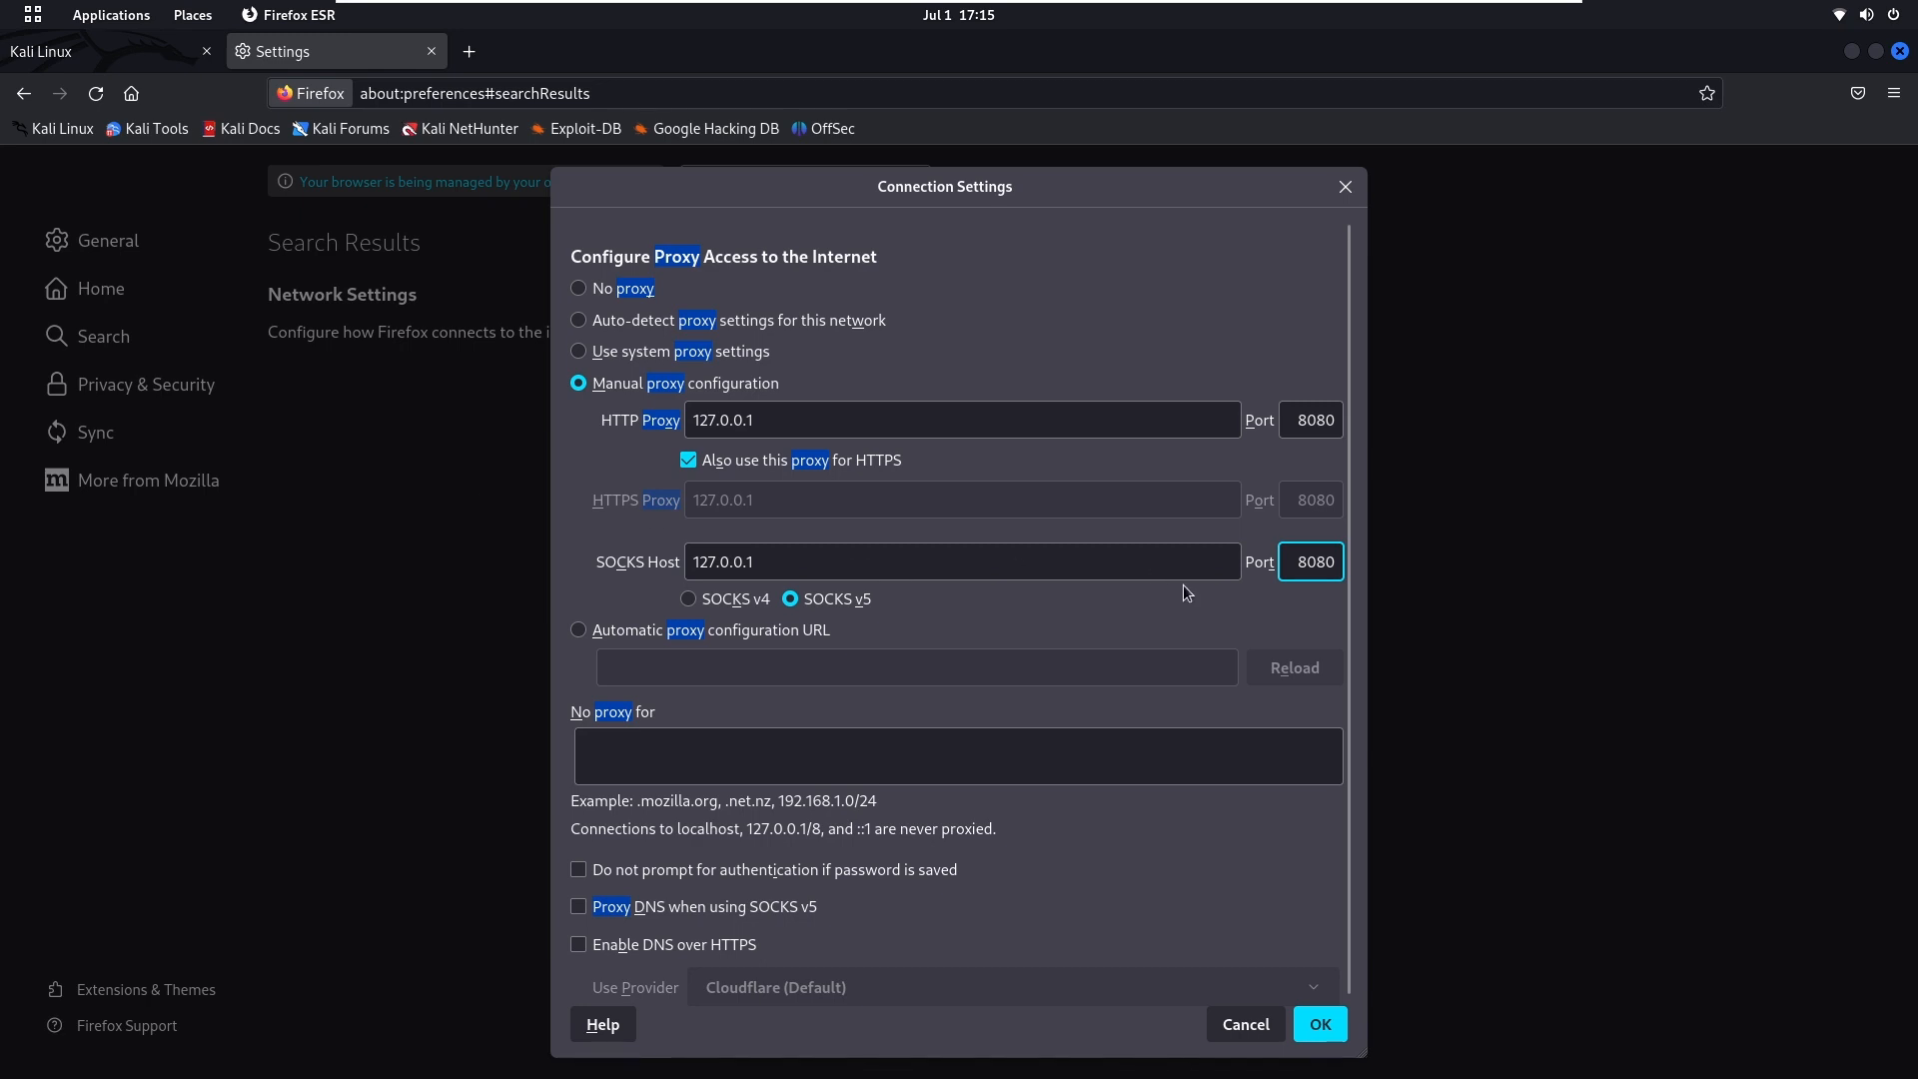
{"action": "left_click", "coordinate": [1321, 1026]}
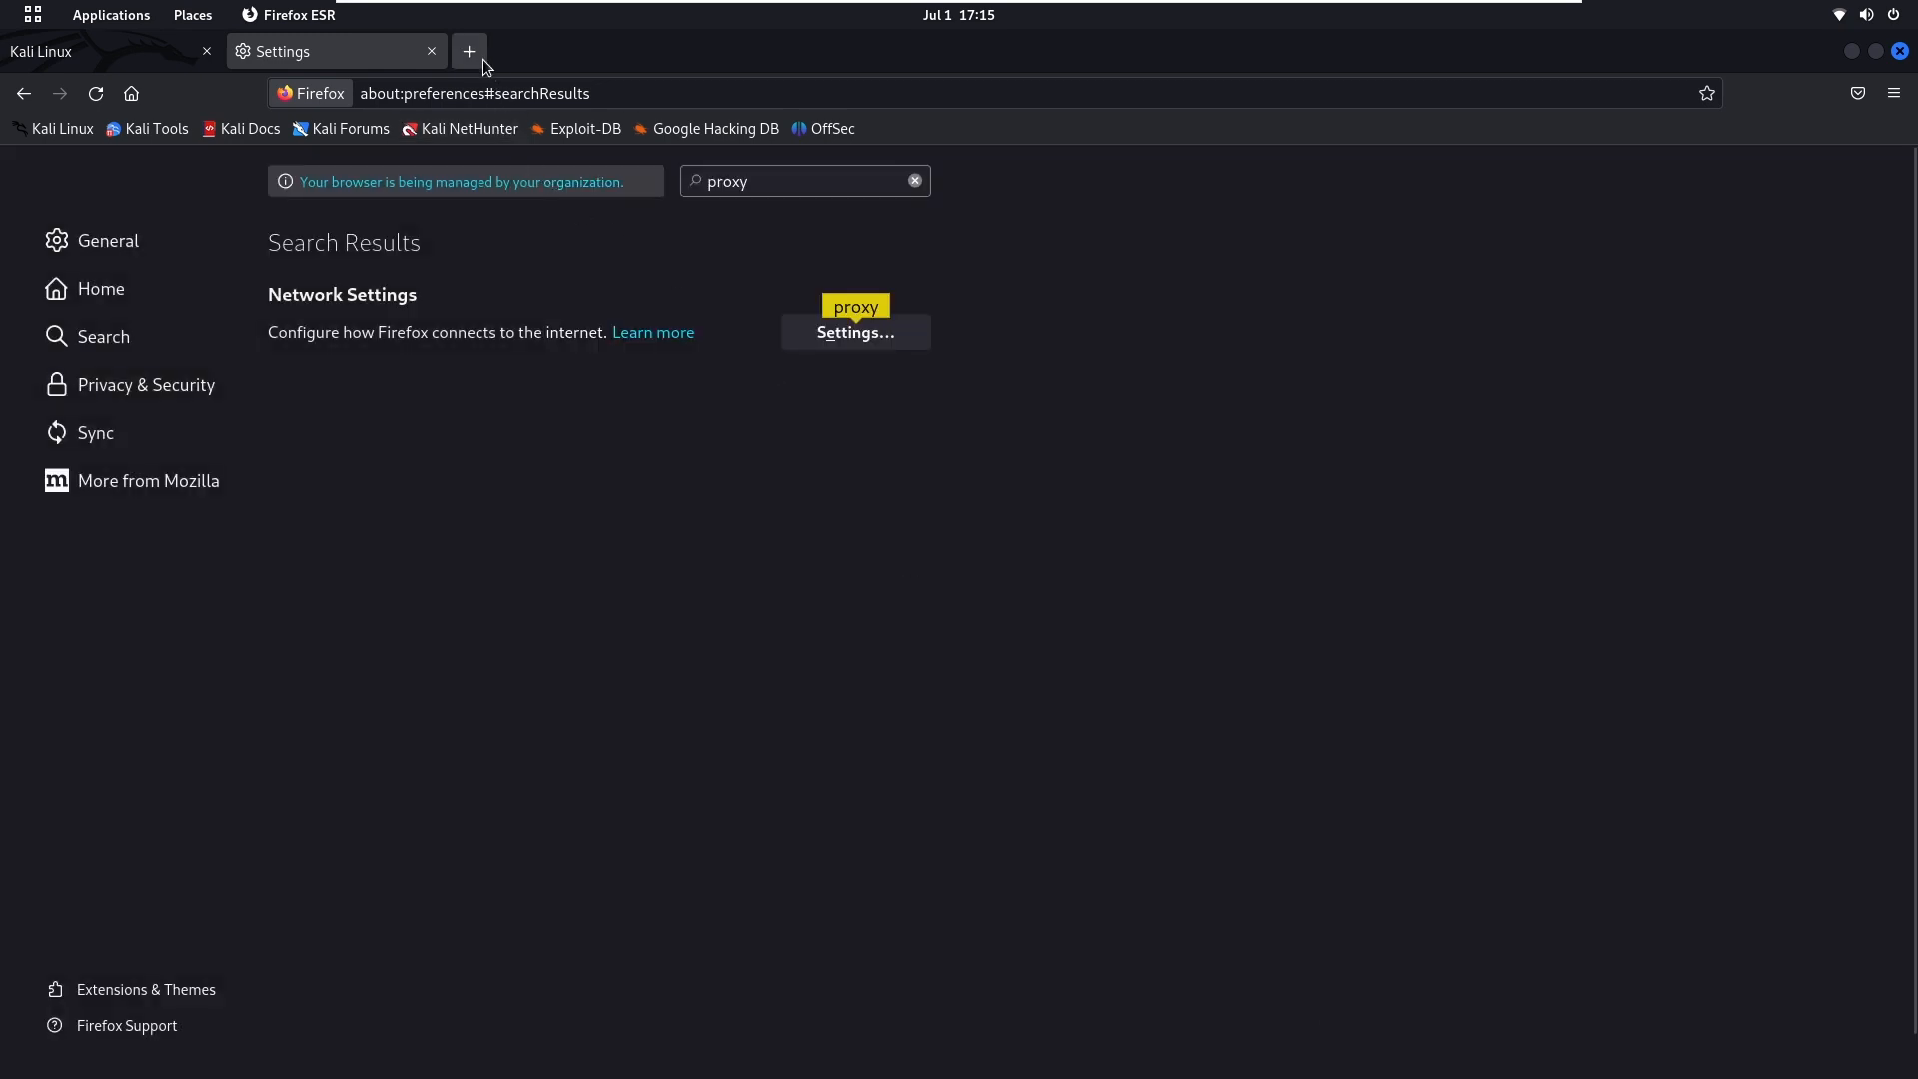
Close the settings page, load 127.0.0.1:8080 and download the Burp CA certificate
{"action": "left_click", "coordinate": [431, 51]}
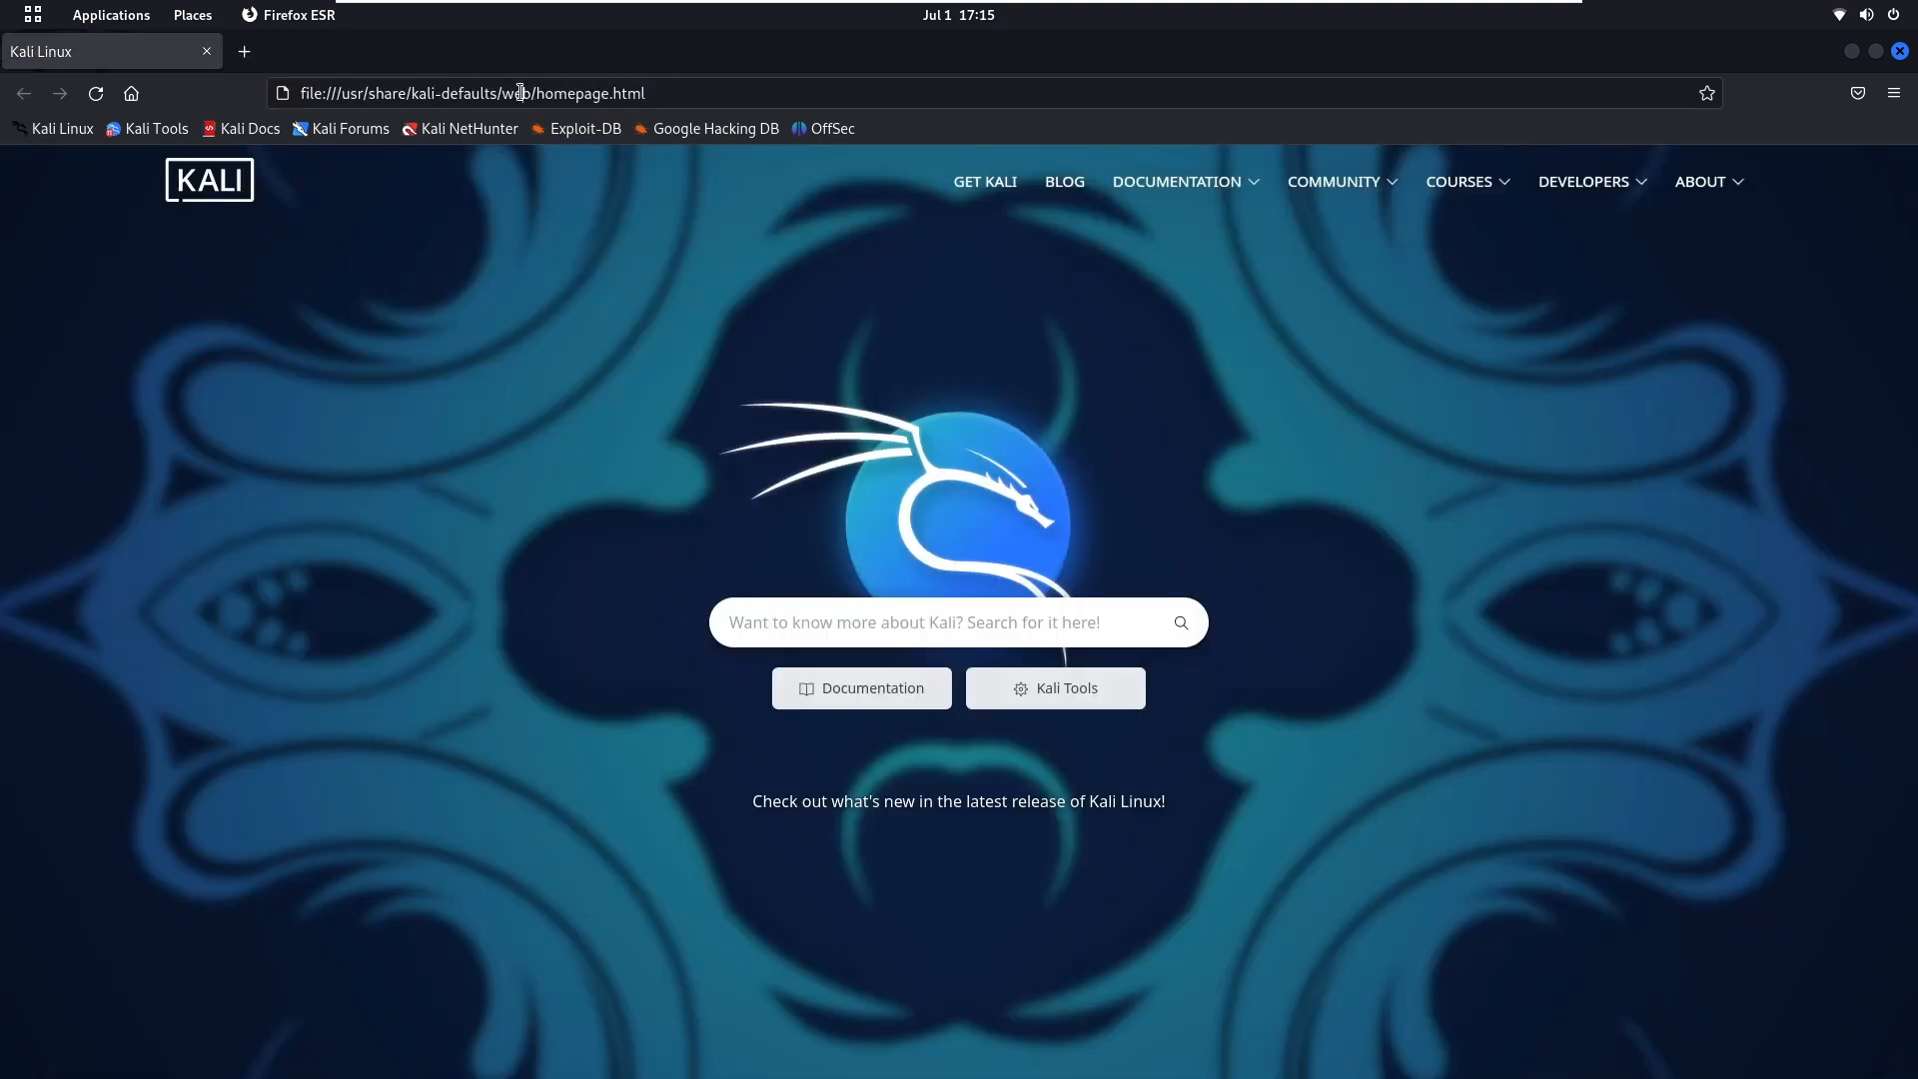
{"action": "left_click", "coordinate": [517, 95]}
{"action": "type", "text": "127.0.0.1"}
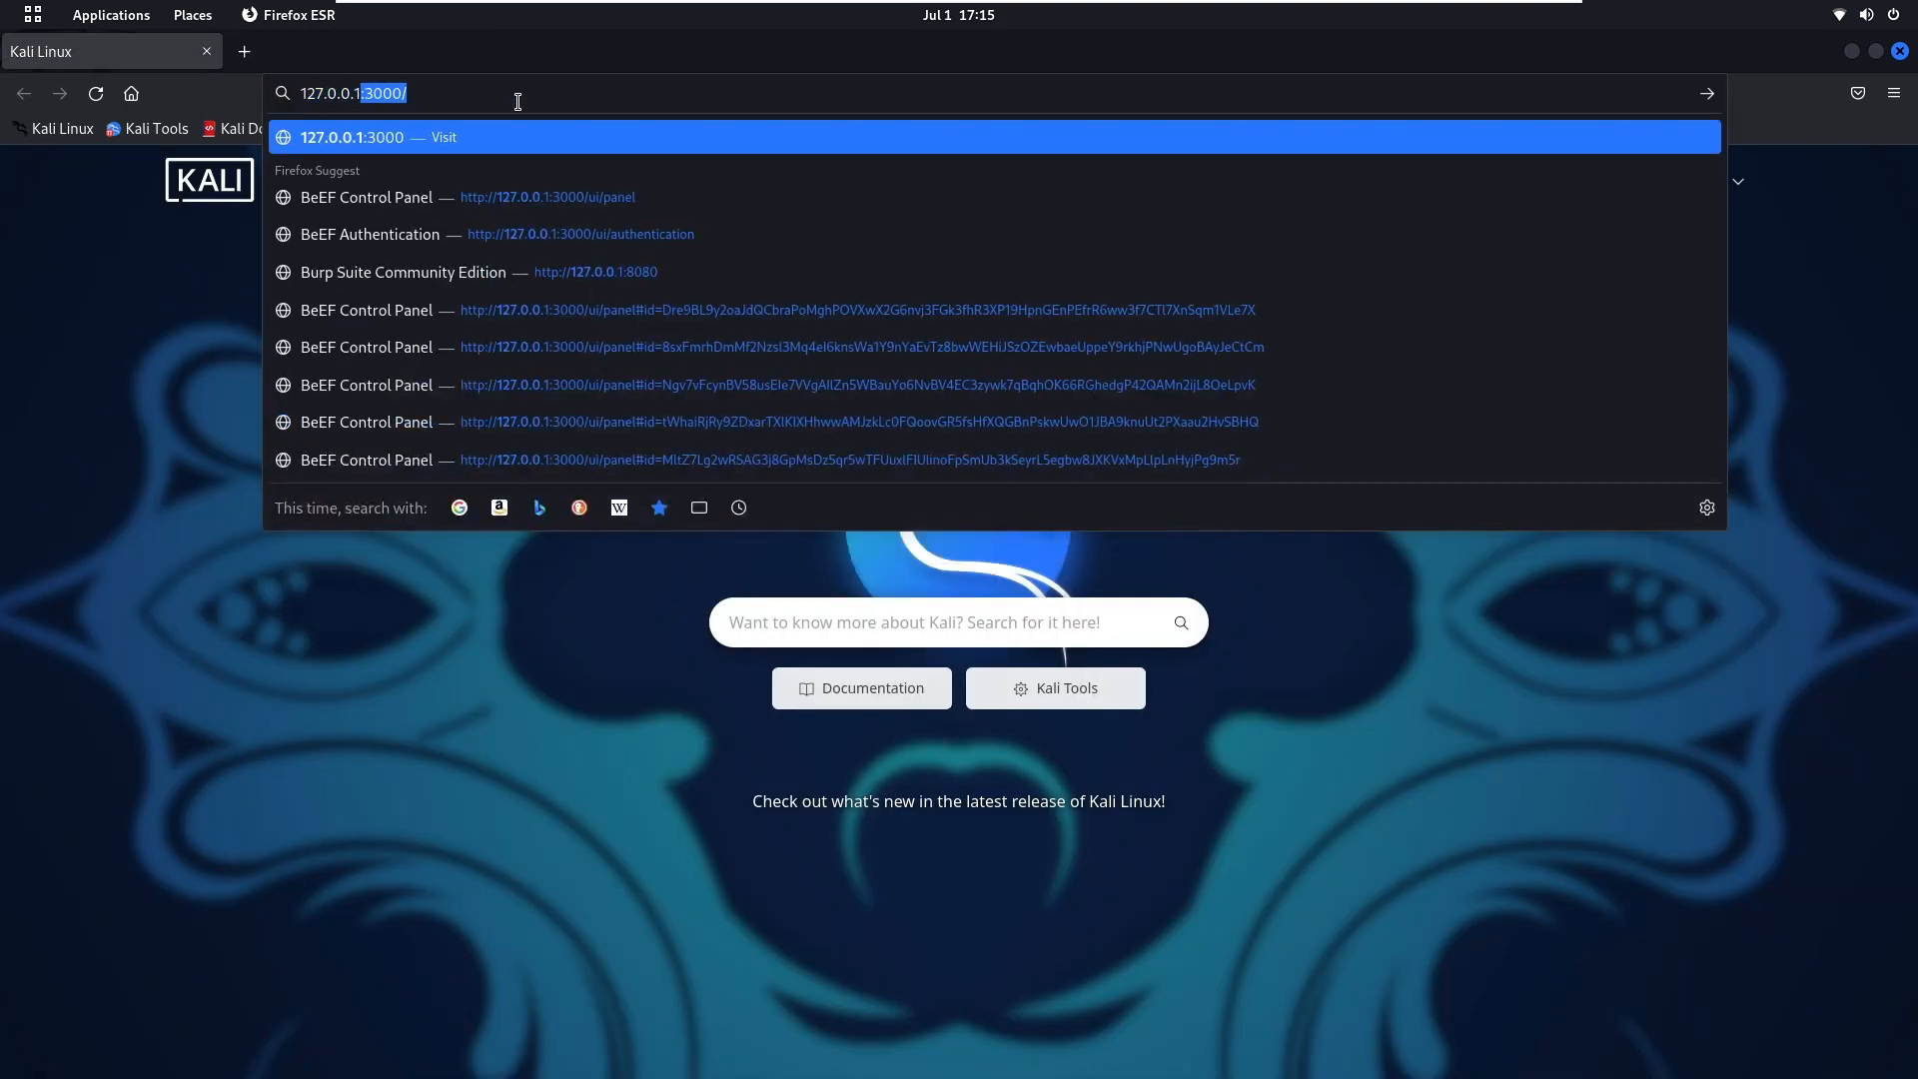
{"action": "type", "text": ":8080"}
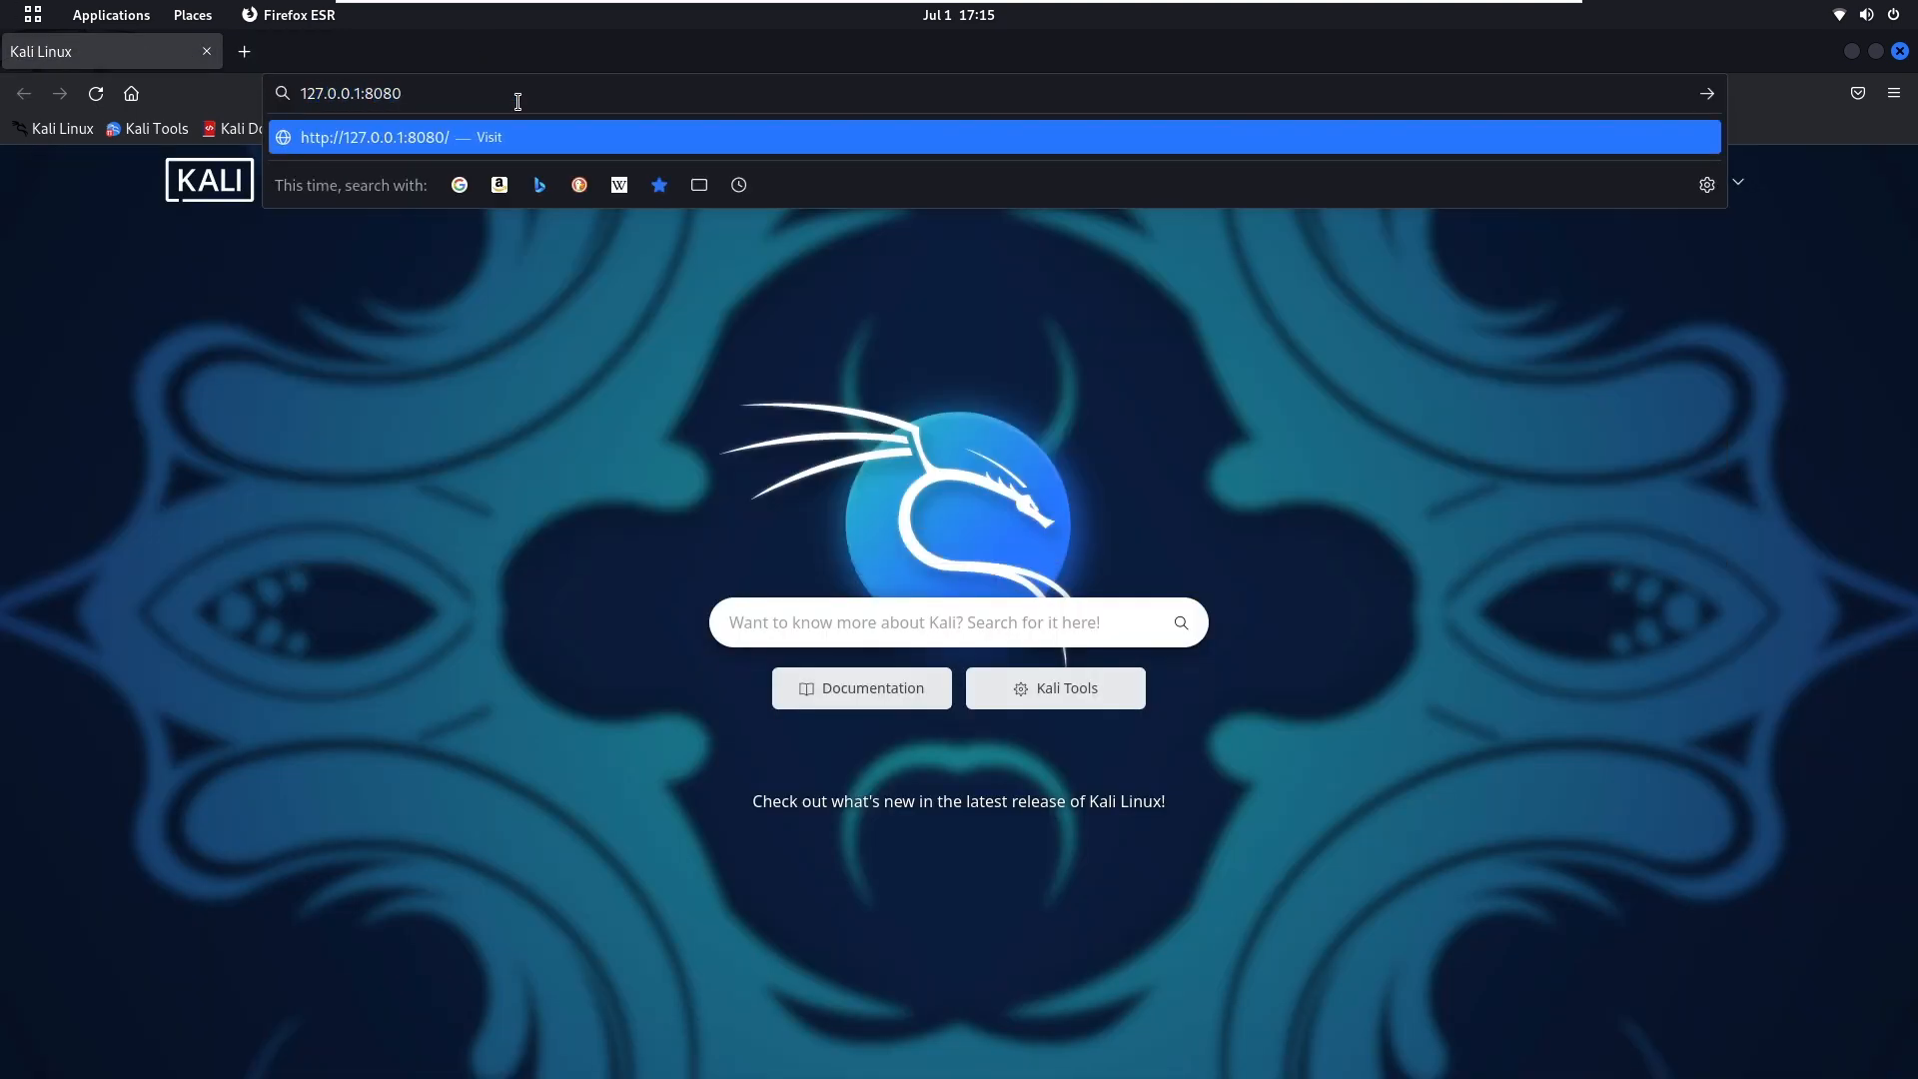
{"action": "key", "text": "Return"}
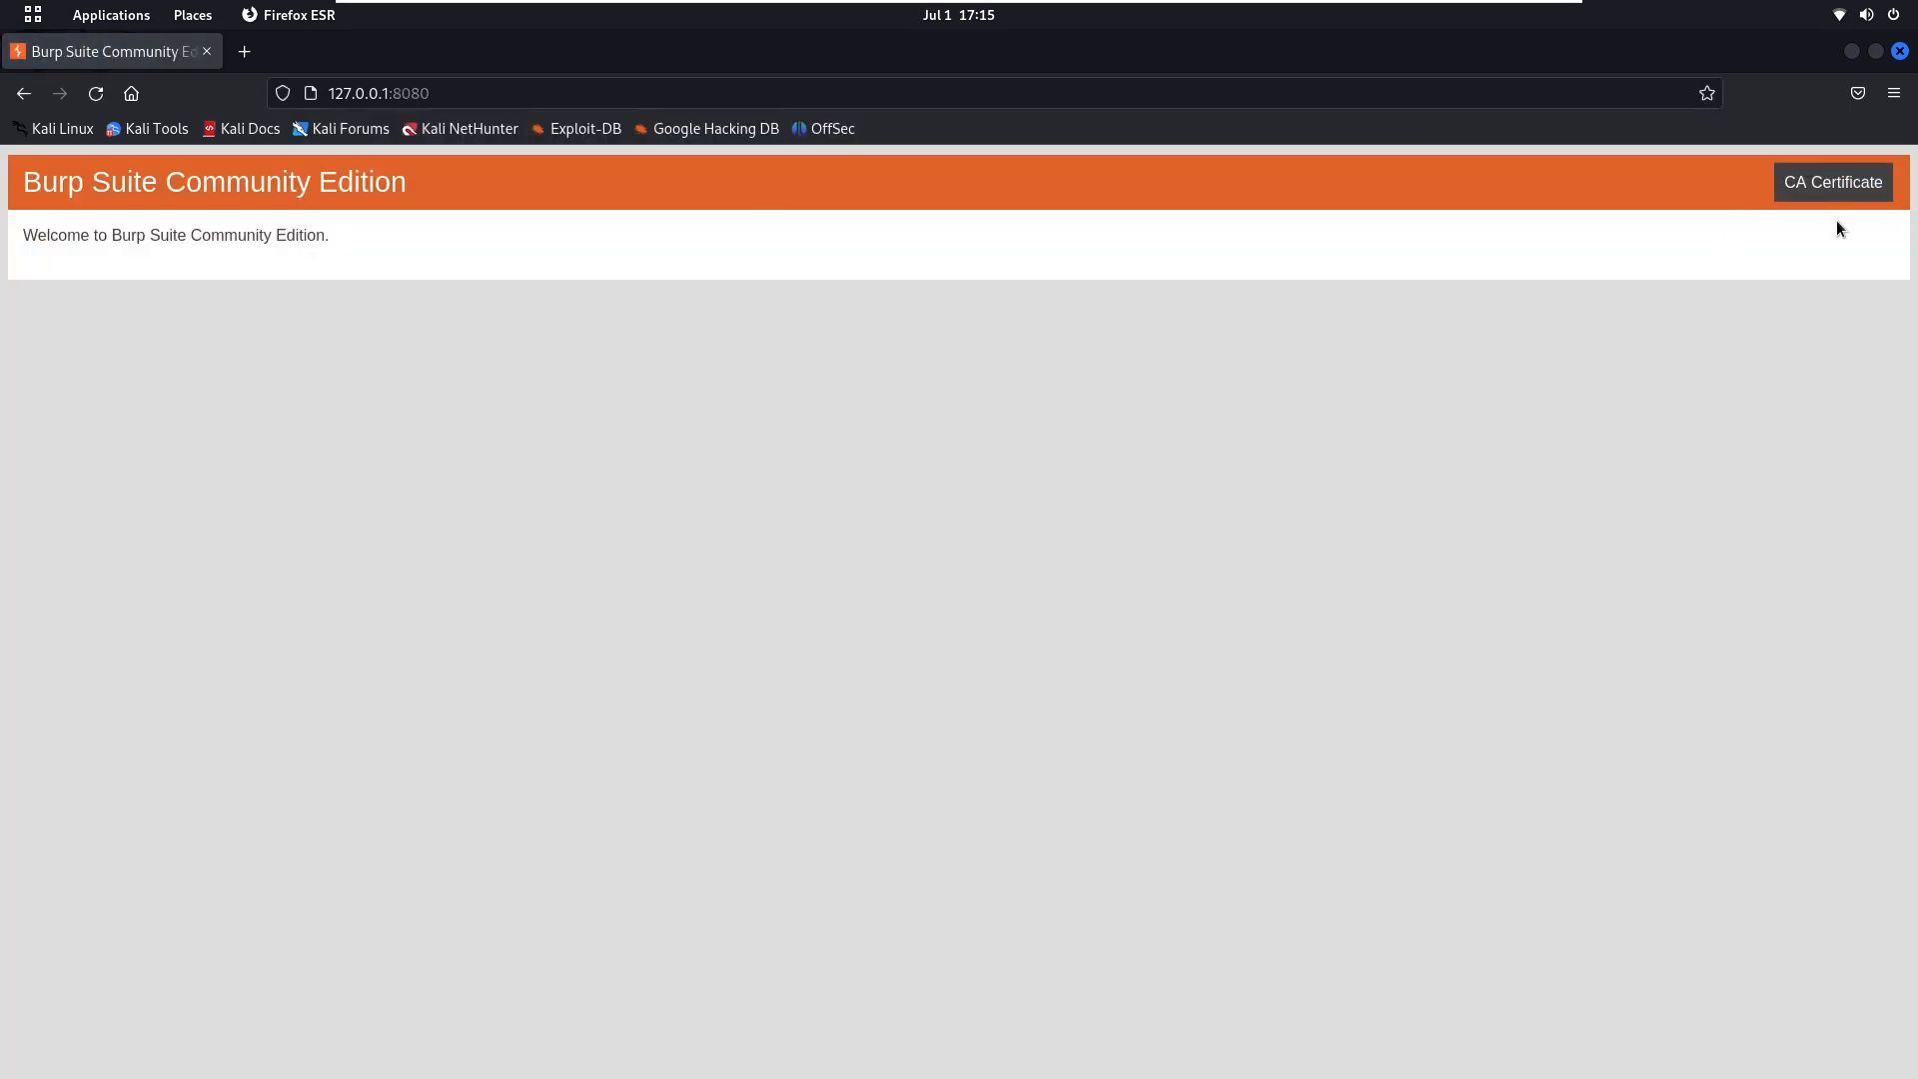
{"action": "left_click", "coordinate": [1774, 189]}
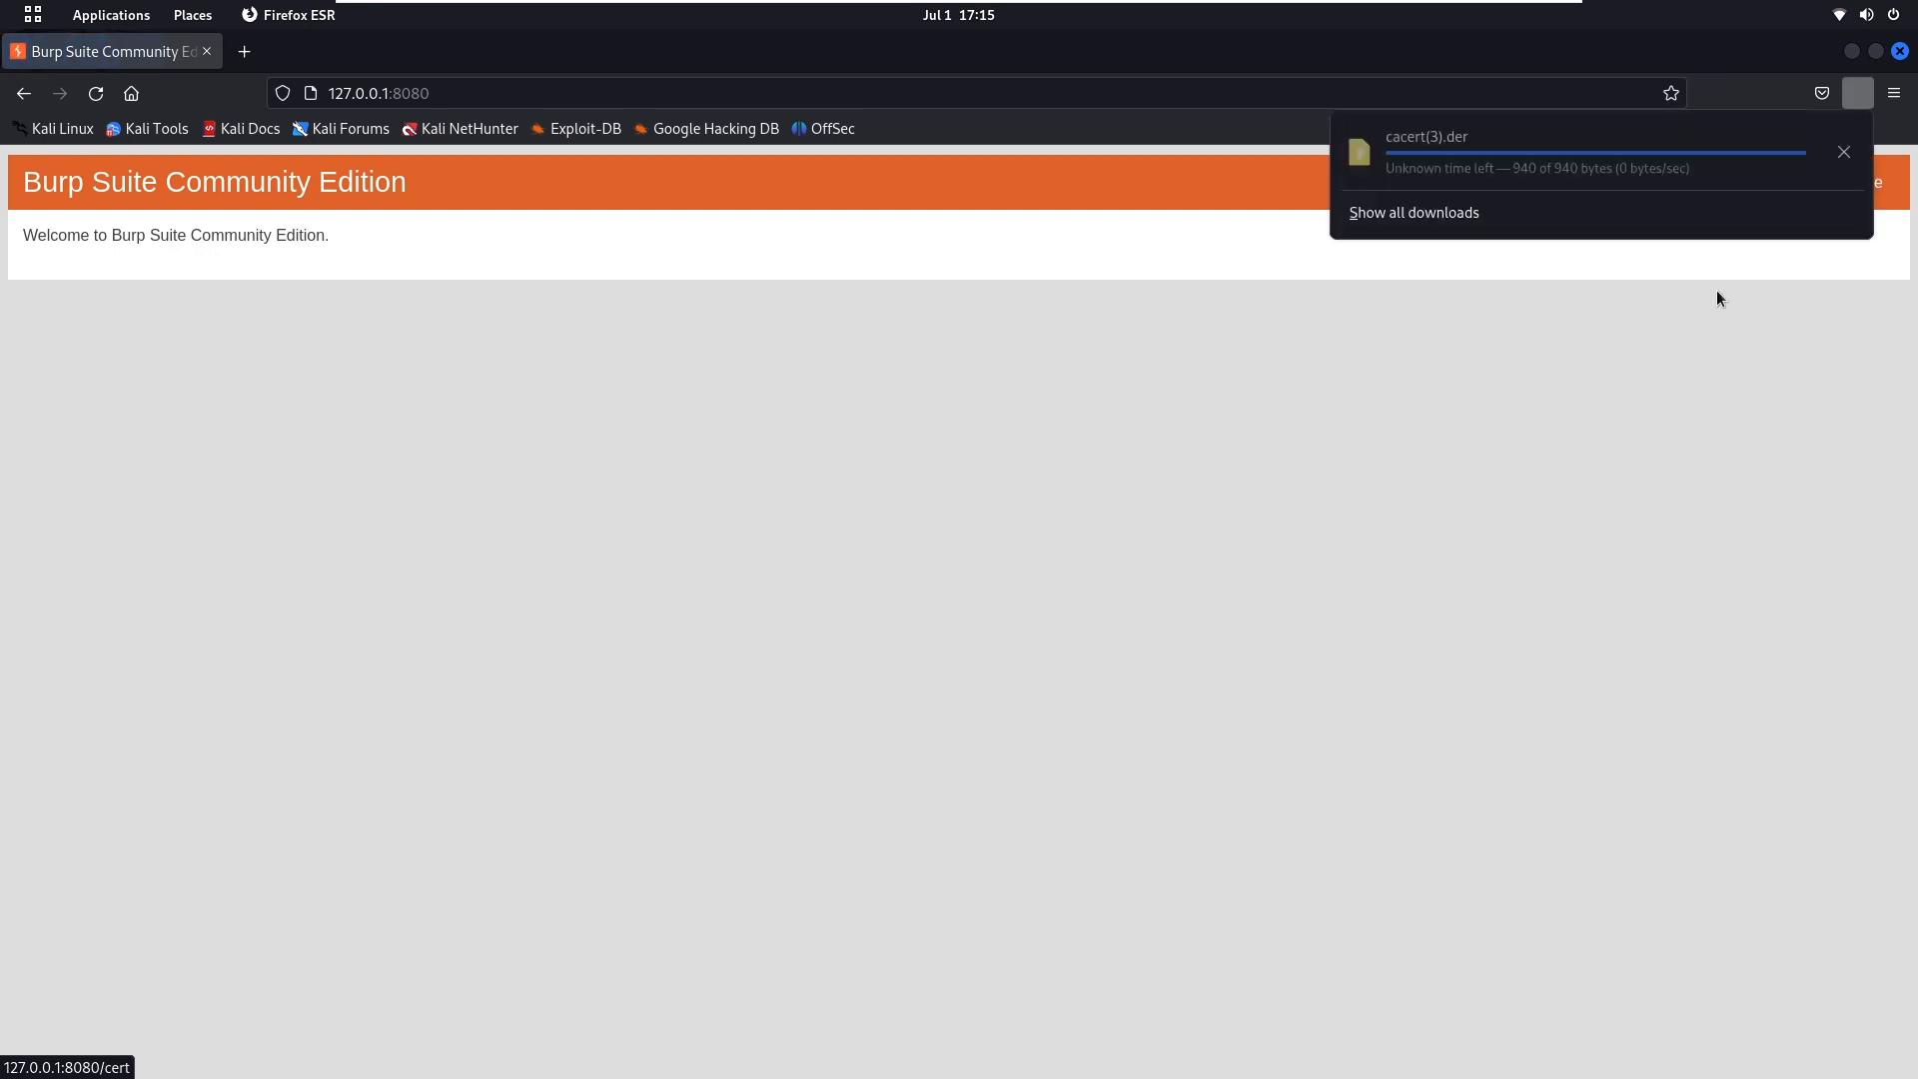
{"action": "left_click", "coordinate": [1620, 328]}
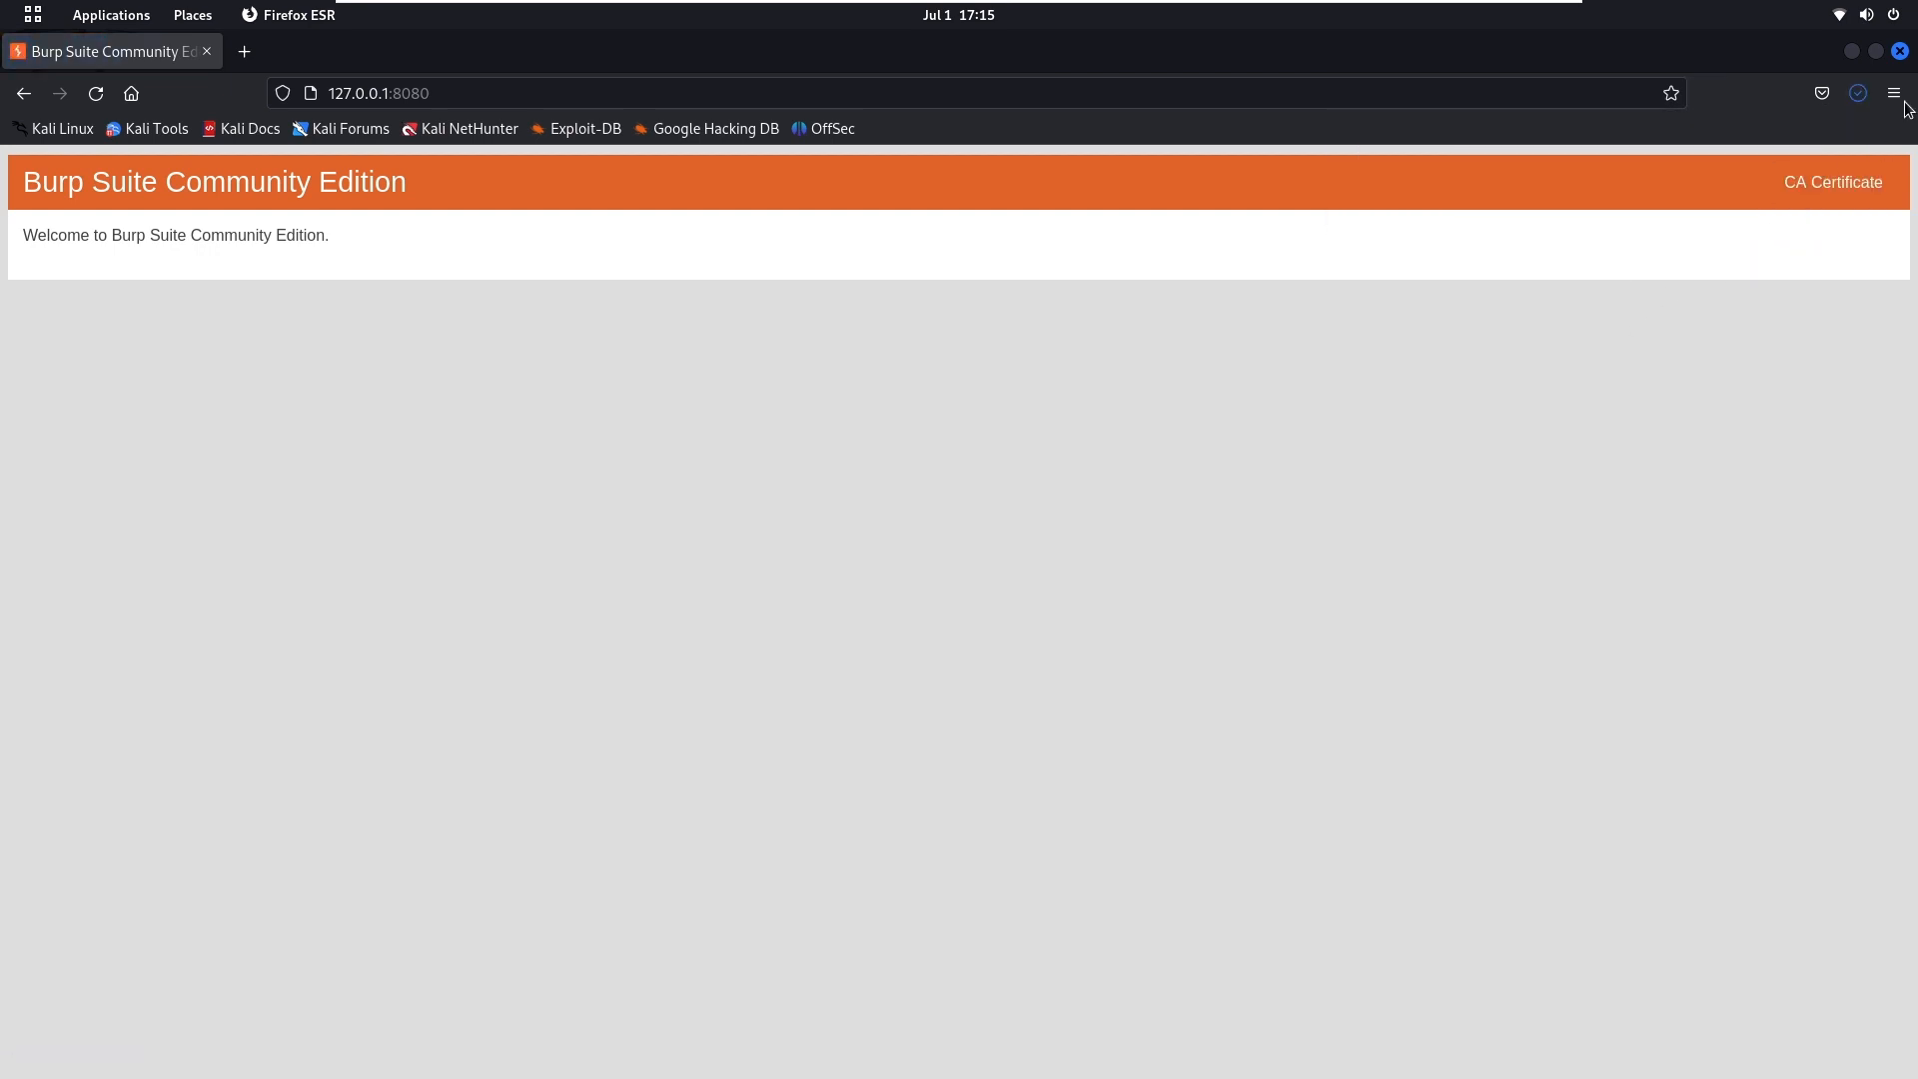
Search the Firefox settings for "certi" and bring up the Certificate Manager
{"action": "left_click", "coordinate": [1893, 93]}
{"action": "left_click", "coordinate": [1672, 636]}
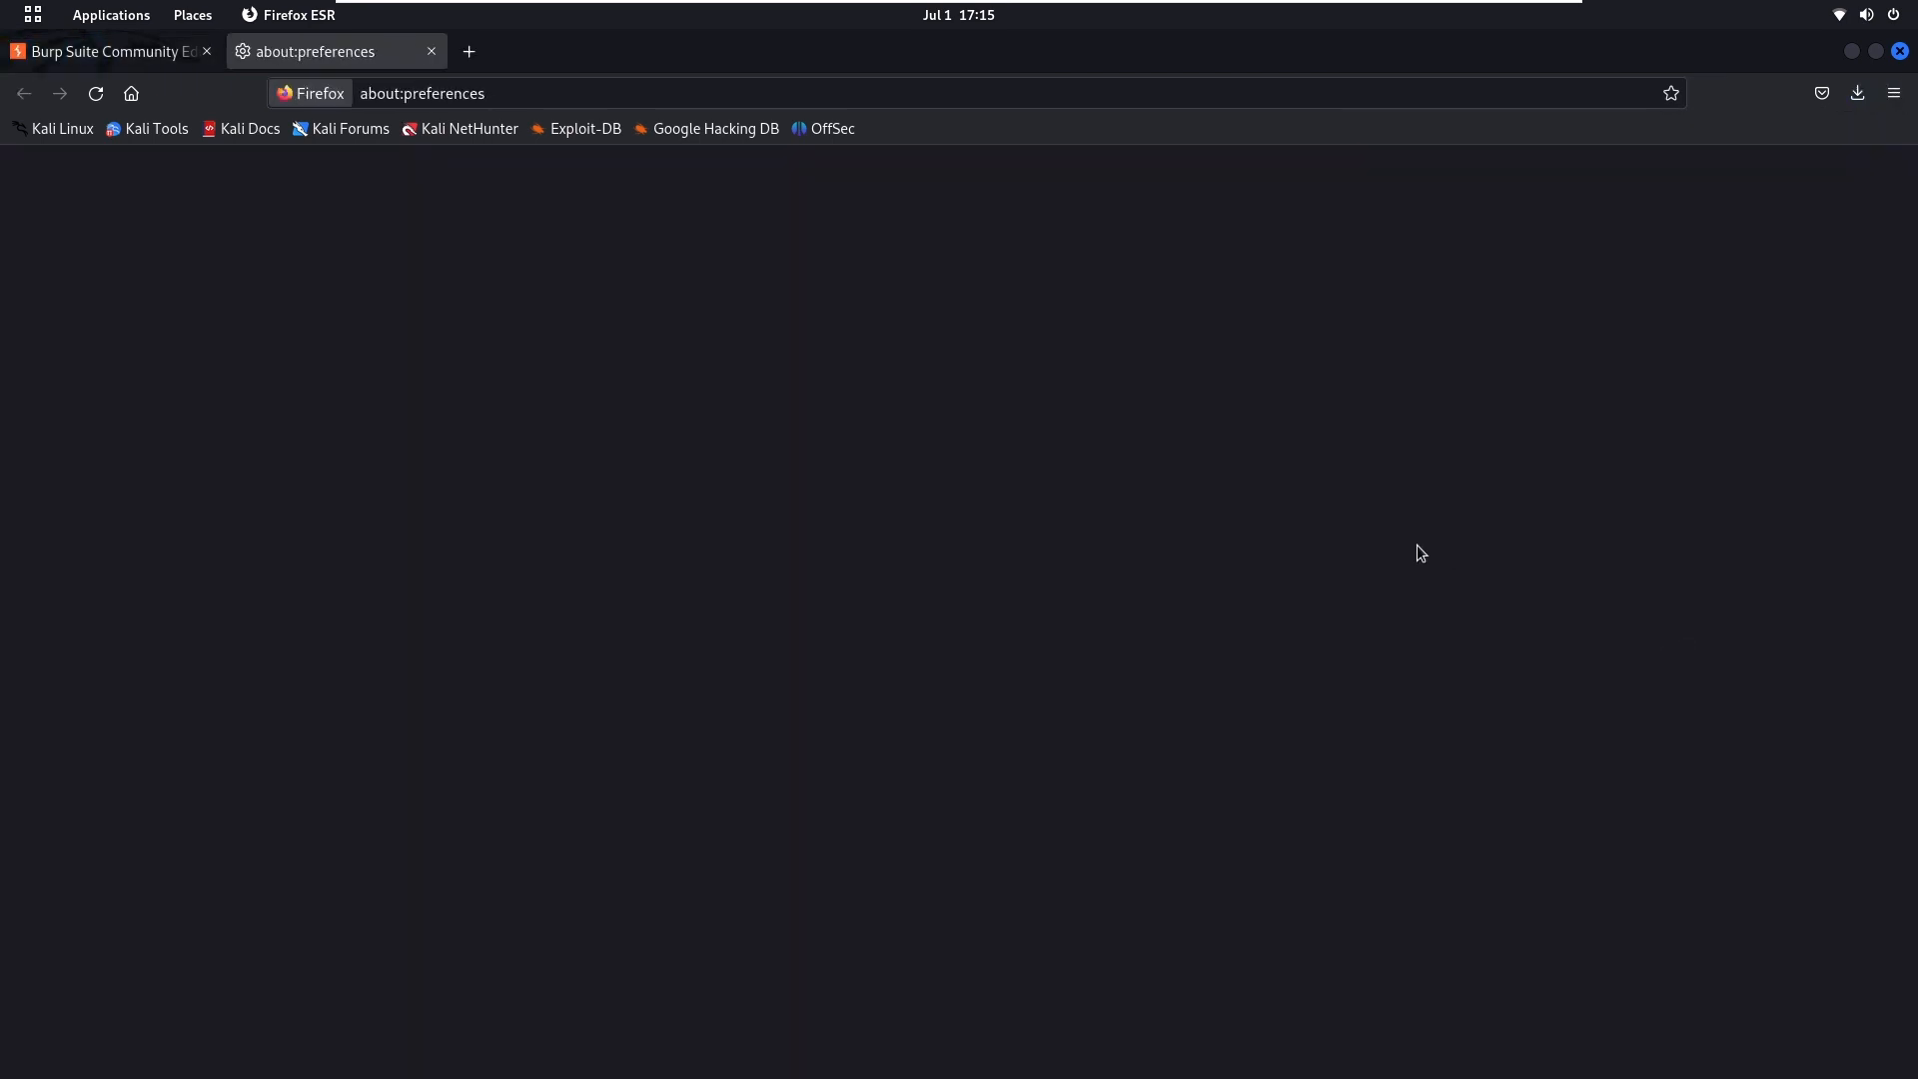
{"action": "type", "text": "c"}
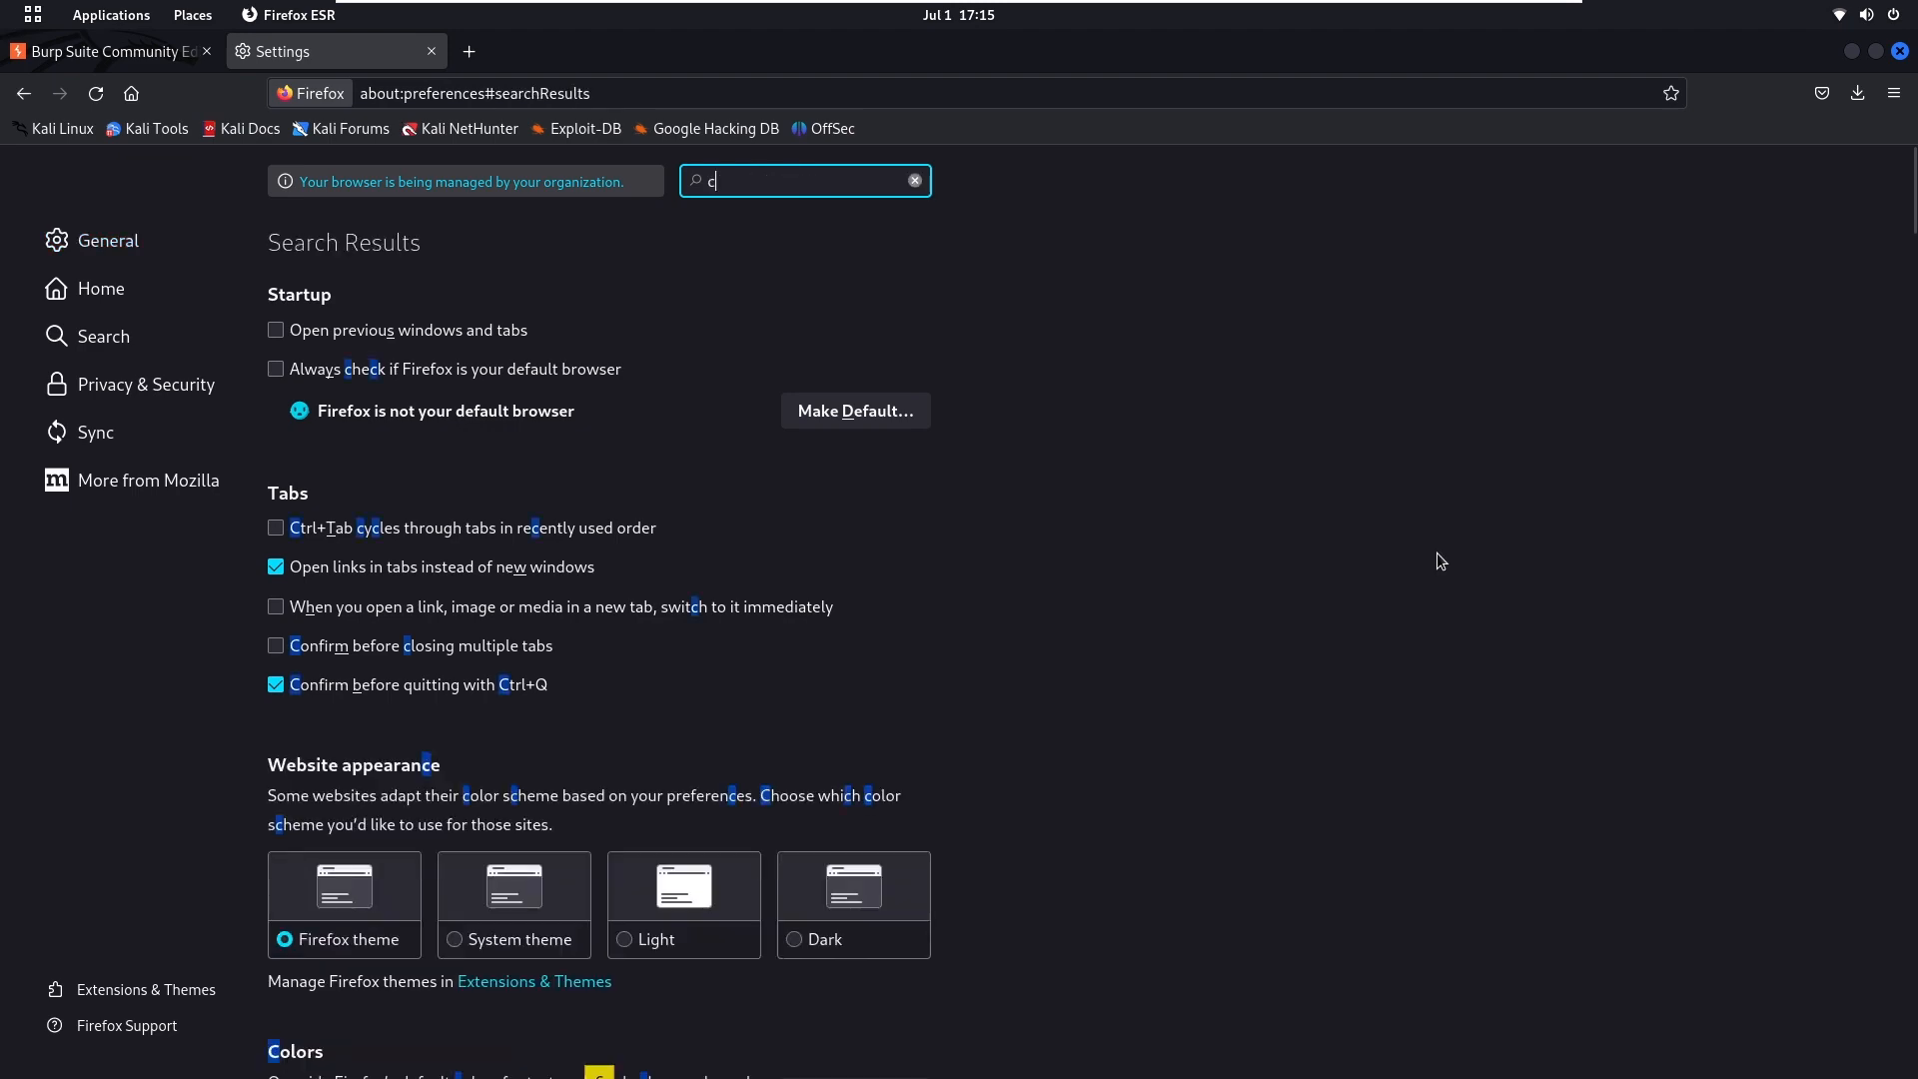
{"action": "type", "text": "erti"}
{"action": "left_click", "coordinate": [847, 332]}
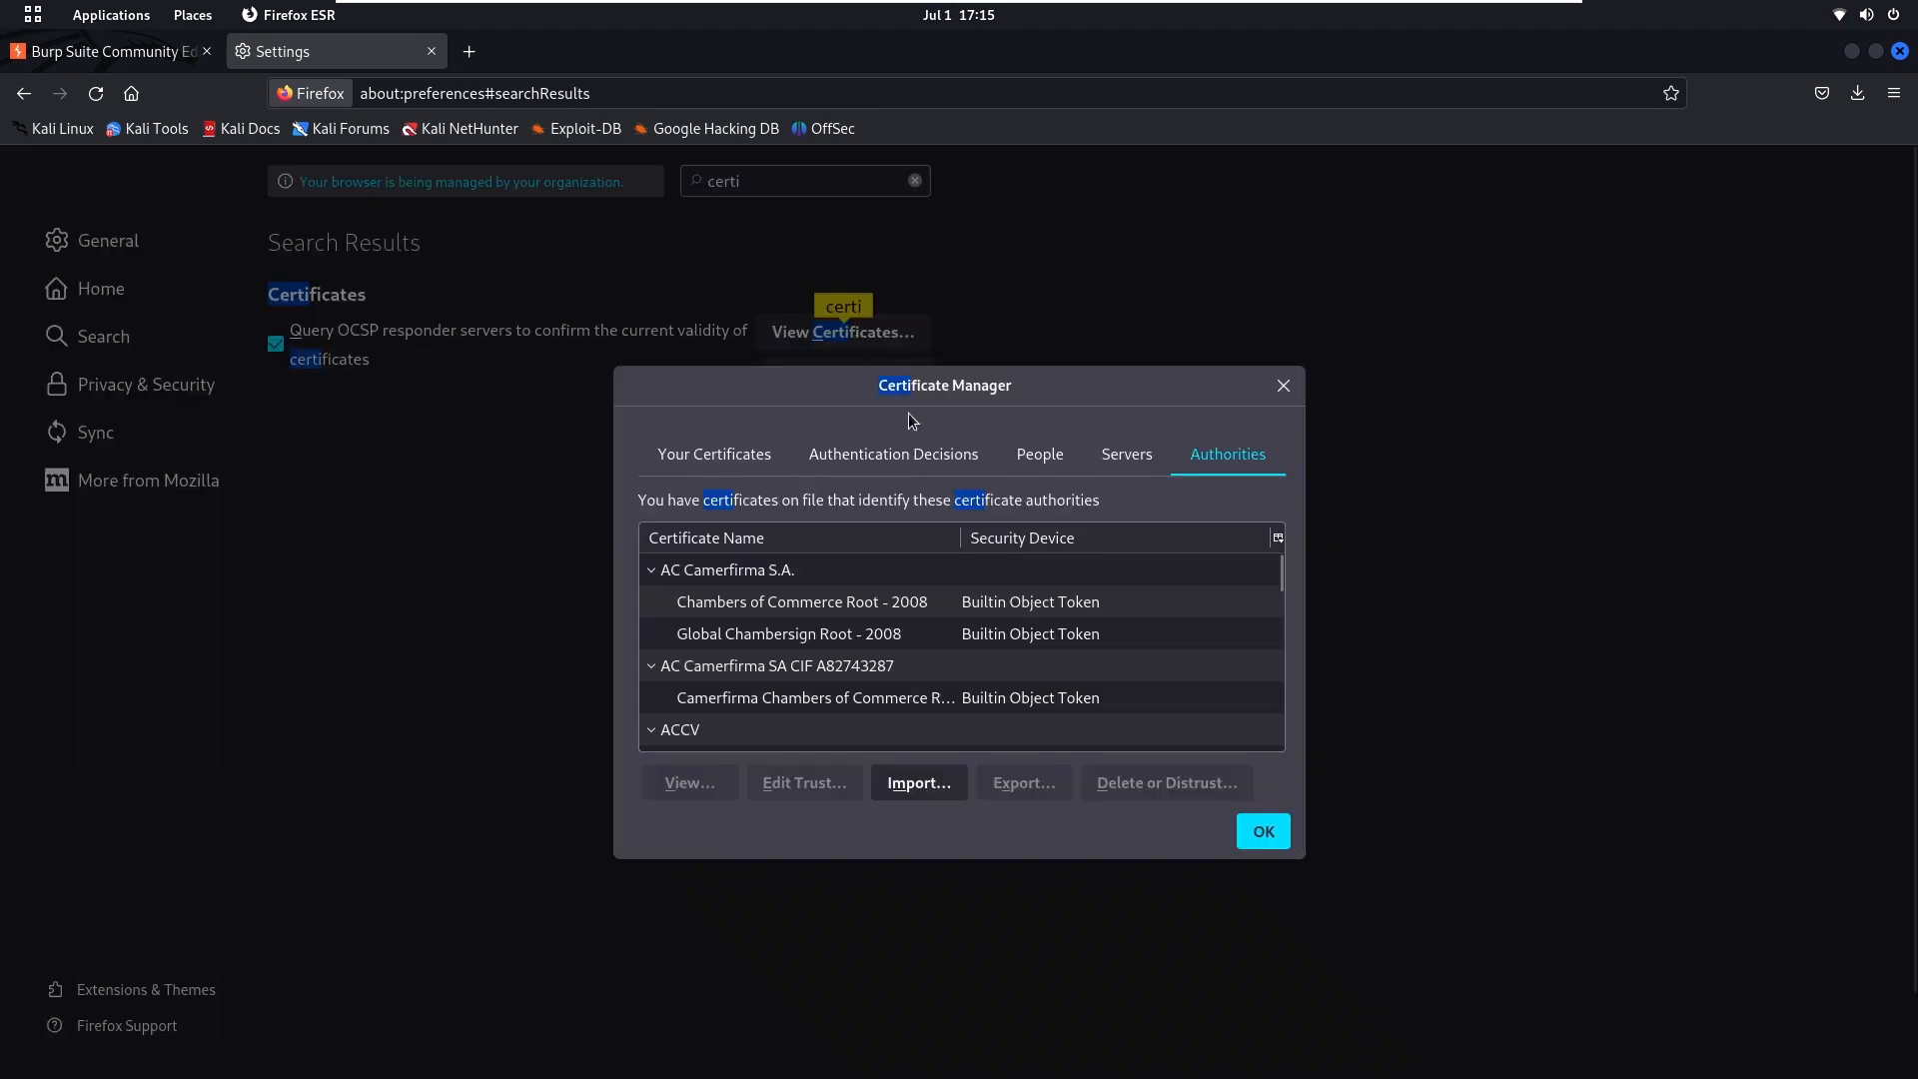
Import cacert.der as a certificate authority trusted to identify websites and email users, and close the Certificate Manager
{"action": "left_click", "coordinate": [945, 789]}
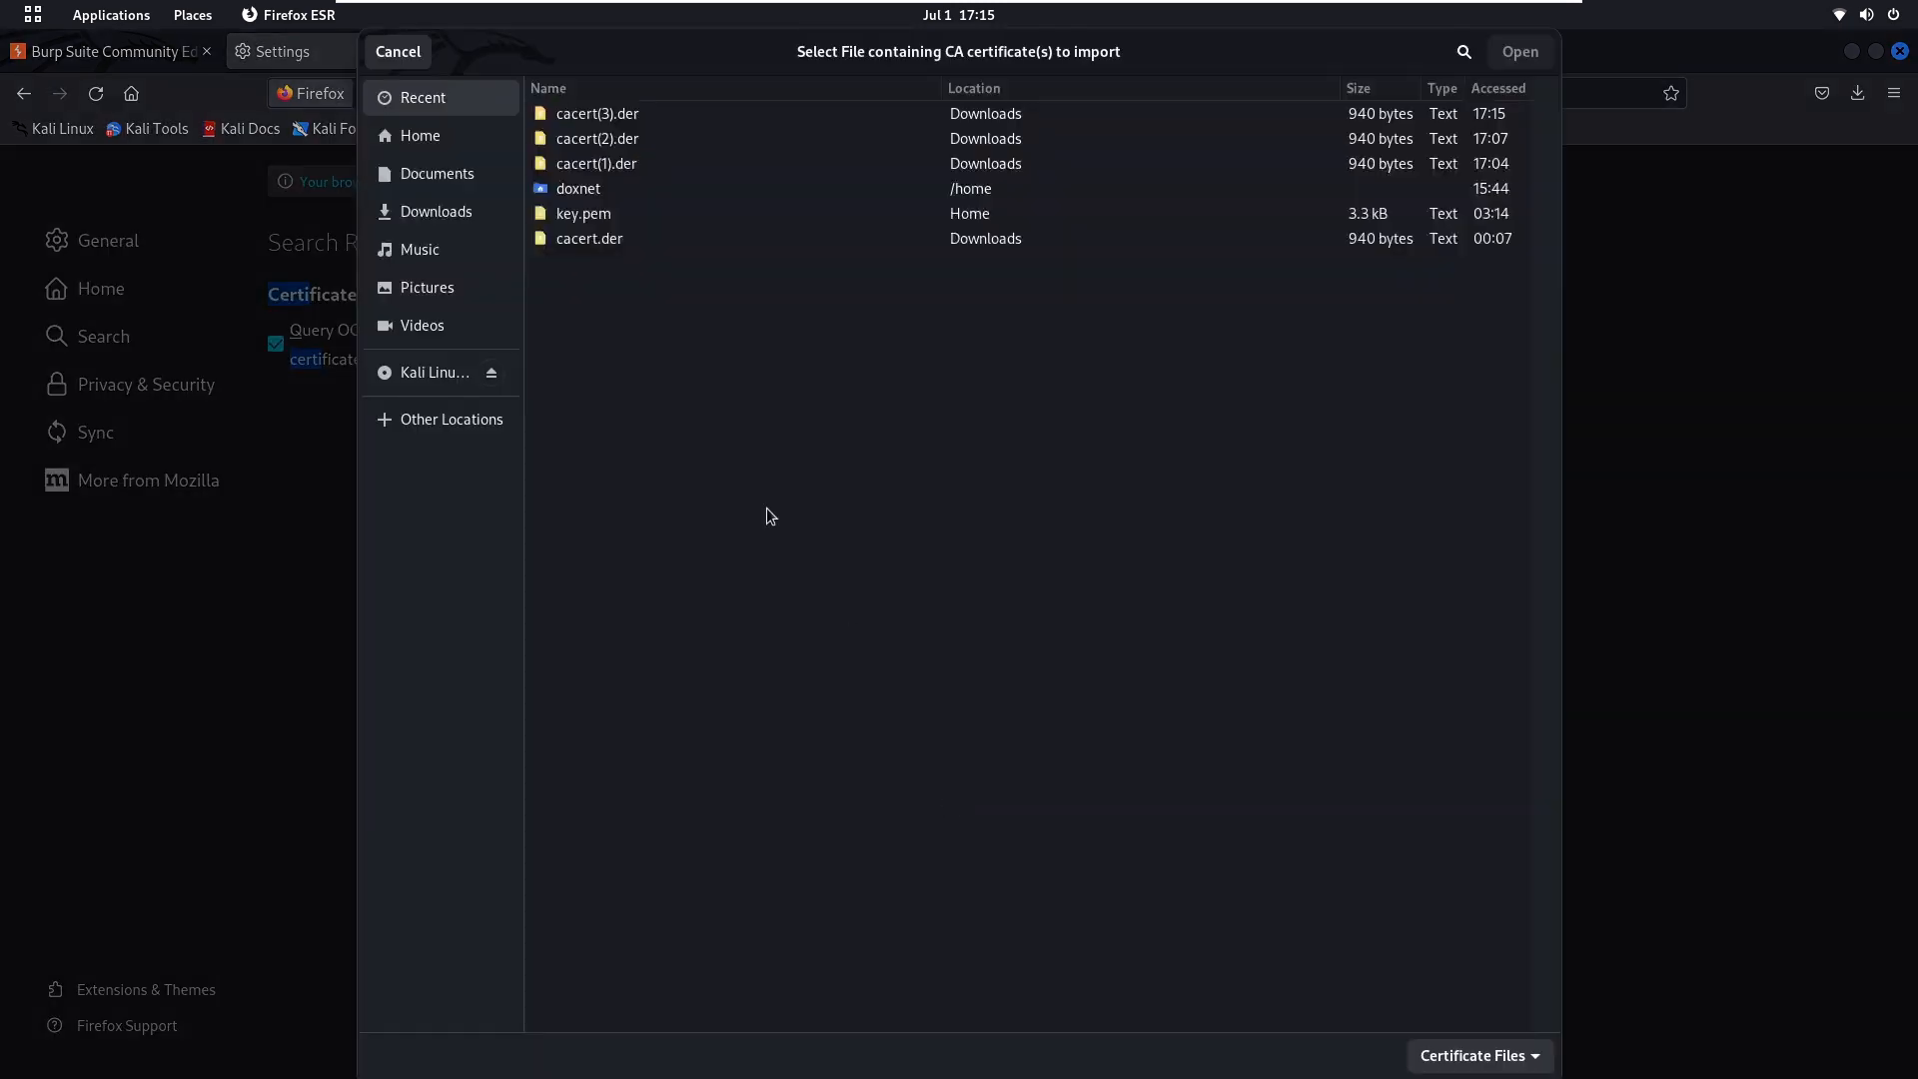
{"action": "left_click", "coordinate": [608, 240]}
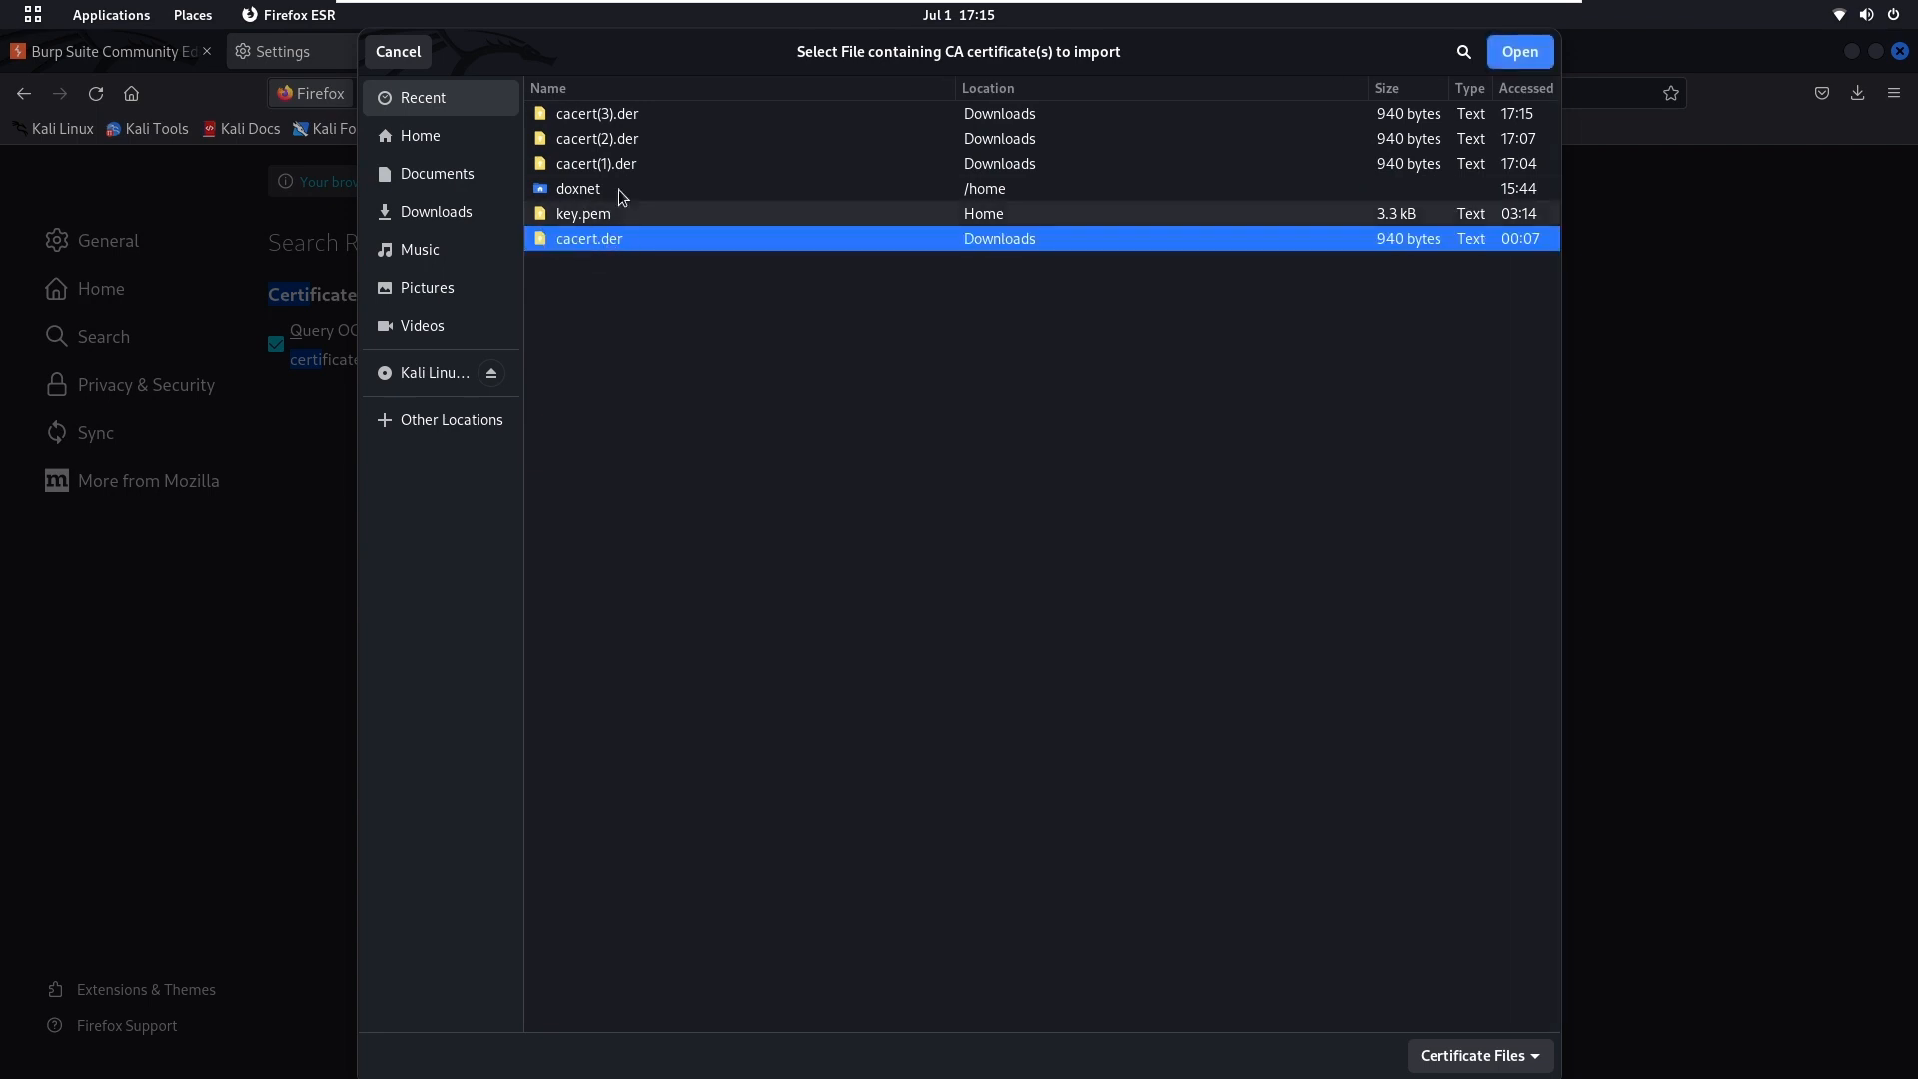
{"action": "left_click", "coordinate": [1520, 53]}
{"action": "left_click", "coordinate": [754, 536]}
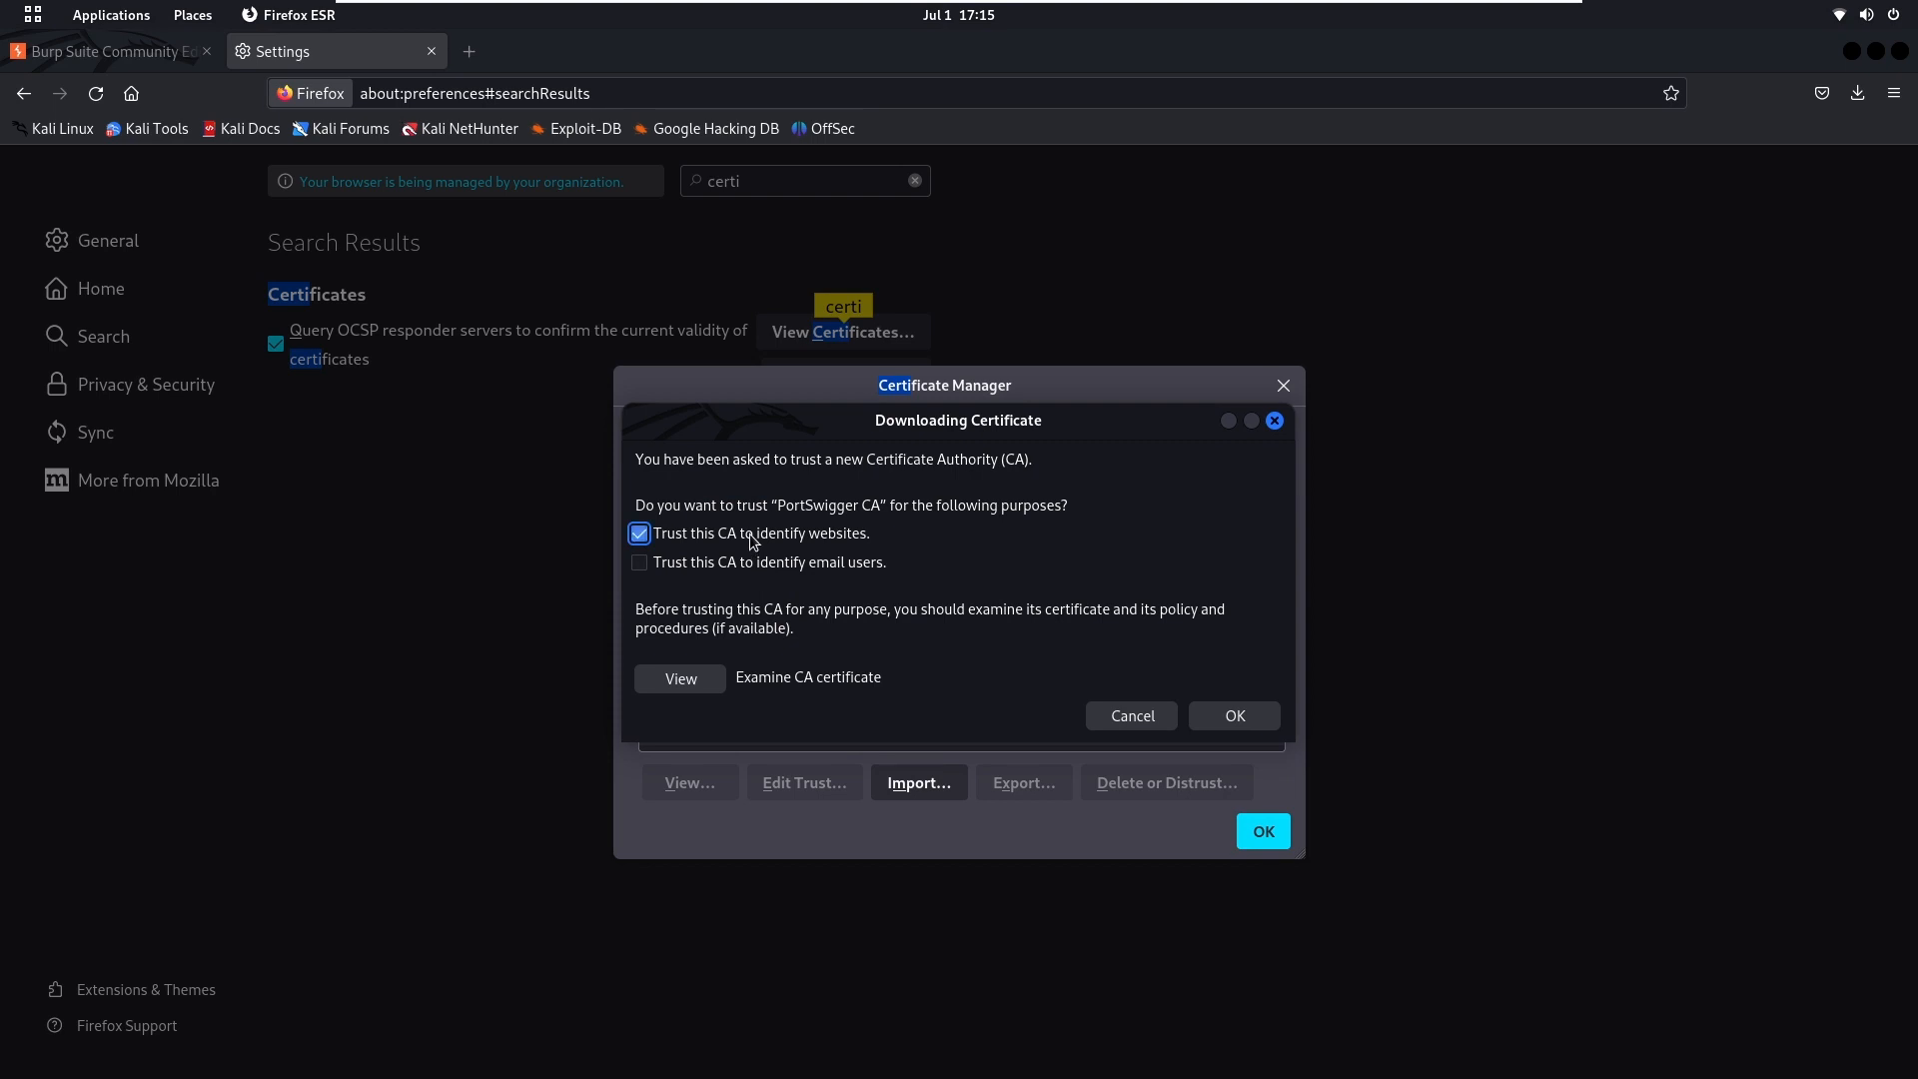
{"action": "left_click", "coordinate": [754, 567]}
{"action": "left_click", "coordinate": [1268, 719]}
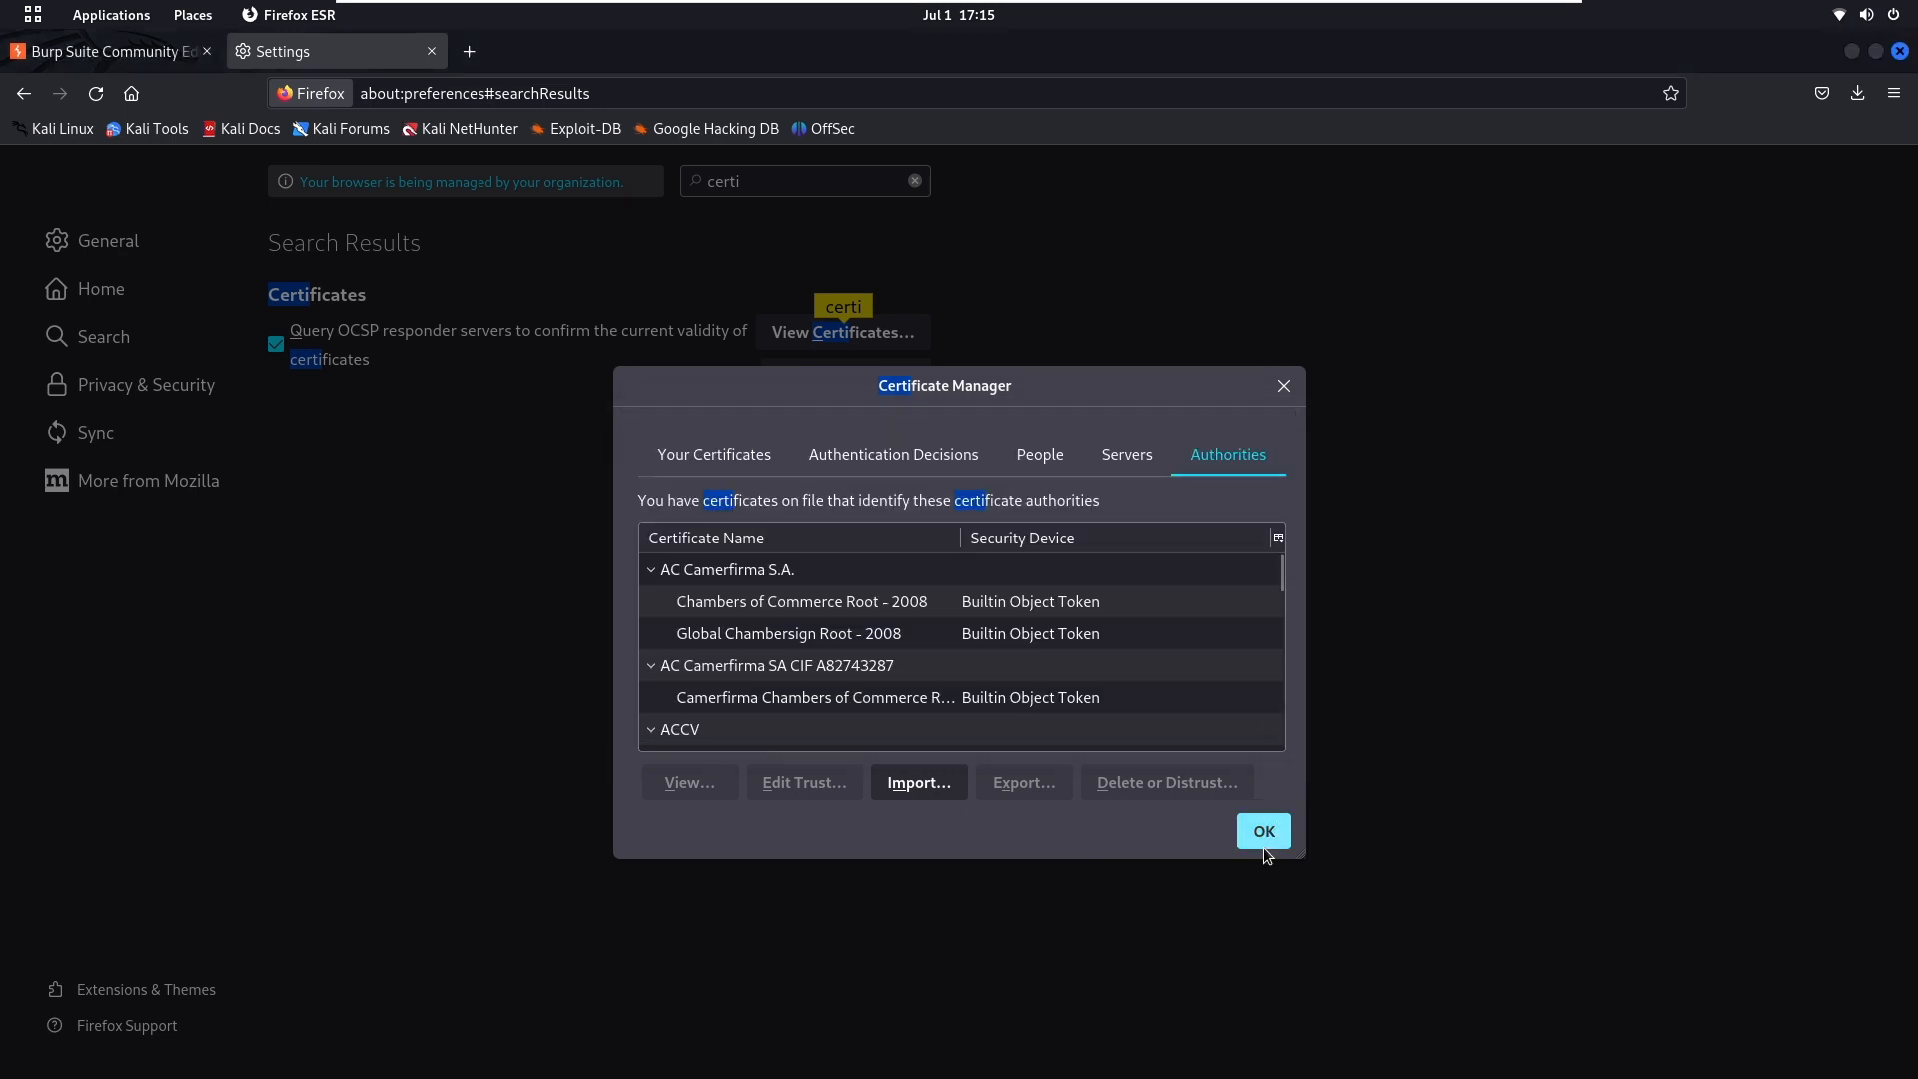
{"action": "left_click", "coordinate": [1262, 831]}
Close the settings page and the Burp welcome page, leaving a single new blank tab in Firefox
{"action": "left_click", "coordinate": [433, 53]}
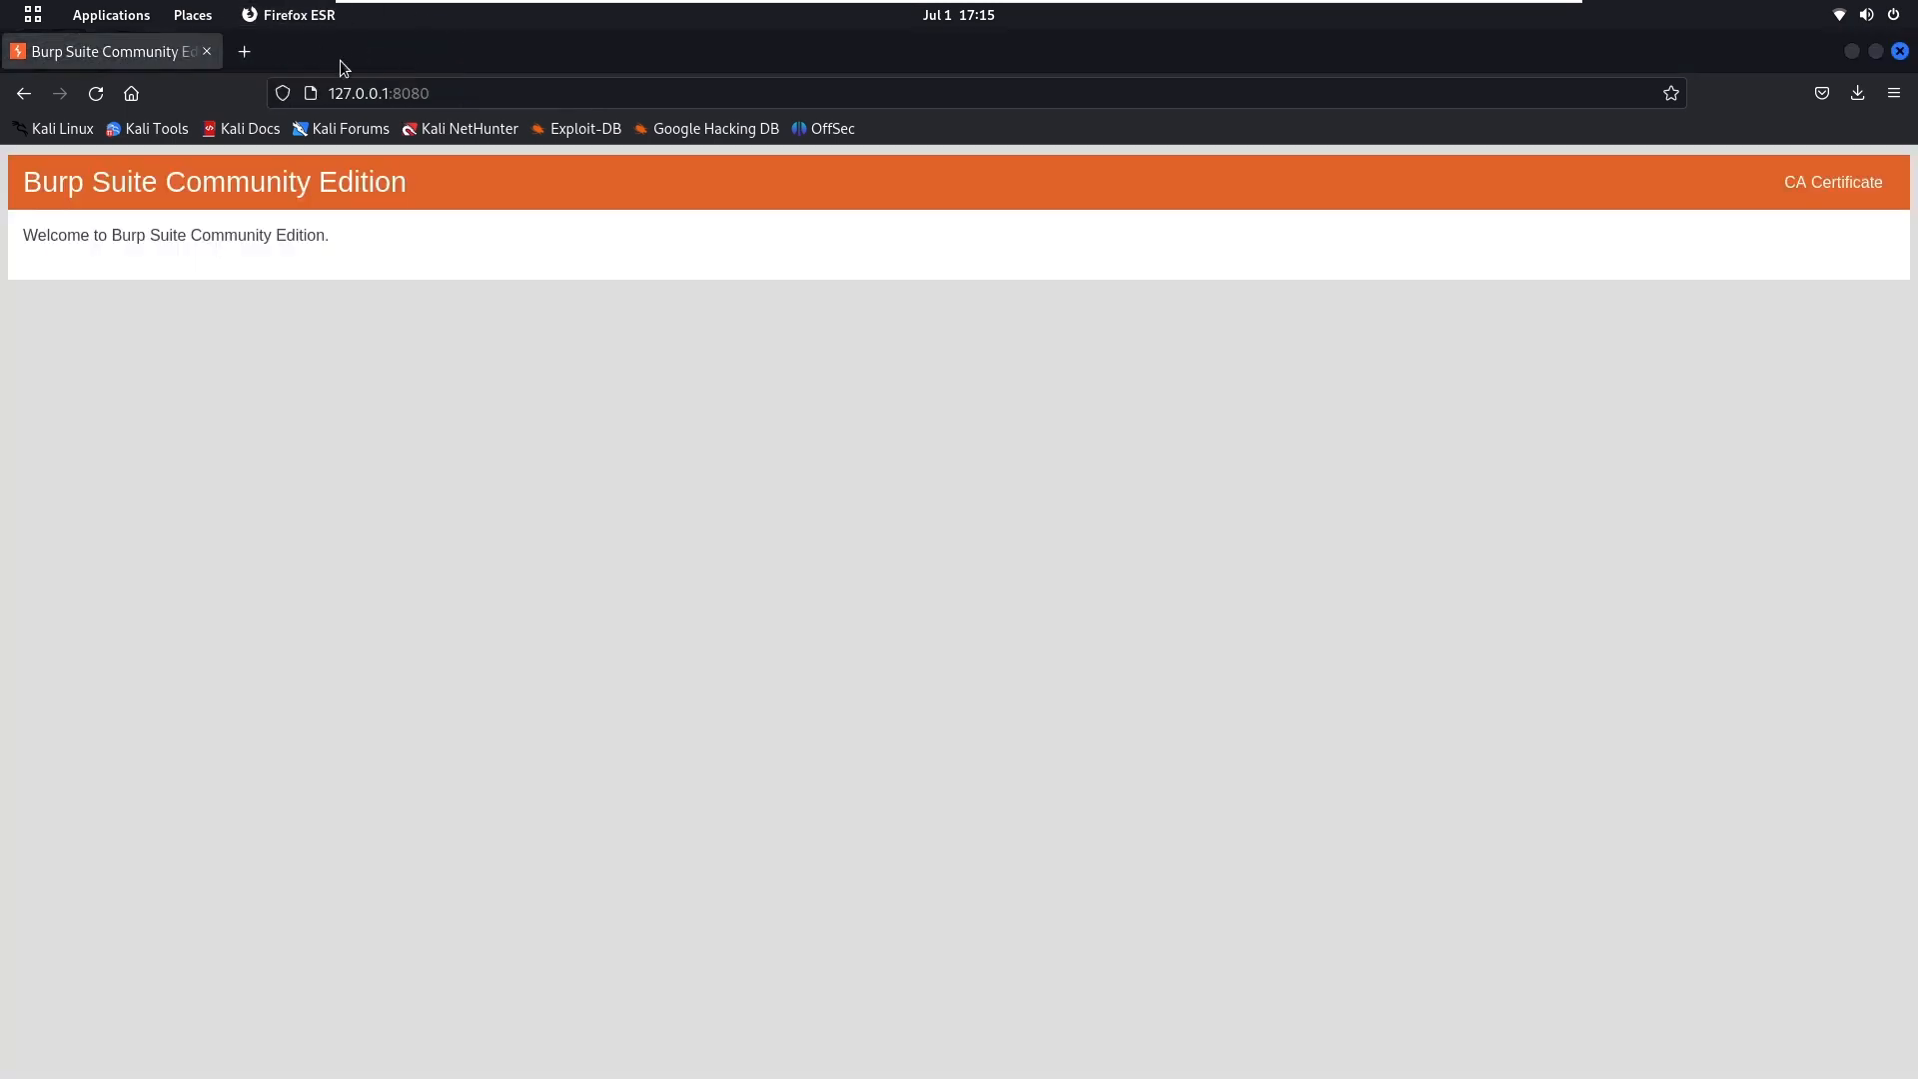
{"action": "left_click", "coordinate": [244, 52]}
{"action": "left_click", "coordinate": [207, 51]}
Move the Firefox window aside, switch to Burp Suite and turn on proxy interception
{"action": "left_click_drag", "start_coordinate": [348, 56], "coordinate": [1281, 334]}
{"action": "left_click", "coordinate": [304, 183]}
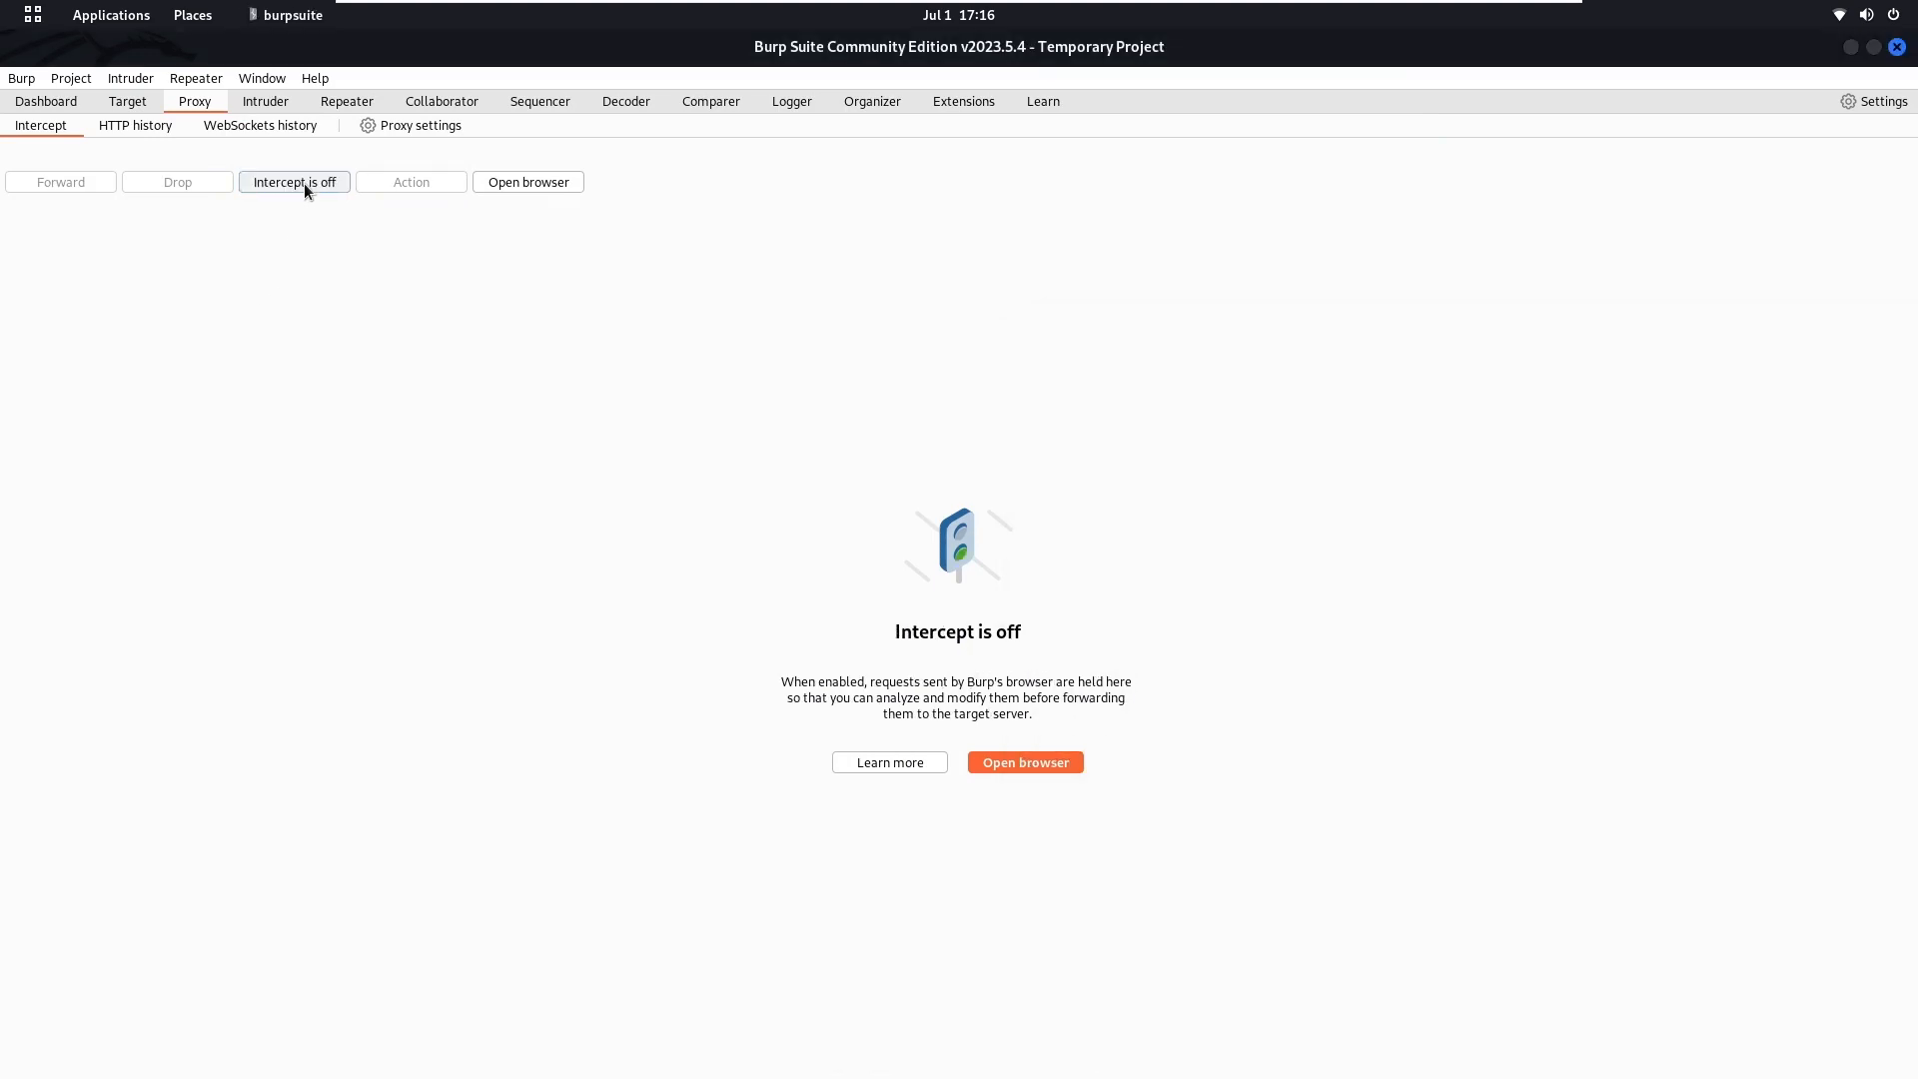
{"action": "left_click", "coordinate": [303, 183]}
Switch to Firefox, load instagram.com and position its window over Burp Suite so the Intercept controls stay in view
{"action": "key", "text": "super"}
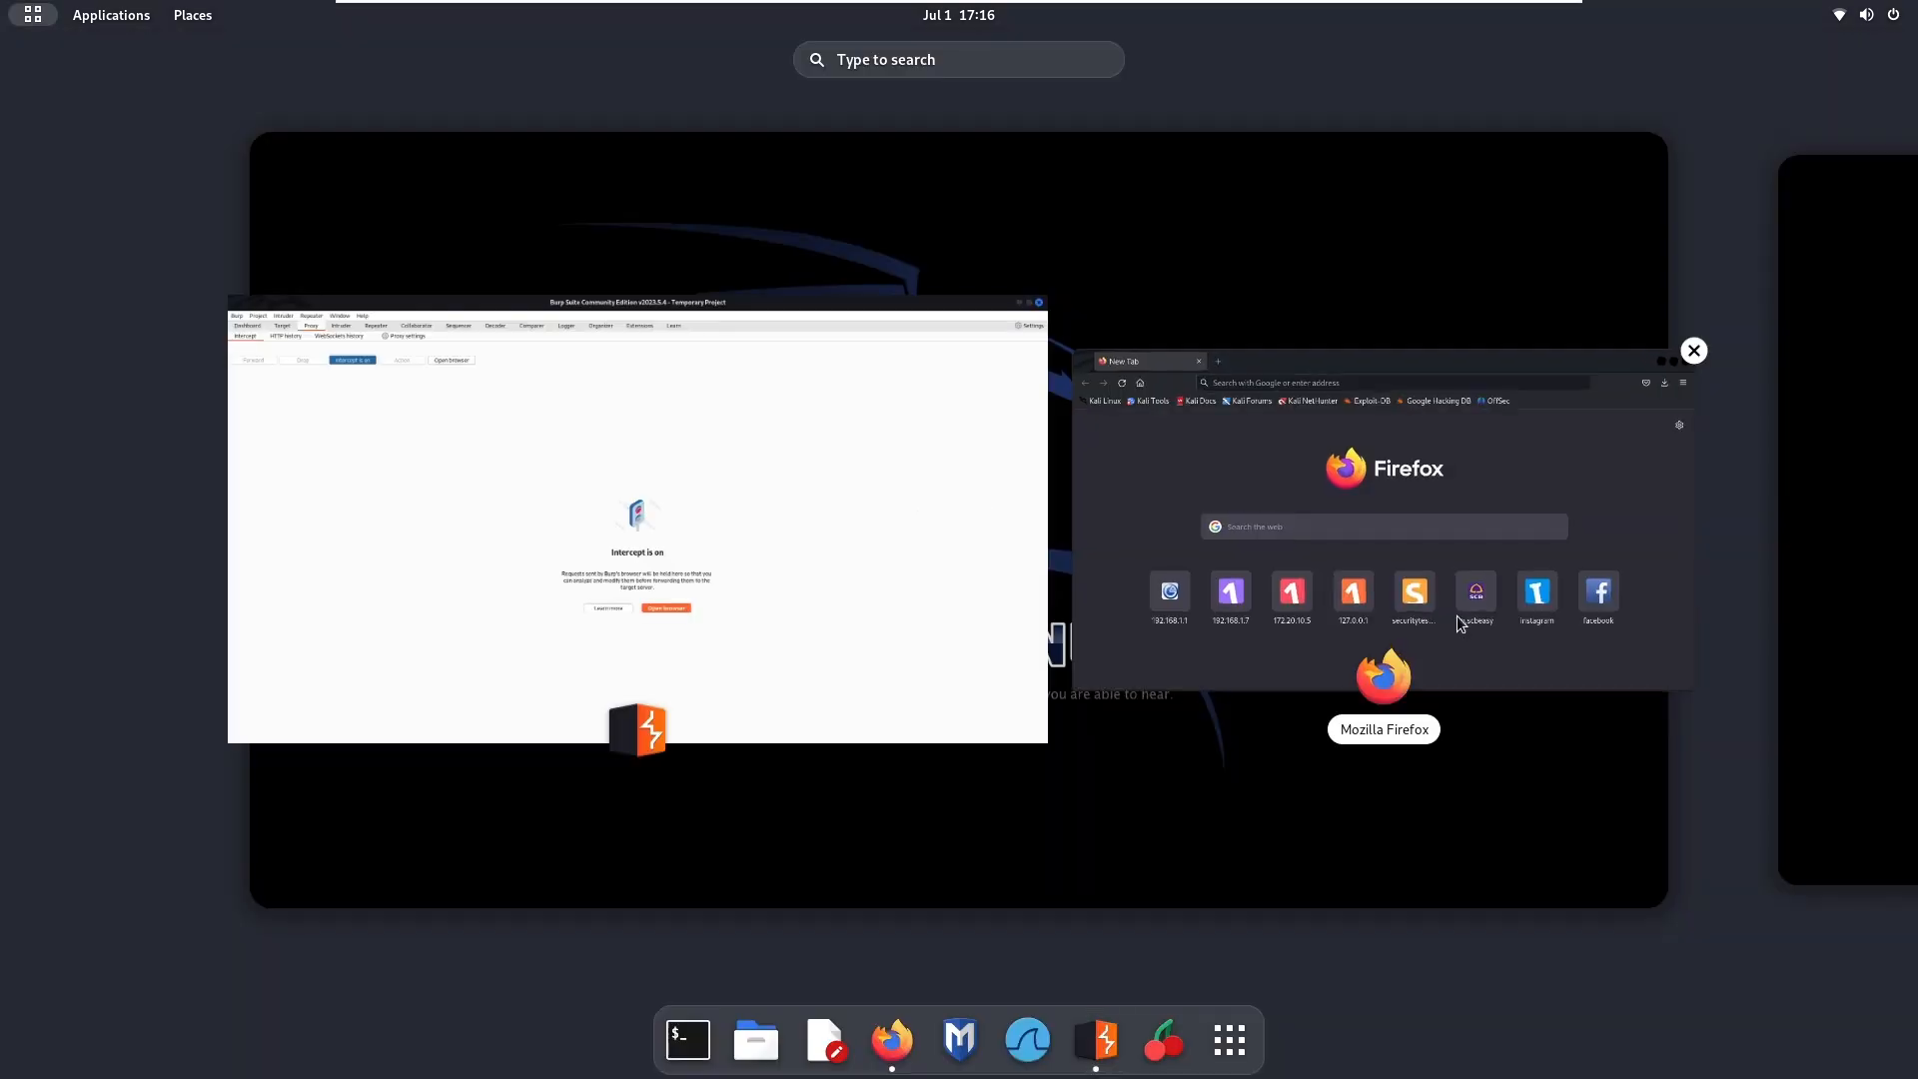
{"action": "left_click", "coordinate": [1457, 617]}
{"action": "left_click_drag", "start_coordinate": [1394, 342], "coordinate": [830, 219]}
{"action": "double_click", "coordinate": [830, 218]}
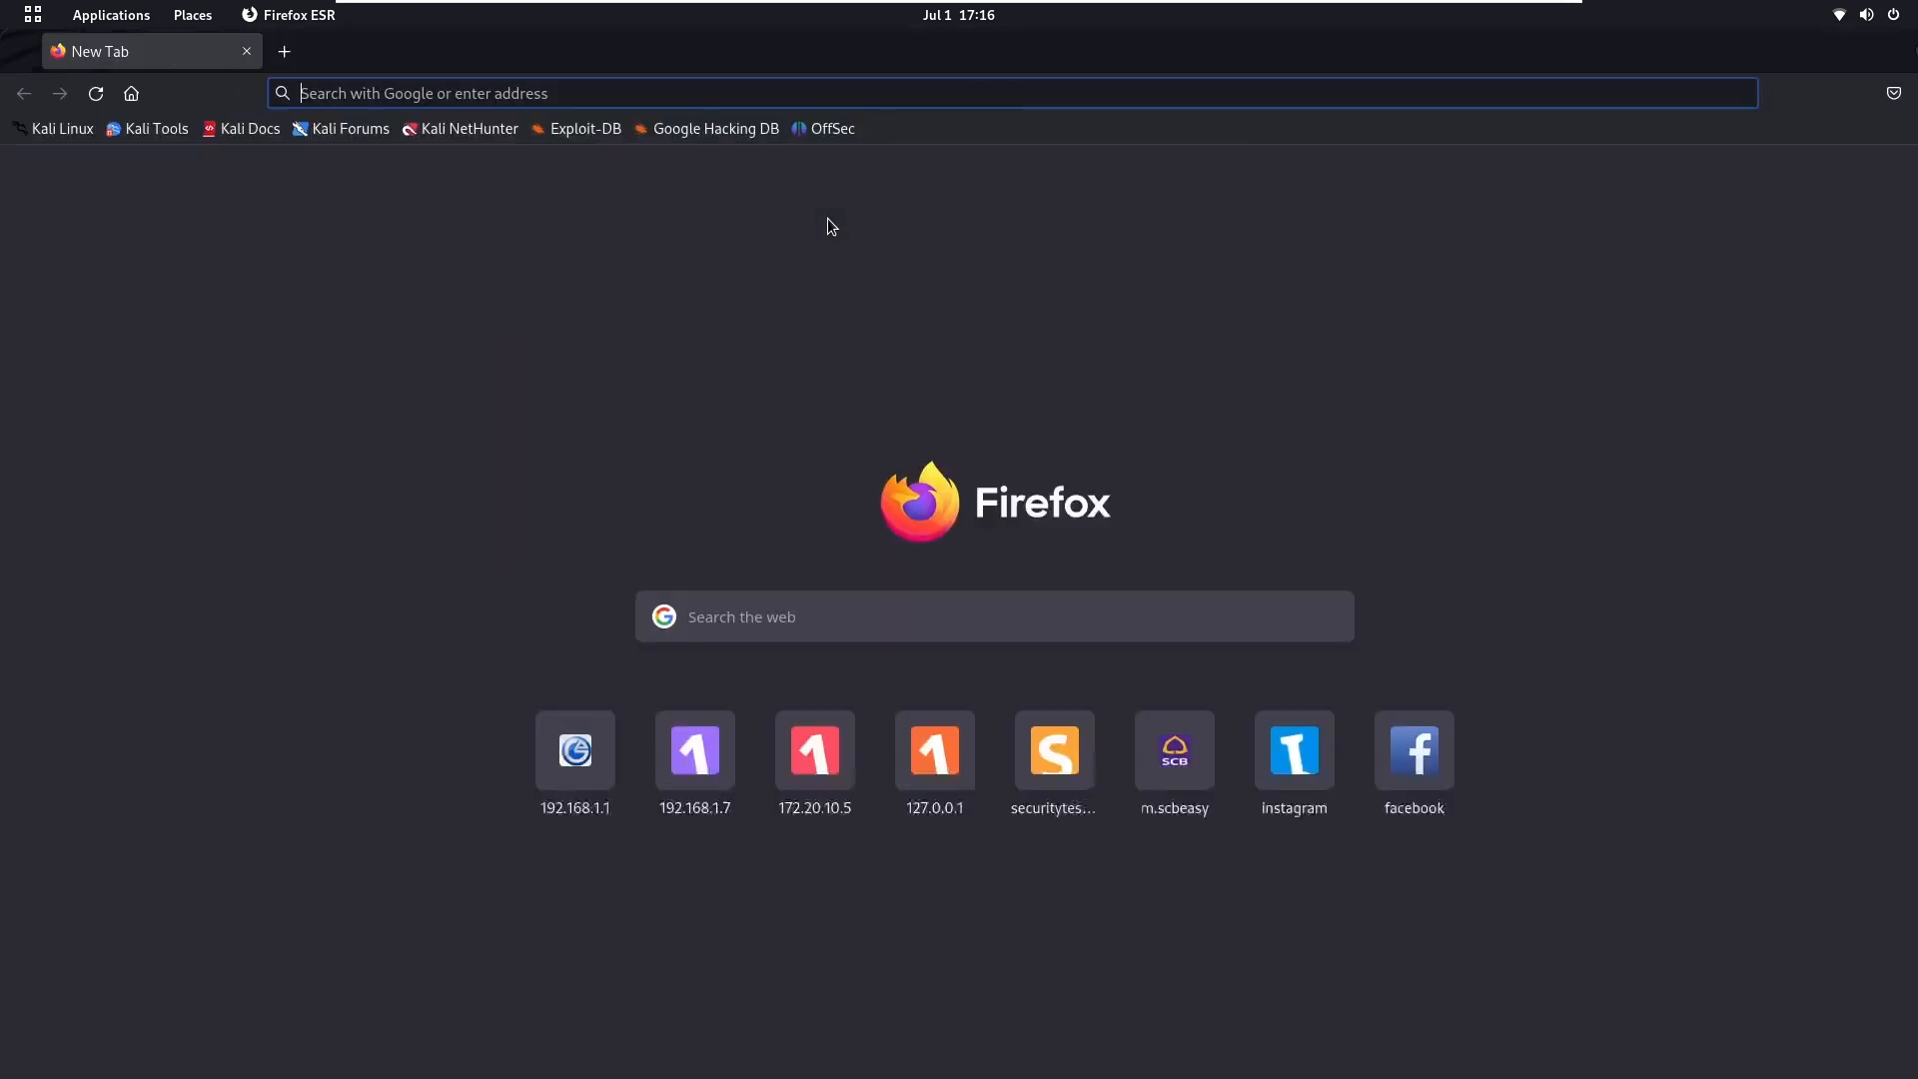
{"action": "type", "text": "instagram.com"}
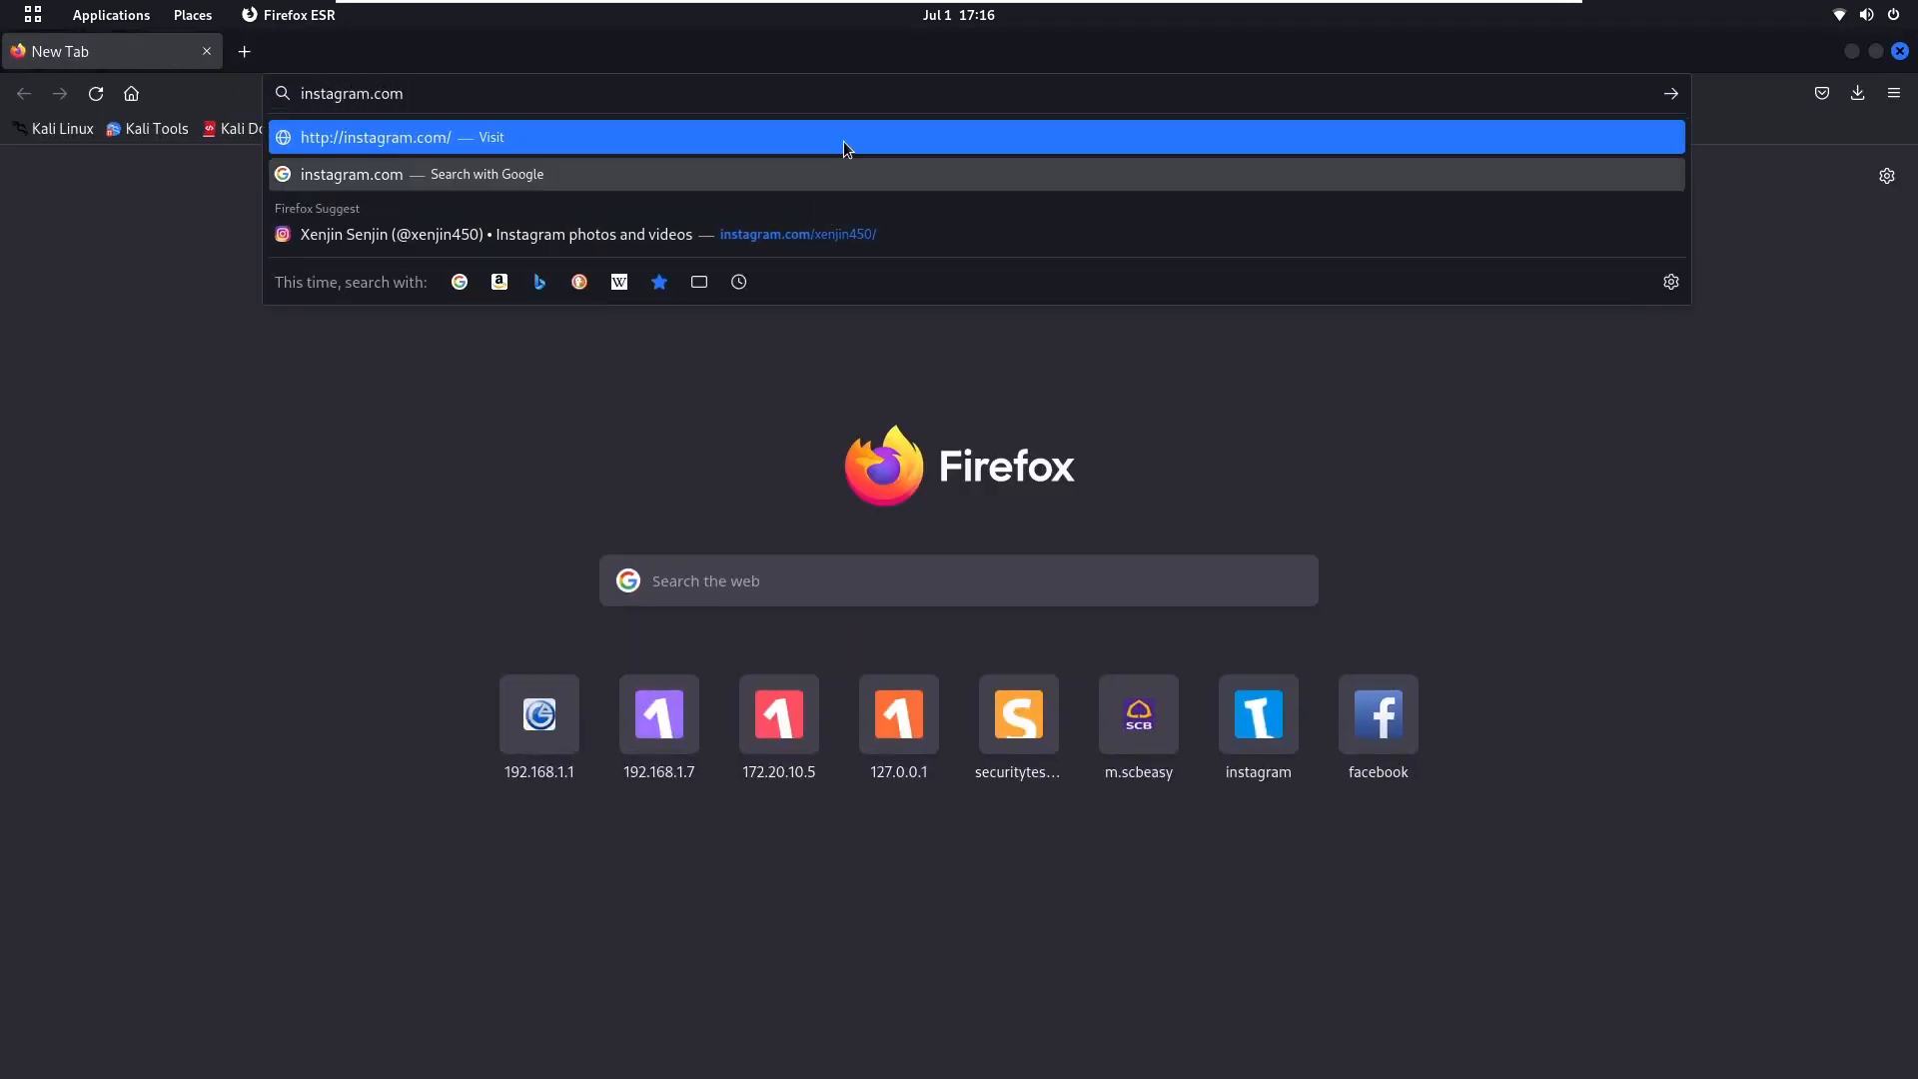
{"action": "left_click_drag", "start_coordinate": [967, 52], "coordinate": [1405, 223]}
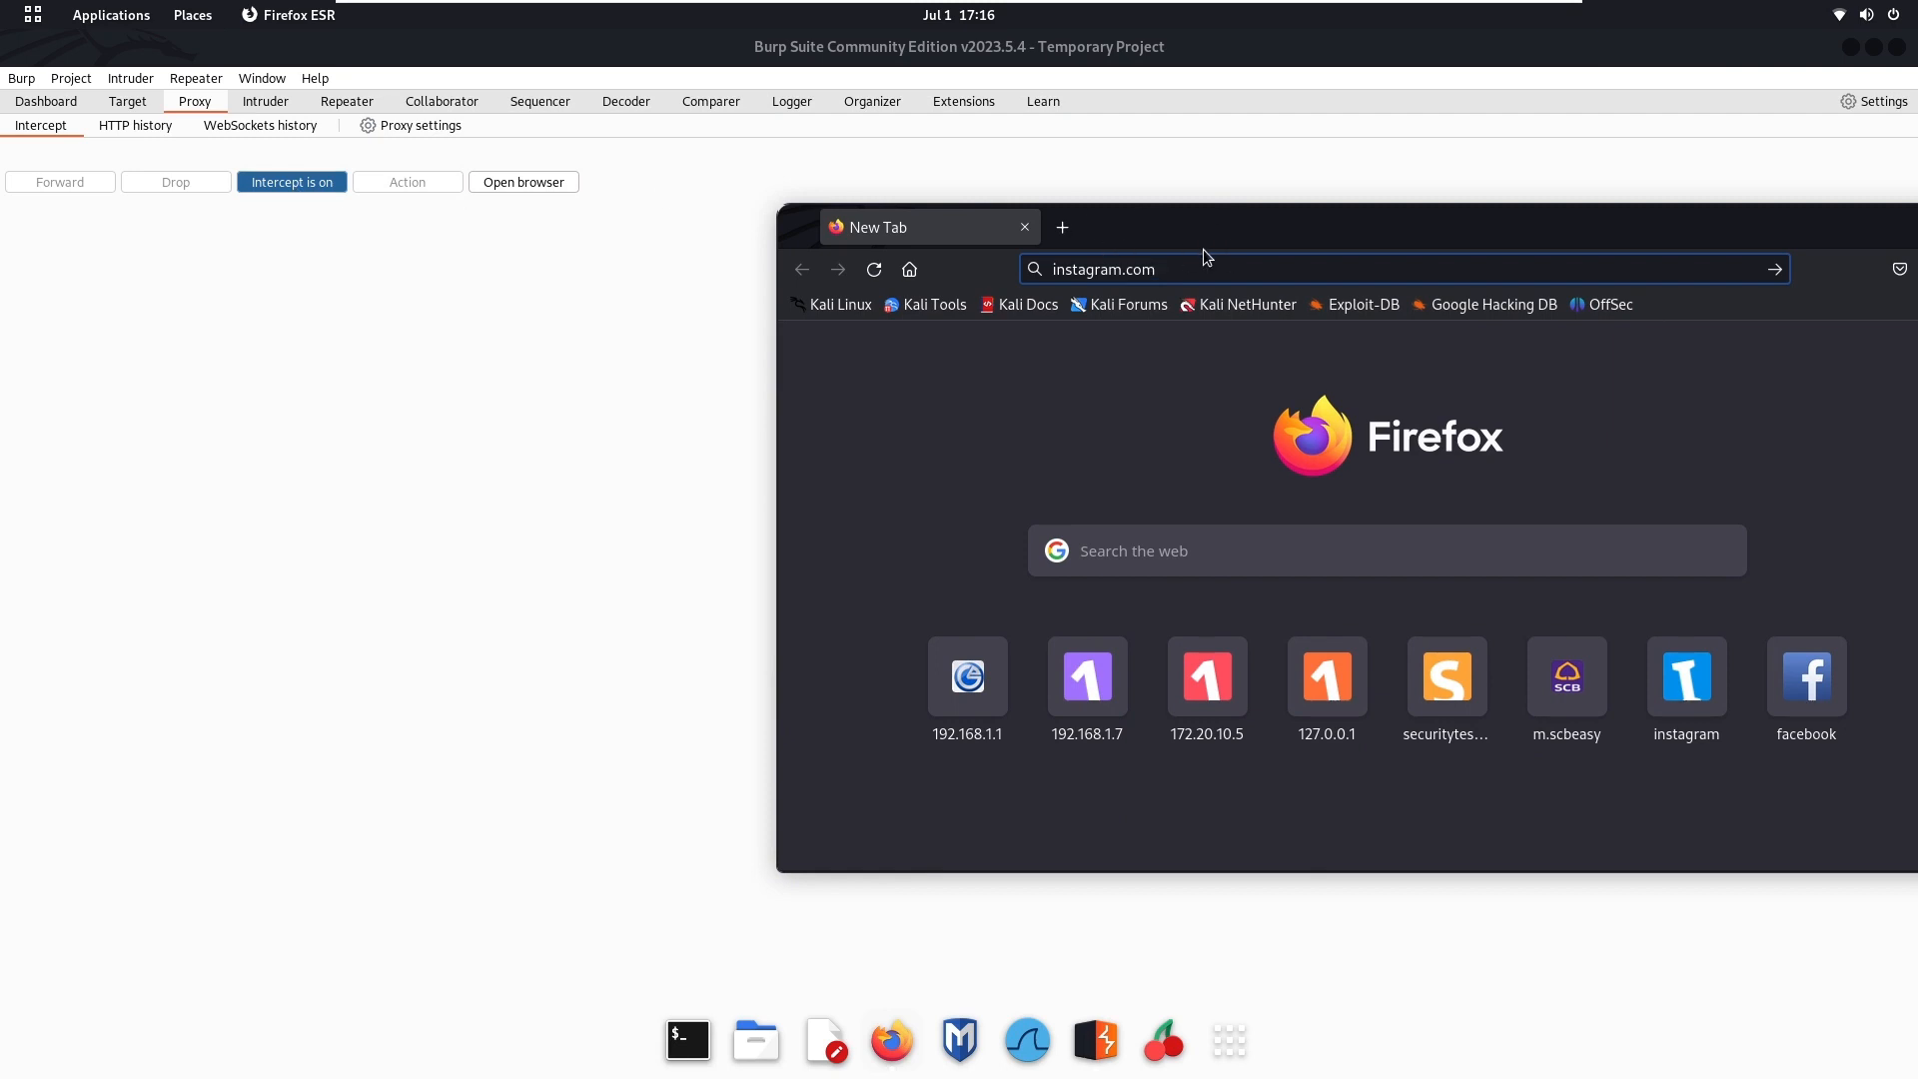
{"action": "key", "text": "Return"}
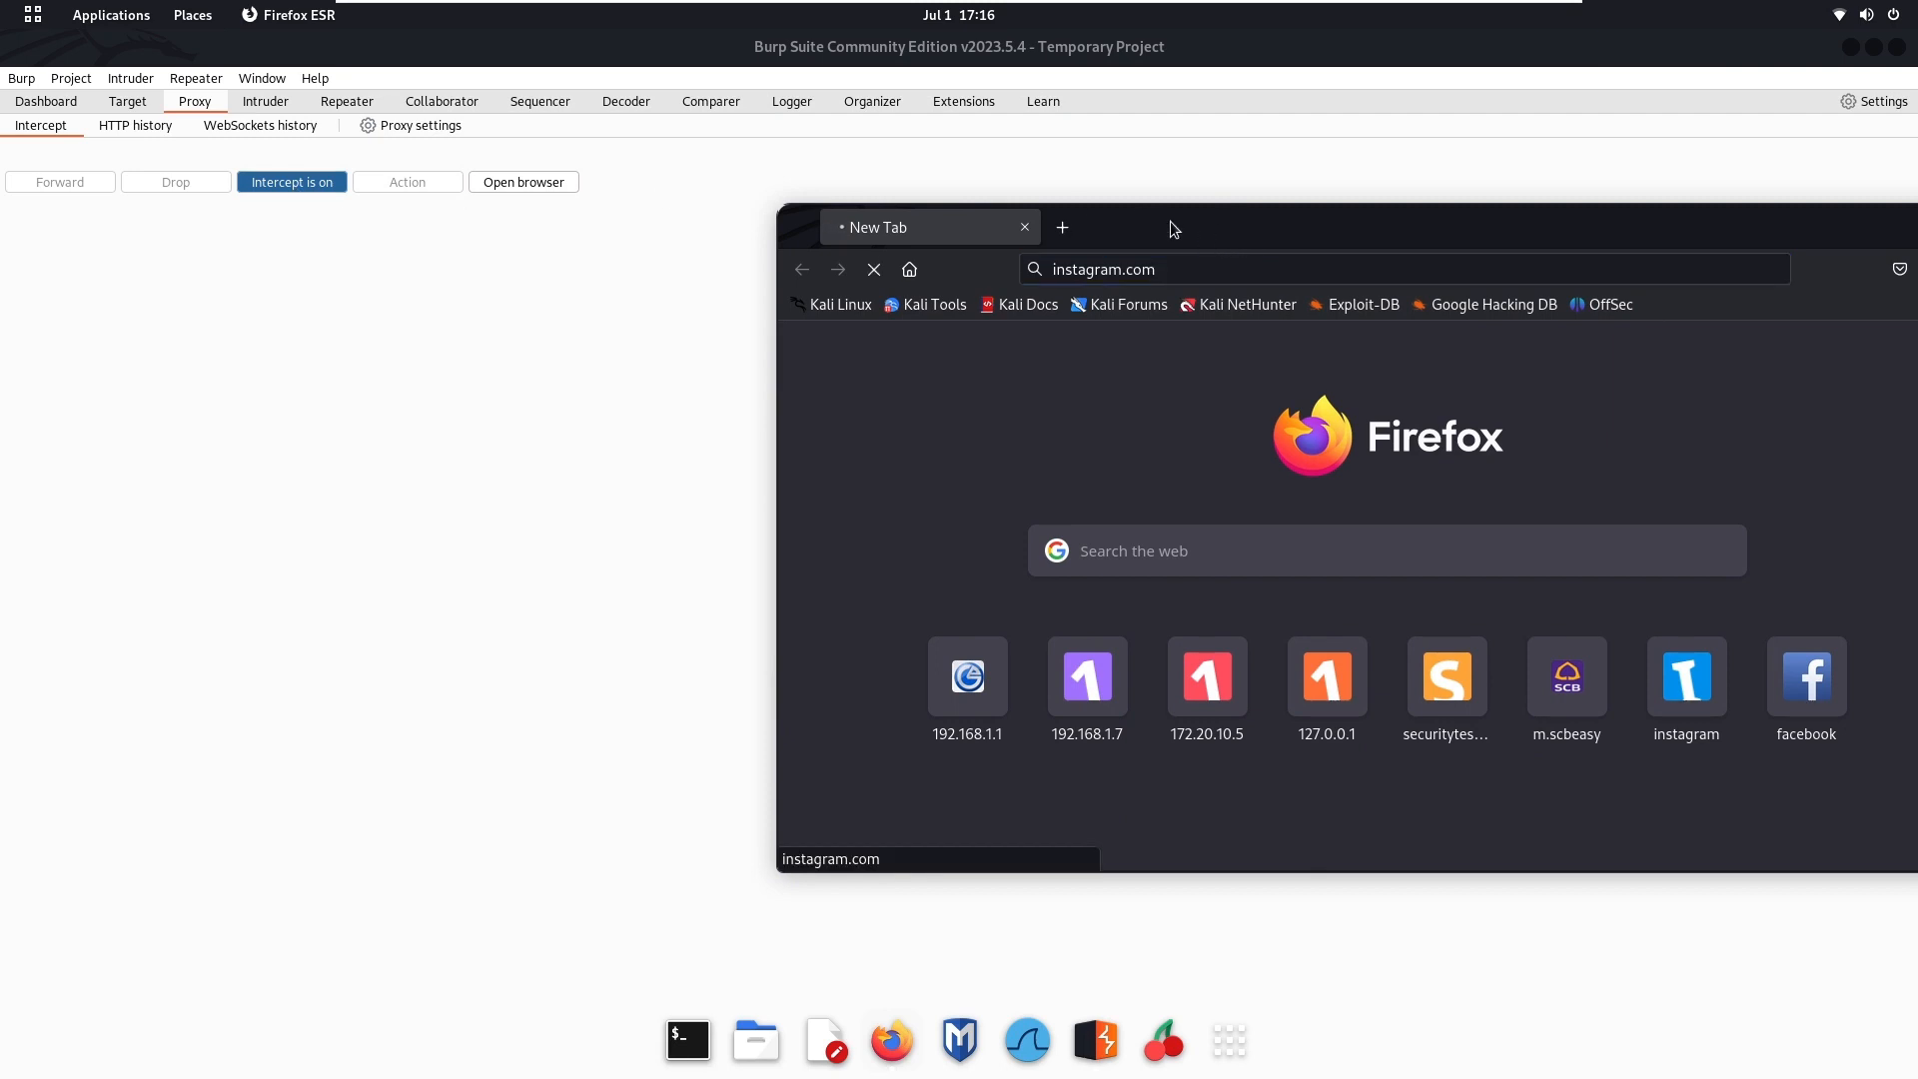
{"action": "left_click_drag", "start_coordinate": [1193, 230], "coordinate": [1009, 165]}
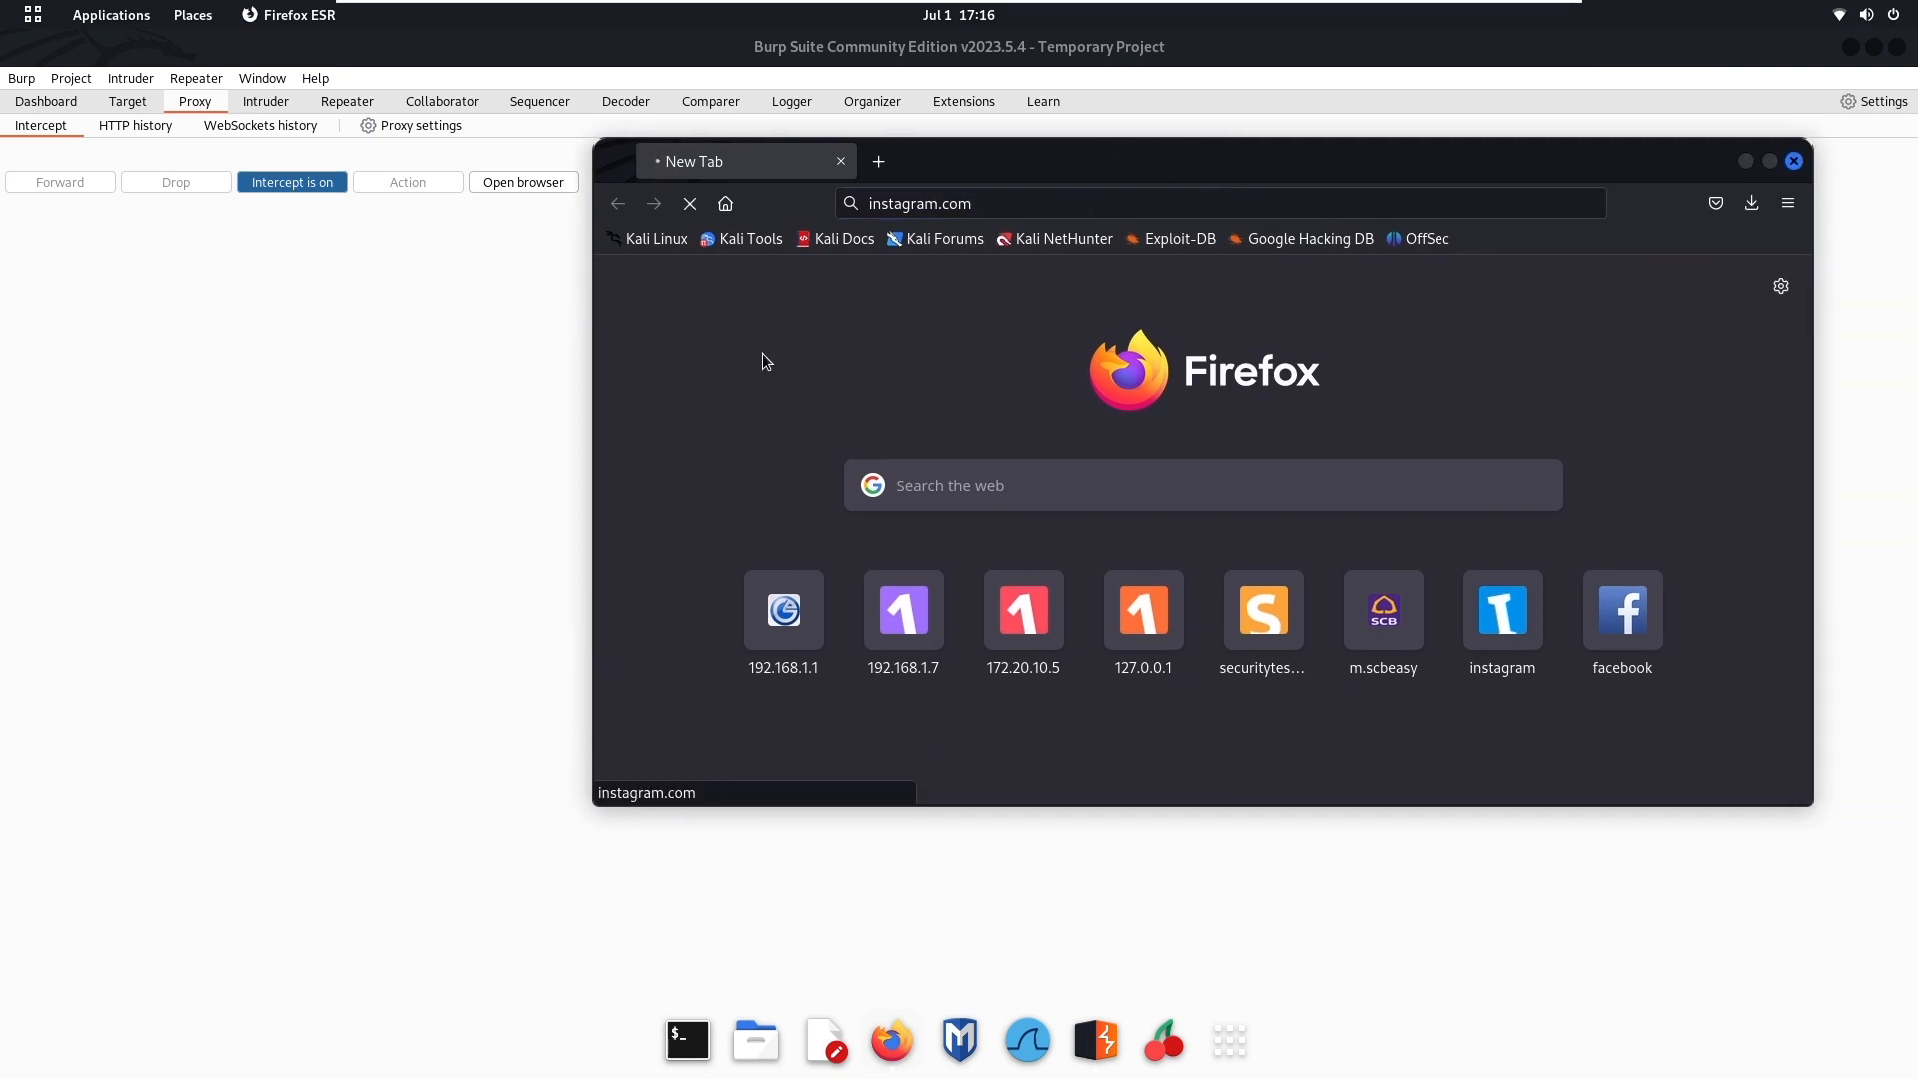
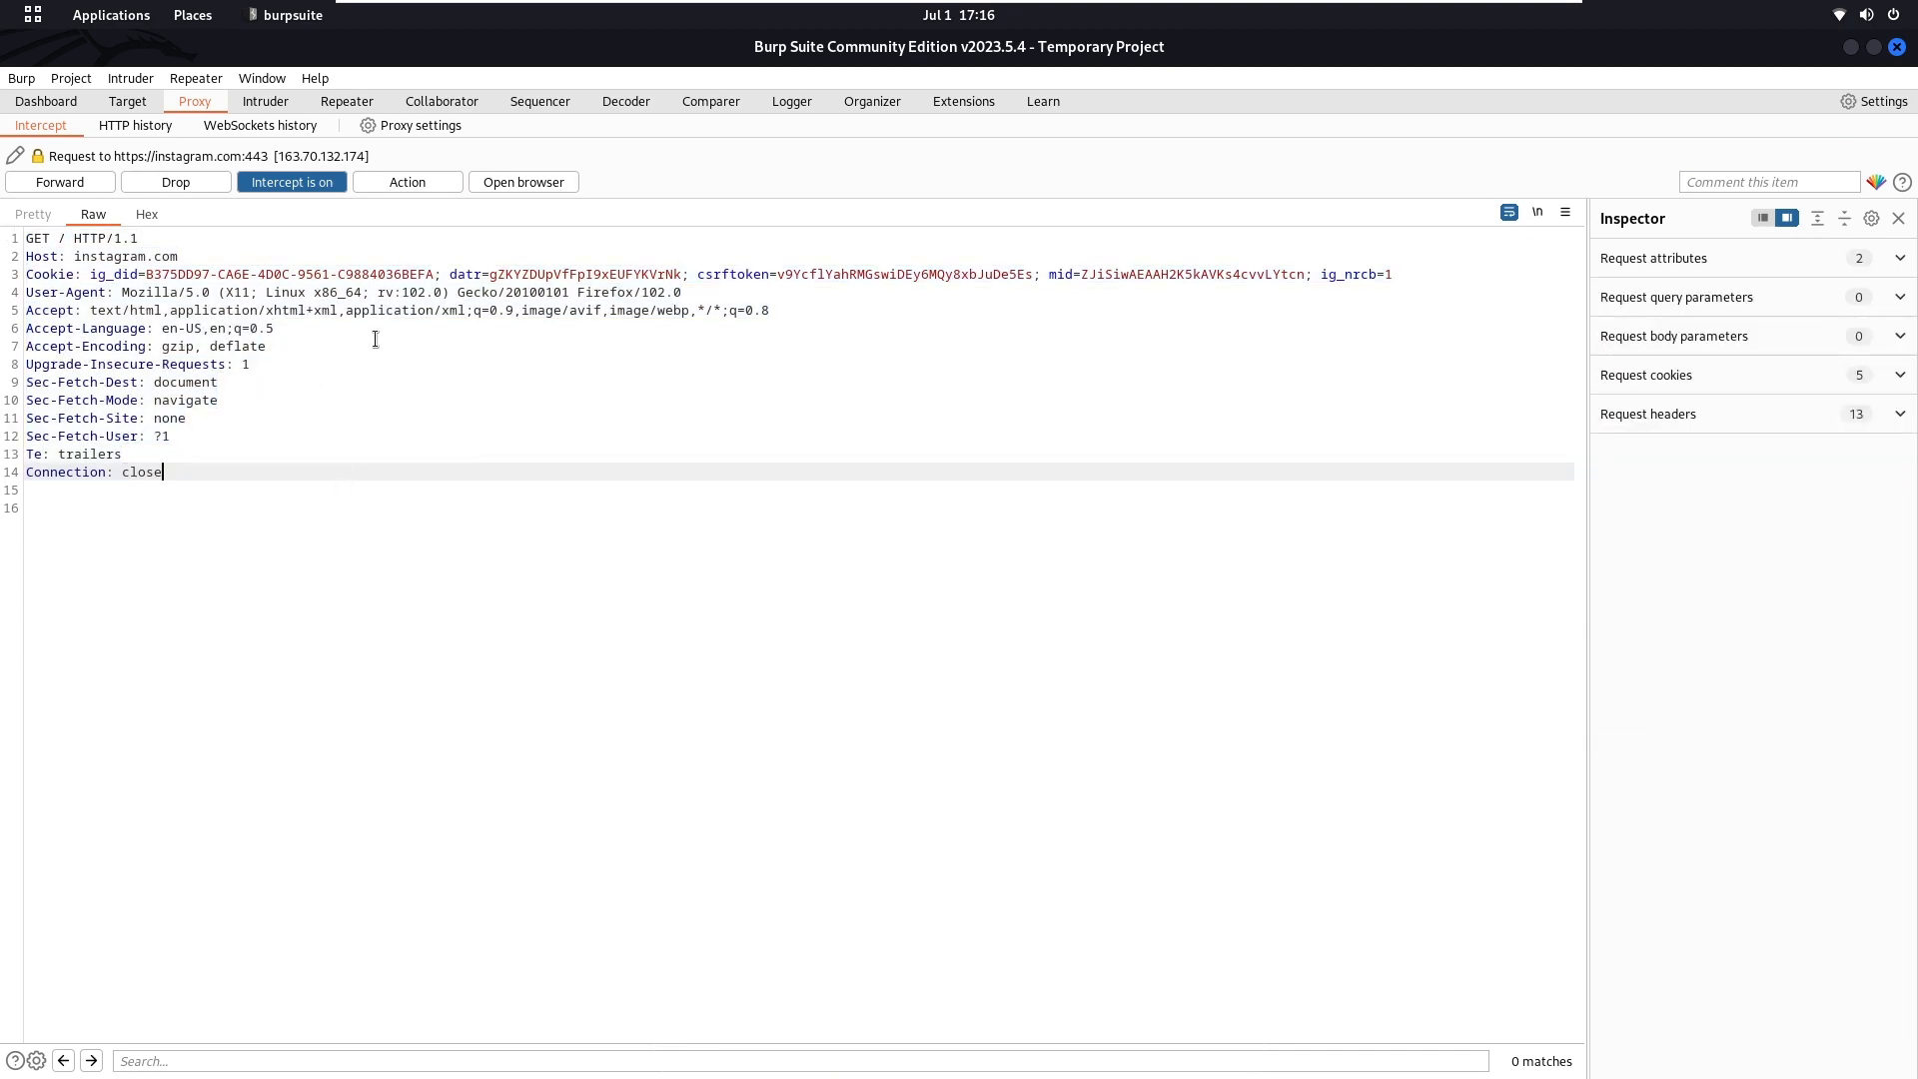
{"action": "key", "text": "super"}
{"action": "left_click", "coordinate": [1246, 587]}
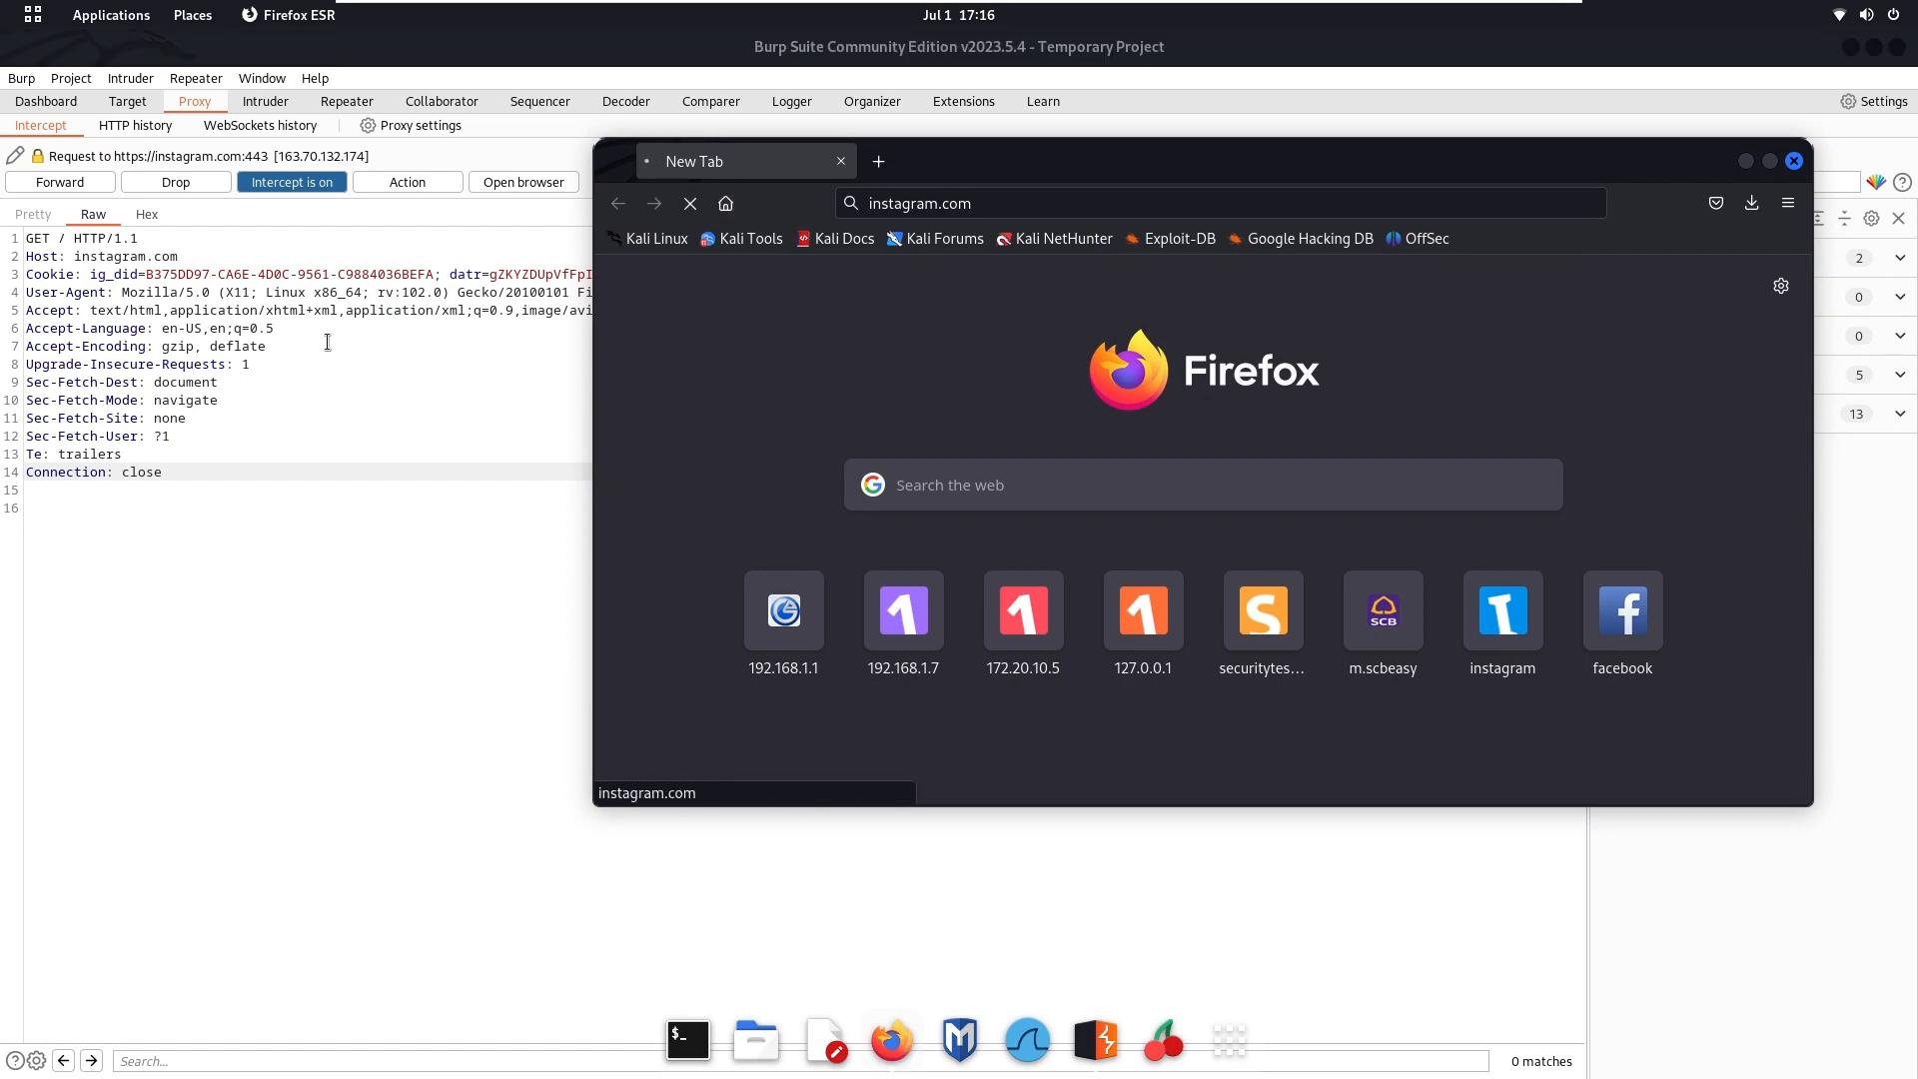
{"action": "left_click", "coordinate": [60, 182]}
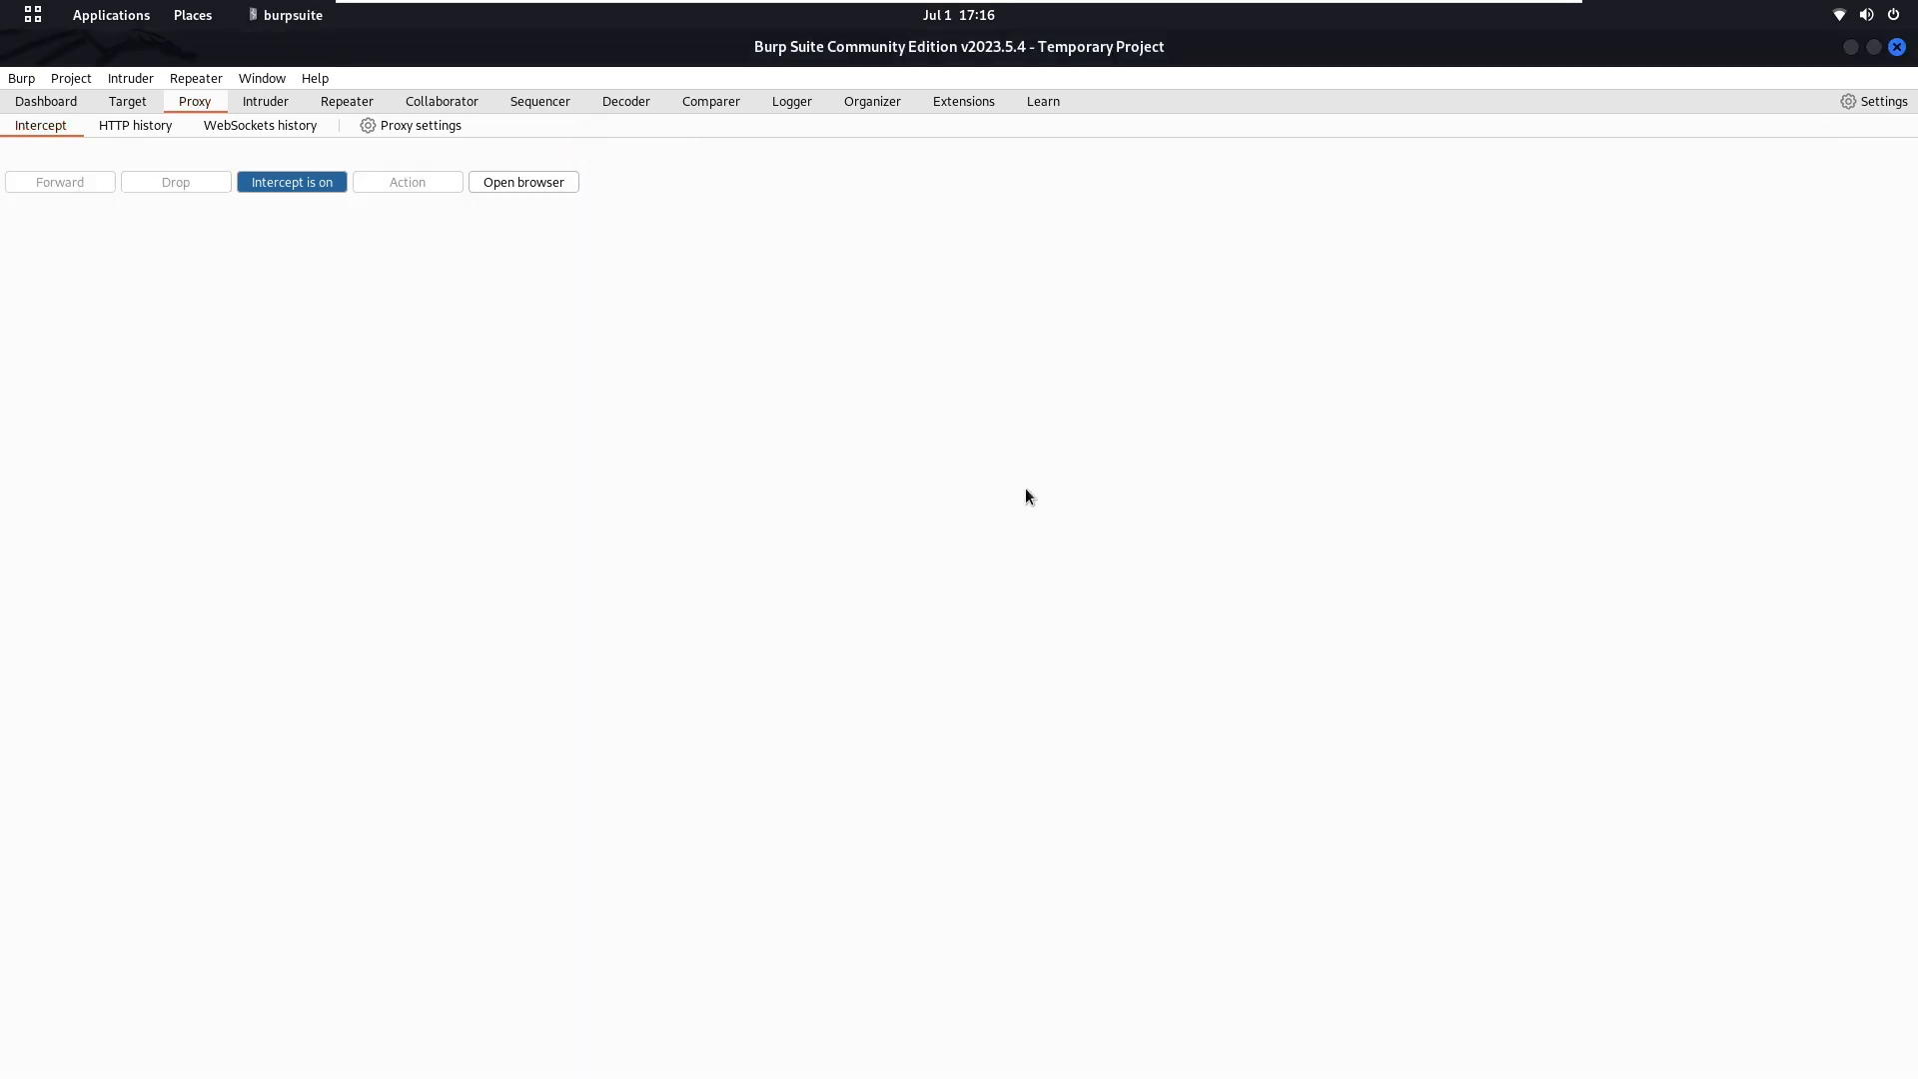
{"action": "key", "text": "super"}
{"action": "left_click", "coordinate": [1163, 502]}
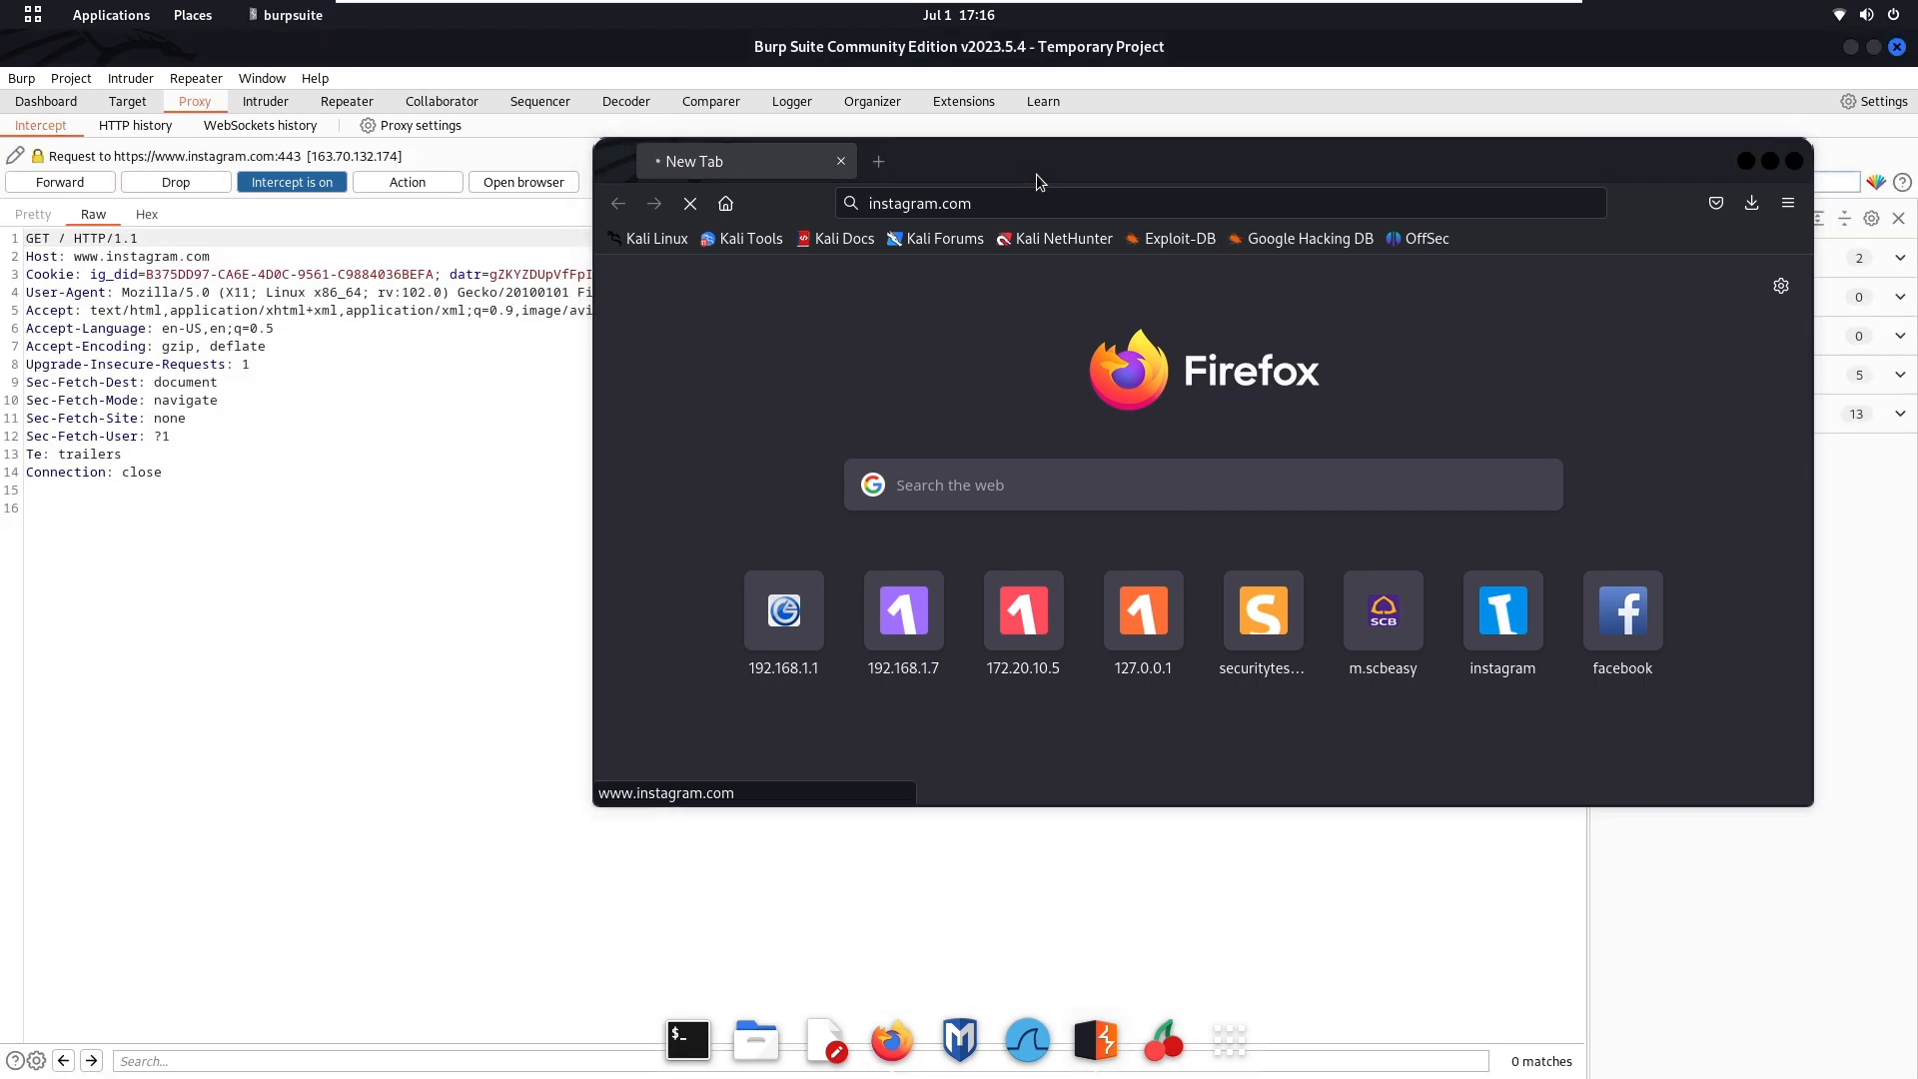
{"action": "left_click", "coordinate": [90, 184]}
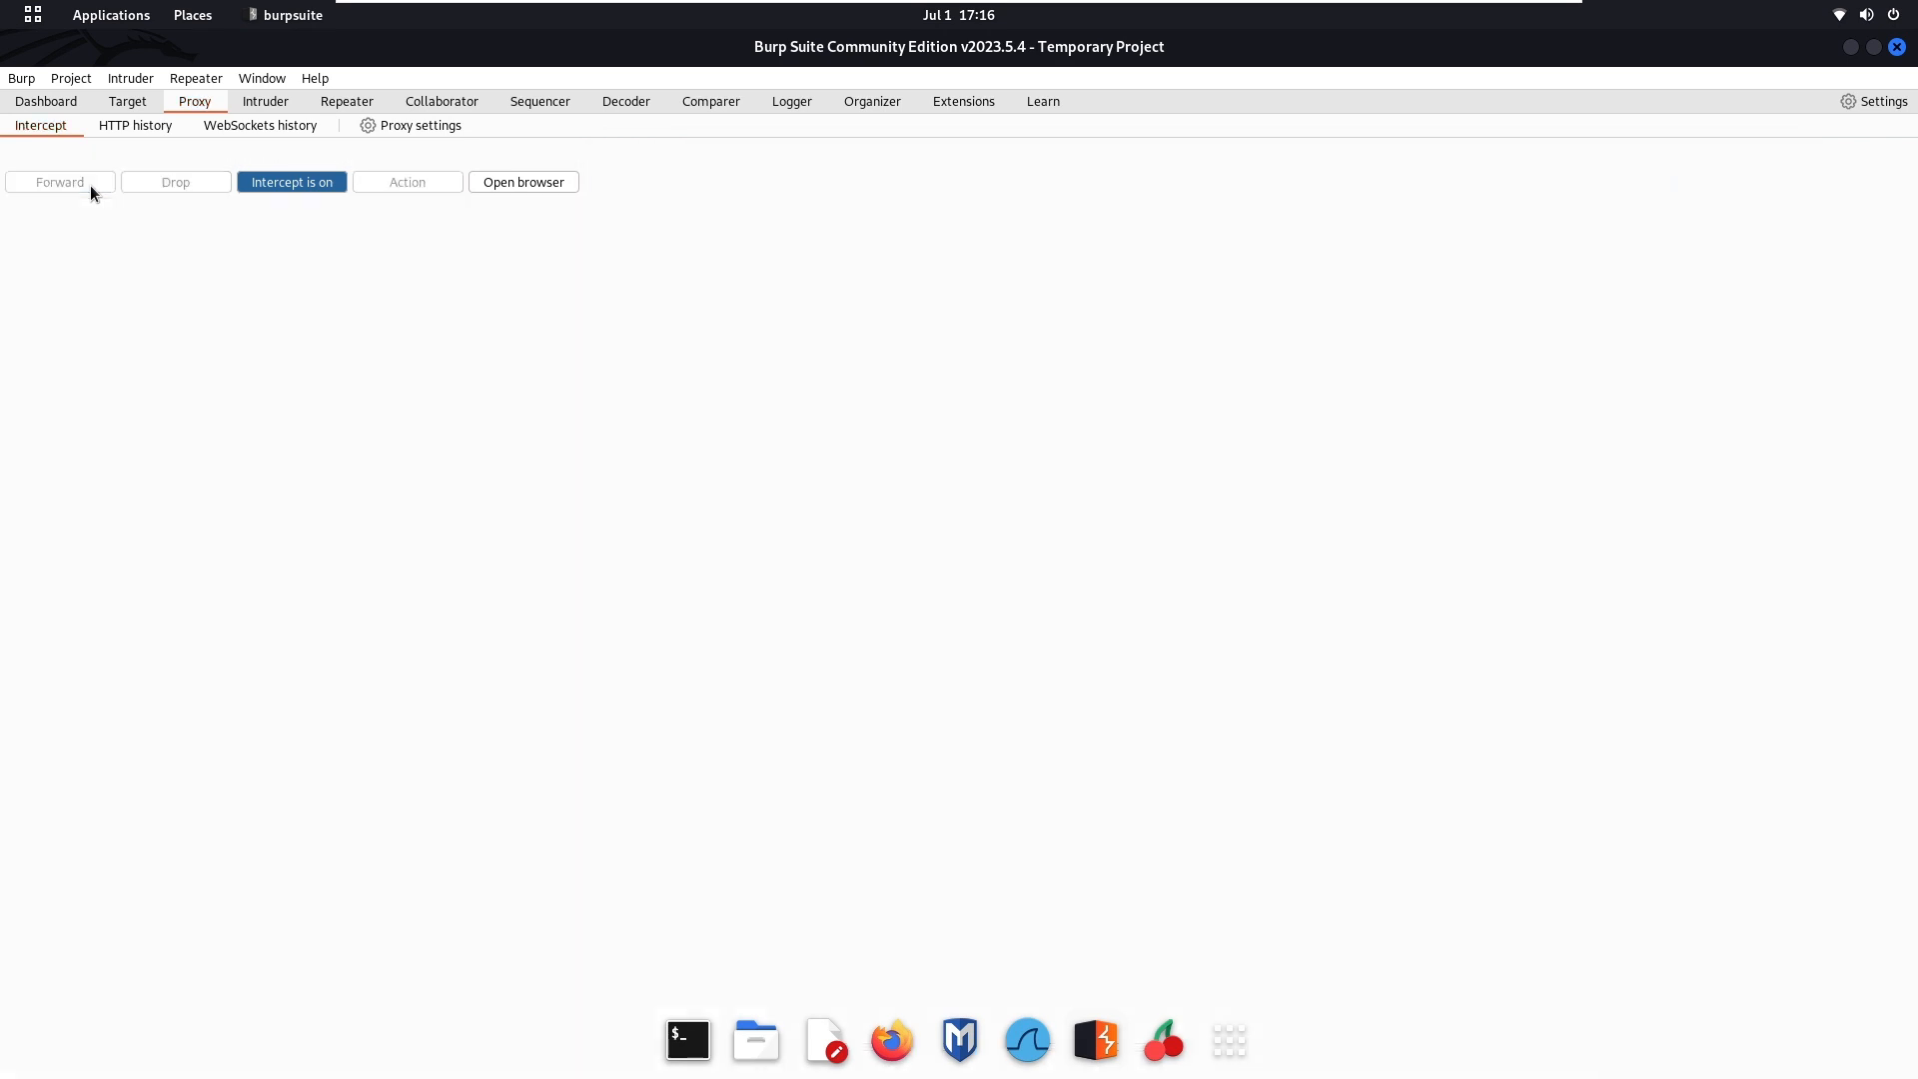
{"action": "key", "text": "super"}
{"action": "left_click", "coordinate": [1208, 423]}
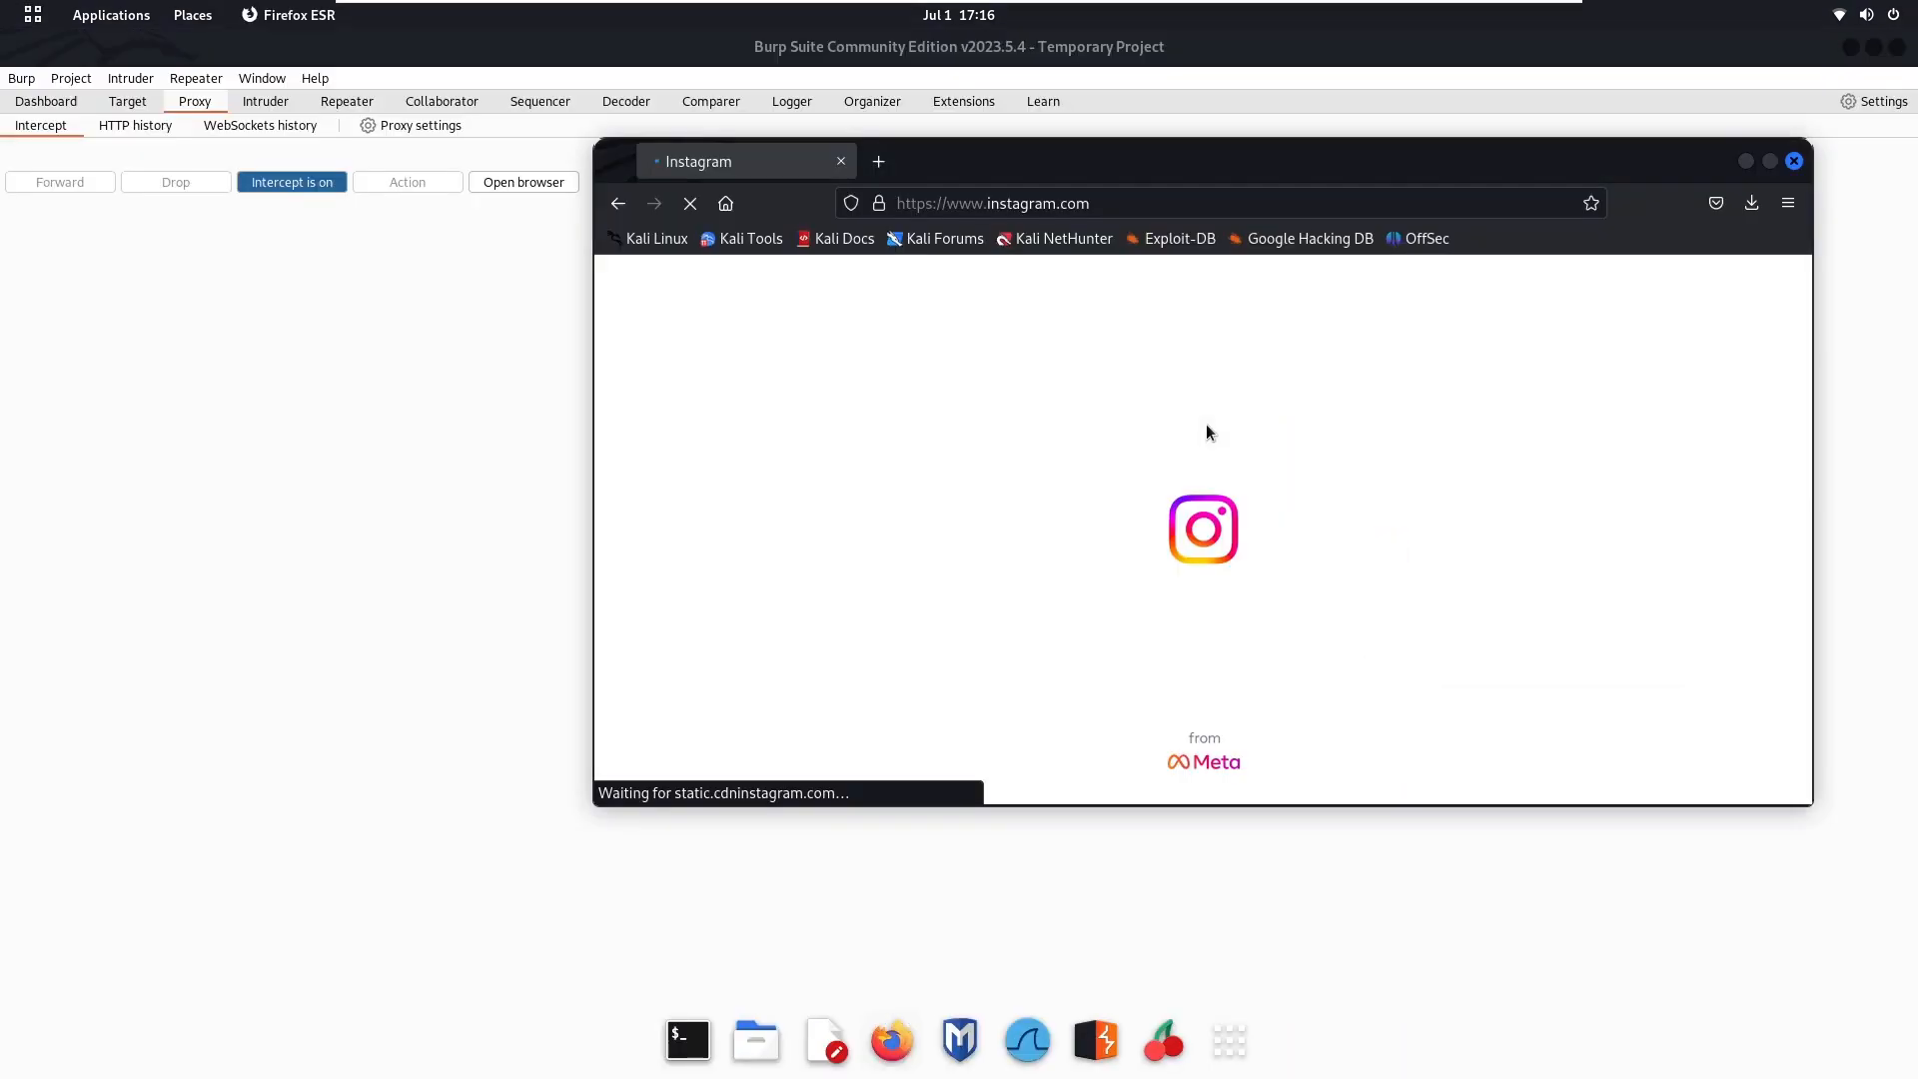
{"action": "left_click_drag", "start_coordinate": [1155, 178], "coordinate": [1033, 240]}
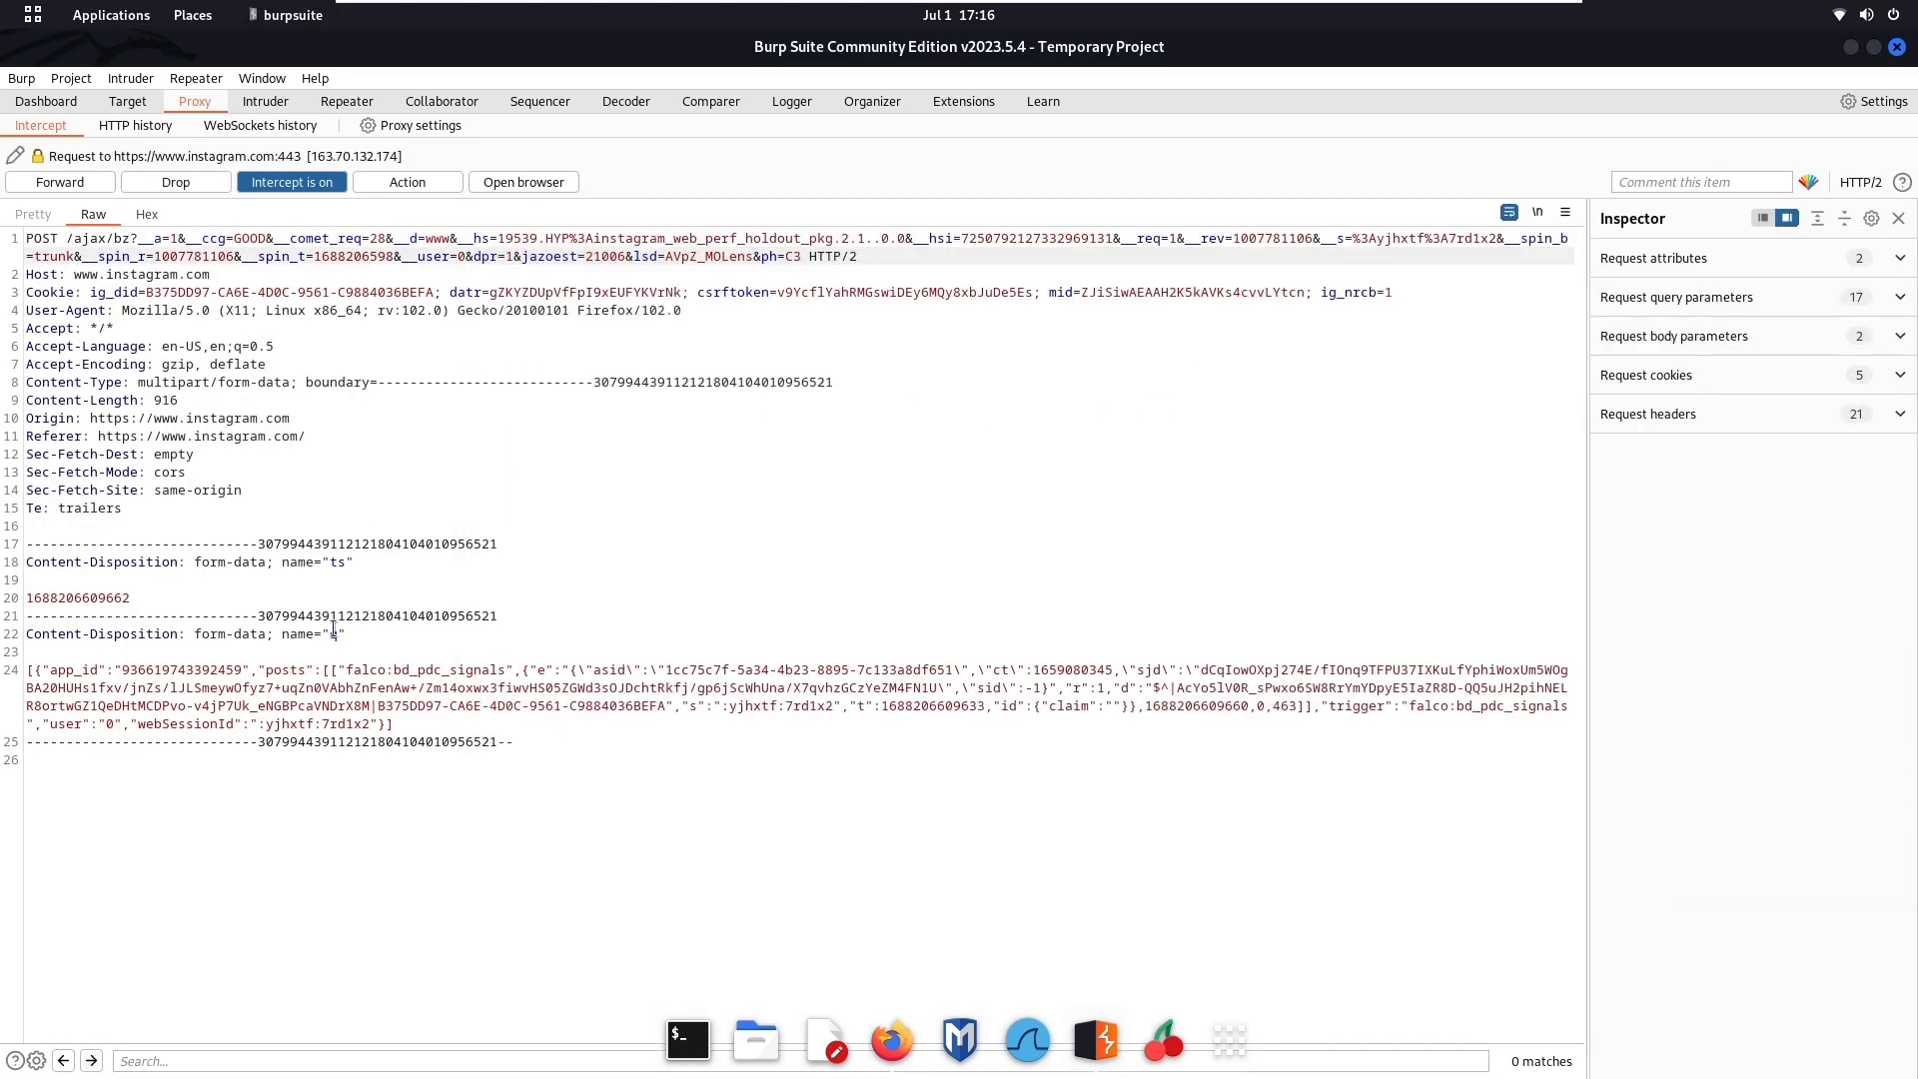
{"action": "left_click", "coordinate": [94, 176]}
{"action": "left_click", "coordinate": [93, 175]}
{"action": "left_click", "coordinate": [94, 175]}
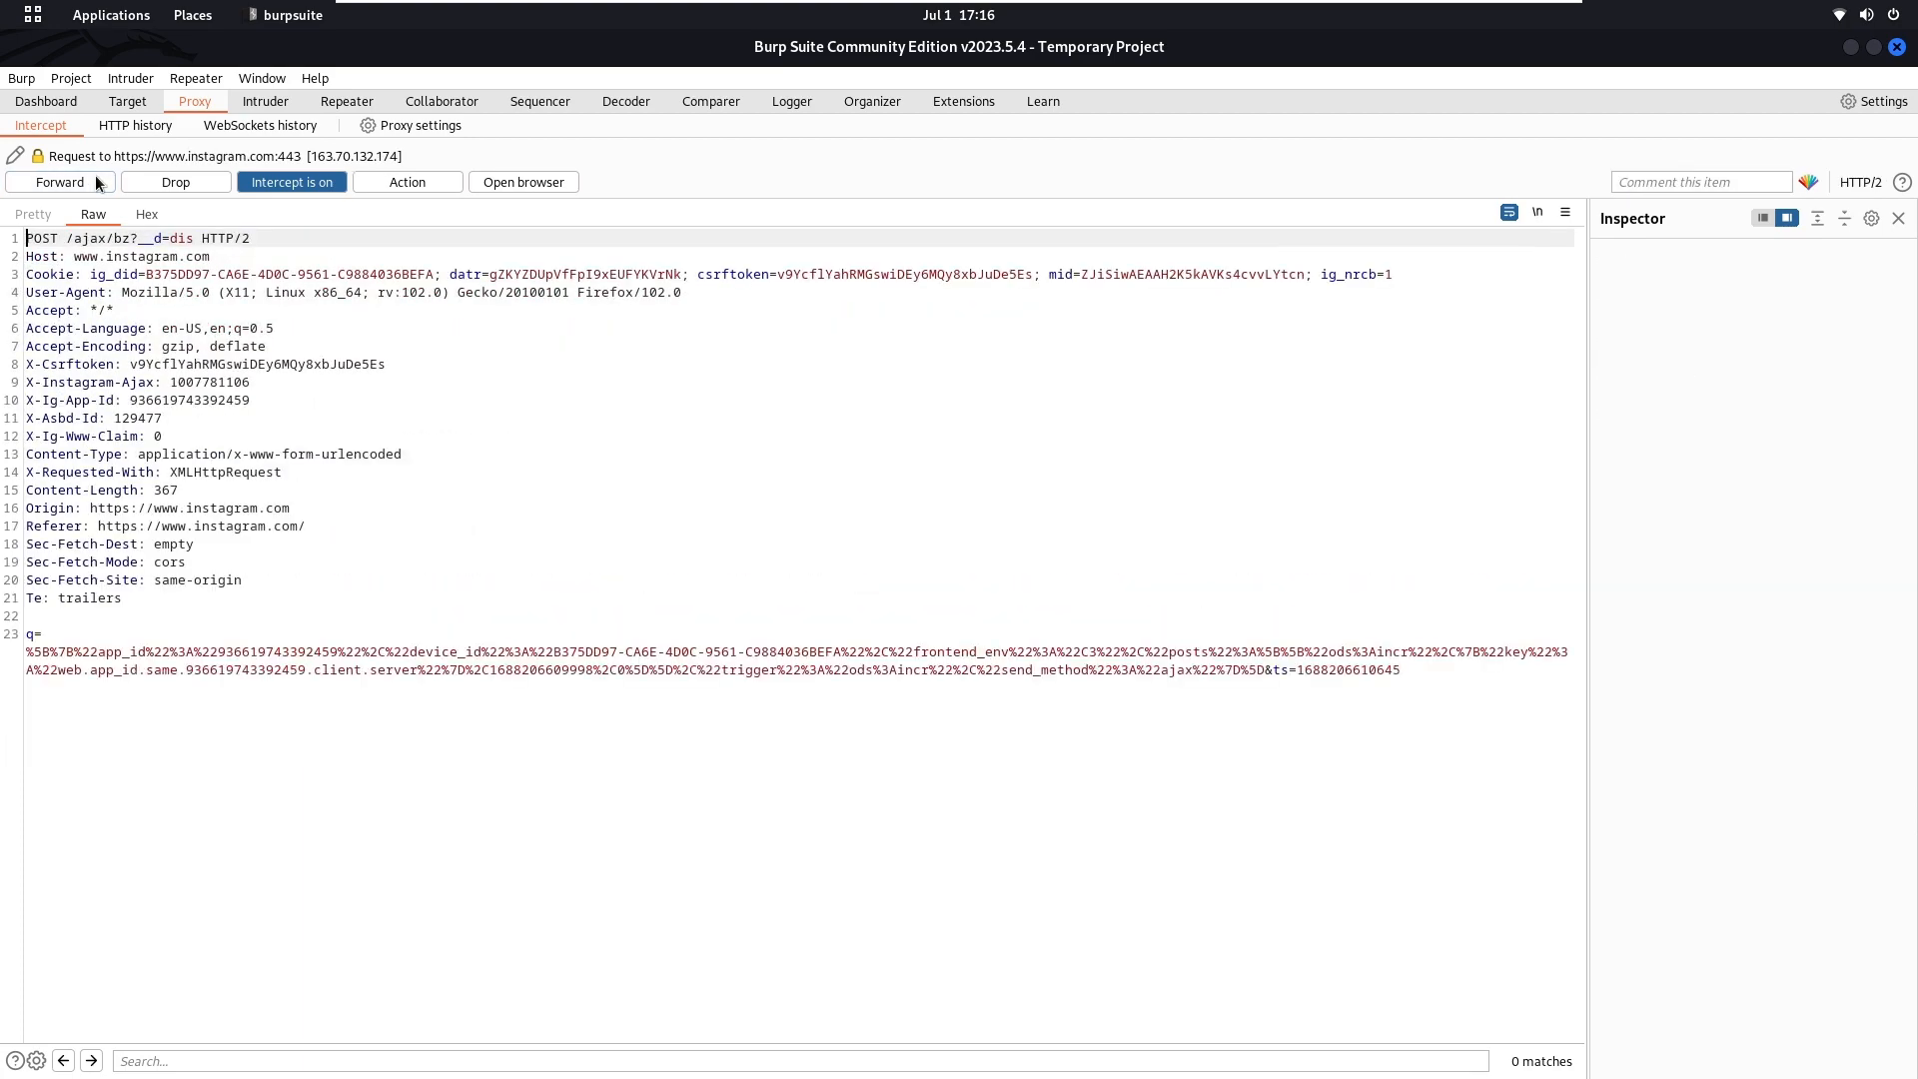
{"action": "left_click", "coordinate": [94, 176]}
{"action": "left_click", "coordinate": [94, 175]}
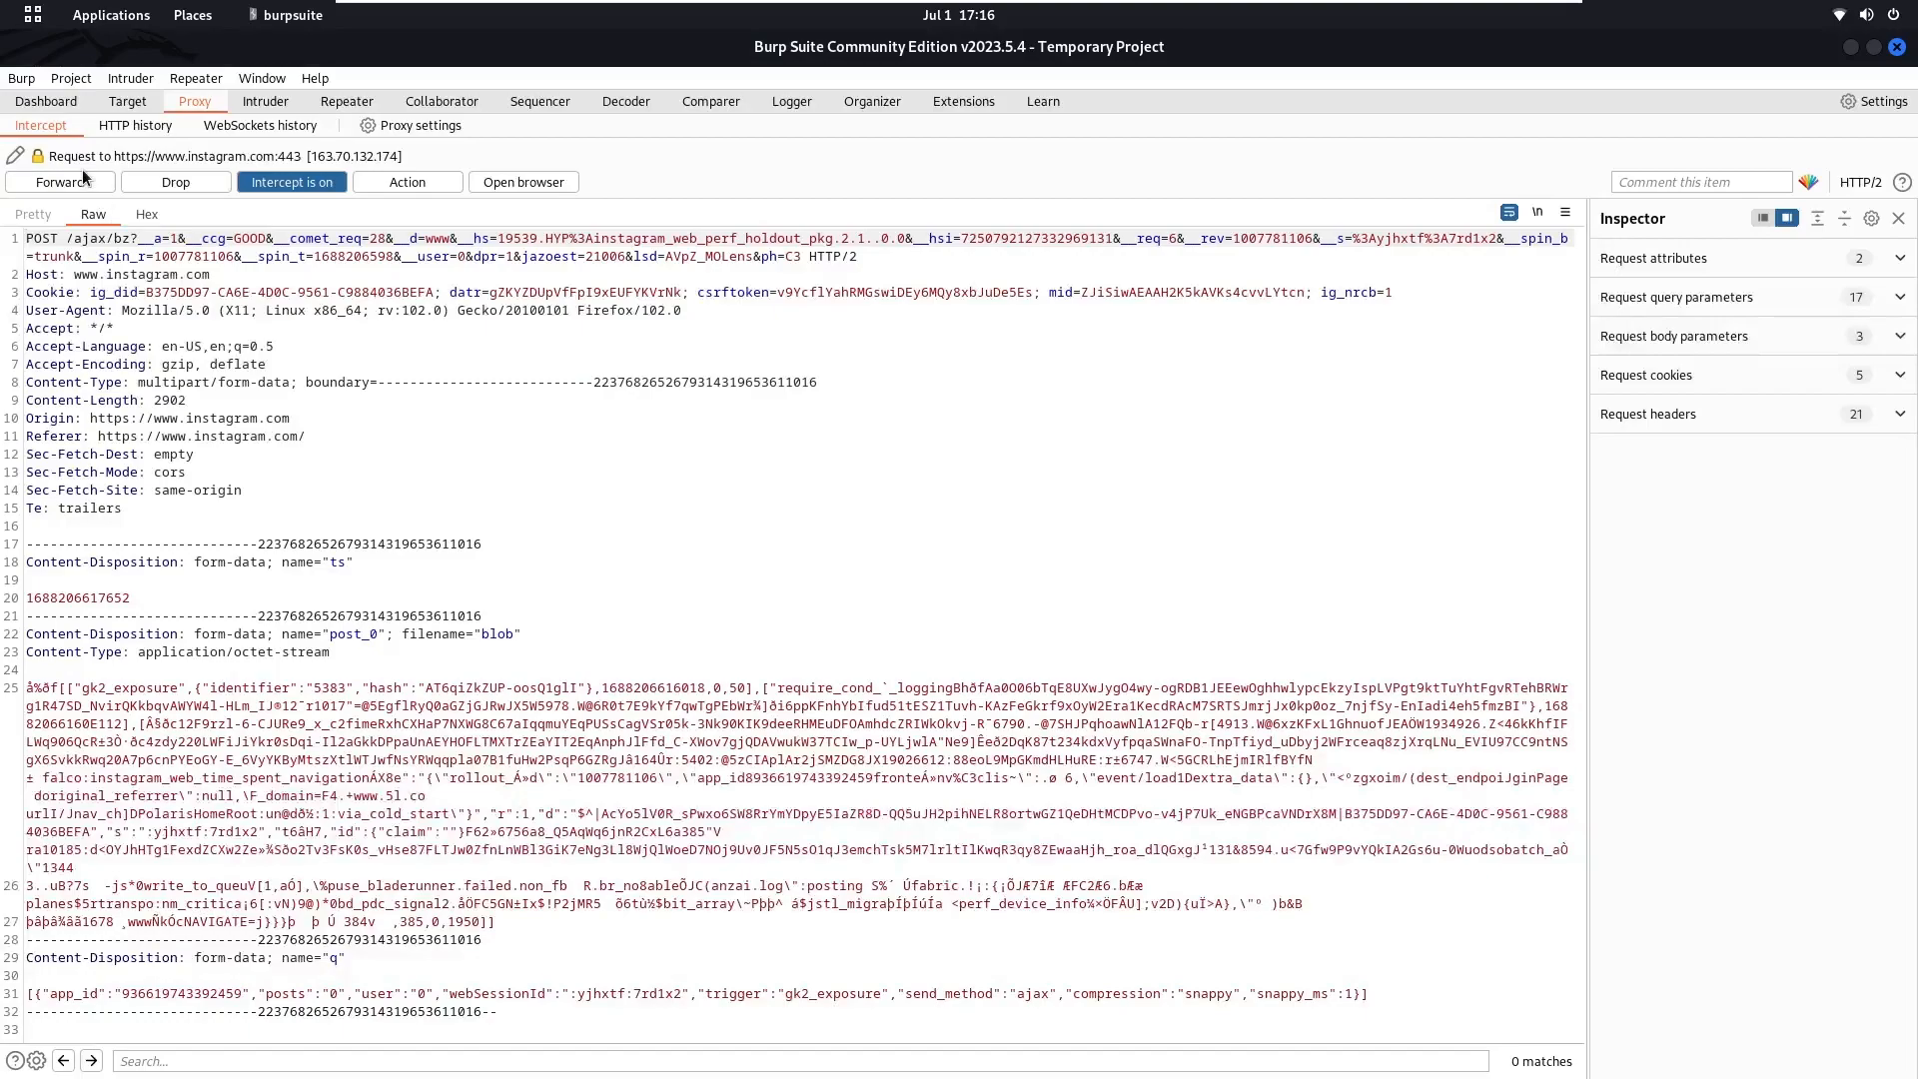
{"action": "left_click", "coordinate": [84, 178]}
Look over the loaded Instagram login page in Firefox and return to the intercepted request in Burp Suite
{"action": "key", "text": "super"}
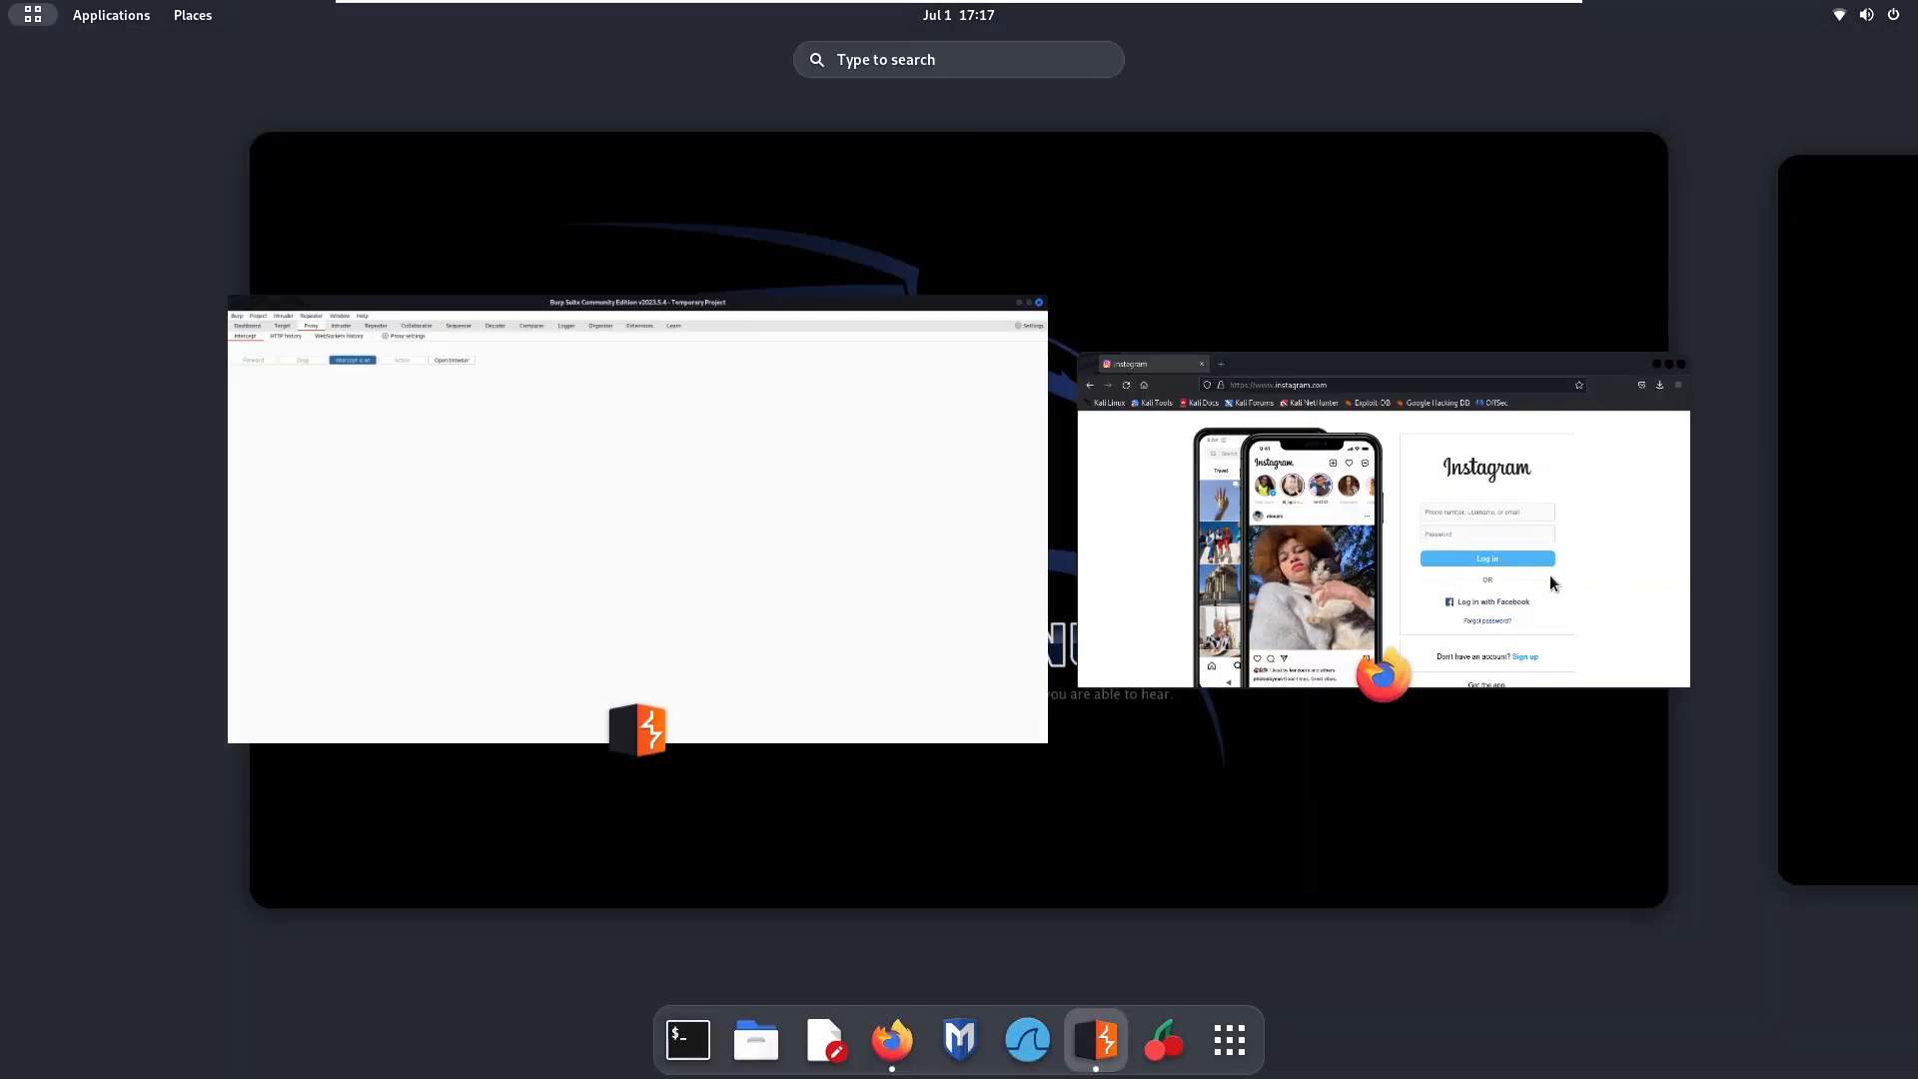
{"action": "left_click", "coordinate": [1549, 573]}
{"action": "scroll", "coordinate": [1227, 452], "scroll_direction": "down", "scroll_amount": 4}
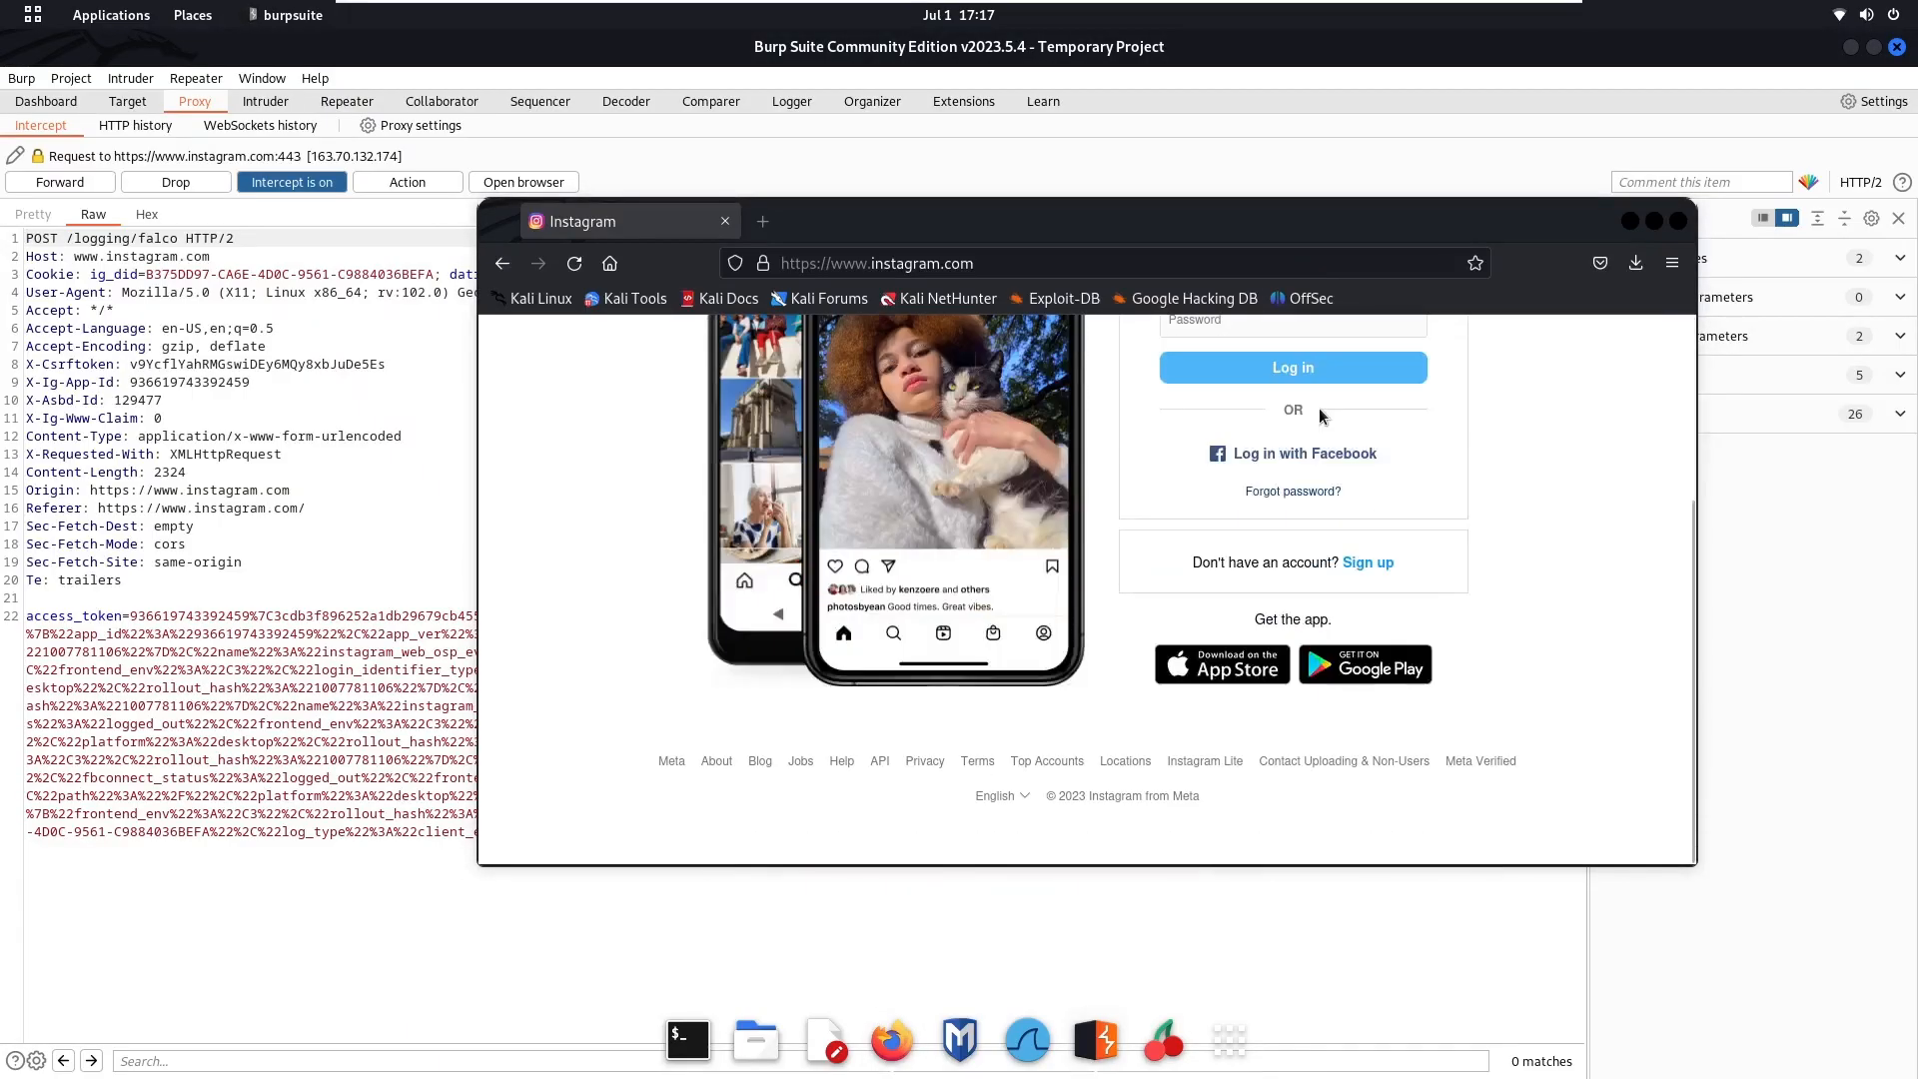
{"action": "scroll", "coordinate": [1226, 452], "scroll_direction": "up", "scroll_amount": 4}
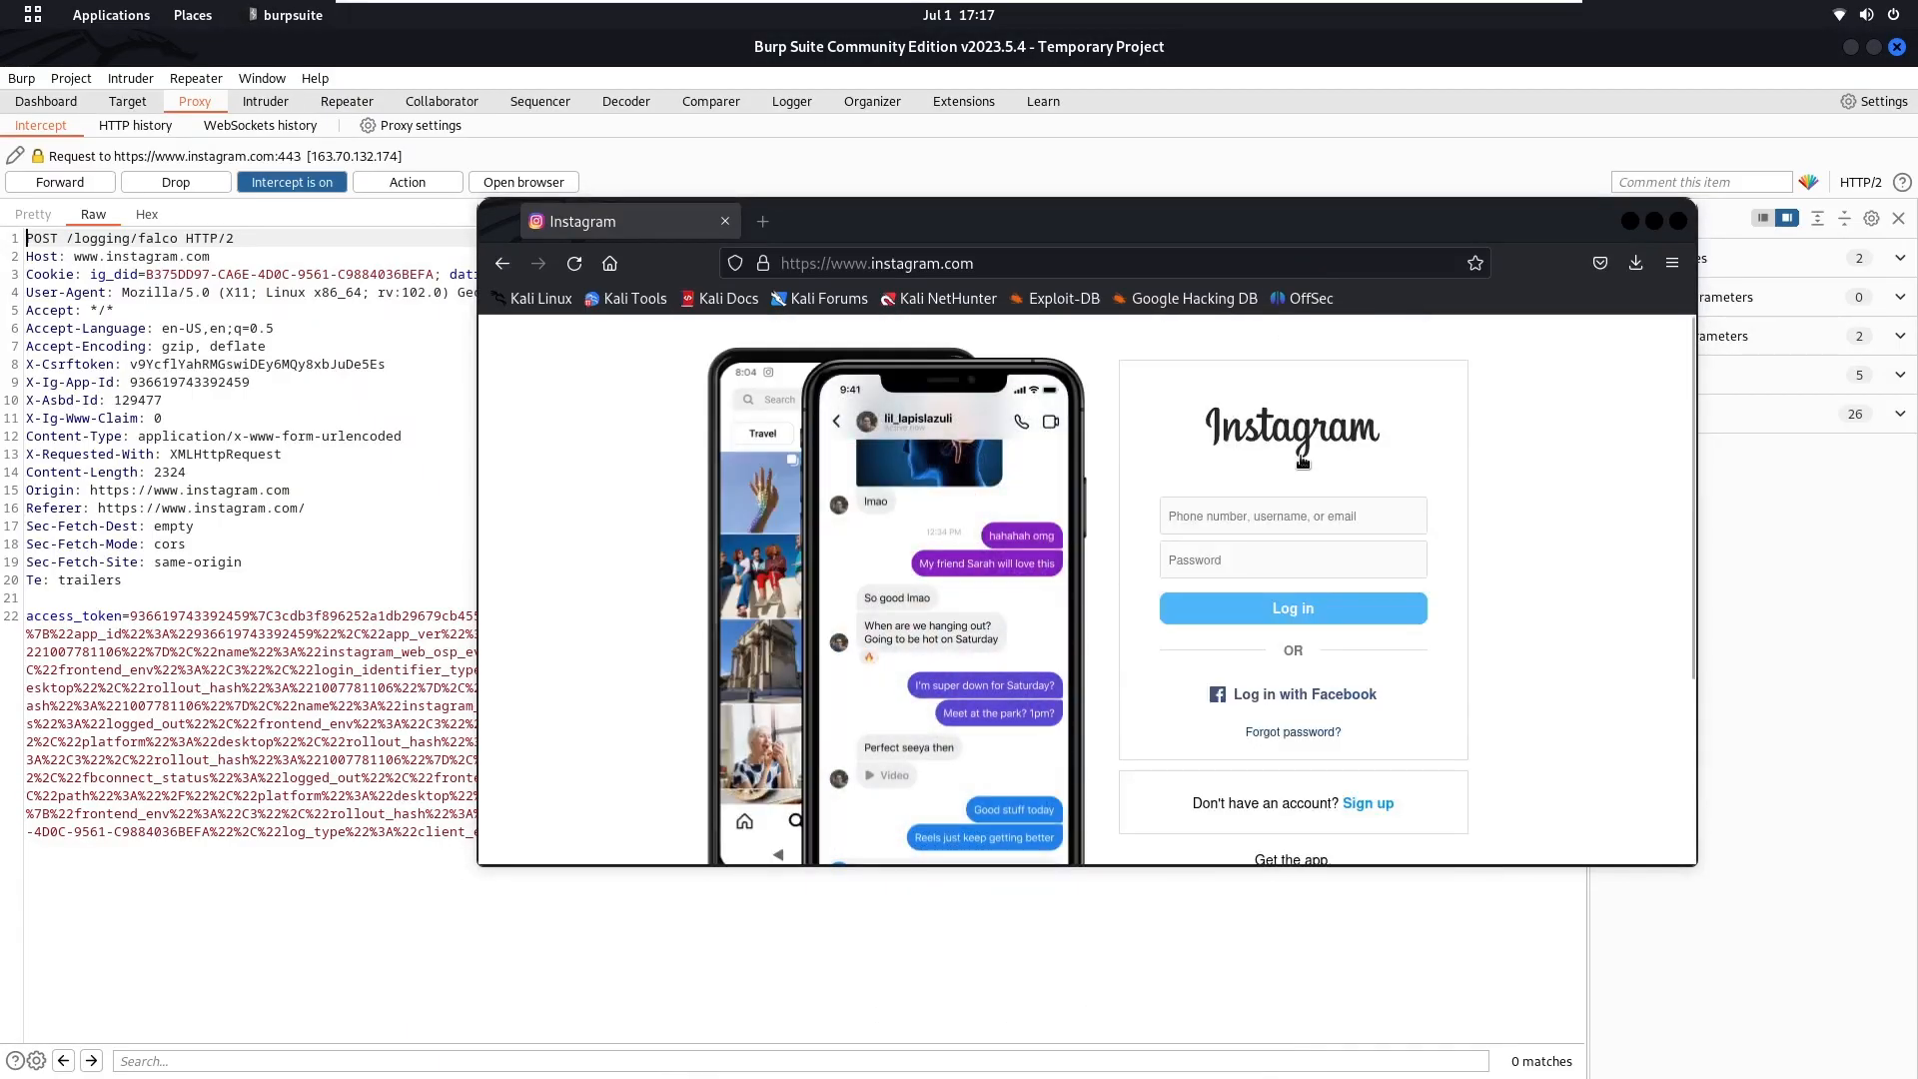
{"action": "scroll", "coordinate": [1030, 475], "scroll_direction": "down", "scroll_amount": 2}
{"action": "left_click", "coordinate": [321, 346]}
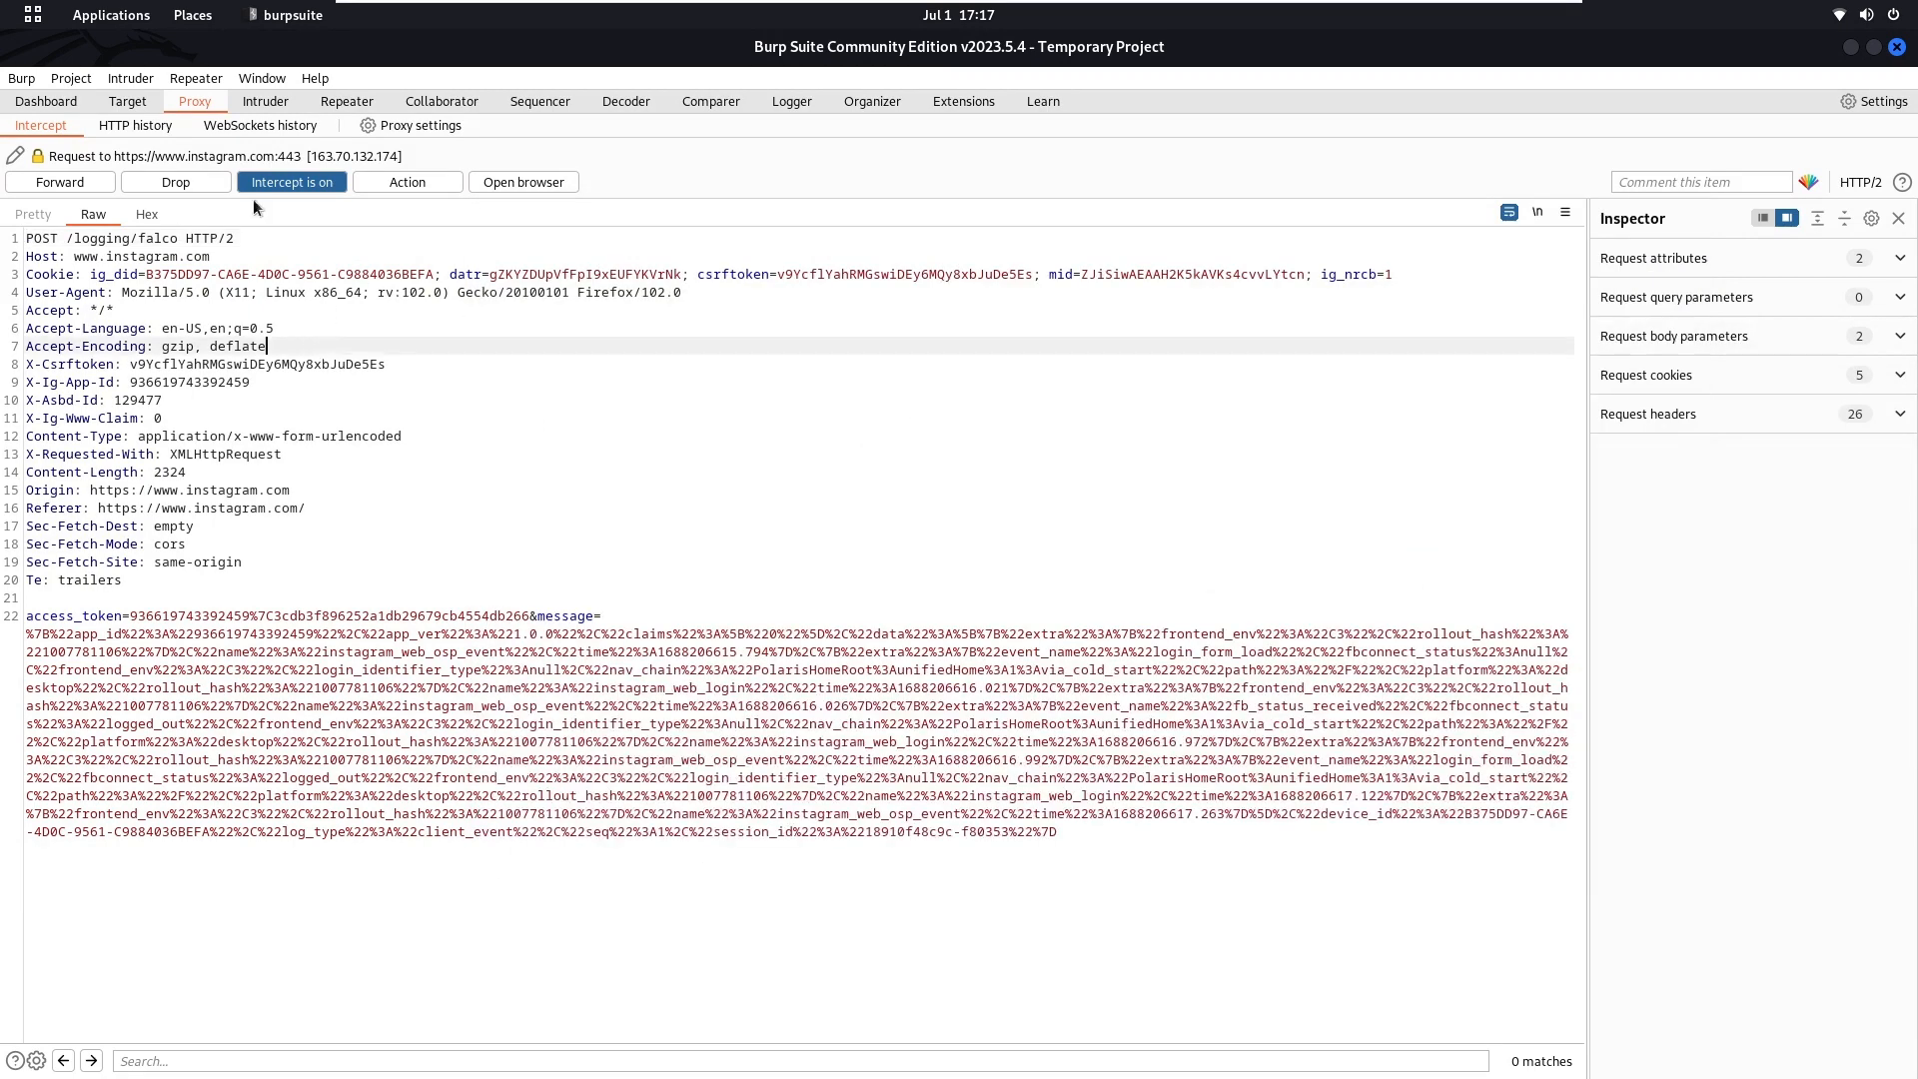
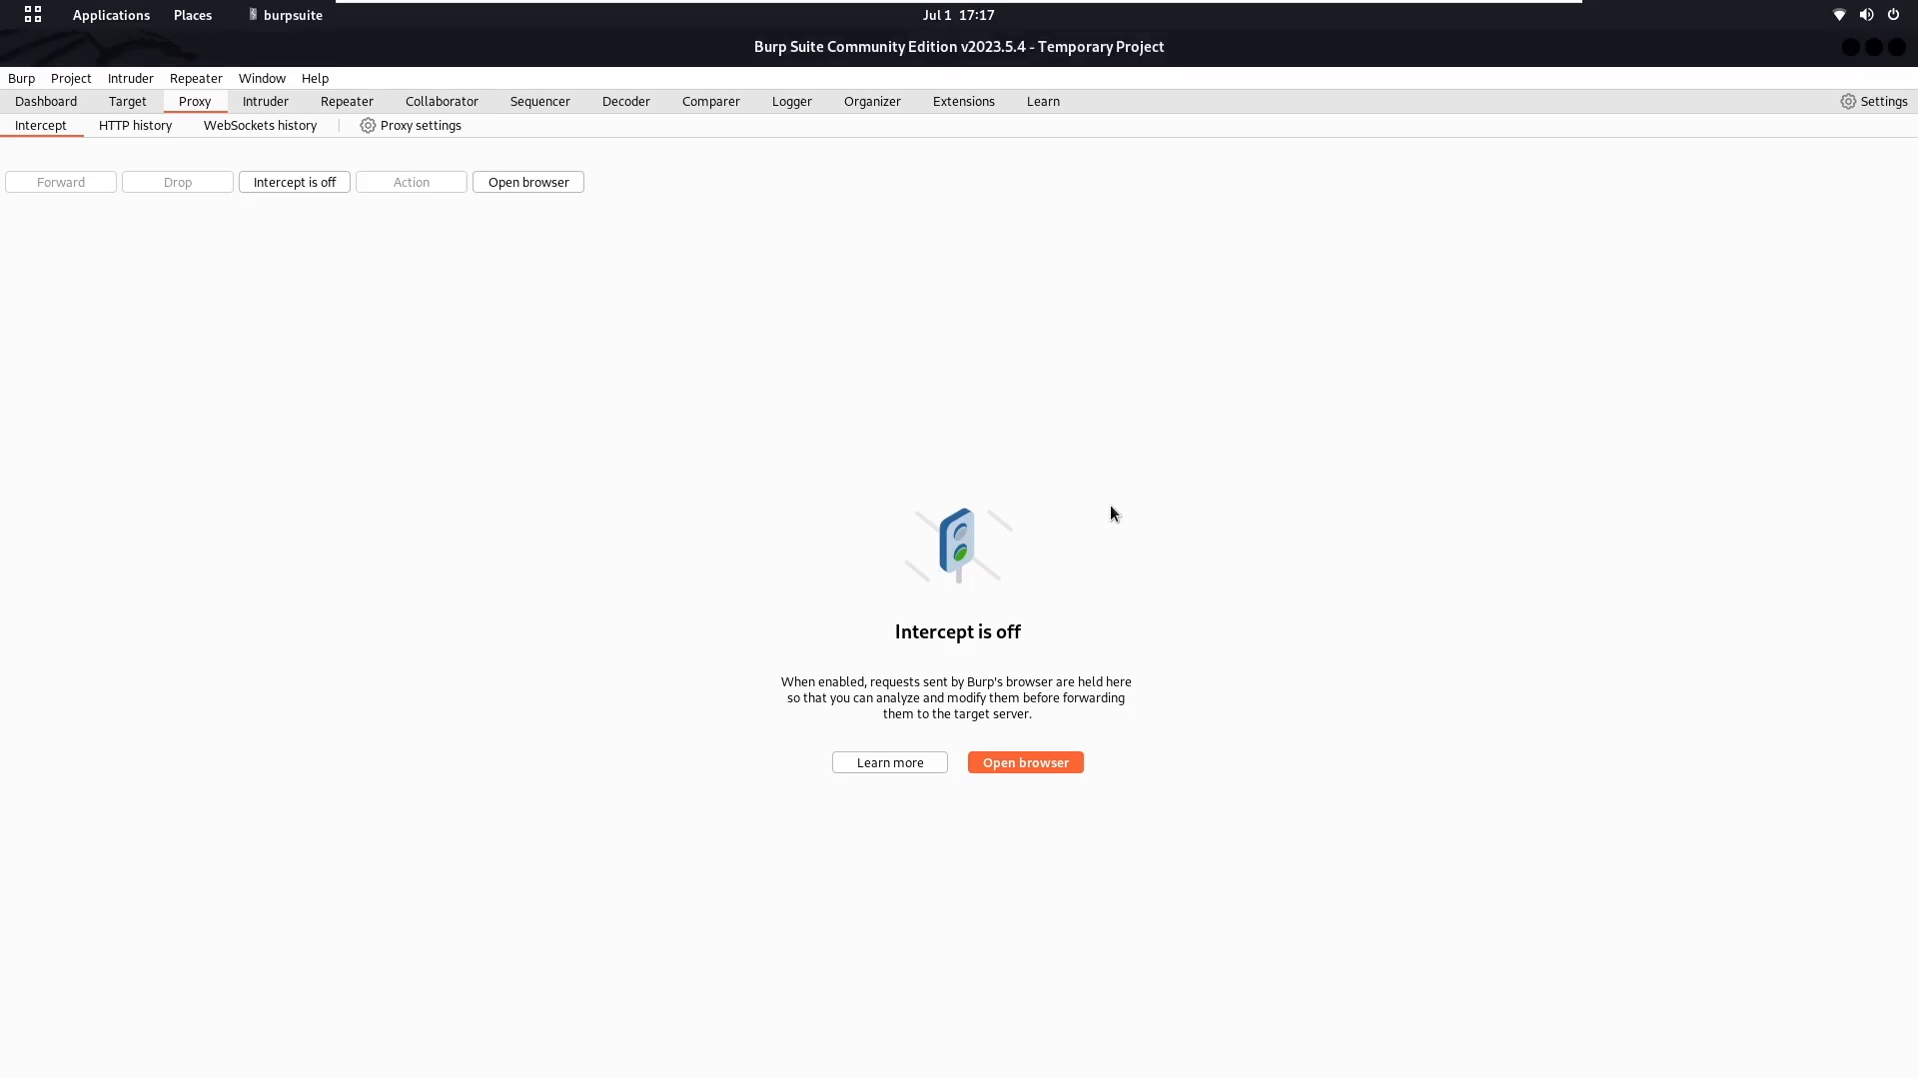
Enter instagram.com as the address in Firefox's new tab and turn interception back on in Burp Suite
{"action": "key", "text": "super"}
{"action": "left_click", "coordinate": [1273, 502]}
{"action": "type", "text": "i"}
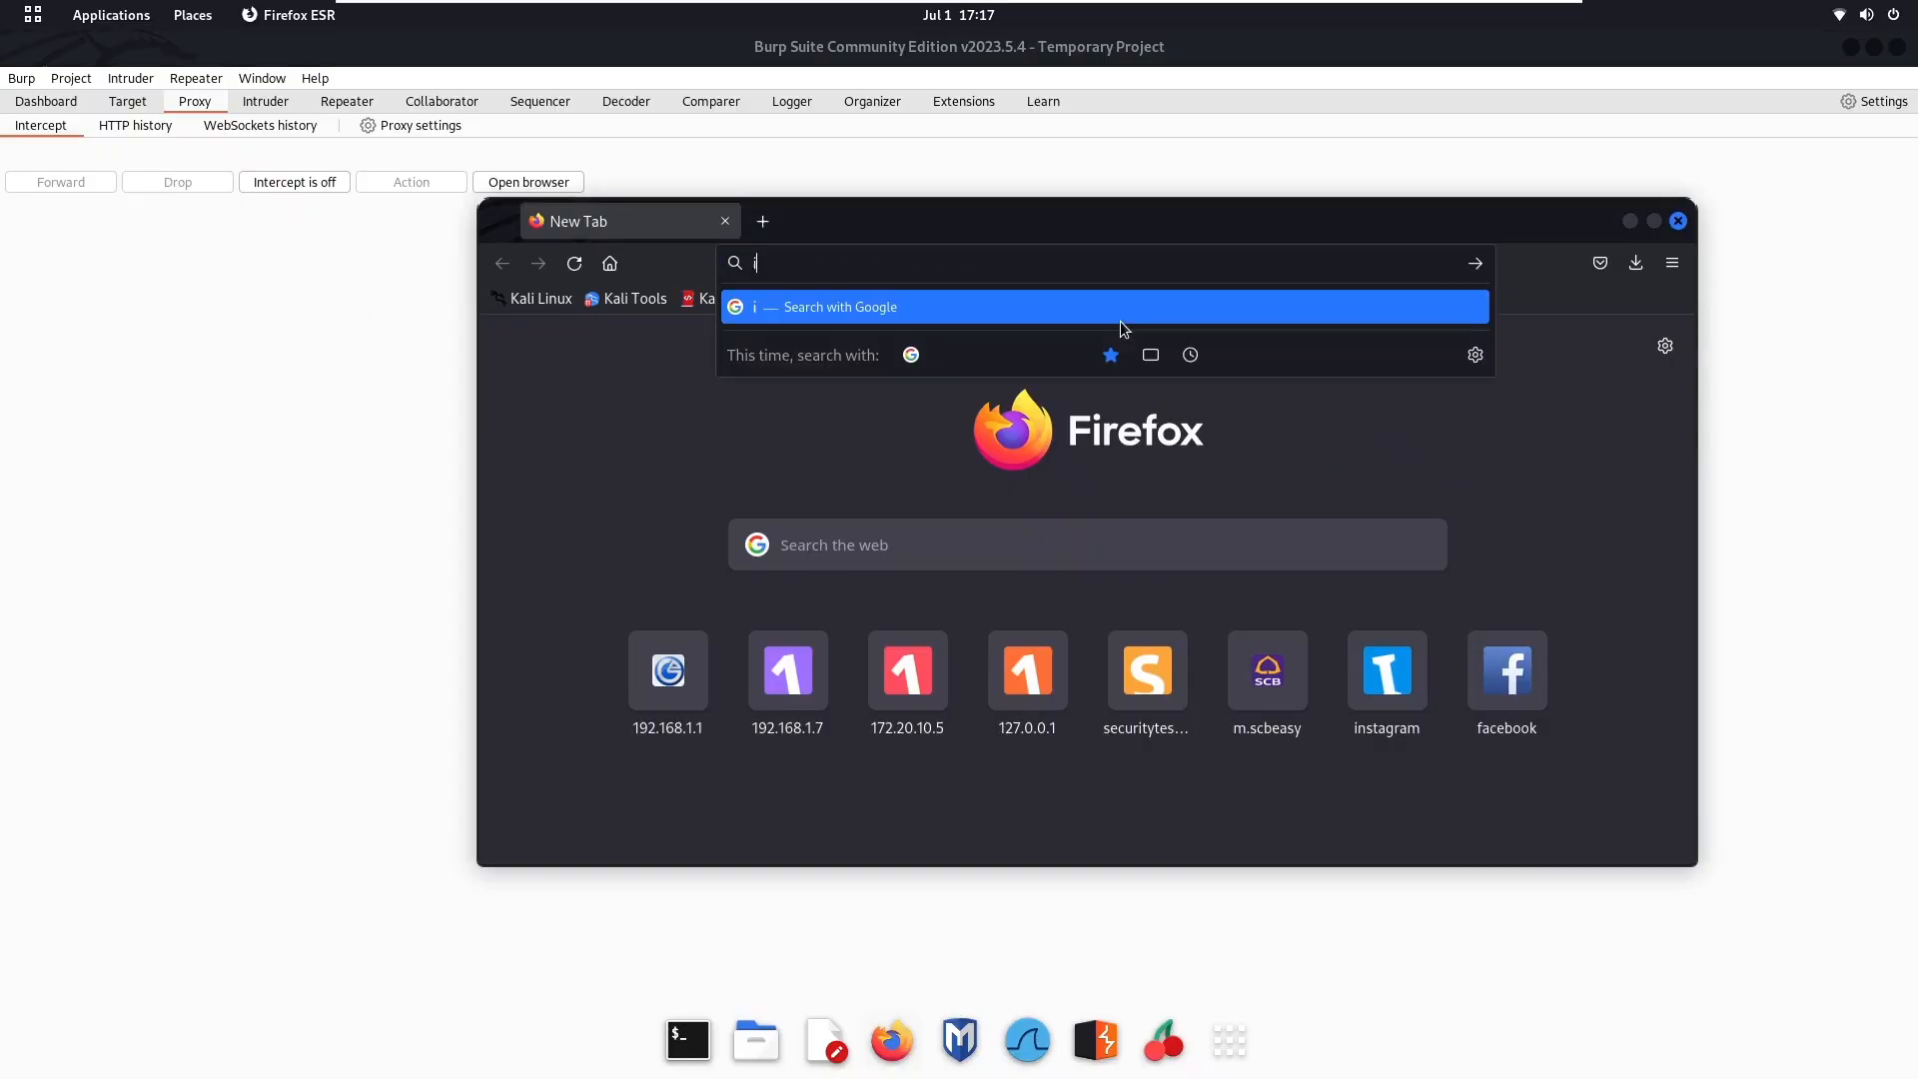
{"action": "type", "text": "nstagram.com"}
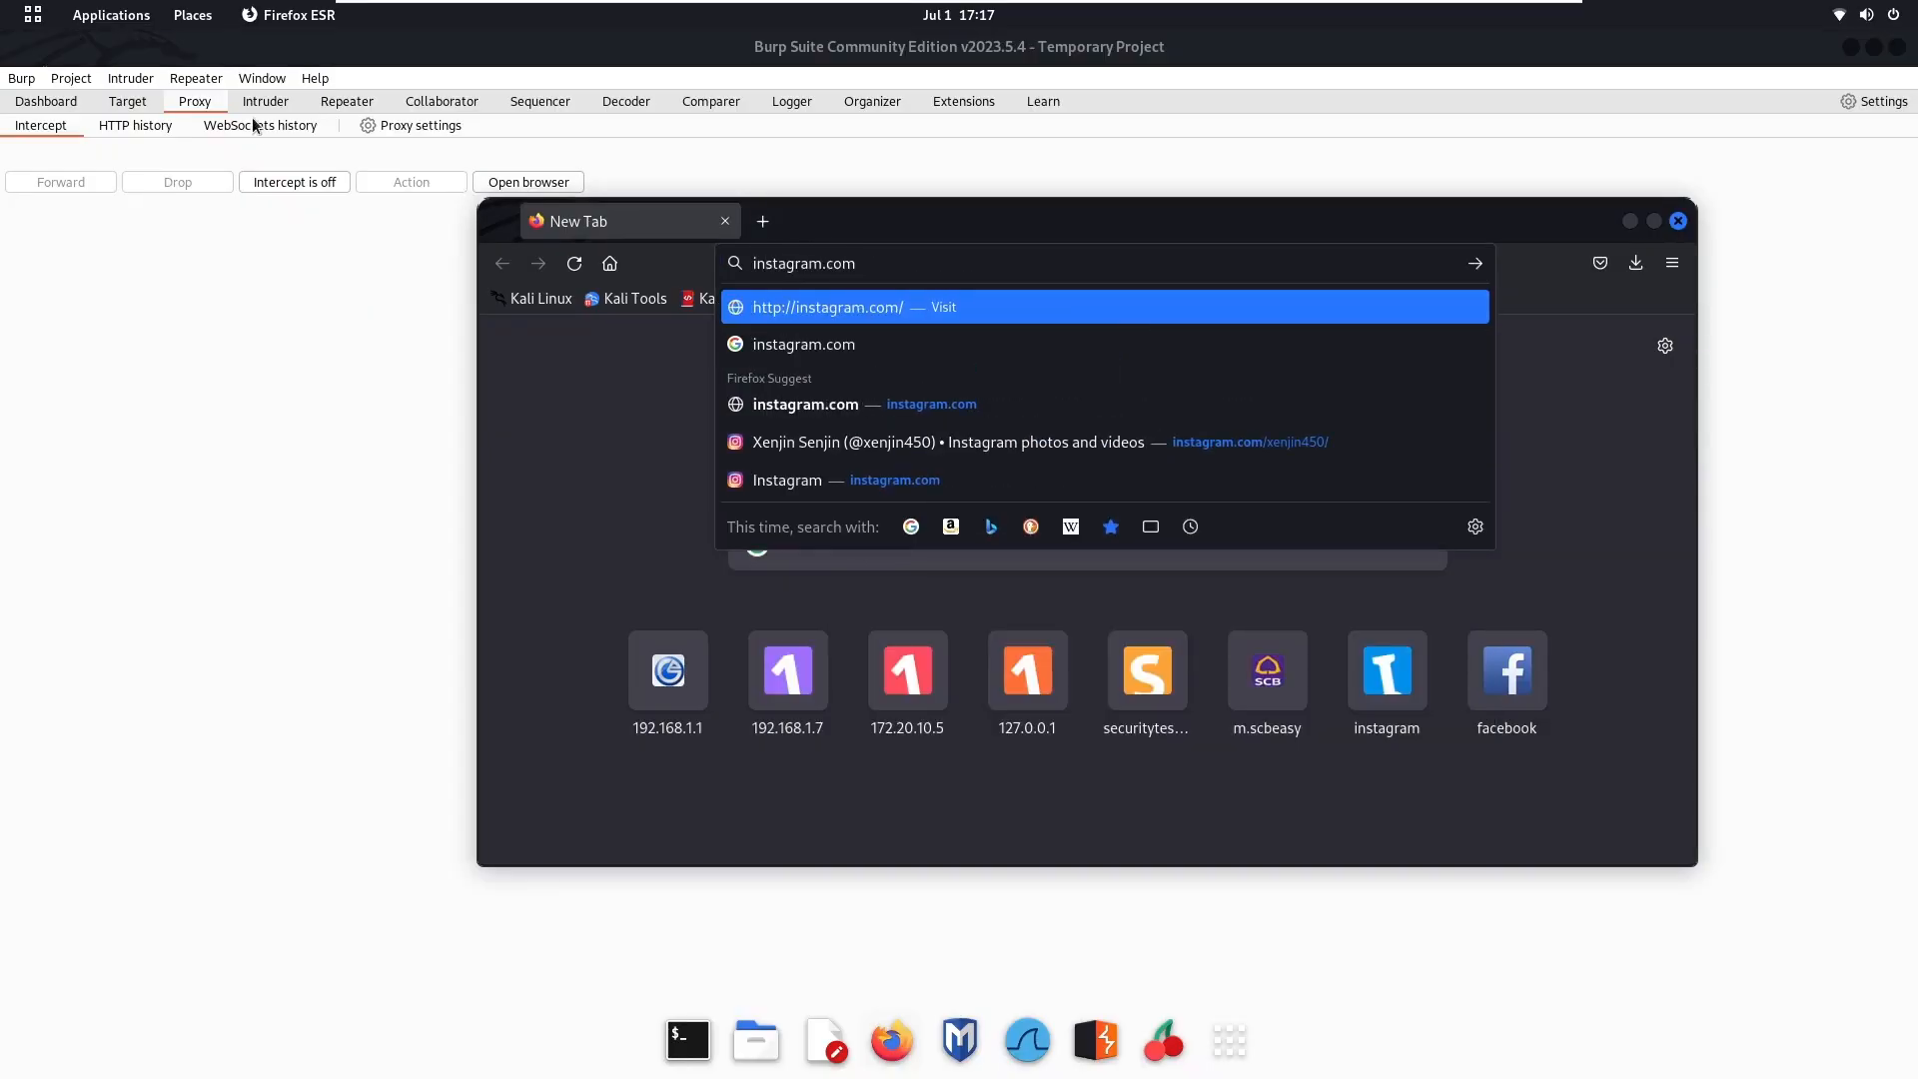
{"action": "left_click", "coordinate": [297, 186]}
{"action": "key", "text": "super"}
{"action": "left_click", "coordinate": [1161, 559]}
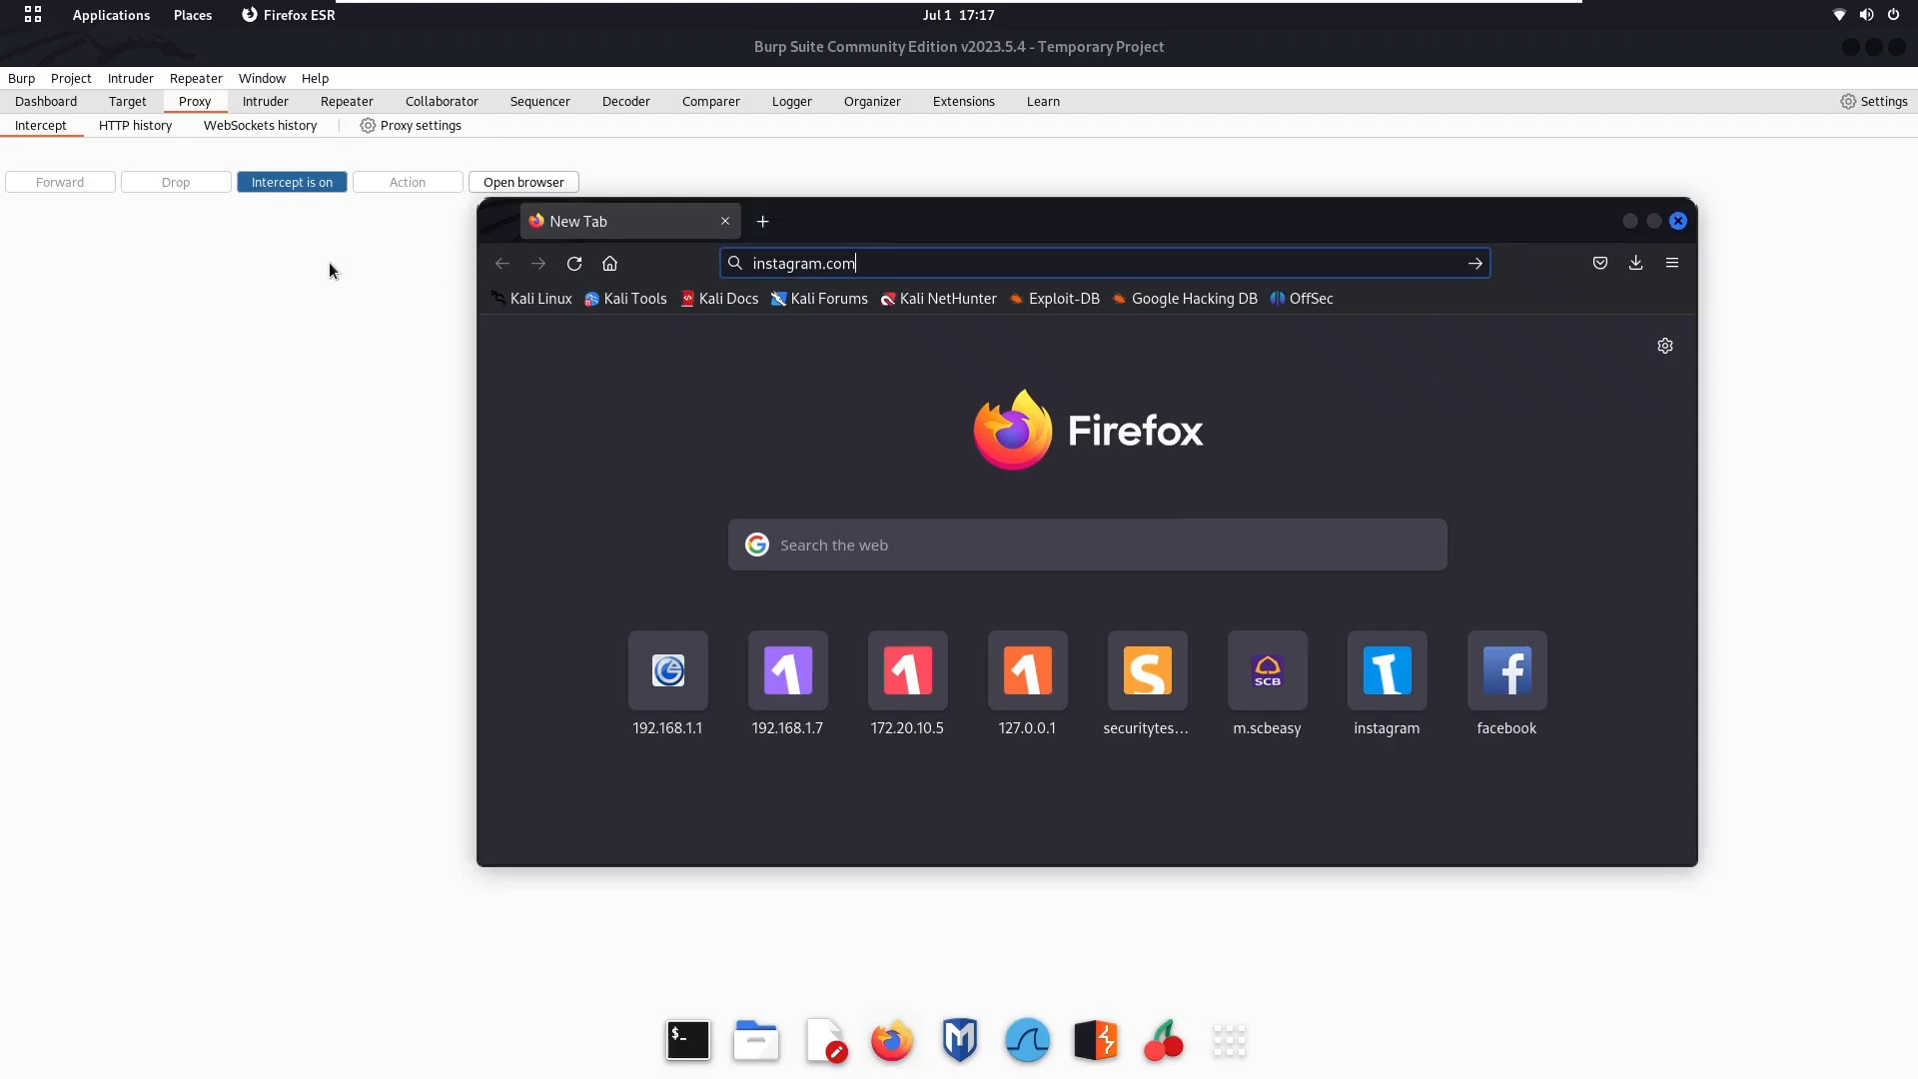
{"action": "left_click", "coordinate": [332, 246]}
Load the entered instagram.com address in Firefox and drop the intercepted request in Burp Suite
{"action": "key", "text": "super"}
{"action": "left_click", "coordinate": [1081, 494]}
{"action": "key", "text": "Return"}
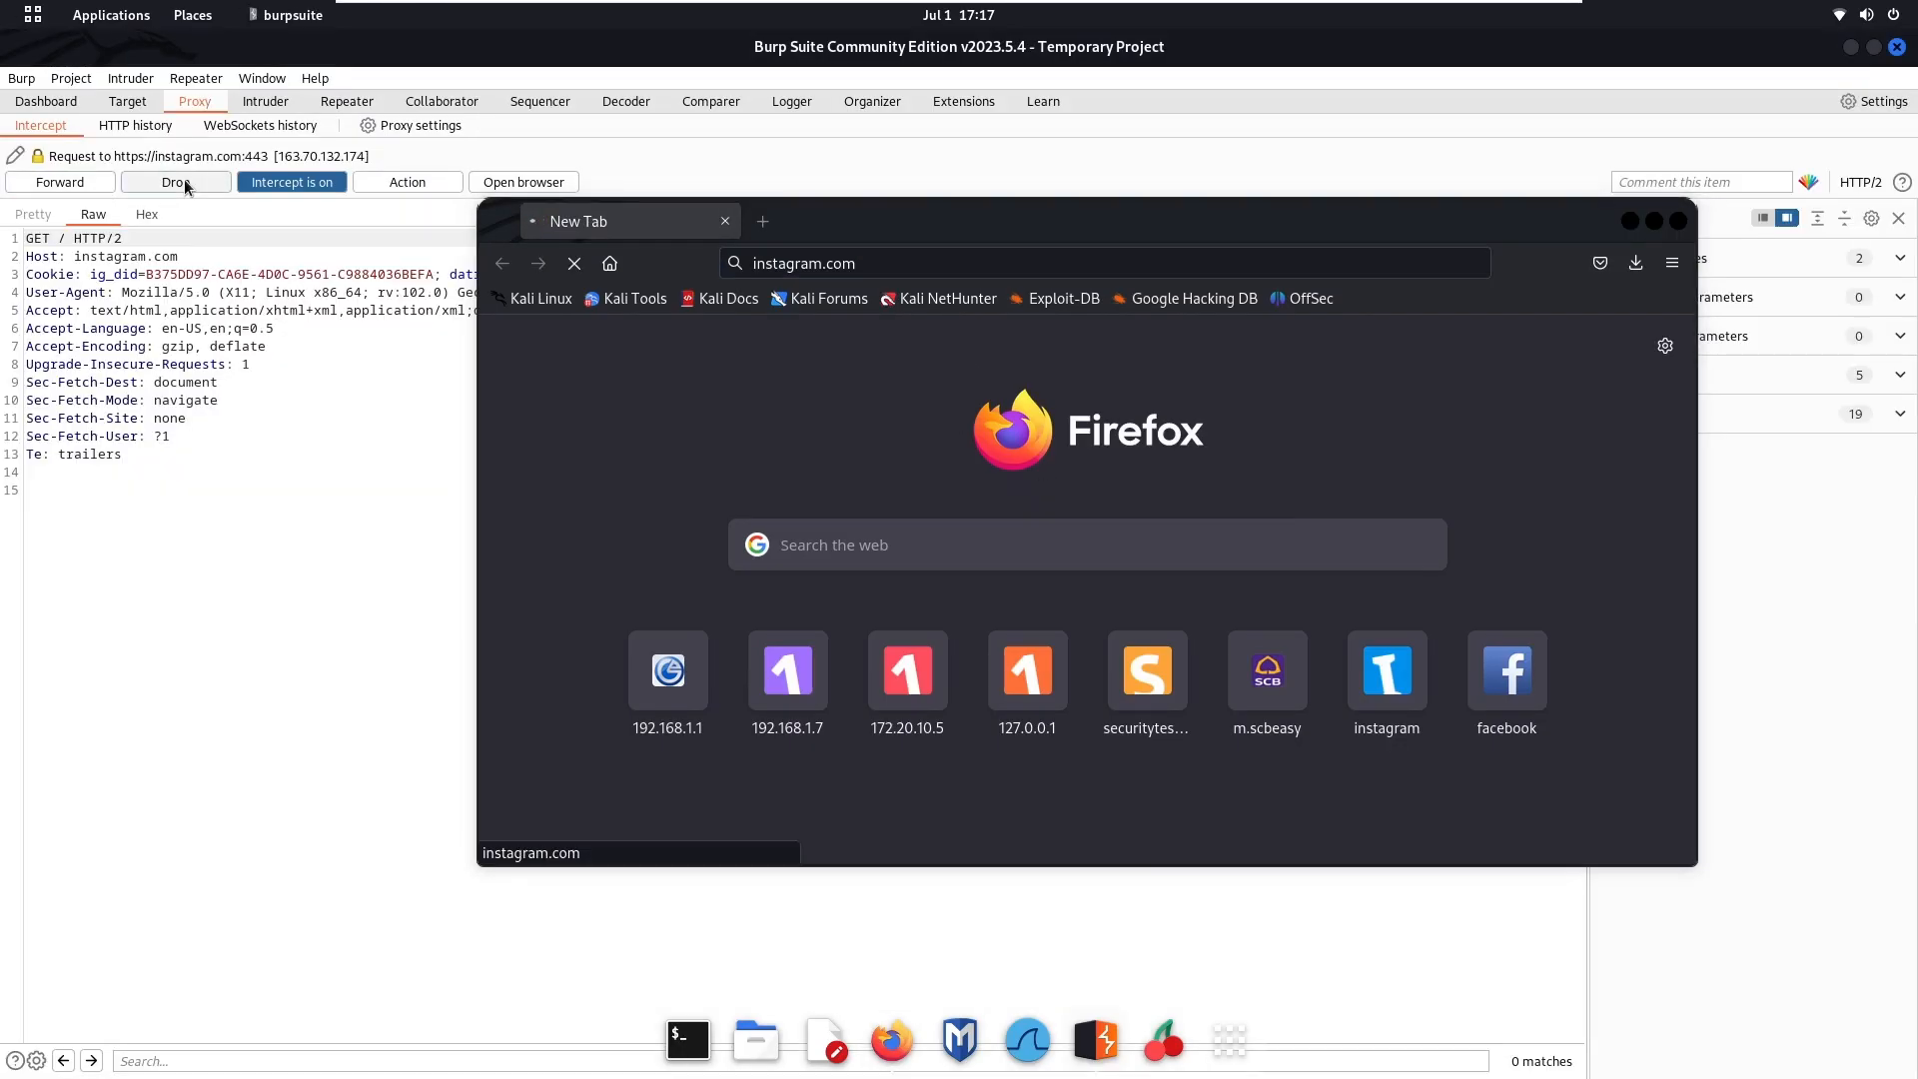
{"action": "left_click", "coordinate": [182, 252]}
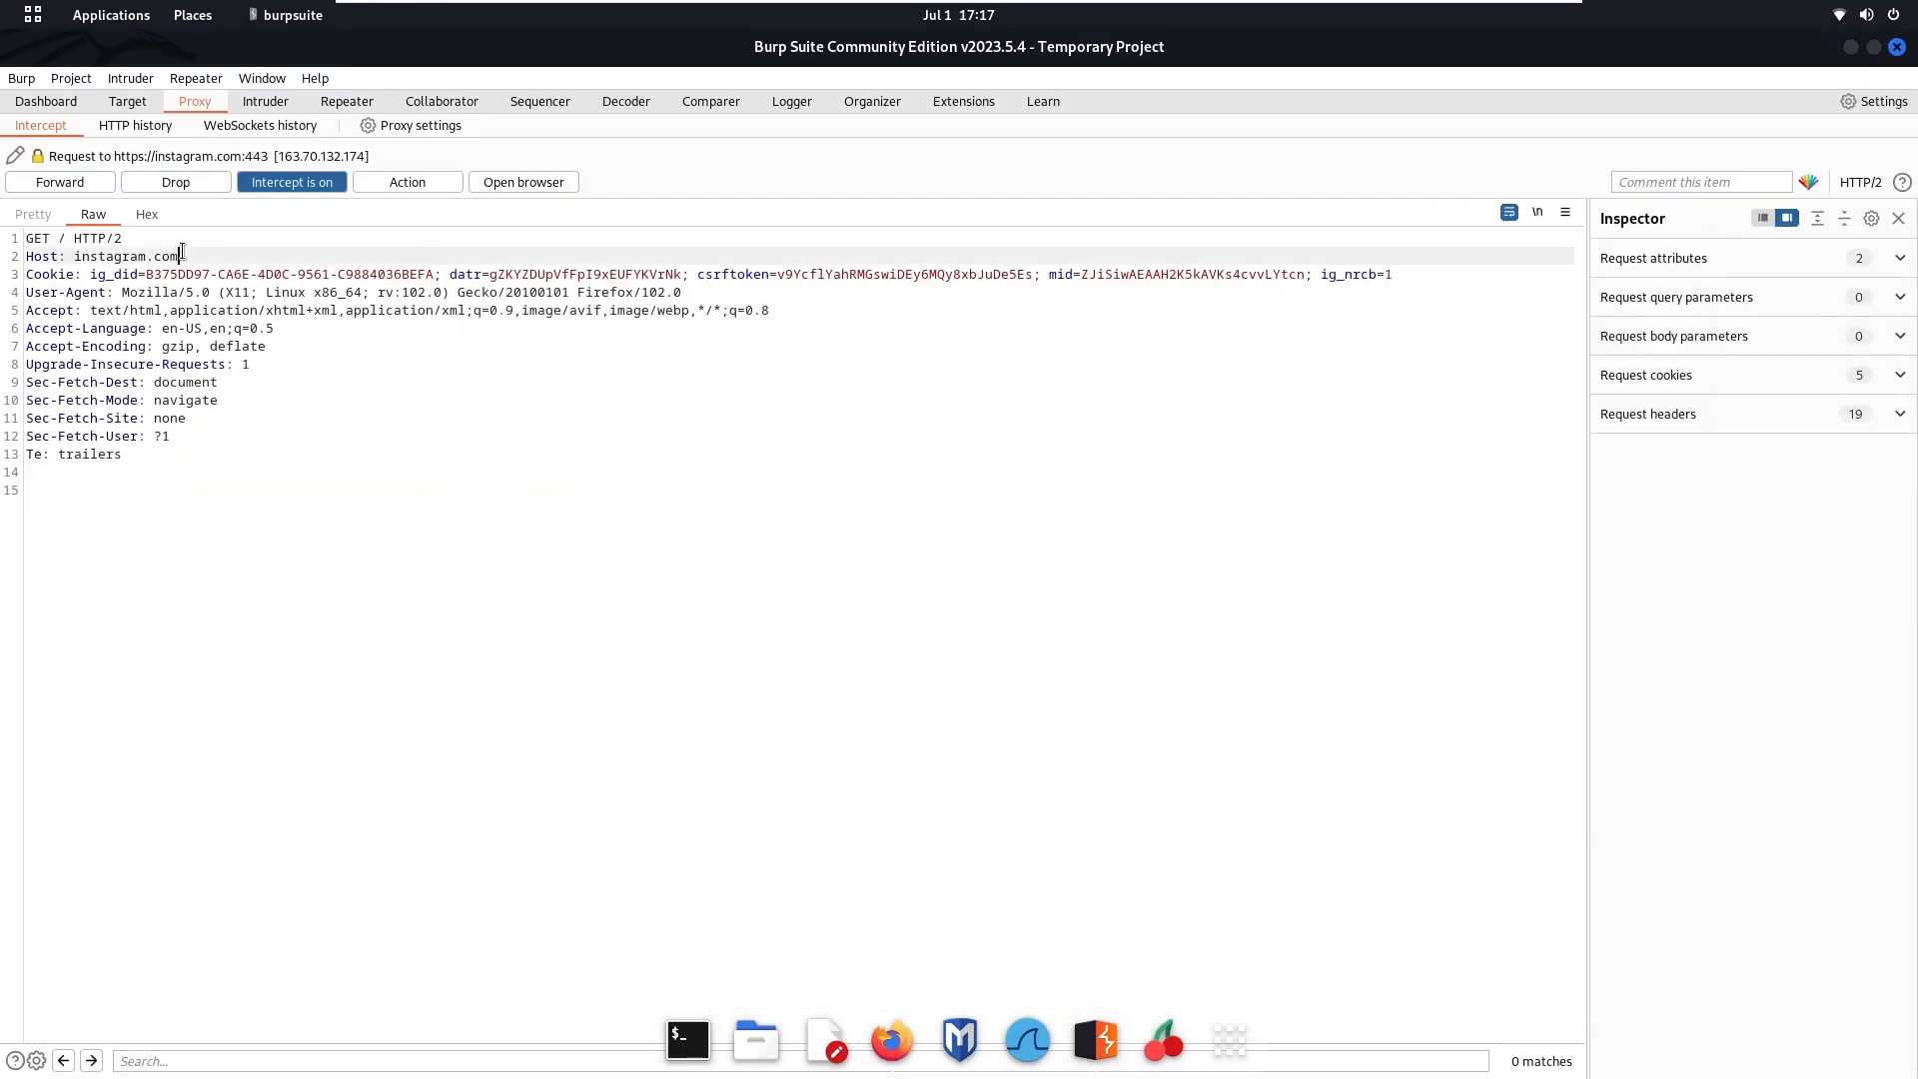
{"action": "left_click", "coordinate": [186, 179]}
{"action": "key", "text": "super"}
{"action": "left_click", "coordinate": [1307, 547]}
{"action": "left_click", "coordinate": [865, 263]}
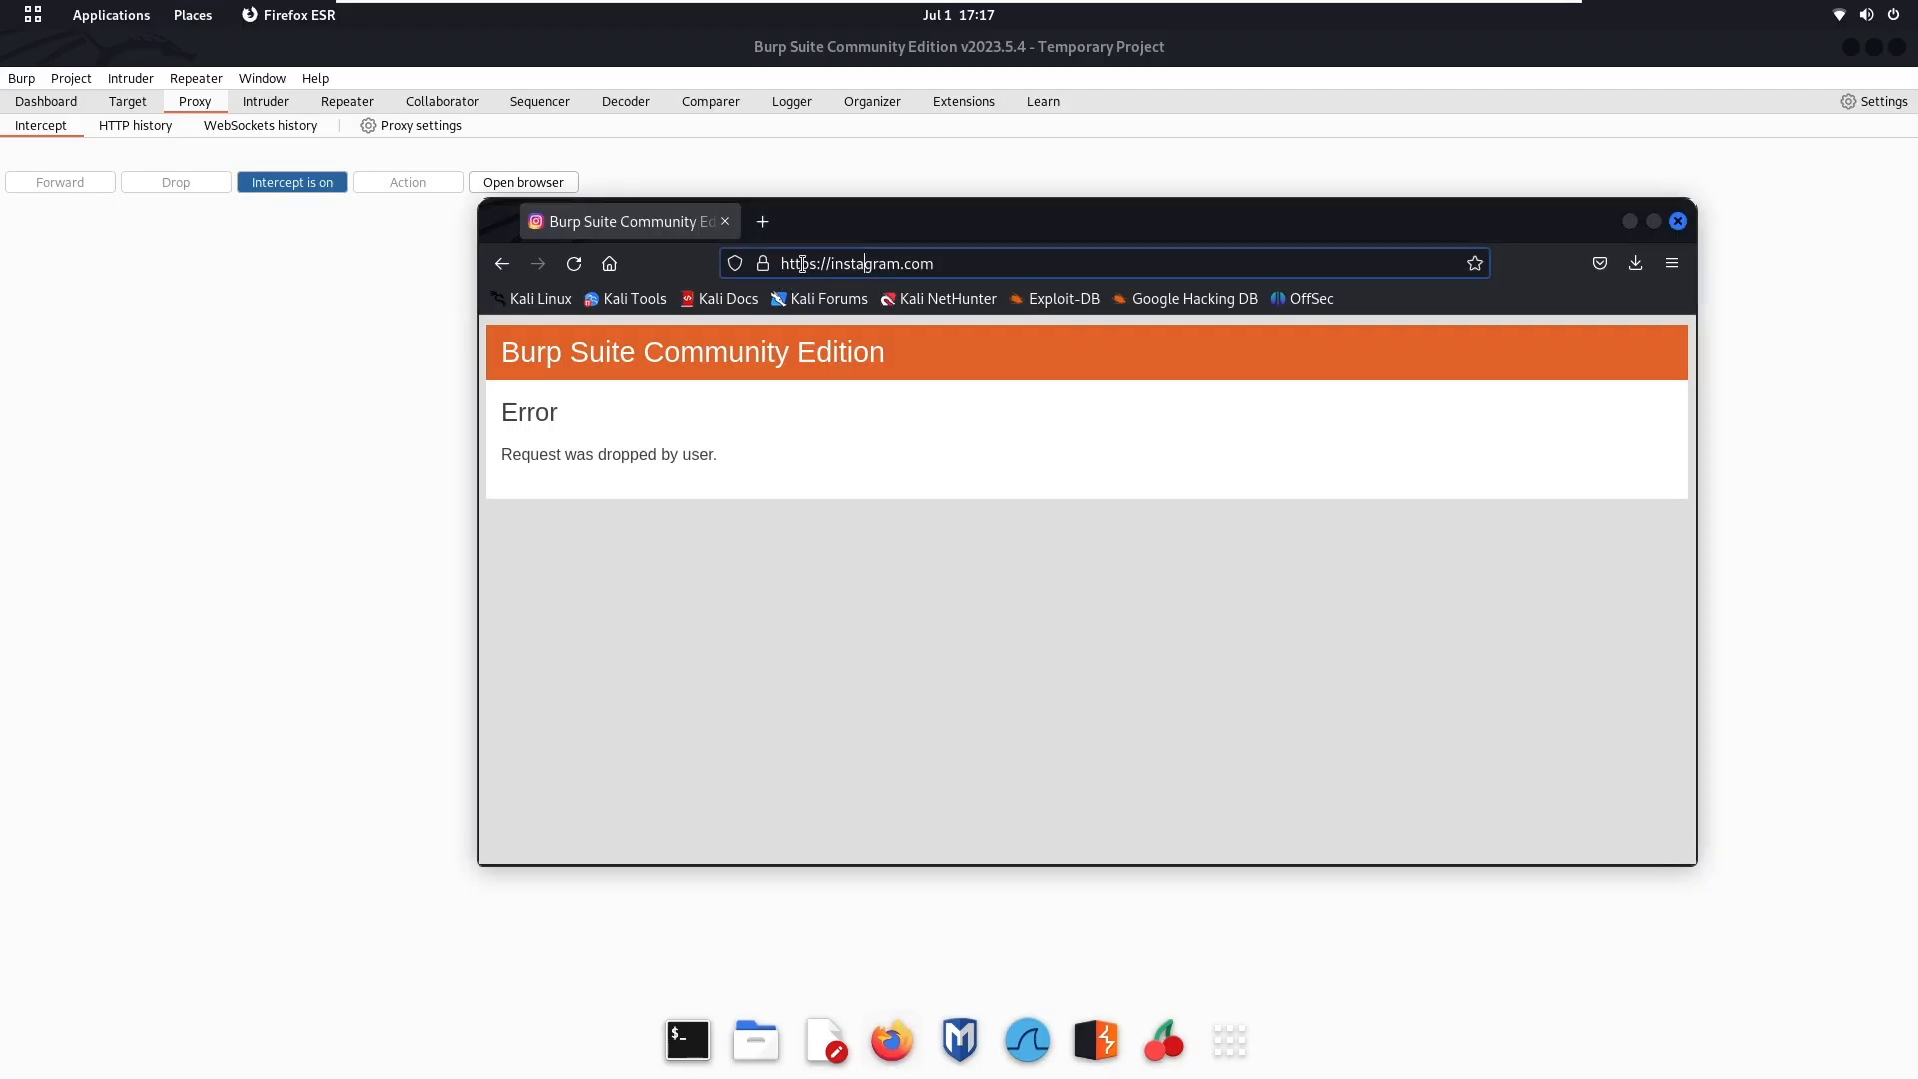
{"action": "left_click", "coordinate": [1014, 263]}
{"action": "left_click", "coordinate": [1019, 261]}
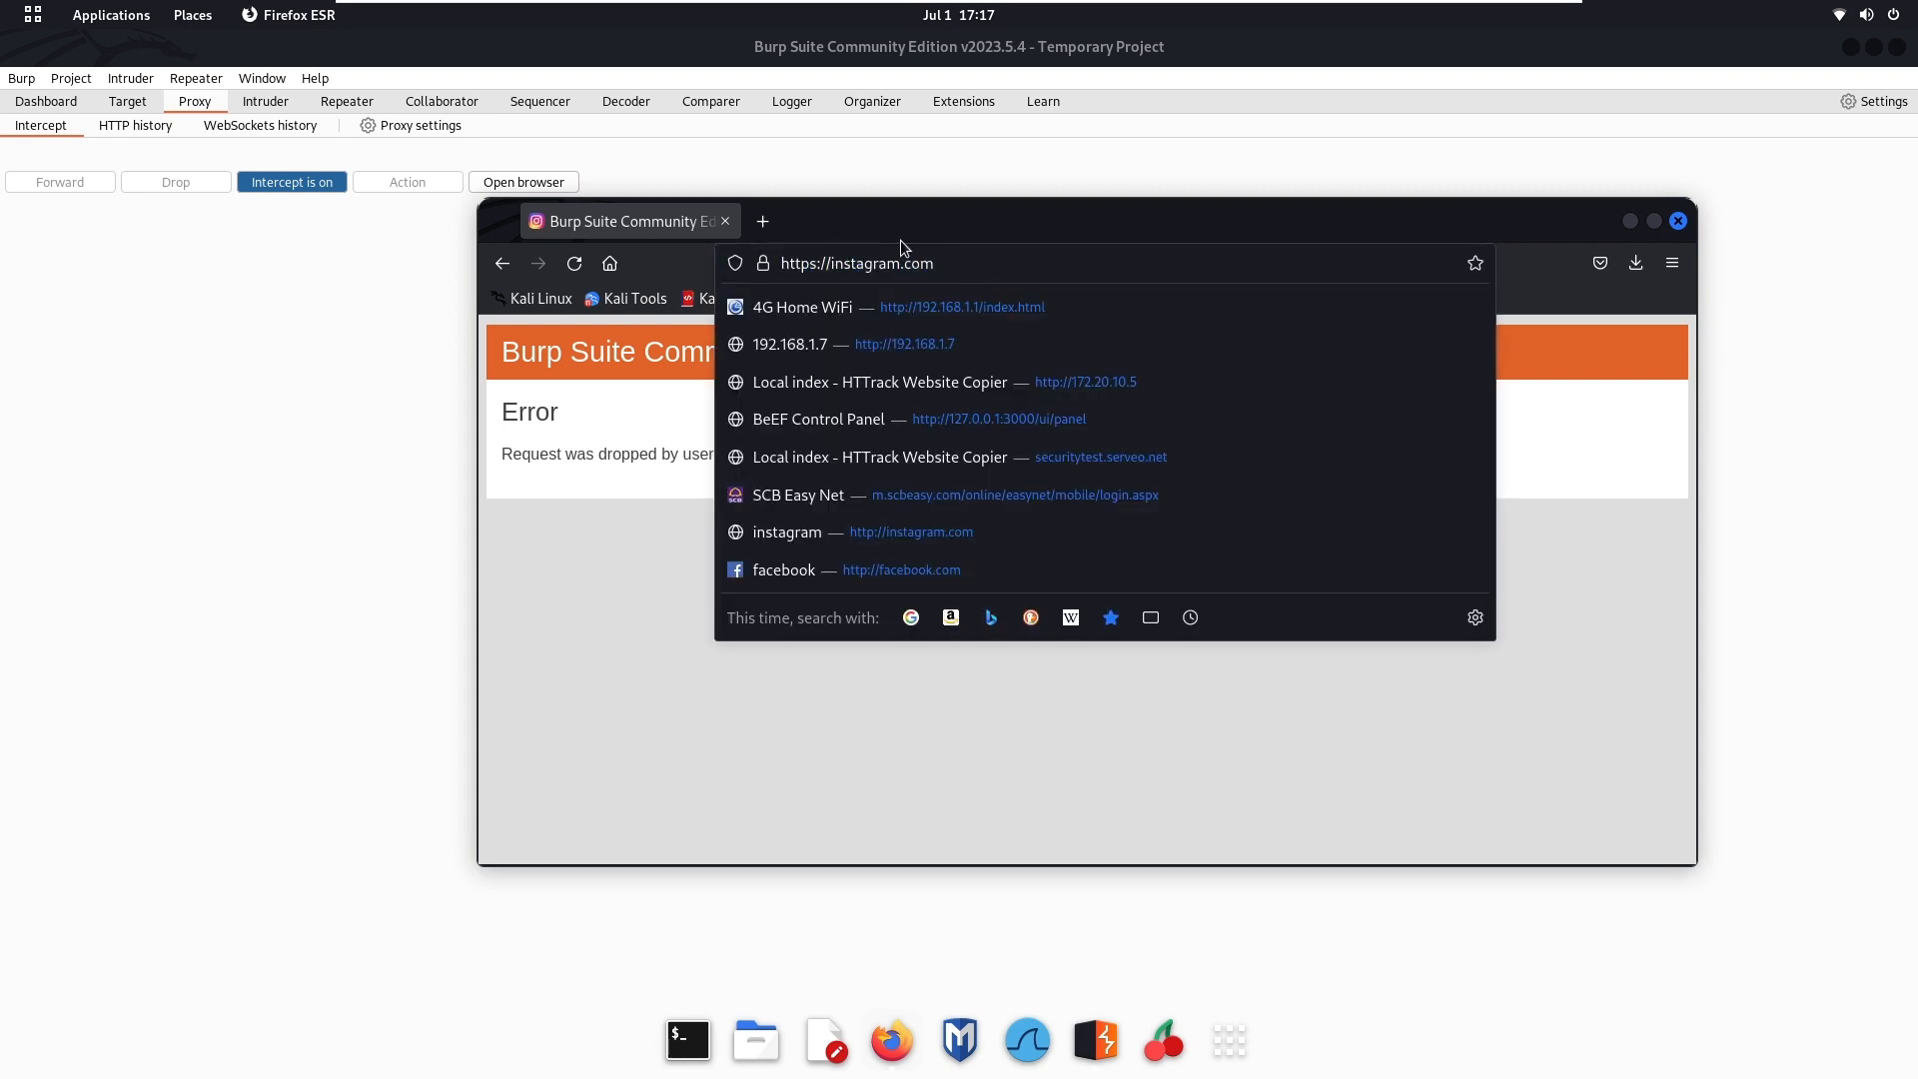
{"action": "left_click", "coordinate": [287, 240]}
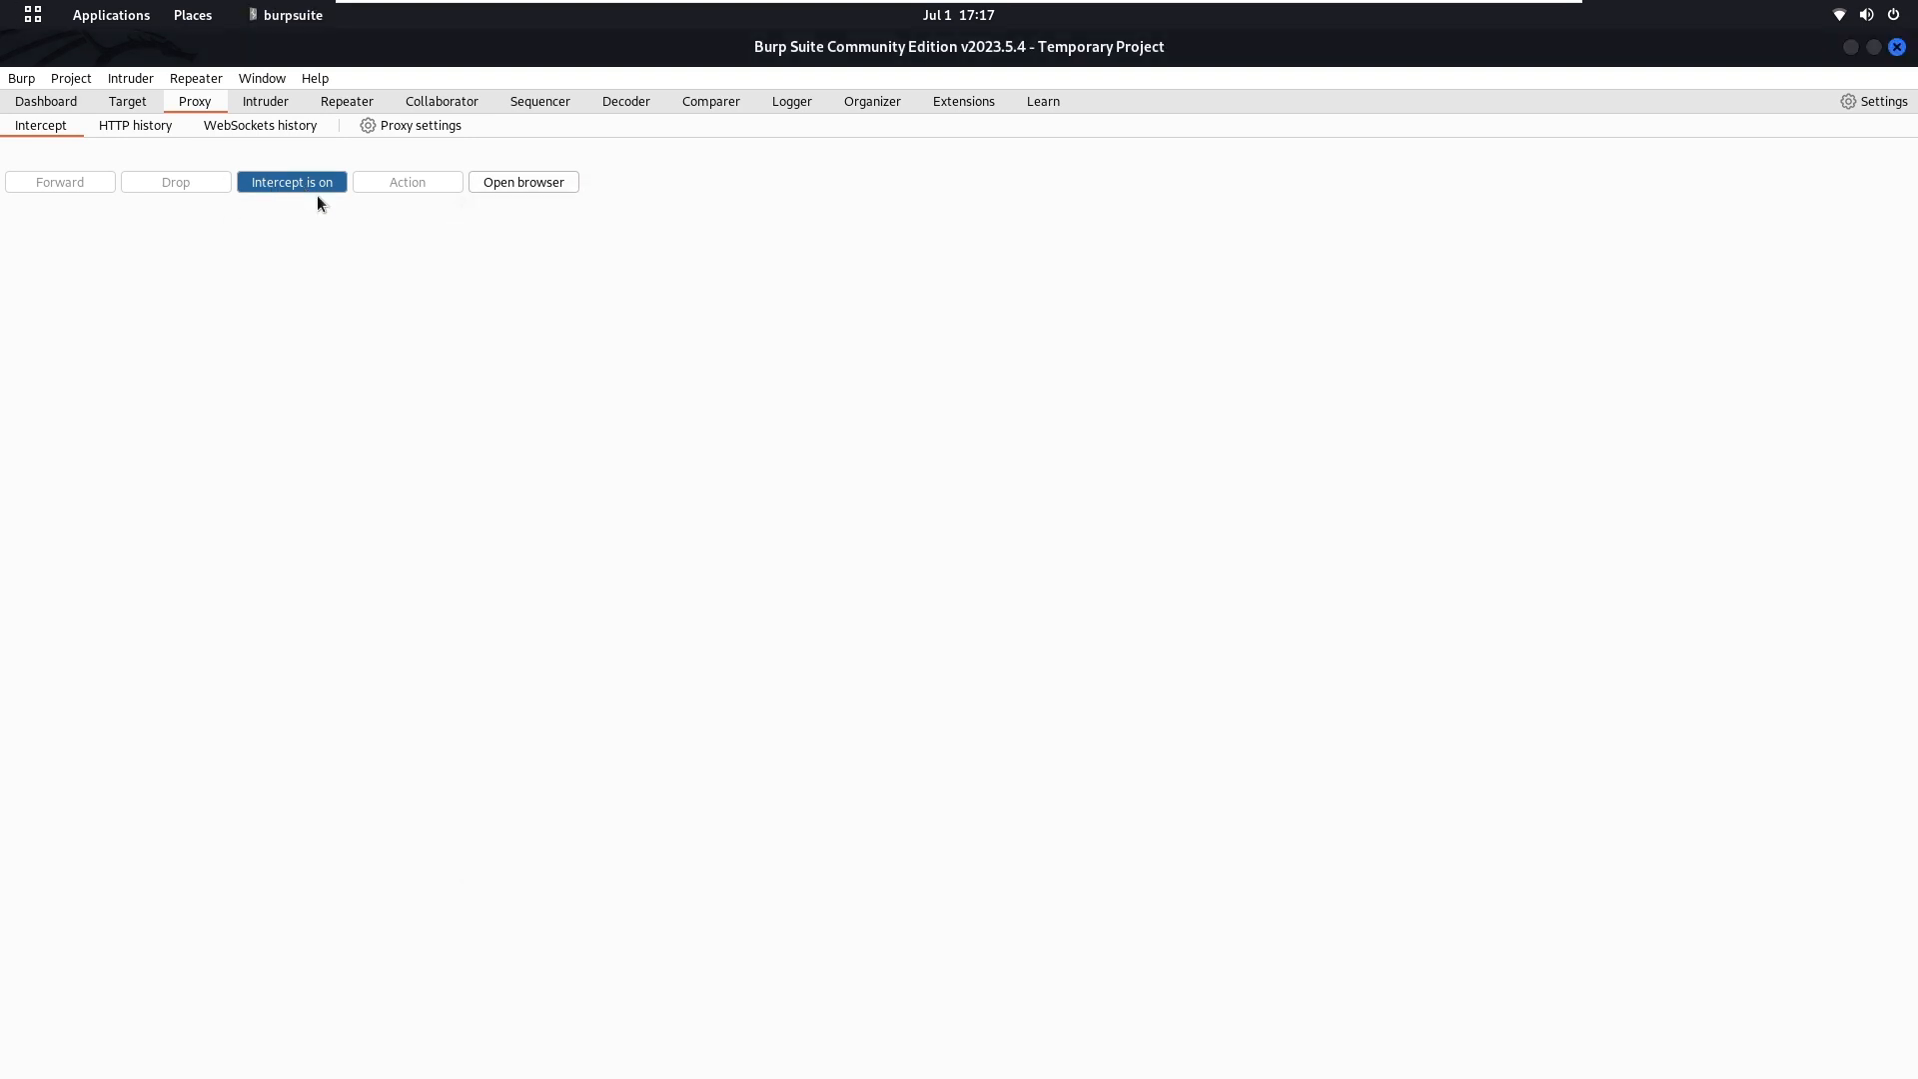
{"action": "key", "text": "super"}
{"action": "left_click", "coordinate": [1103, 492]}
{"action": "key", "text": "Return"}
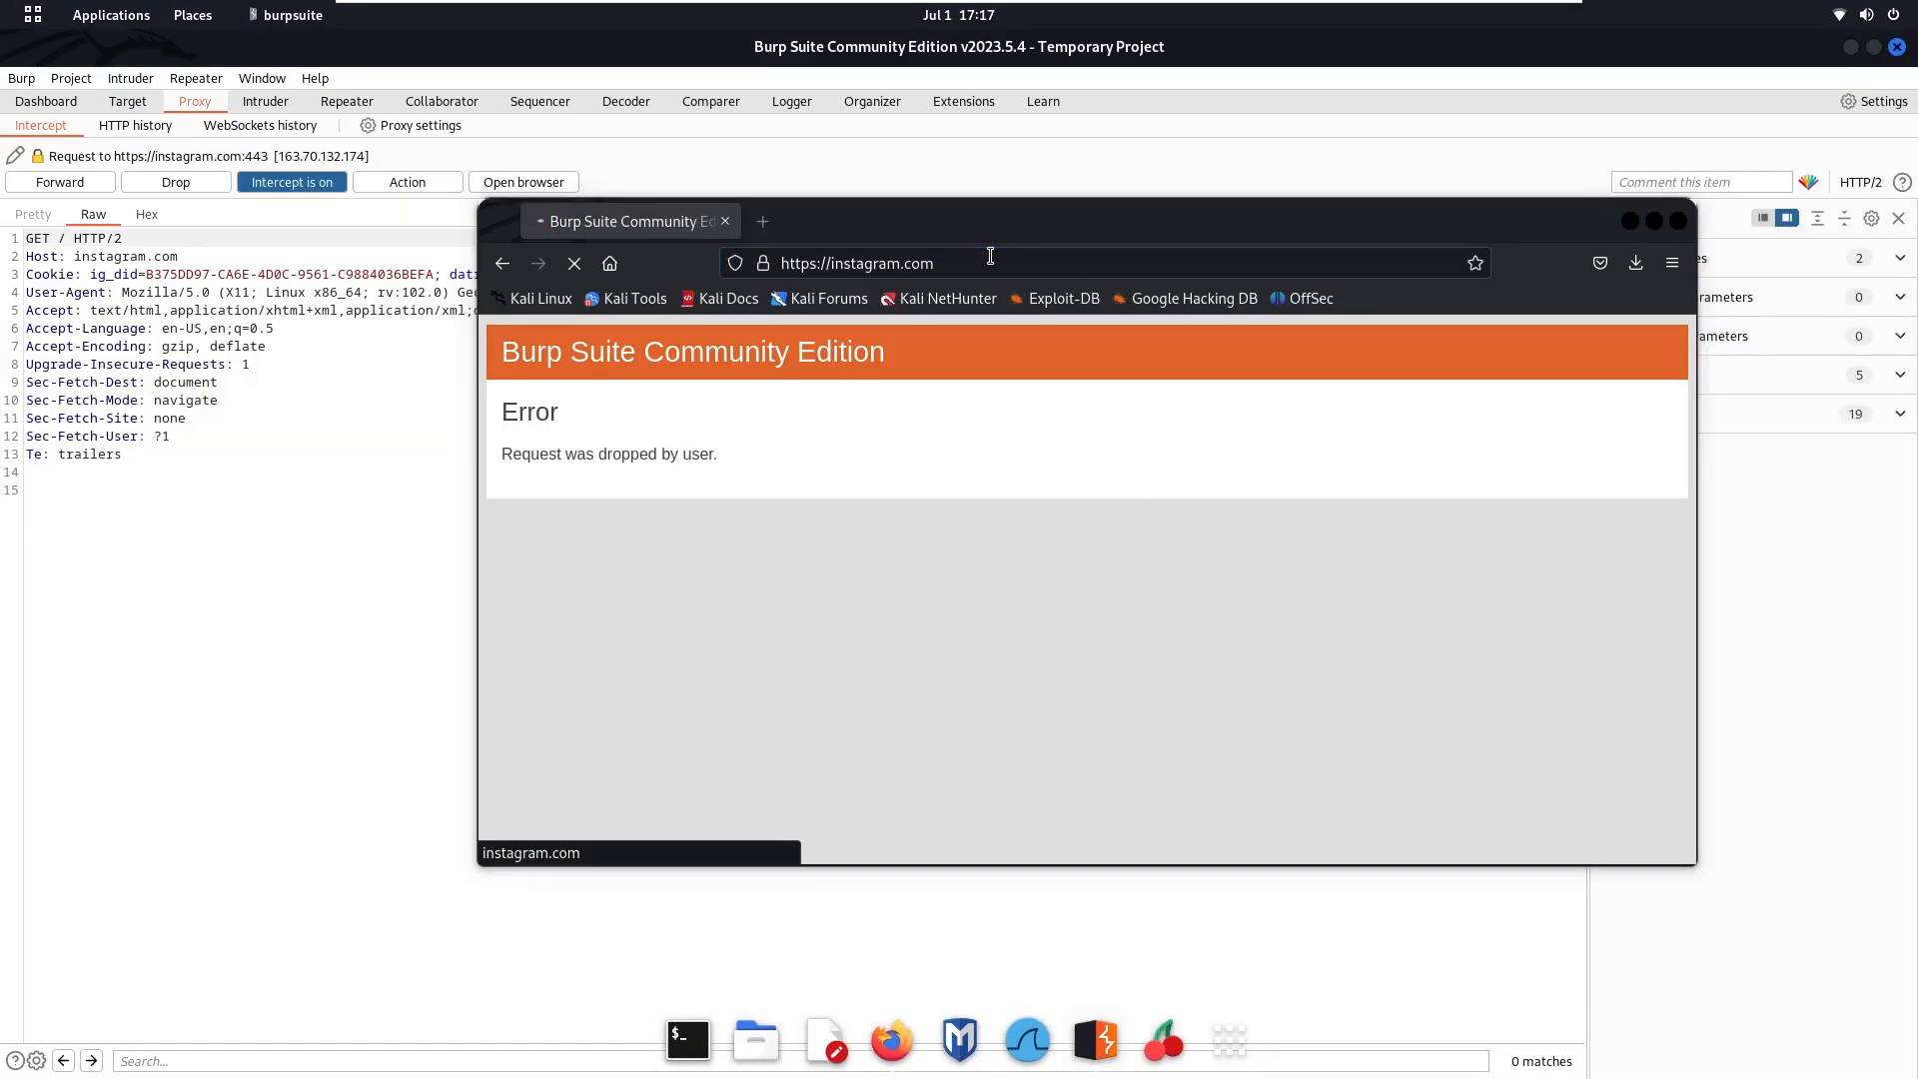
Send the intercepted instagram.com request to Repeater, send it there and check the proxy's interception state
{"action": "left_click", "coordinate": [228, 347]}
{"action": "right_click", "coordinate": [402, 348]}
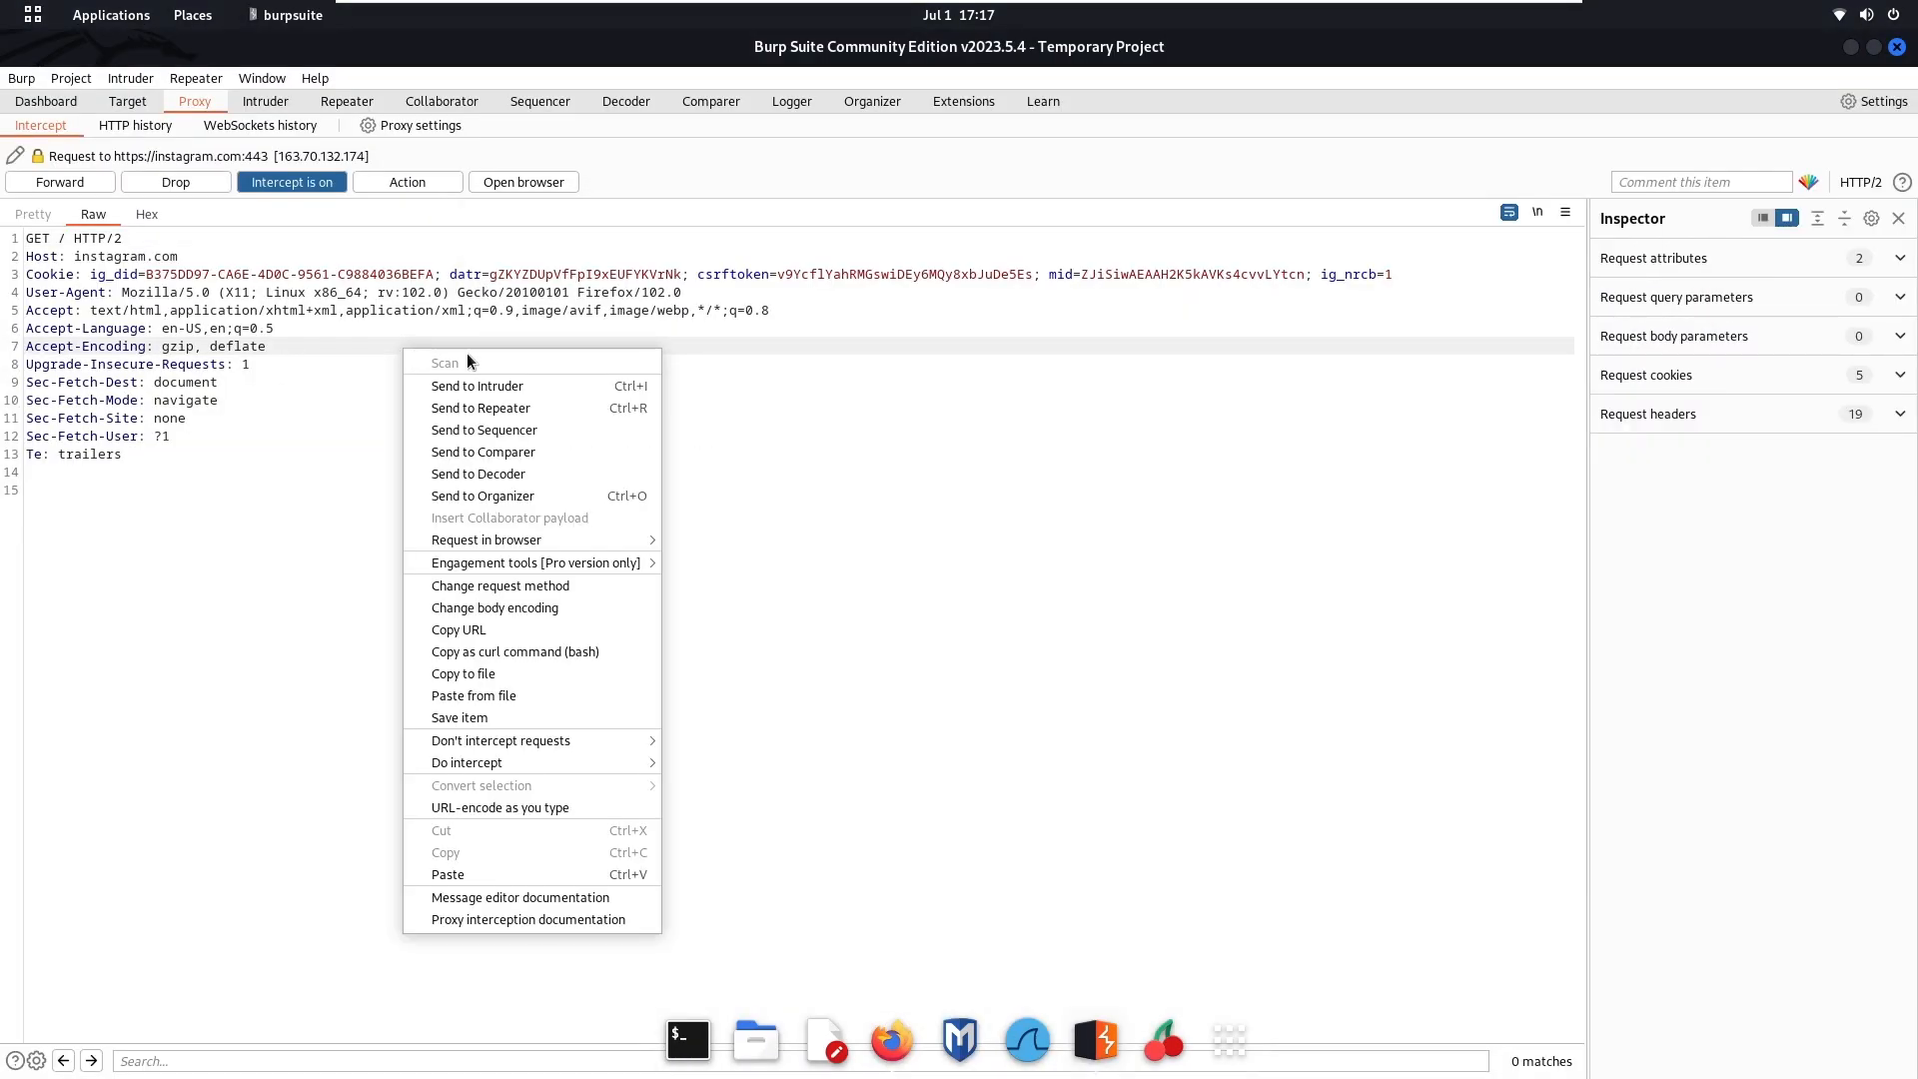
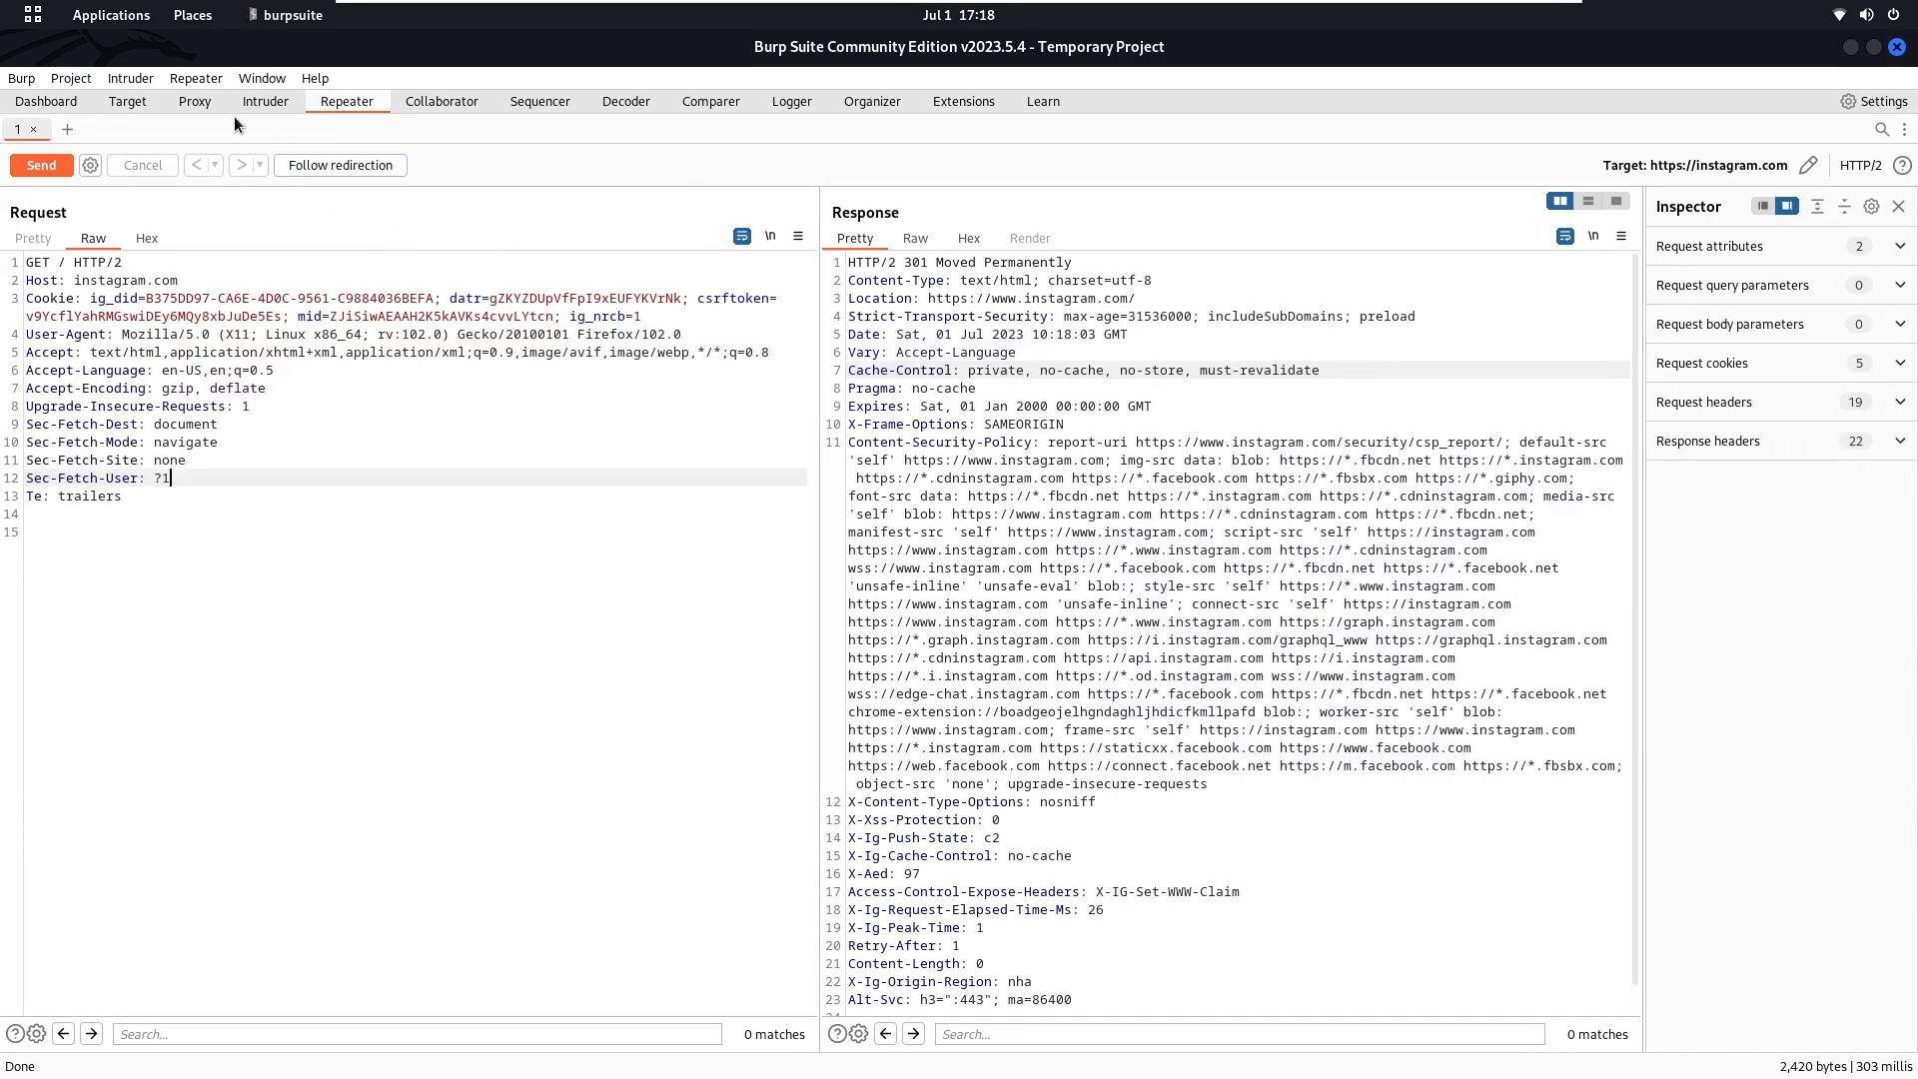
{"action": "left_click", "coordinate": [205, 103]}
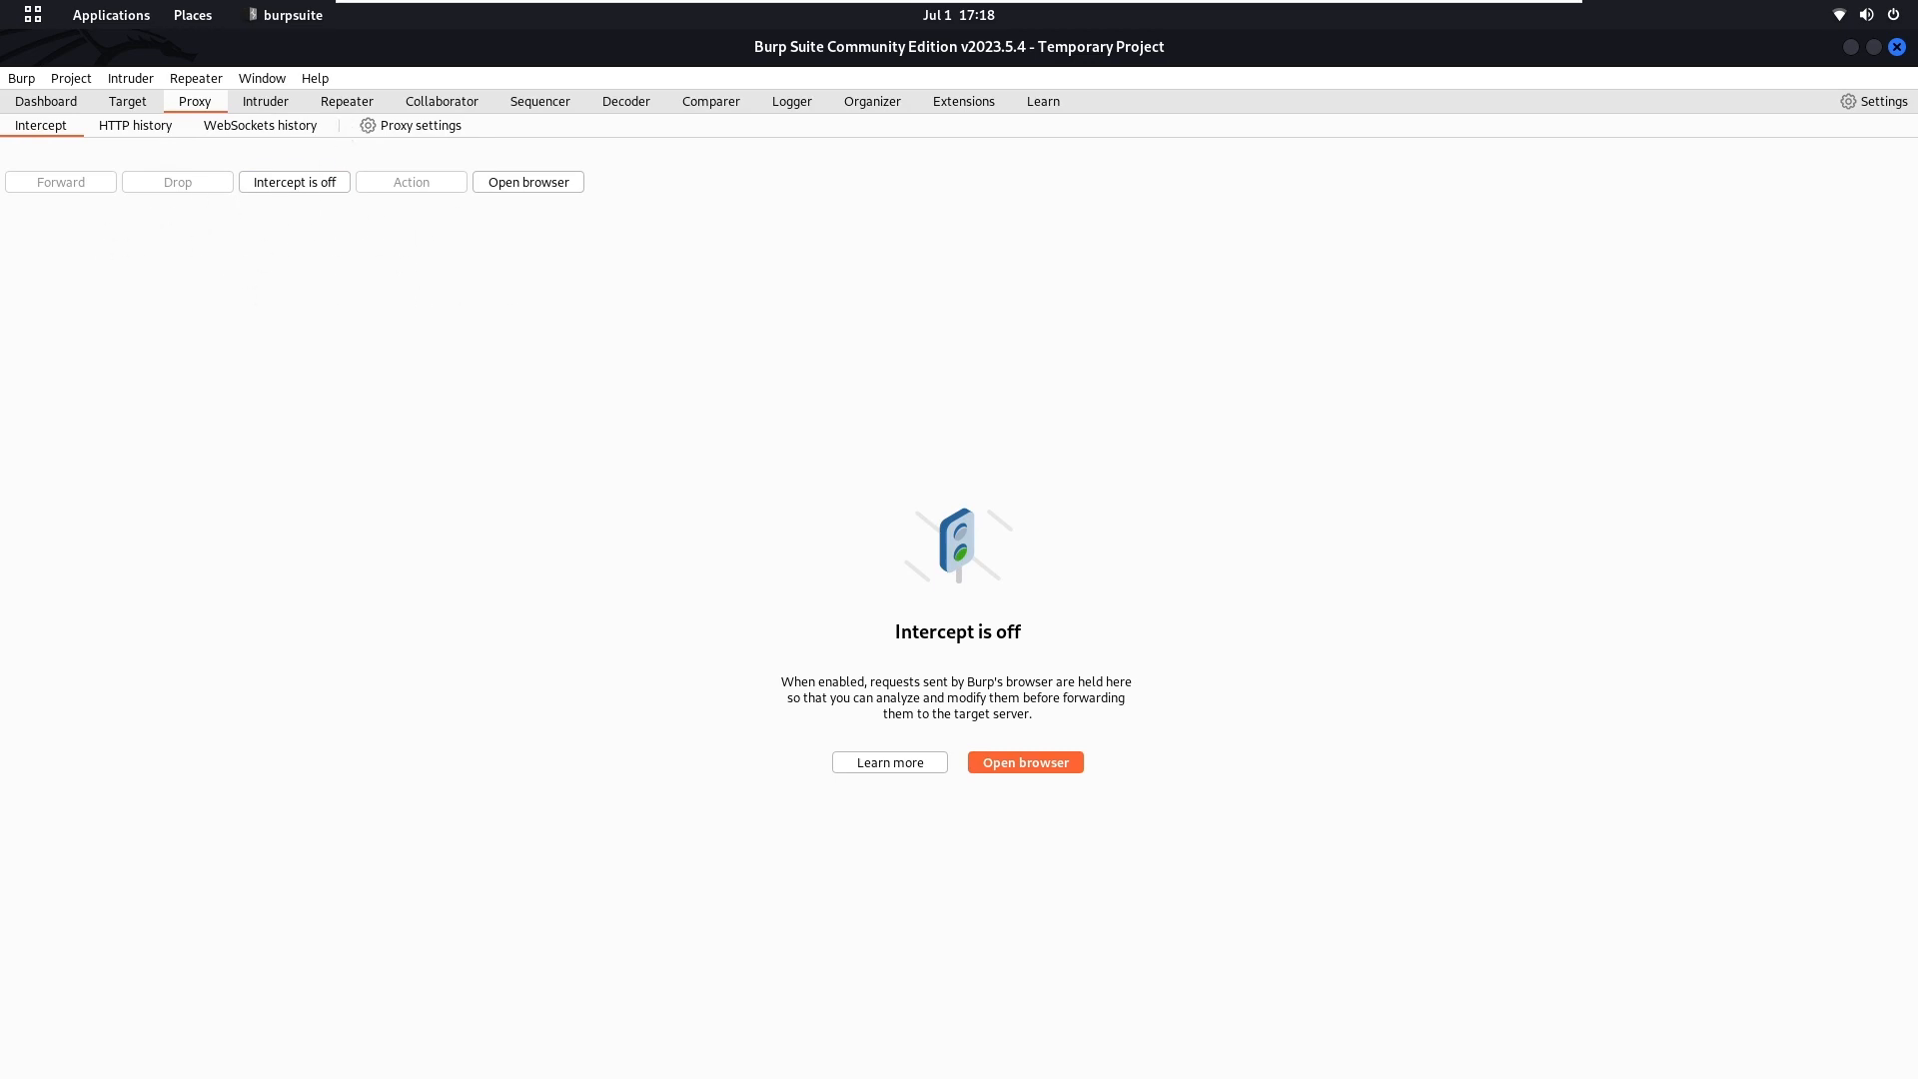
{"action": "left_click", "coordinate": [357, 105]}
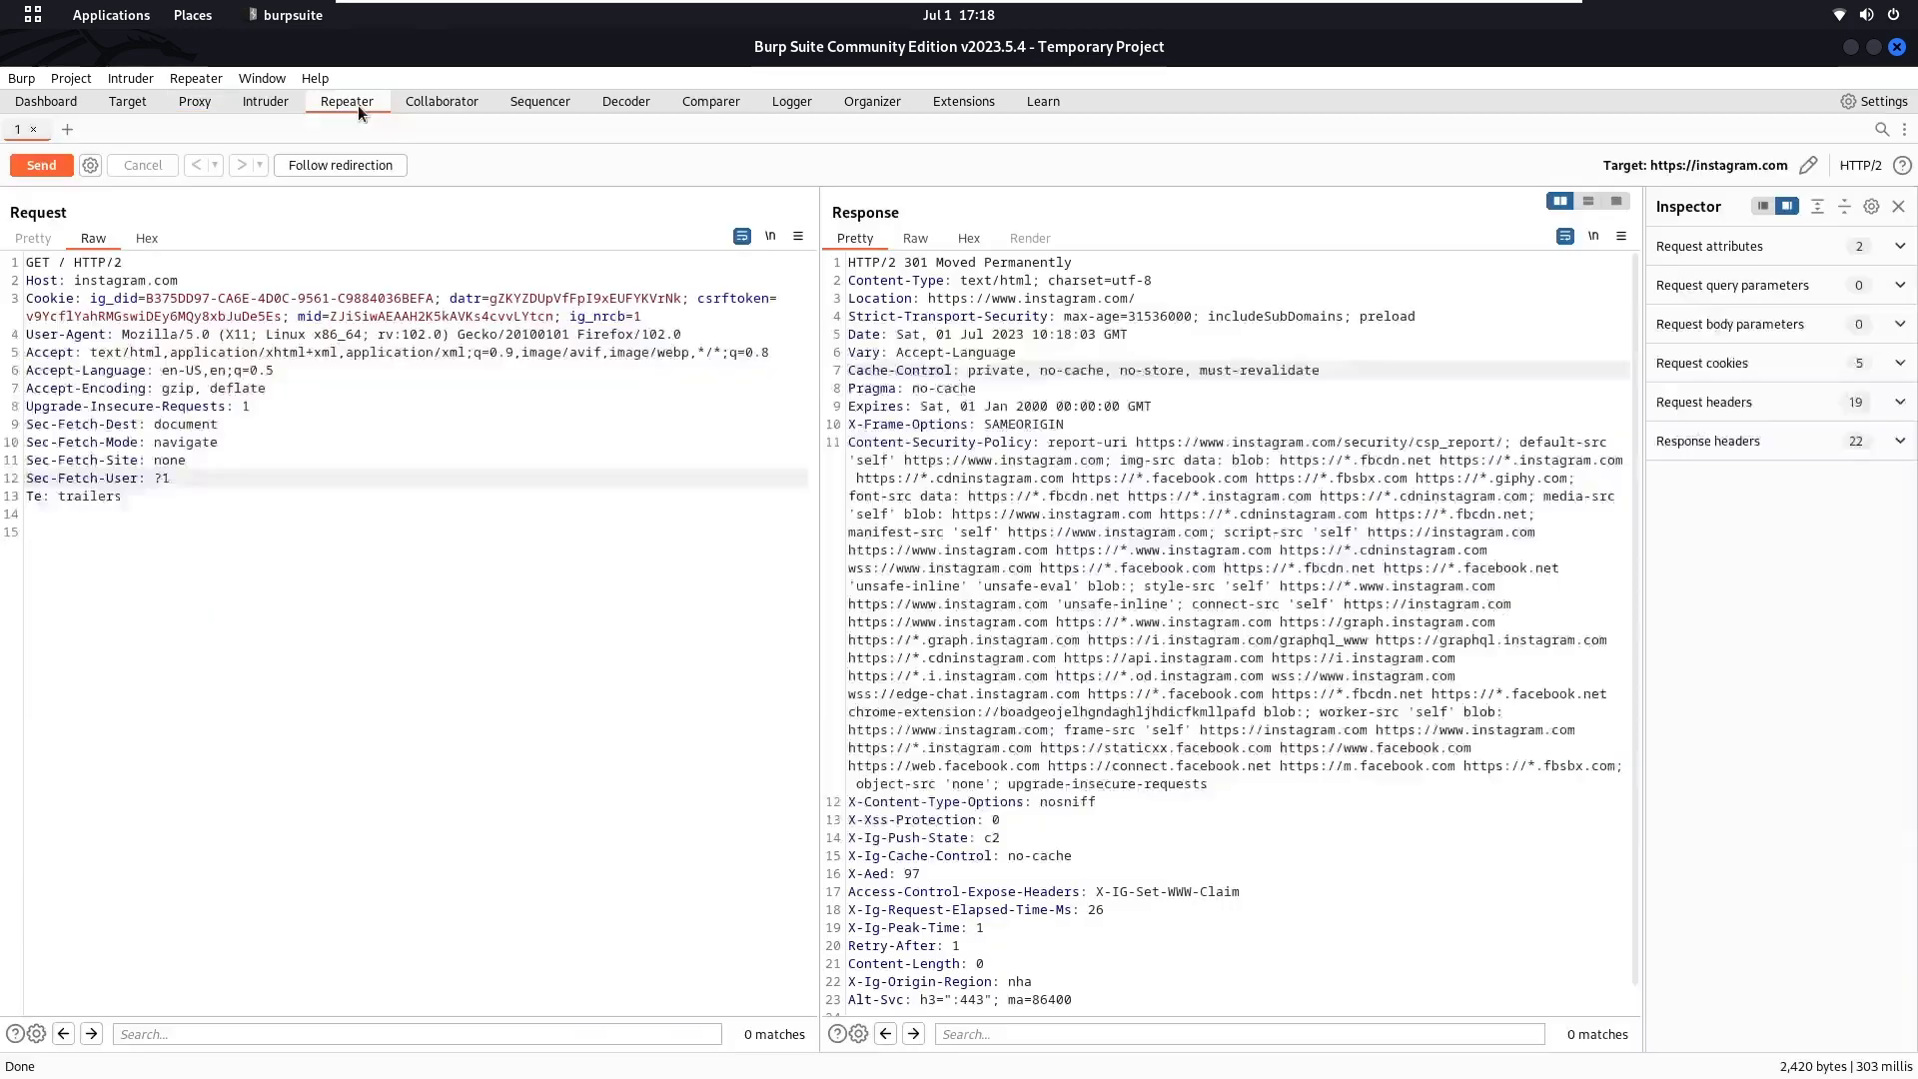
{"action": "left_click", "coordinate": [357, 166]}
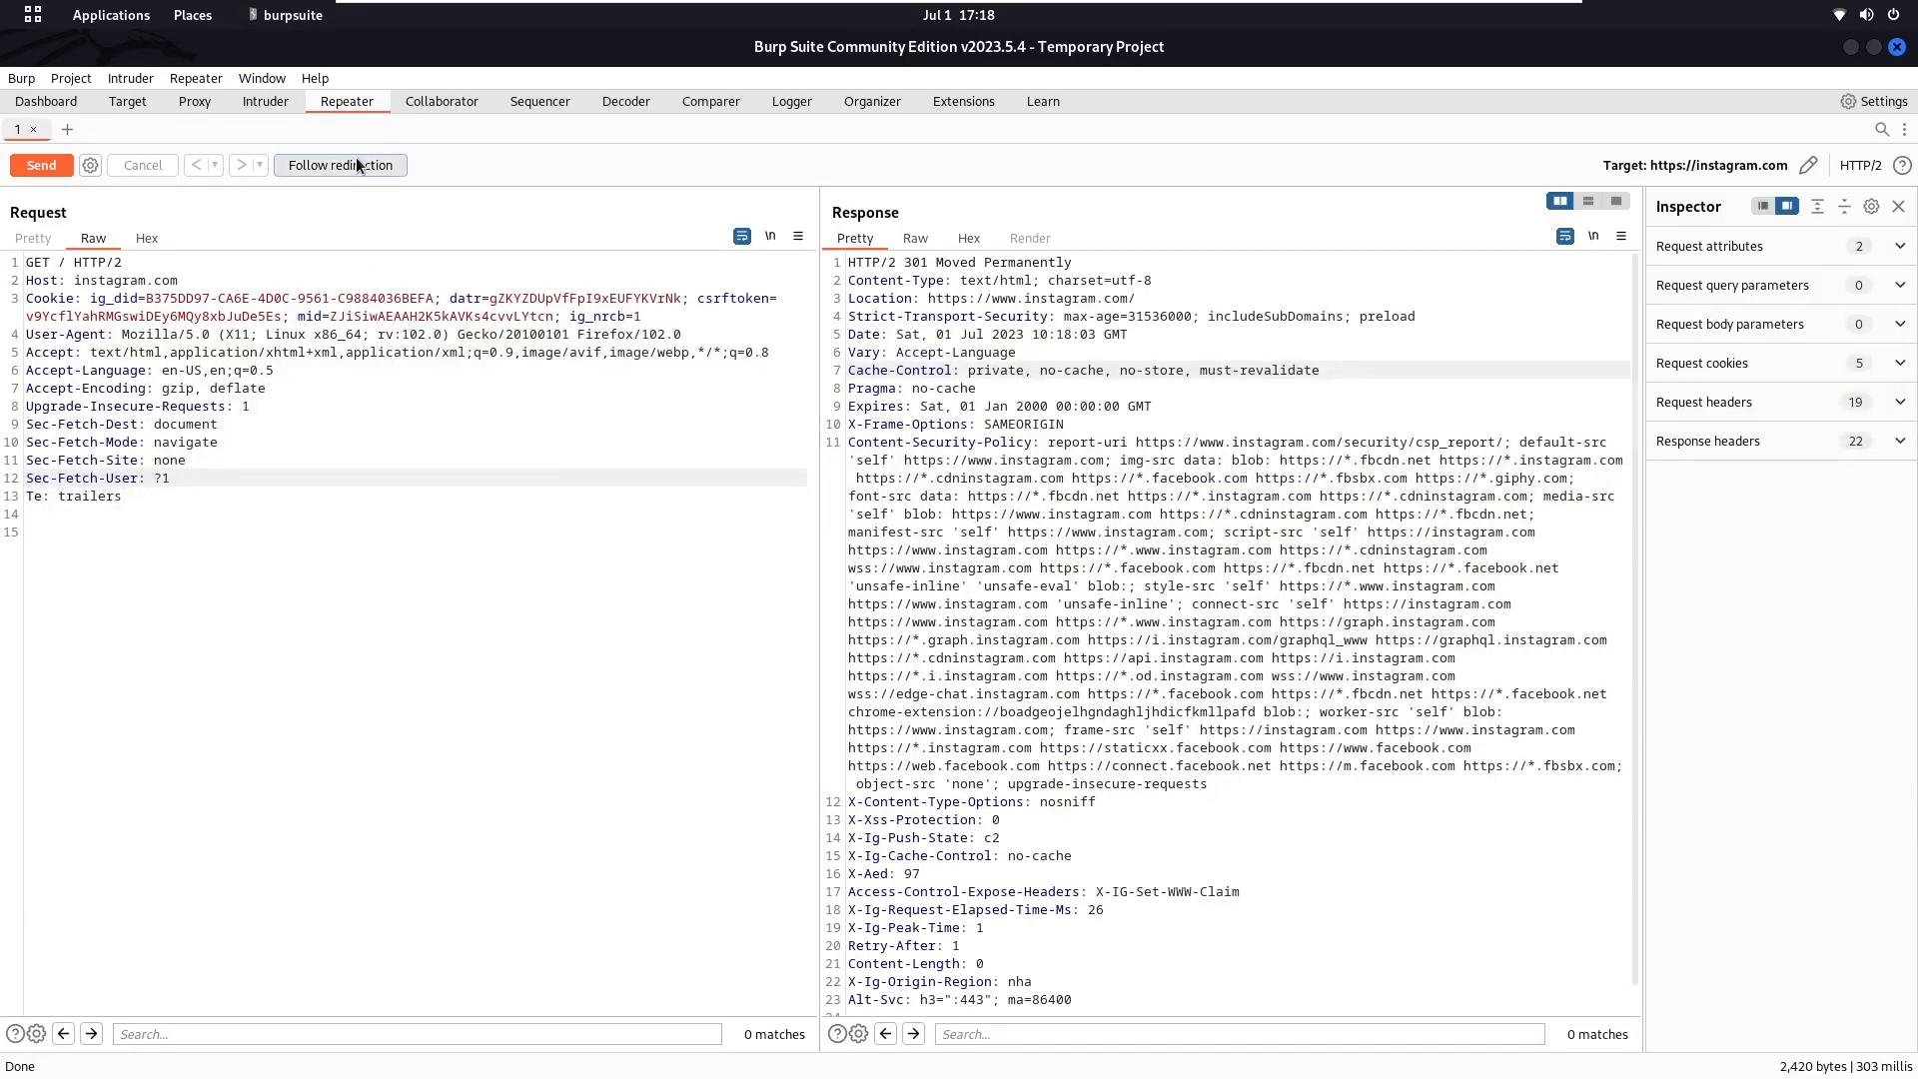
{"action": "scroll", "coordinate": [1100, 320], "scroll_direction": "down", "scroll_amount": 20}
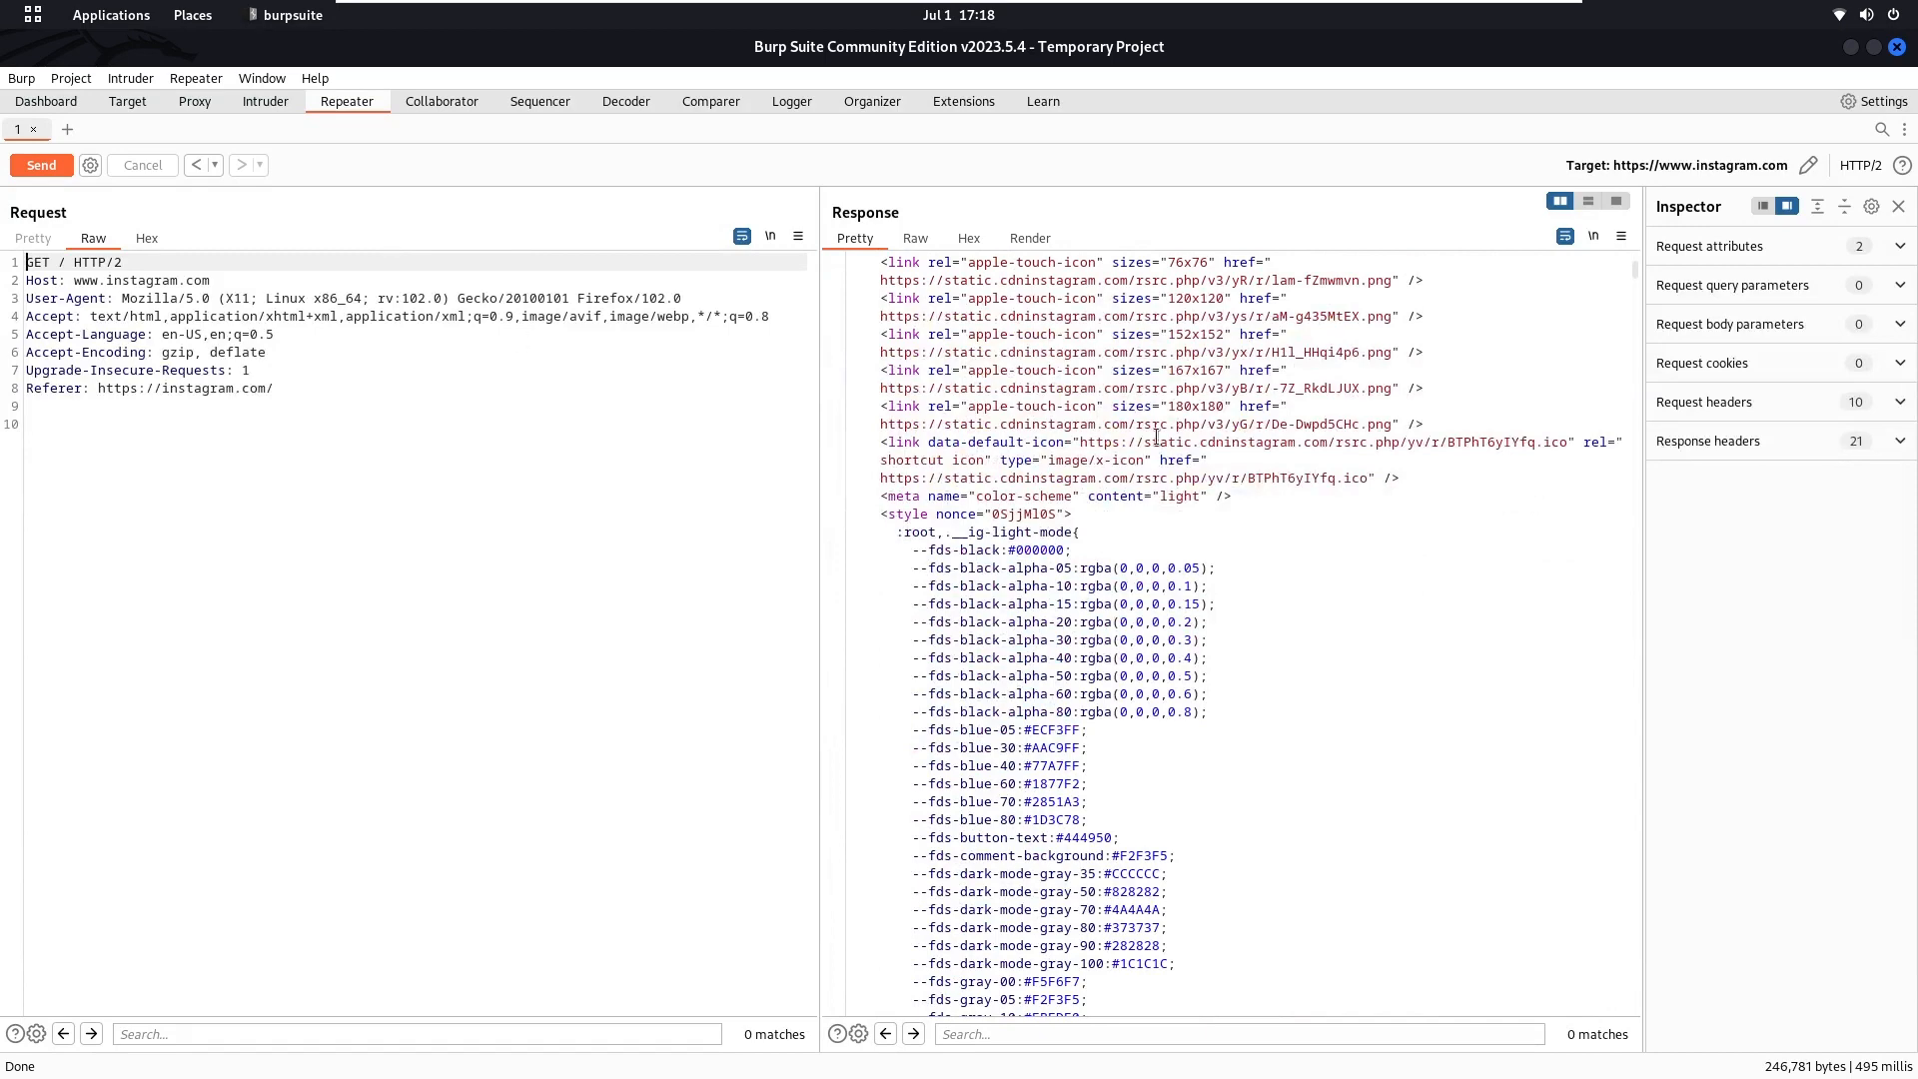
{"action": "scroll", "coordinate": [1157, 439], "scroll_direction": "up", "scroll_amount": 15}
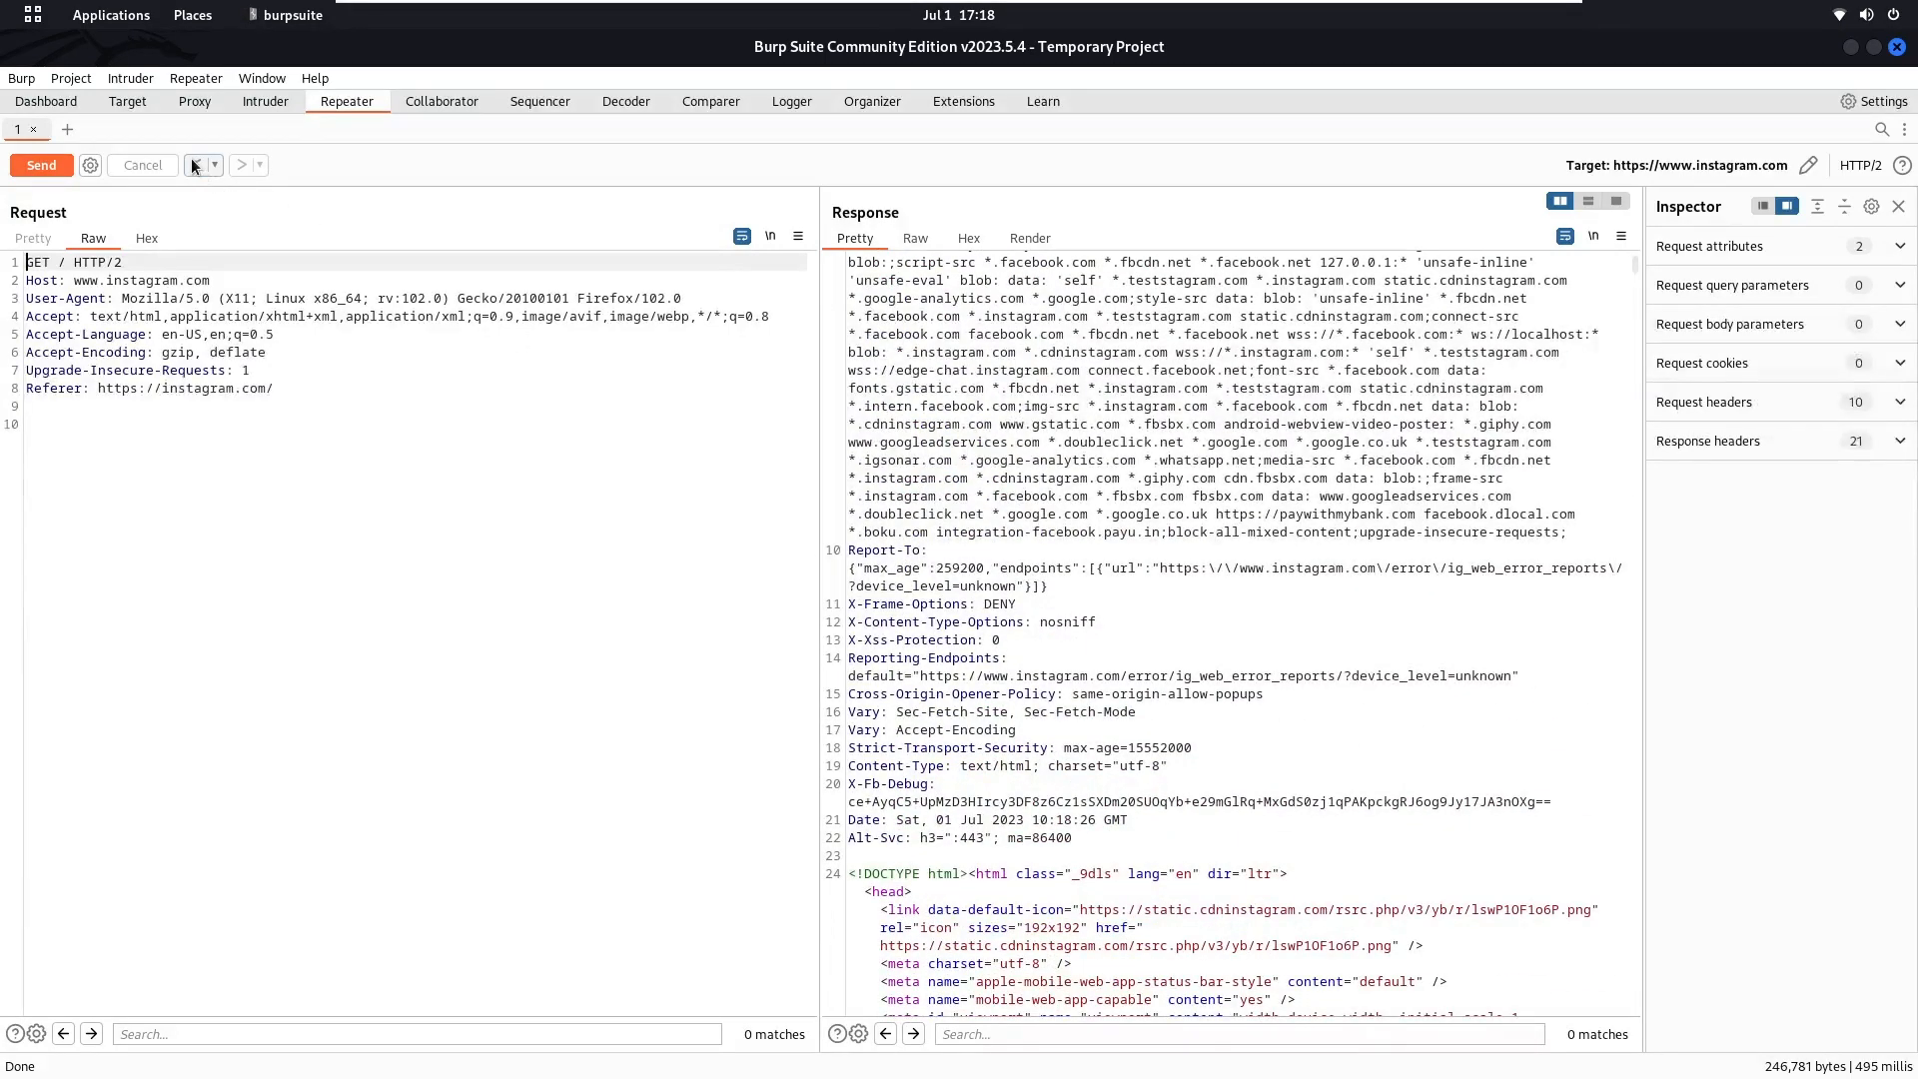
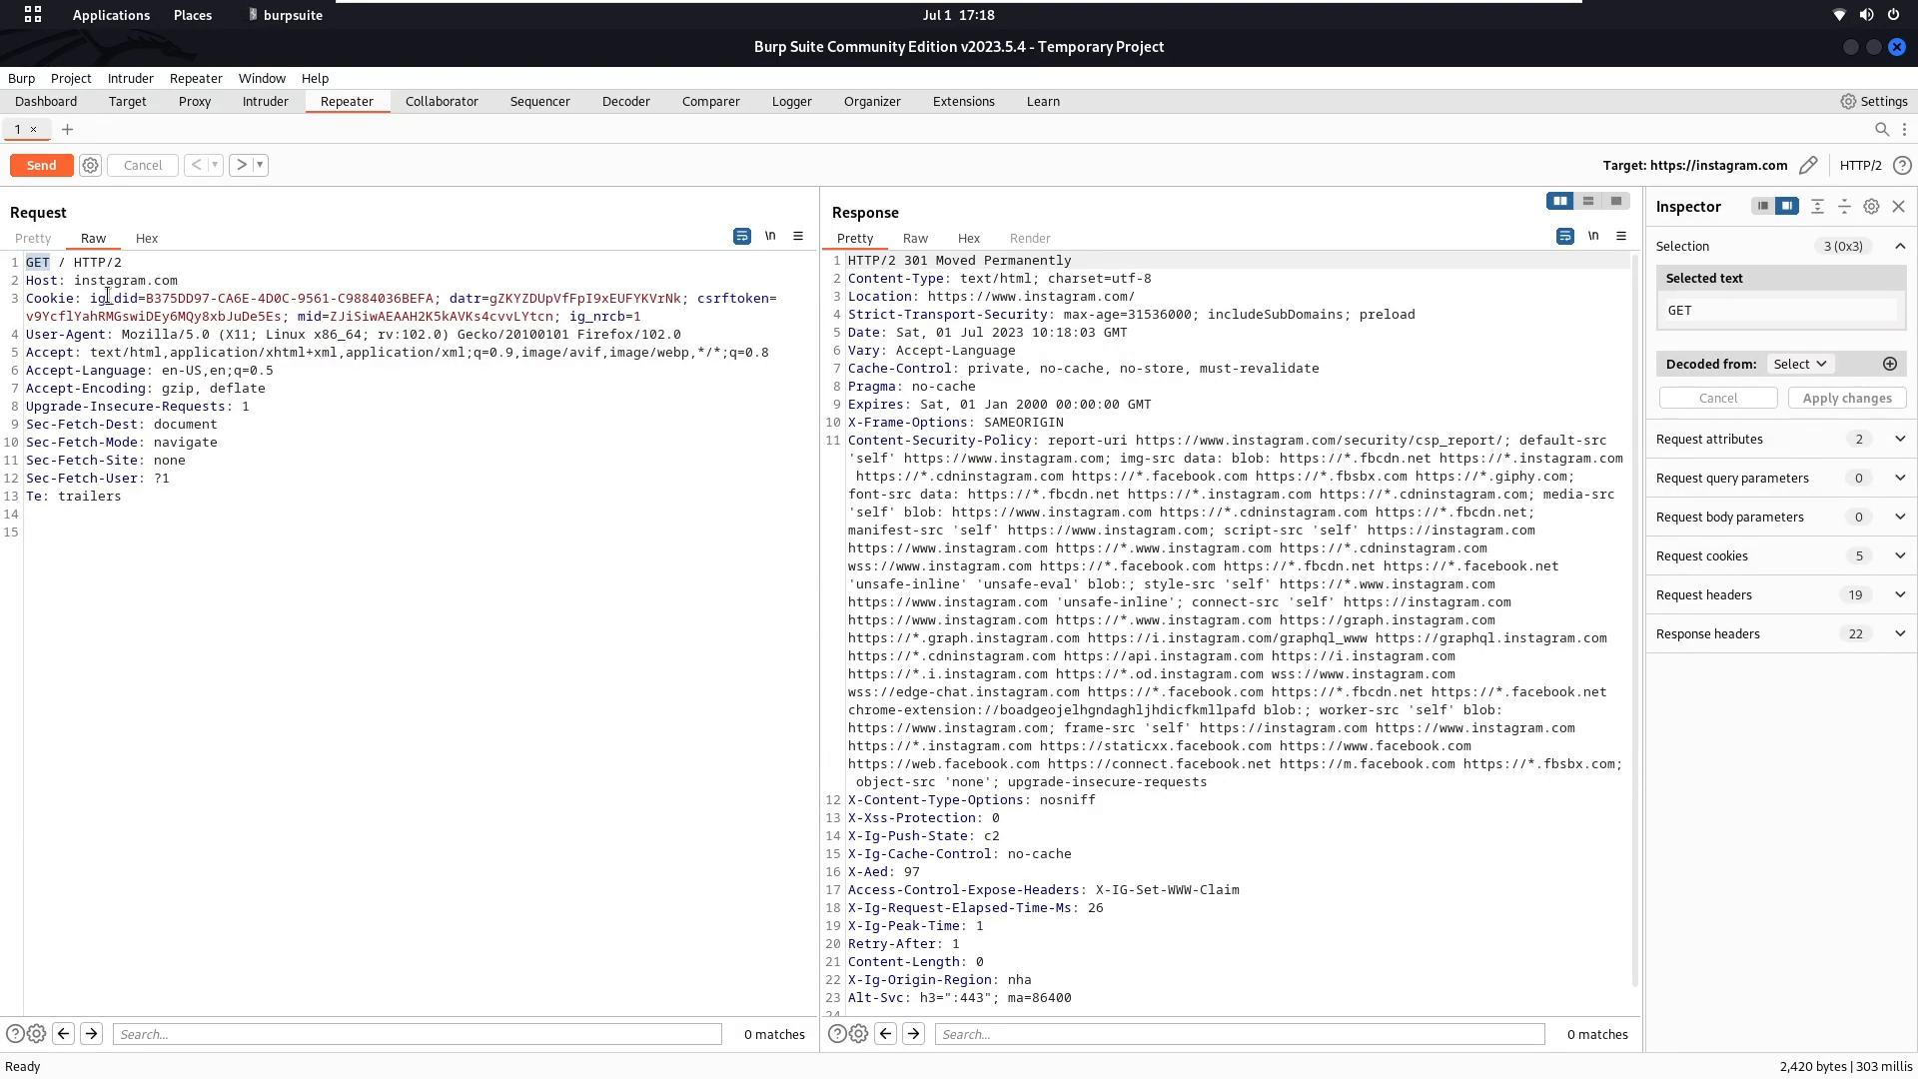
Change the instagram.com request's method to POST in Repeater, send it and review the response
{"action": "type", "text": "POST"}
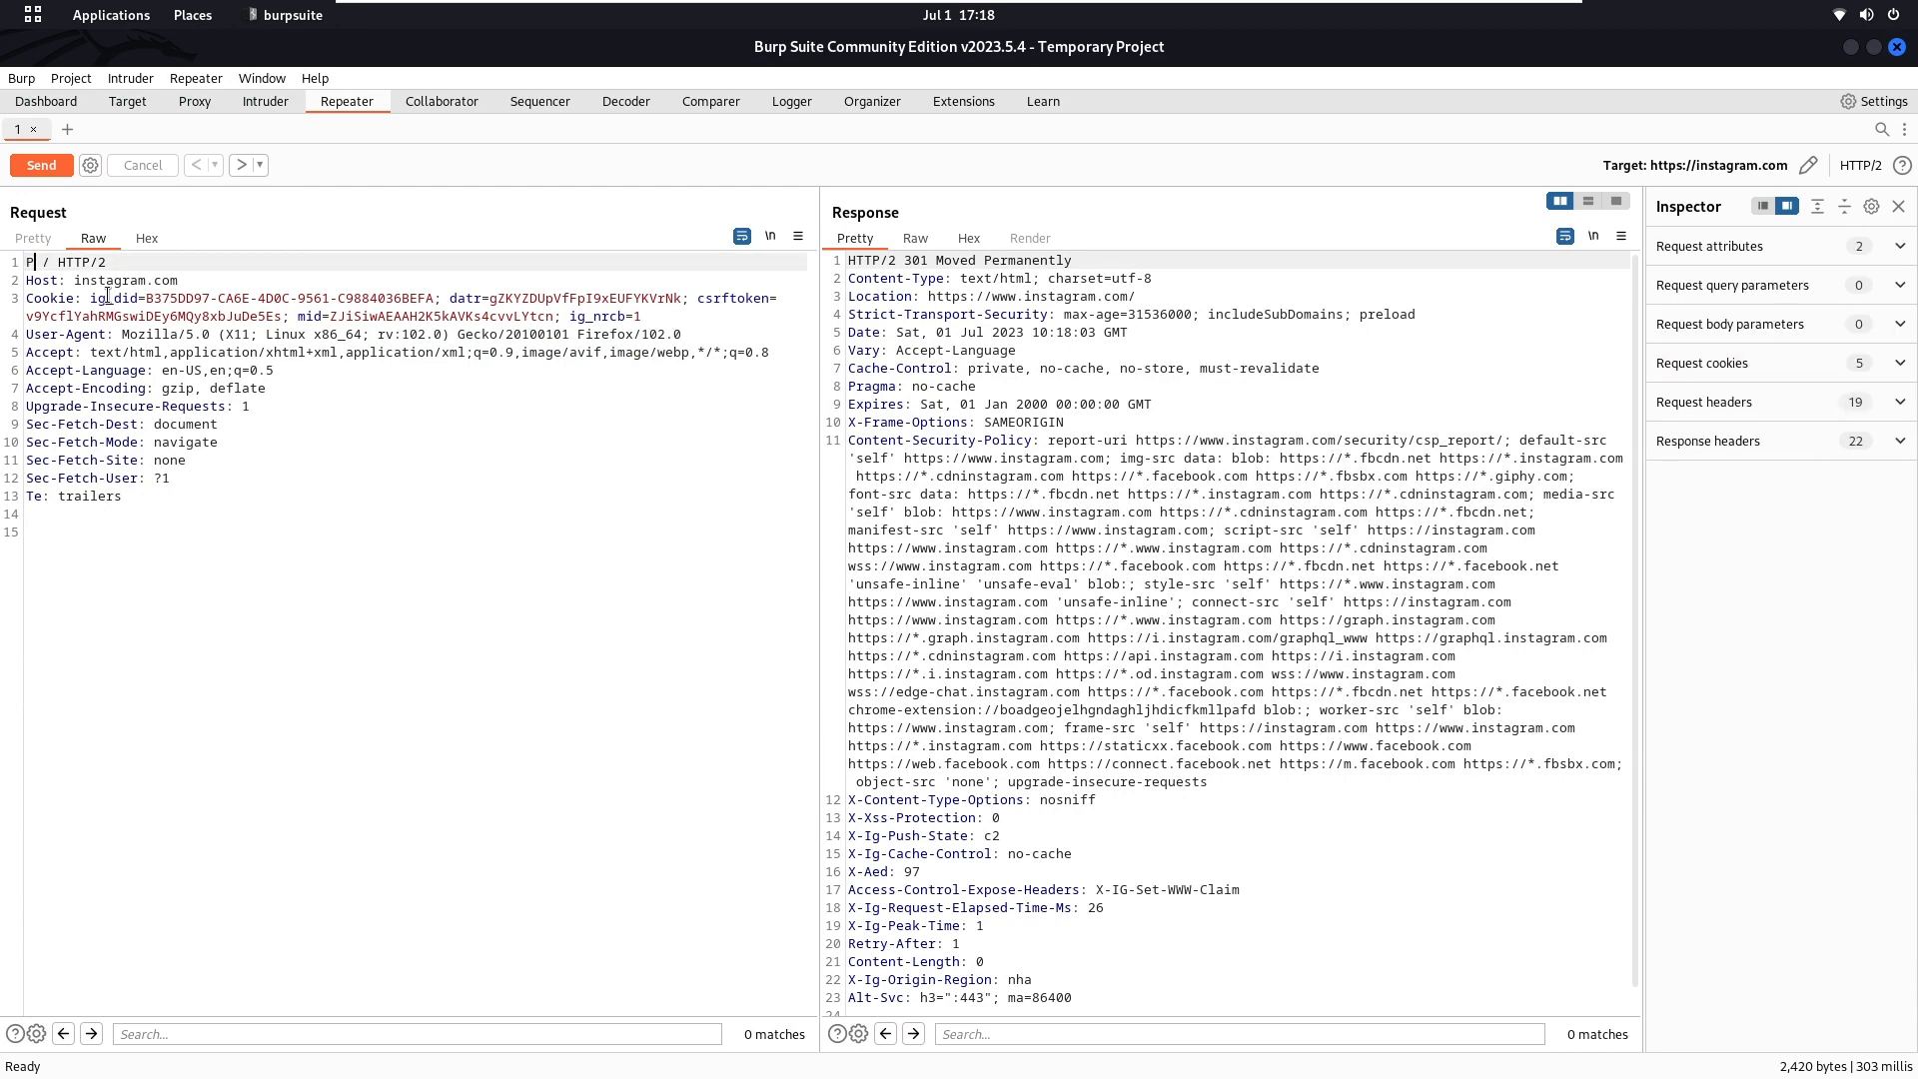
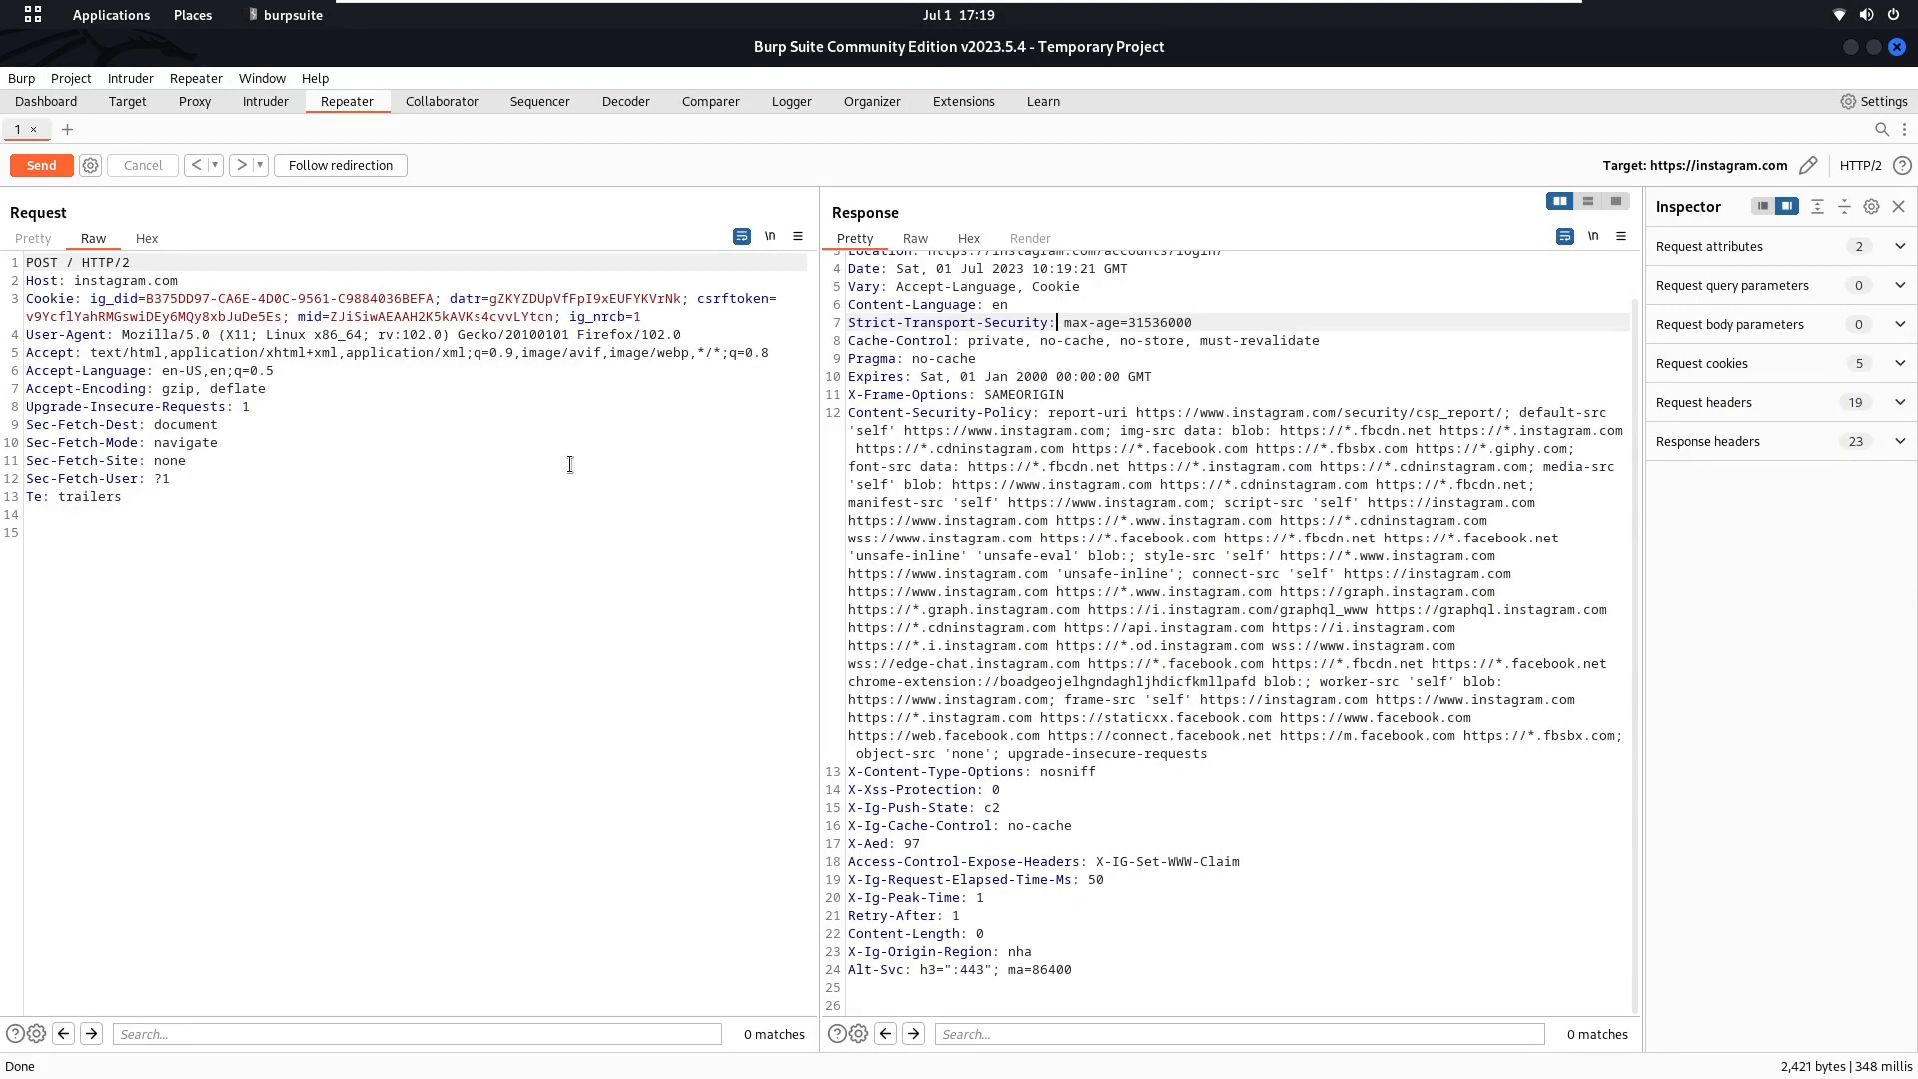
{"action": "scroll", "coordinate": [1134, 518], "scroll_direction": "up", "scroll_amount": 1}
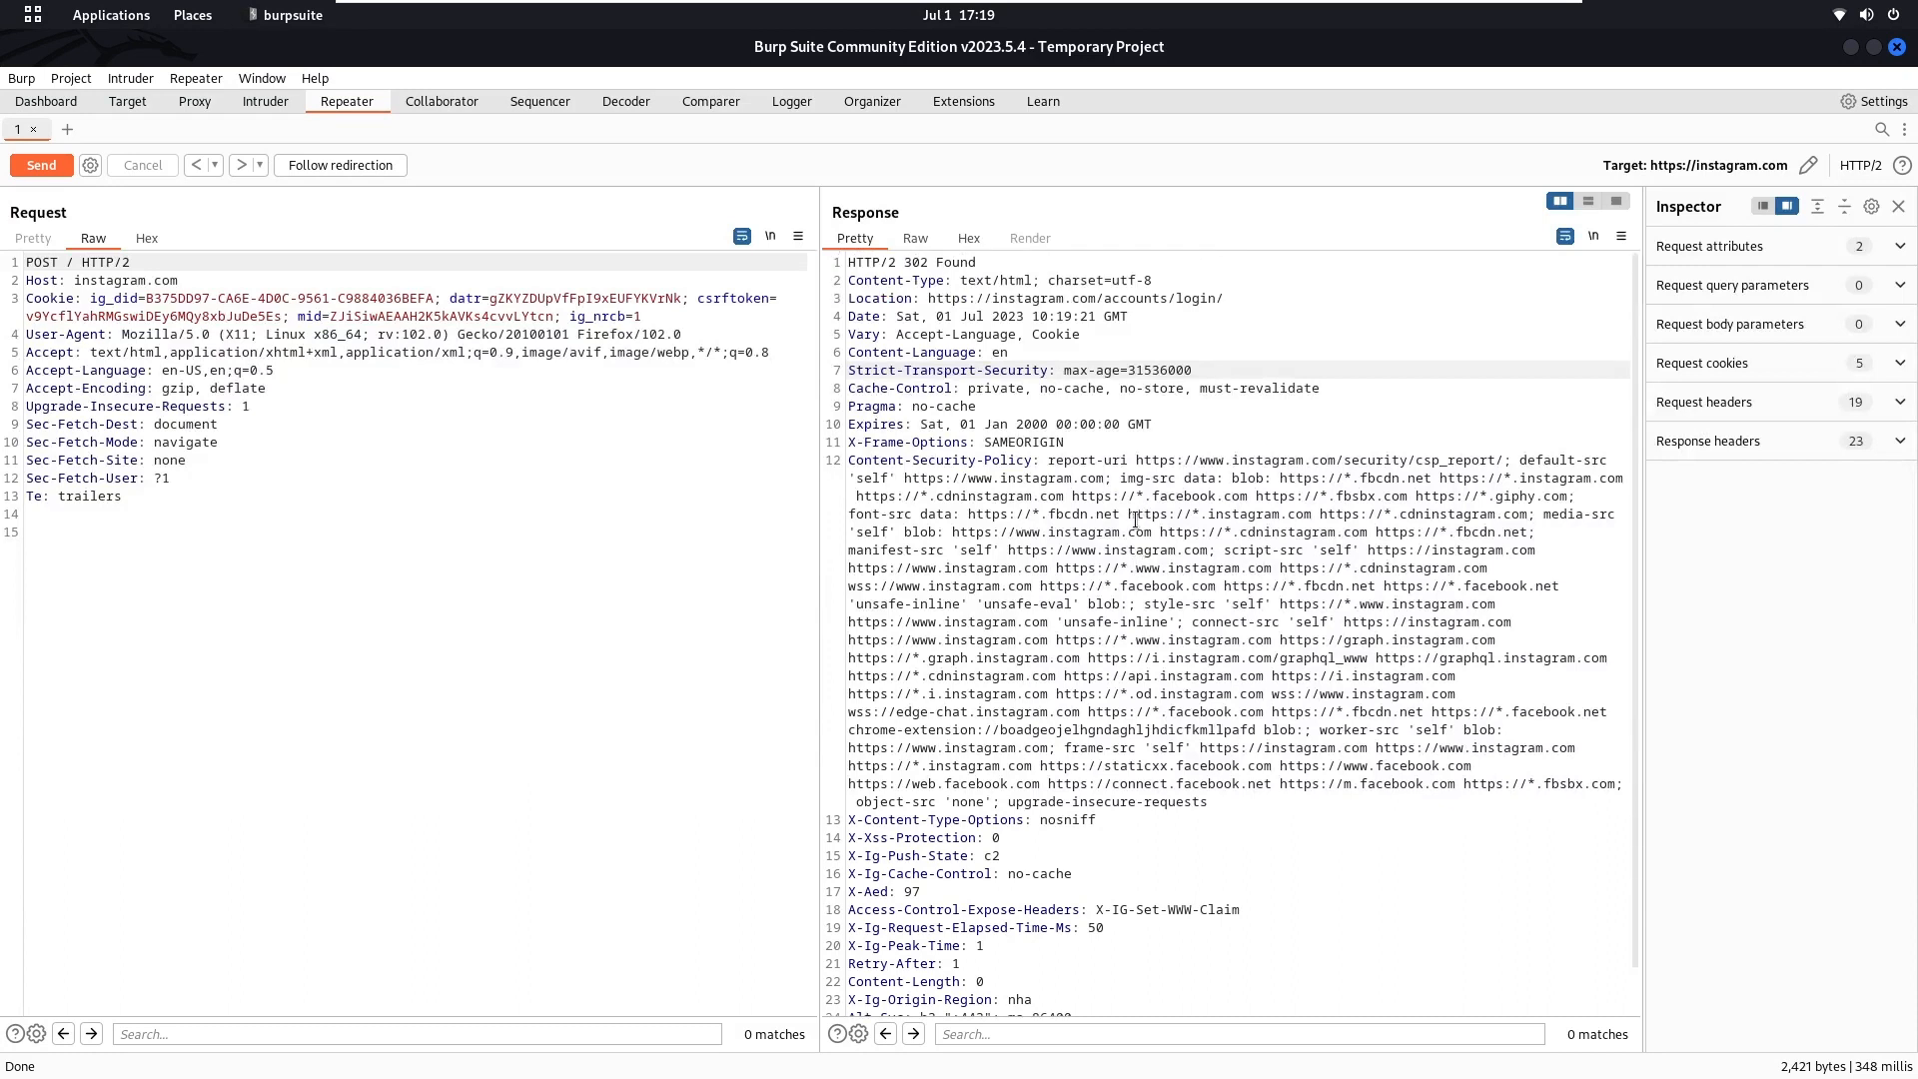
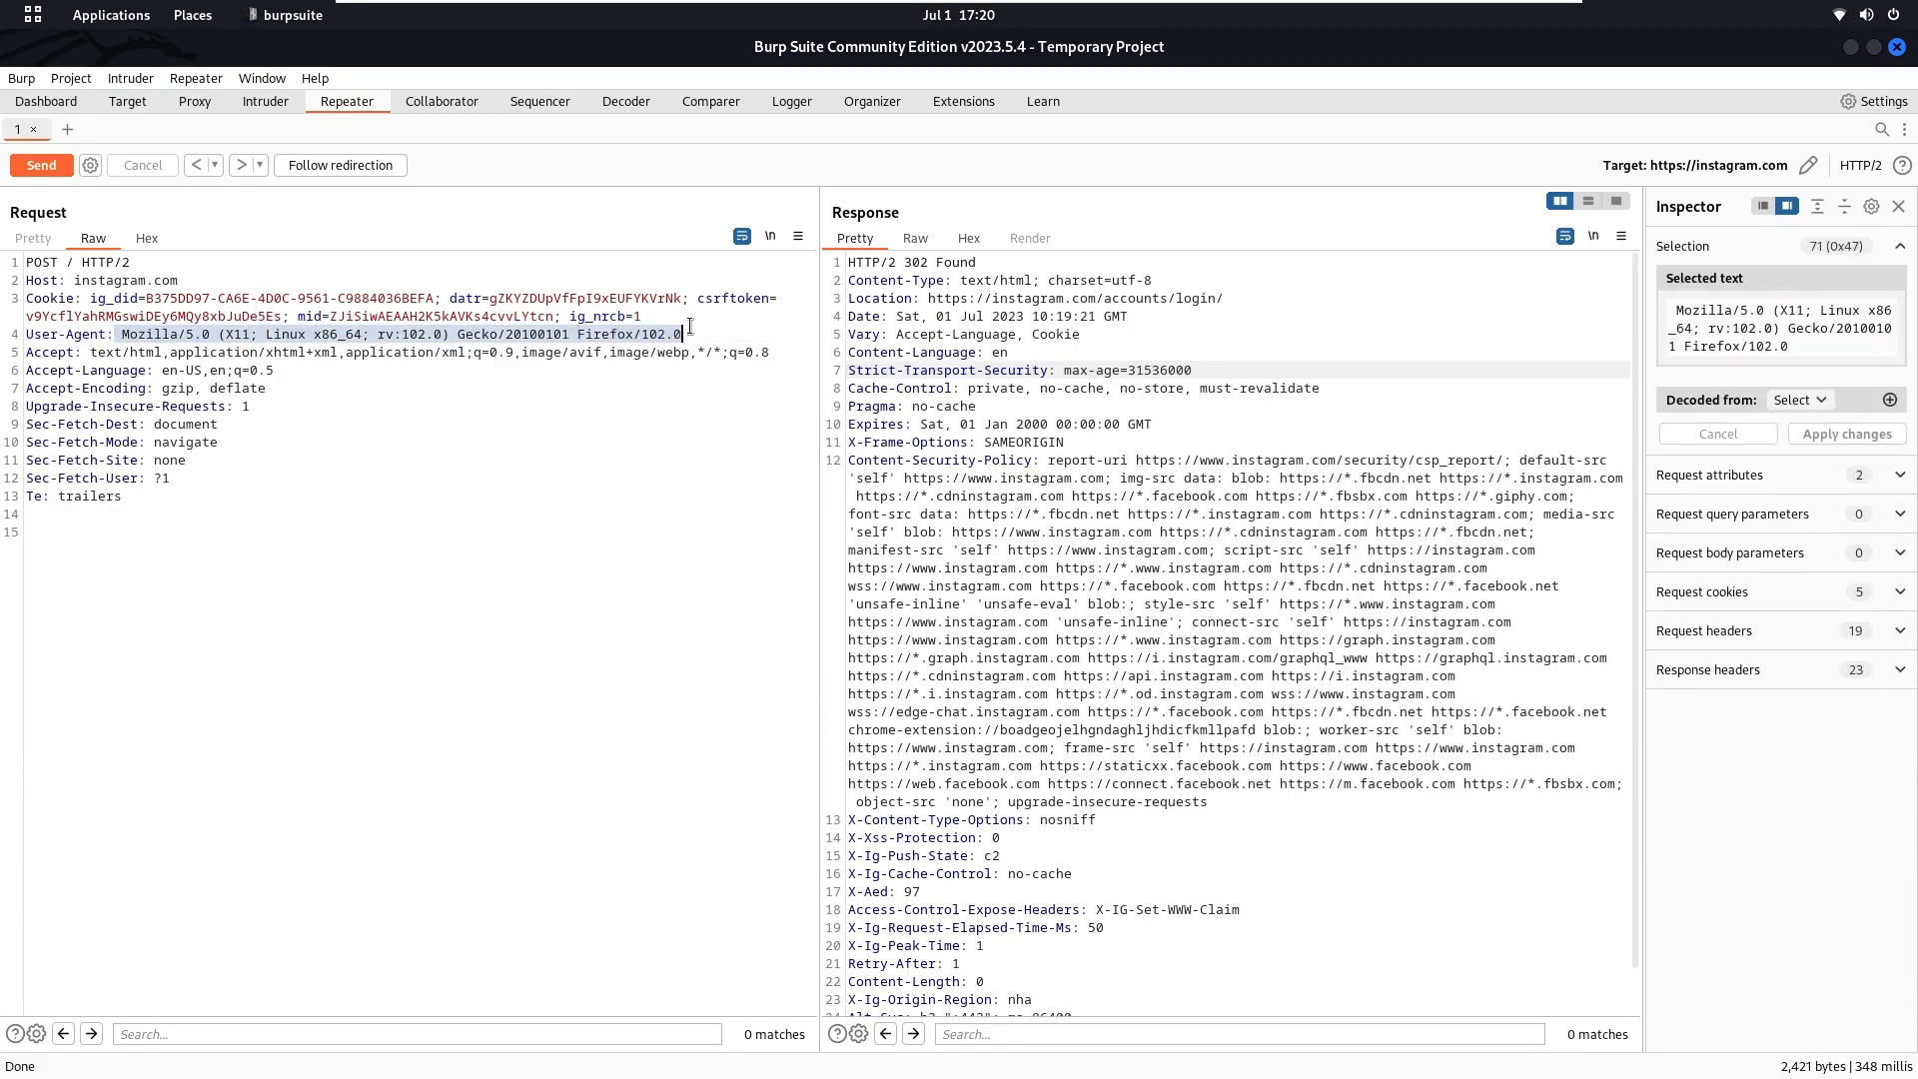
Highlight the operating system and browser parts of the request's User-Agent header in Repeater for inspection
{"action": "left_click", "coordinate": [281, 352]}
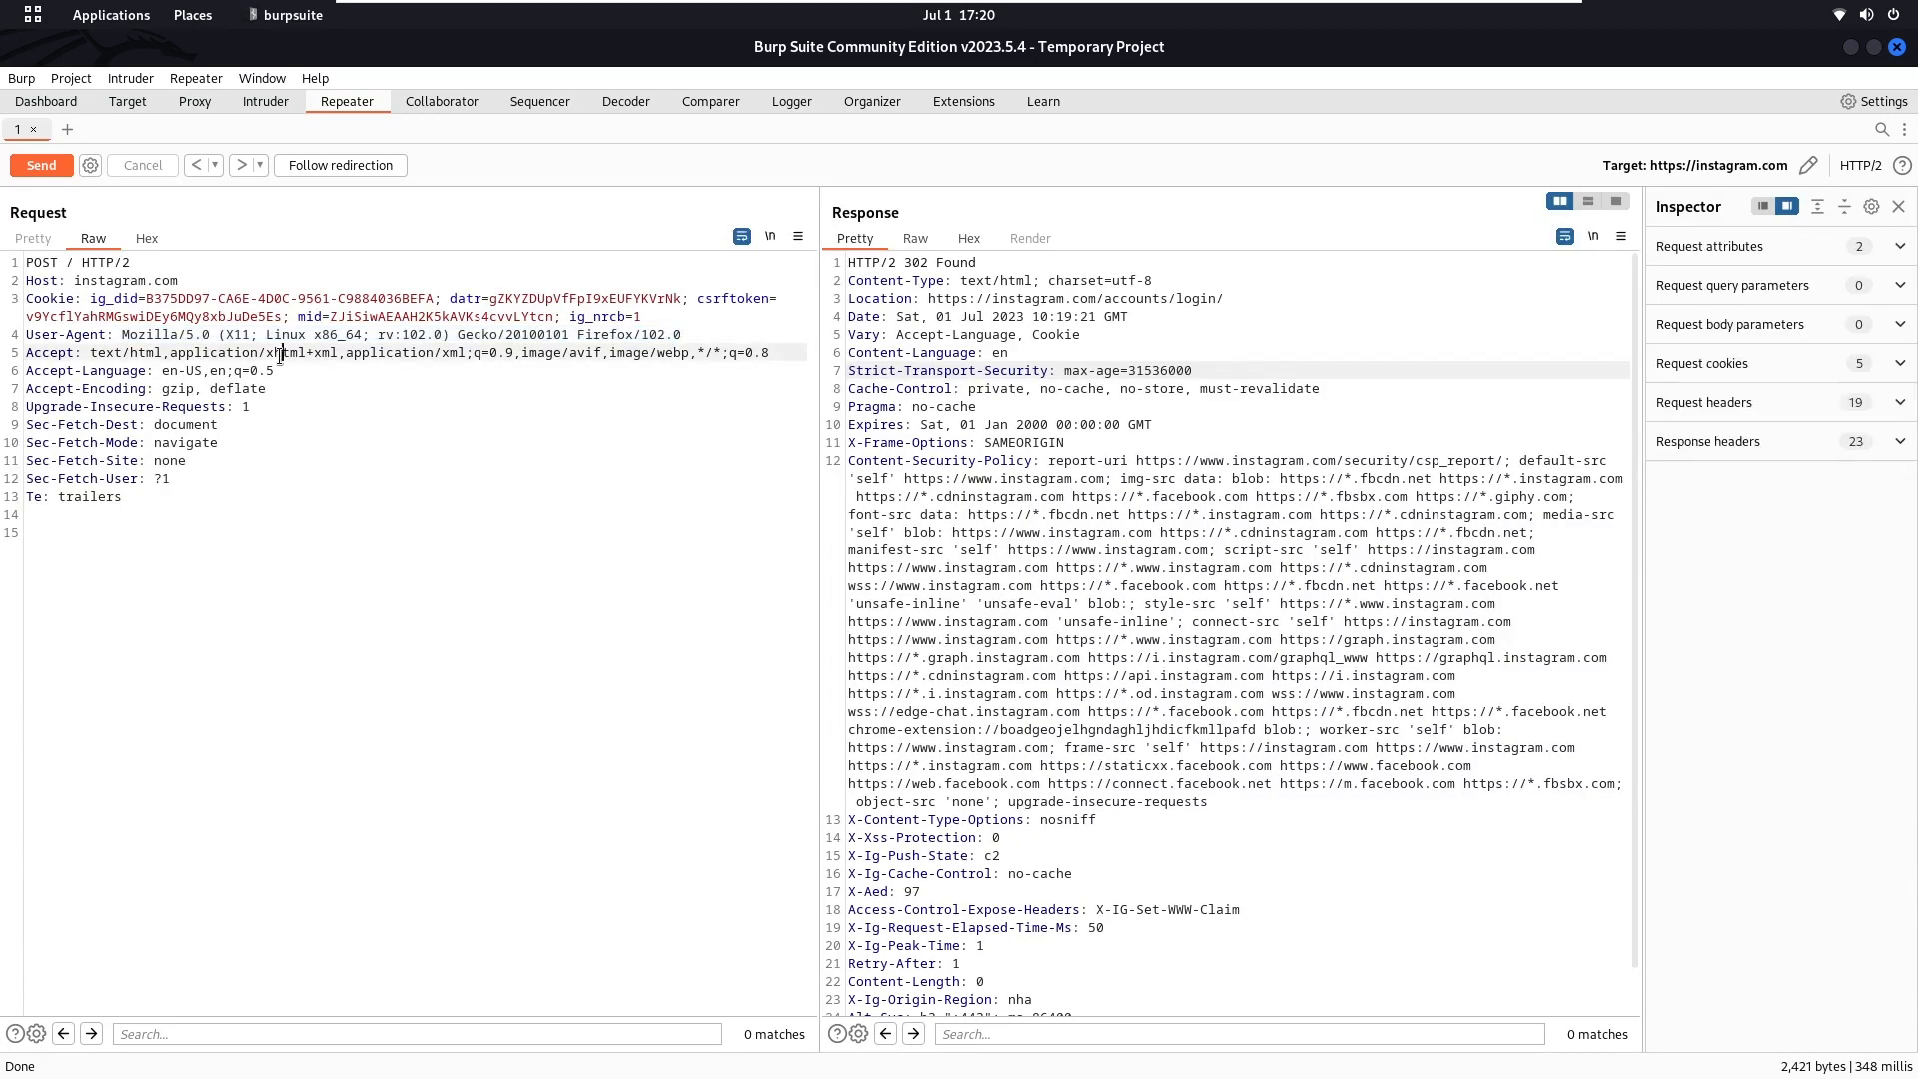
{"action": "left_click_drag", "start_coordinate": [260, 336], "coordinate": [450, 335]}
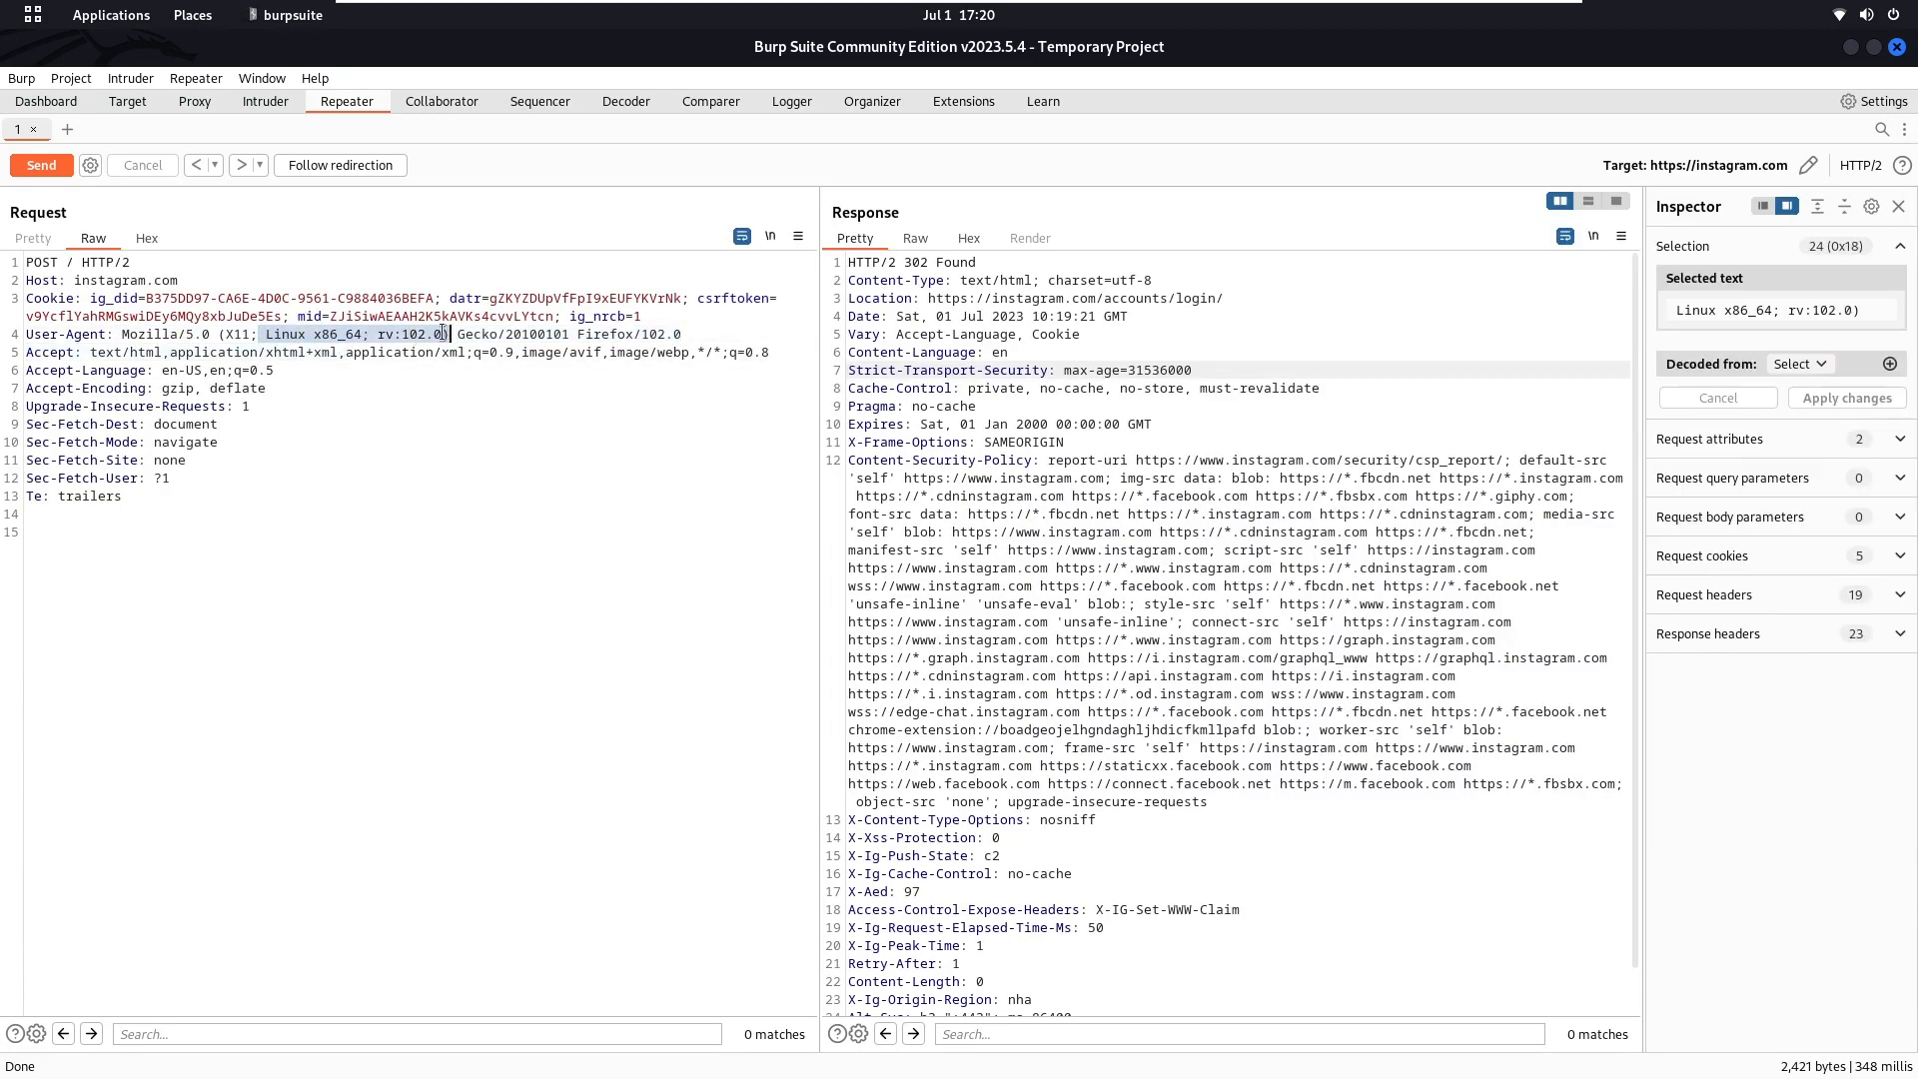
{"action": "left_click", "coordinate": [412, 334]}
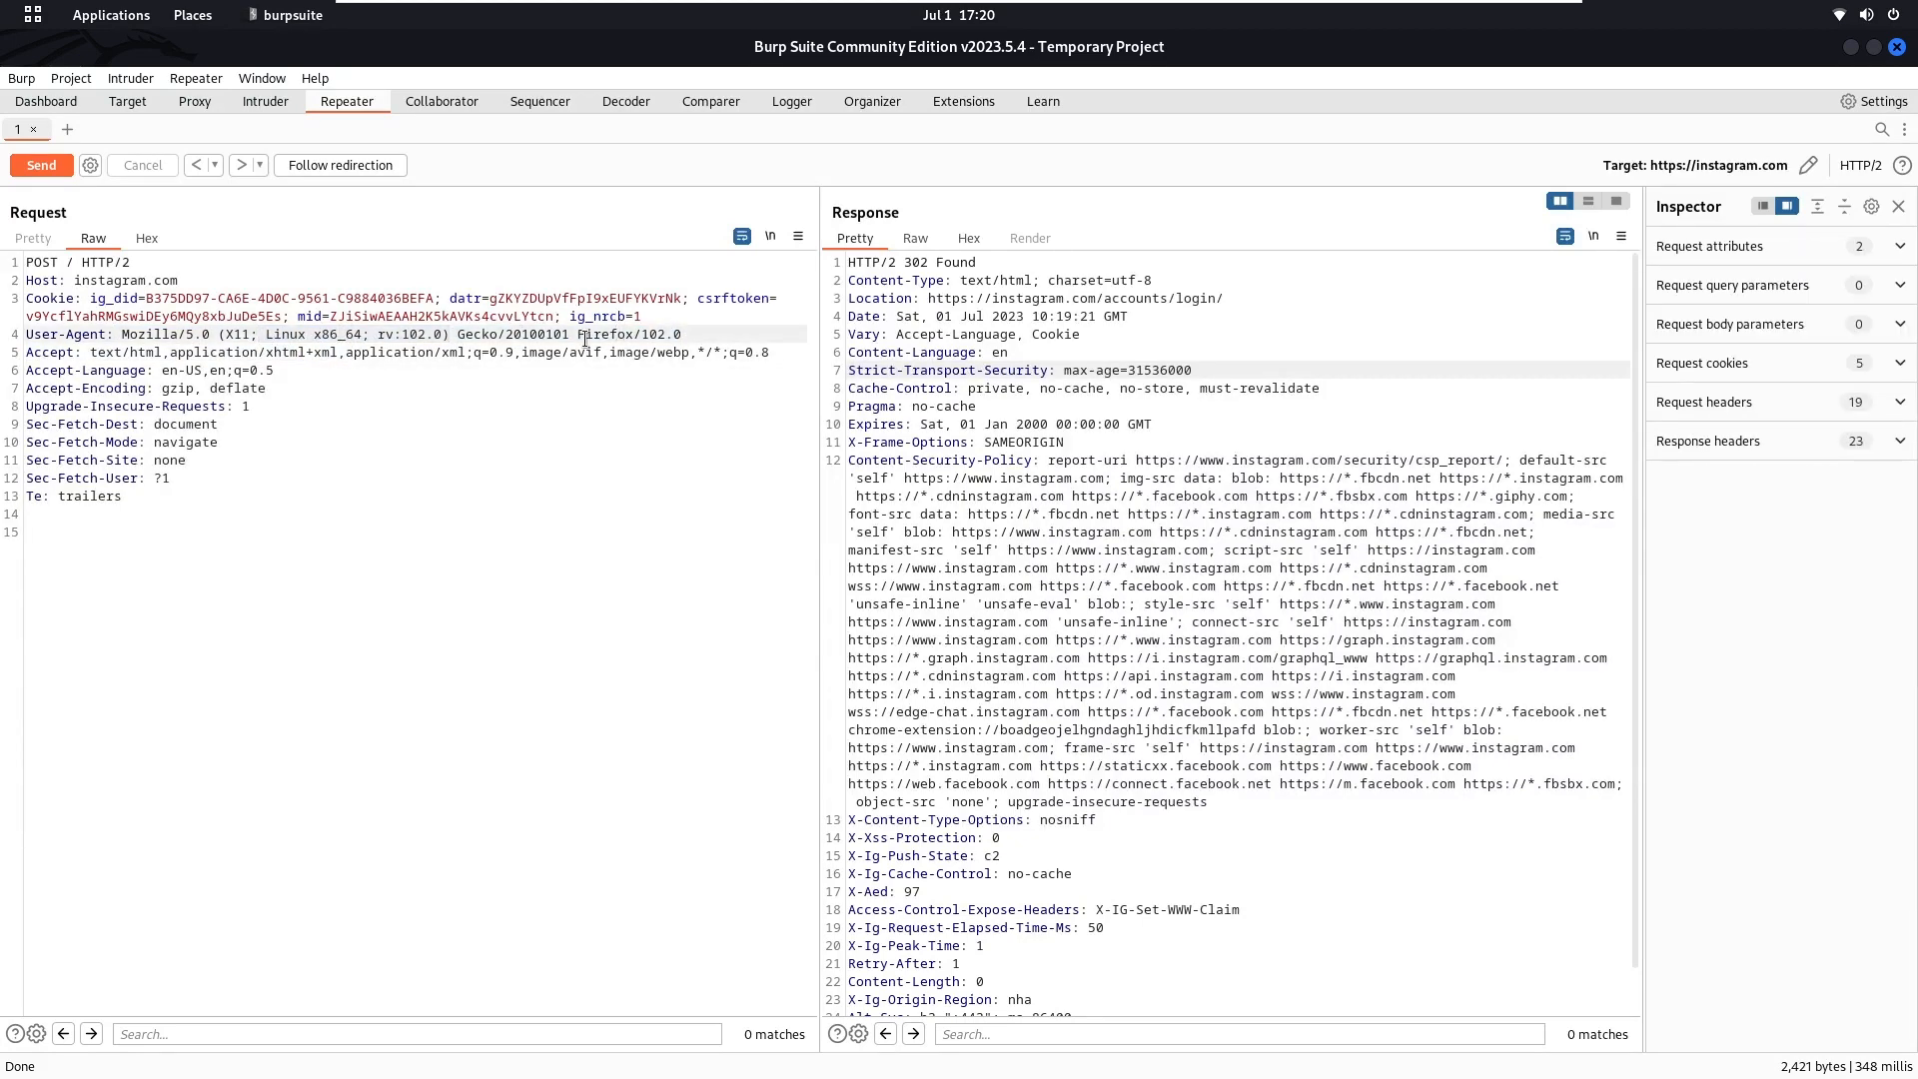
{"action": "left_click_drag", "start_coordinate": [578, 334], "coordinate": [711, 333]}
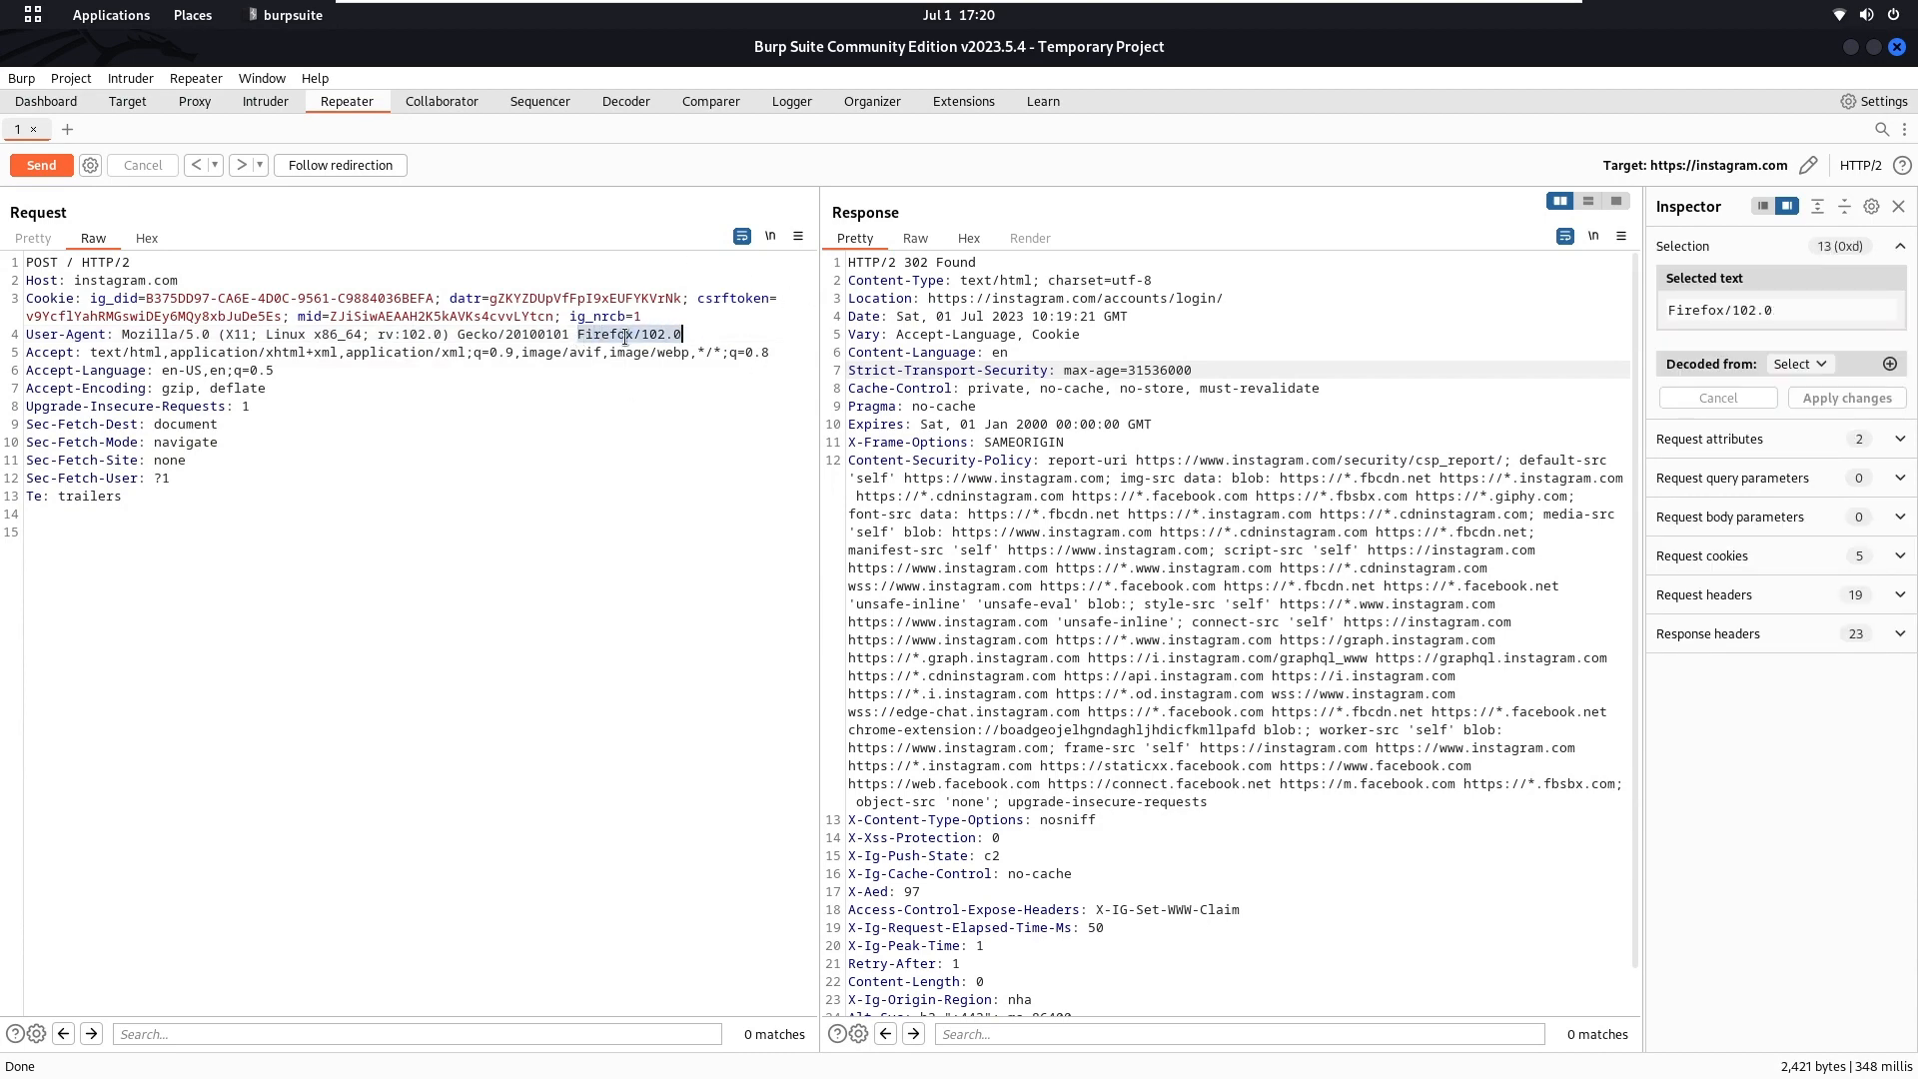
Switch to the Instagram login page in Firefox and maximize the window
{"action": "key", "text": "super"}
{"action": "left_click", "coordinate": [889, 1039]}
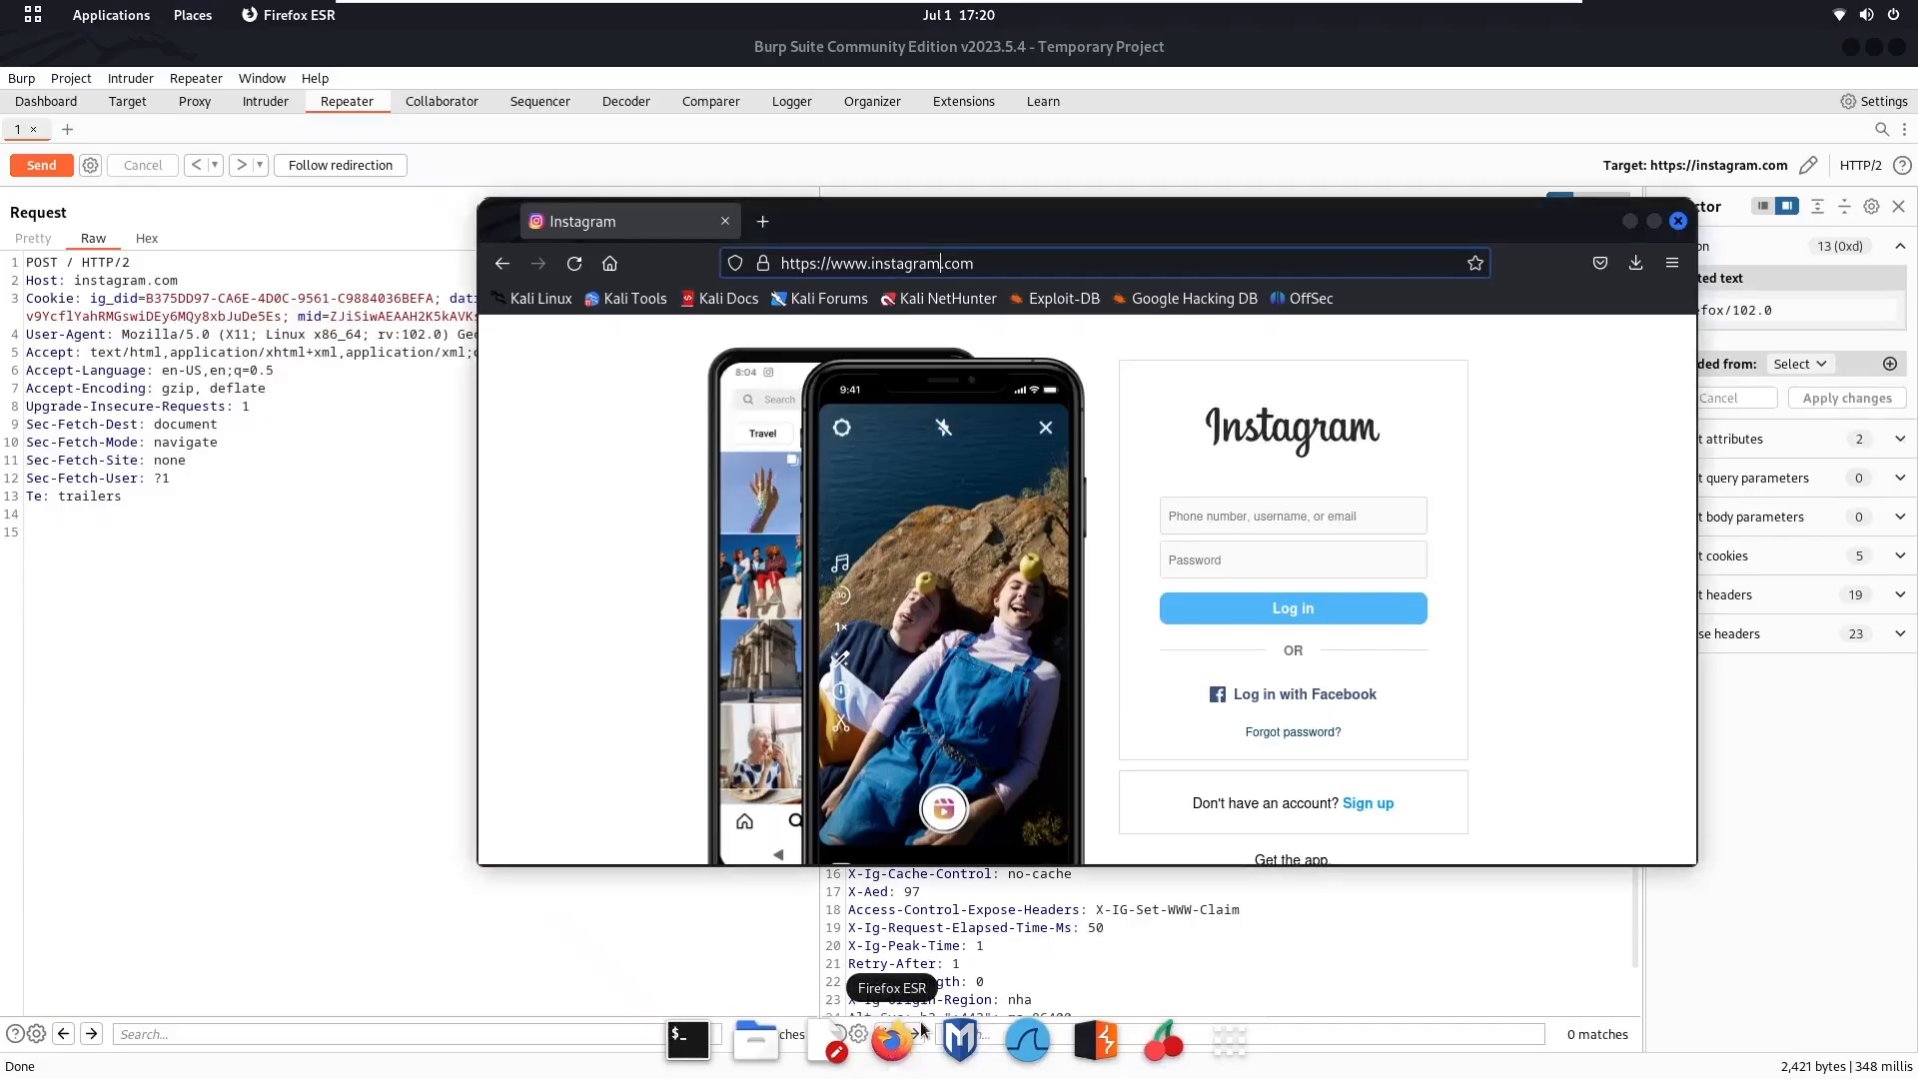
{"action": "left_click", "coordinate": [1653, 221]}
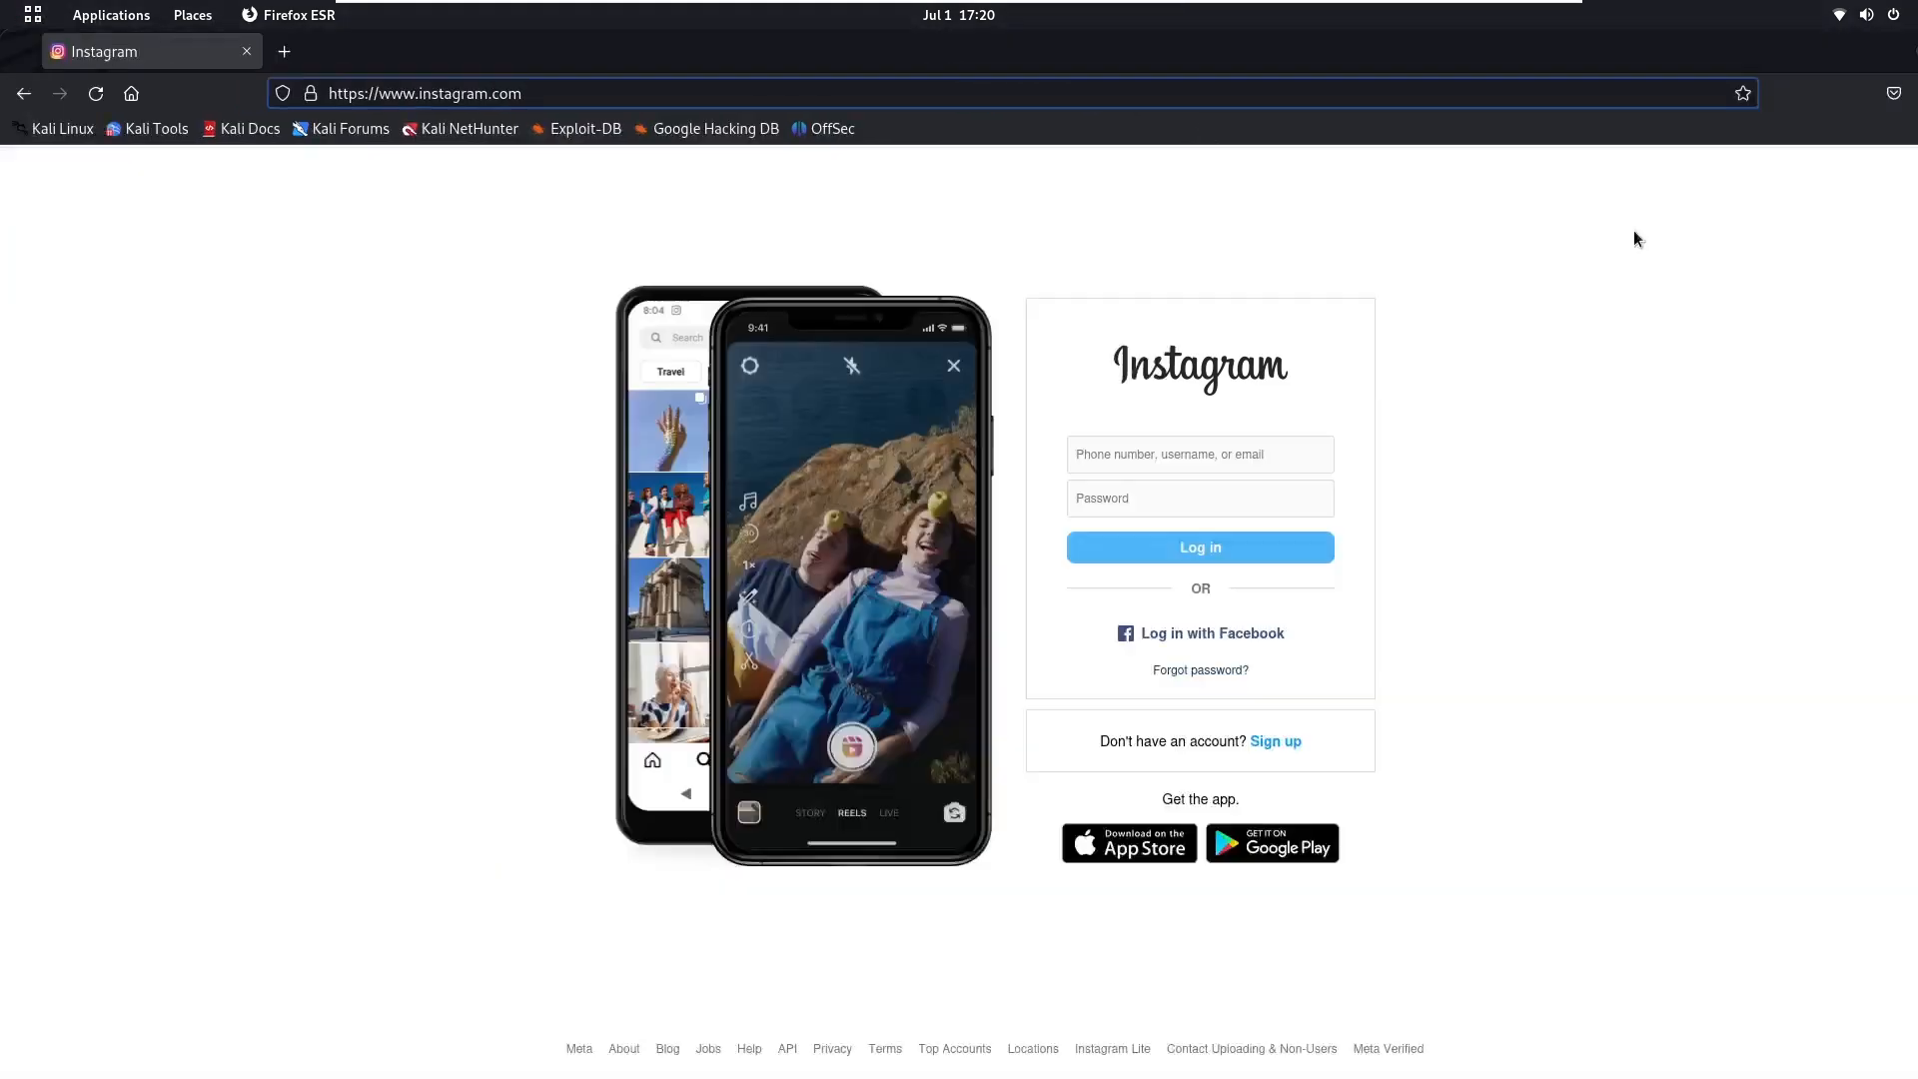
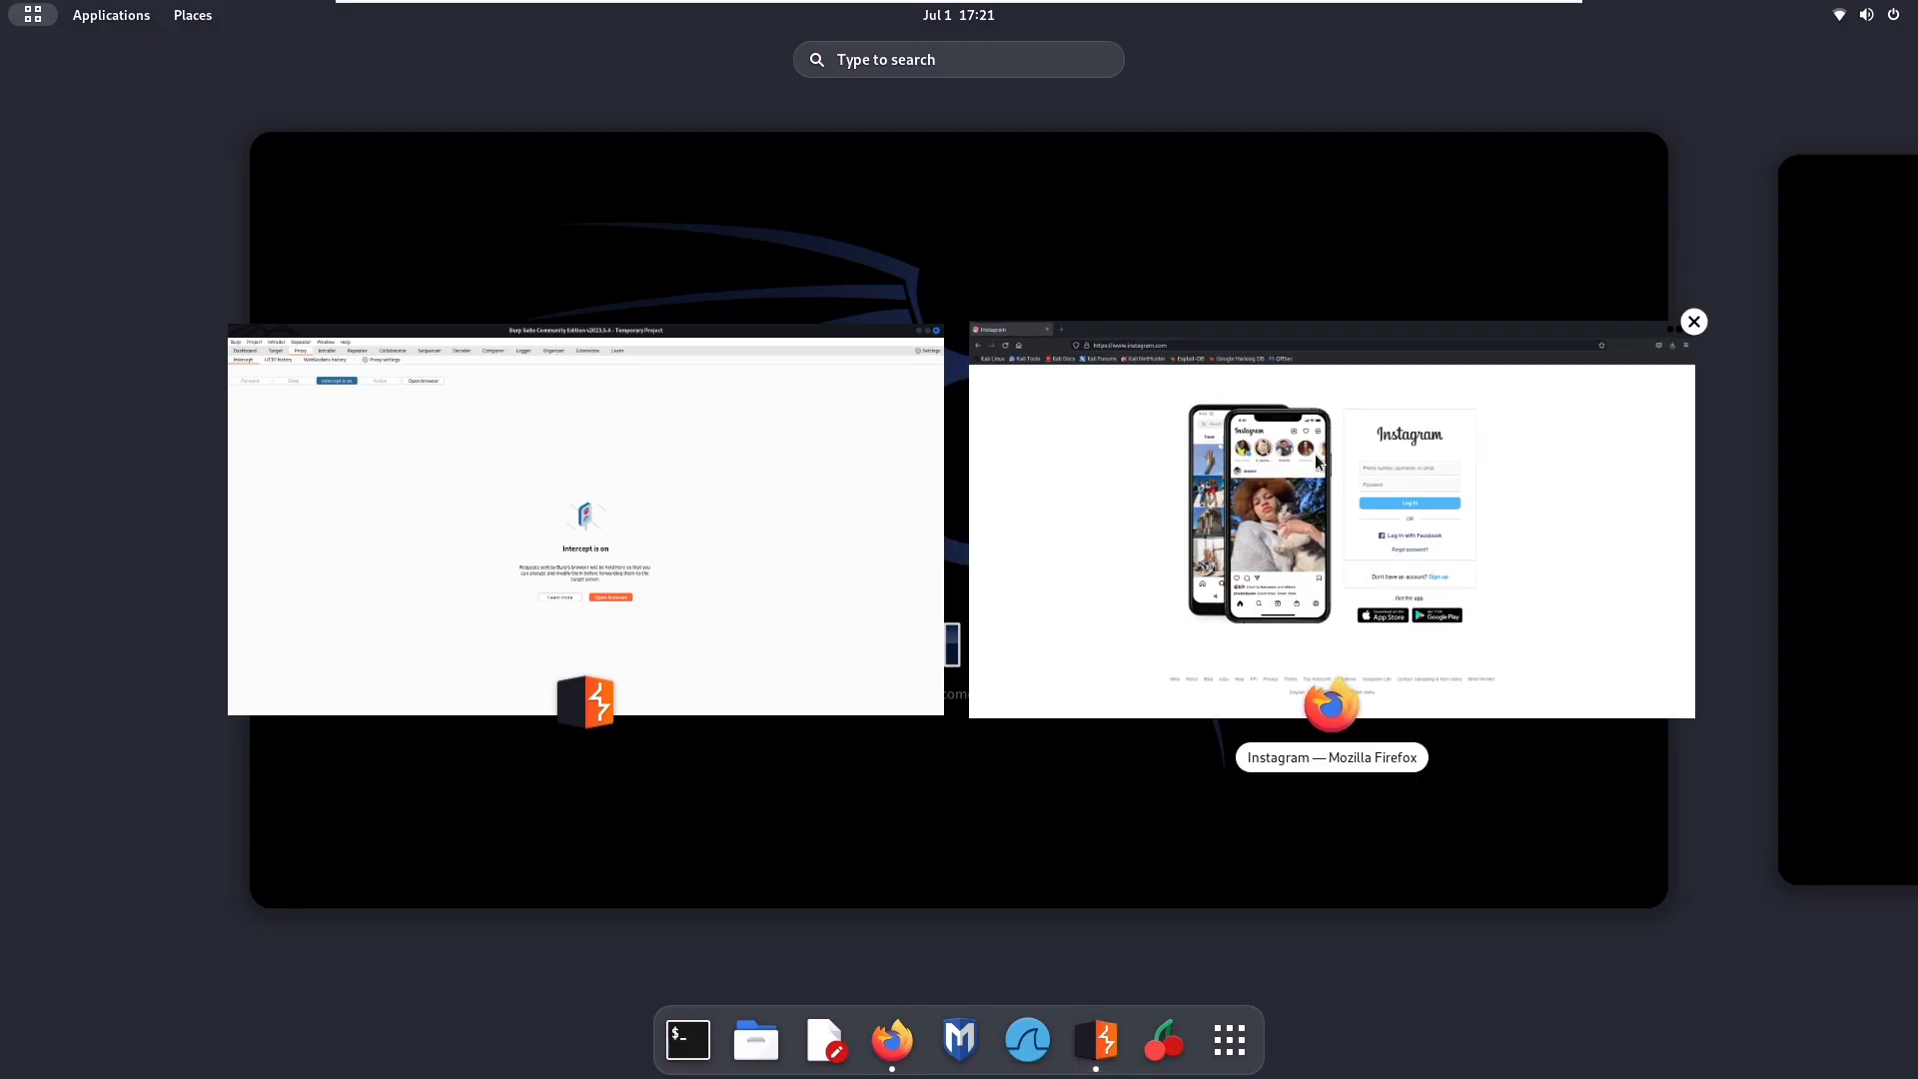
Load google.com in a new Firefox tab and close the Instagram tab
{"action": "left_click", "coordinate": [1317, 461]}
{"action": "left_click", "coordinate": [245, 51]}
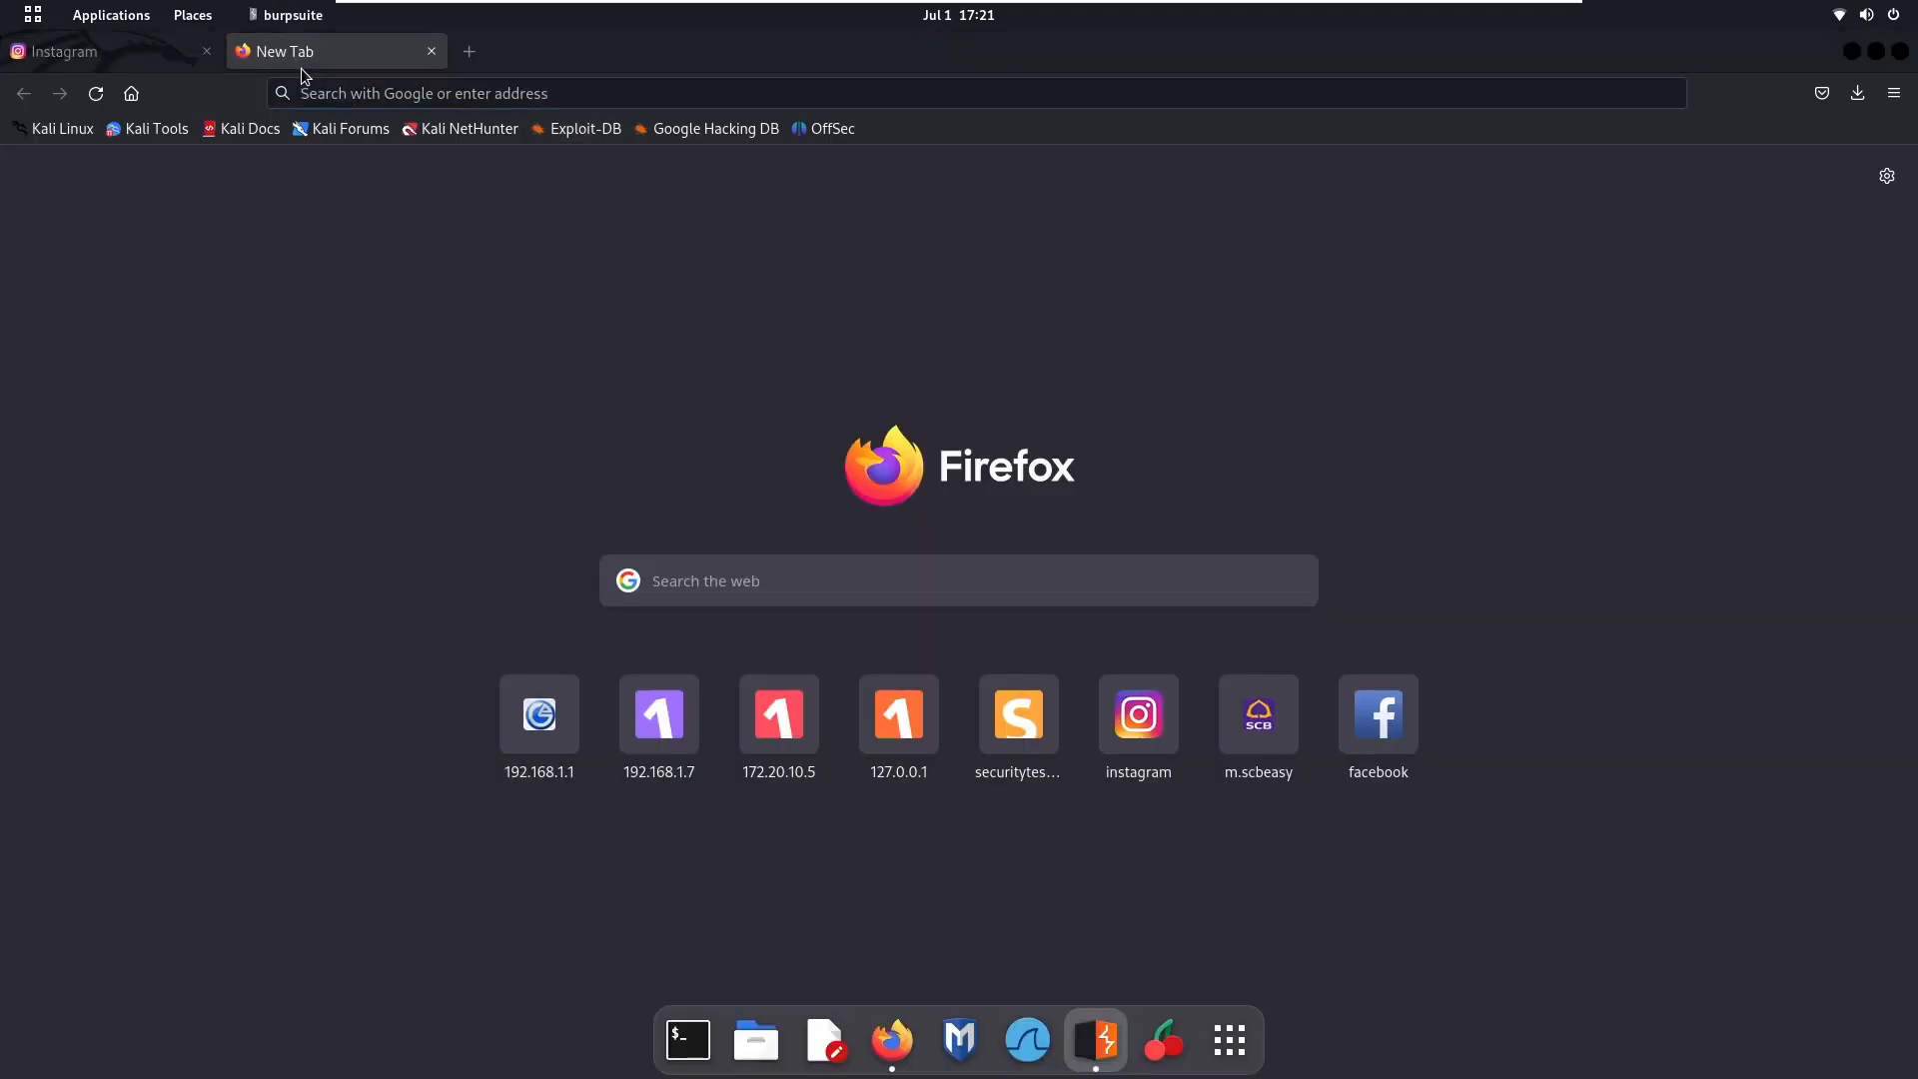
{"action": "left_click", "coordinate": [300, 93]}
{"action": "type", "text": "google.com/"}
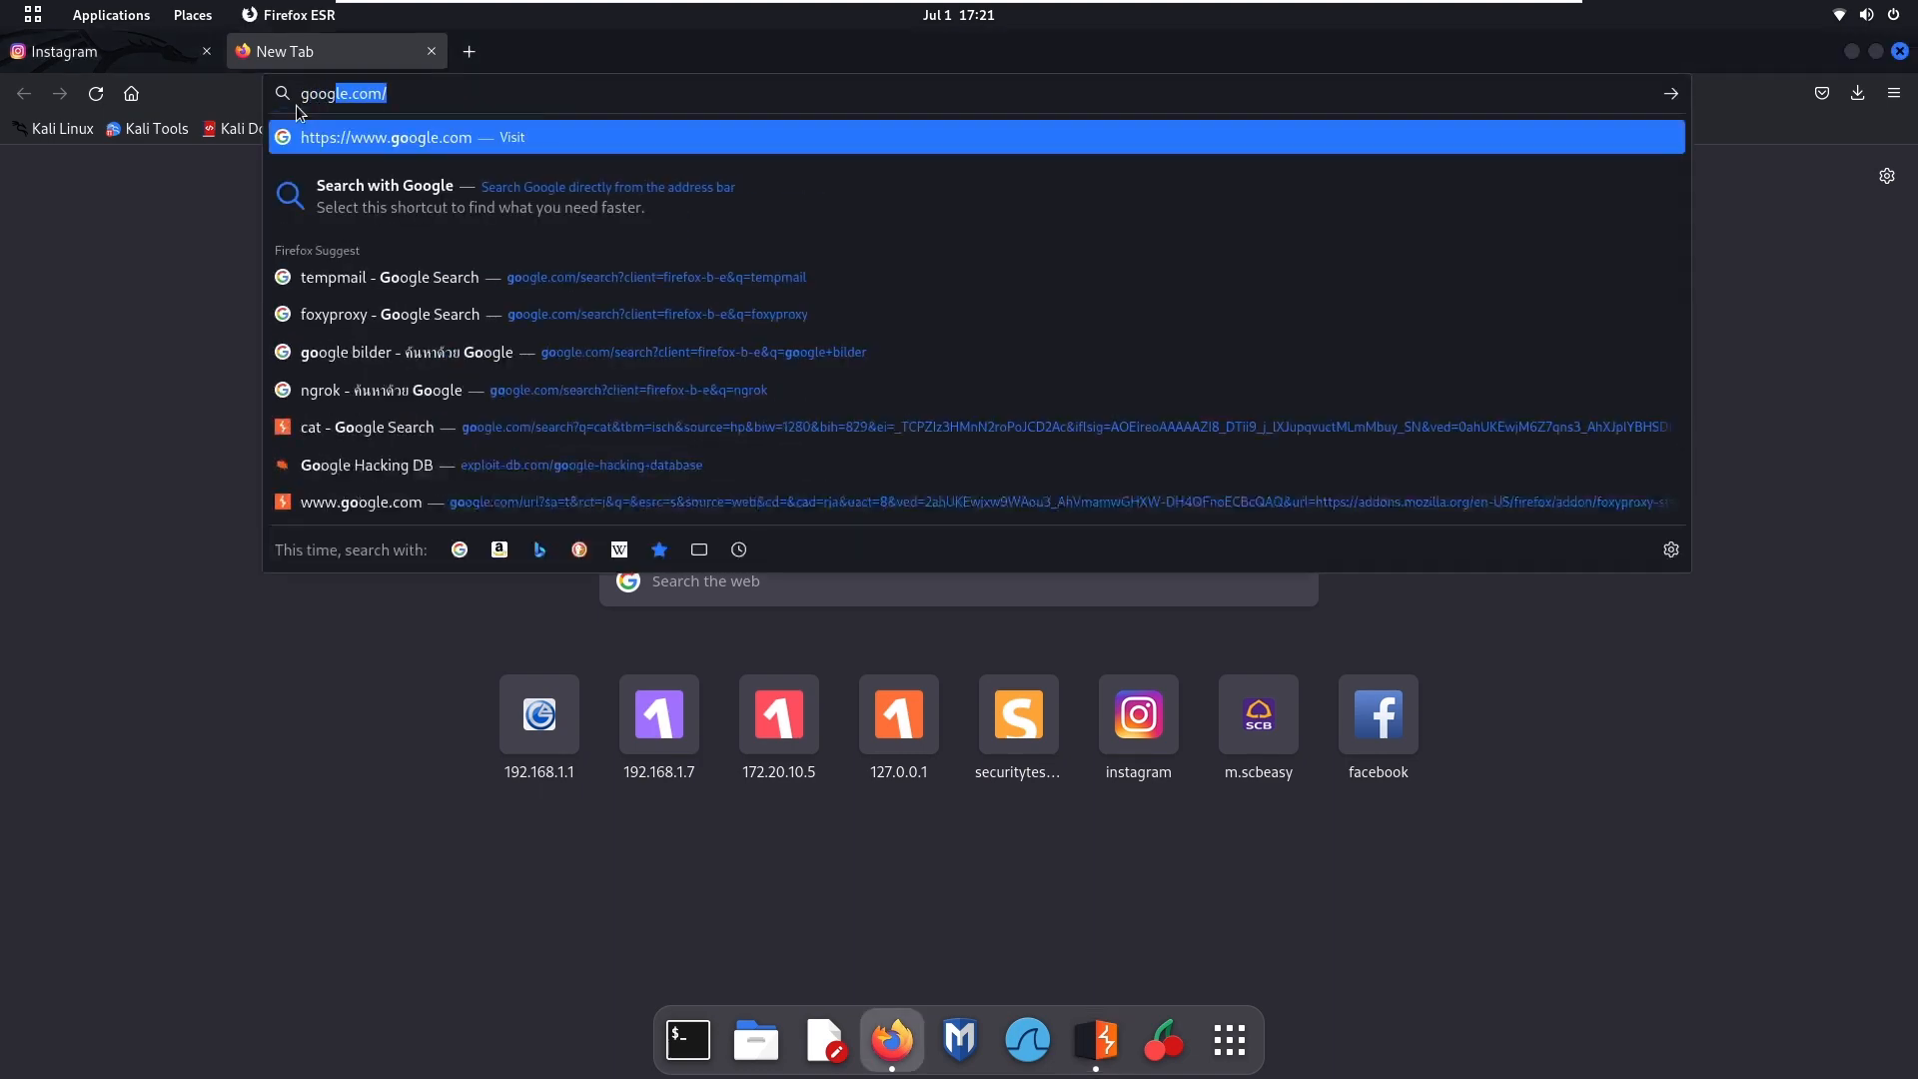
{"action": "key", "text": "Return"}
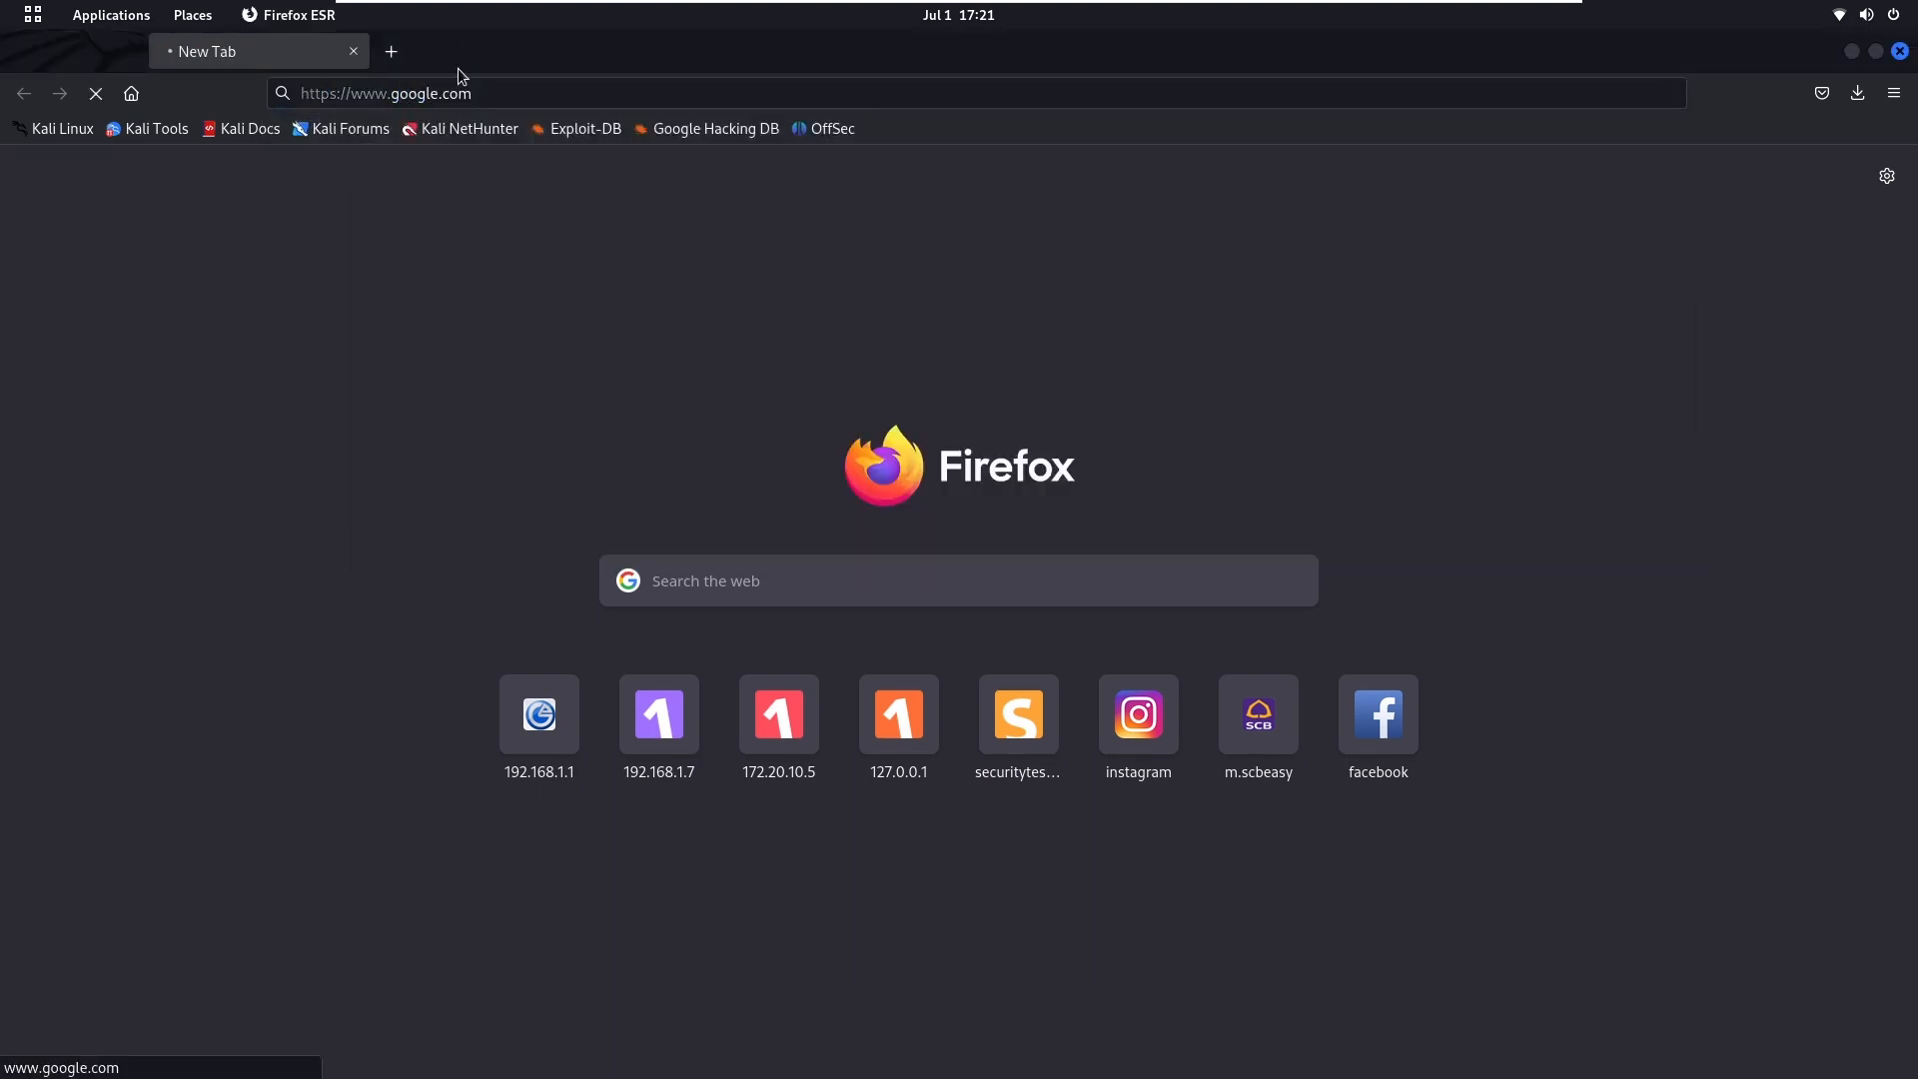
Restore Firefox to a smaller window and release the held Instagram request by turning interception off and back on in Burp Suite
{"action": "double_click", "coordinate": [459, 75]}
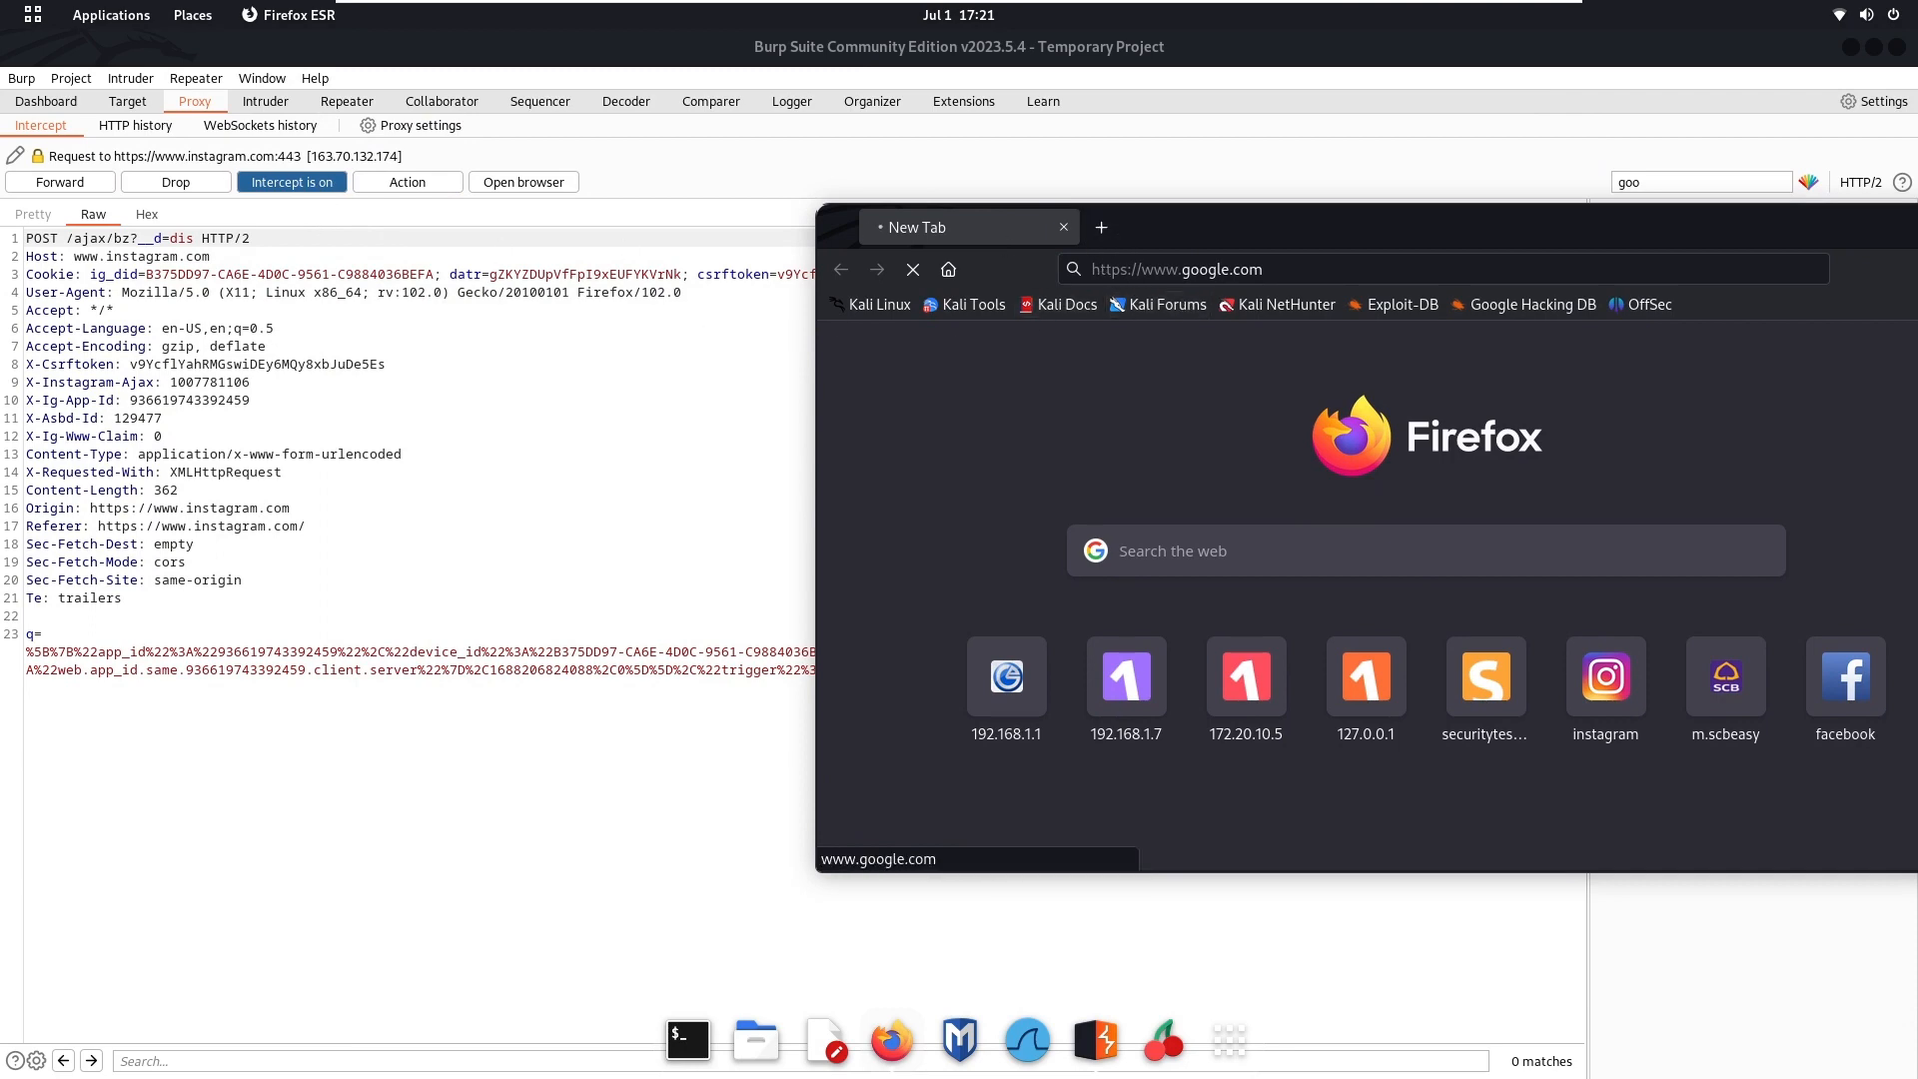
{"action": "left_click", "coordinate": [203, 183]}
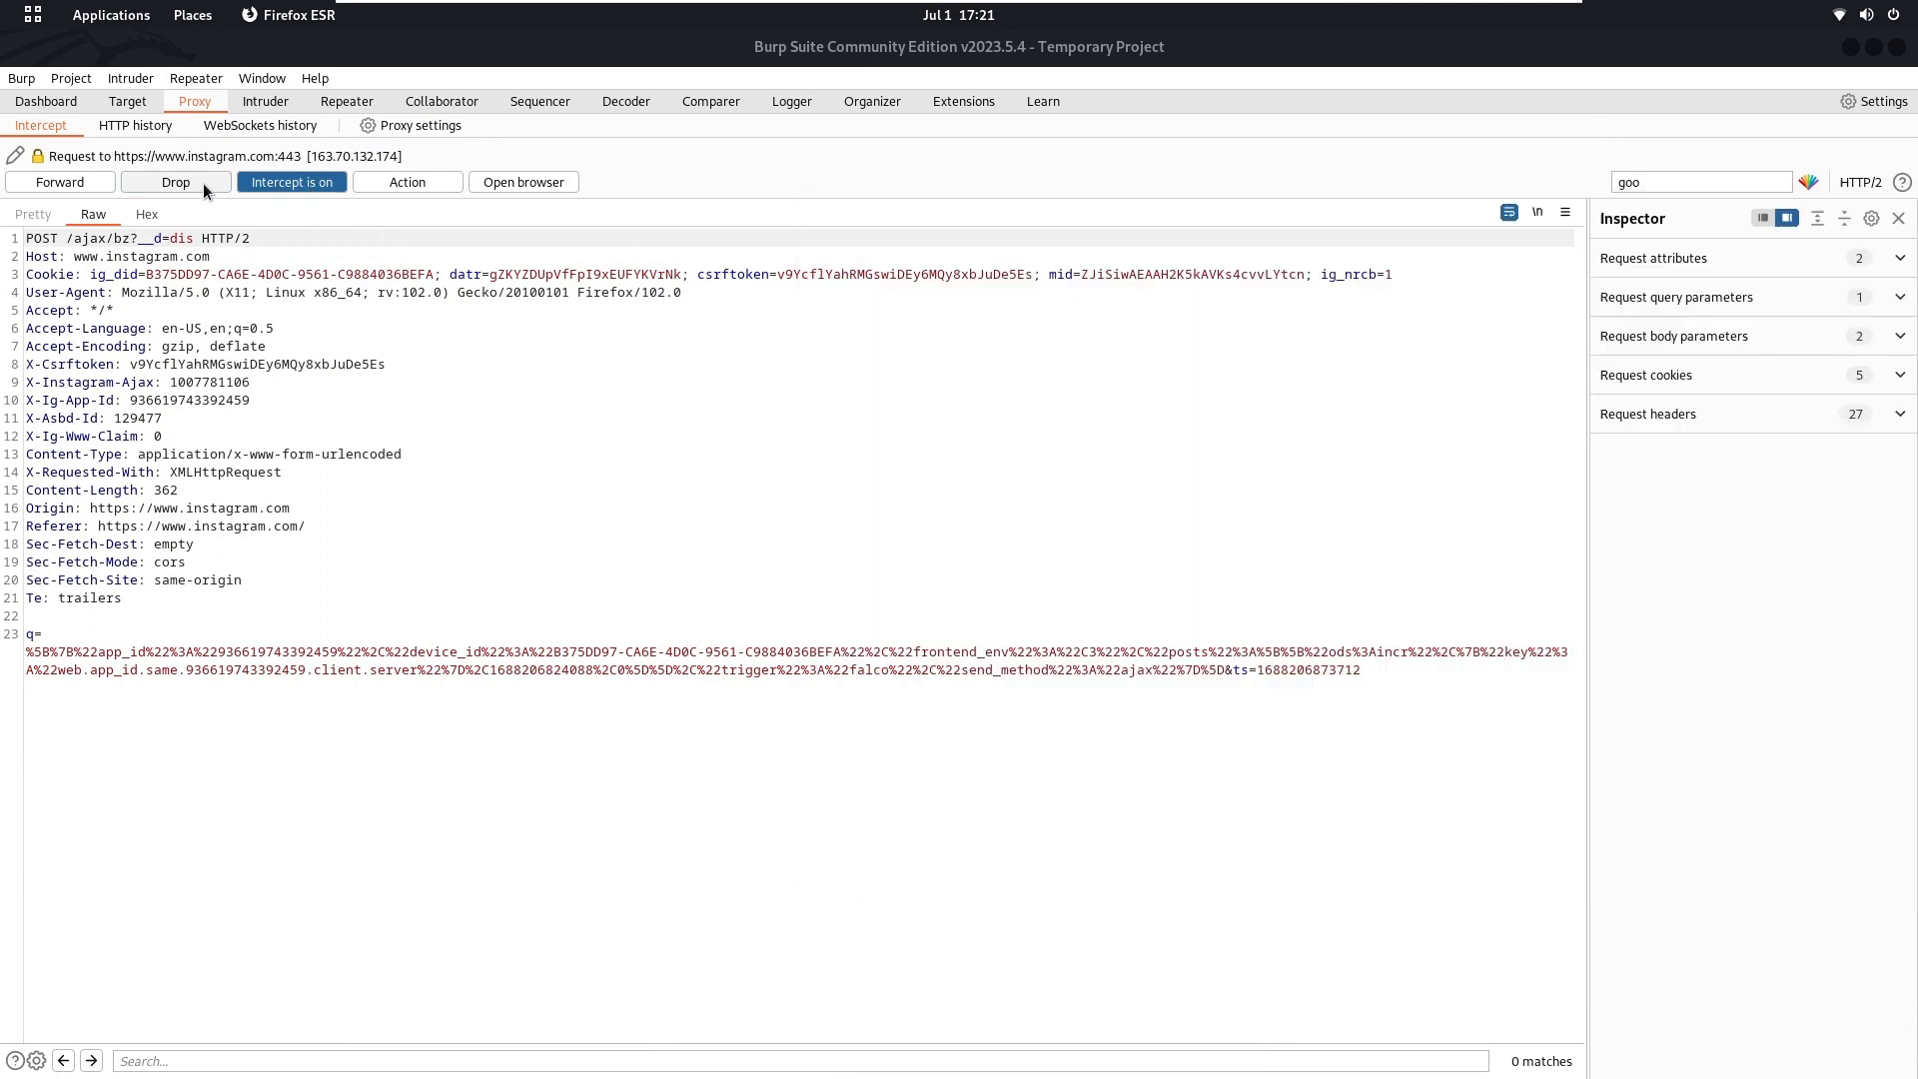
{"action": "left_click", "coordinate": [309, 181]}
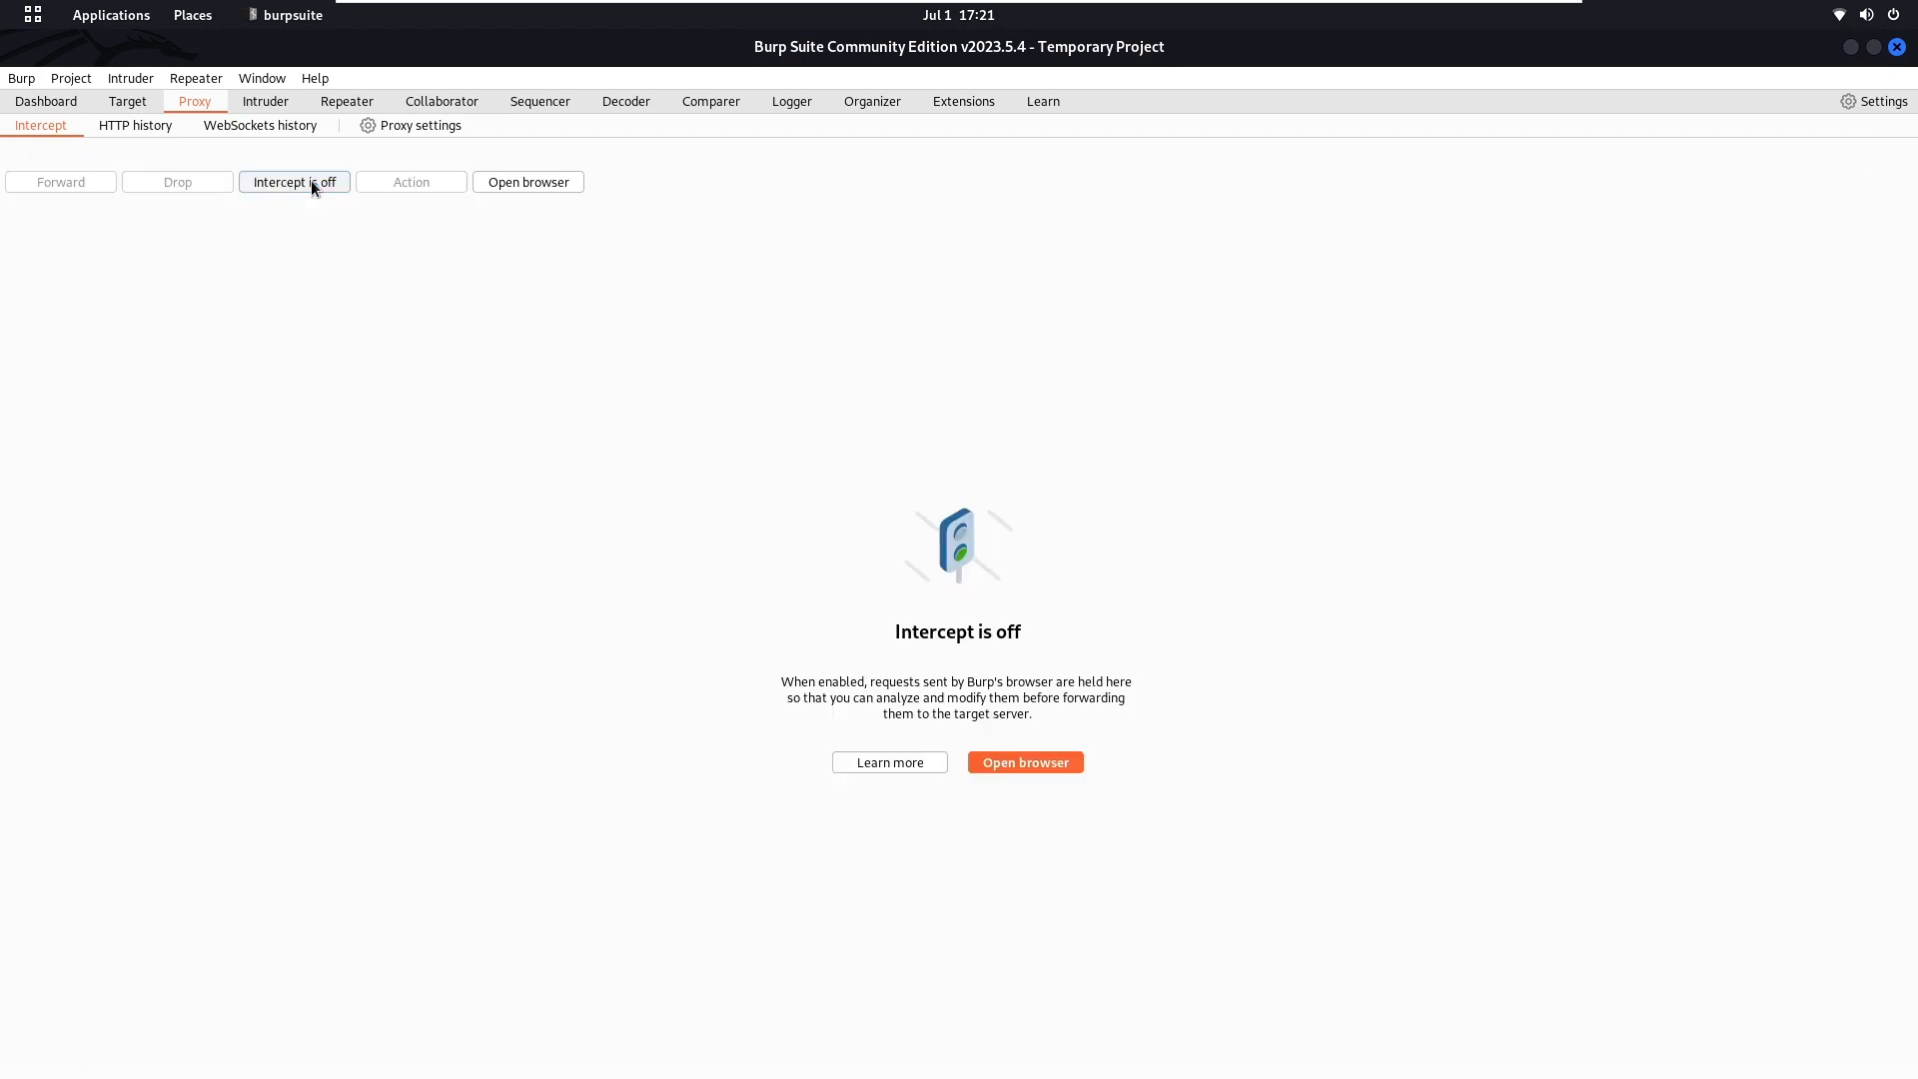
{"action": "left_click", "coordinate": [309, 181]}
{"action": "key", "text": "super"}
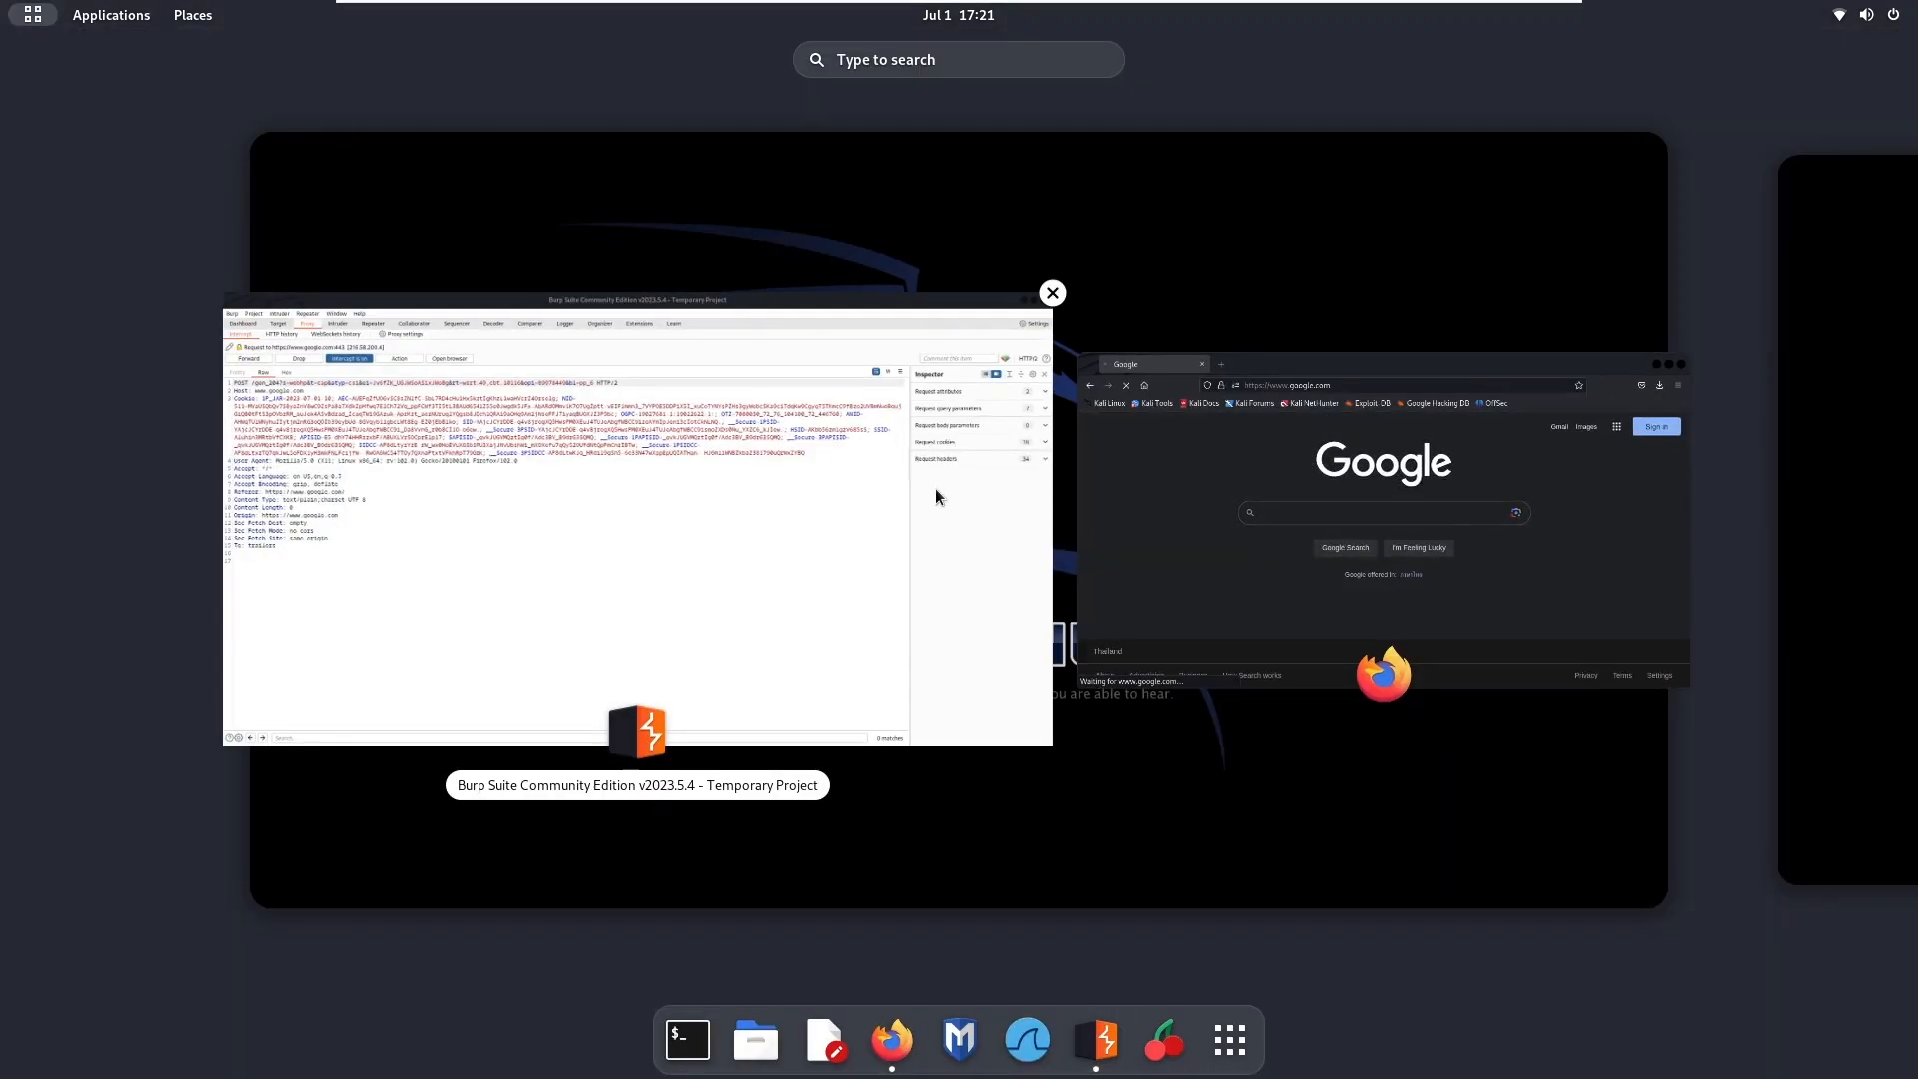
{"action": "left_click", "coordinate": [935, 488]}
{"action": "key", "text": "alt+Tab"}
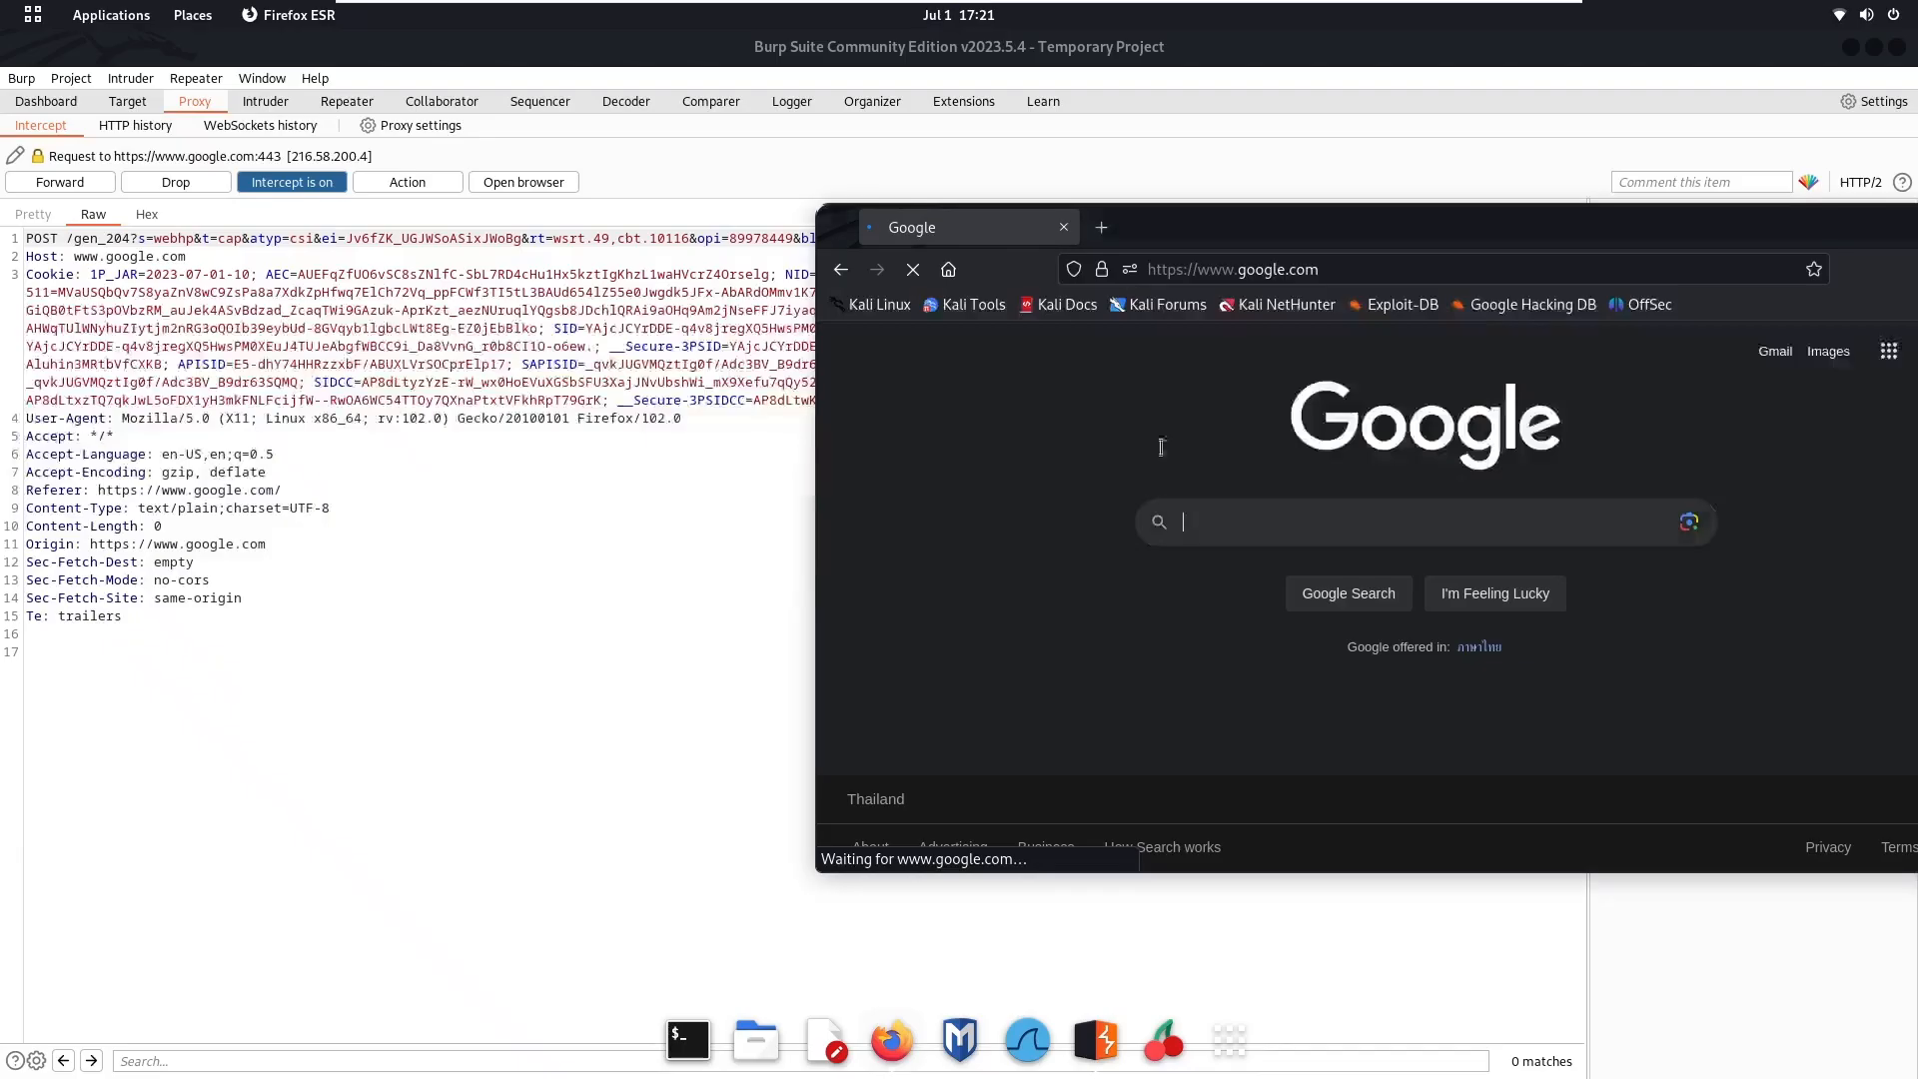
{"action": "left_click_drag", "start_coordinate": [1314, 236], "coordinate": [975, 342]}
{"action": "left_click", "coordinate": [767, 338]}
{"action": "left_click", "coordinate": [731, 338]}
{"action": "key", "text": "alt+Tab"}
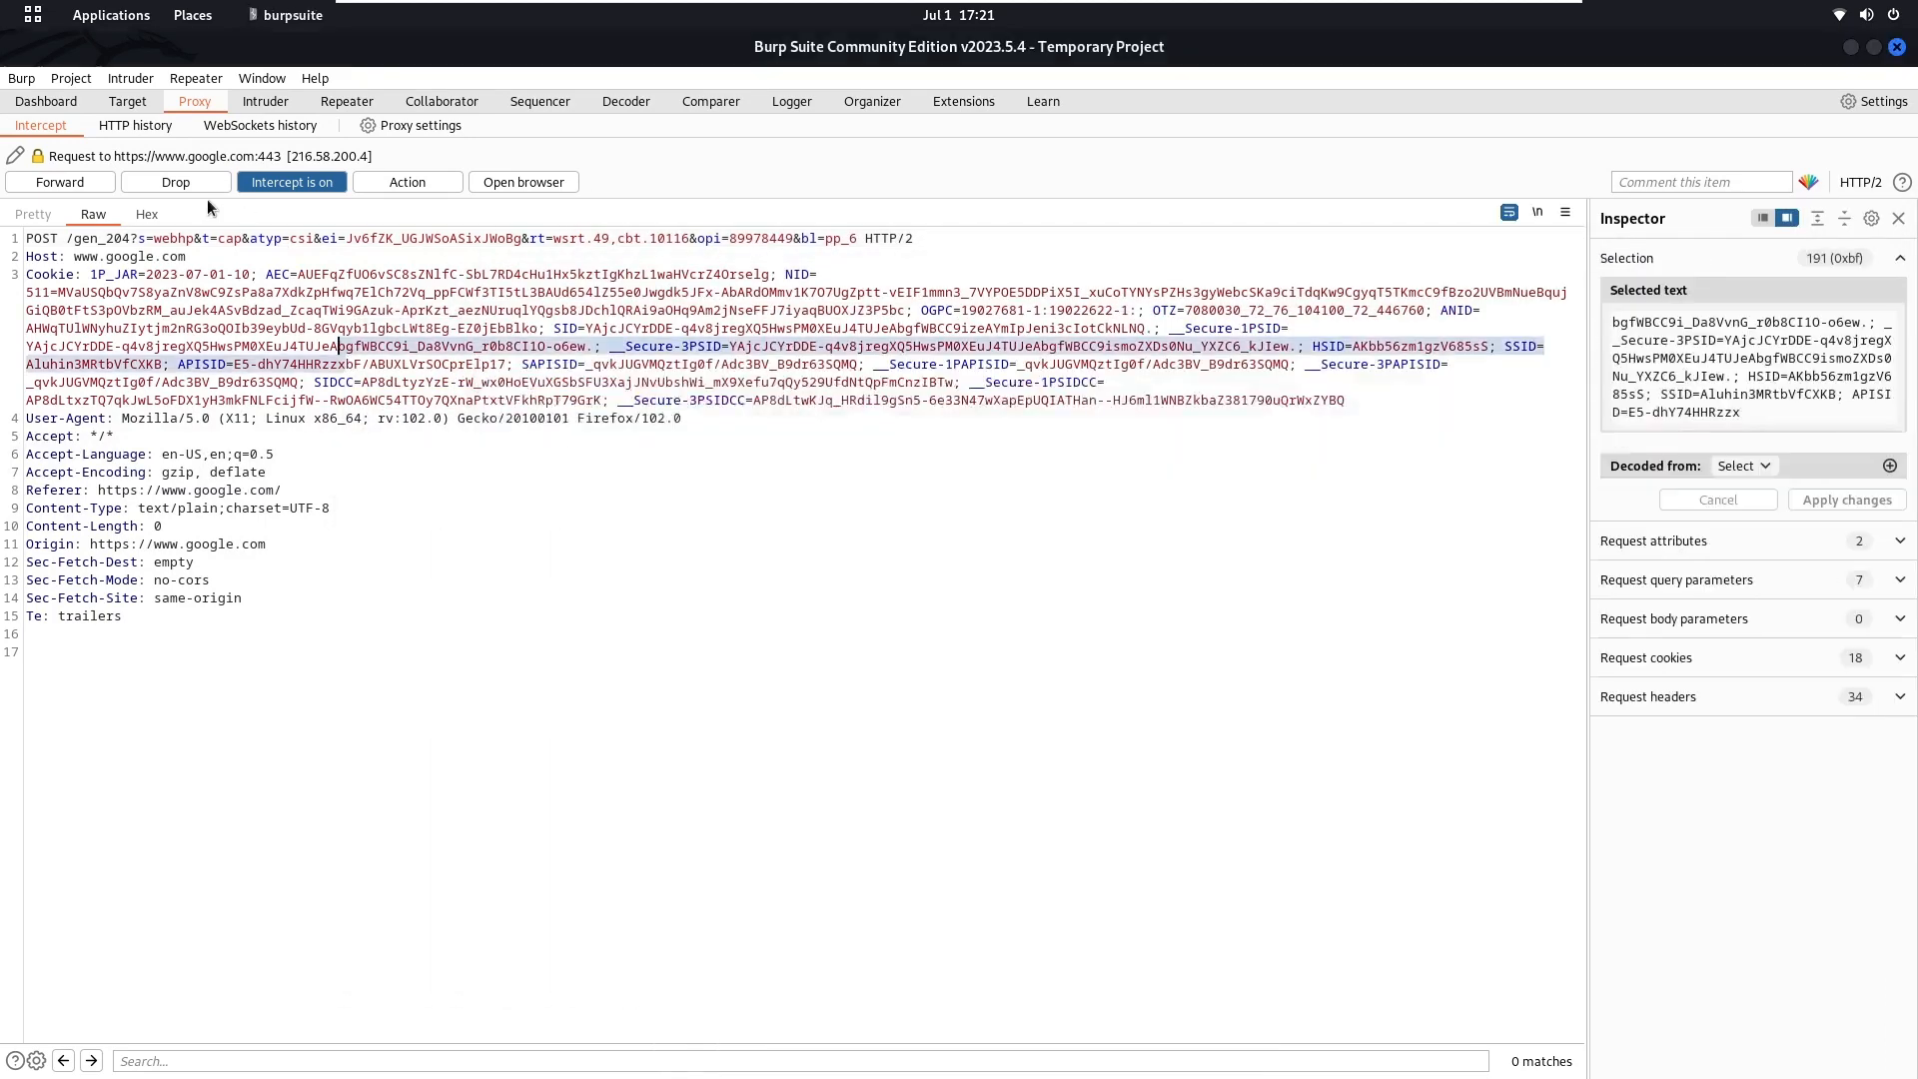
{"action": "left_click", "coordinate": [291, 183]}
{"action": "left_click", "coordinate": [300, 183]}
{"action": "key", "text": "super"}
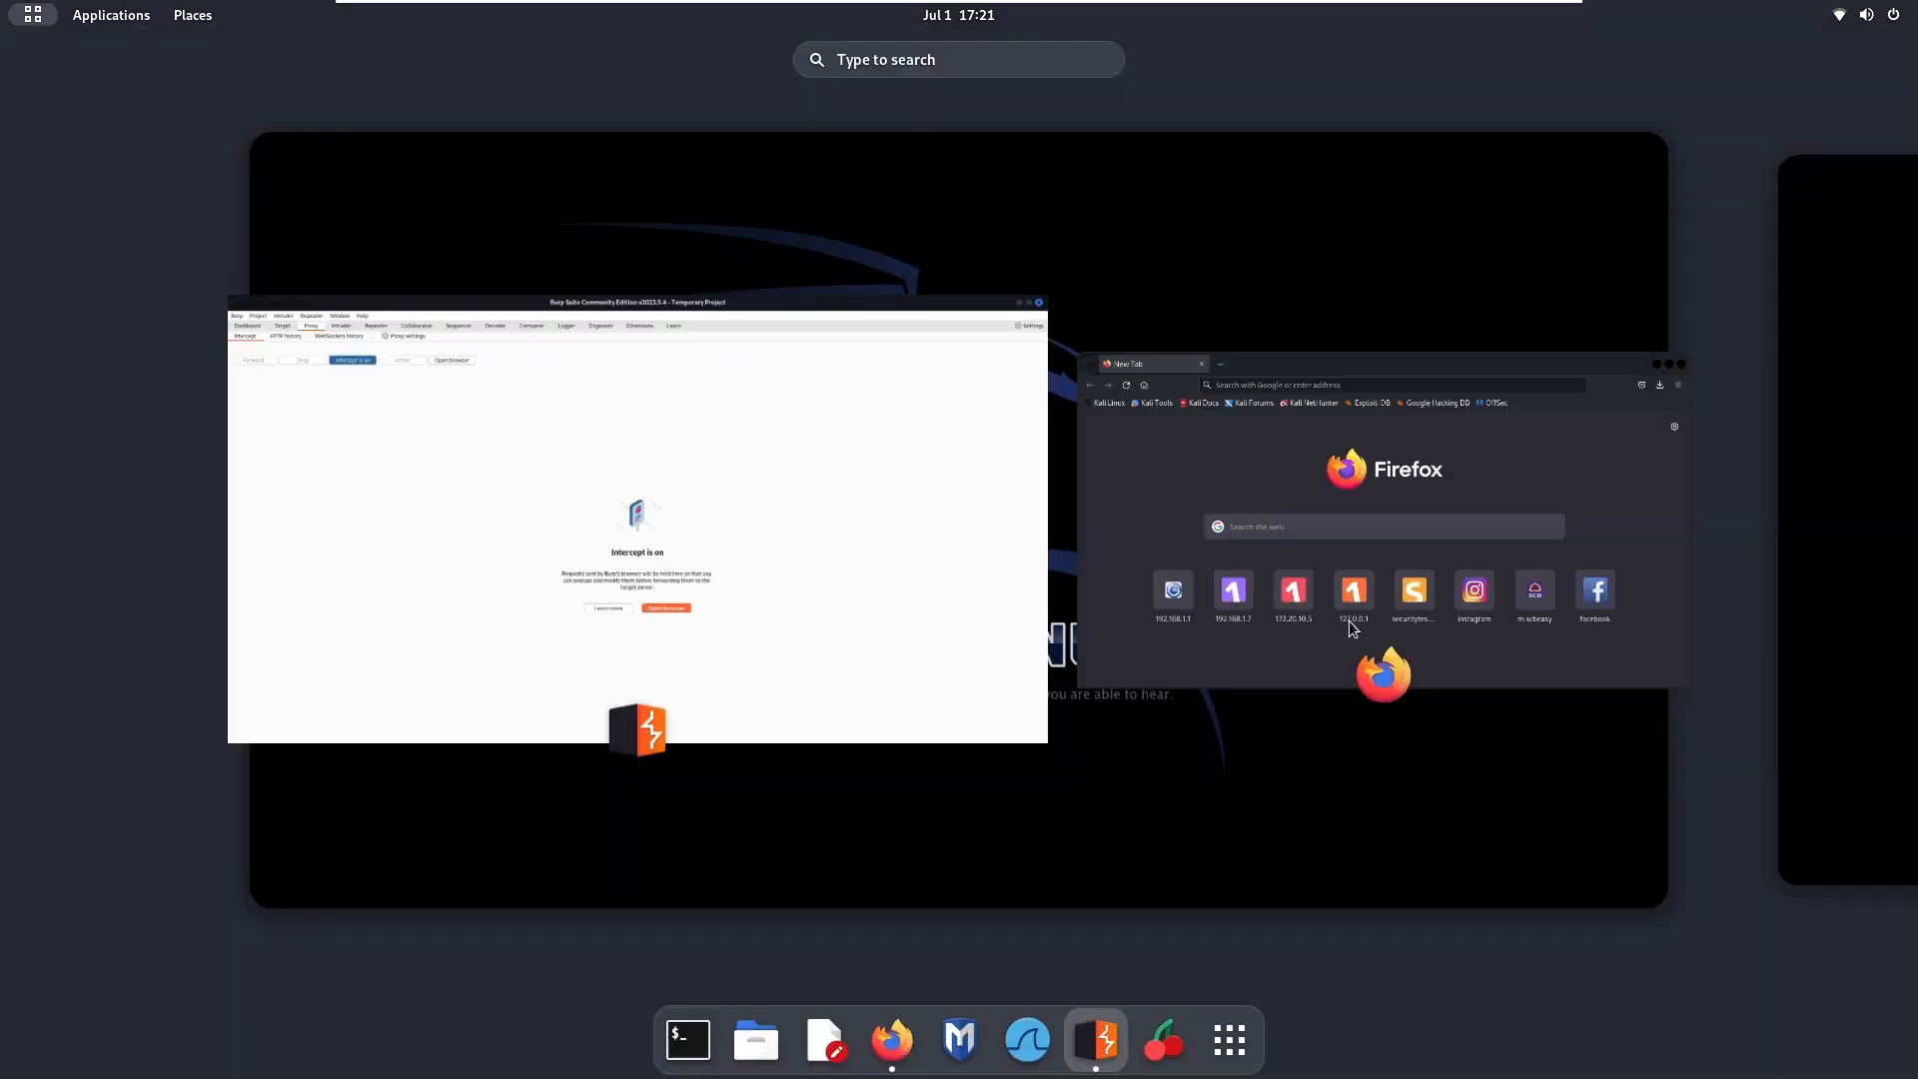
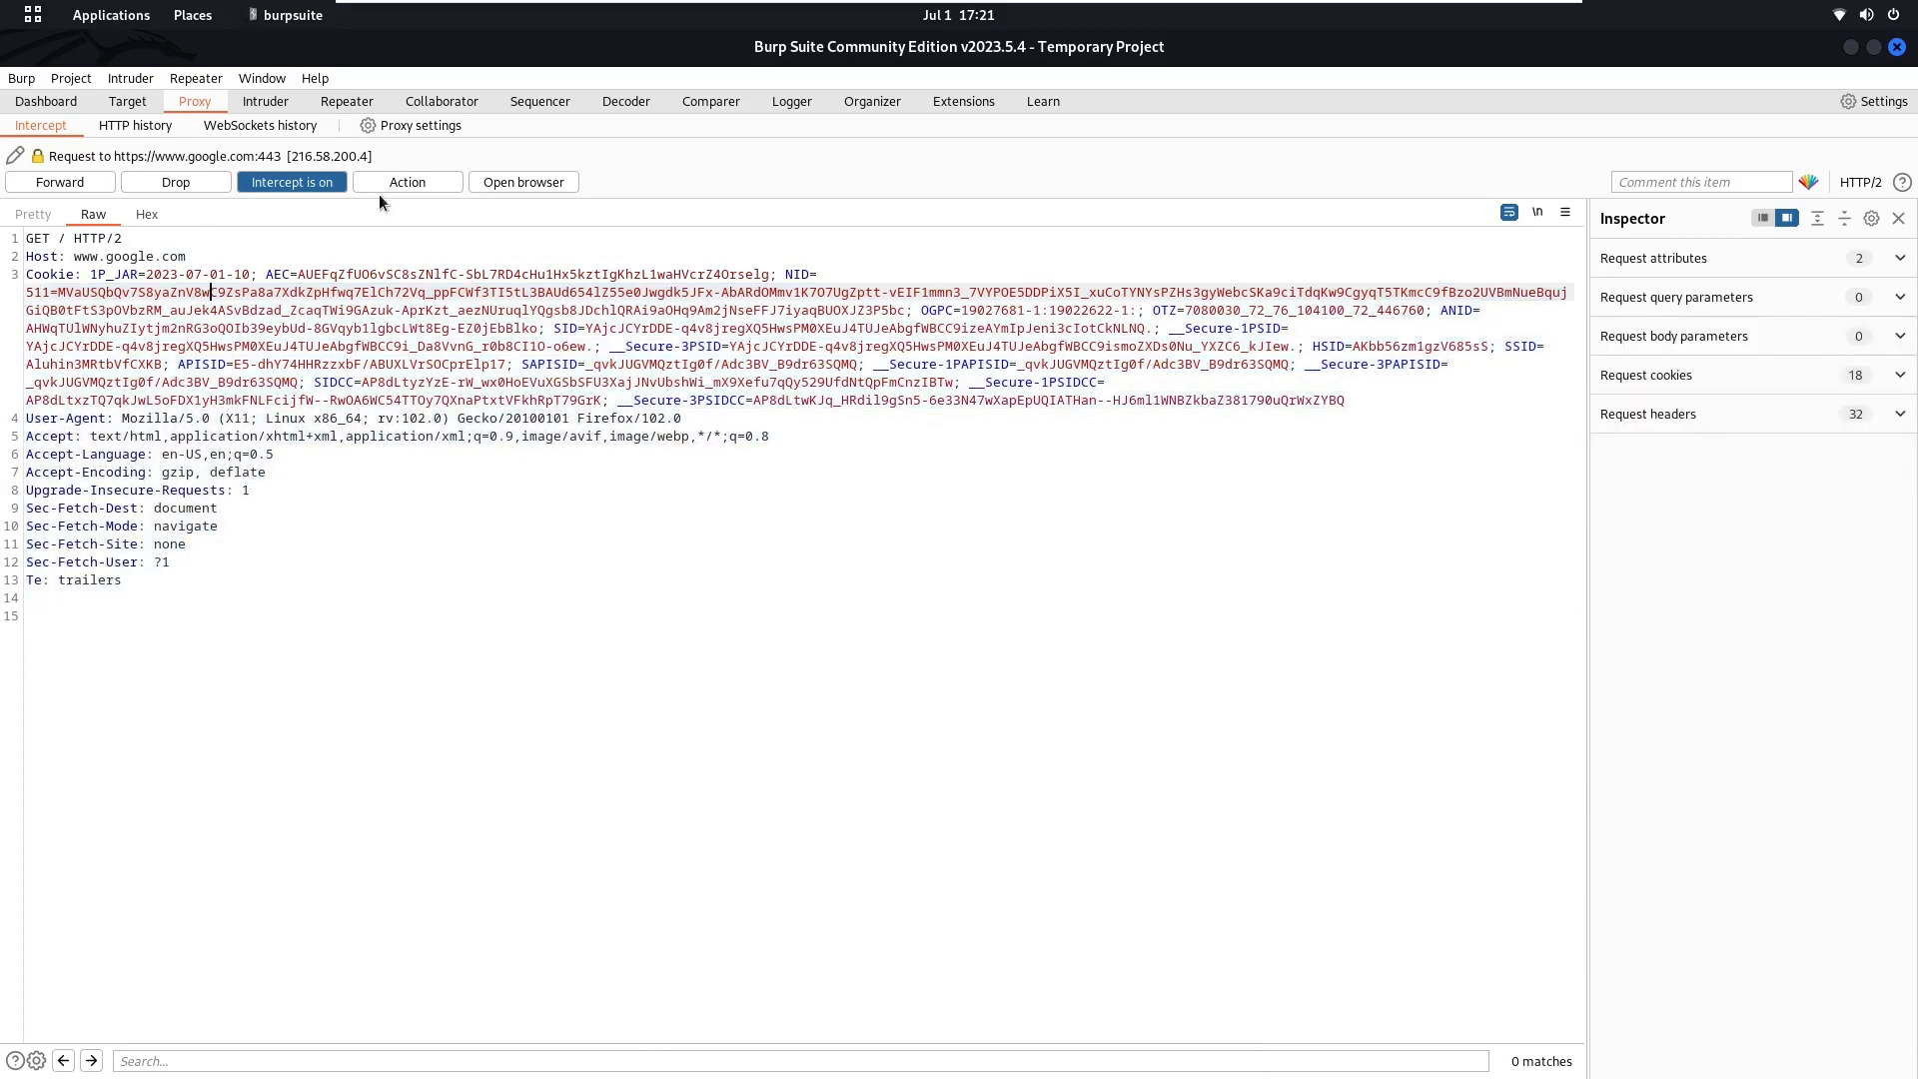
{"action": "left_click_drag", "start_coordinate": [690, 98], "coordinate": [477, 199]}
{"action": "left_click", "coordinate": [181, 343]}
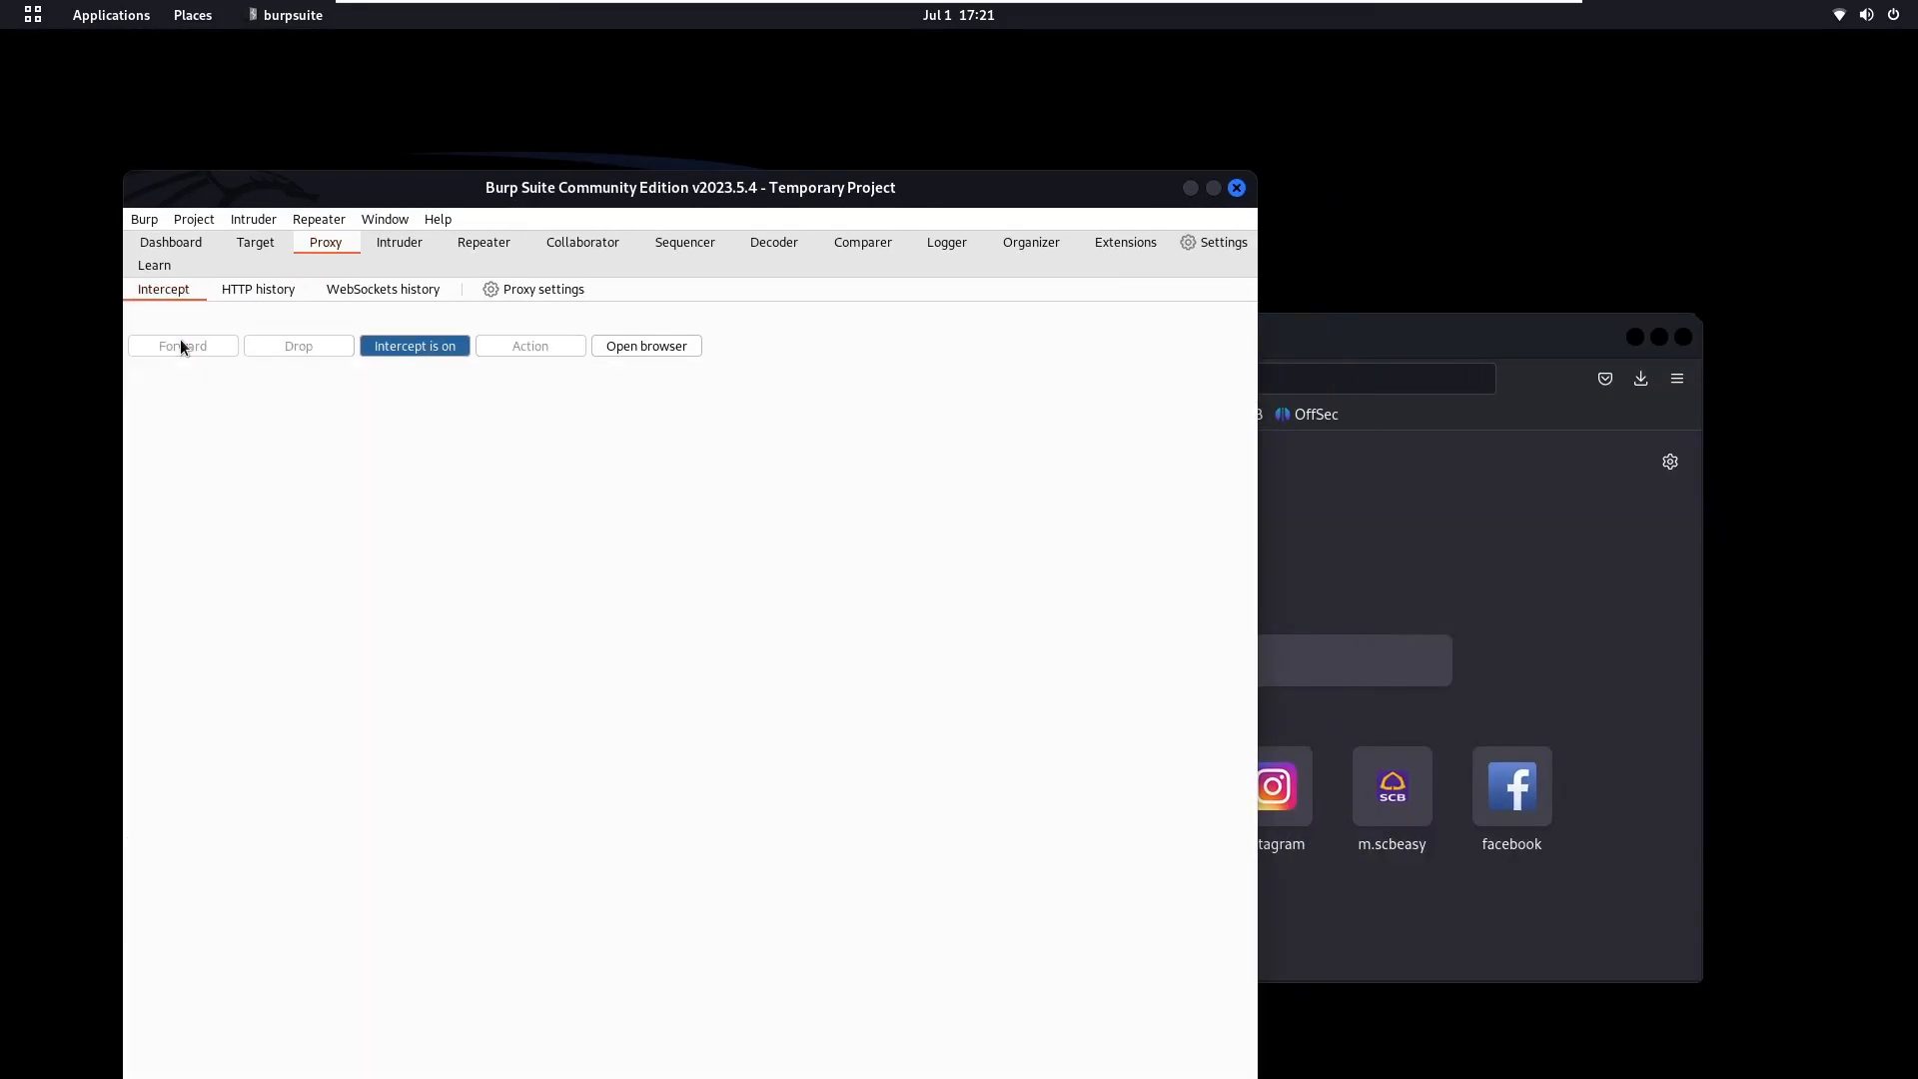
{"action": "double_click", "coordinate": [896, 193]}
{"action": "key", "text": "super"}
{"action": "left_click", "coordinate": [1353, 474]}
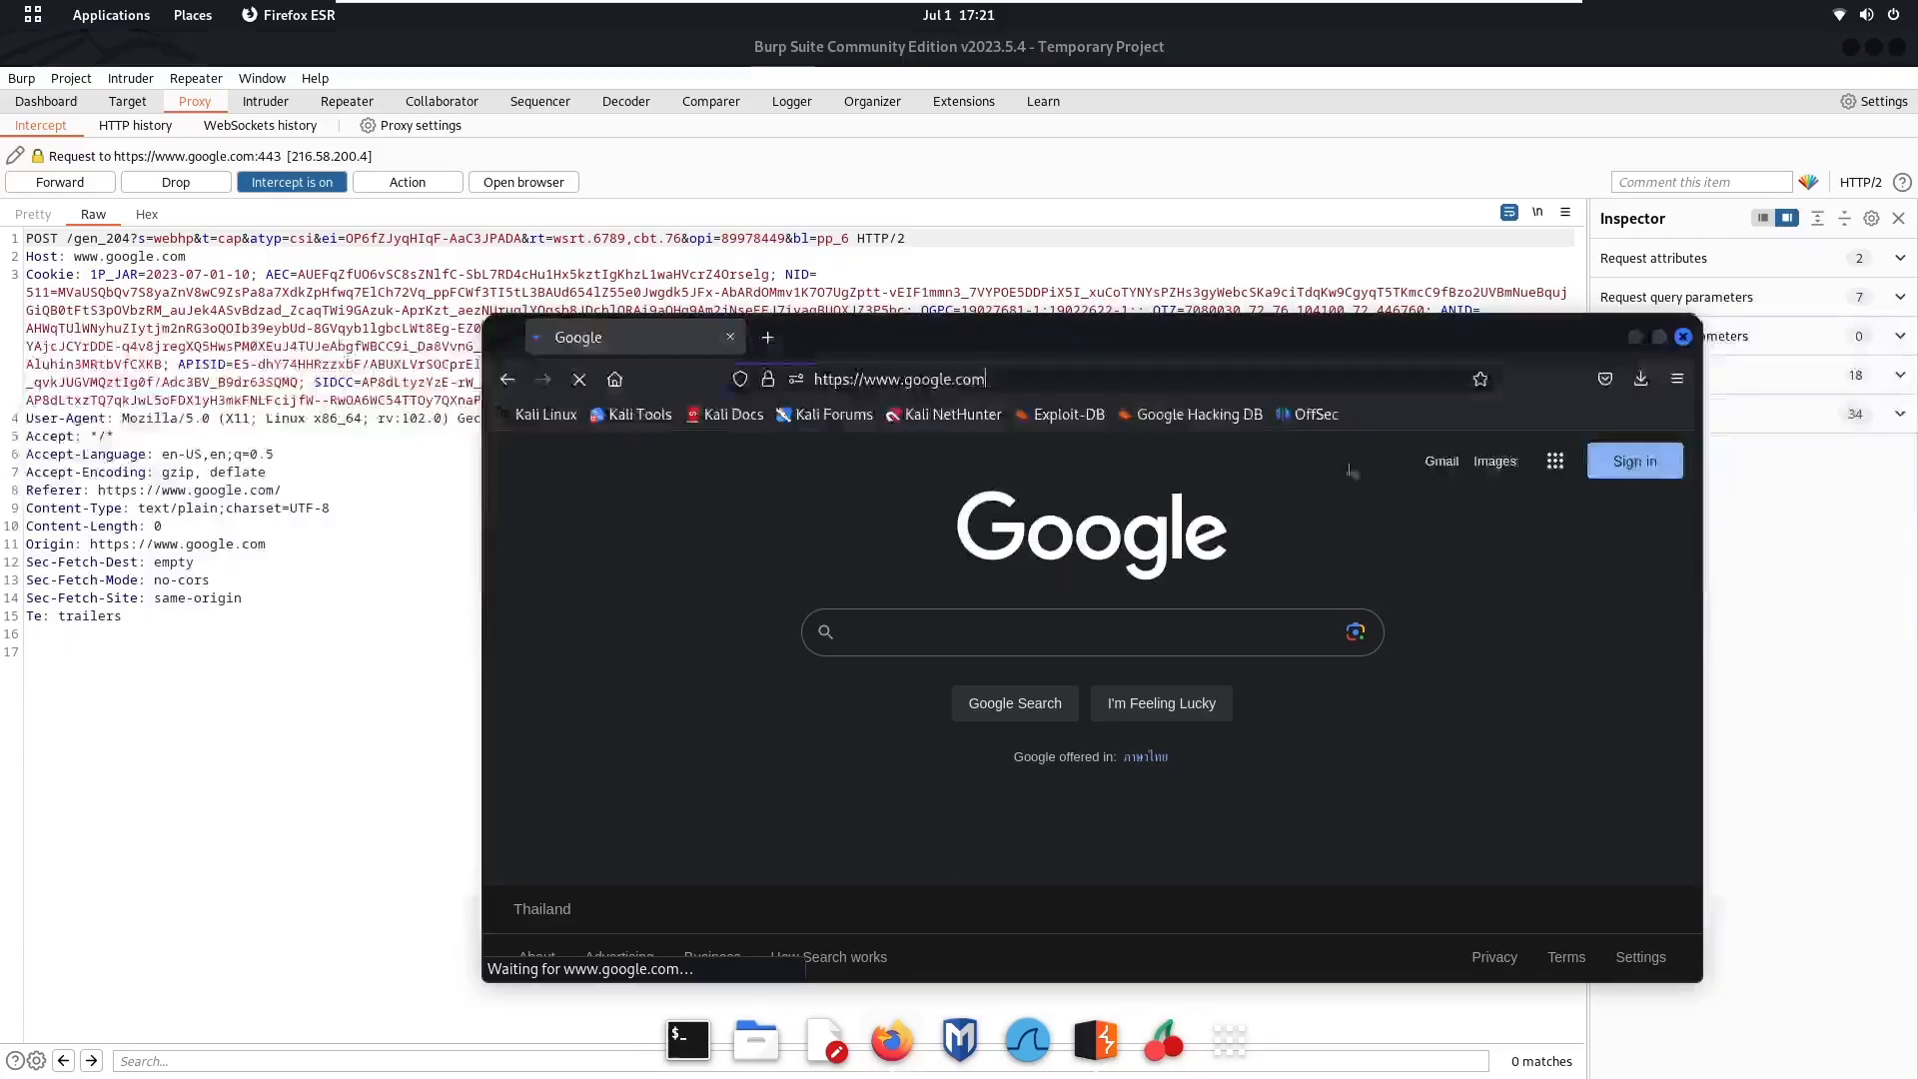
{"action": "left_click", "coordinate": [951, 647]}
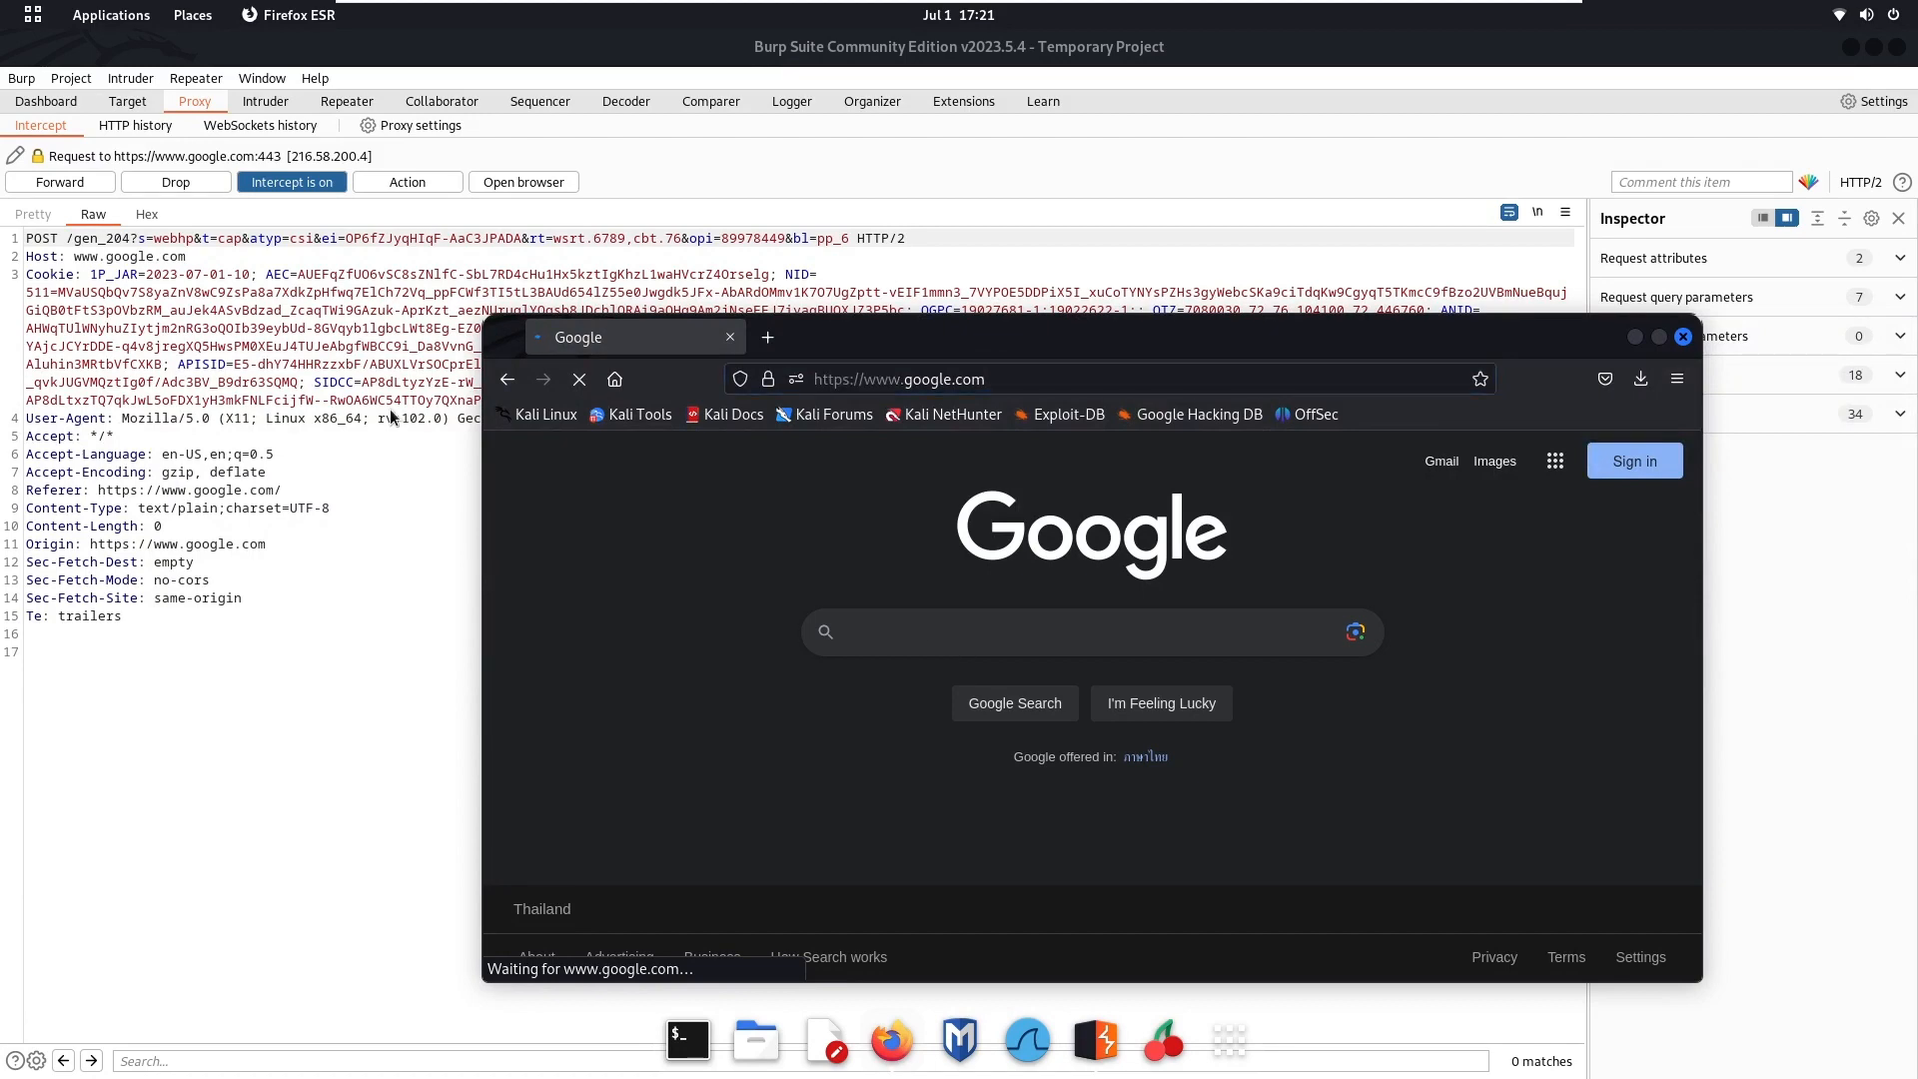
{"action": "left_click", "coordinate": [93, 179]}
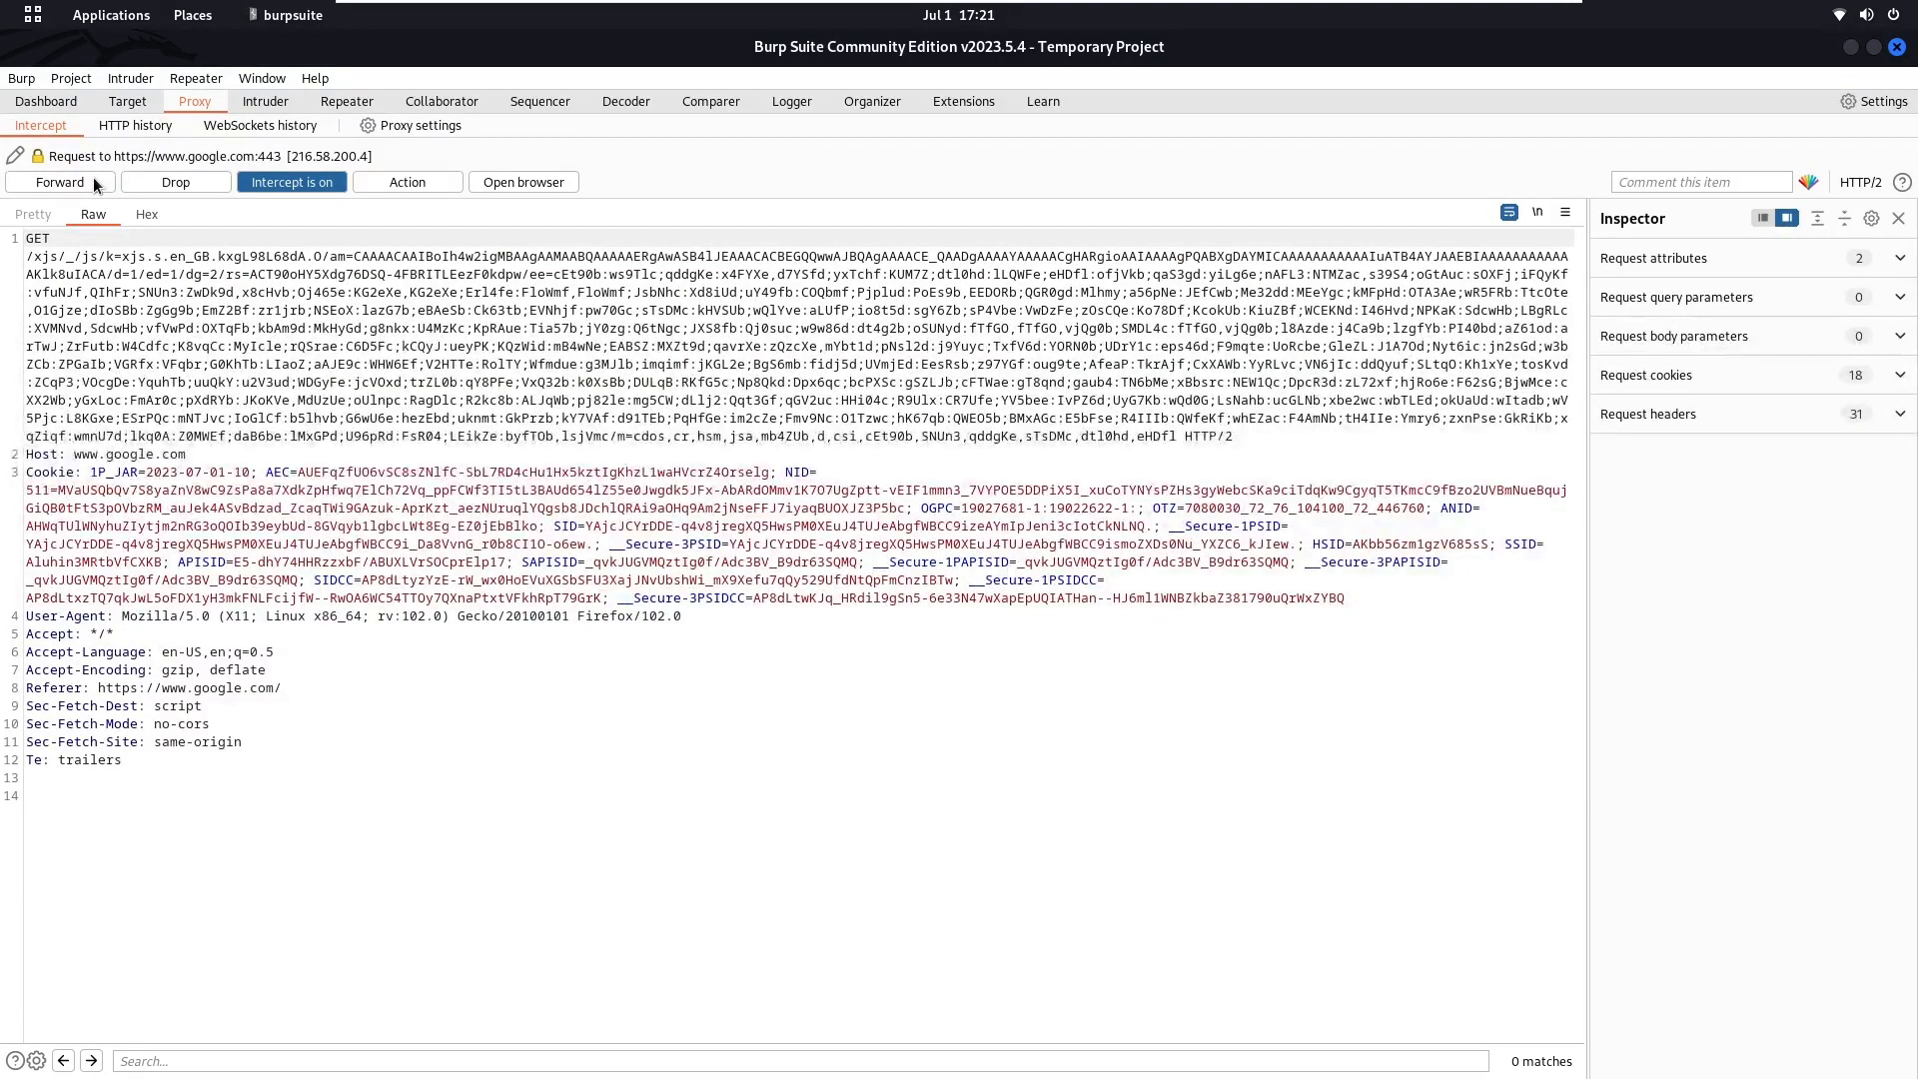
{"action": "left_click", "coordinate": [89, 186]}
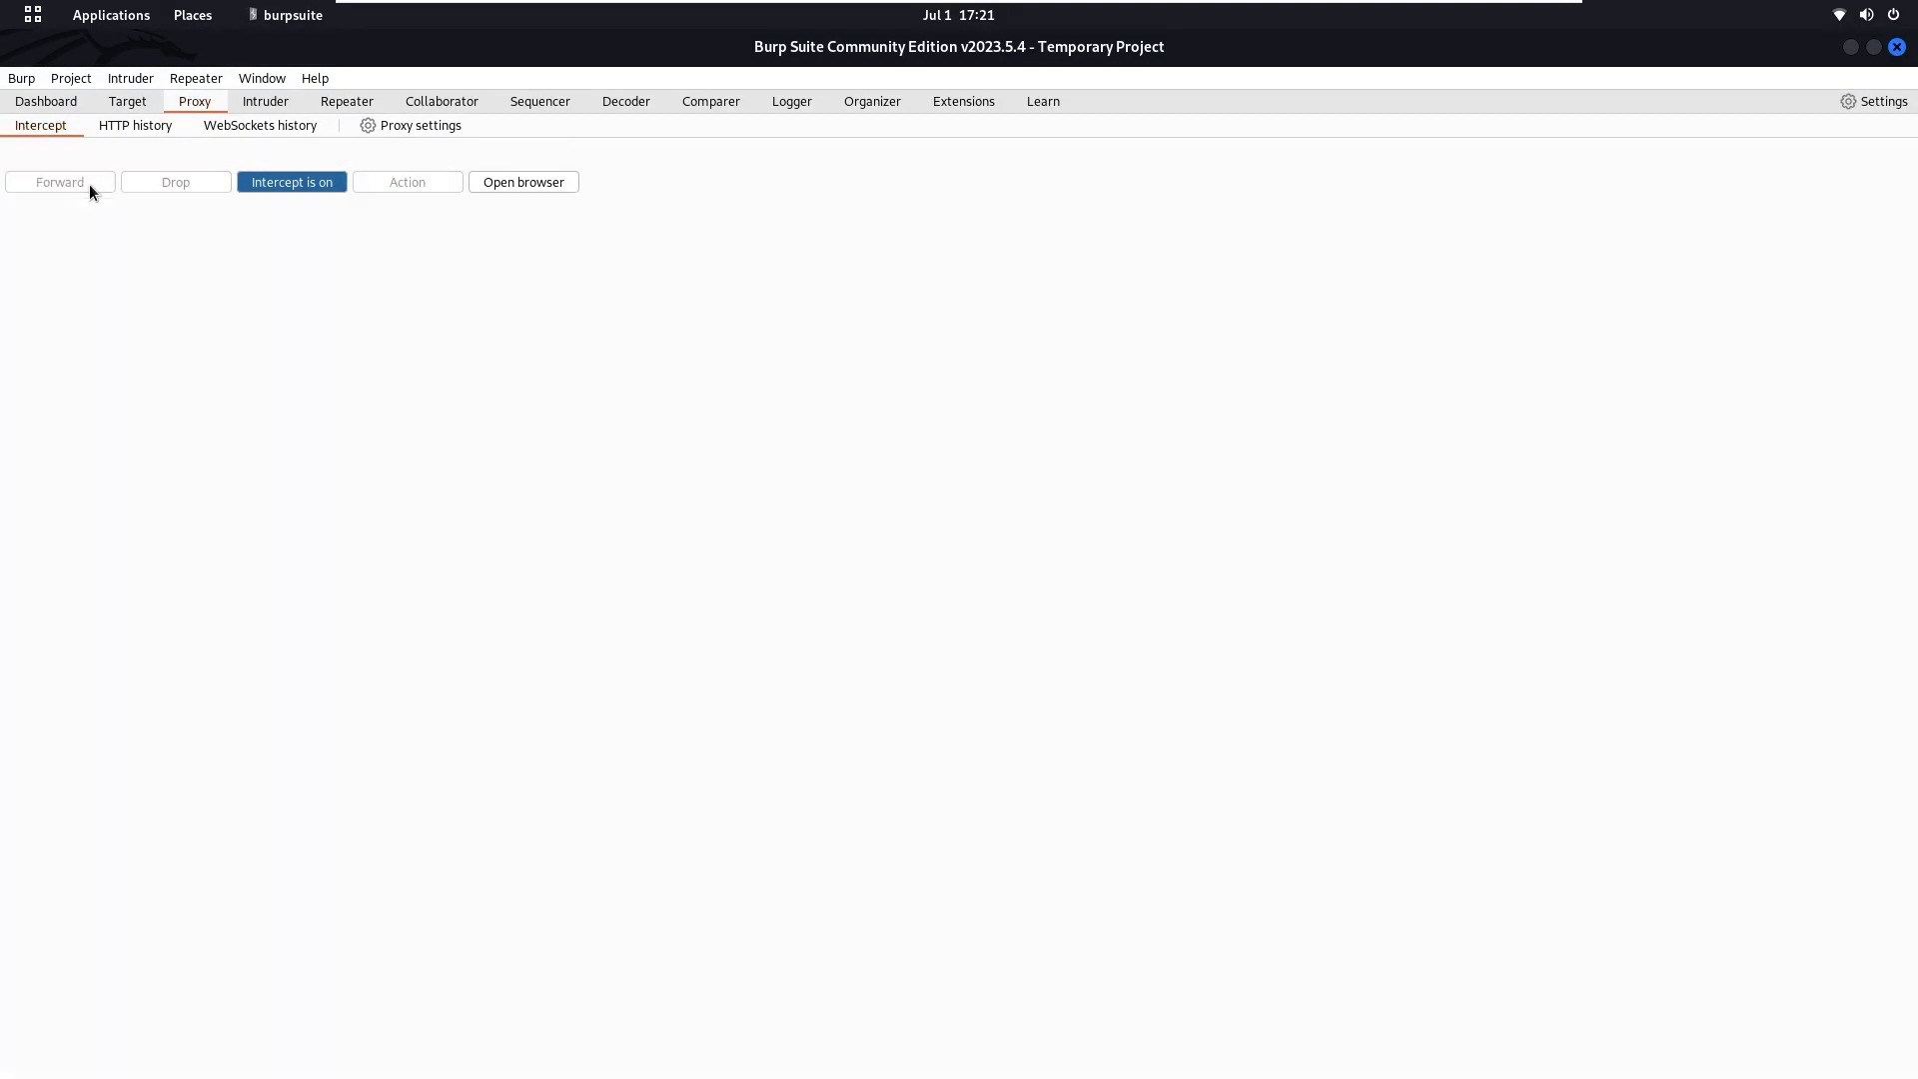
Check the Google page in Firefox and switch off request interception in Burp Suite's proxy
{"action": "key", "text": "super"}
{"action": "left_click", "coordinate": [1219, 614]}
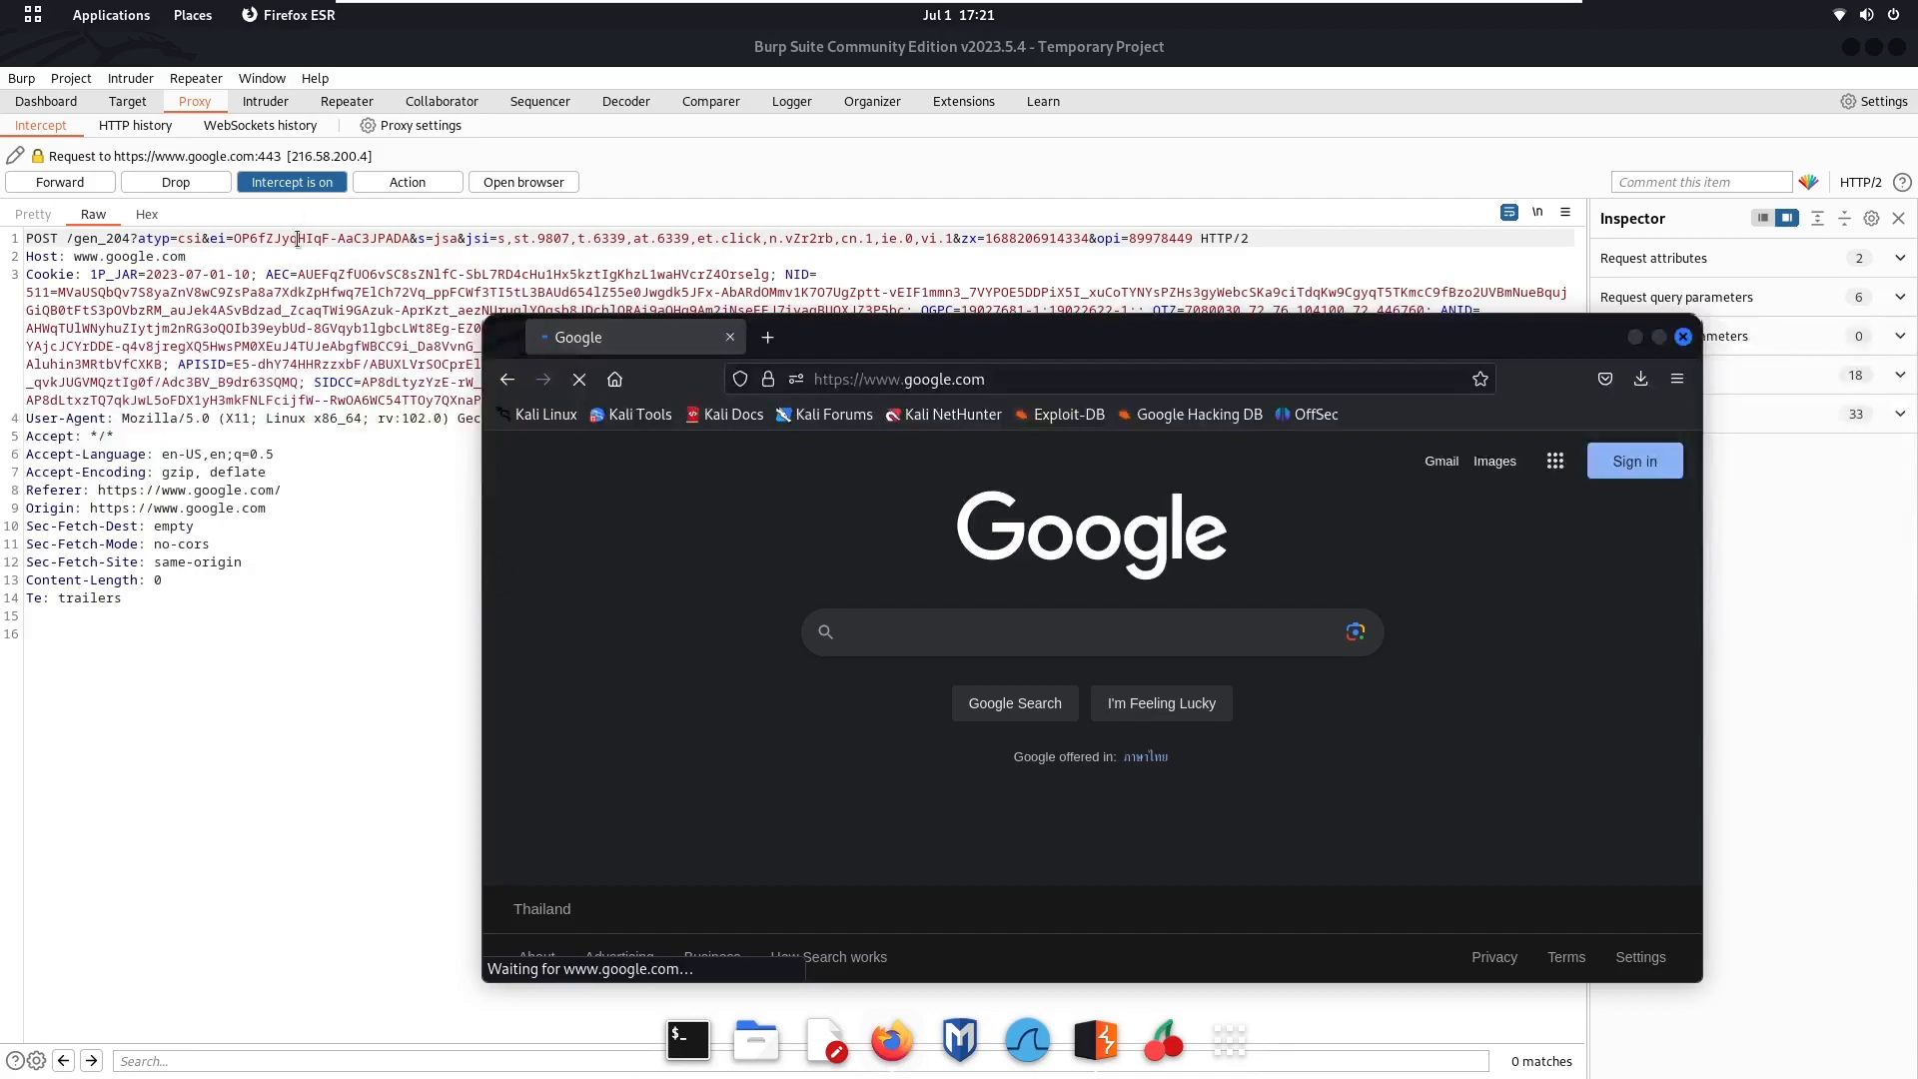
{"action": "left_click", "coordinate": [314, 186]}
Switch to Firefox and enter "searchengine" in Google's search box without submitting it
{"action": "key", "text": "super"}
{"action": "left_click", "coordinate": [1251, 557]}
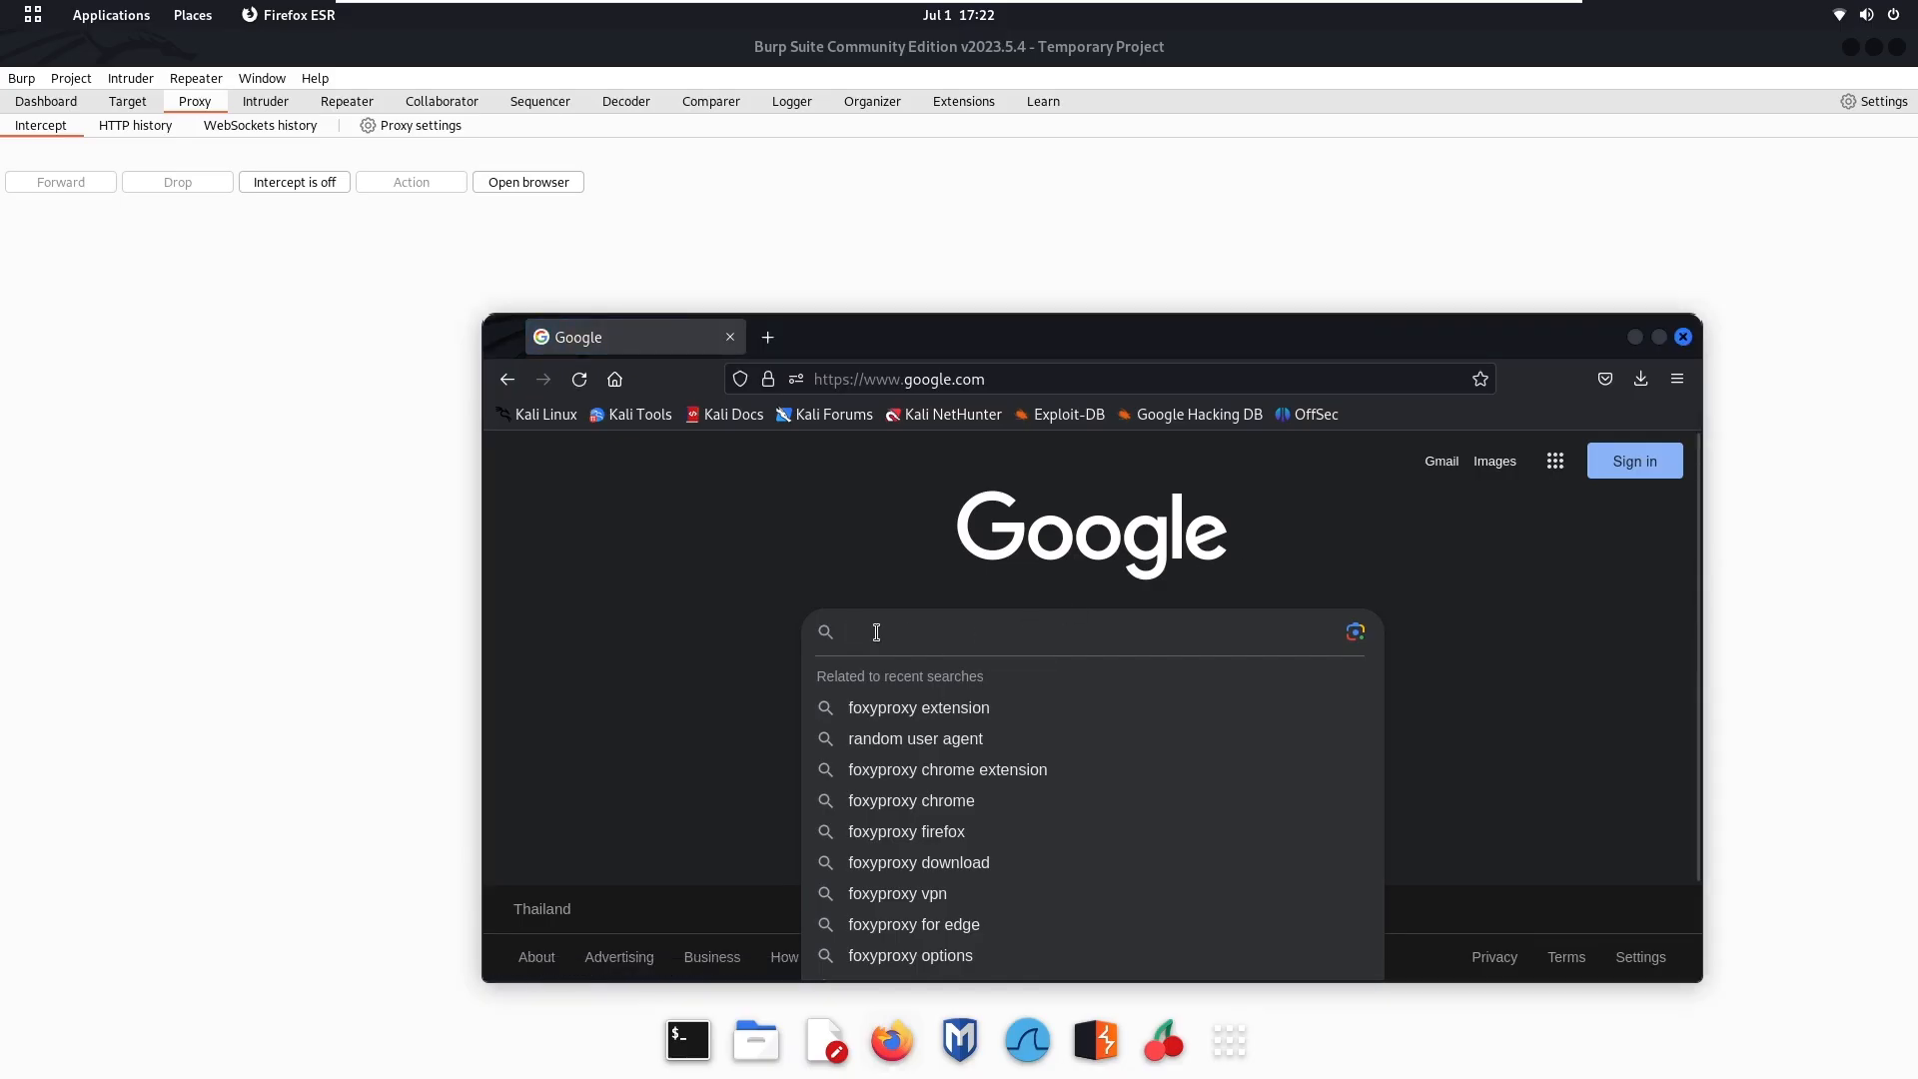
{"action": "type", "text": "s"}
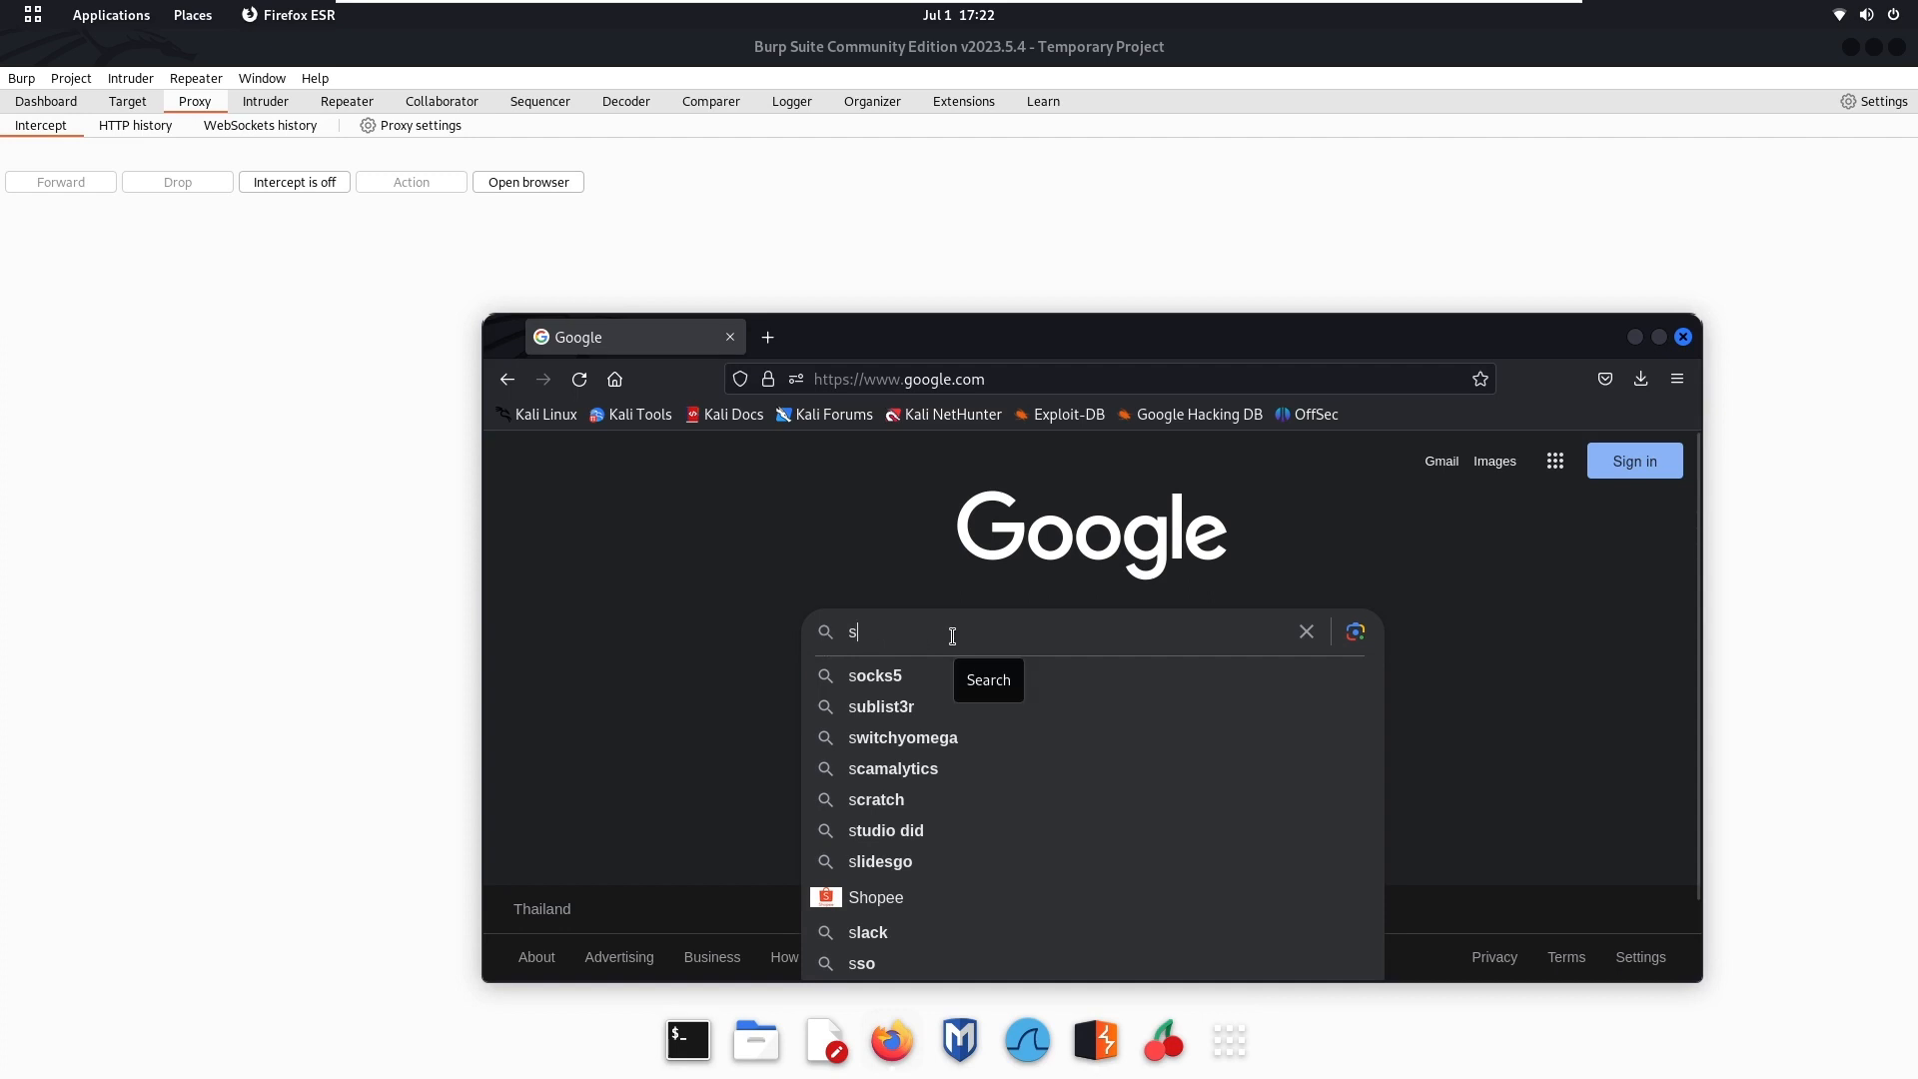
{"action": "key", "text": "BackSpace"}
{"action": "type", "text": "searche"}
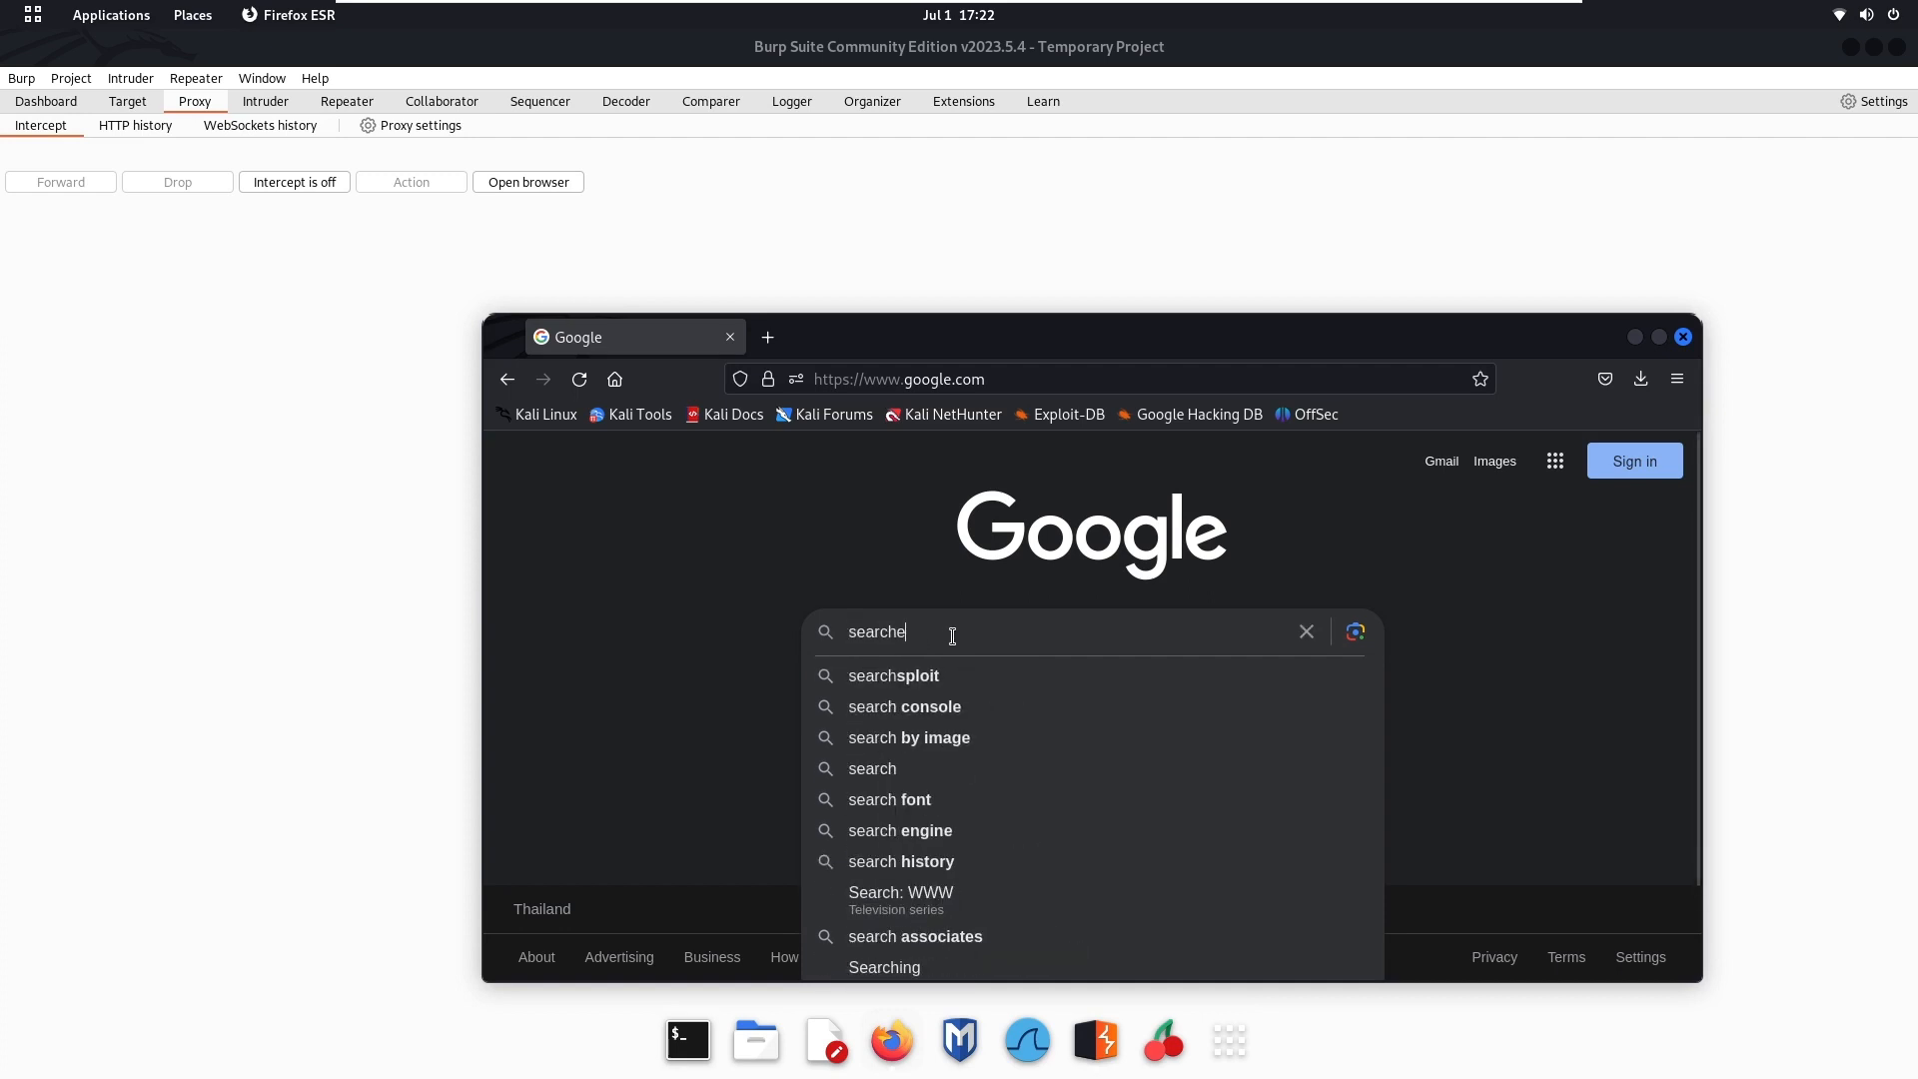
{"action": "type", "text": "ngine"}
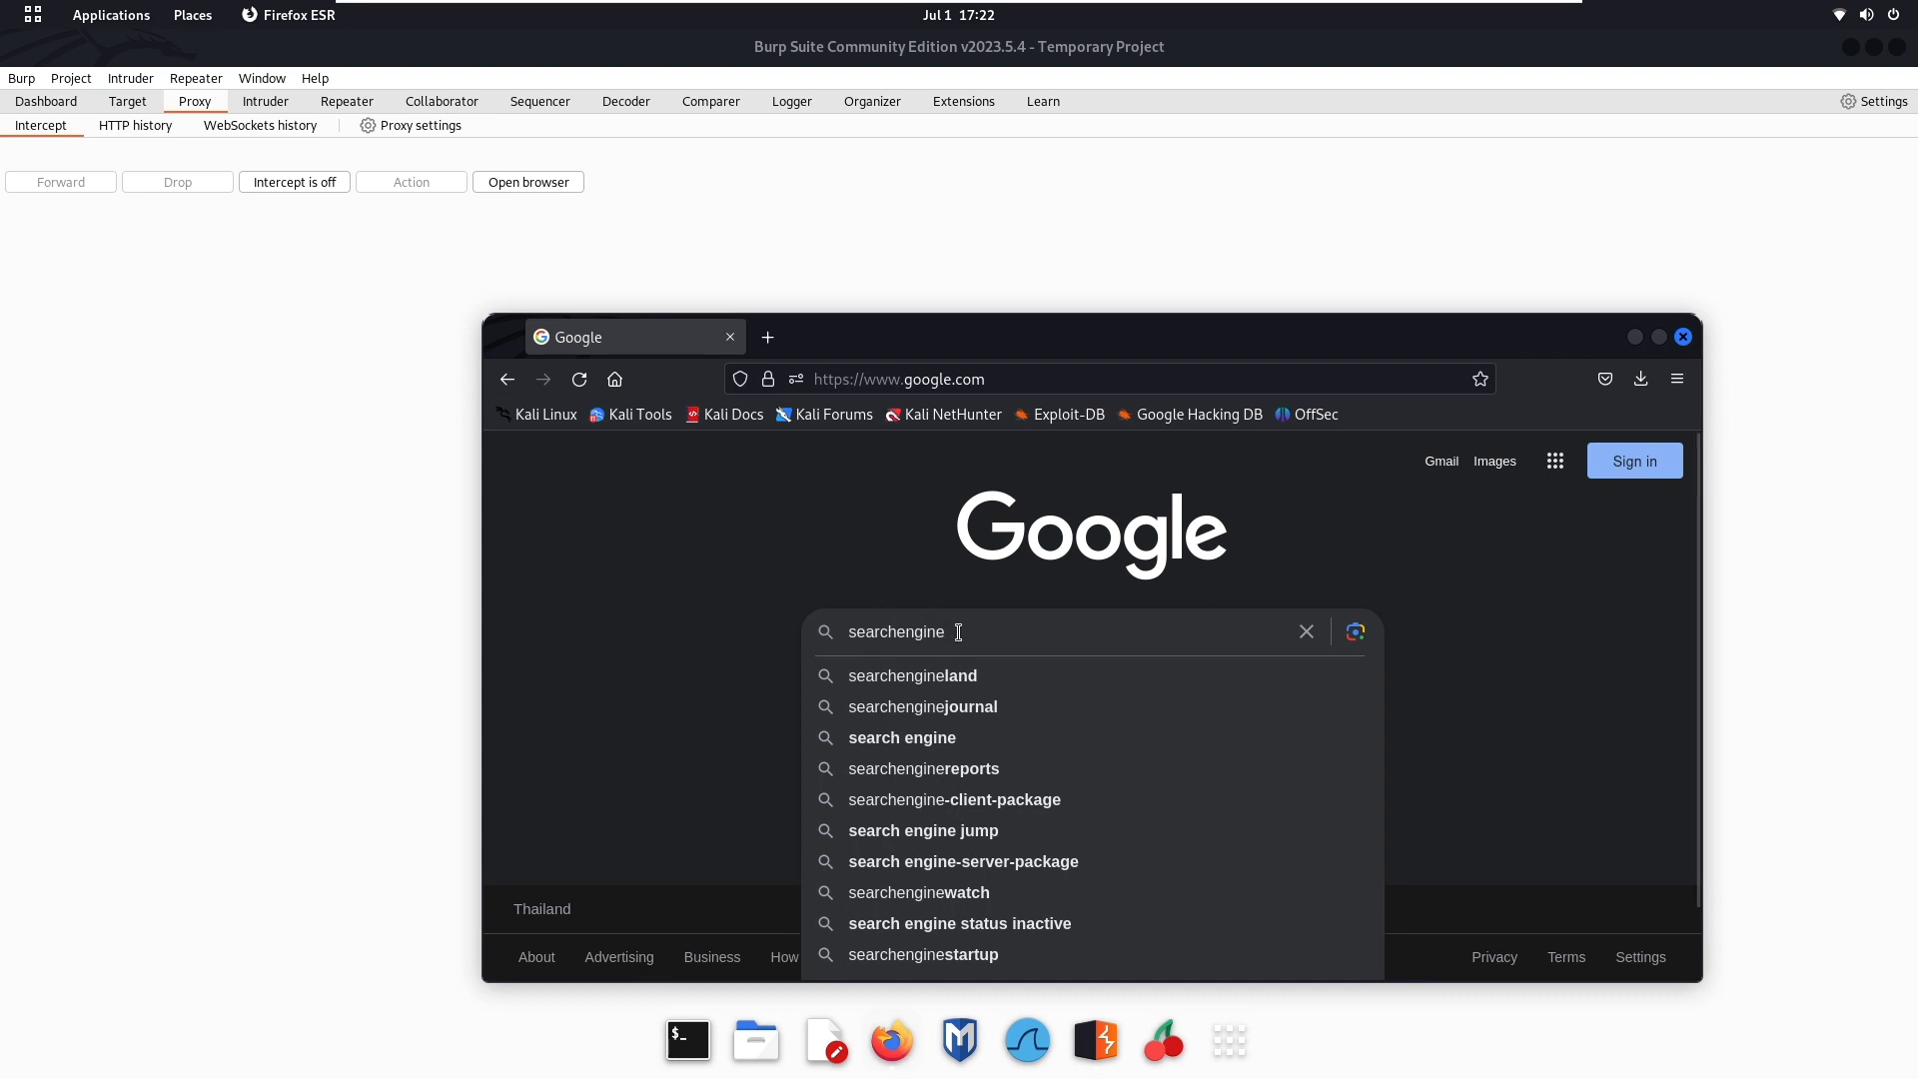
Switch interception on in Burp Suite and submit the "searchengine" search from the Google page in Firefox
{"action": "left_click", "coordinate": [256, 303]}
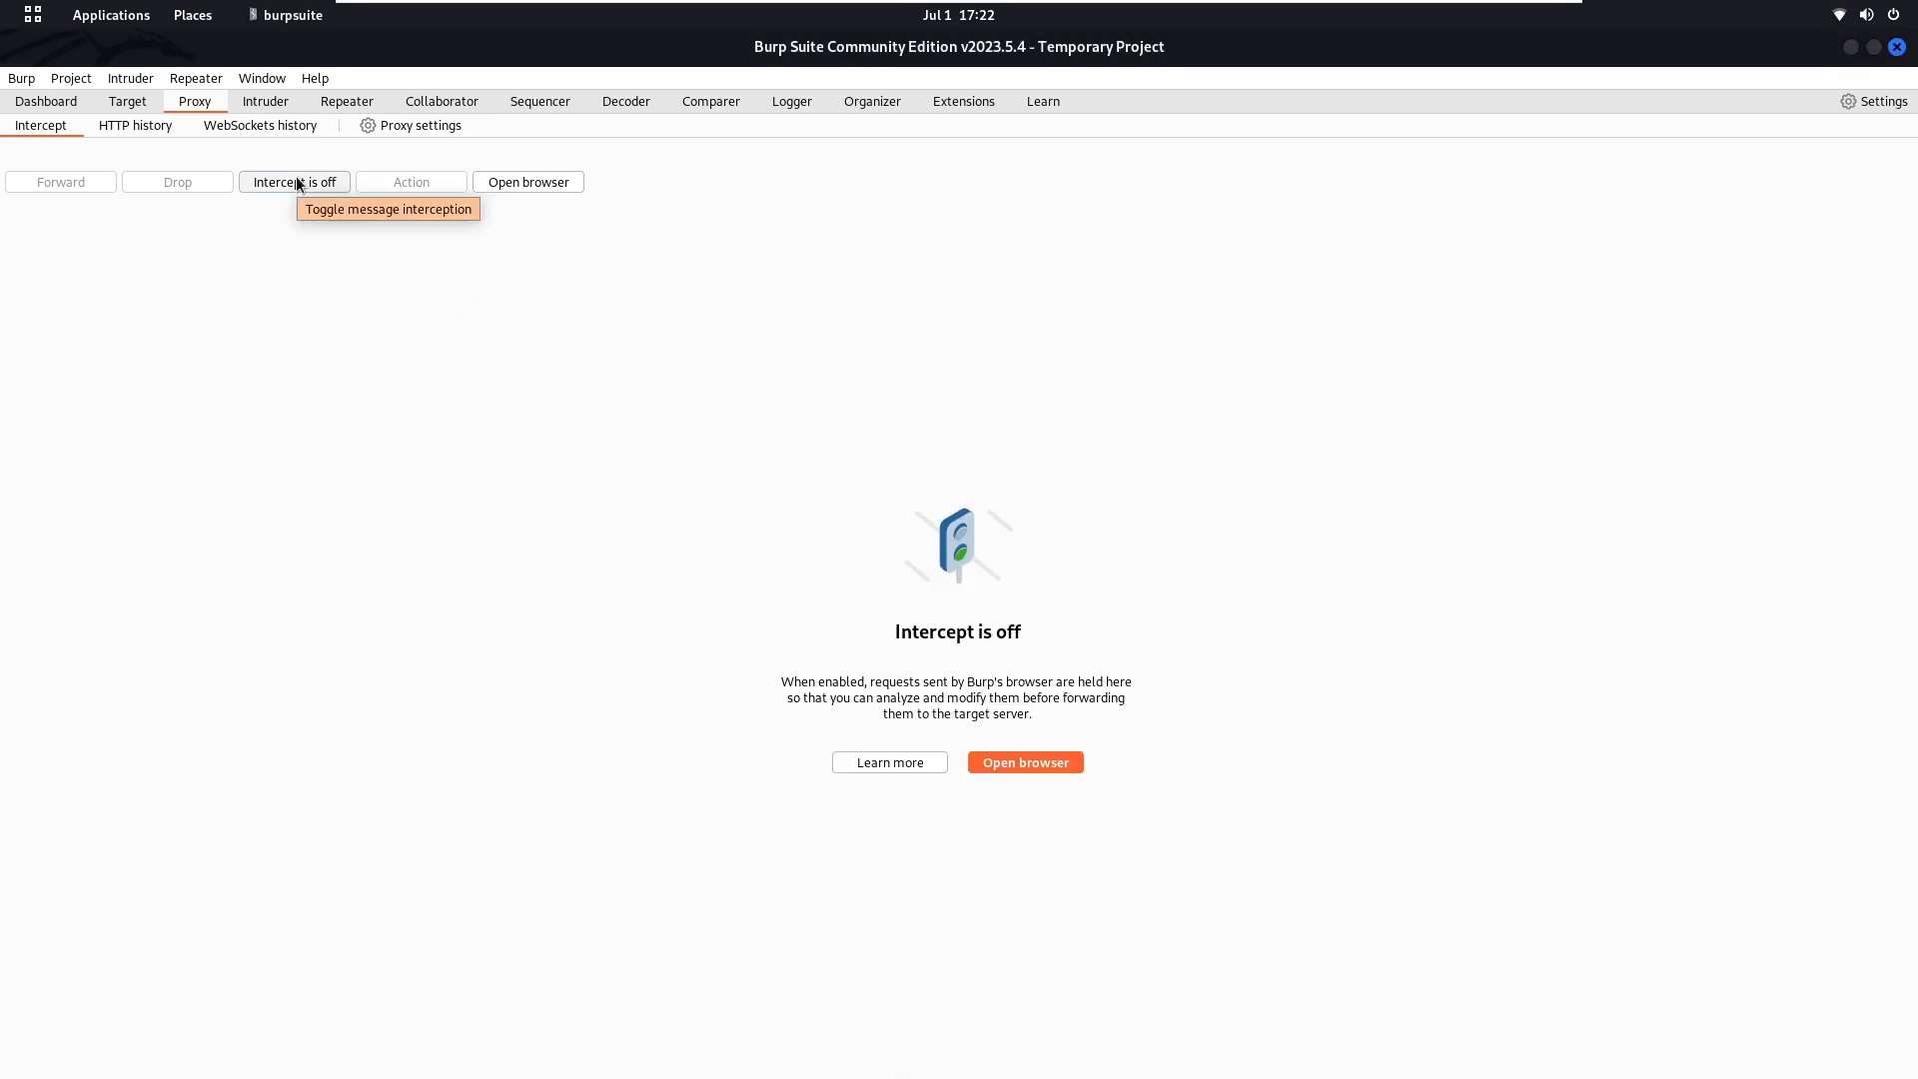
{"action": "left_click", "coordinate": [297, 184]}
{"action": "key", "text": "super"}
{"action": "left_click", "coordinate": [1090, 628]}
{"action": "key", "text": "Return"}
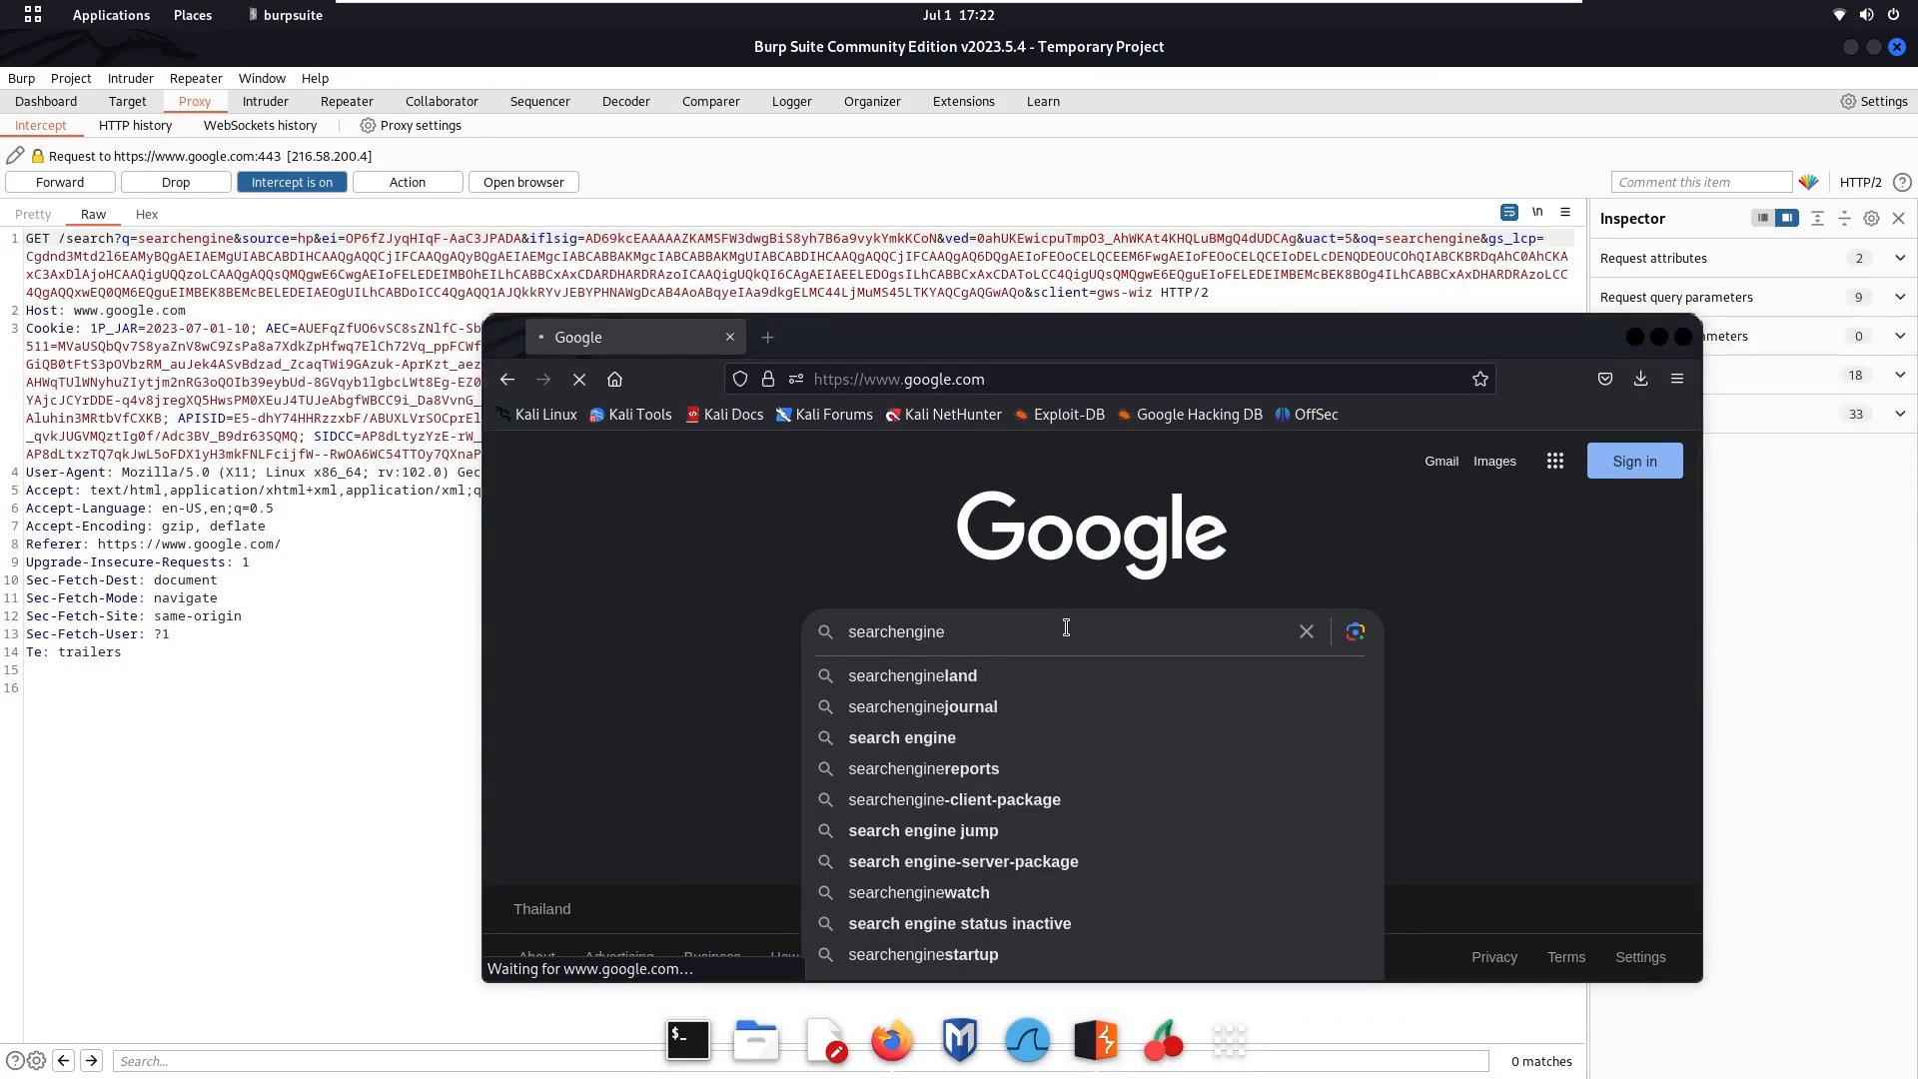
Examine the intercepted search request in Burp Suite: the search?q parameter, its searchengine value, and the remaining parameters and cookies
{"action": "left_click", "coordinate": [227, 509]}
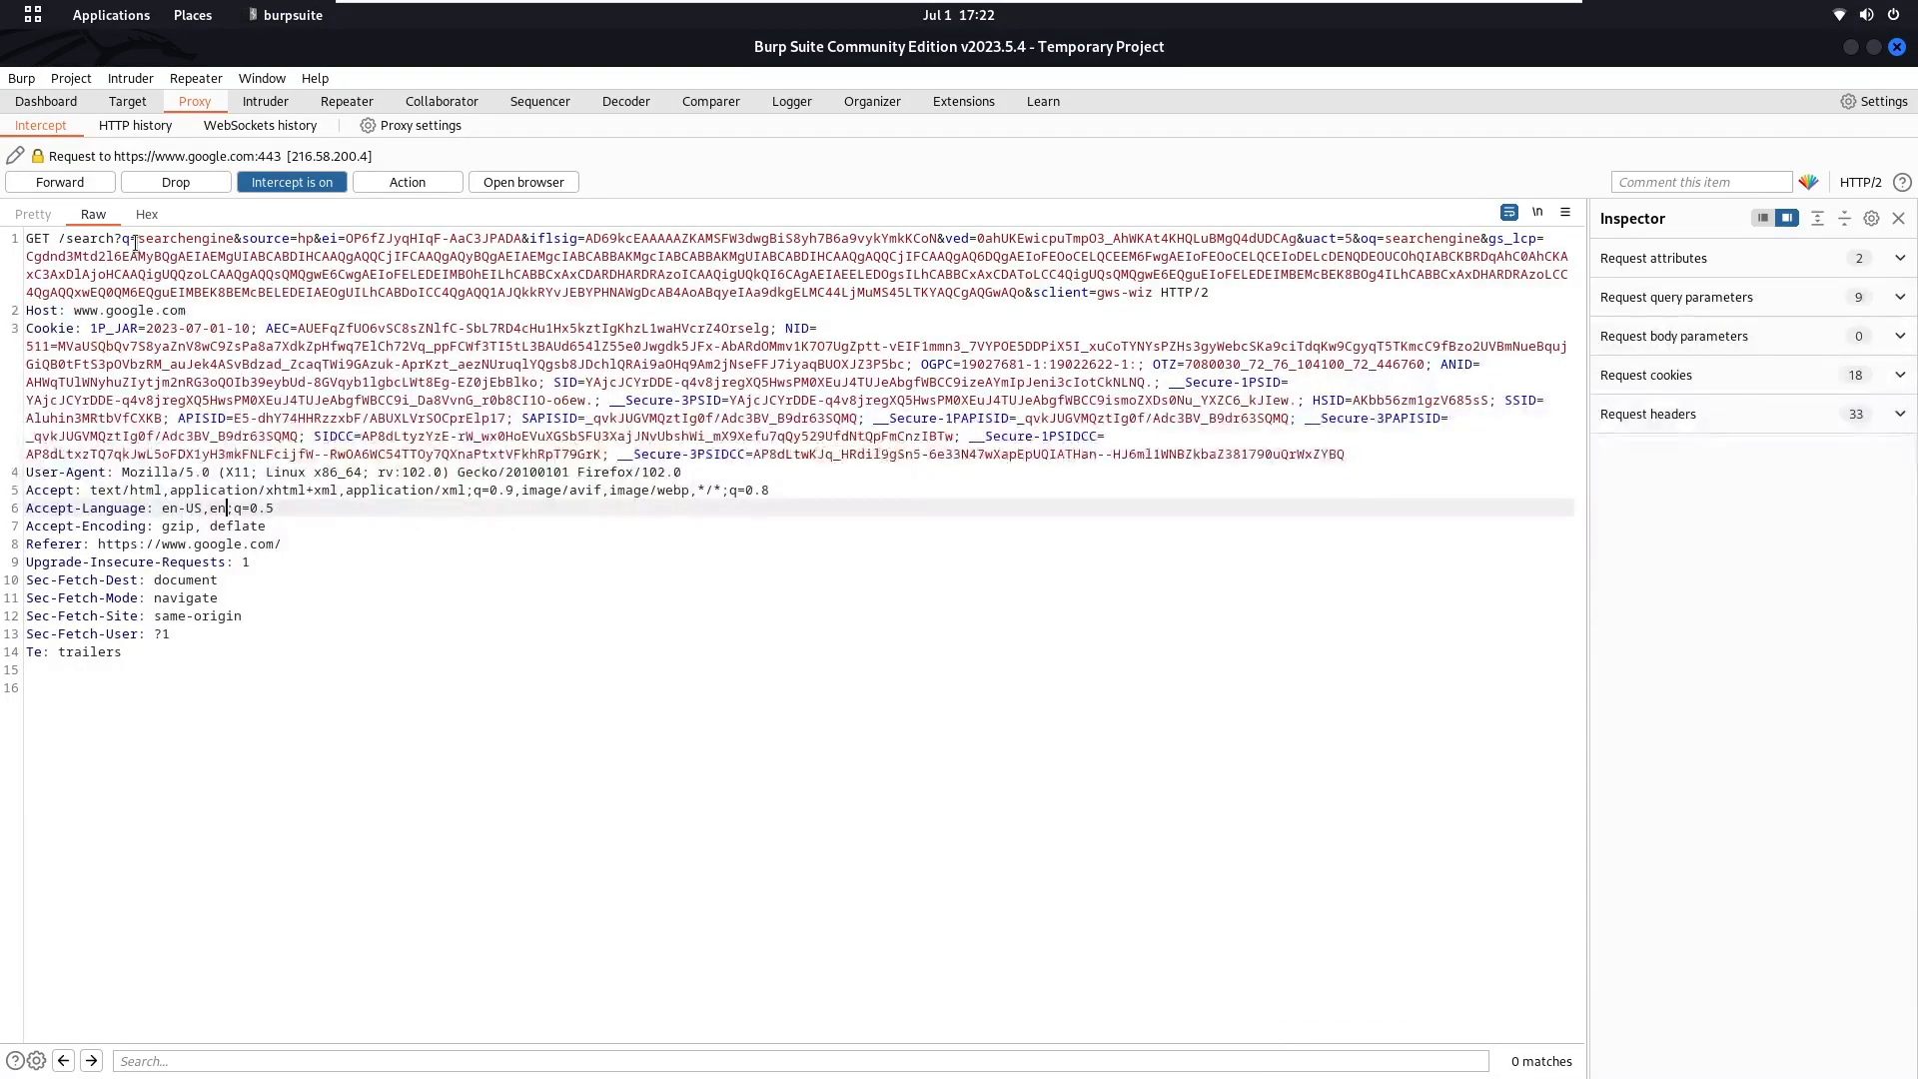
{"action": "mouse_move", "coordinate": [66, 239]}
{"action": "left_mouse_down"}
{"action": "mouse_move", "coordinate": [234, 238]}
{"action": "mouse_move", "coordinate": [66, 239]}
{"action": "left_mouse_up"}
{"action": "left_click", "coordinate": [193, 239]}
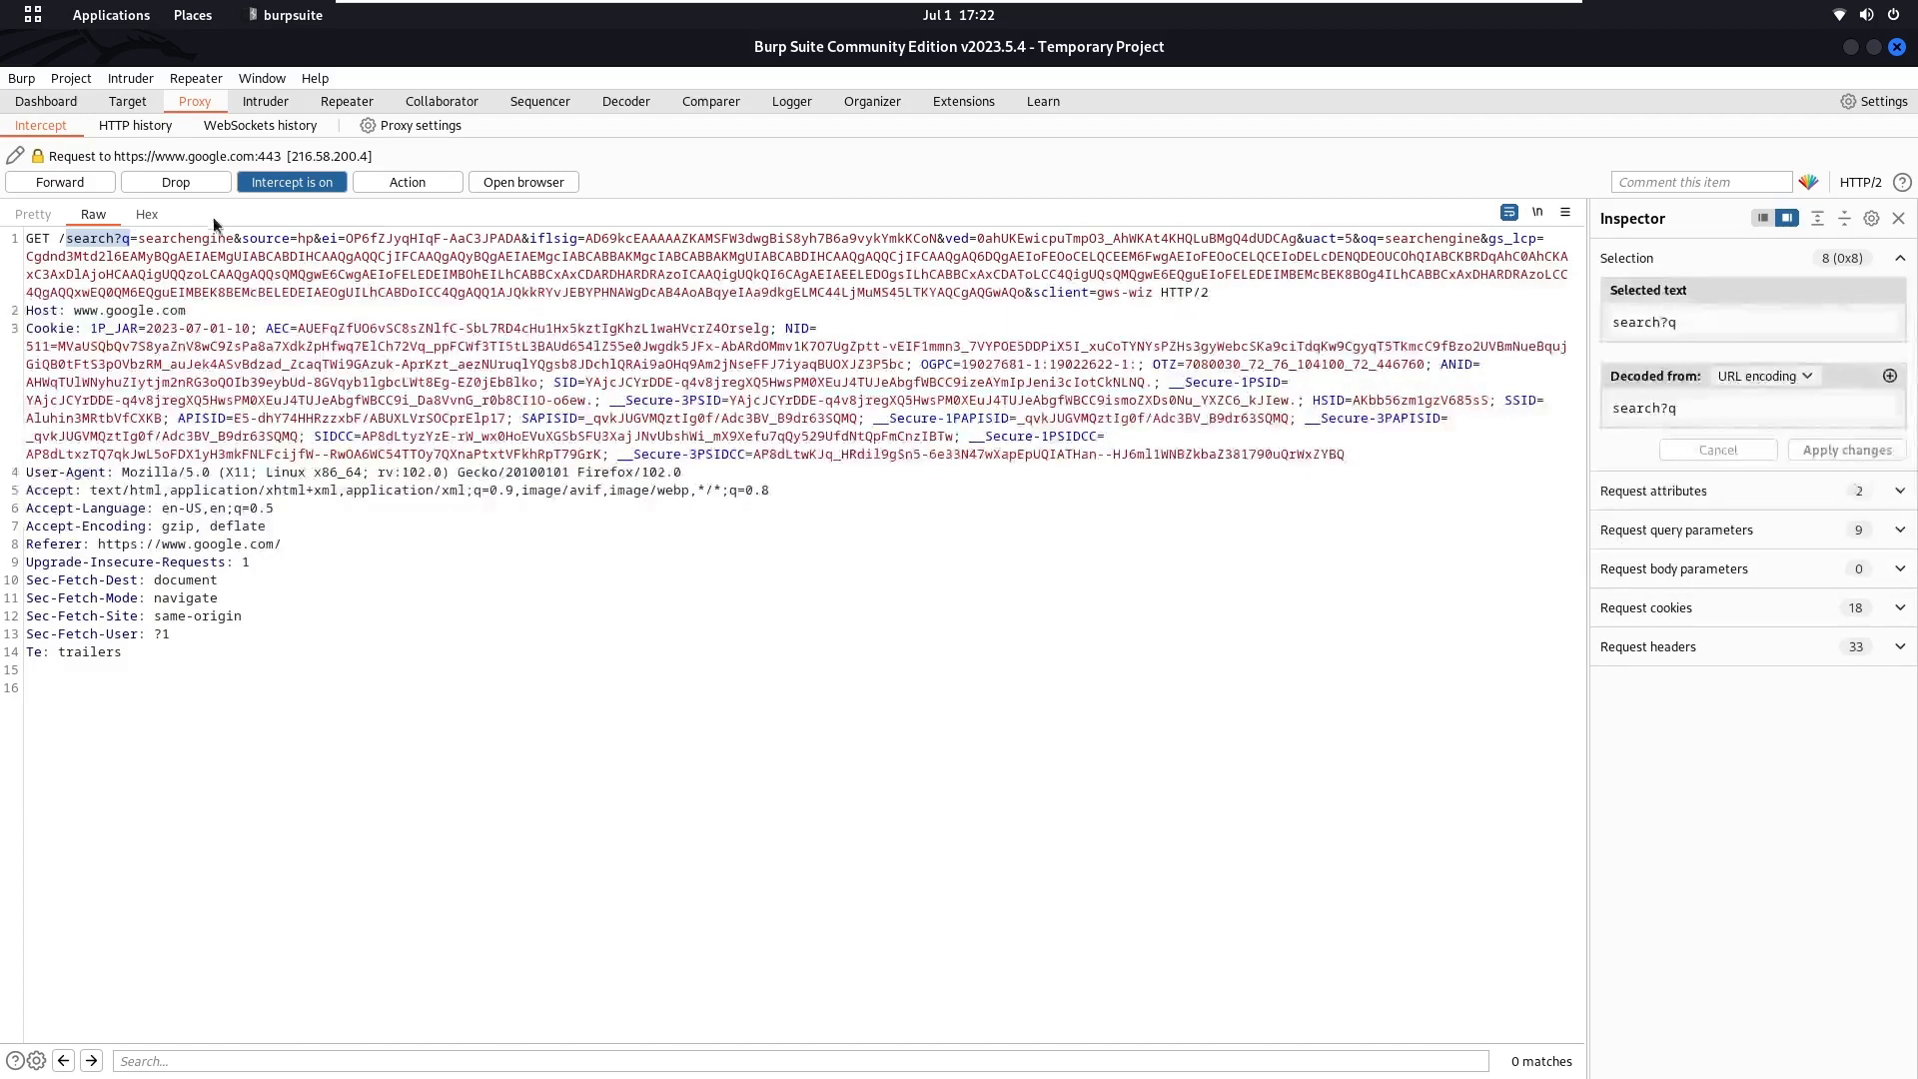
{"action": "double_click", "coordinate": [175, 239]}
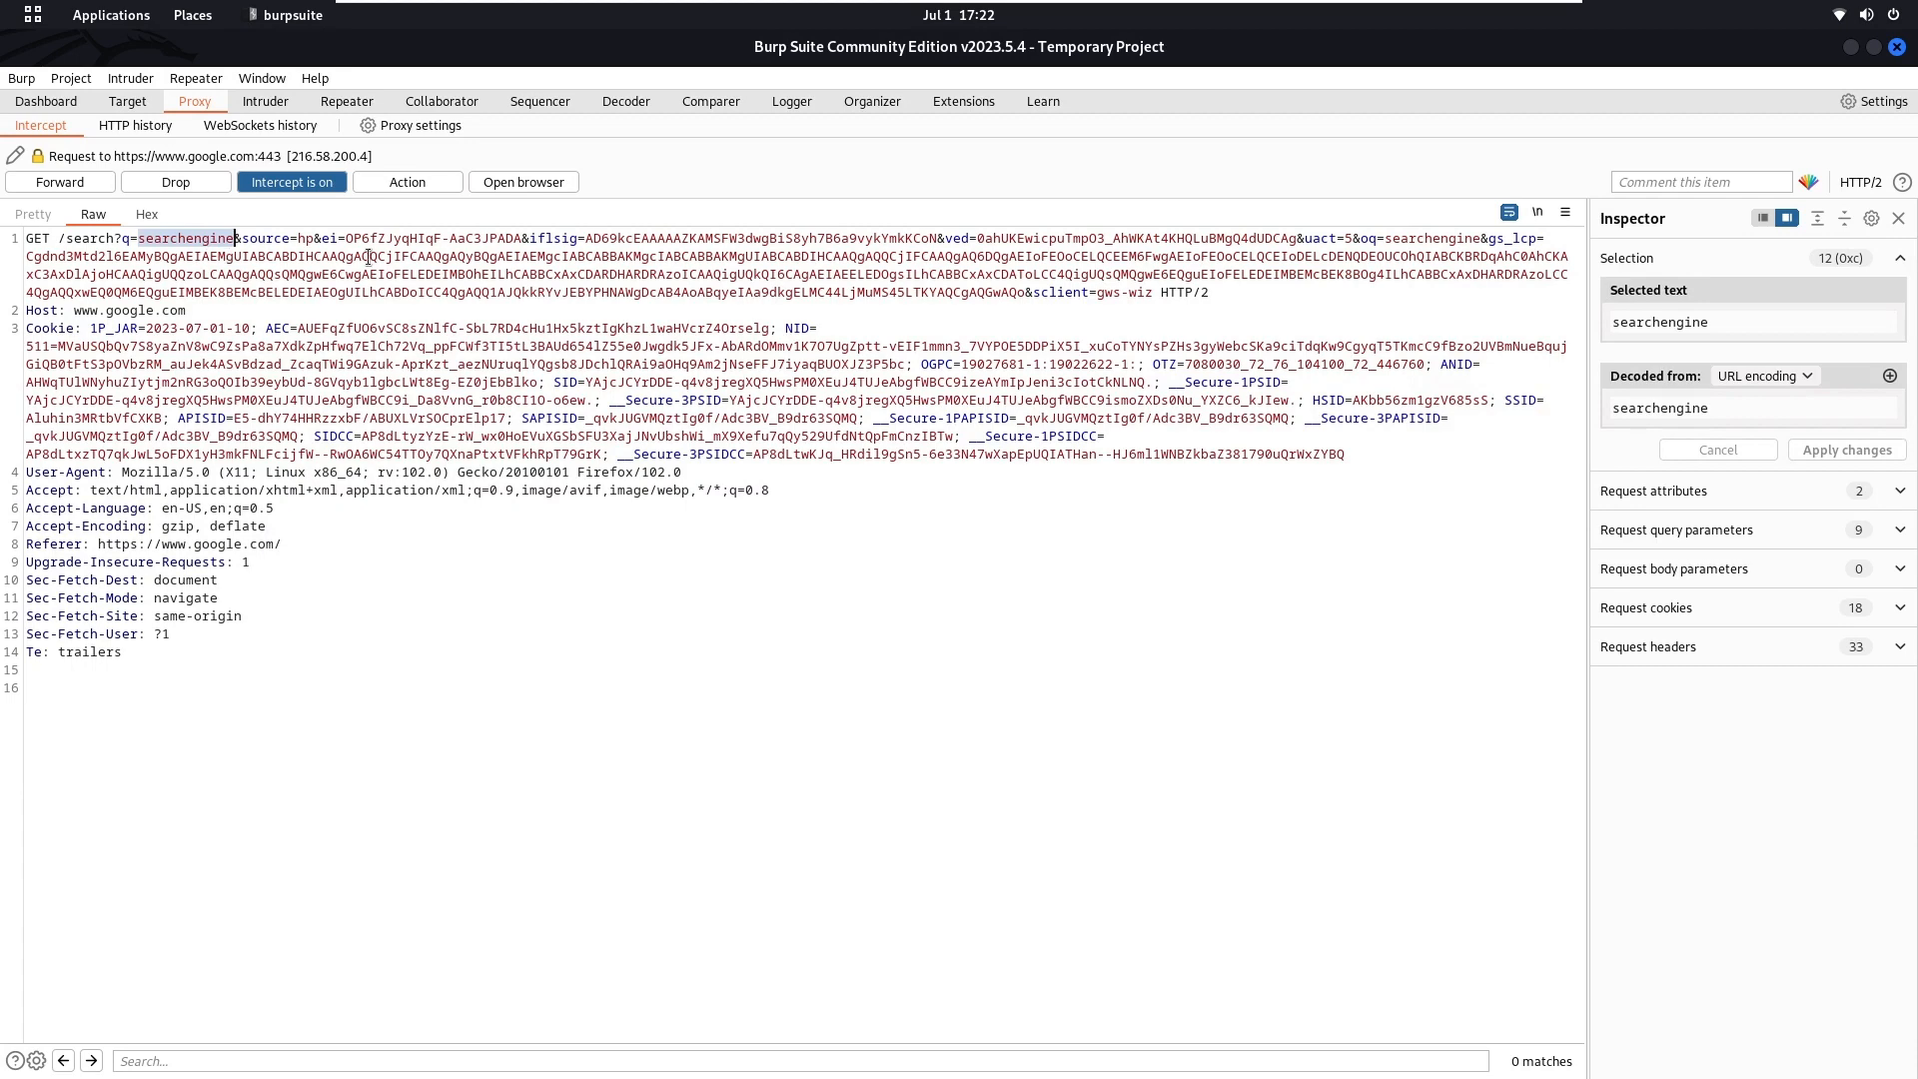
{"action": "left_click_drag", "start_coordinate": [244, 240], "coordinate": [1445, 458]}
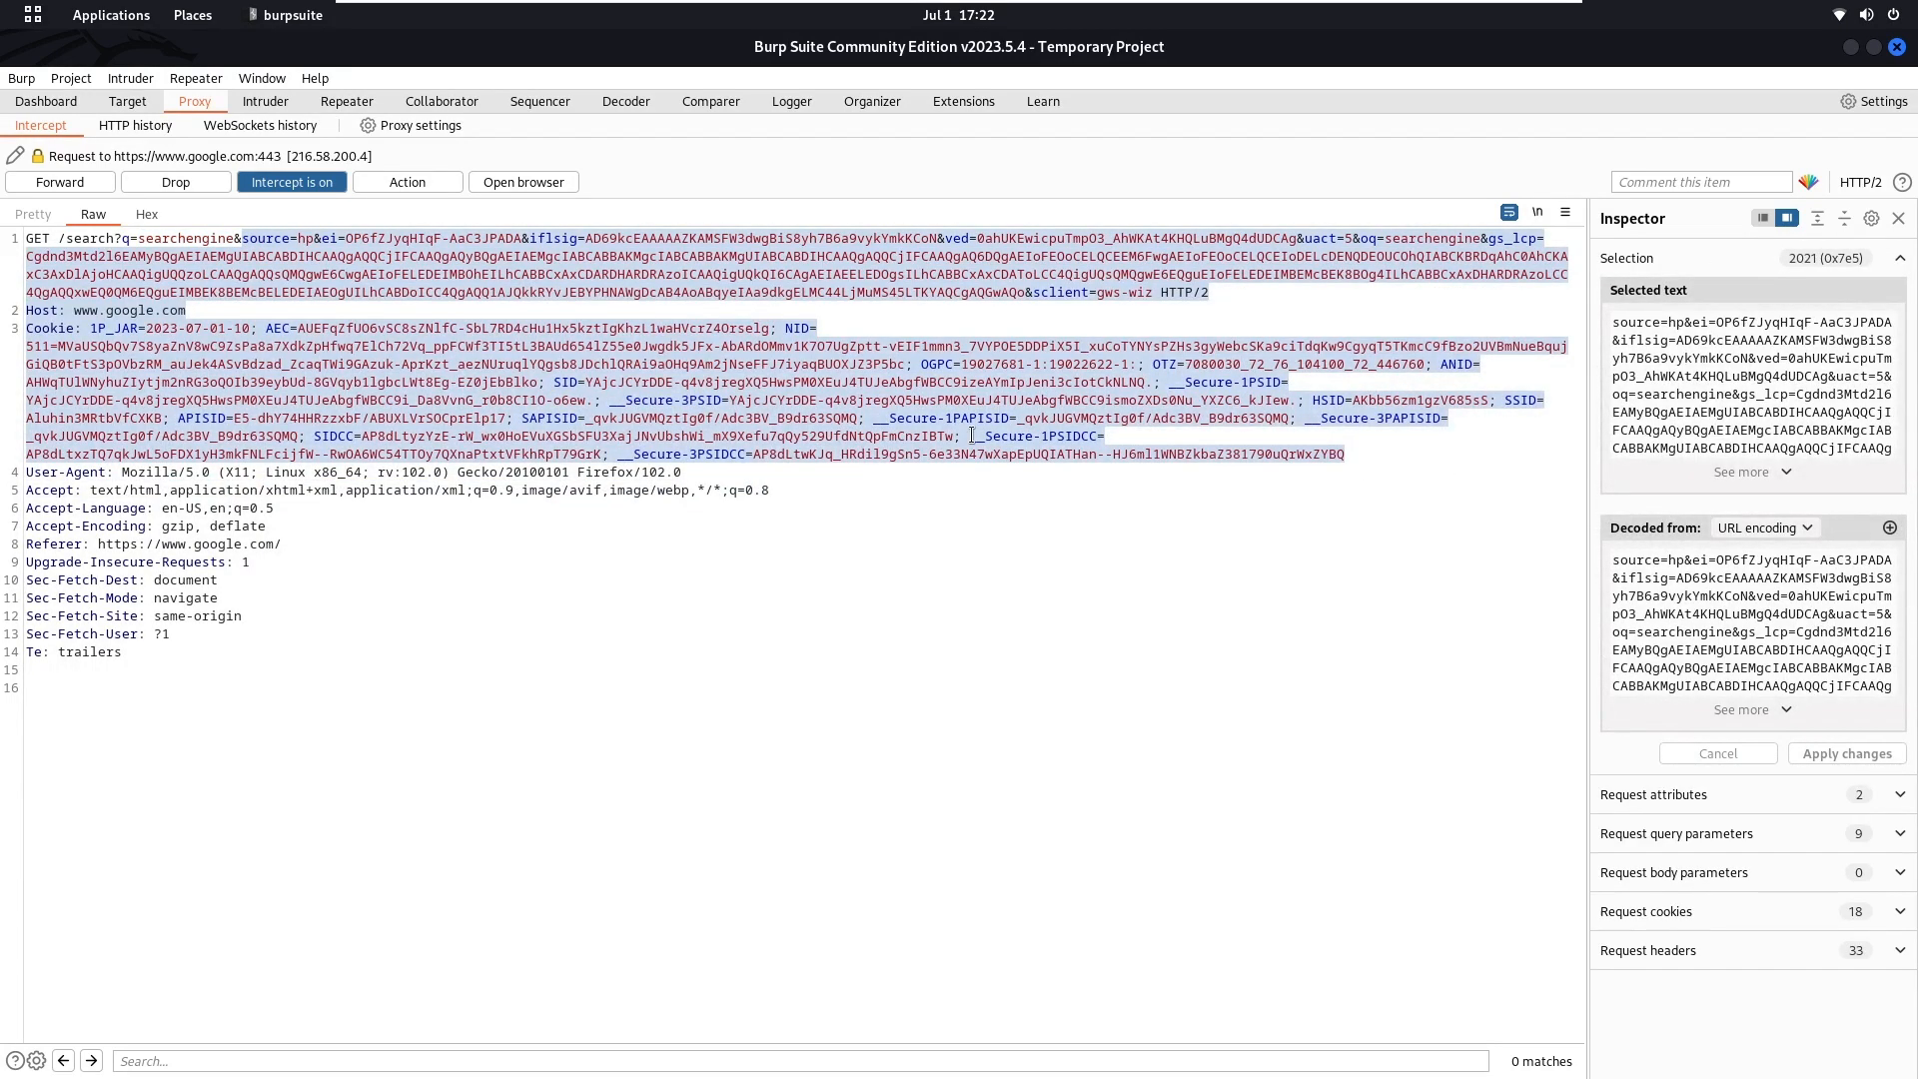
{"action": "left_click", "coordinate": [687, 529]}
Send the intercepted search request to Repeater and show it there in the maximized window
{"action": "left_click_drag", "start_coordinate": [794, 48], "coordinate": [694, 107]}
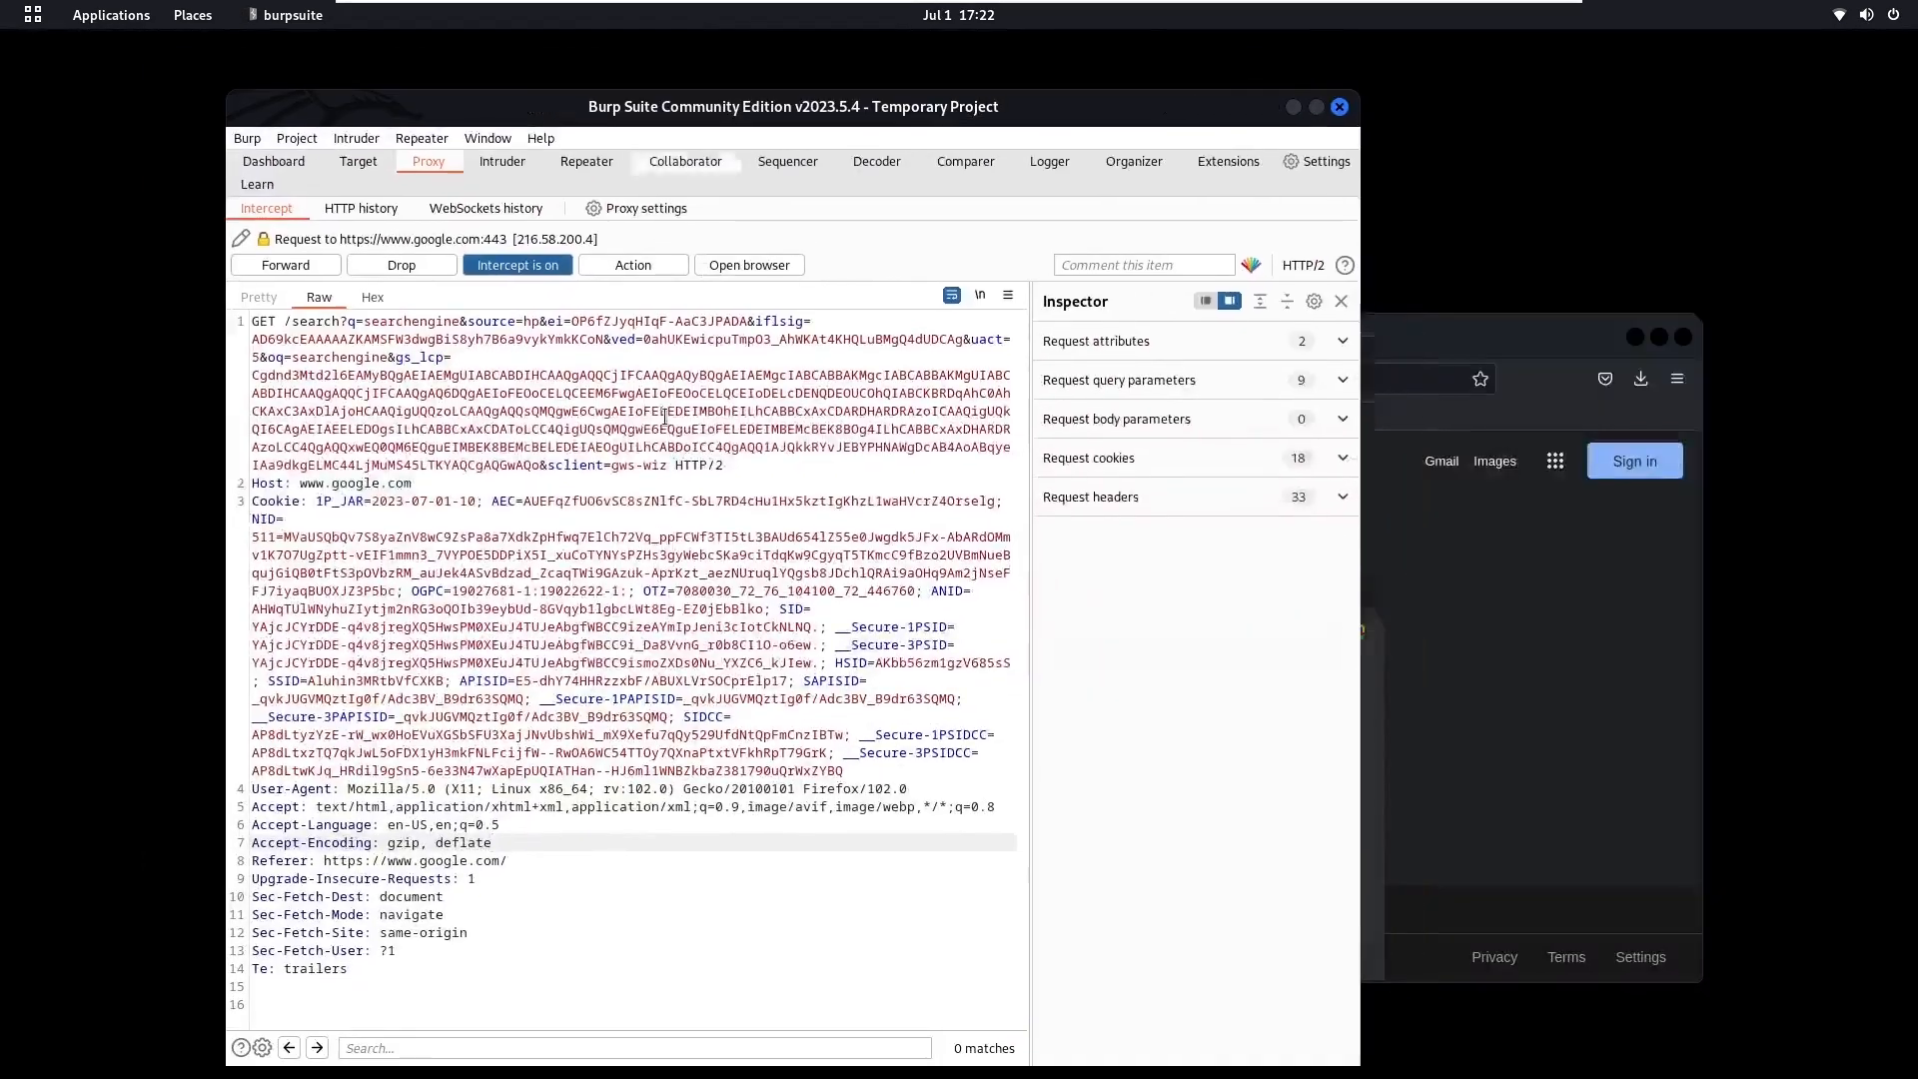
{"action": "right_click", "coordinate": [665, 418]}
{"action": "left_click", "coordinate": [776, 501]}
{"action": "left_click", "coordinate": [589, 162]}
{"action": "double_click", "coordinate": [1077, 122]}
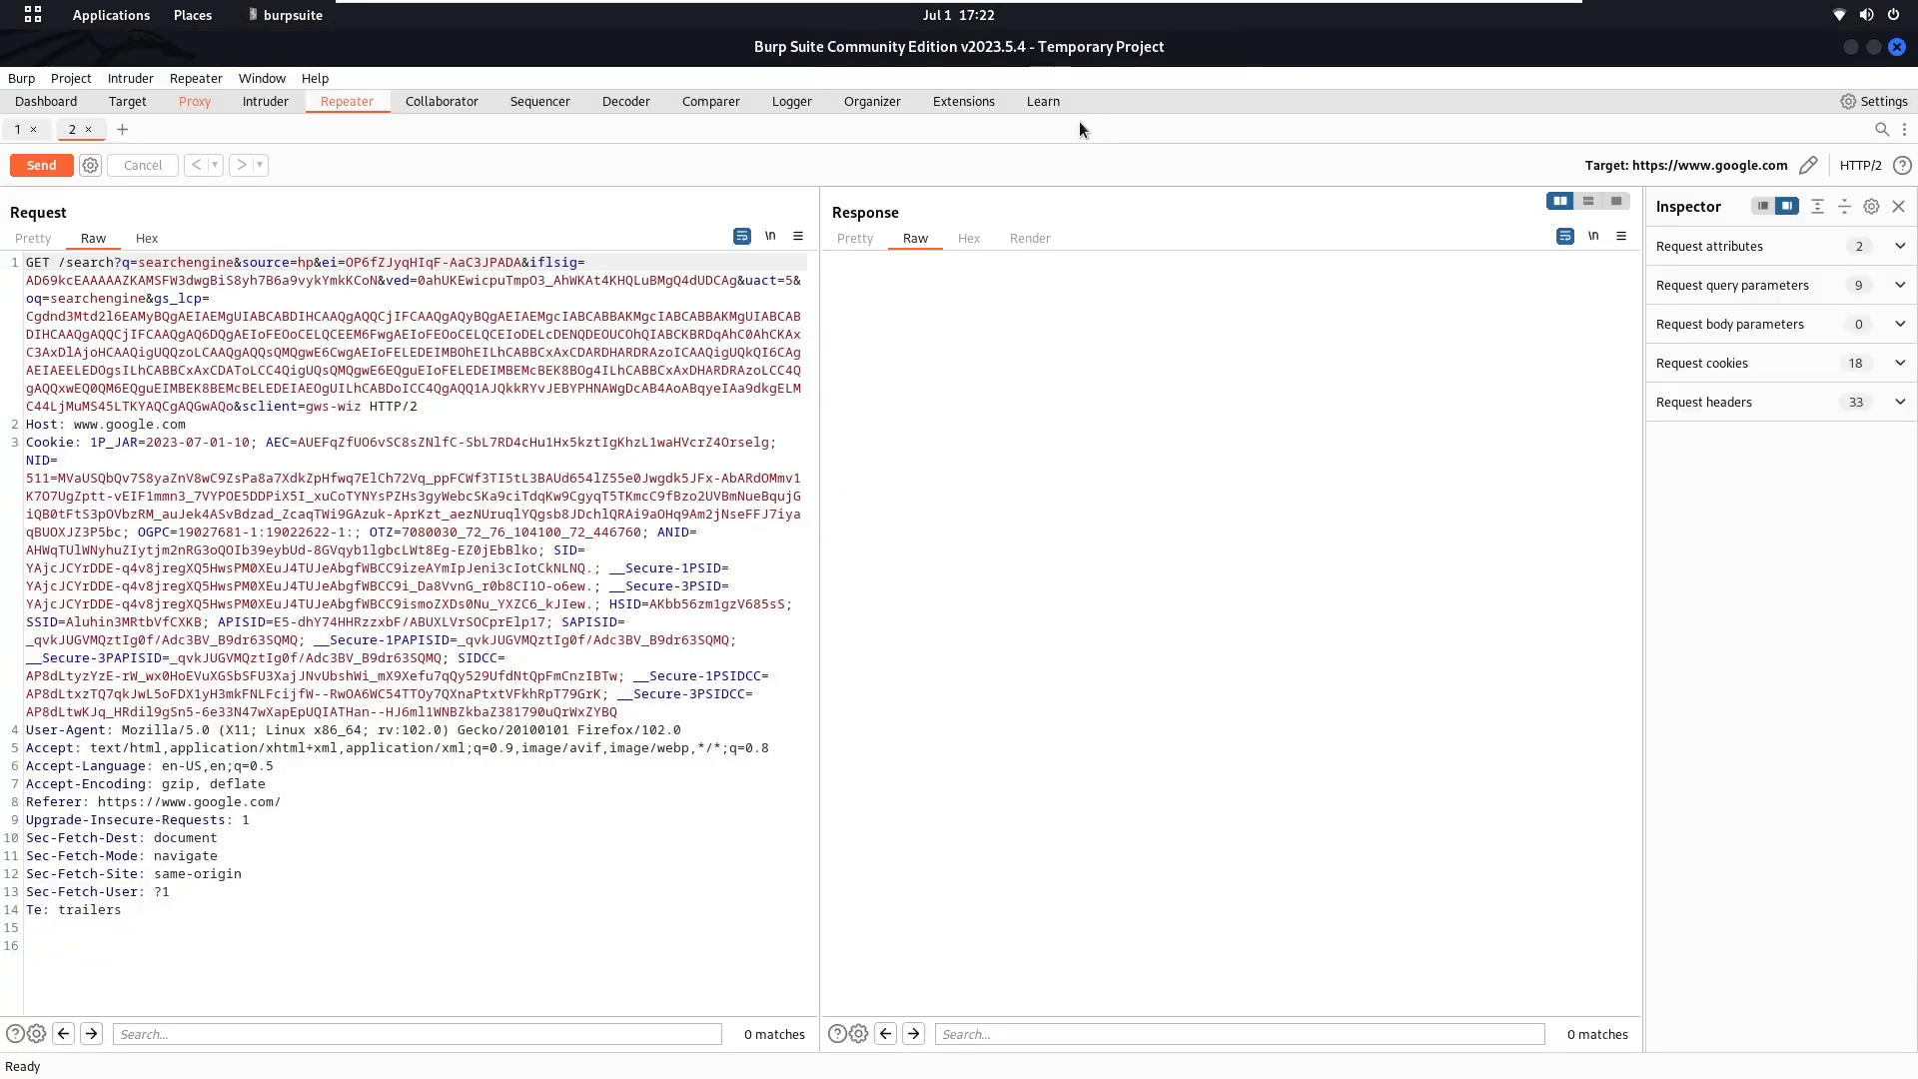
Switch proxy interception off and send the searchengine request from Repeater
{"action": "left_click", "coordinate": [200, 106]}
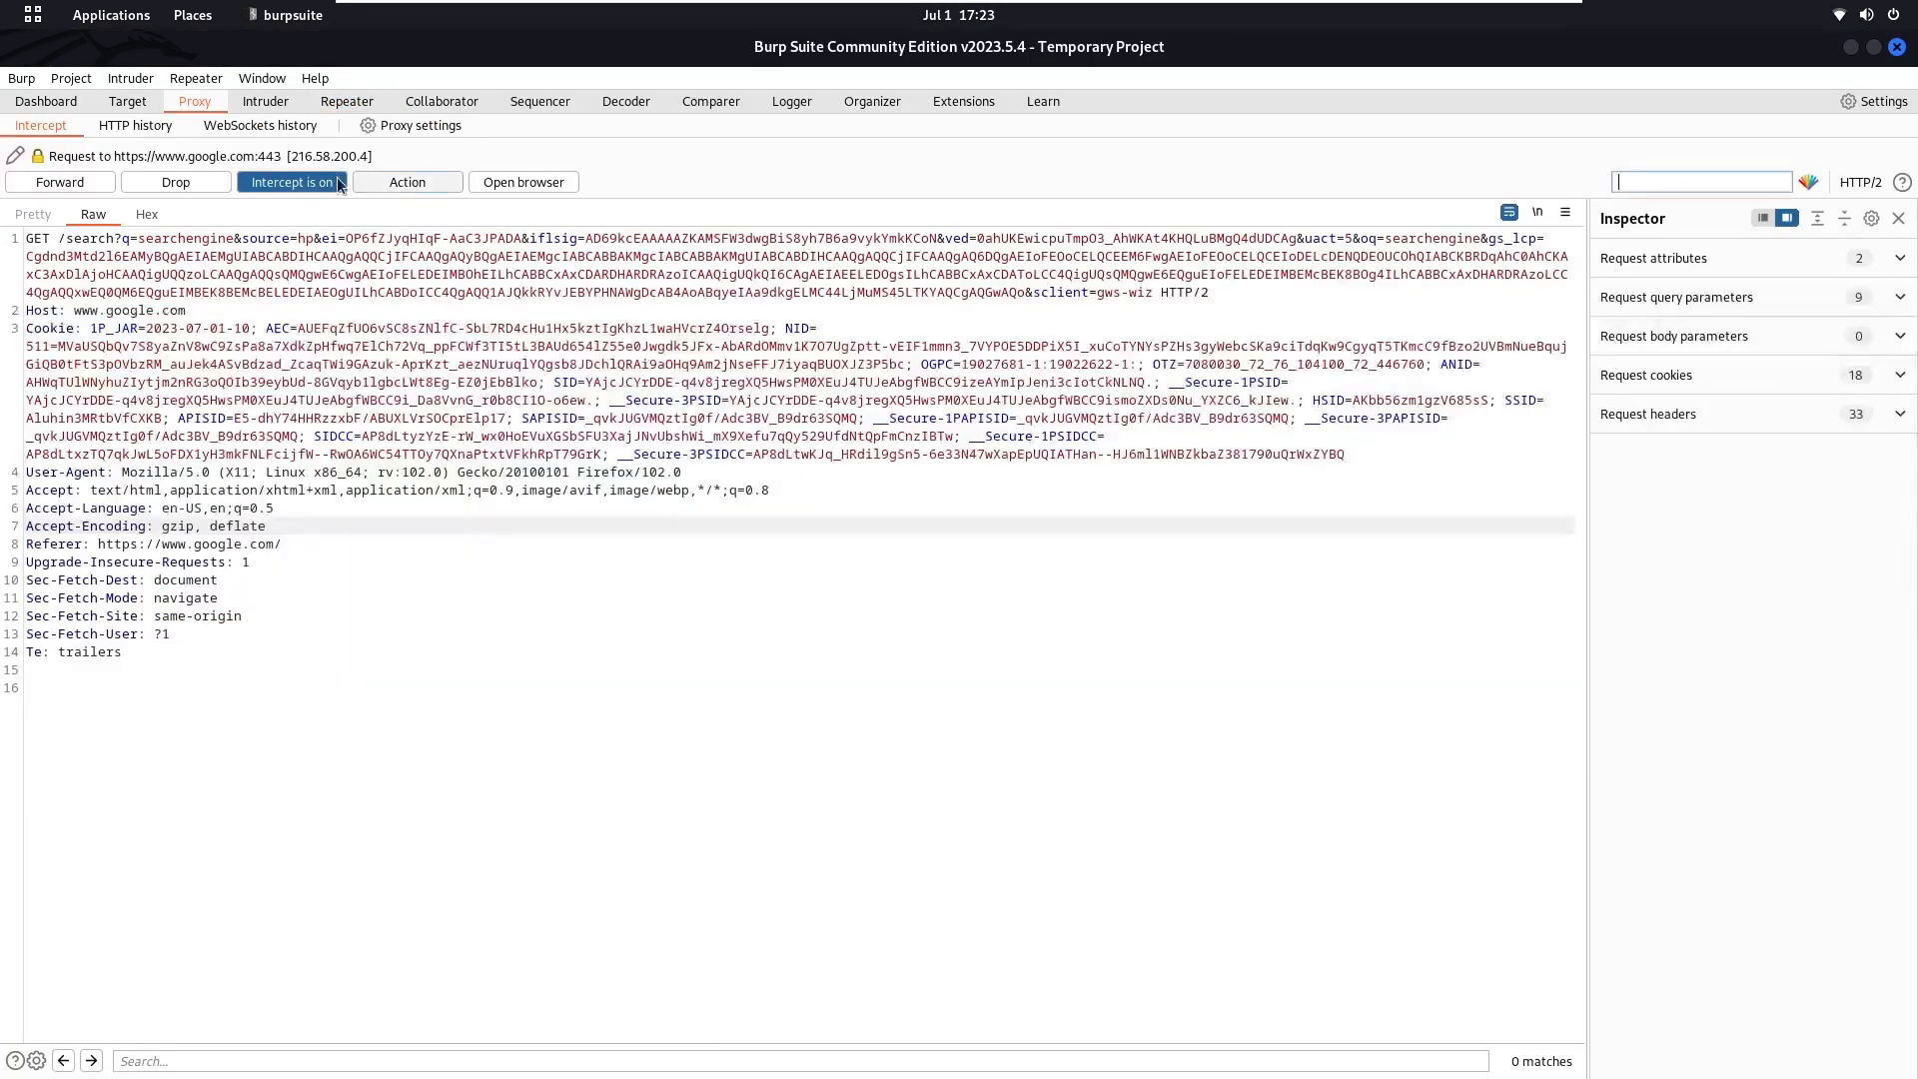
{"action": "left_click", "coordinate": [293, 182]}
{"action": "left_click", "coordinate": [349, 103]}
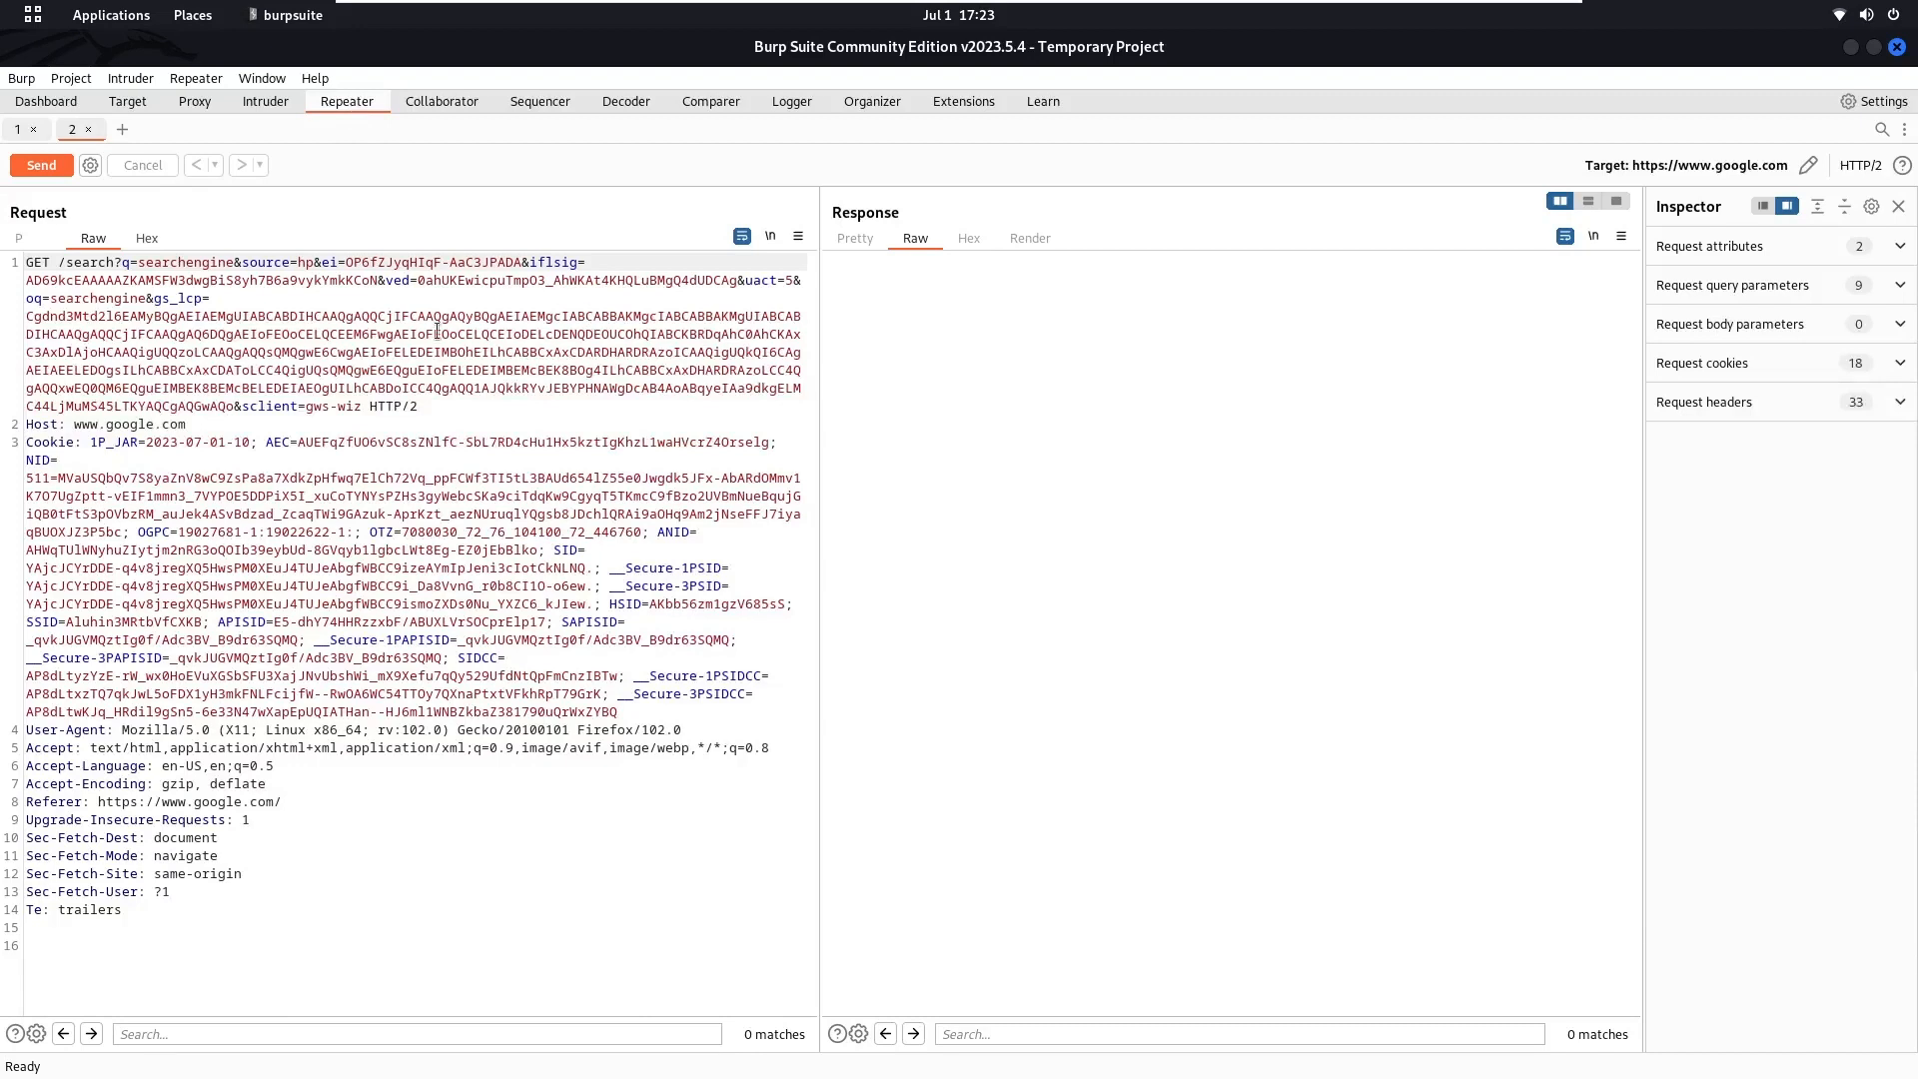
{"action": "left_click", "coordinate": [42, 166]}
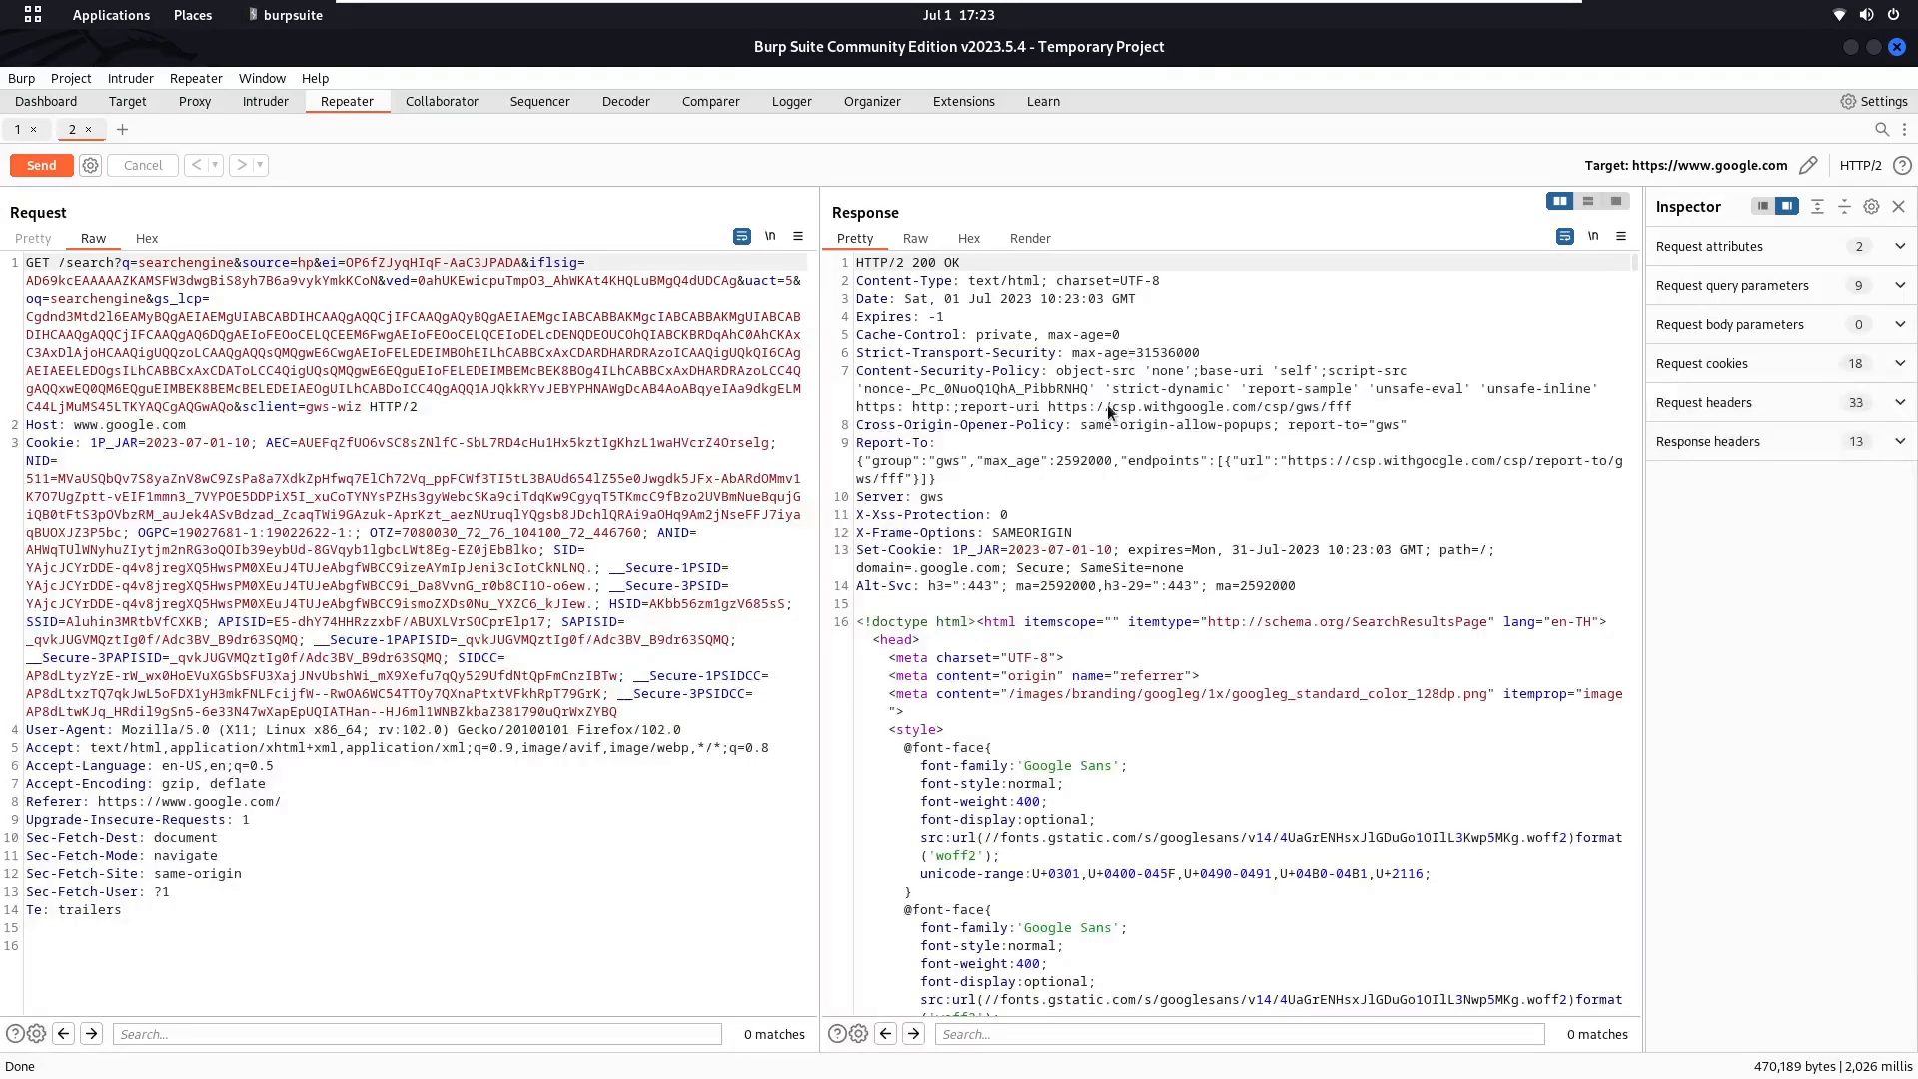
Copy the URL for repeating the searchengine request in the browser in its original session
{"action": "left_click", "coordinate": [1107, 404]}
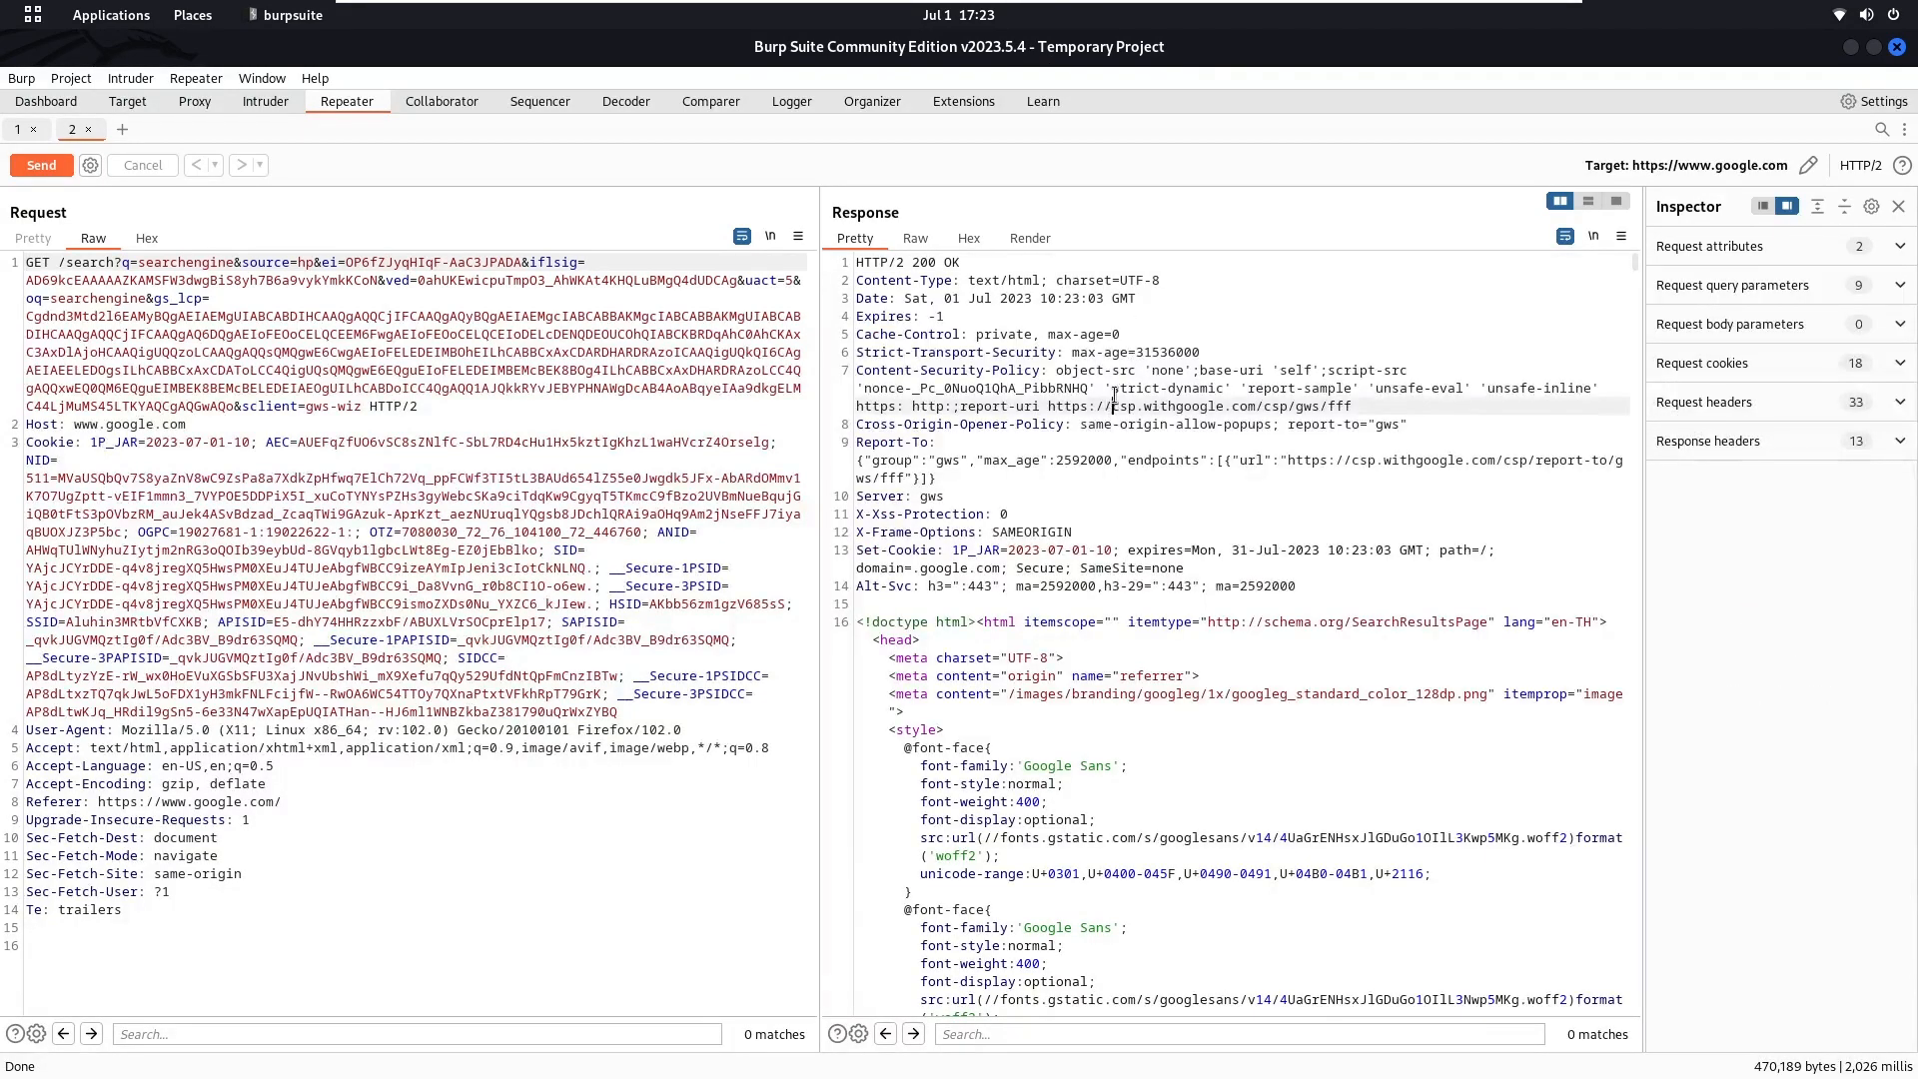
{"action": "left_click", "coordinate": [211, 264]}
{"action": "right_click", "coordinate": [1105, 375]}
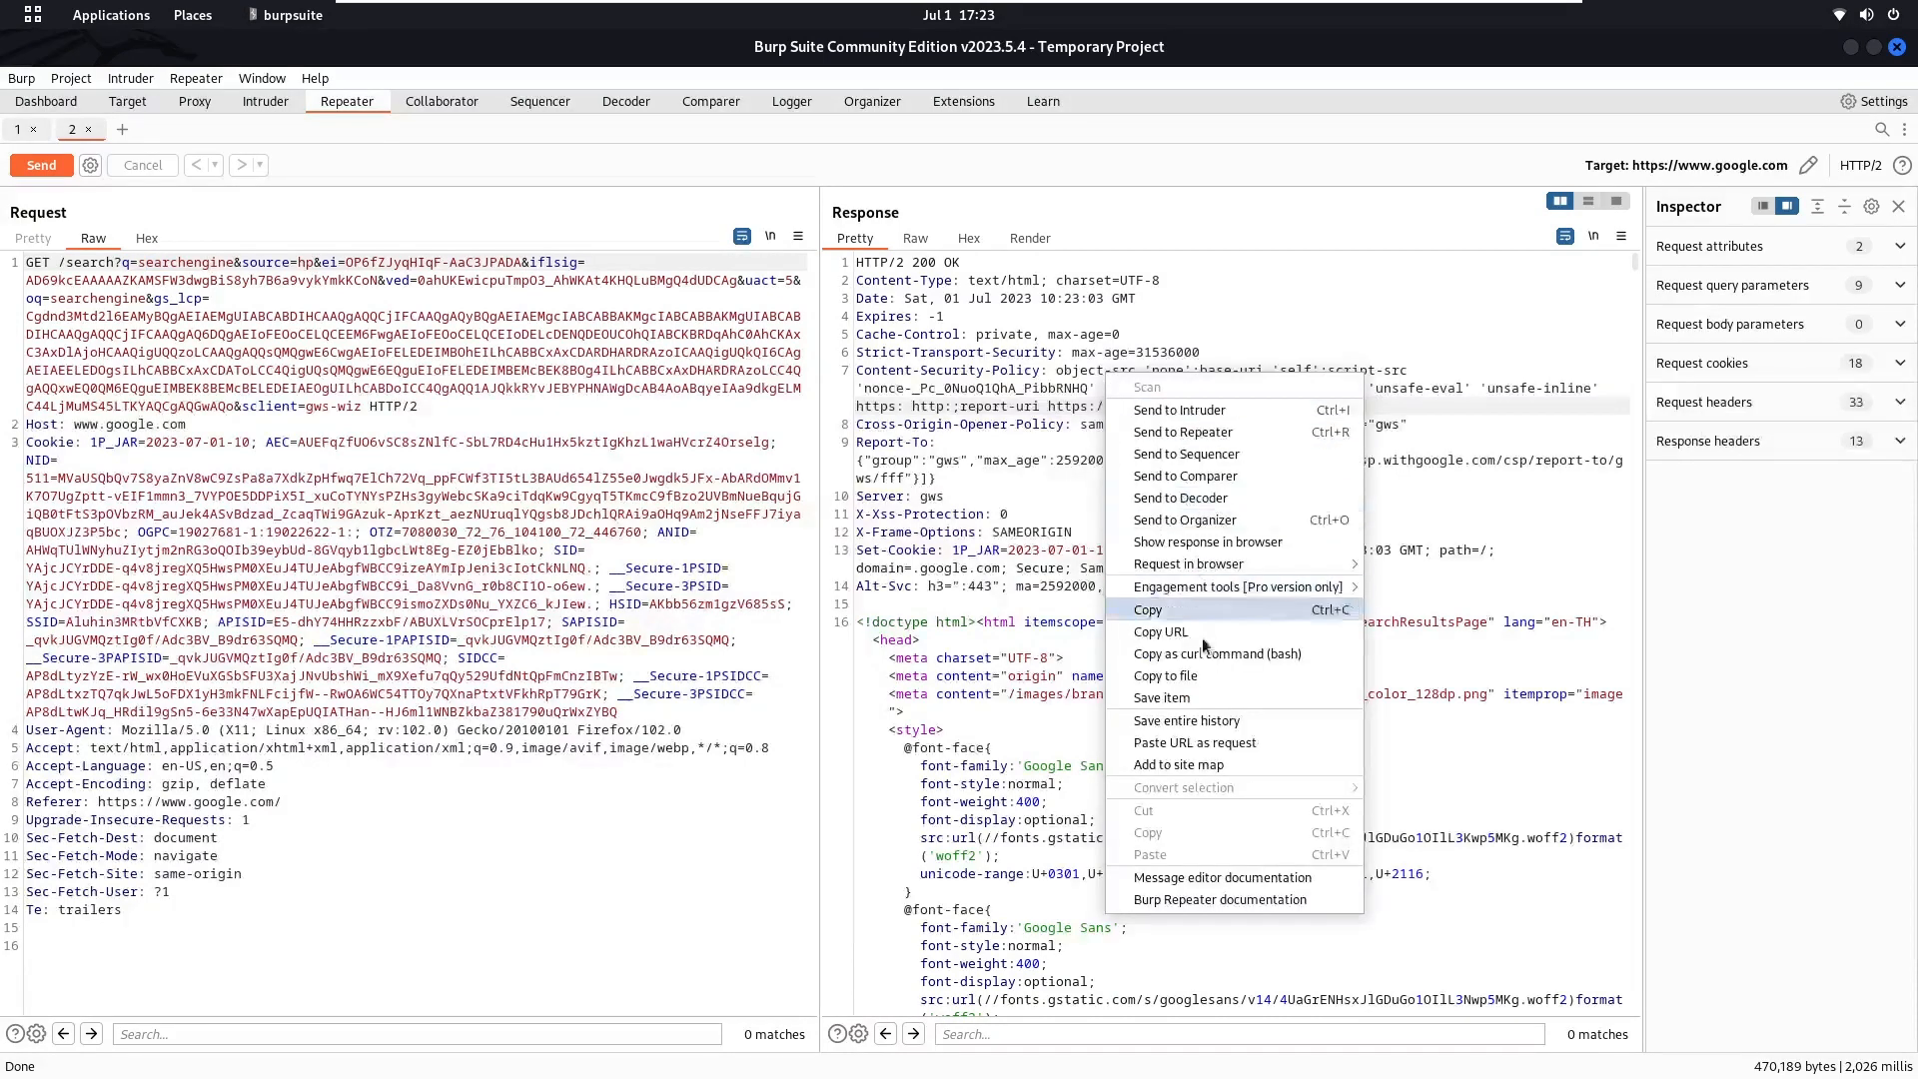
{"action": "mouse_move", "coordinate": [1319, 566]}
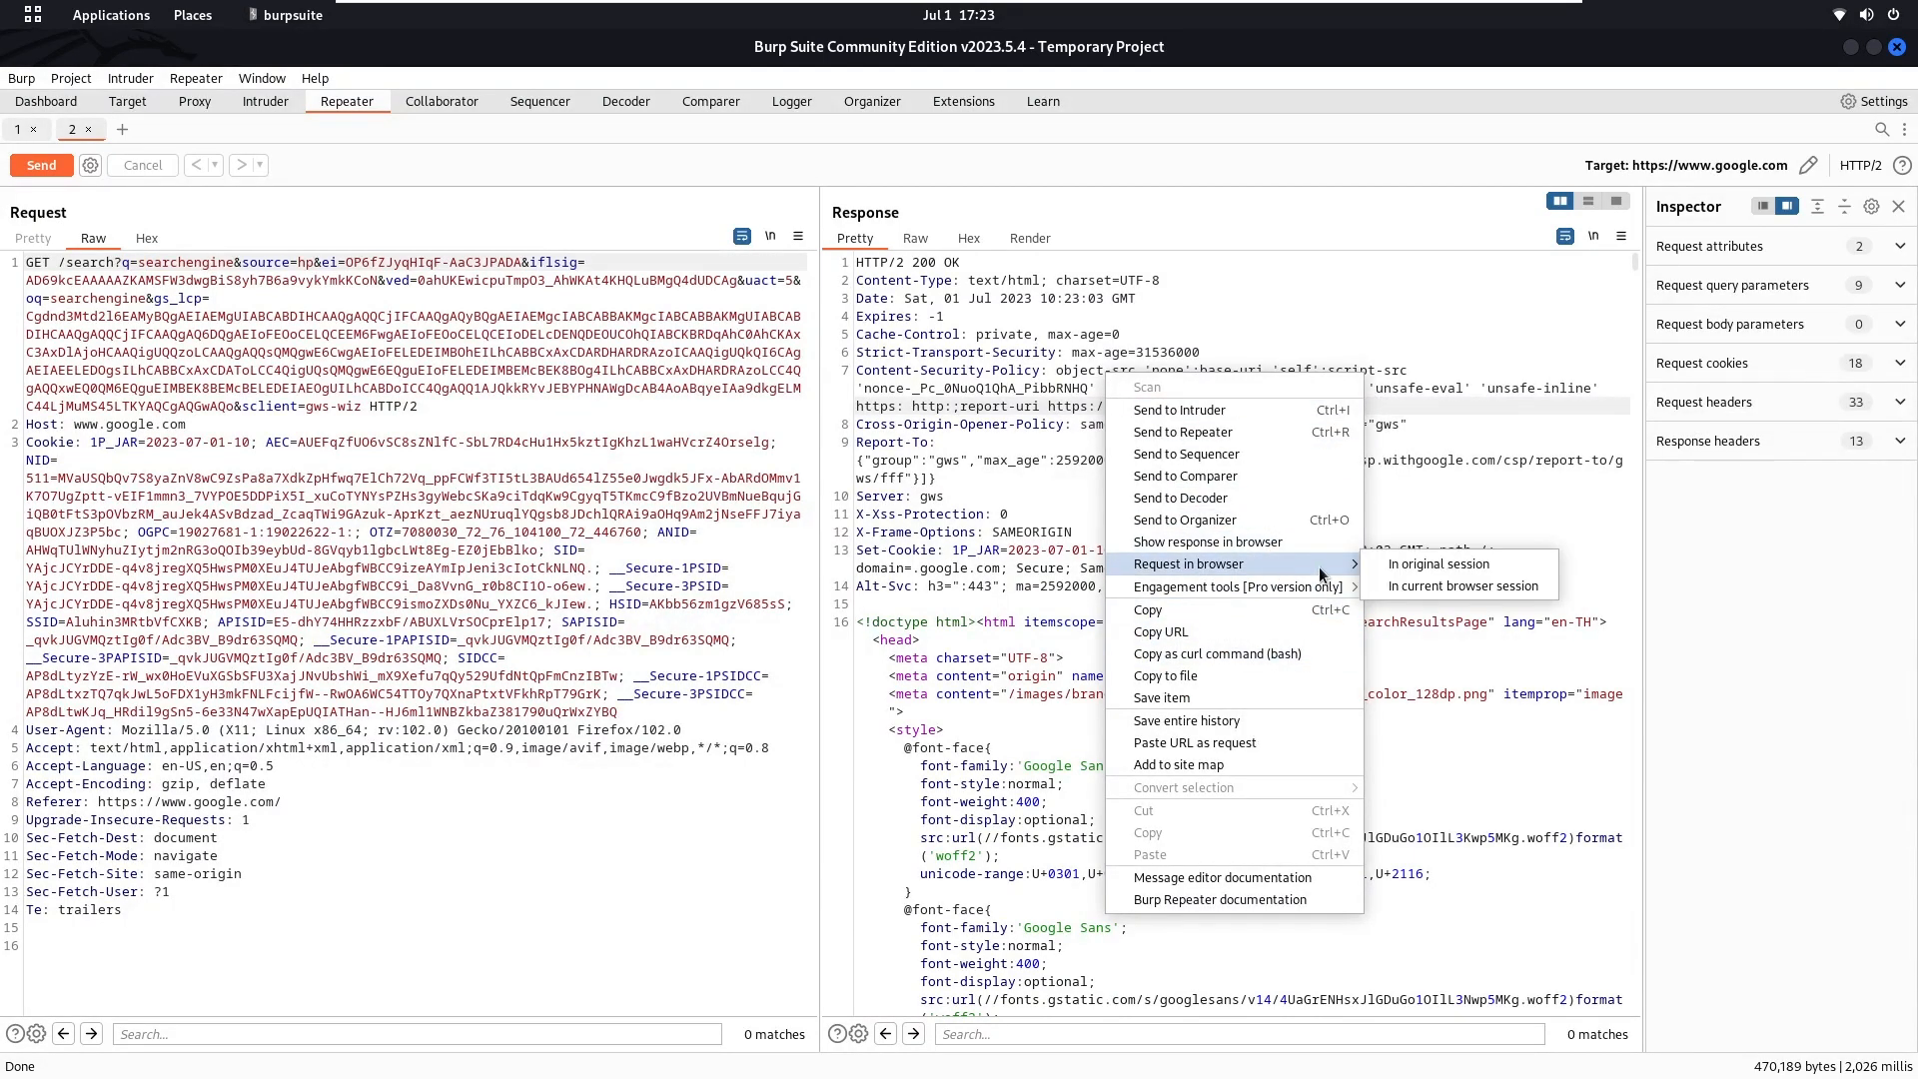
{"action": "left_click", "coordinate": [1447, 567]}
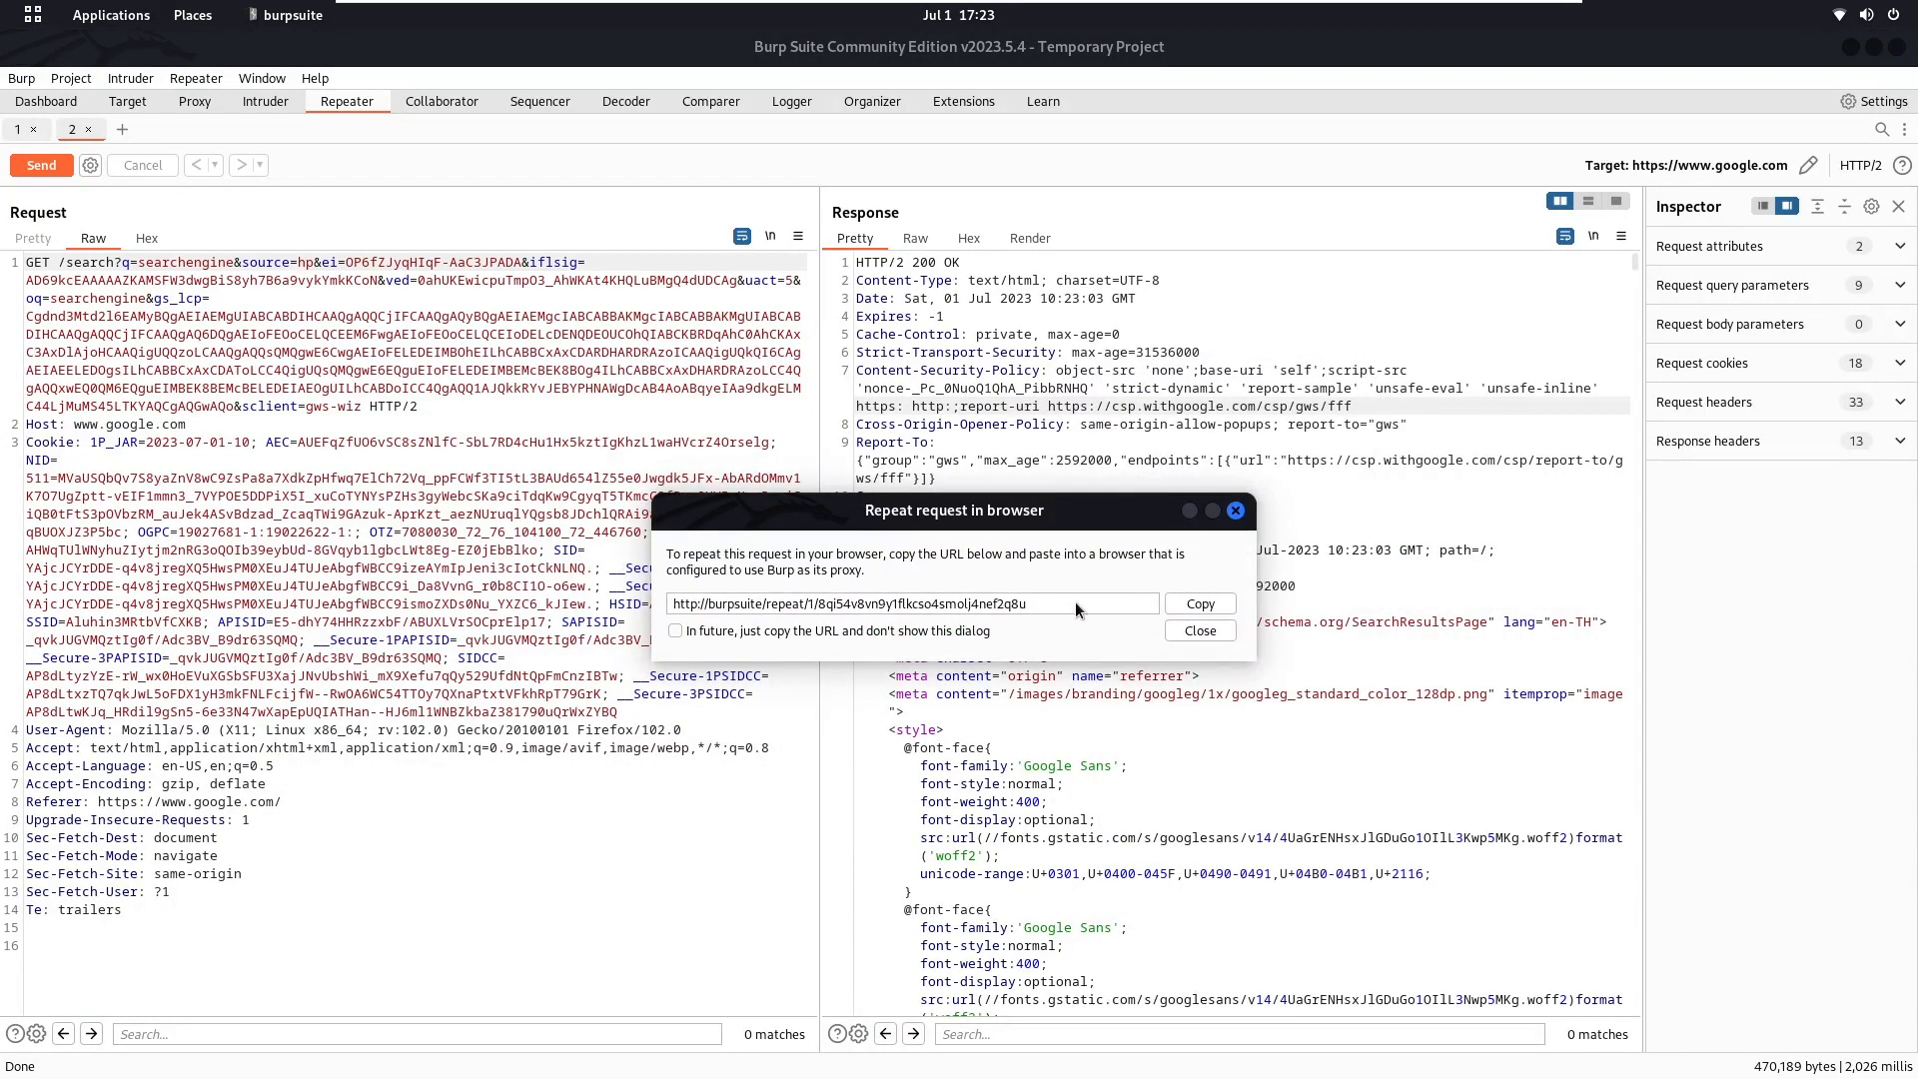
{"action": "left_click", "coordinate": [1204, 603]}
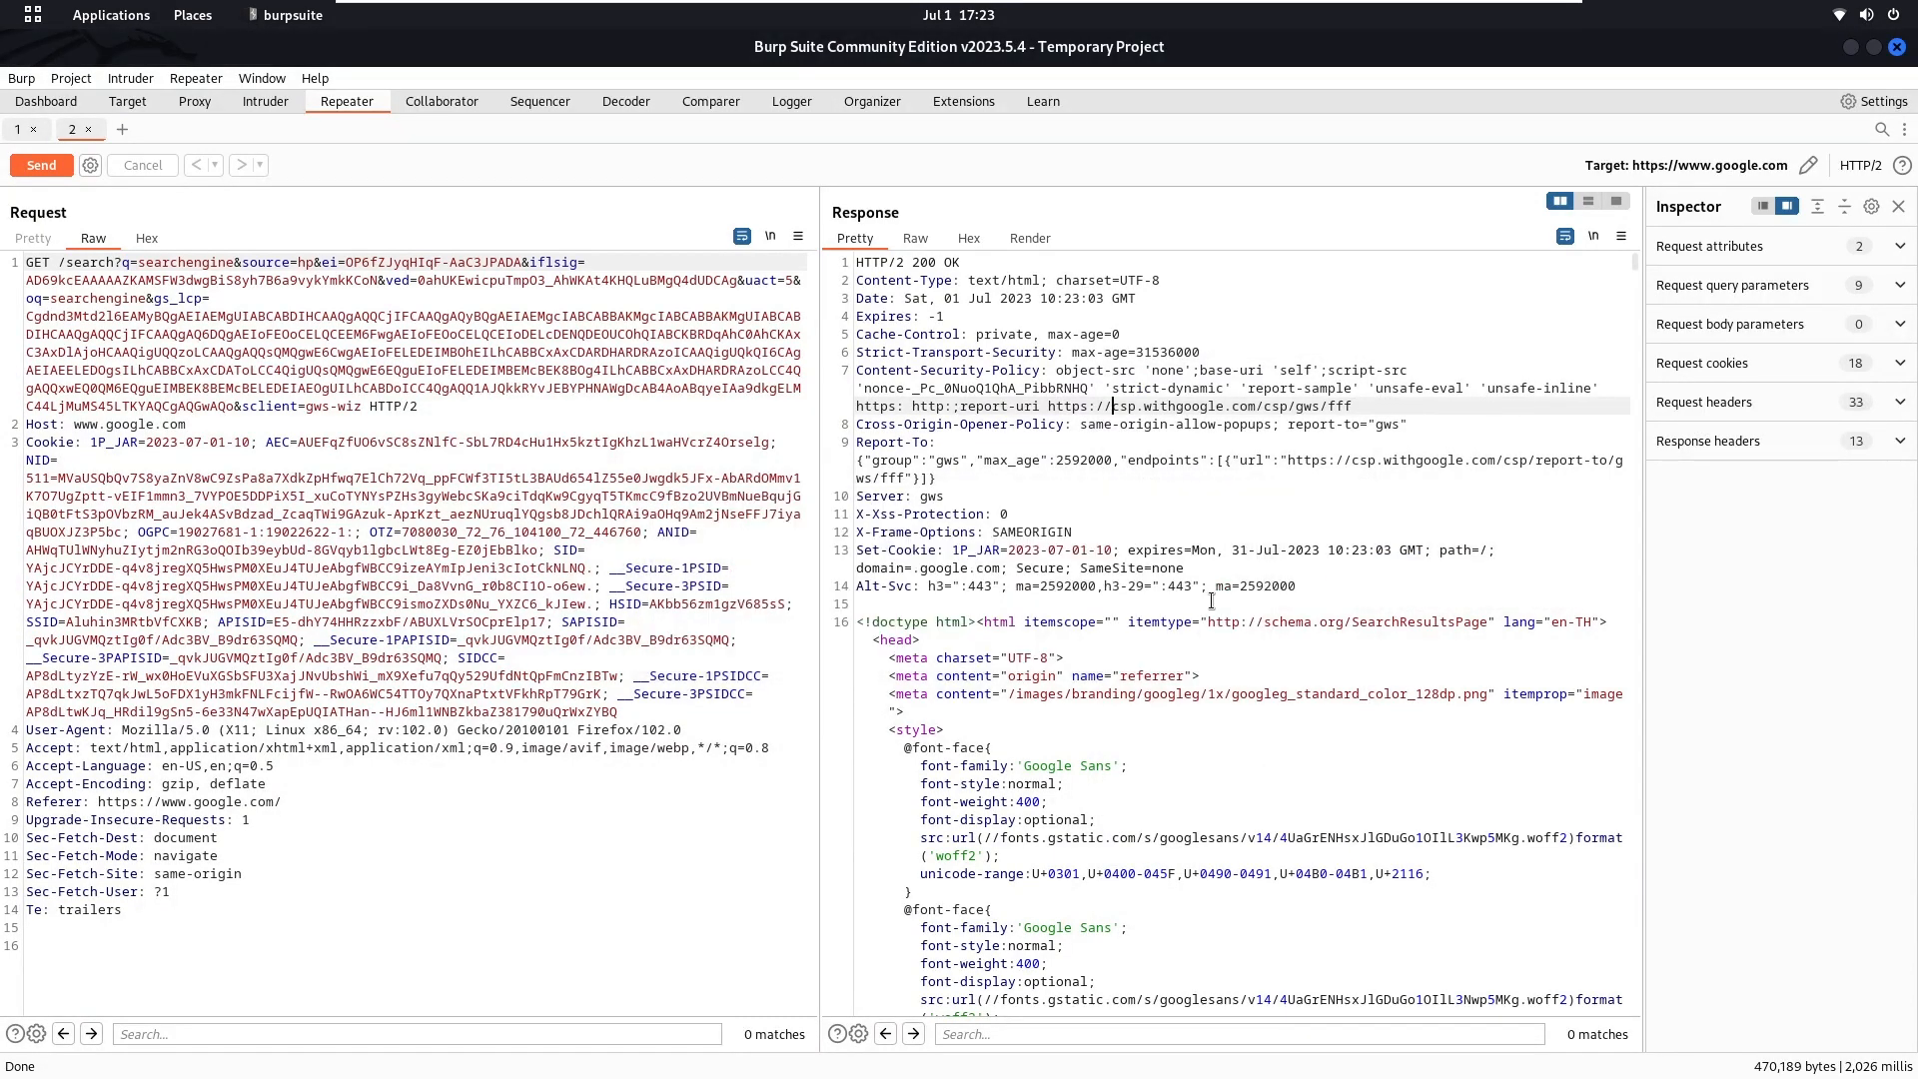
Load the copied repeat URL in a new Firefox tab and check the search term on the Google results page
{"action": "key", "text": "super"}
{"action": "left_click", "coordinate": [1356, 564]}
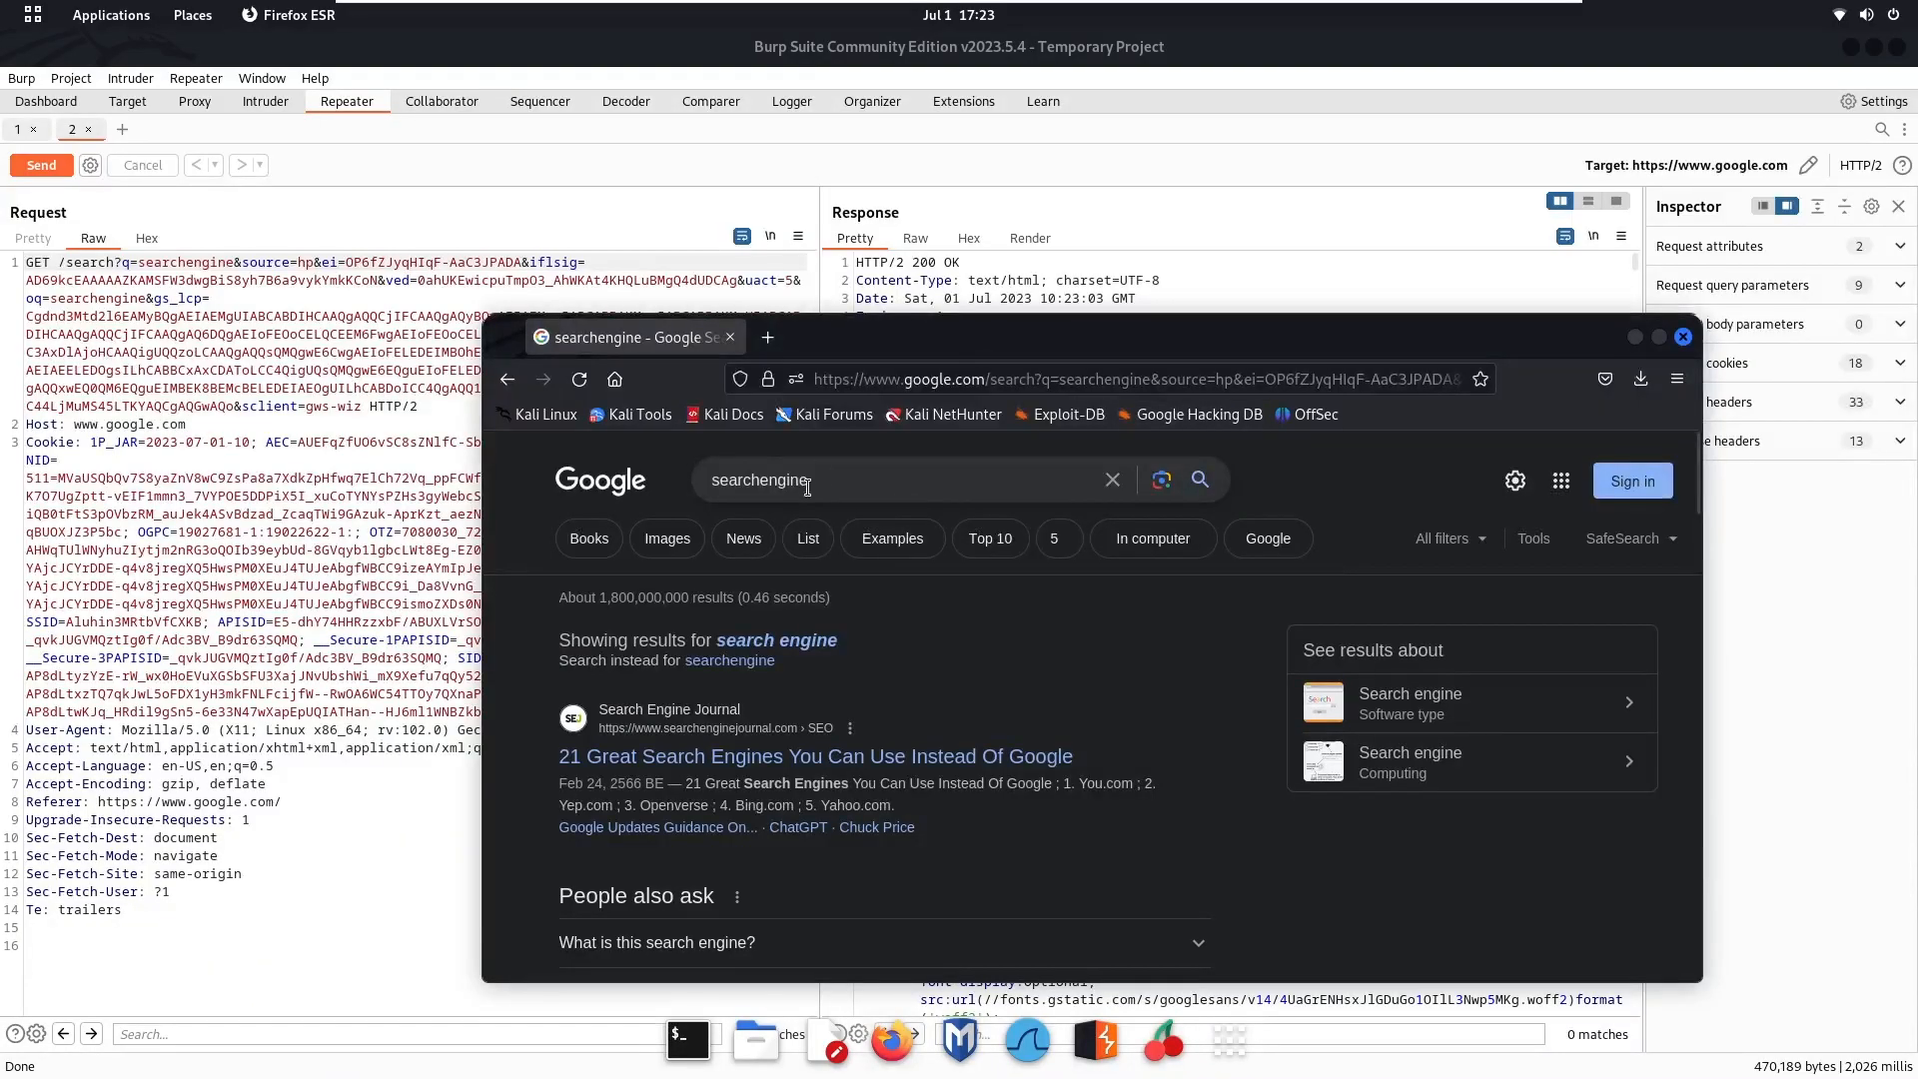
{"action": "left_click", "coordinate": [767, 336]}
{"action": "key", "text": "ctrl+v"}
{"action": "key", "text": "Return"}
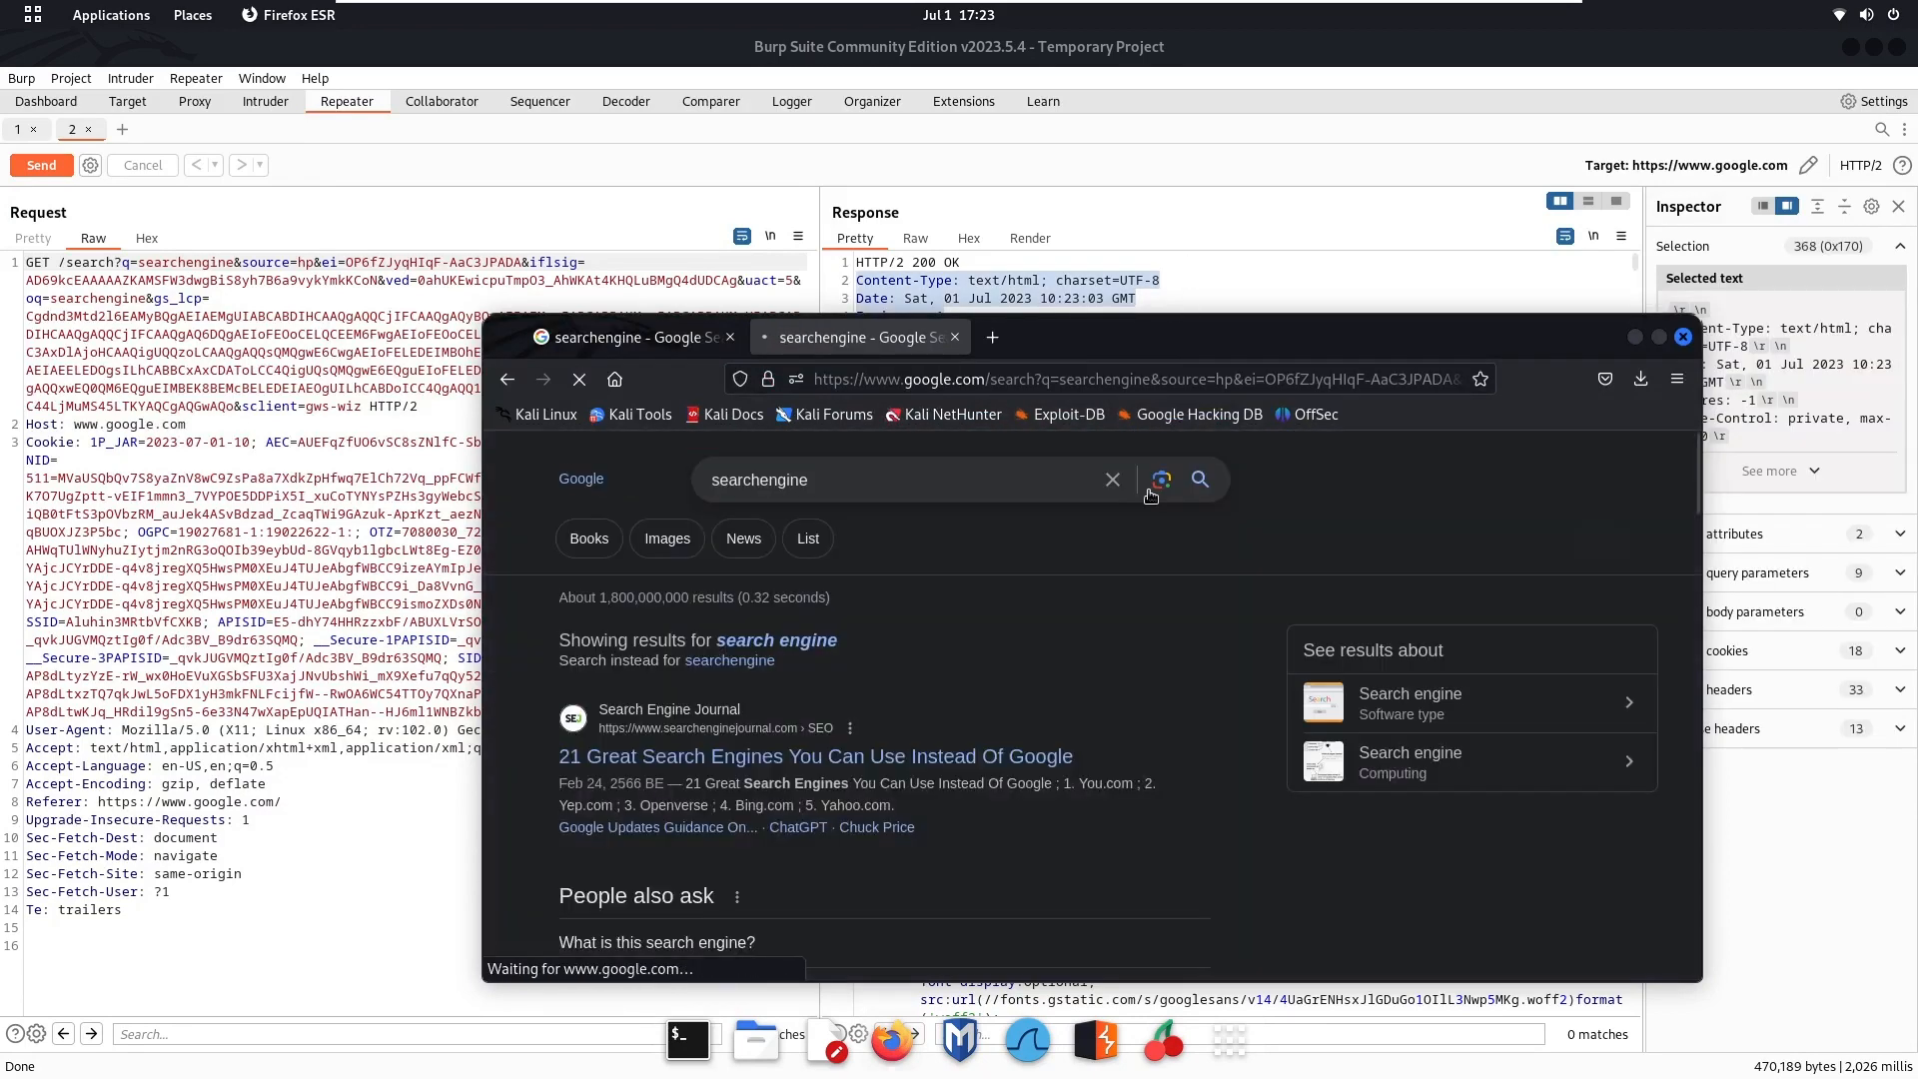
{"action": "mouse_move", "coordinate": [857, 479]}
{"action": "left_mouse_down"}
{"action": "mouse_move", "coordinate": [656, 475]}
{"action": "mouse_move", "coordinate": [847, 468]}
{"action": "left_mouse_up"}
{"action": "left_click", "coordinate": [847, 470]}
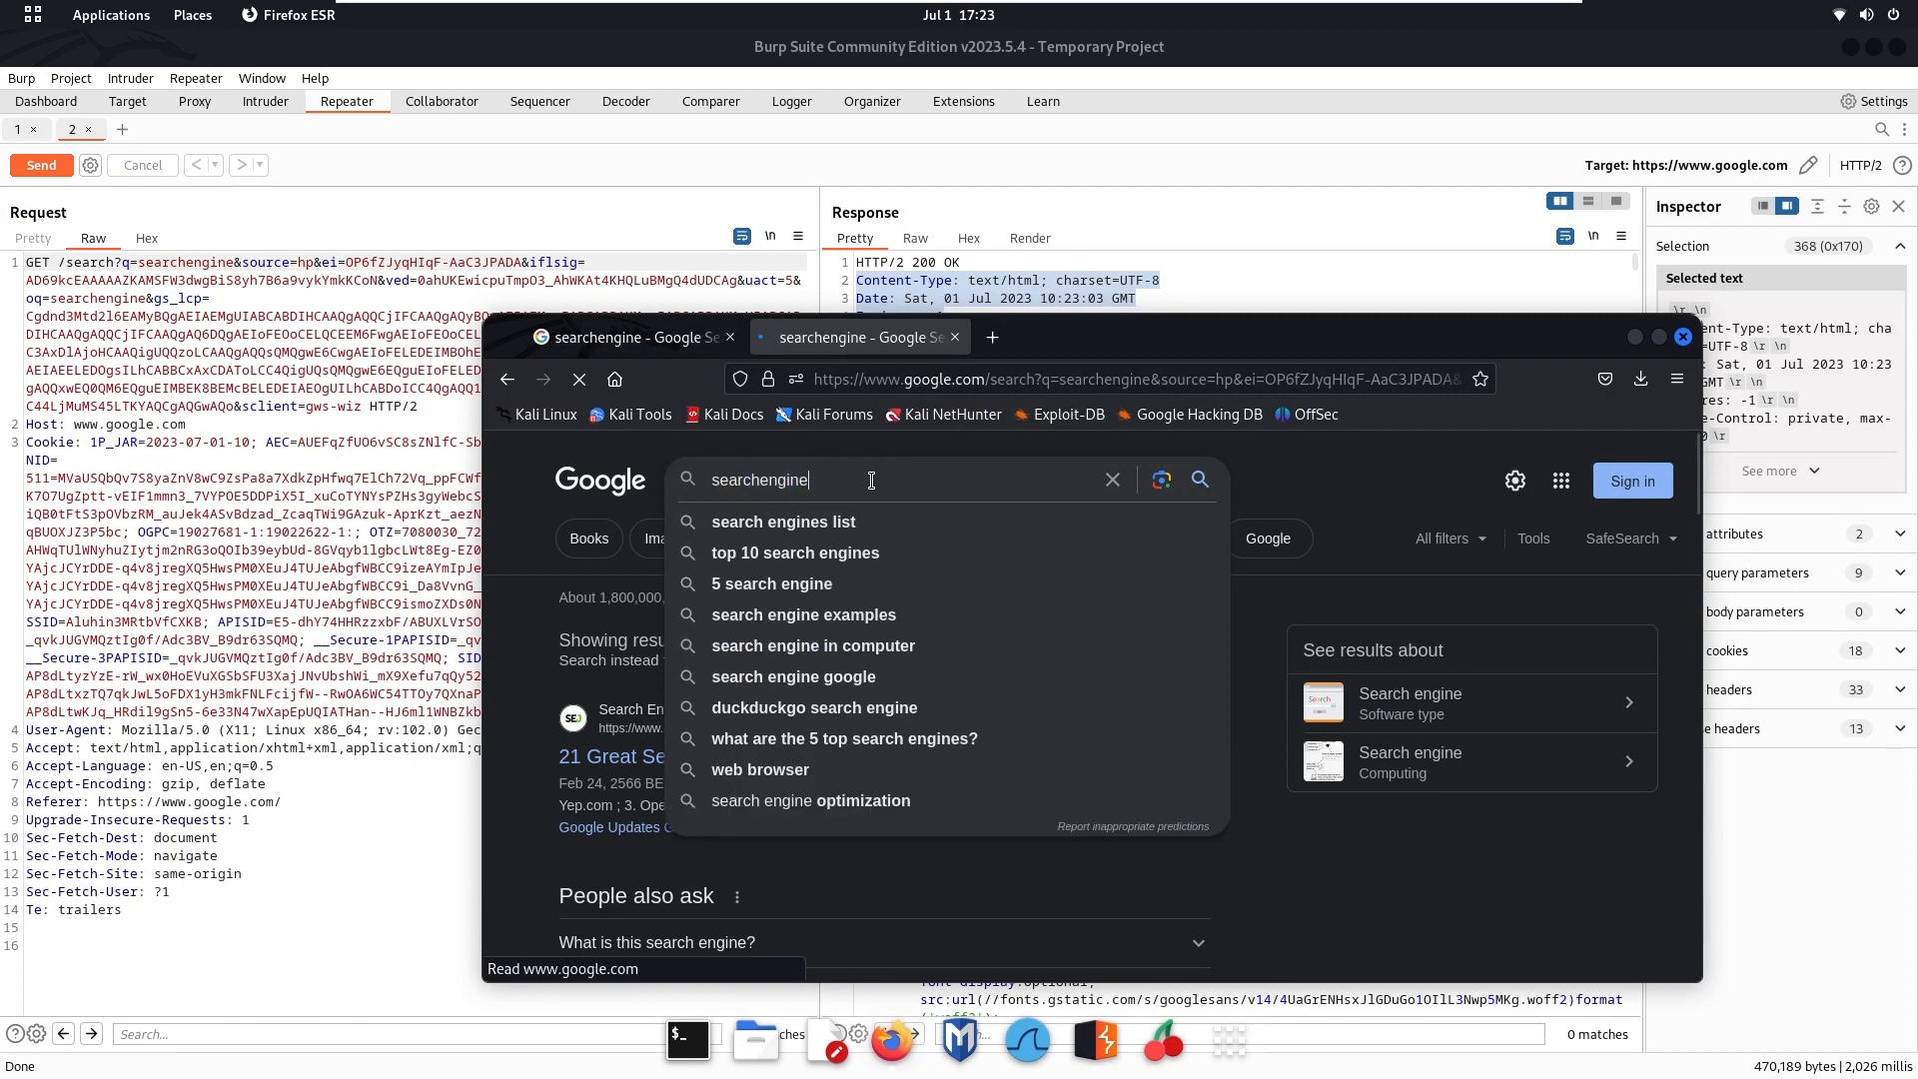
Change the q parameter of the Repeater request in Burp Suite to cat and send the request
{"action": "left_click", "coordinate": [121, 315]}
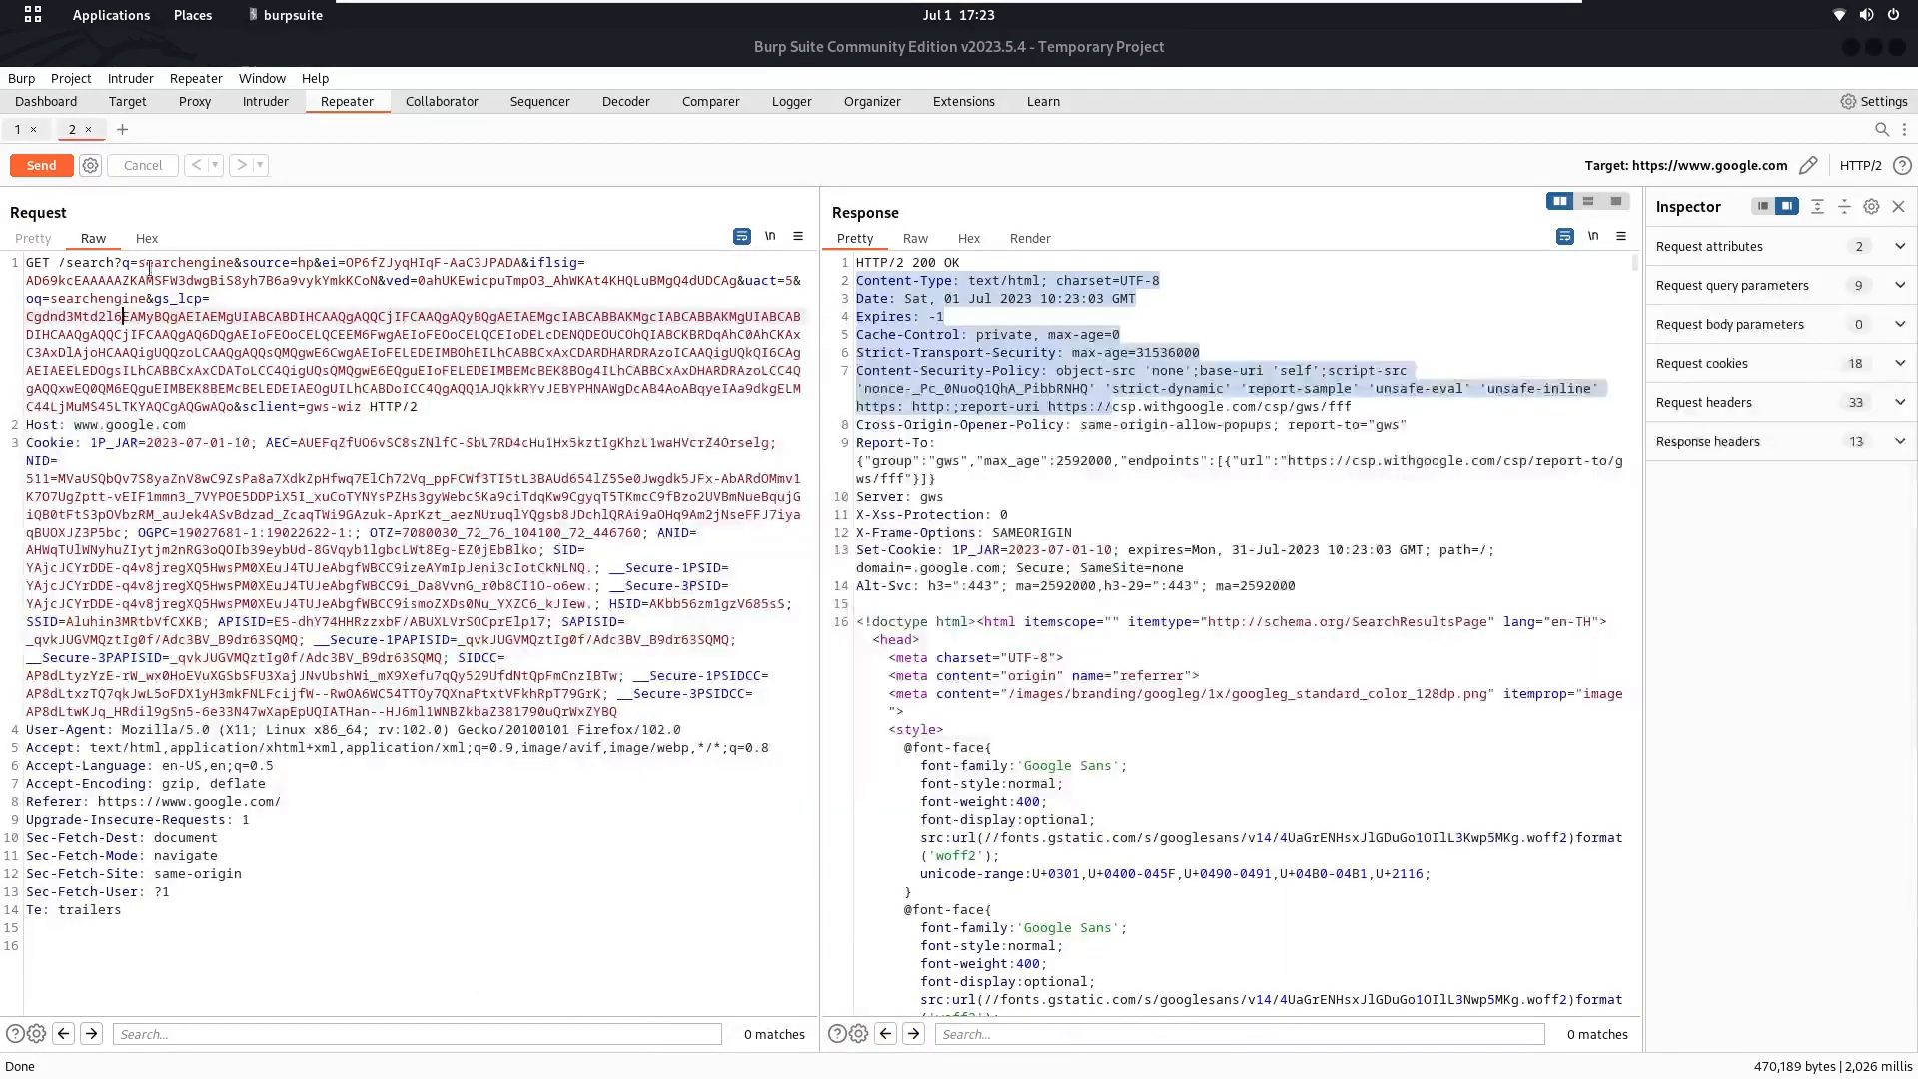
{"action": "left_click_drag", "start_coordinate": [138, 261], "coordinate": [232, 261]}
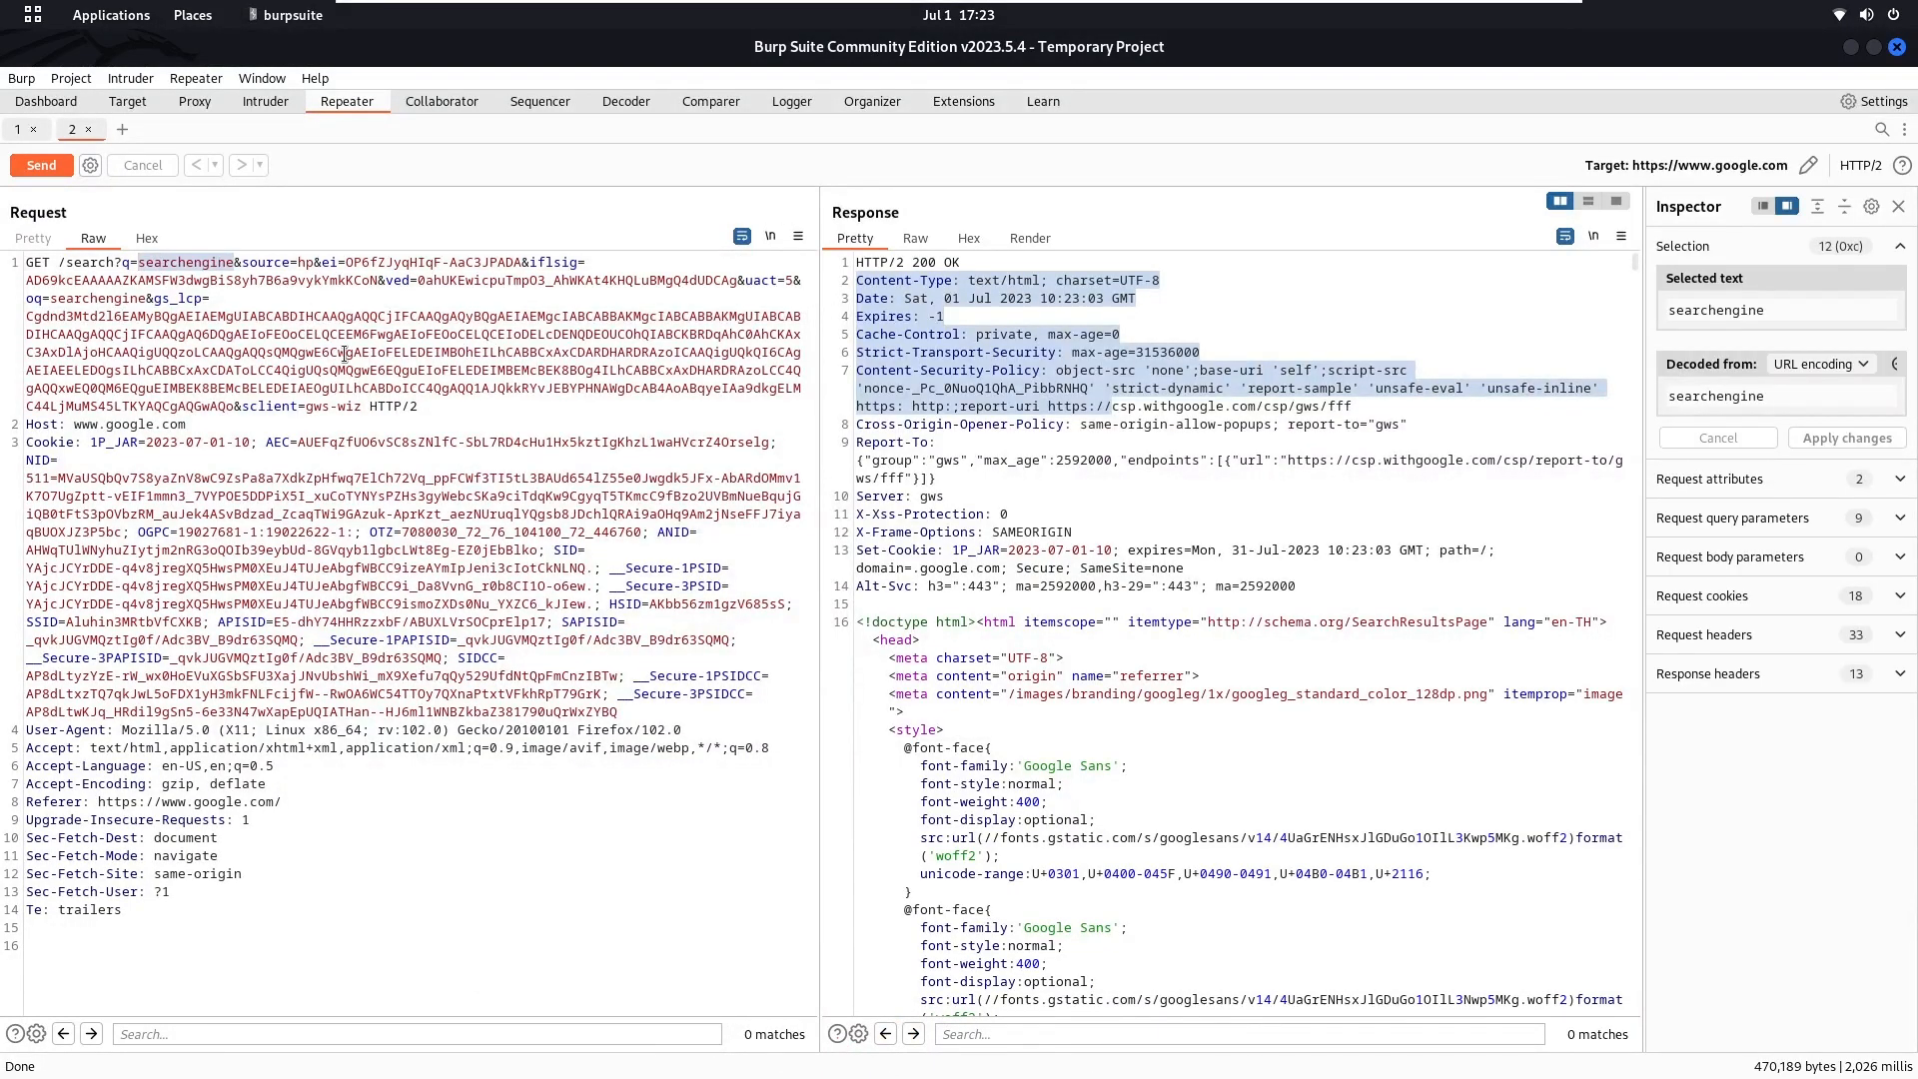
{"action": "key", "text": "BackSpace"}
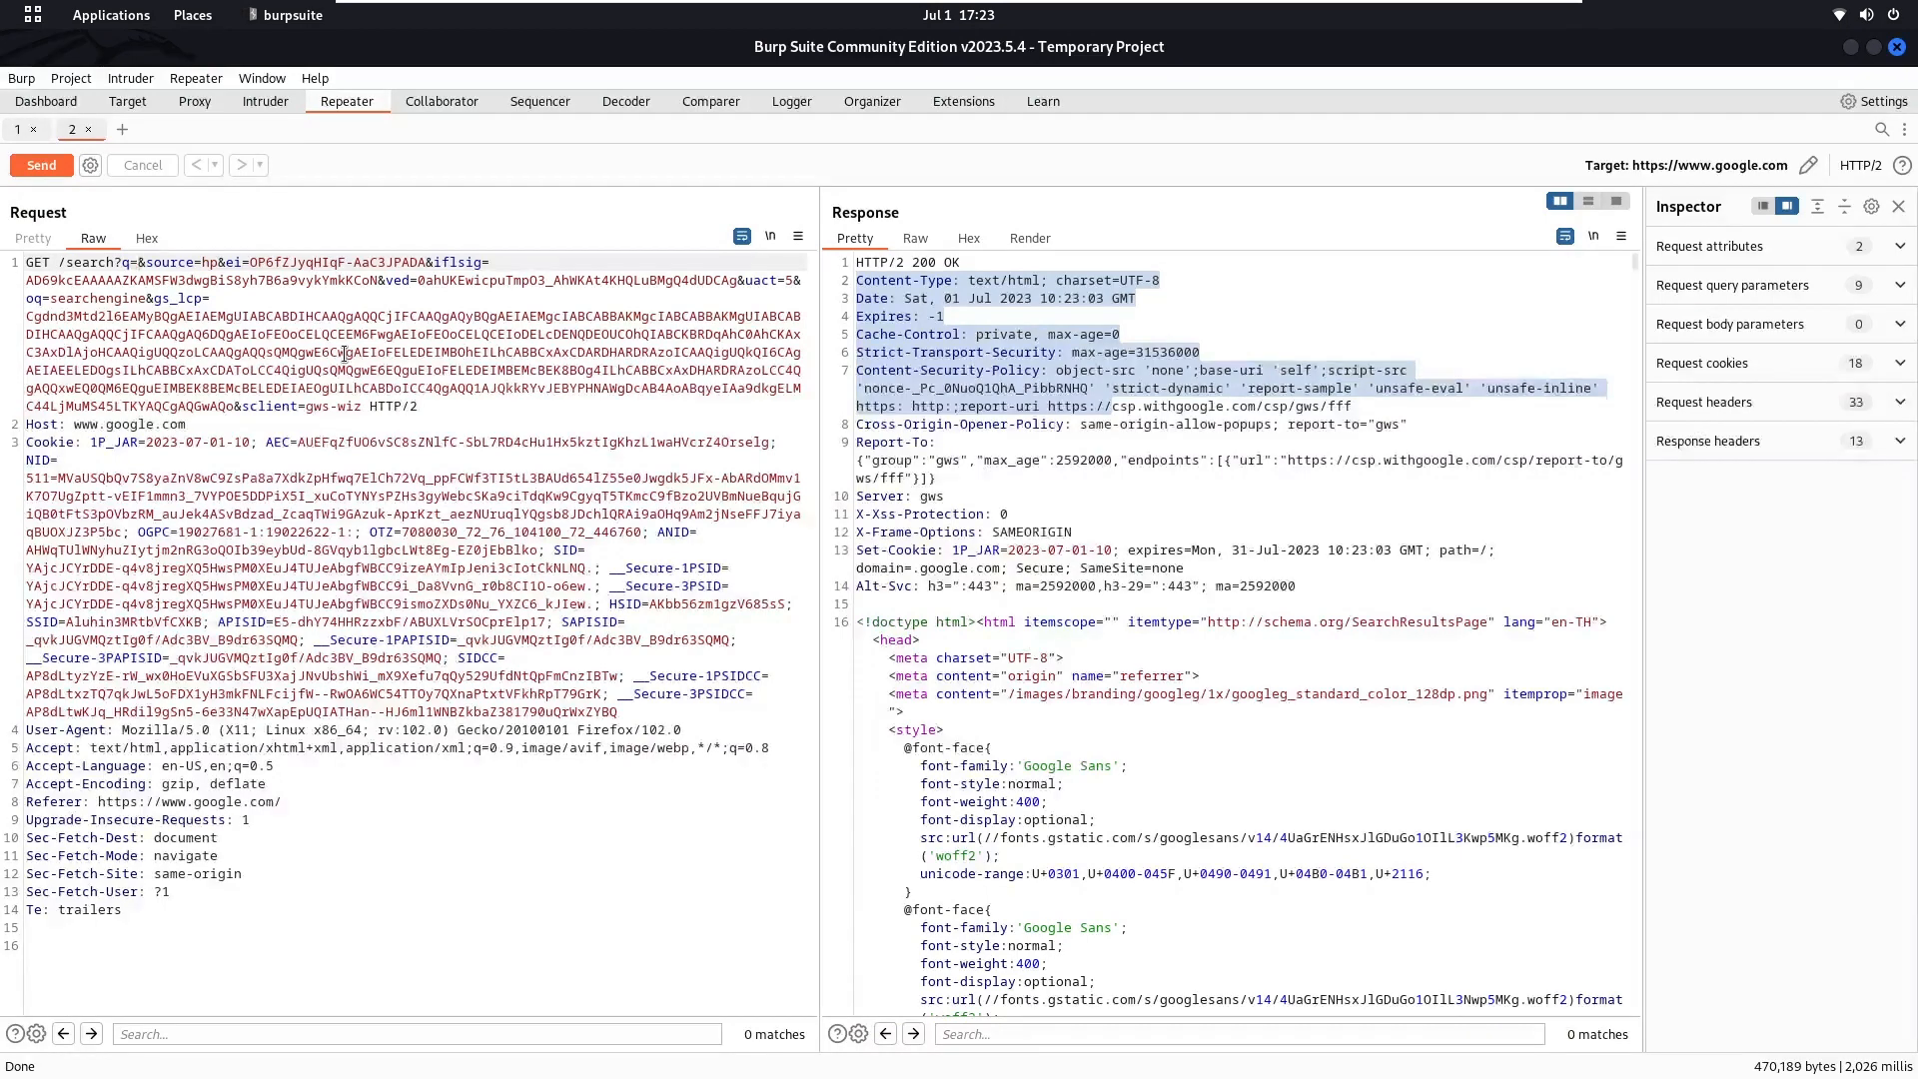
{"action": "type", "text": "cat"}
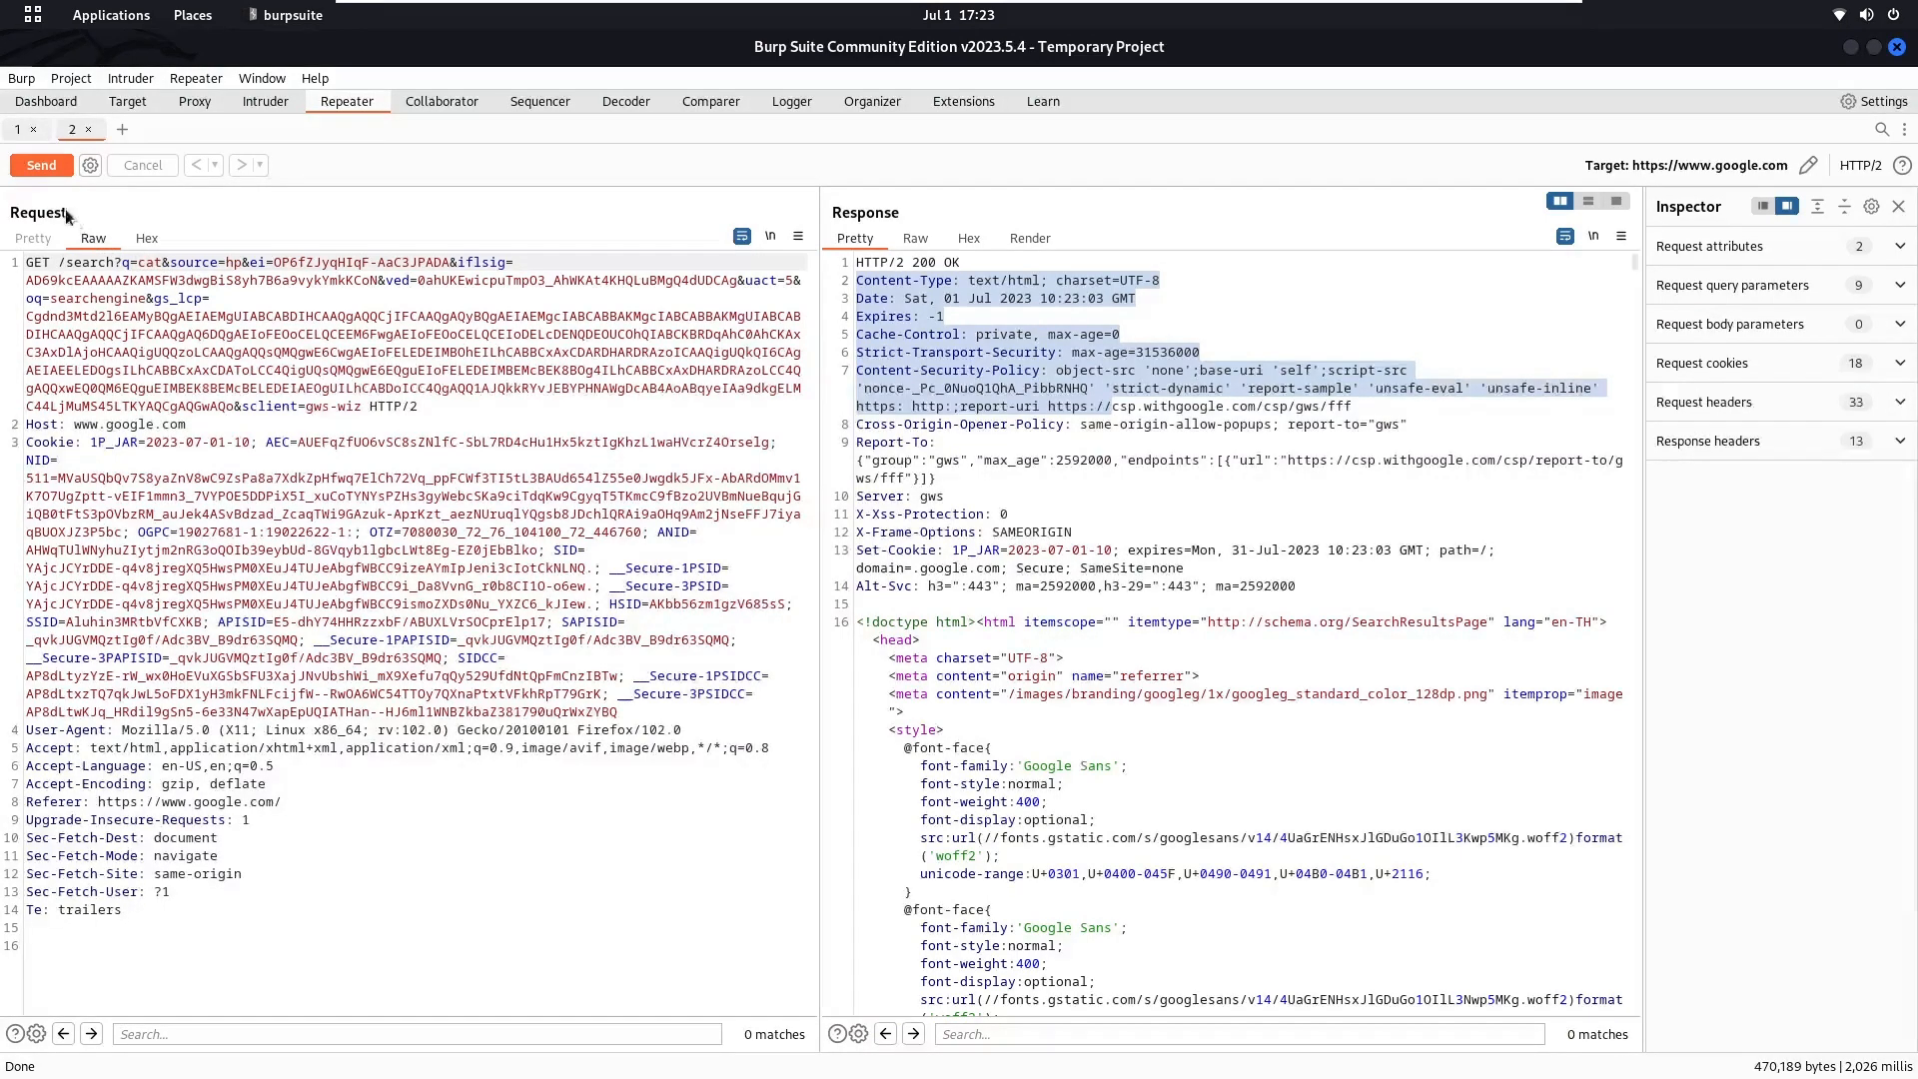
{"action": "left_click", "coordinate": [41, 165]}
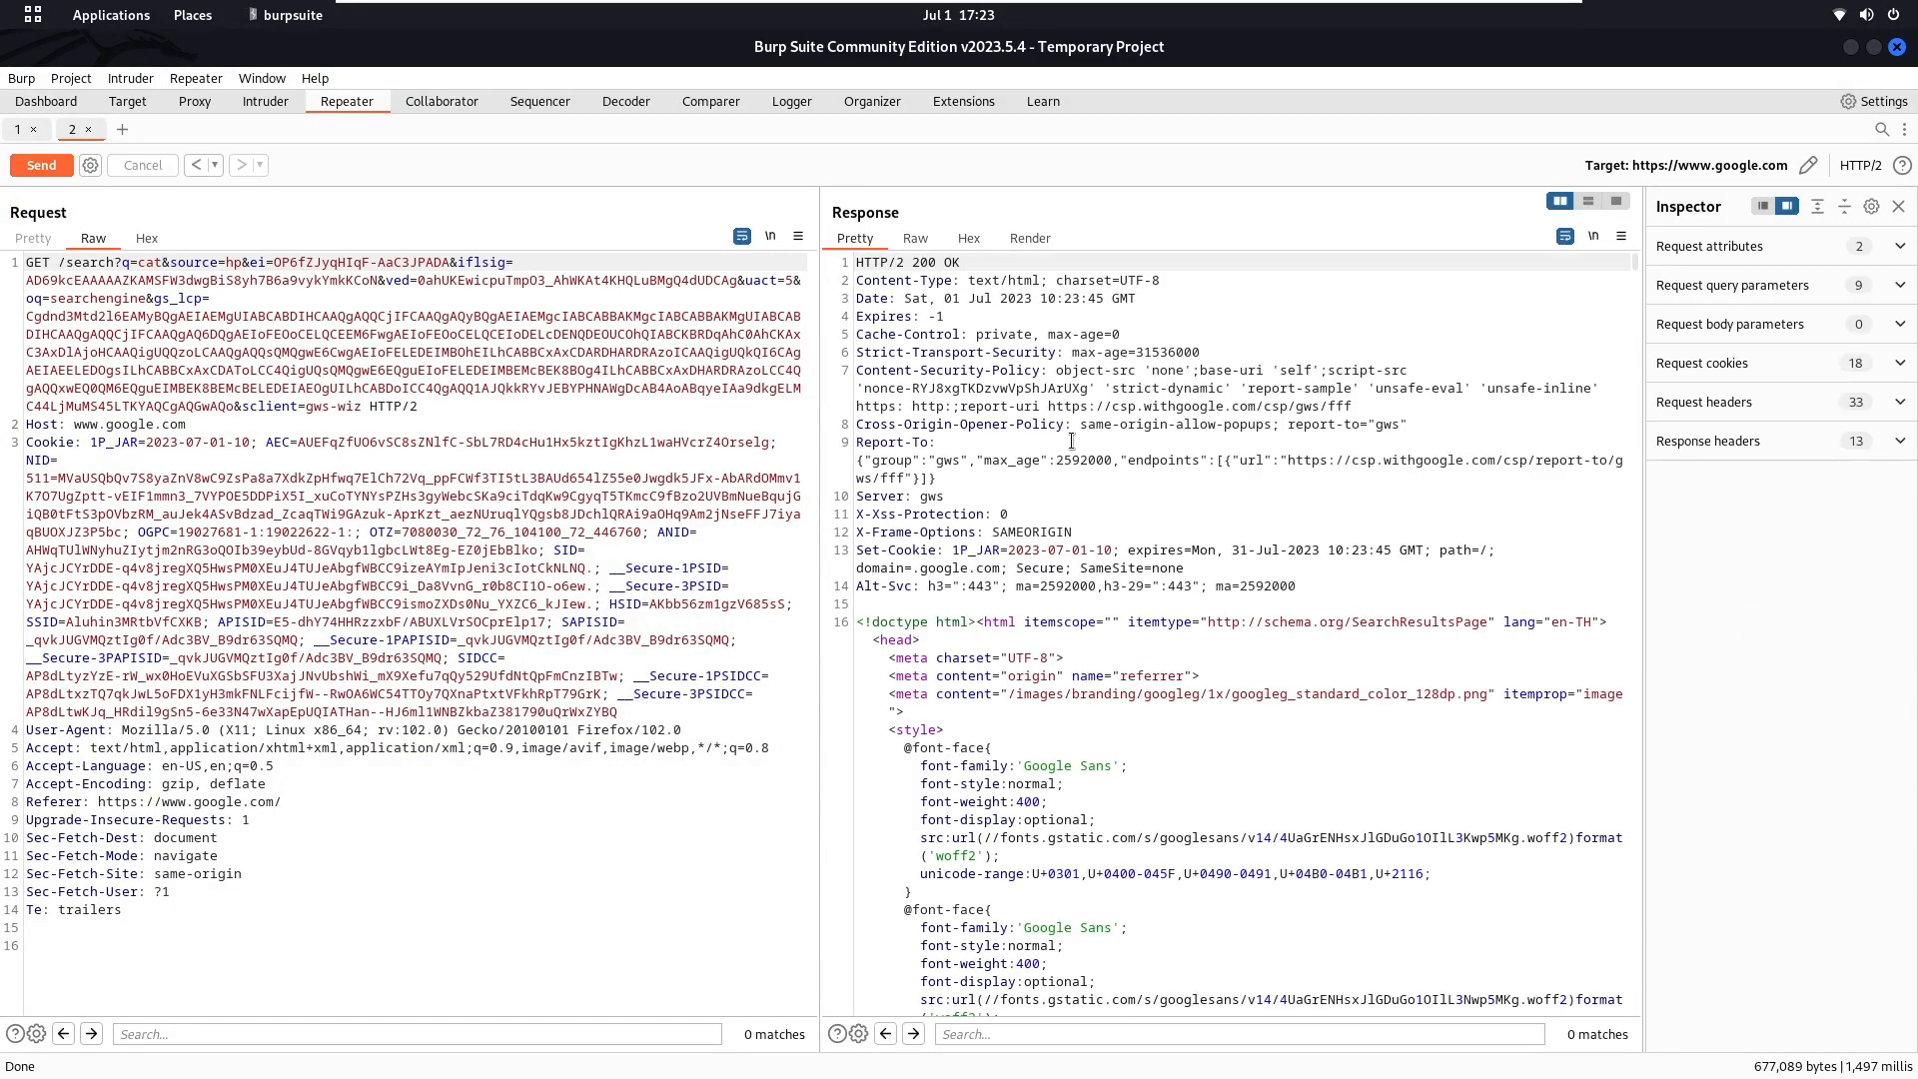
Copy the URL for repeating the modified cat request in the browser in its original session
{"action": "left_click", "coordinate": [1089, 441]}
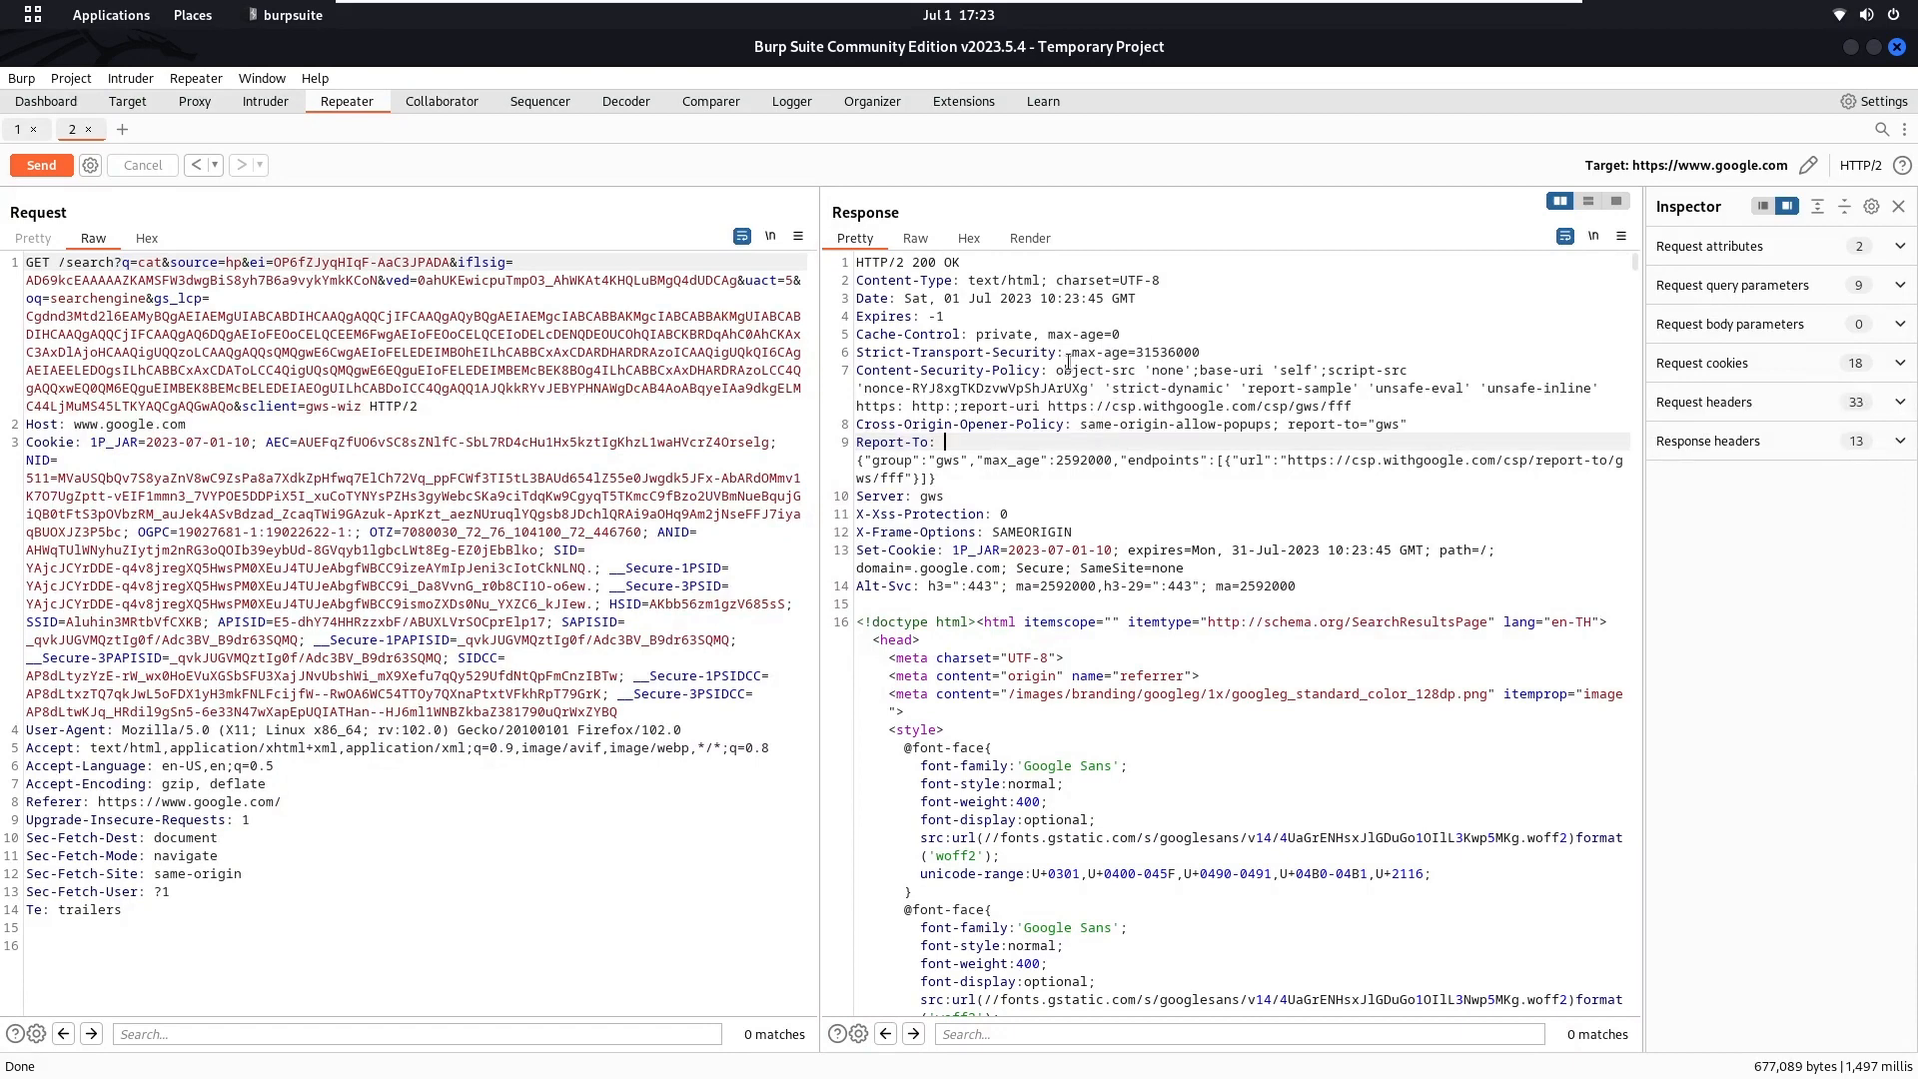
{"action": "right_click", "coordinate": [1076, 380]}
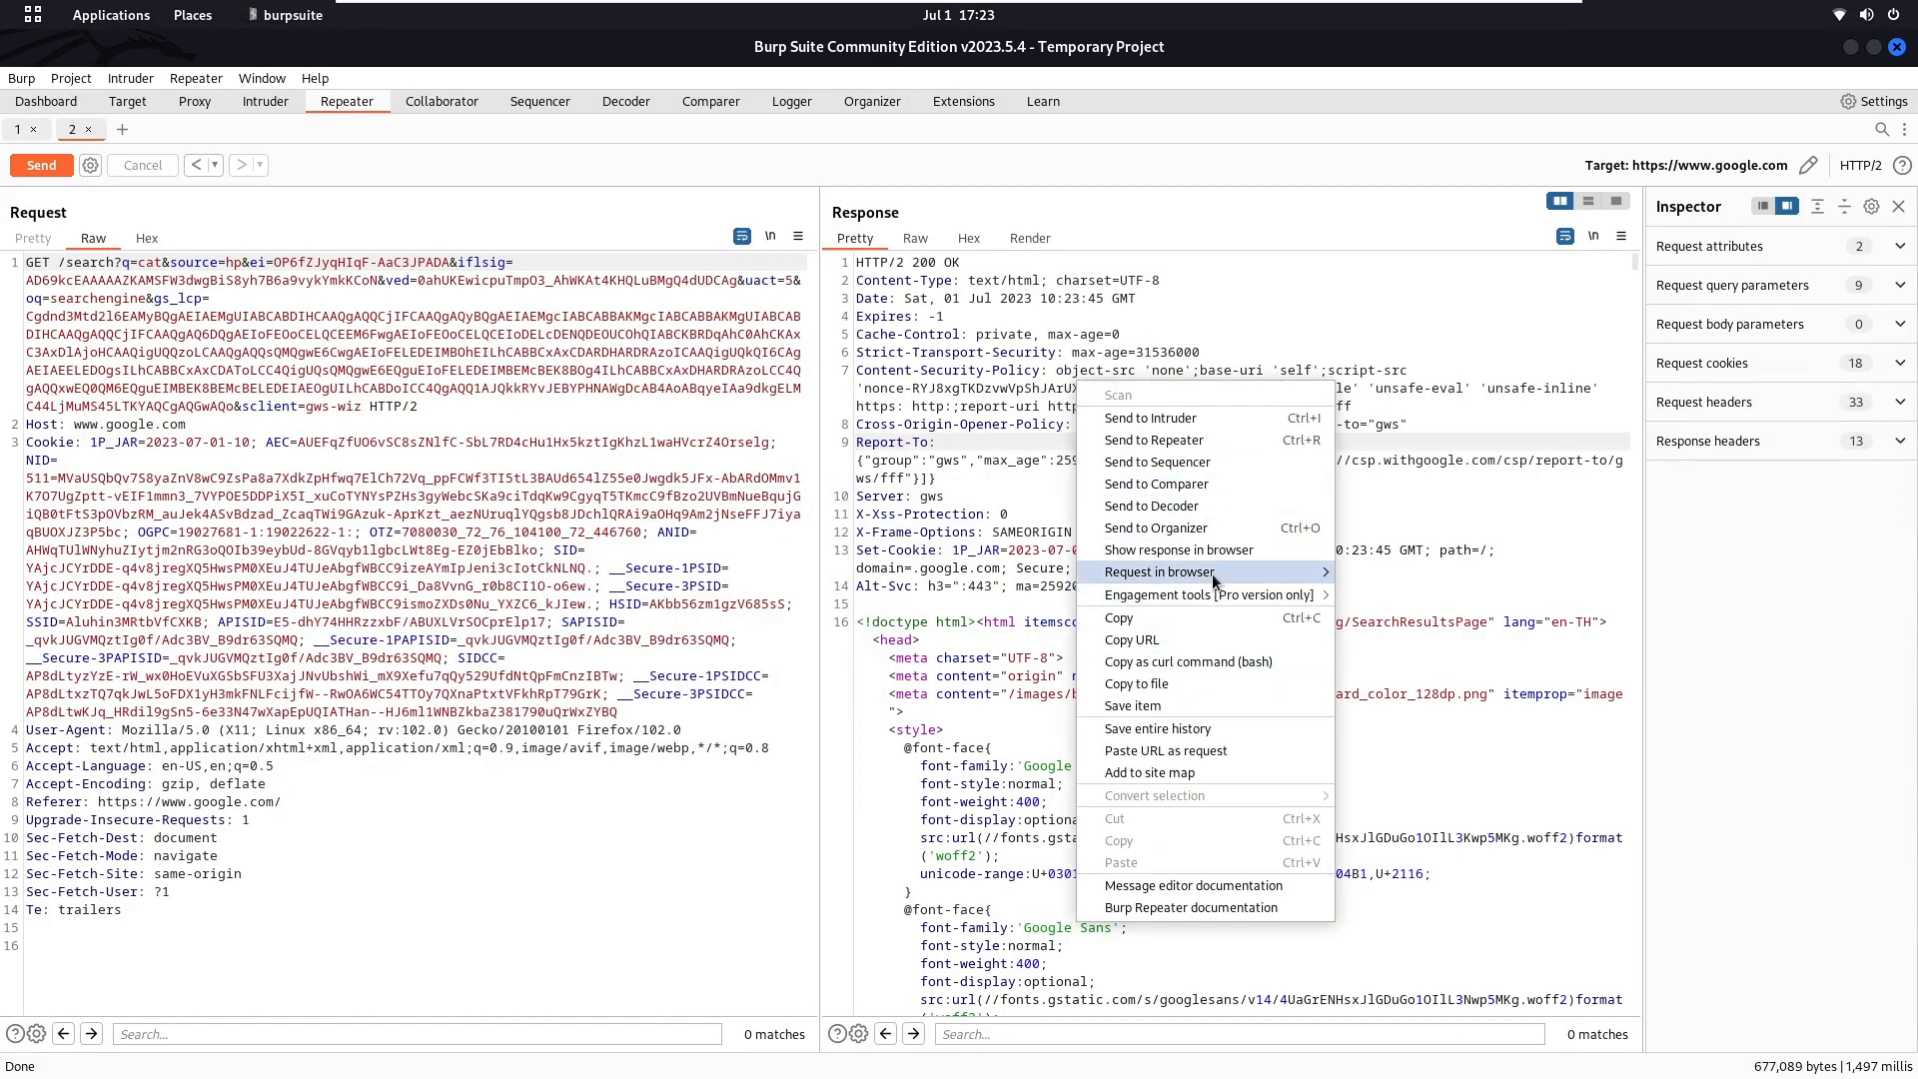
{"action": "mouse_move", "coordinate": [1213, 573]}
{"action": "left_click", "coordinate": [1409, 571]}
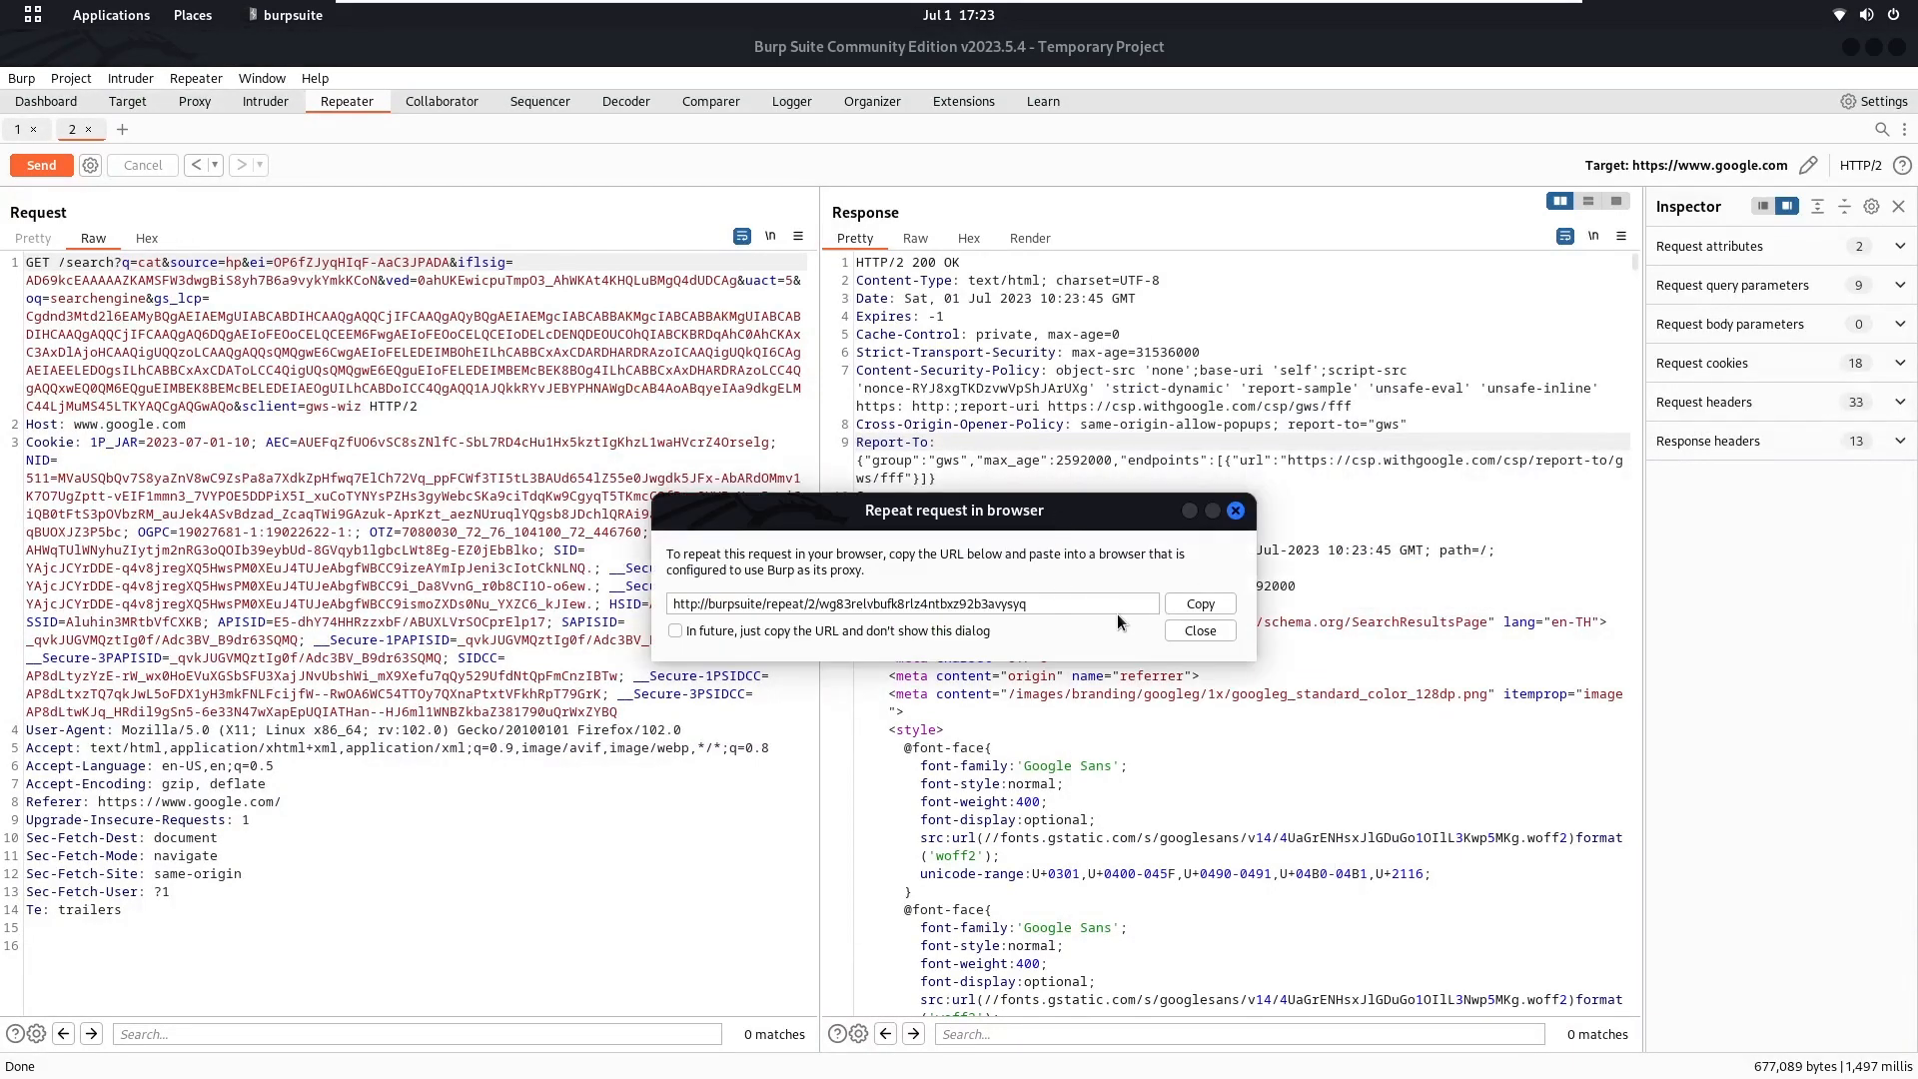
{"action": "left_click", "coordinate": [1167, 603]}
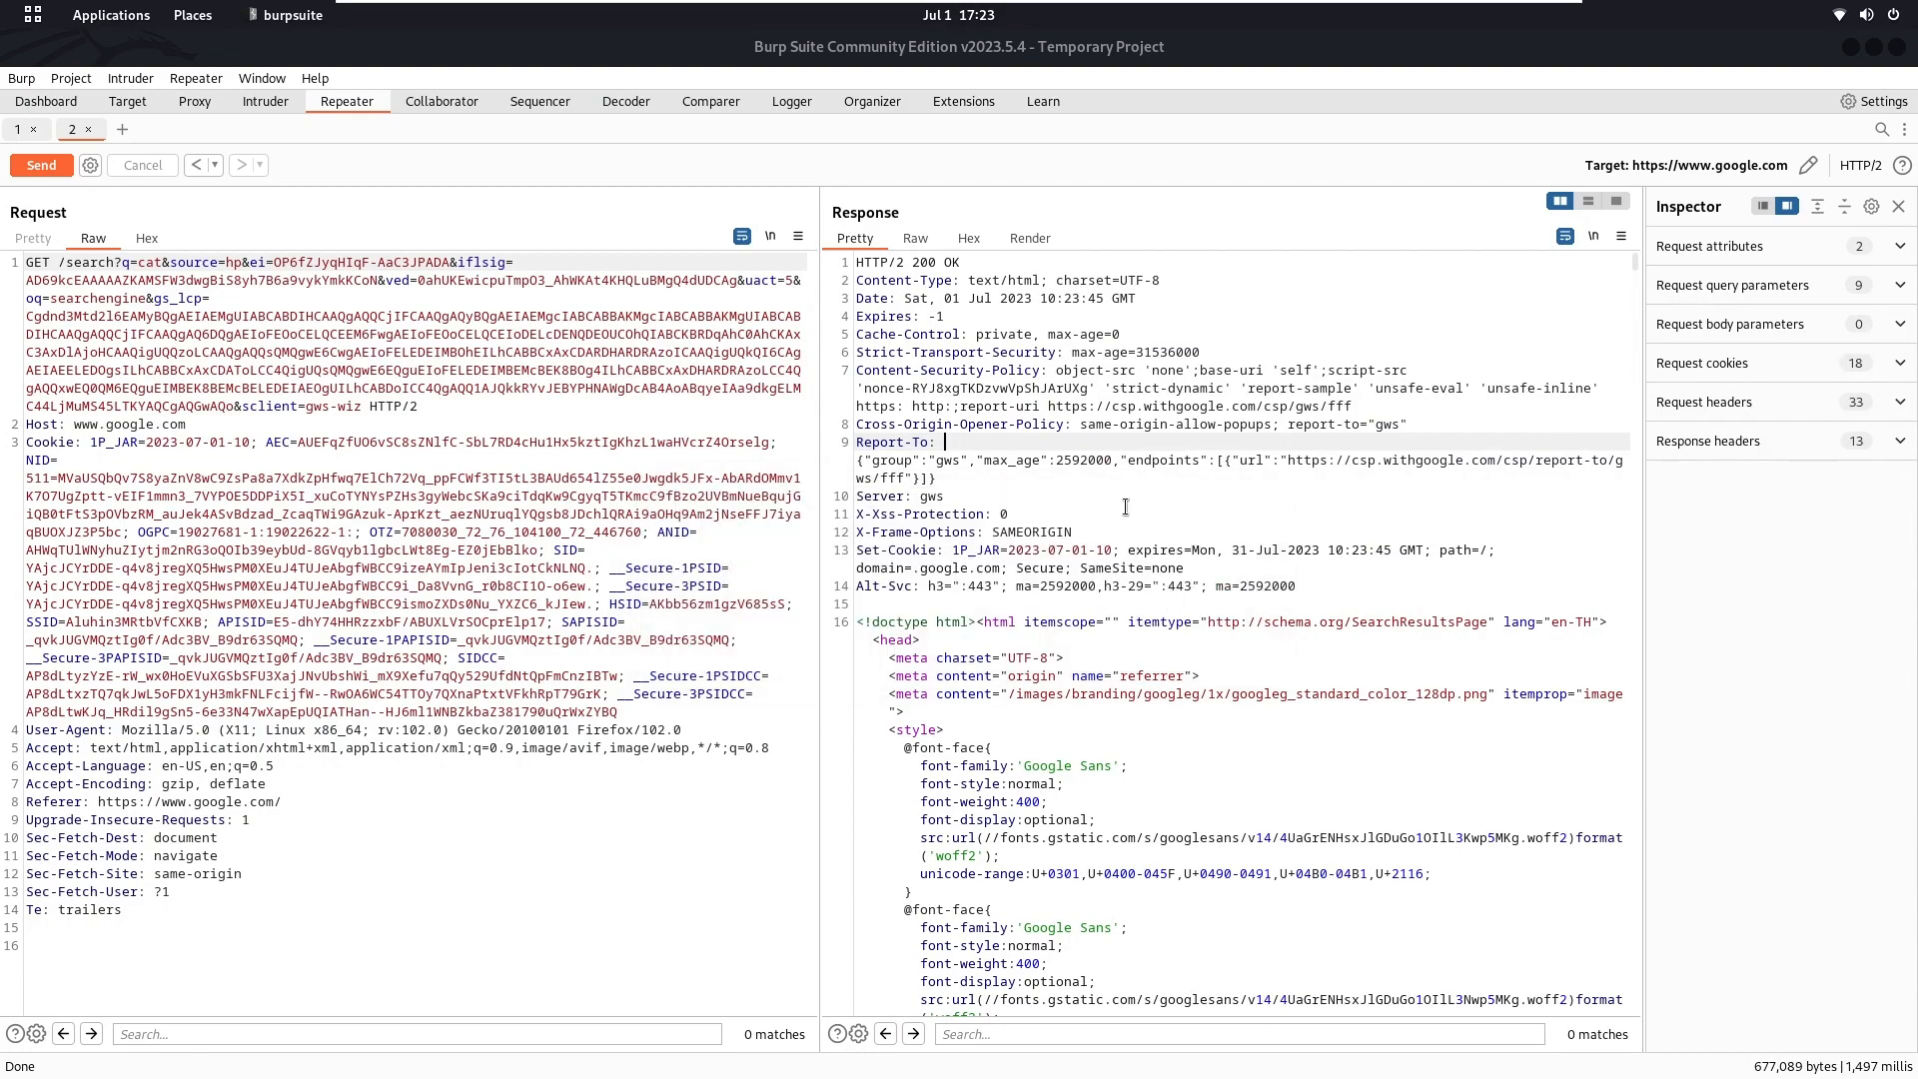
Load the copied repeat URL of the cat request in a new Firefox tab and check the search term on the results page
{"action": "key", "text": "super"}
{"action": "left_click", "coordinate": [1227, 583]}
{"action": "left_click", "coordinate": [999, 340]}
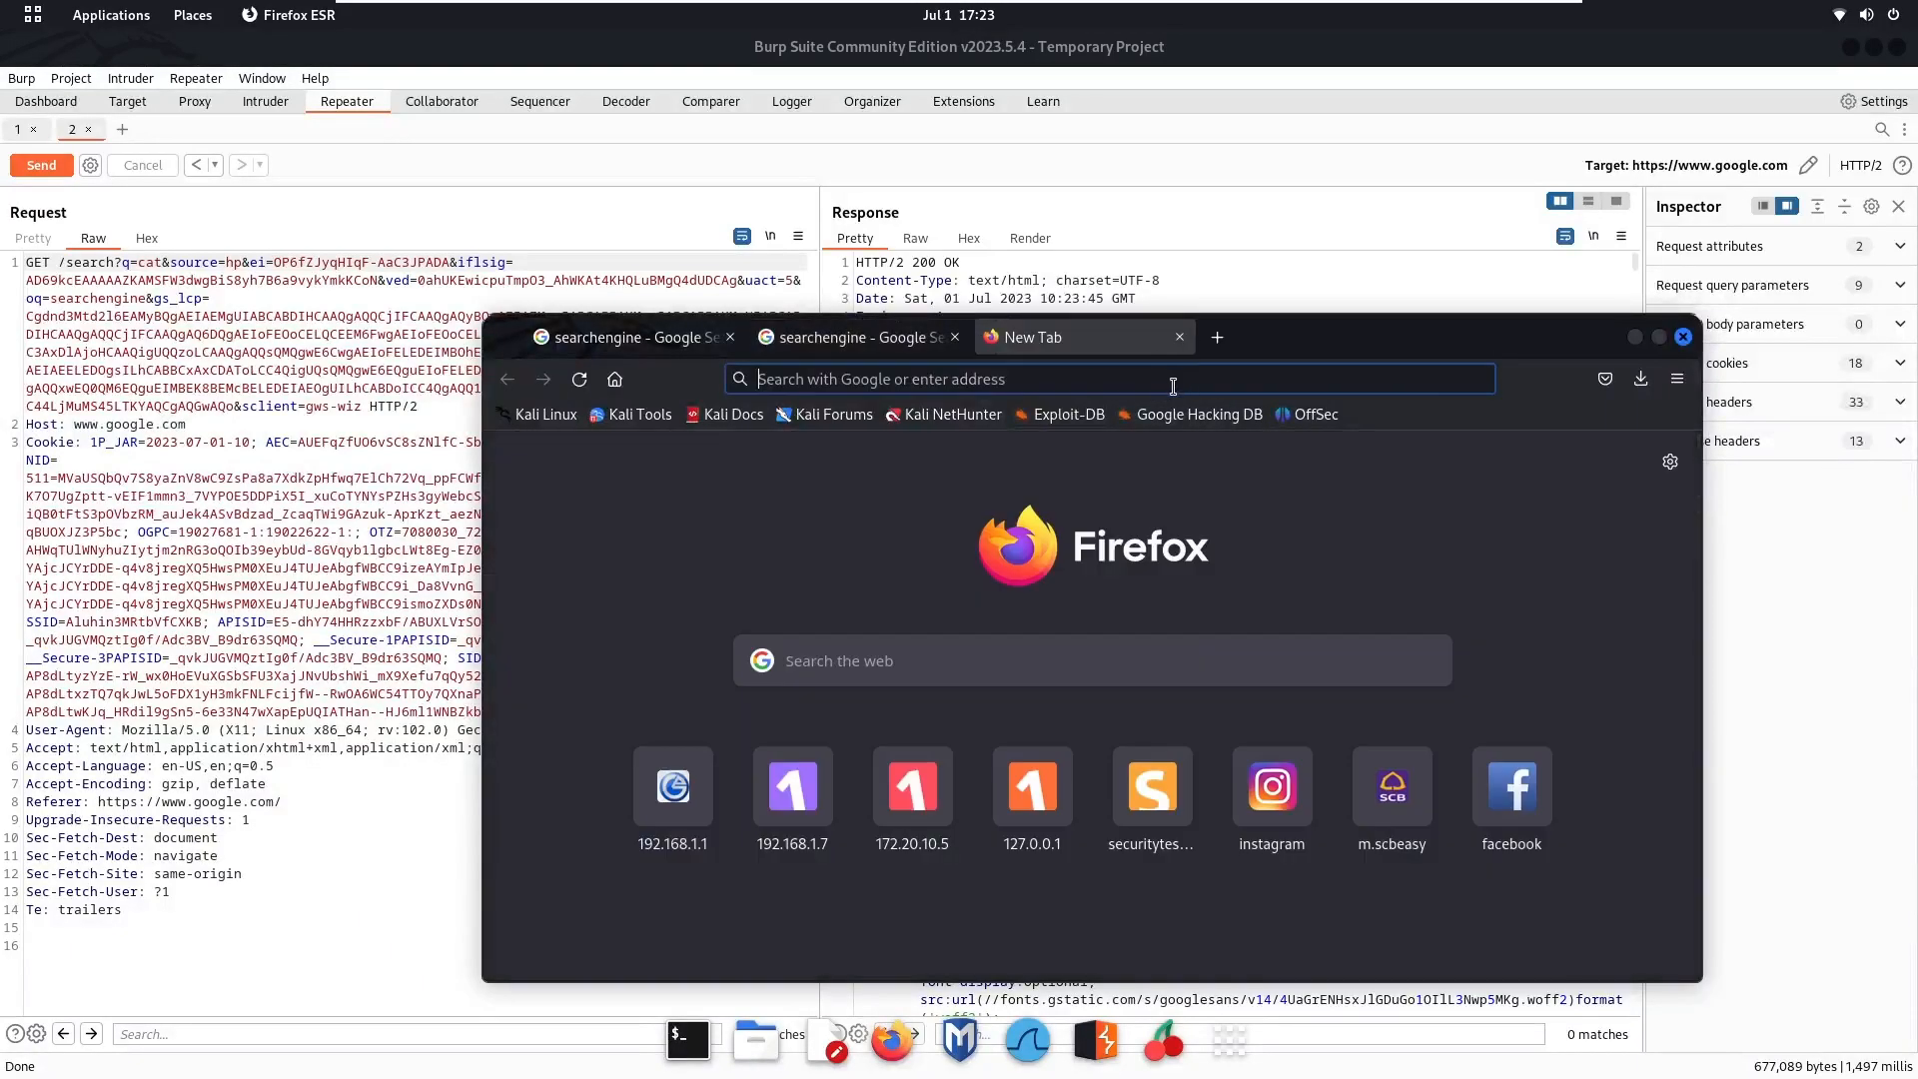
{"action": "key", "text": "ctrl+v"}
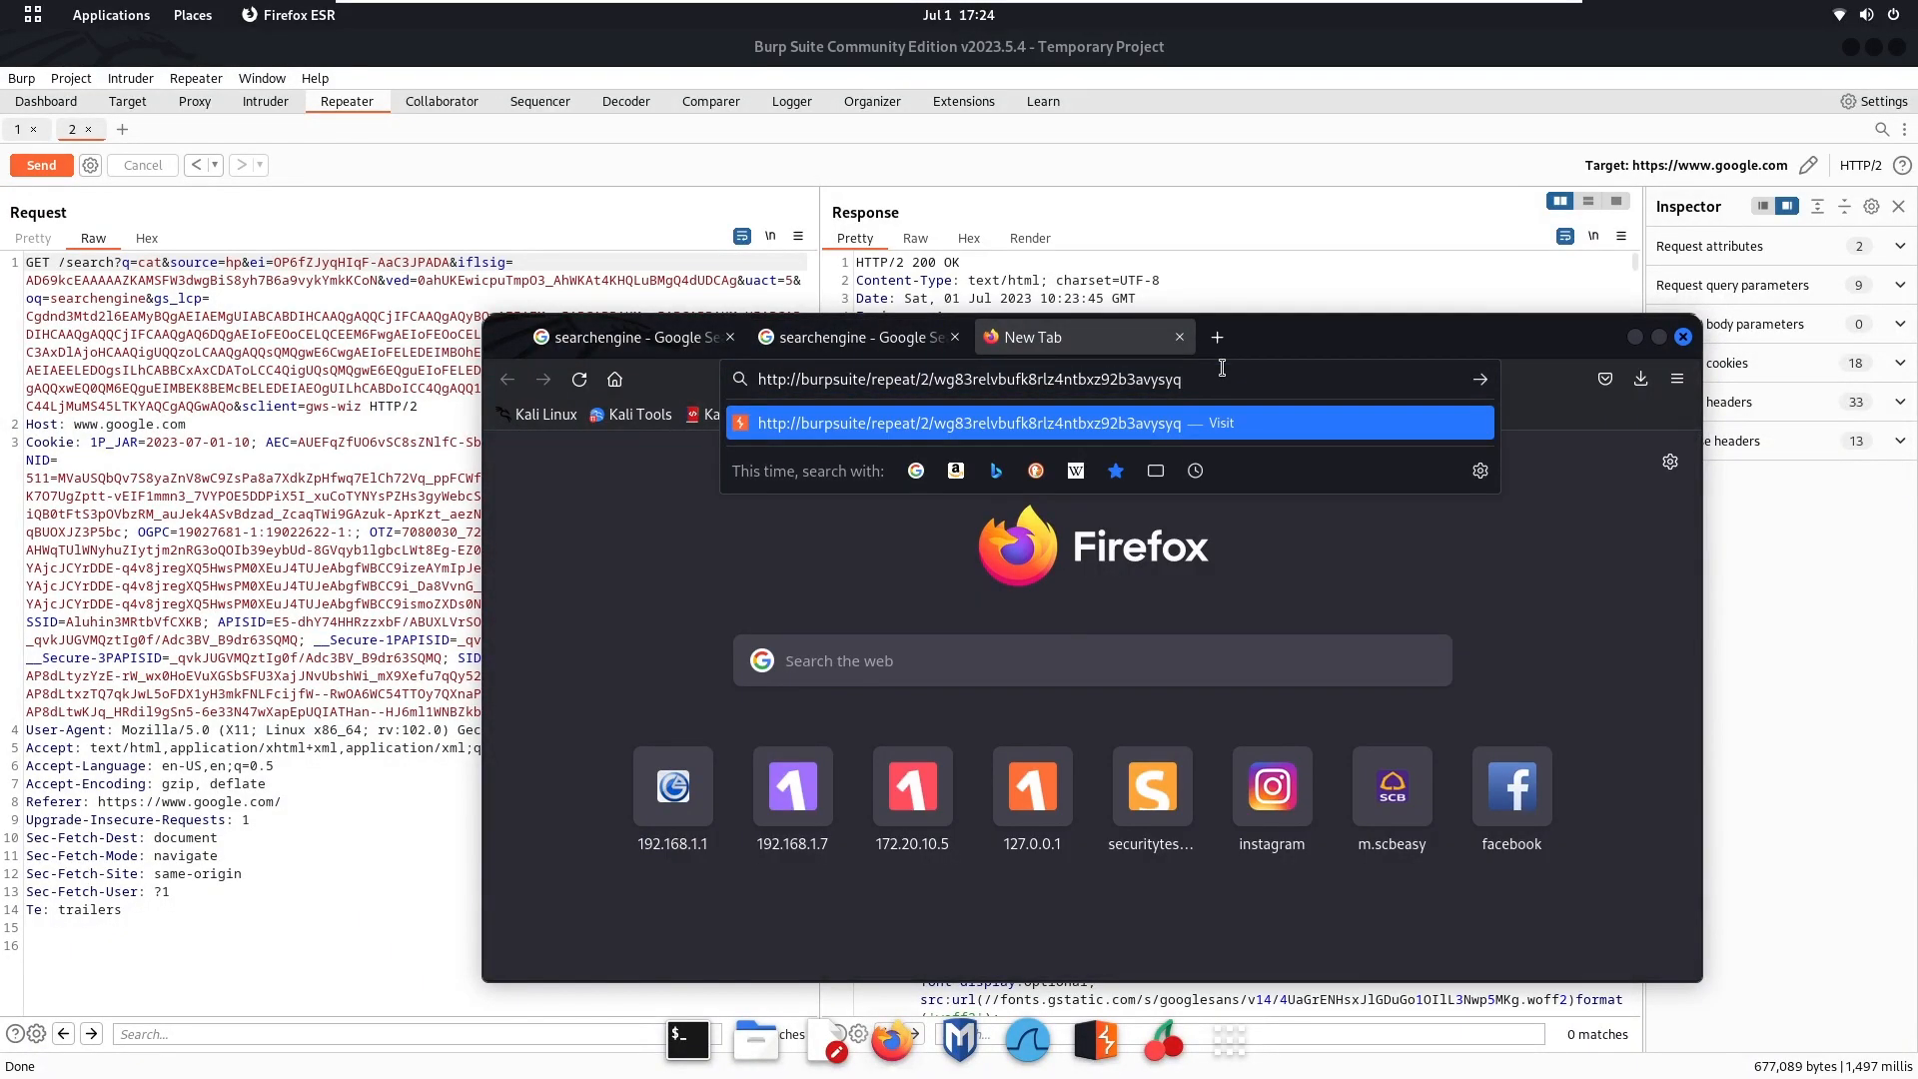
{"action": "key", "text": "Return"}
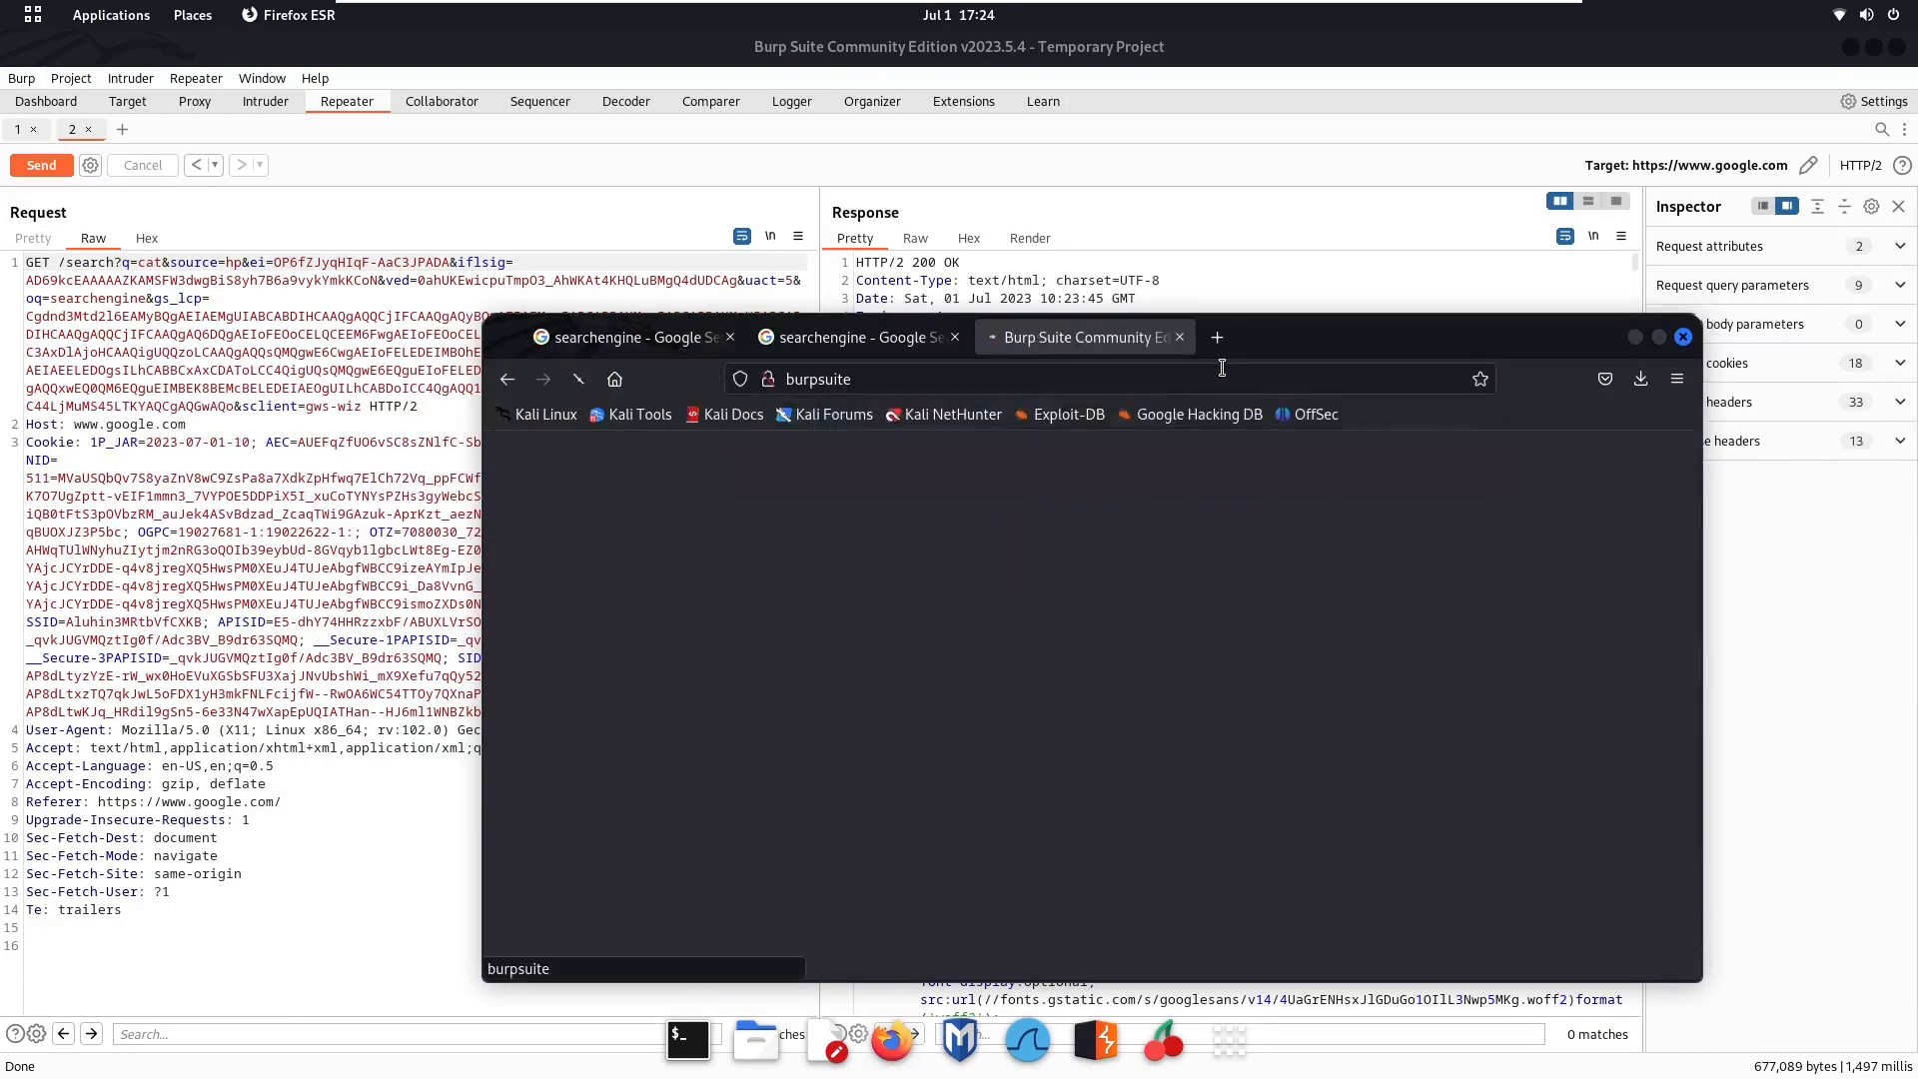
{"action": "double_click", "coordinate": [1349, 344]}
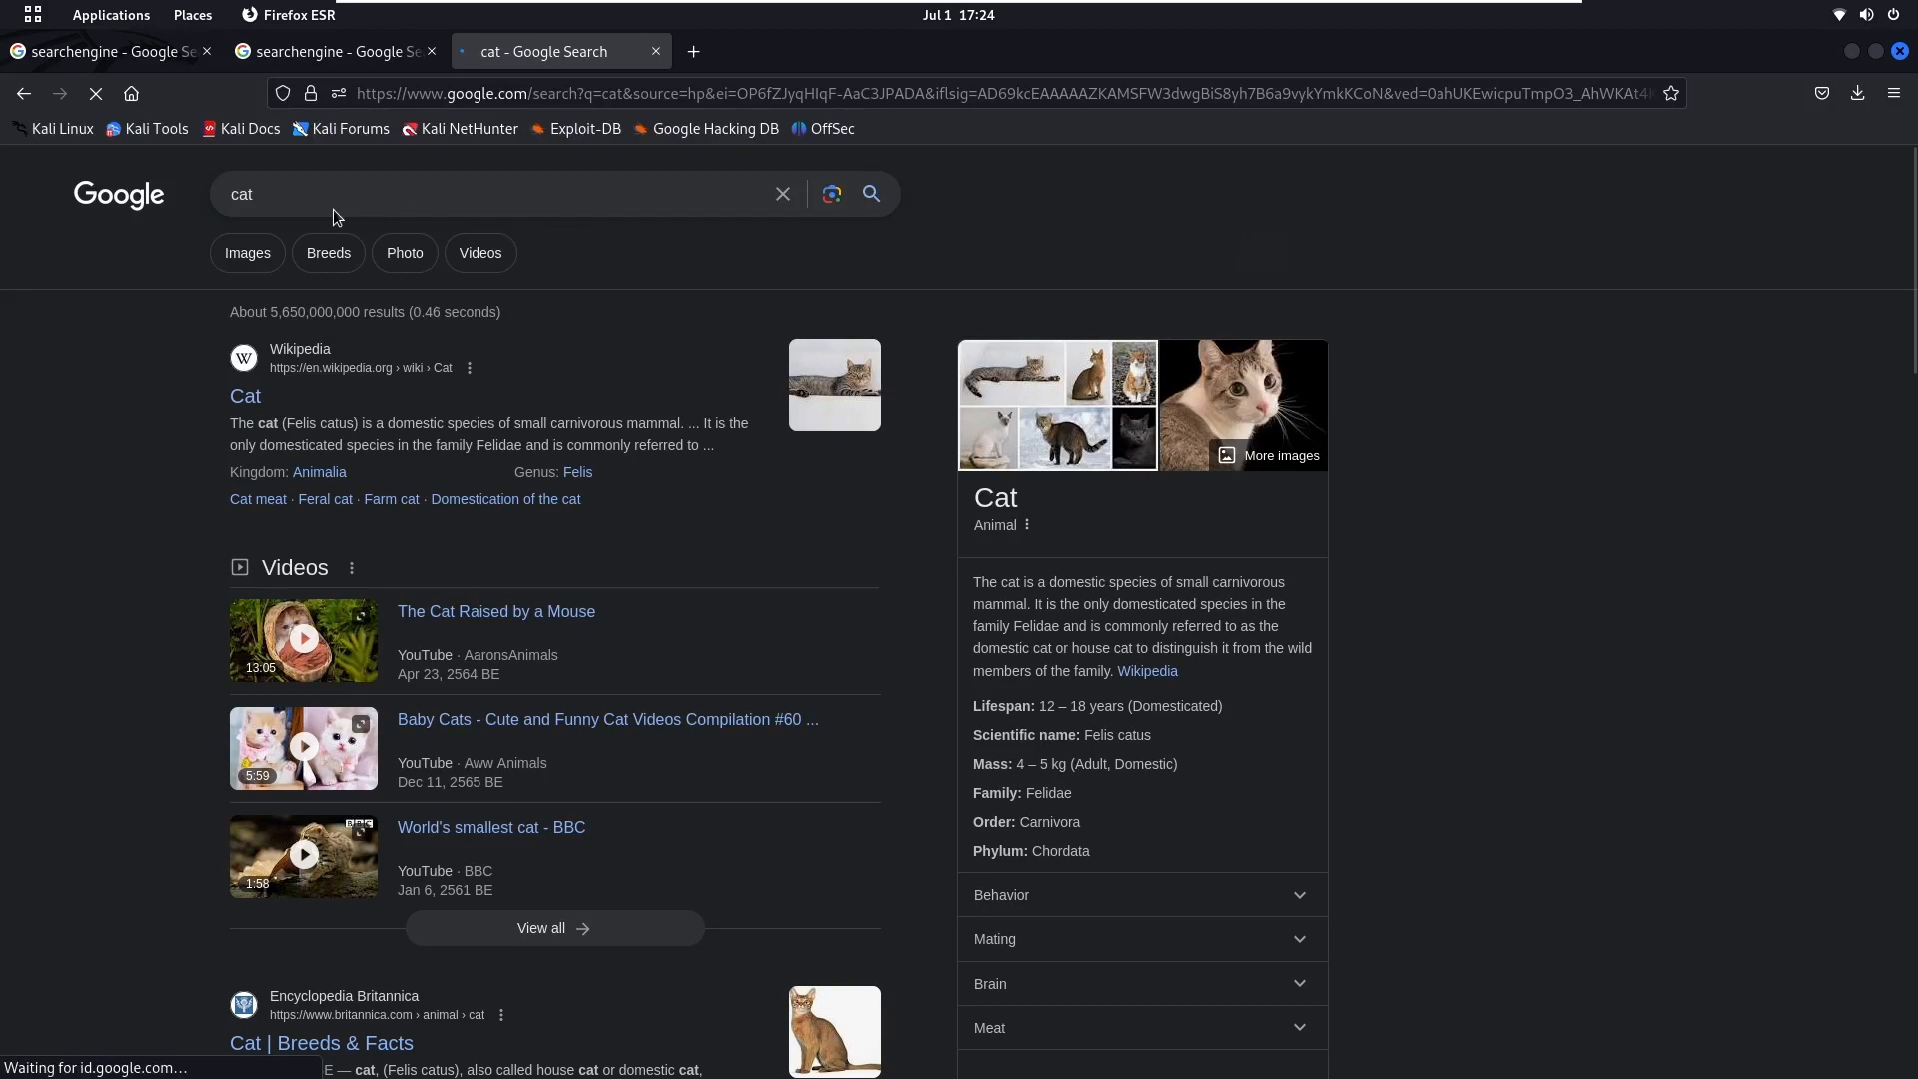
{"action": "left_click", "coordinate": [454, 190]}
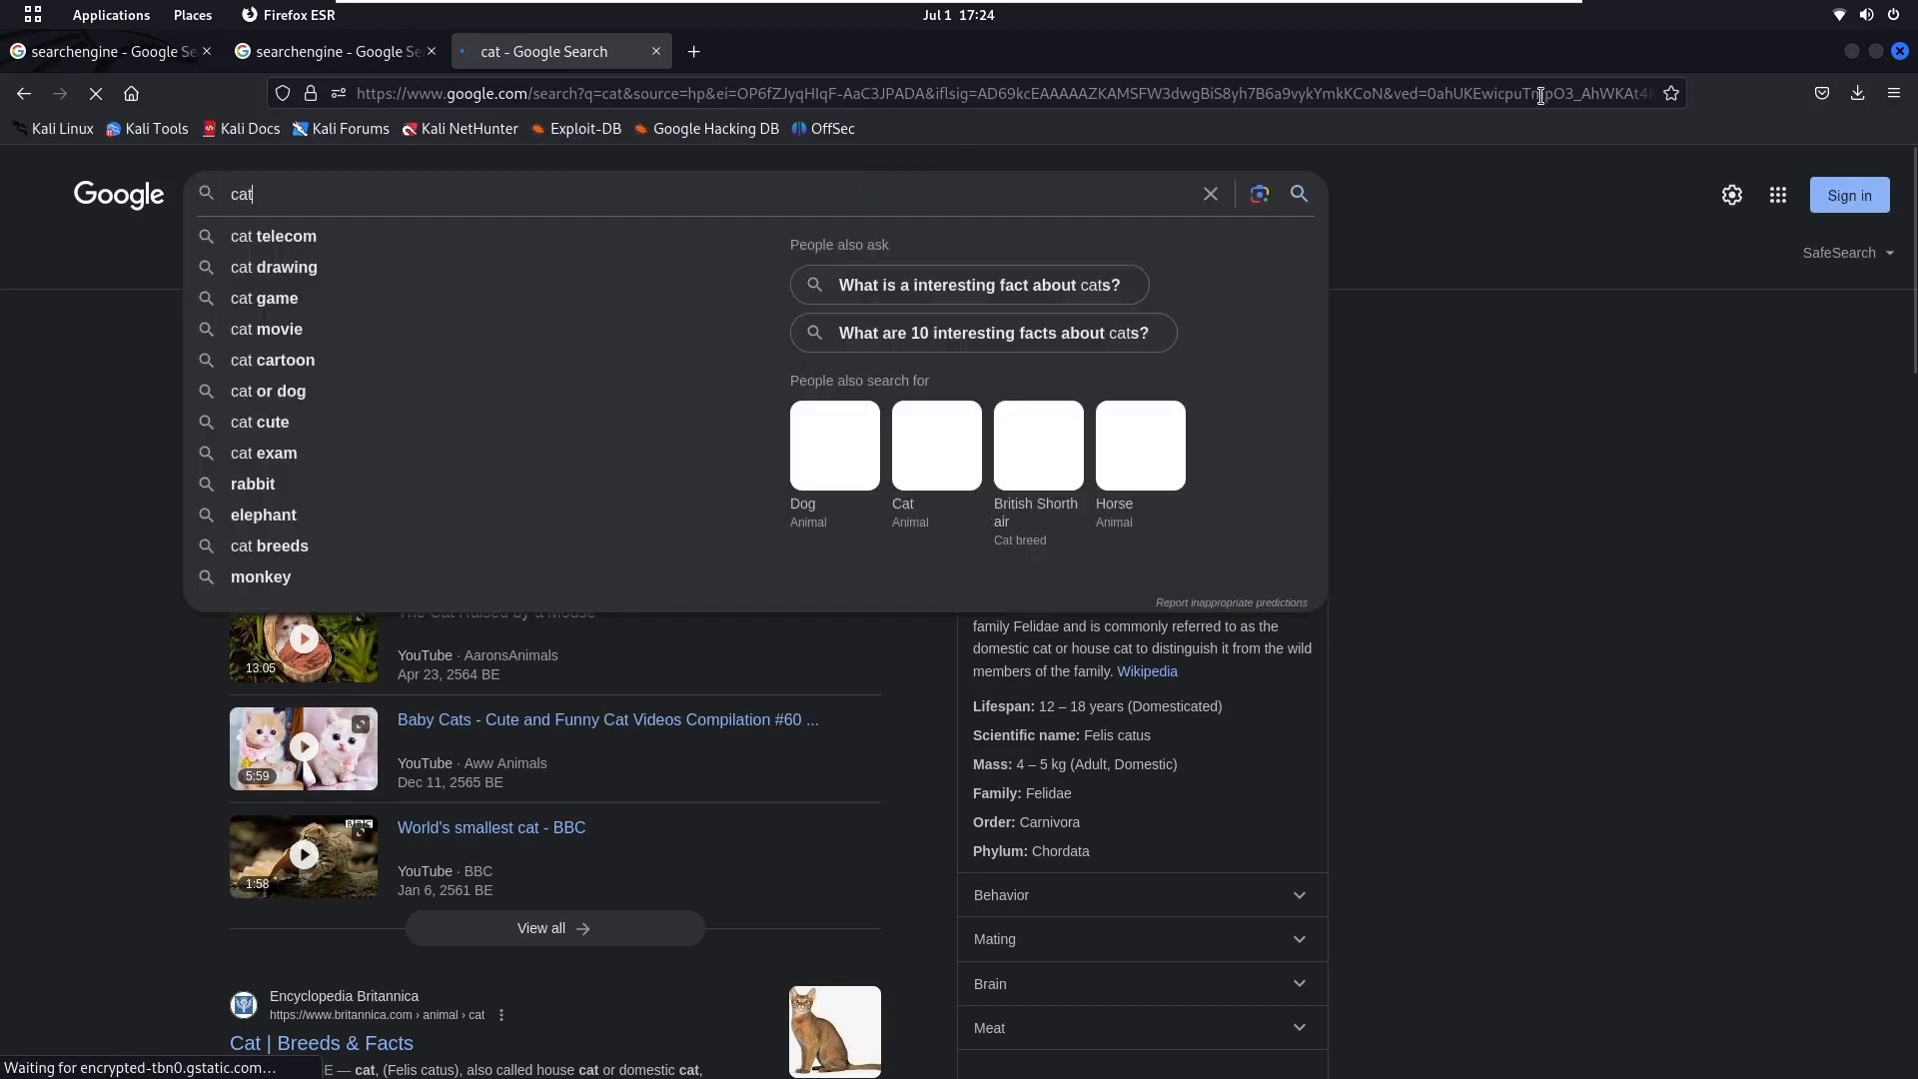
Switch back to Burp Suite and examine the GET path, q parameter and cookie header of the cat request in Repeater
{"action": "left_click_drag", "start_coordinate": [1460, 52], "coordinate": [1598, 509]}
{"action": "left_click", "coordinate": [769, 403]}
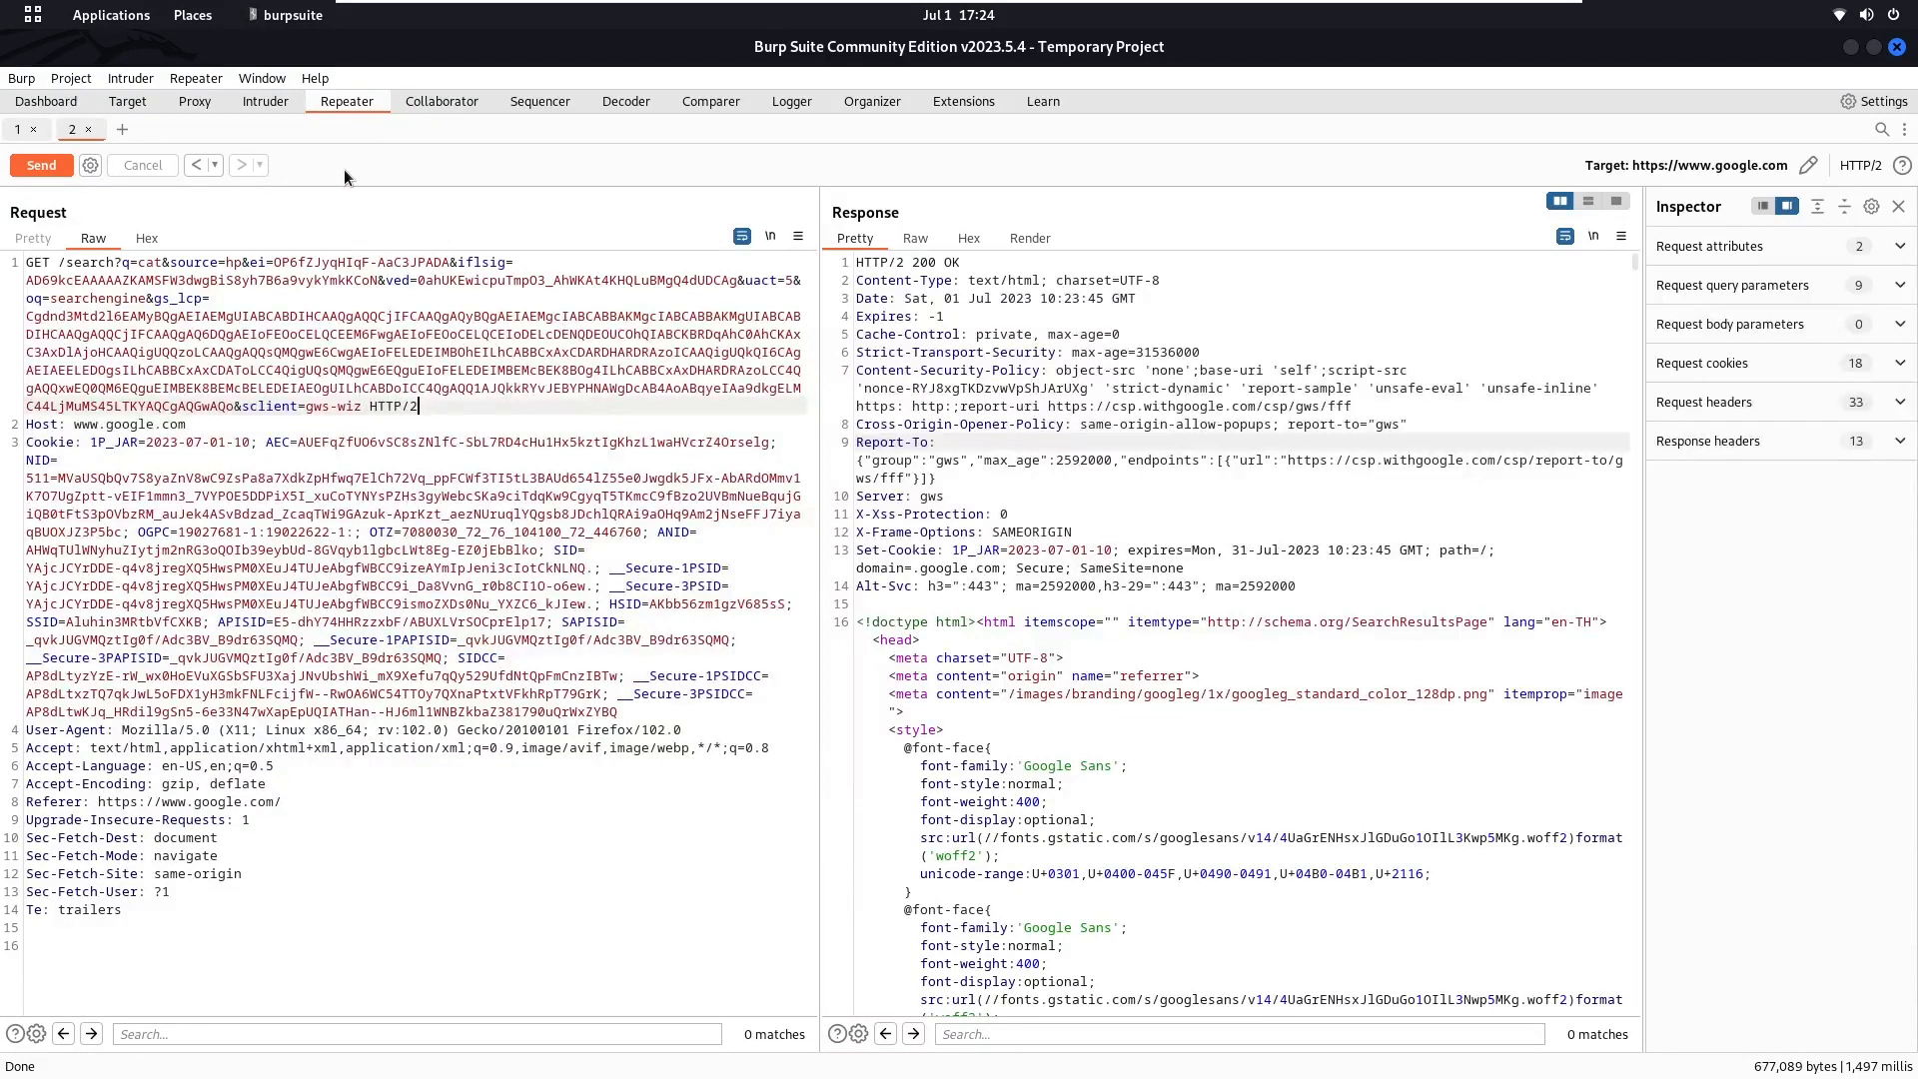
{"action": "left_click", "coordinate": [266, 103]}
{"action": "left_click", "coordinate": [361, 109]}
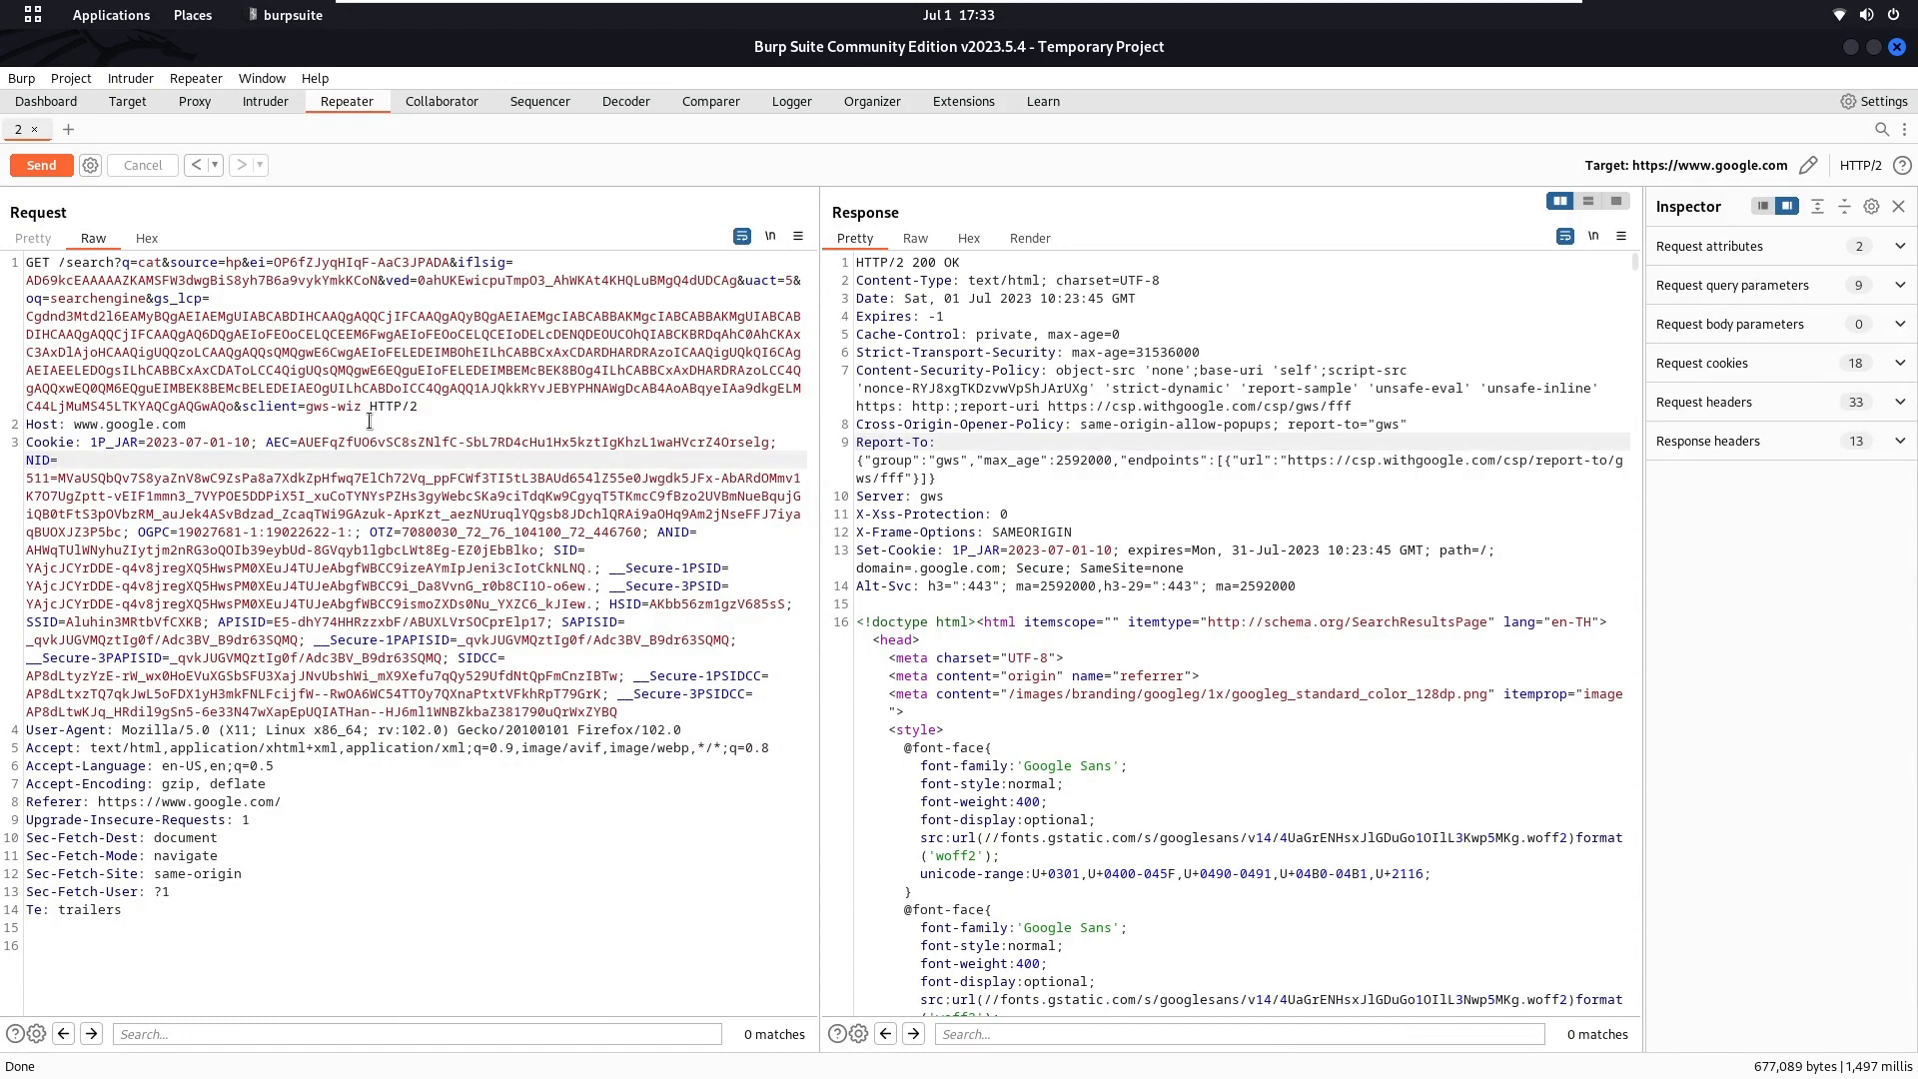
{"action": "left_click_drag", "start_coordinate": [390, 817], "coordinate": [59, 280]}
{"action": "left_click", "coordinate": [488, 404]}
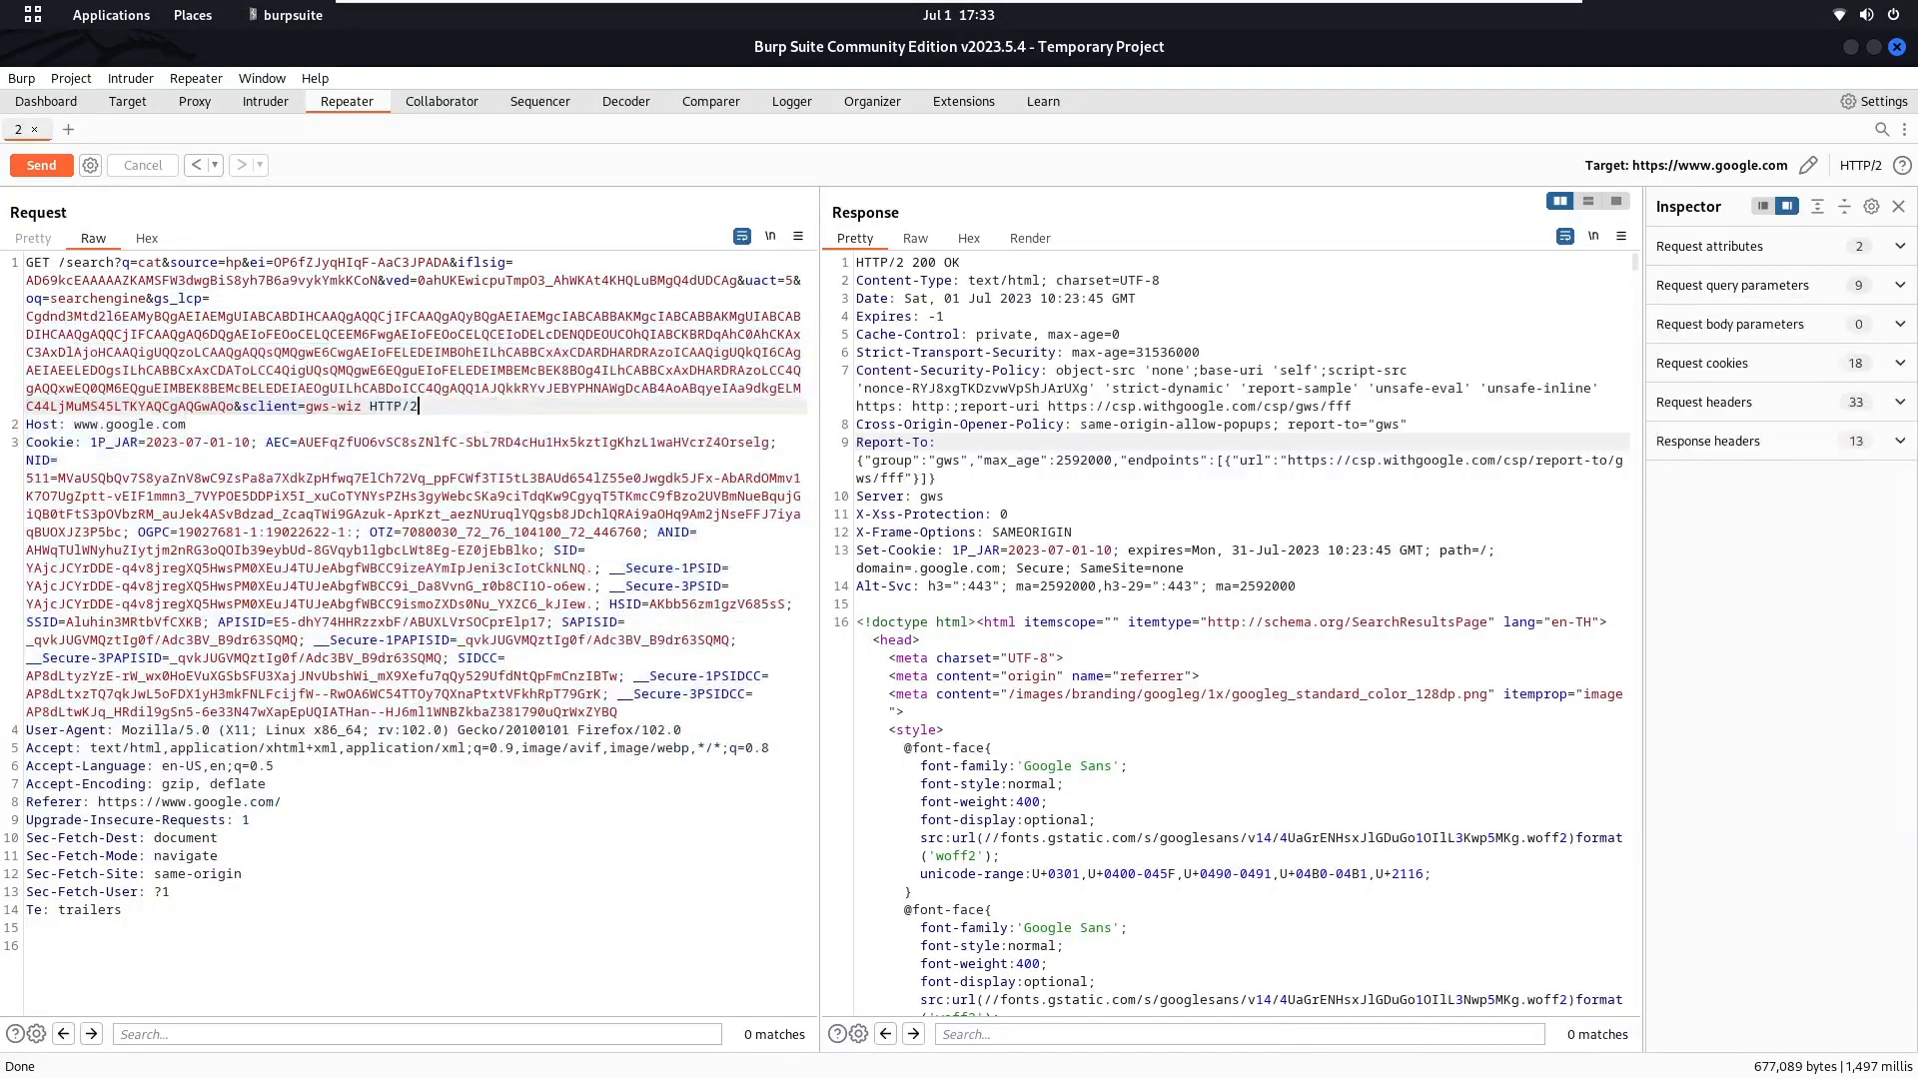
{"action": "double_click", "coordinate": [142, 261]}
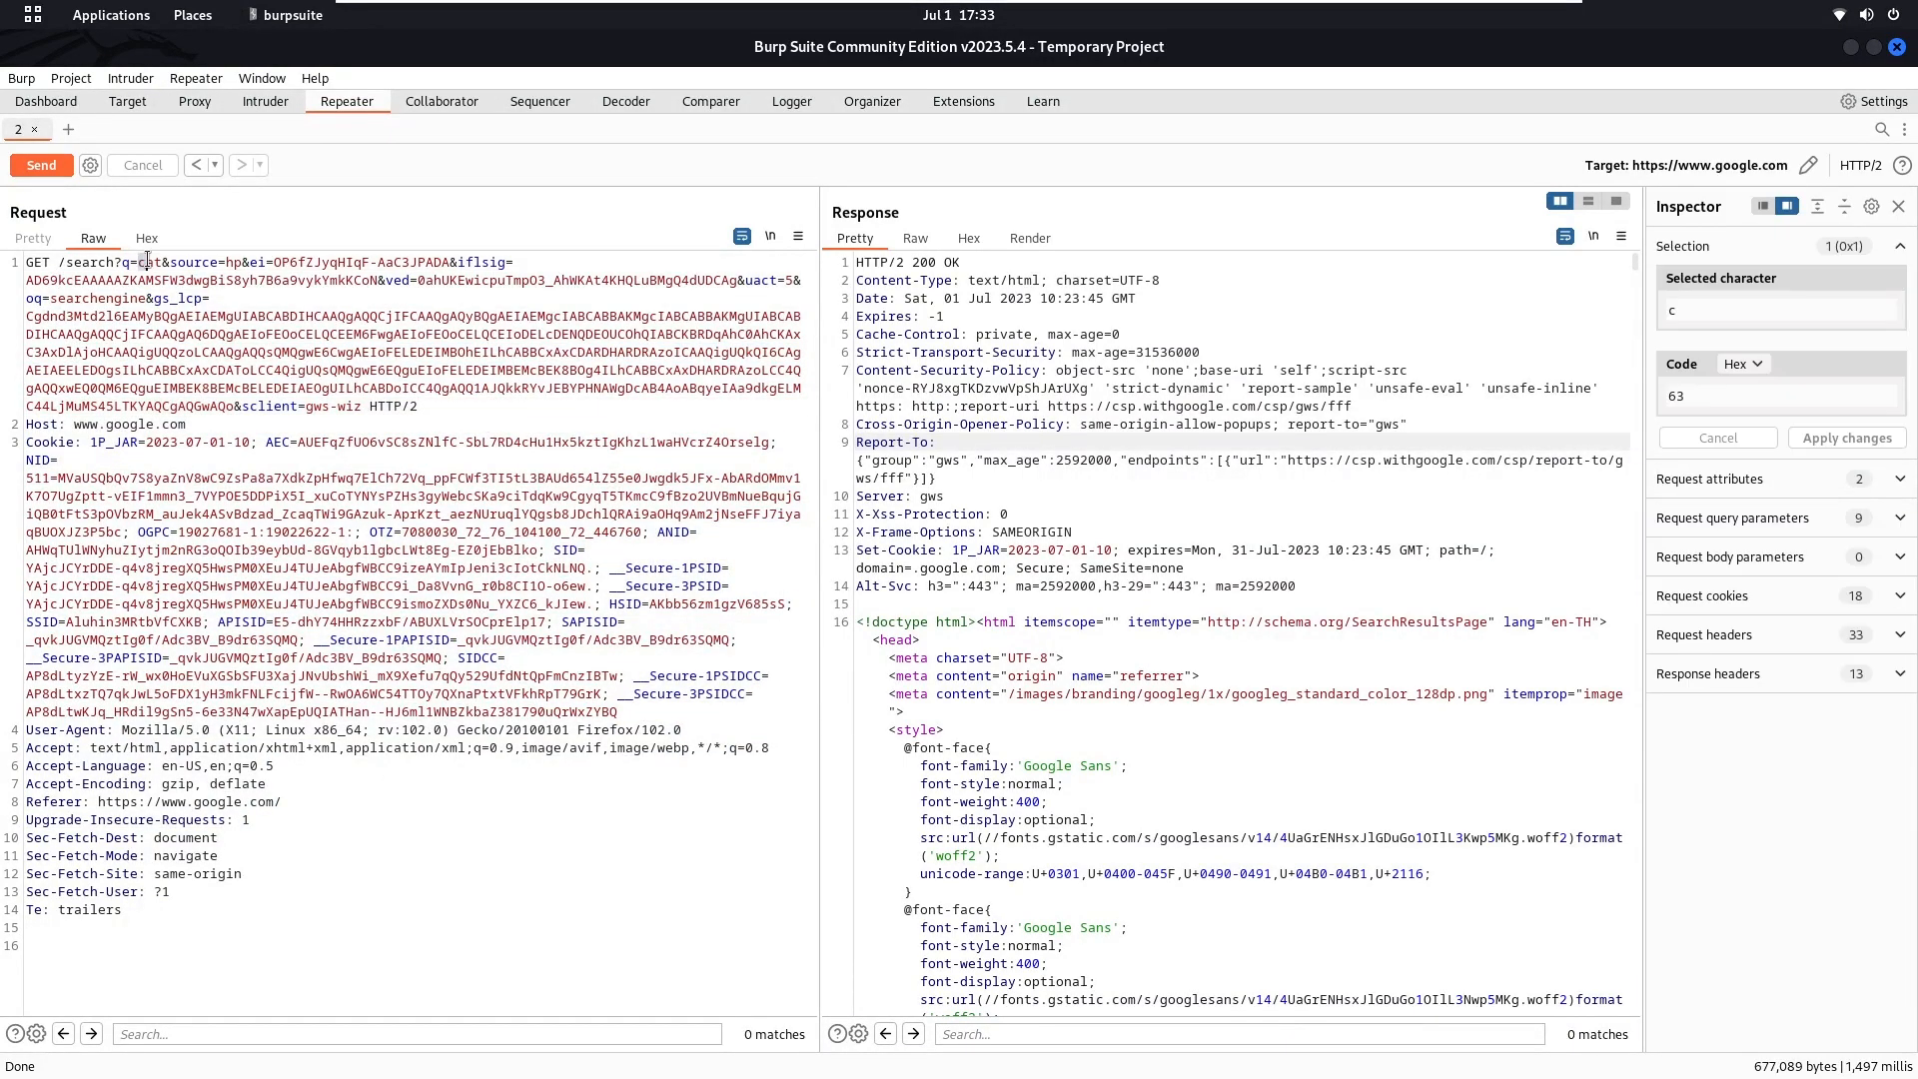
{"action": "left_click", "coordinate": [154, 262]}
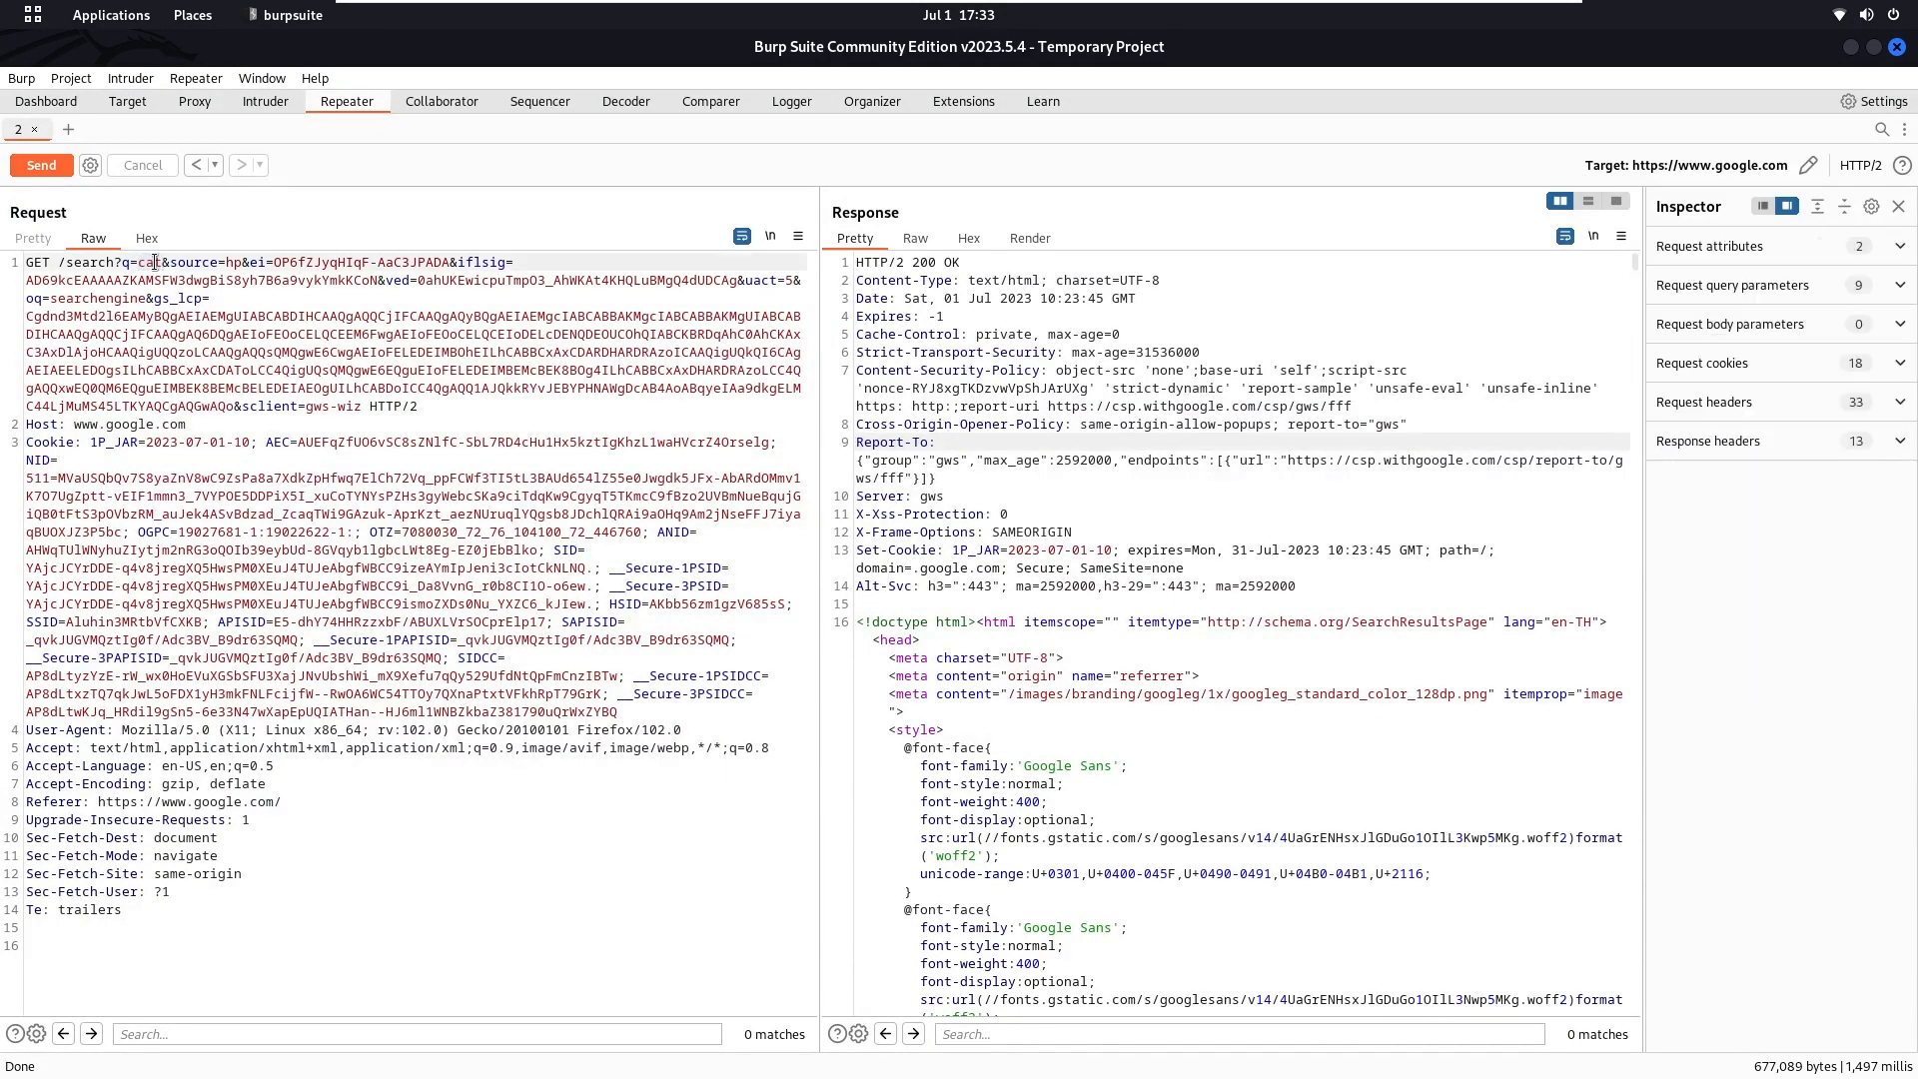
{"action": "left_click_drag", "start_coordinate": [67, 261], "coordinate": [761, 444]}
{"action": "left_click", "coordinate": [761, 443]}
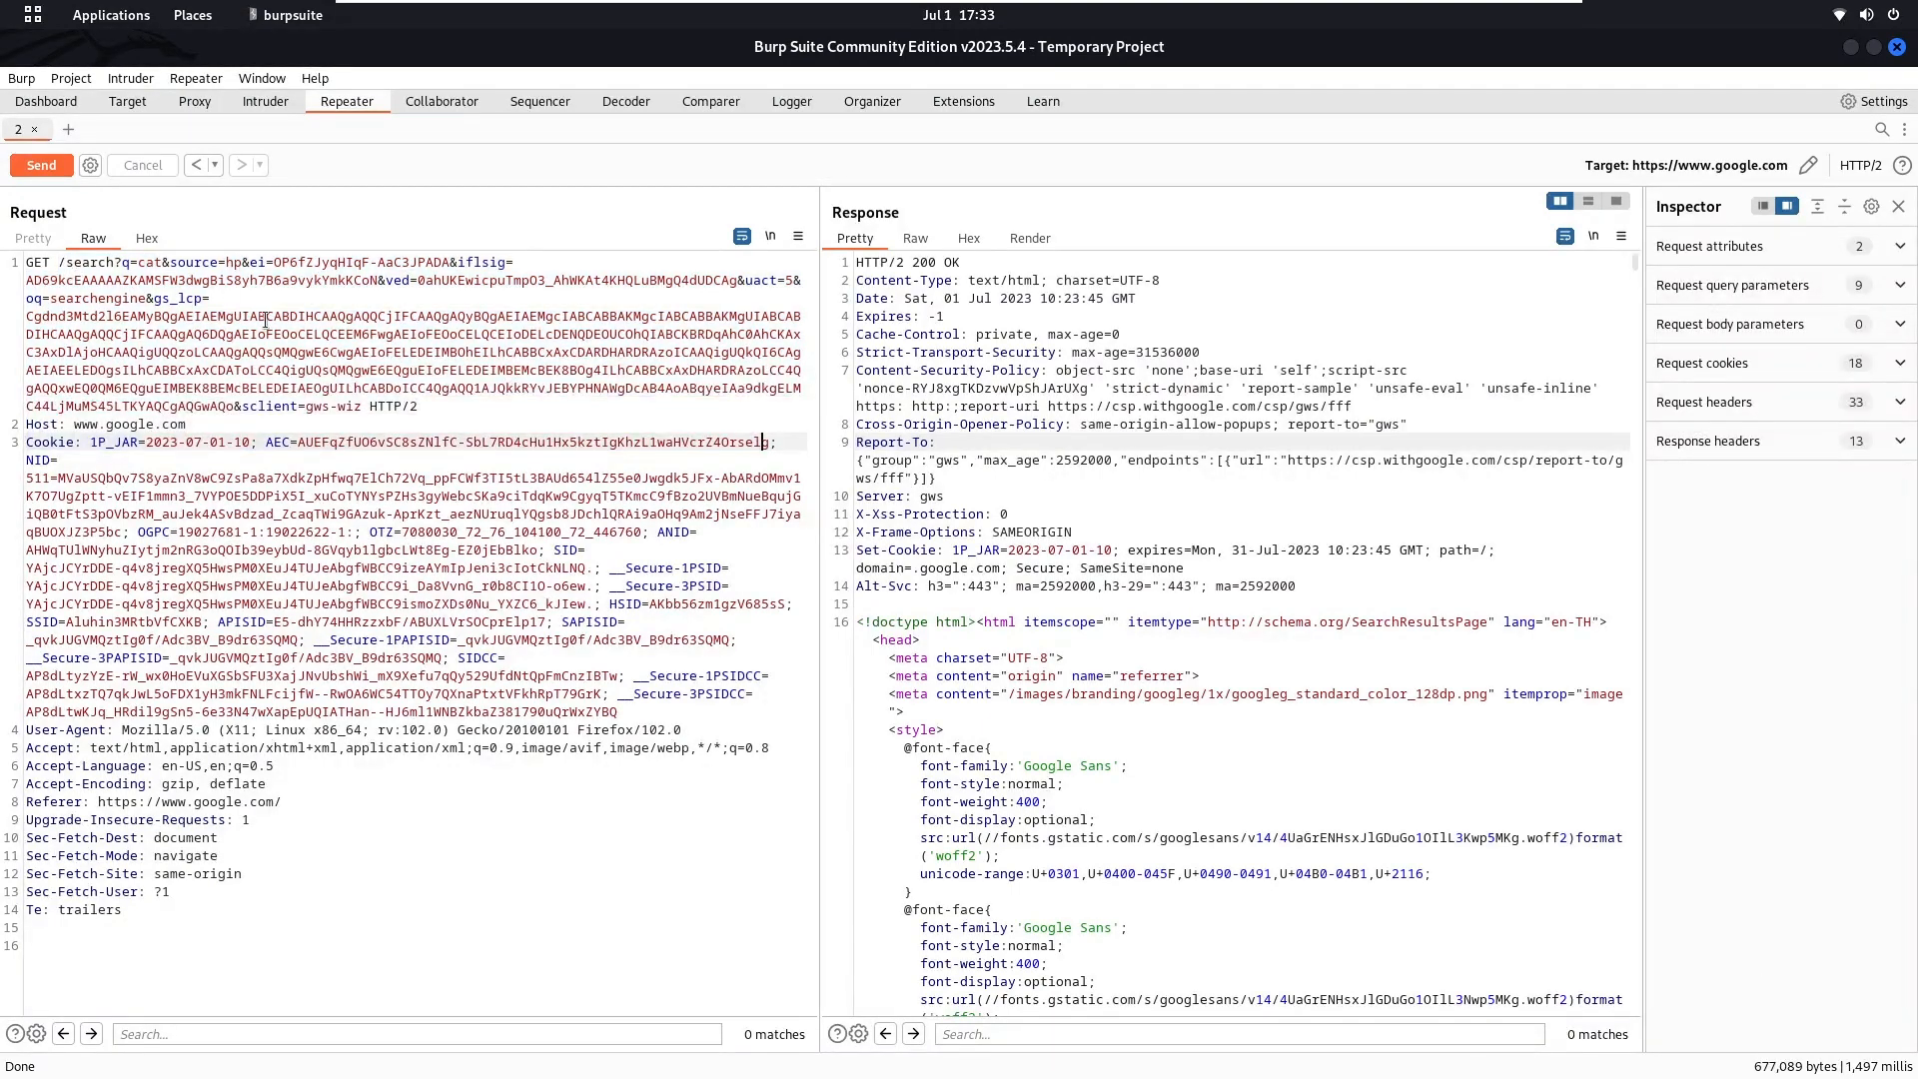
Copy the request path from /search?q=cat through sclient=gws-wiz out of the Repeater request line
{"action": "left_click_drag", "start_coordinate": [59, 263], "coordinate": [360, 403]}
{"action": "right_click", "coordinate": [361, 403]}
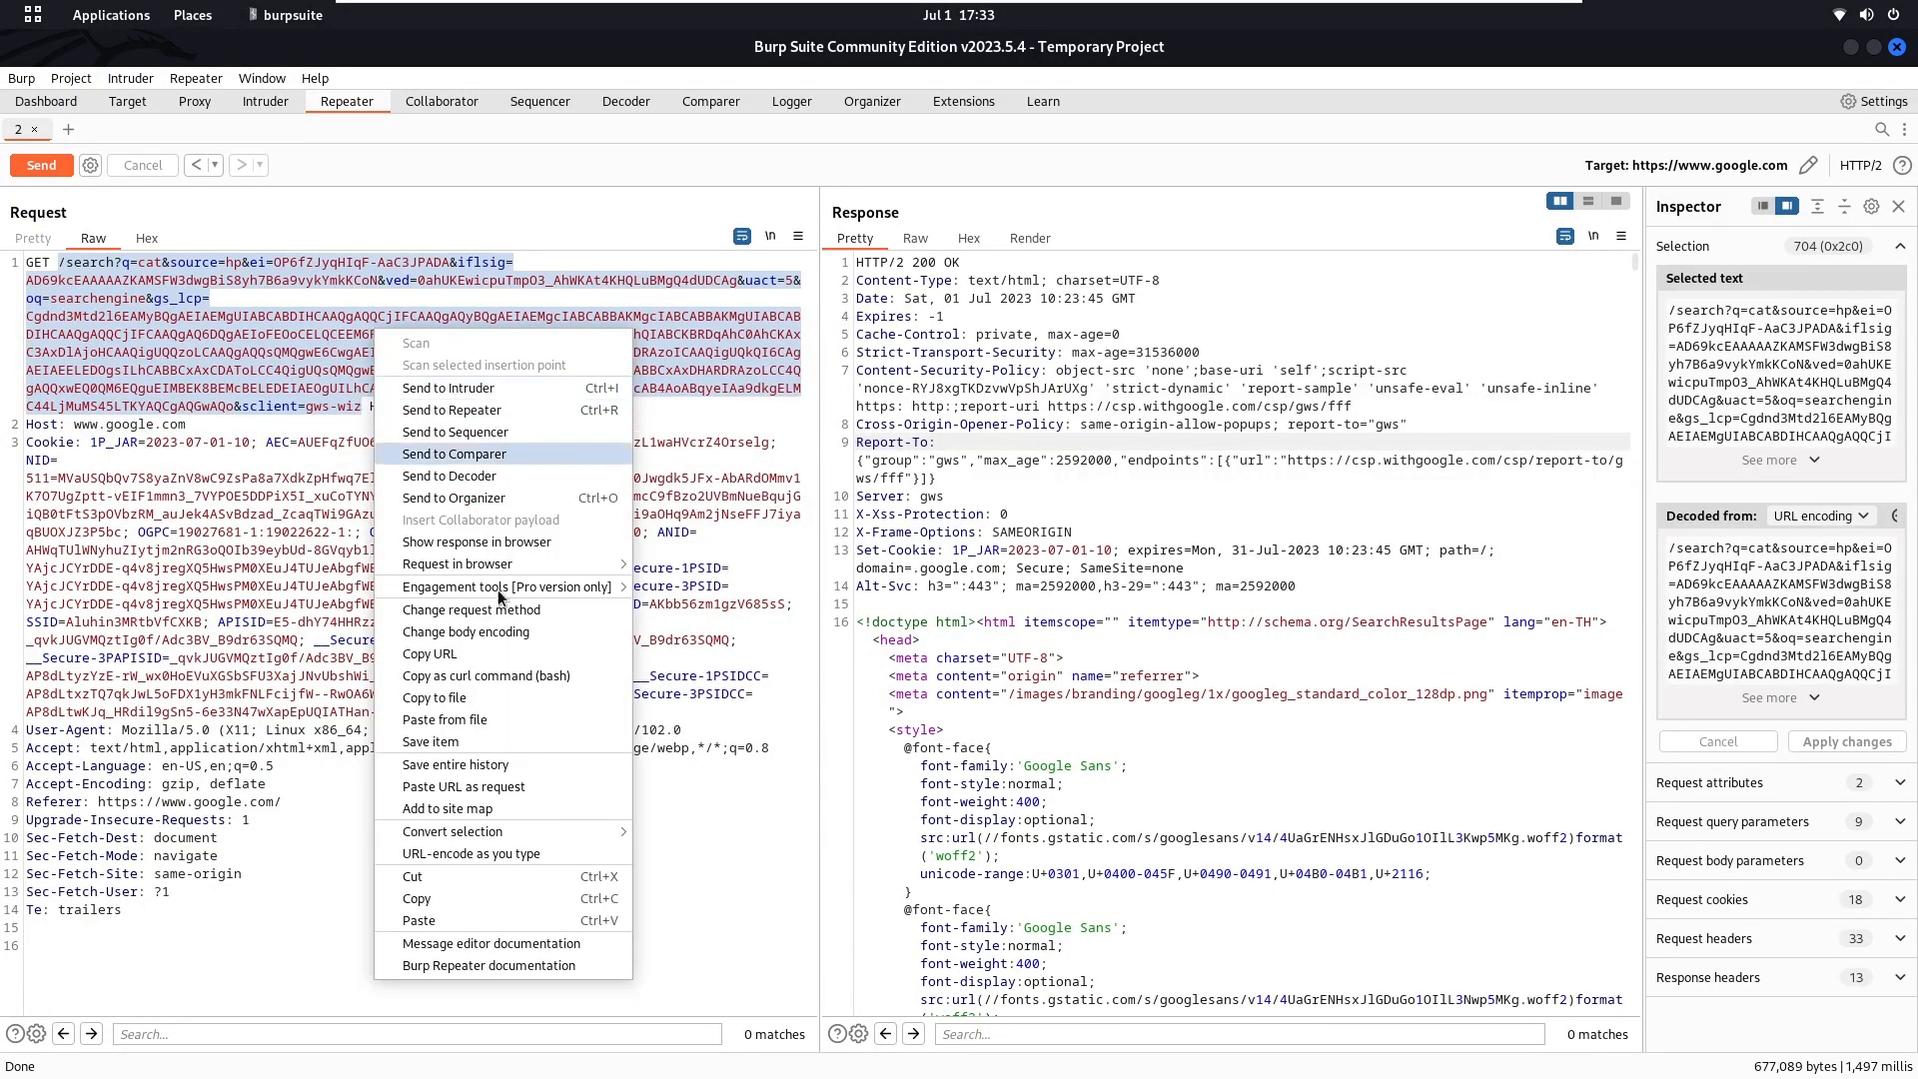
{"action": "left_click", "coordinate": [441, 891]}
{"action": "key", "text": "super"}
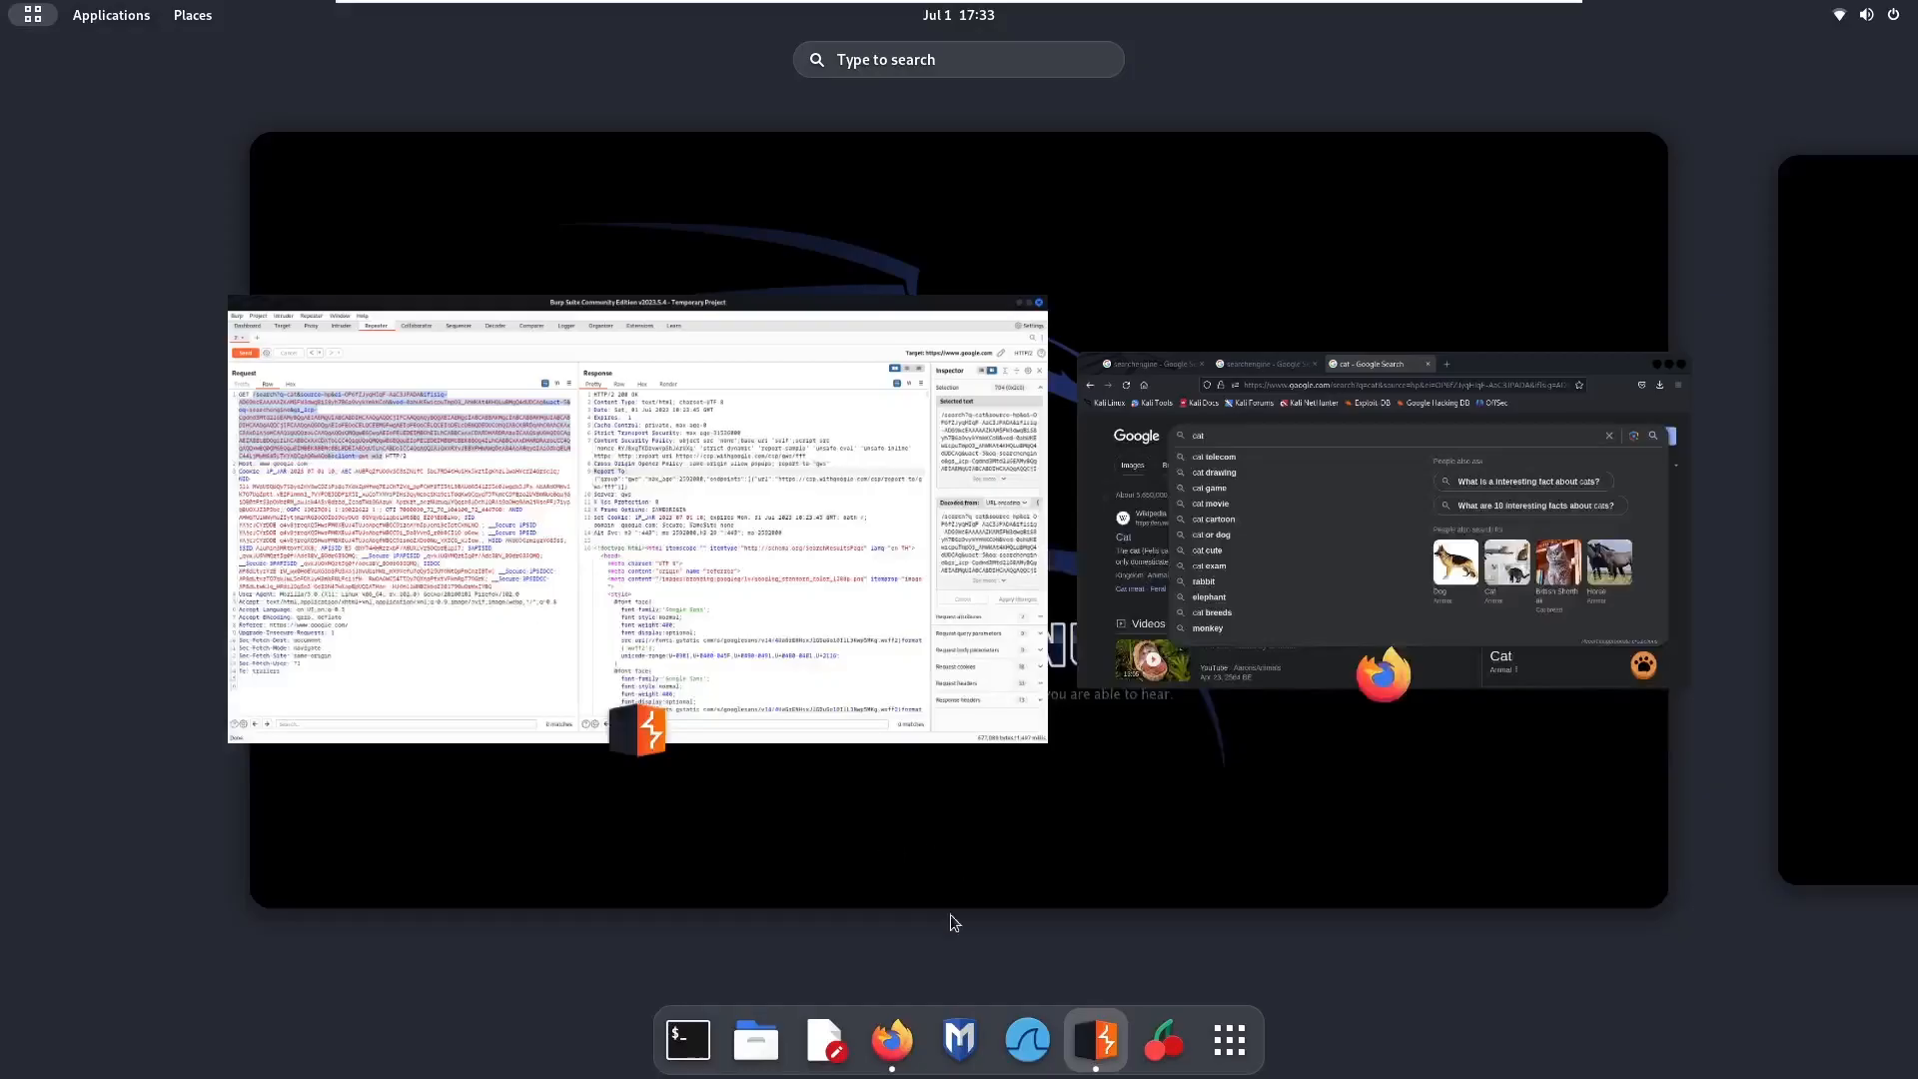
{"action": "left_click", "coordinate": [892, 1036]}
{"action": "double_click", "coordinate": [1548, 510]}
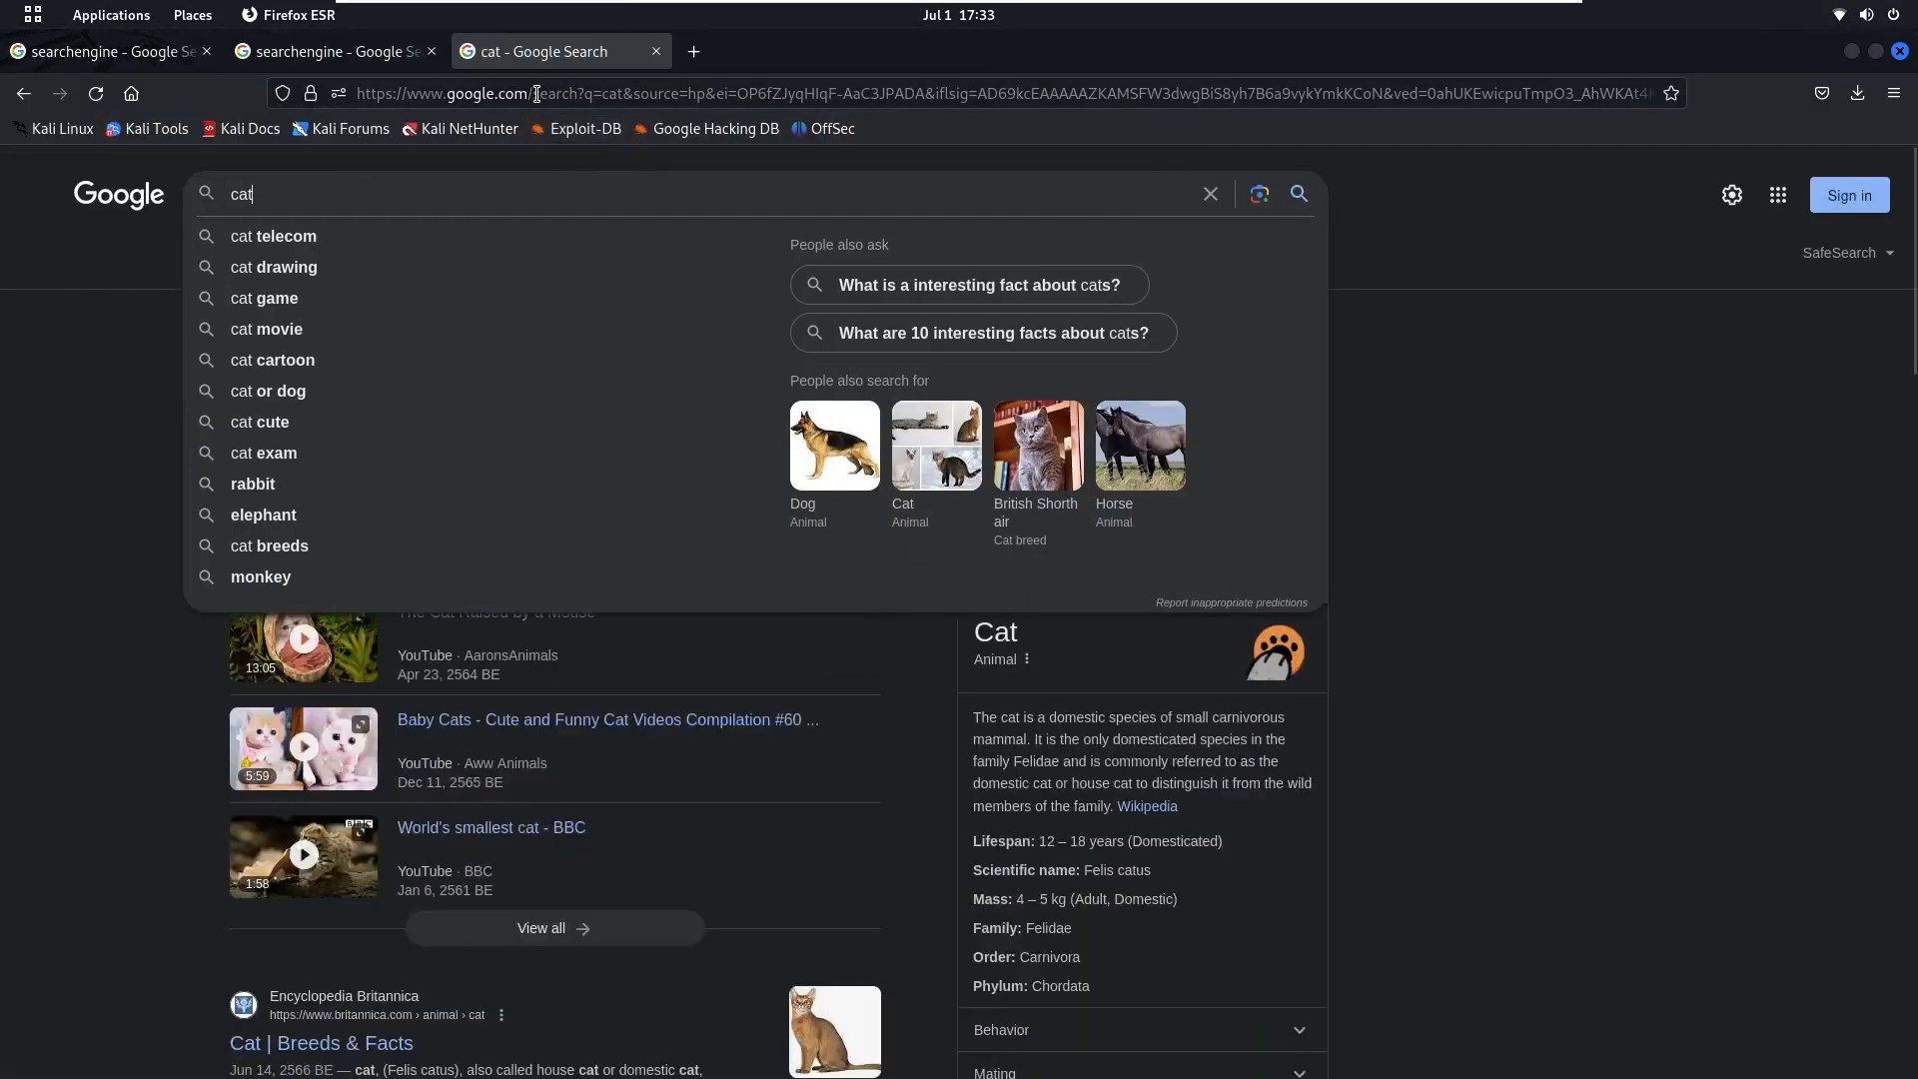
{"action": "left_click_drag", "start_coordinate": [537, 93], "coordinate": [1771, 138]}
{"action": "key", "text": "ctrl+x"}
{"action": "type", "text": "//www.google.com/s"}
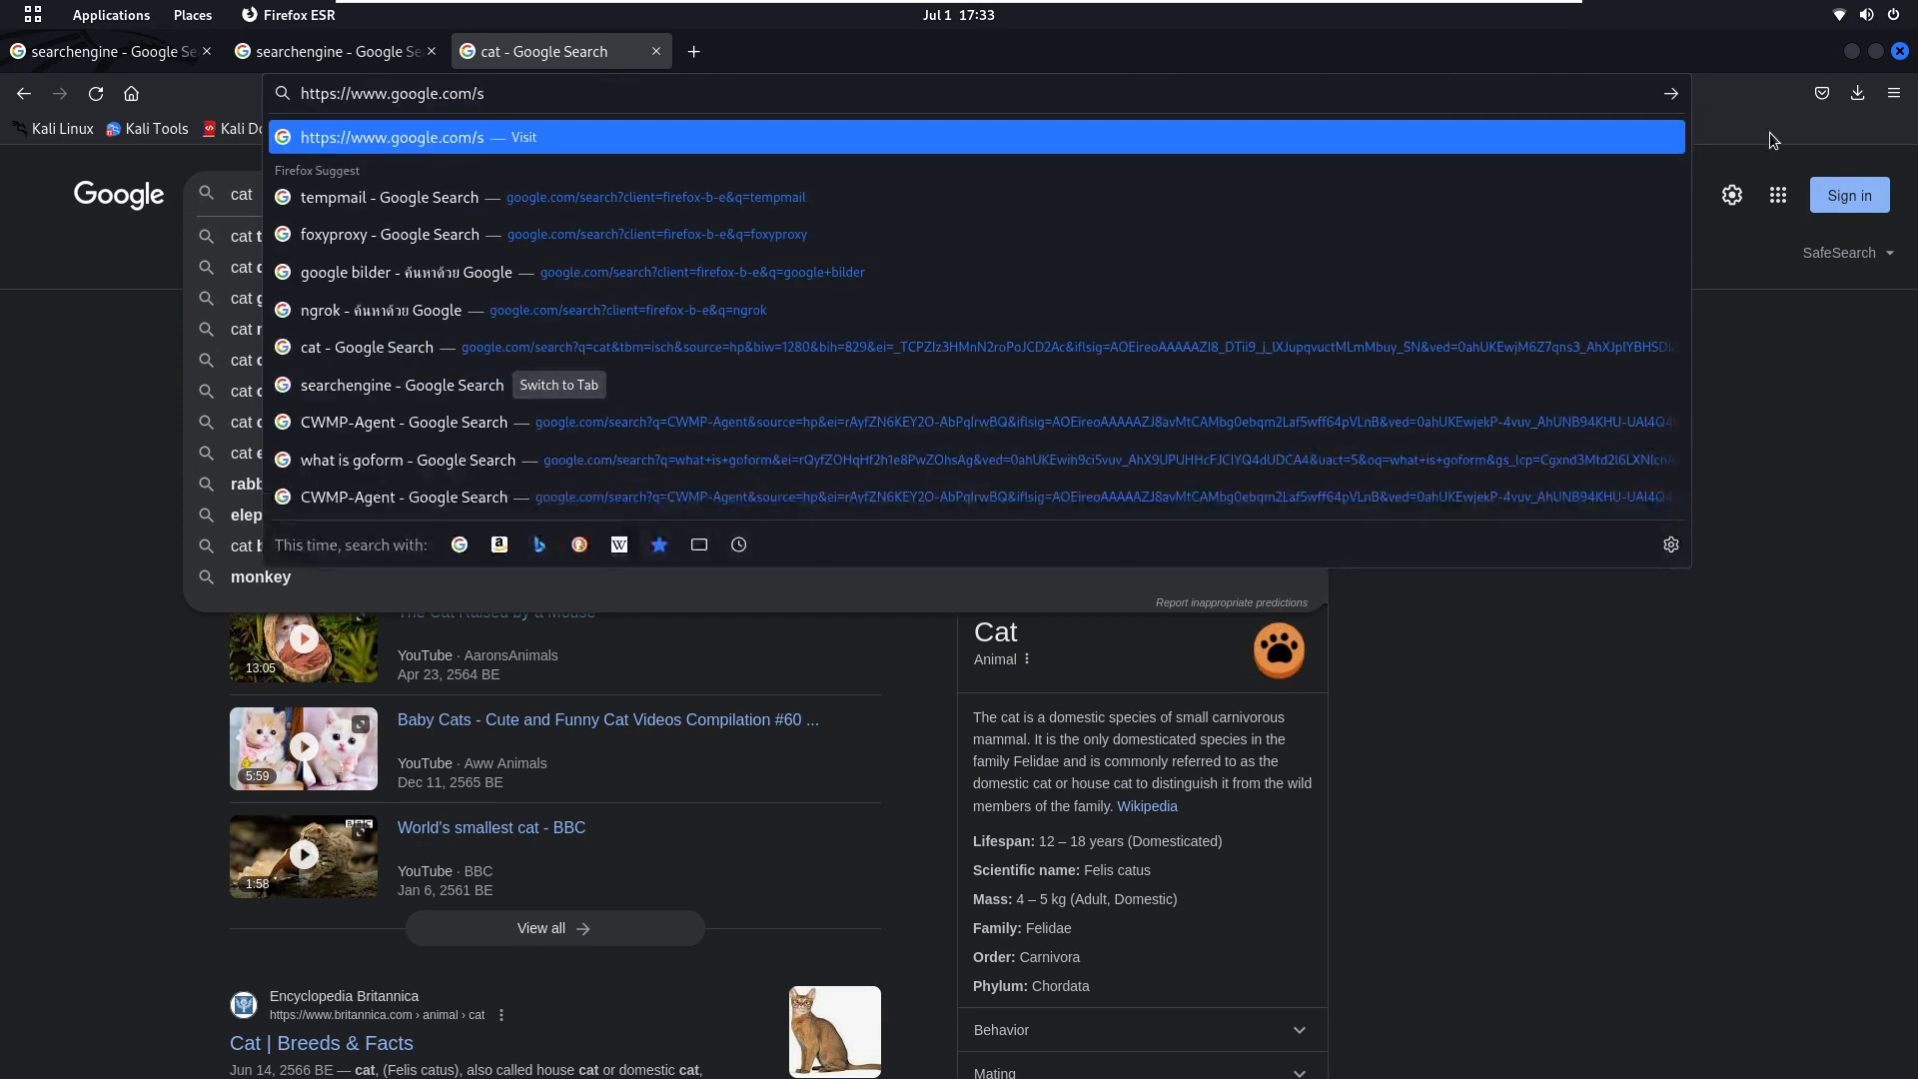
{"action": "key", "text": "ctrl+v"}
{"action": "left_click_drag", "start_coordinate": [957, 93], "coordinate": [289, 95]}
{"action": "left_click", "coordinate": [473, 97]}
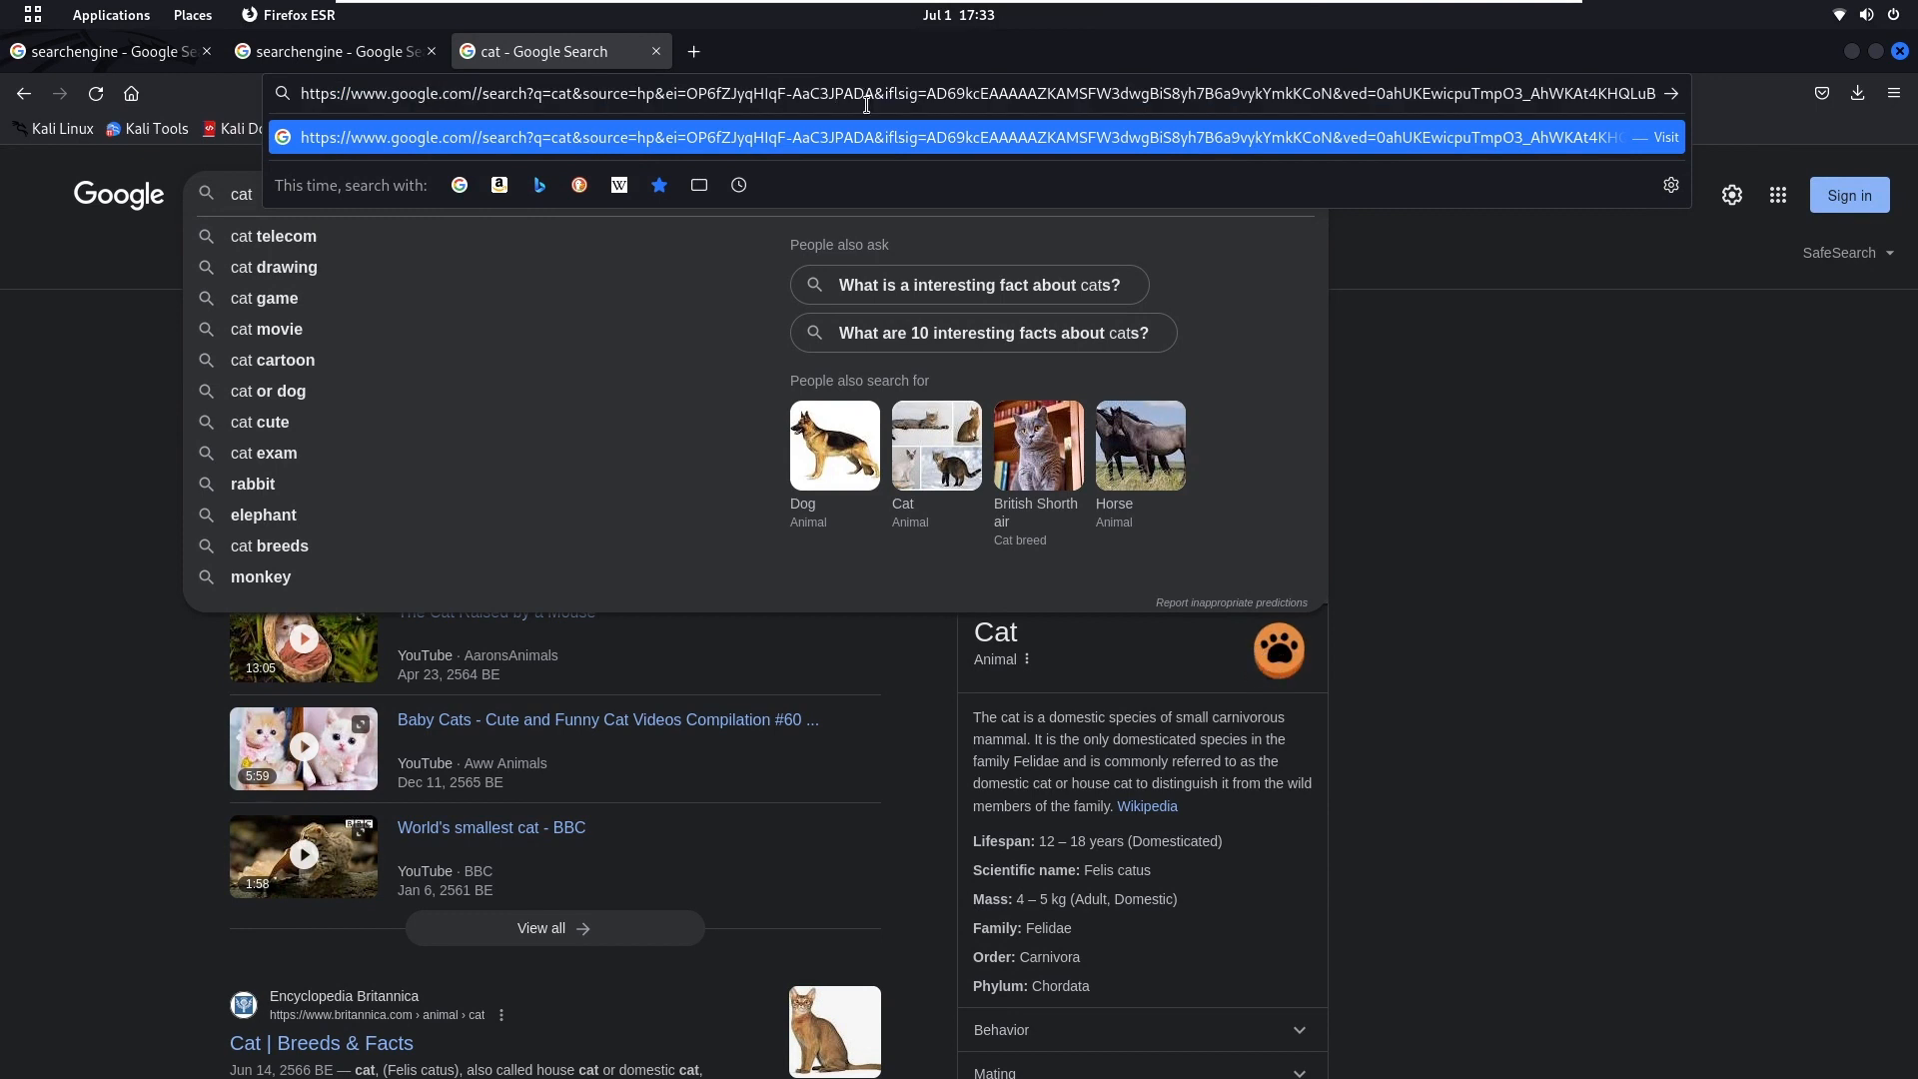
{"action": "key", "text": "Return"}
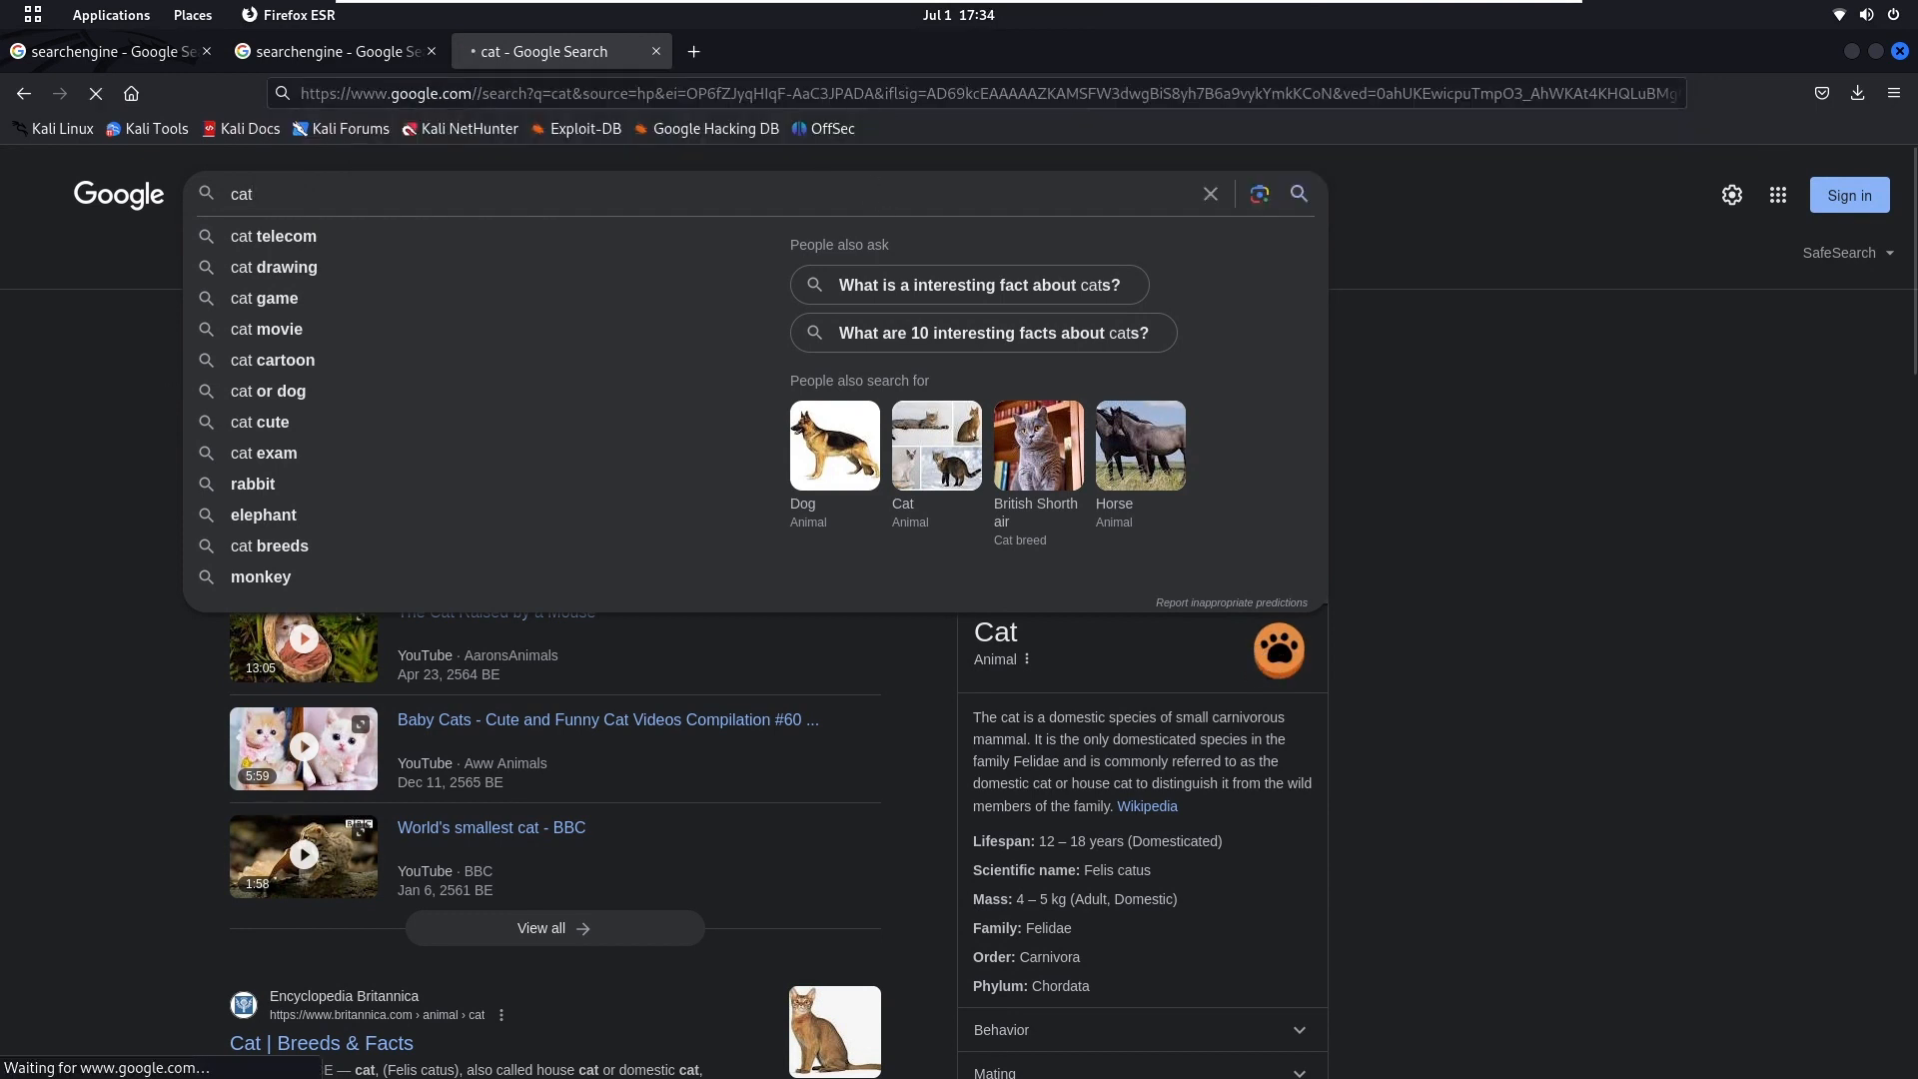
Close the two searchengine tabs and restore the Firefox window with the cat results to a smaller size
{"action": "left_click", "coordinate": [57, 441]}
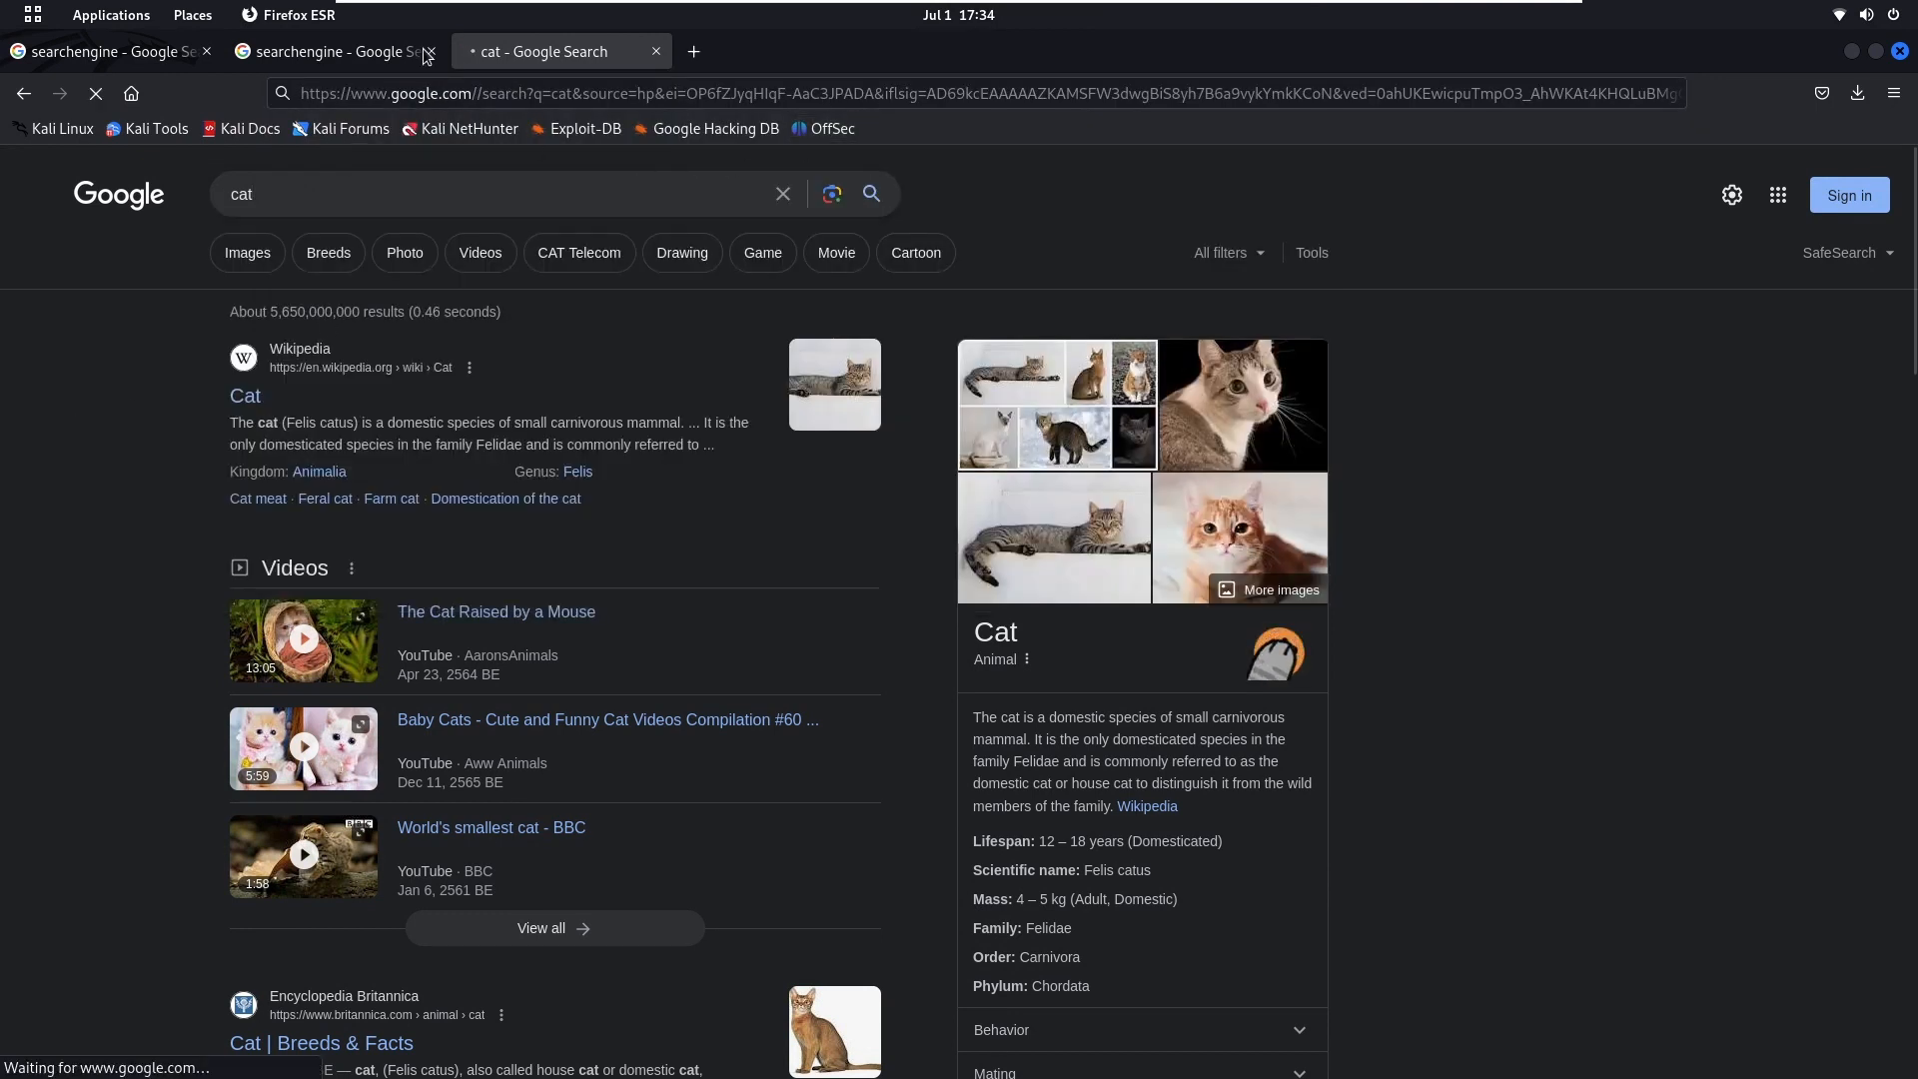
{"action": "left_click", "coordinate": [207, 53]}
{"action": "left_click", "coordinate": [206, 53]}
{"action": "left_click_drag", "start_coordinate": [739, 56], "coordinate": [939, 177]}
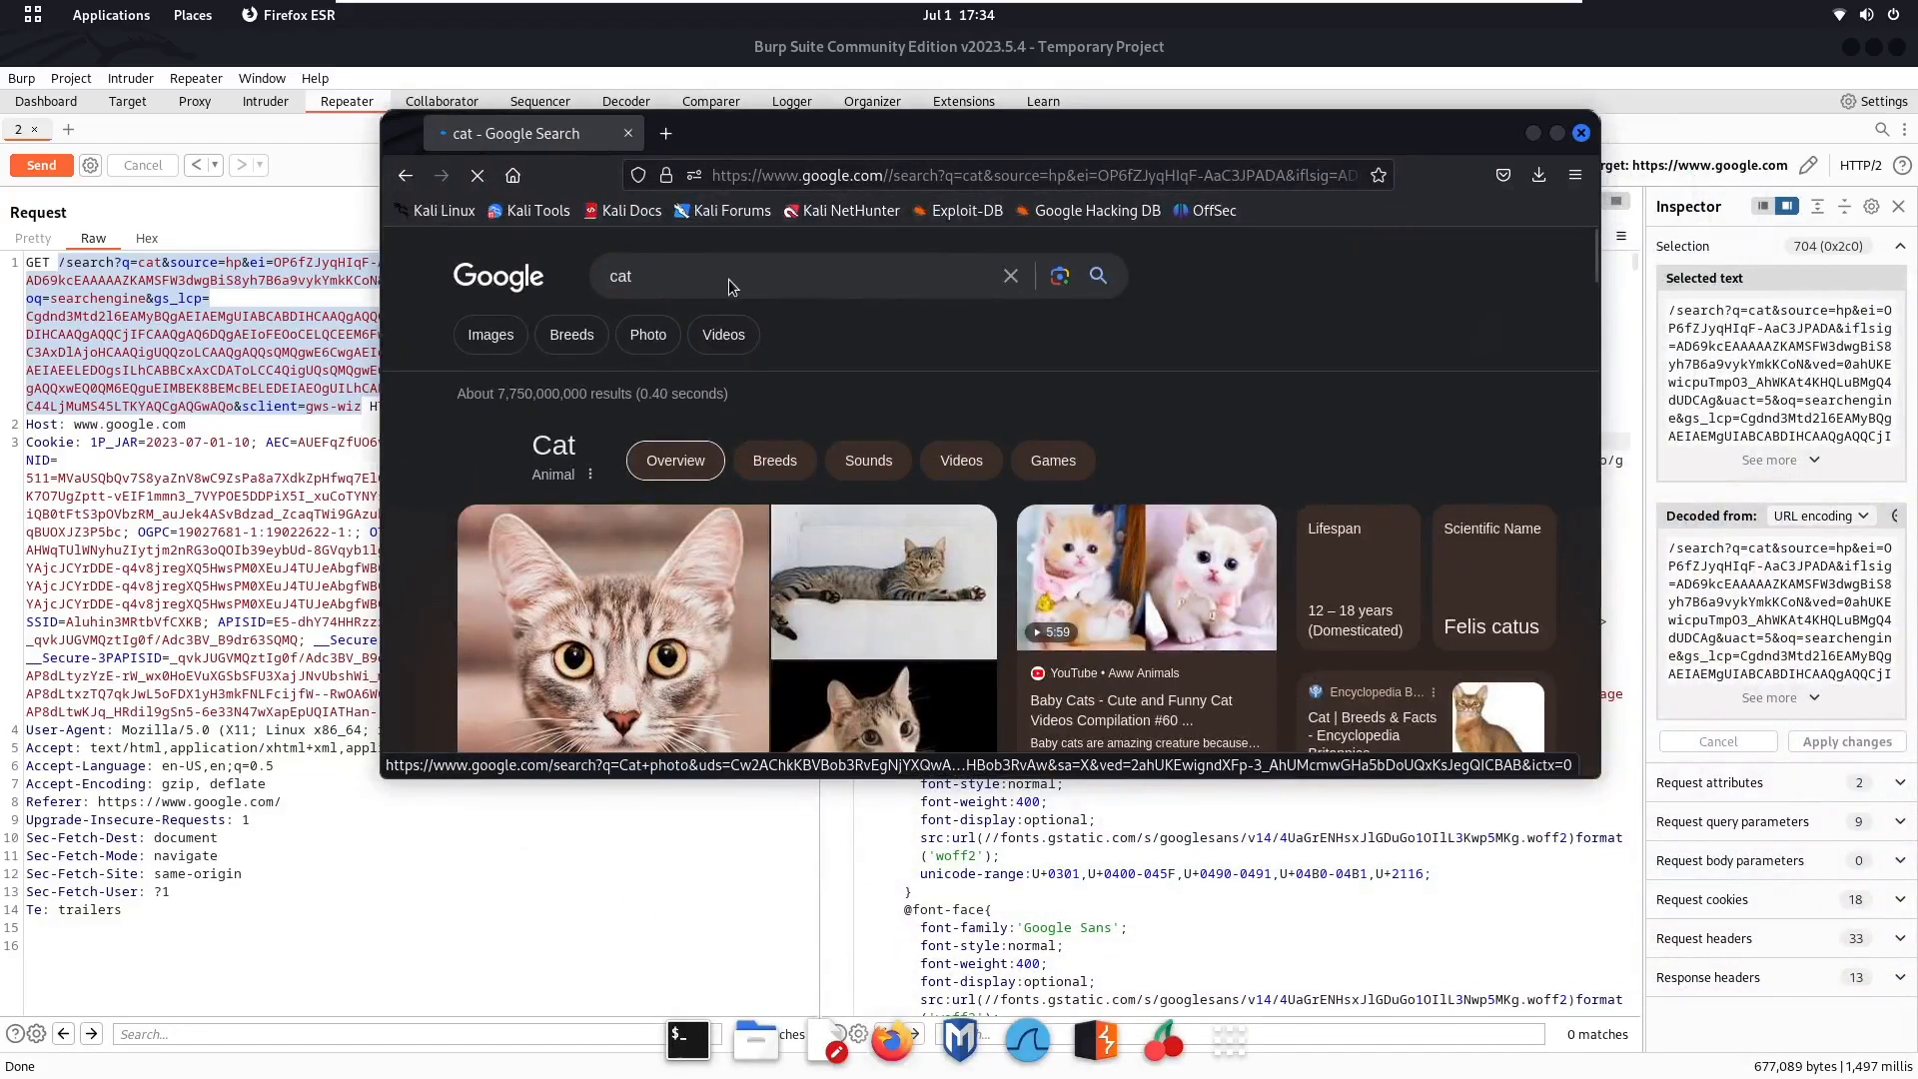
Switch to Burp Suite, examine the selected search path, widen the Request pane and highlight the q value cat
{"action": "left_click", "coordinate": [153, 285]}
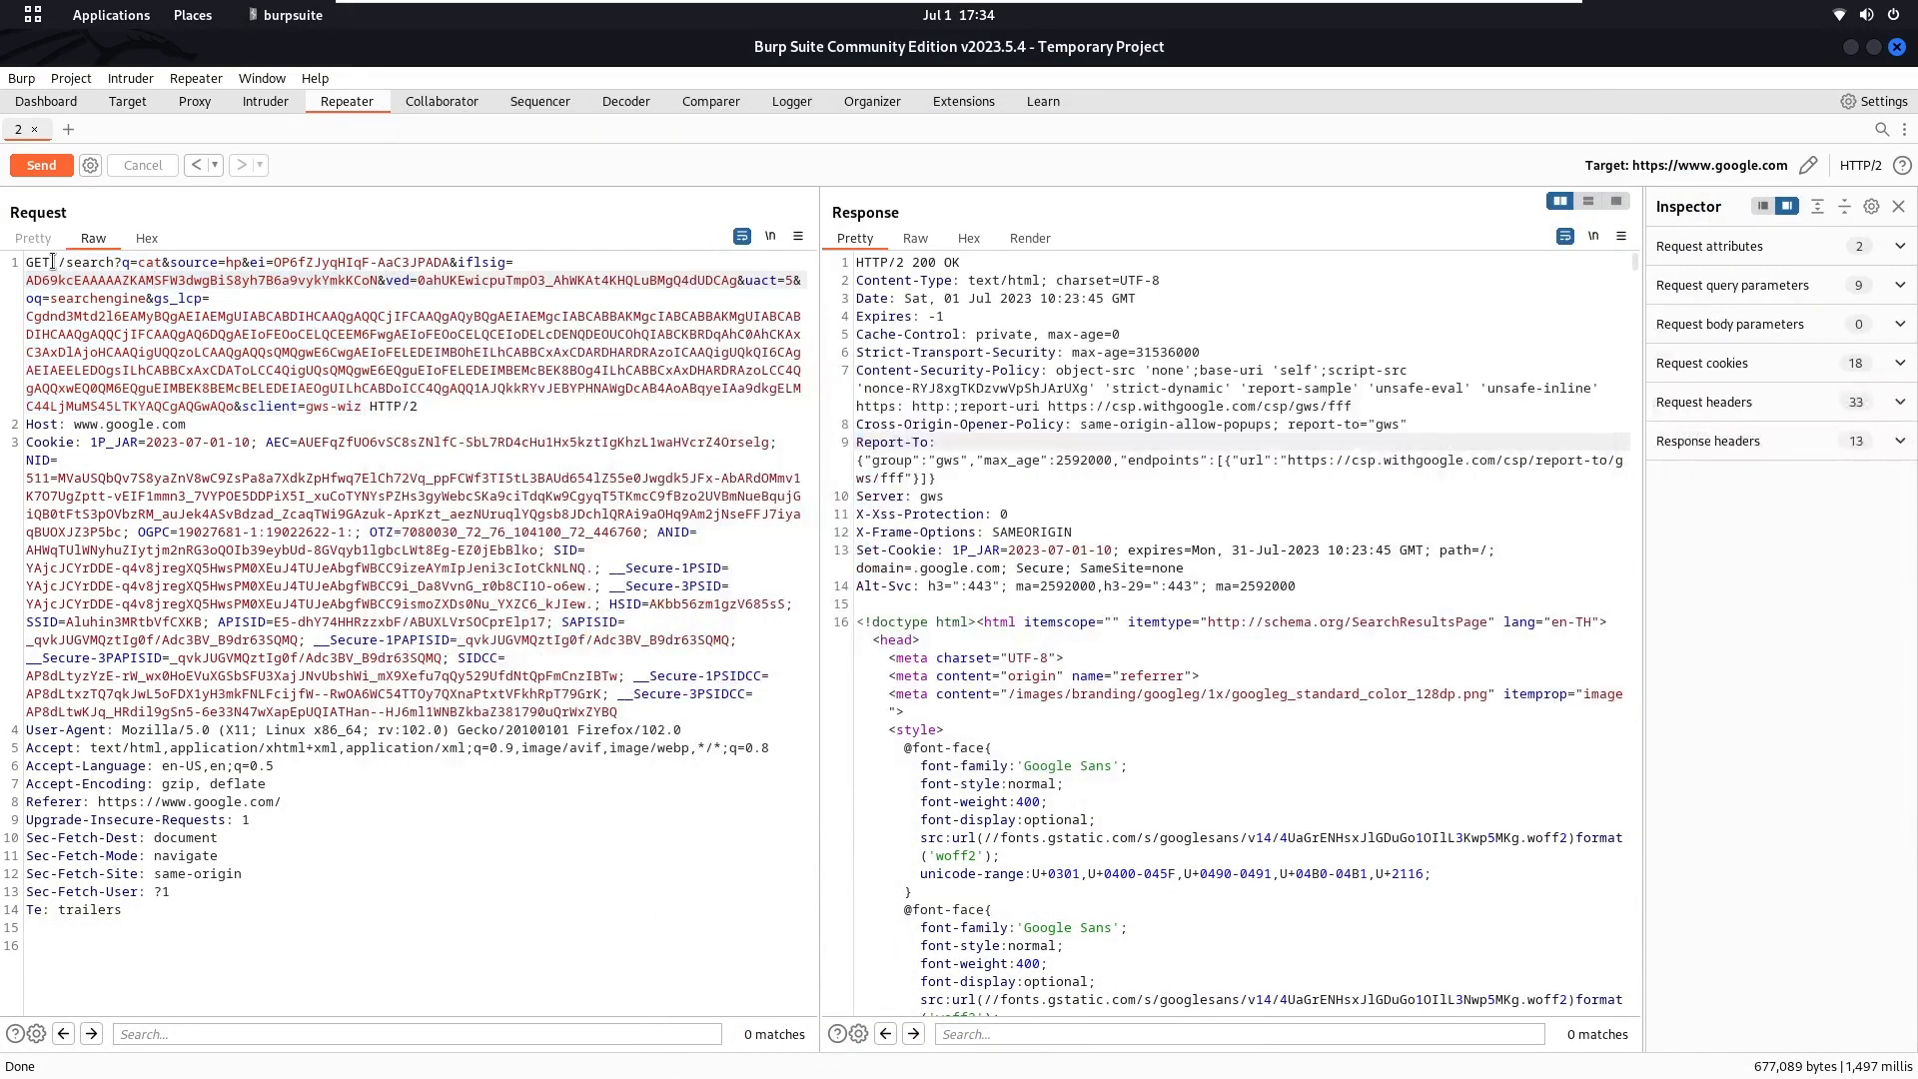
{"action": "left_click_drag", "start_coordinate": [58, 262], "coordinate": [360, 405]}
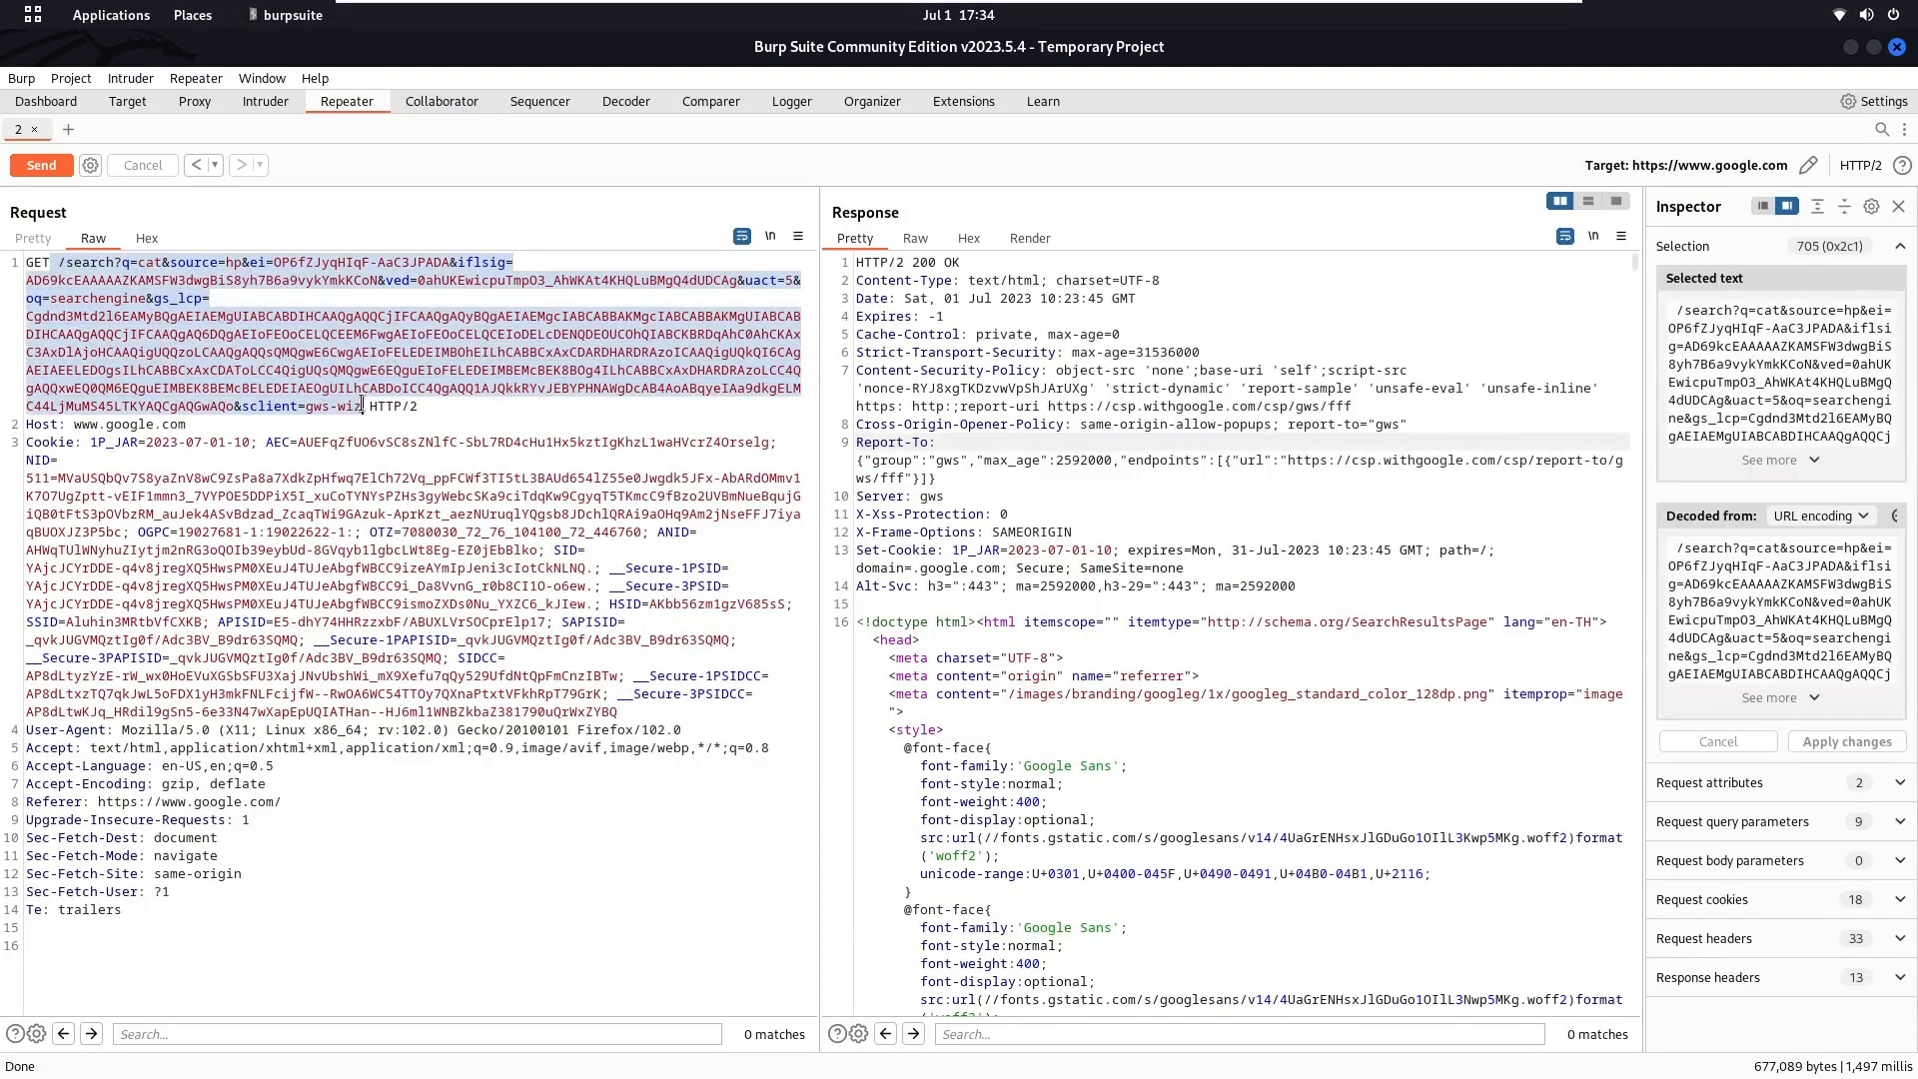
{"action": "left_click", "coordinate": [370, 356]}
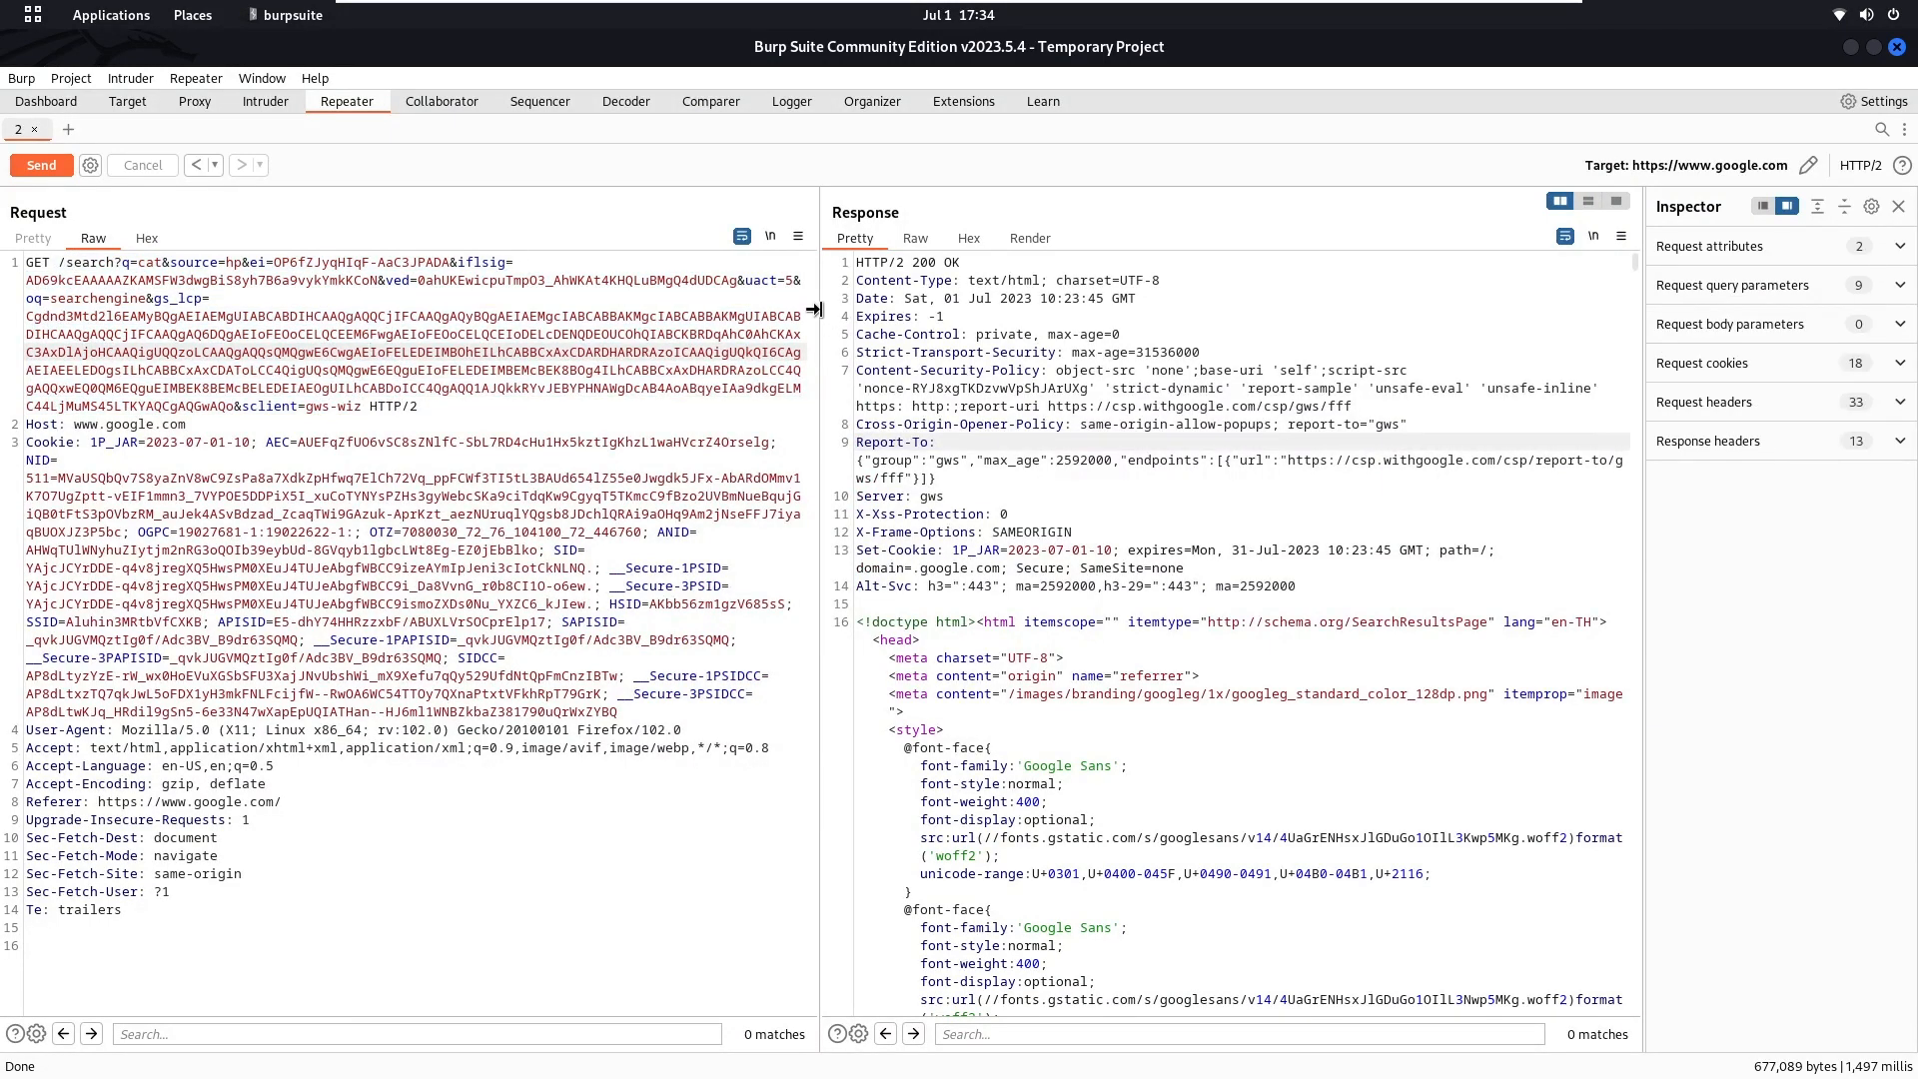
{"action": "left_click_drag", "start_coordinate": [821, 310], "coordinate": [1189, 318]}
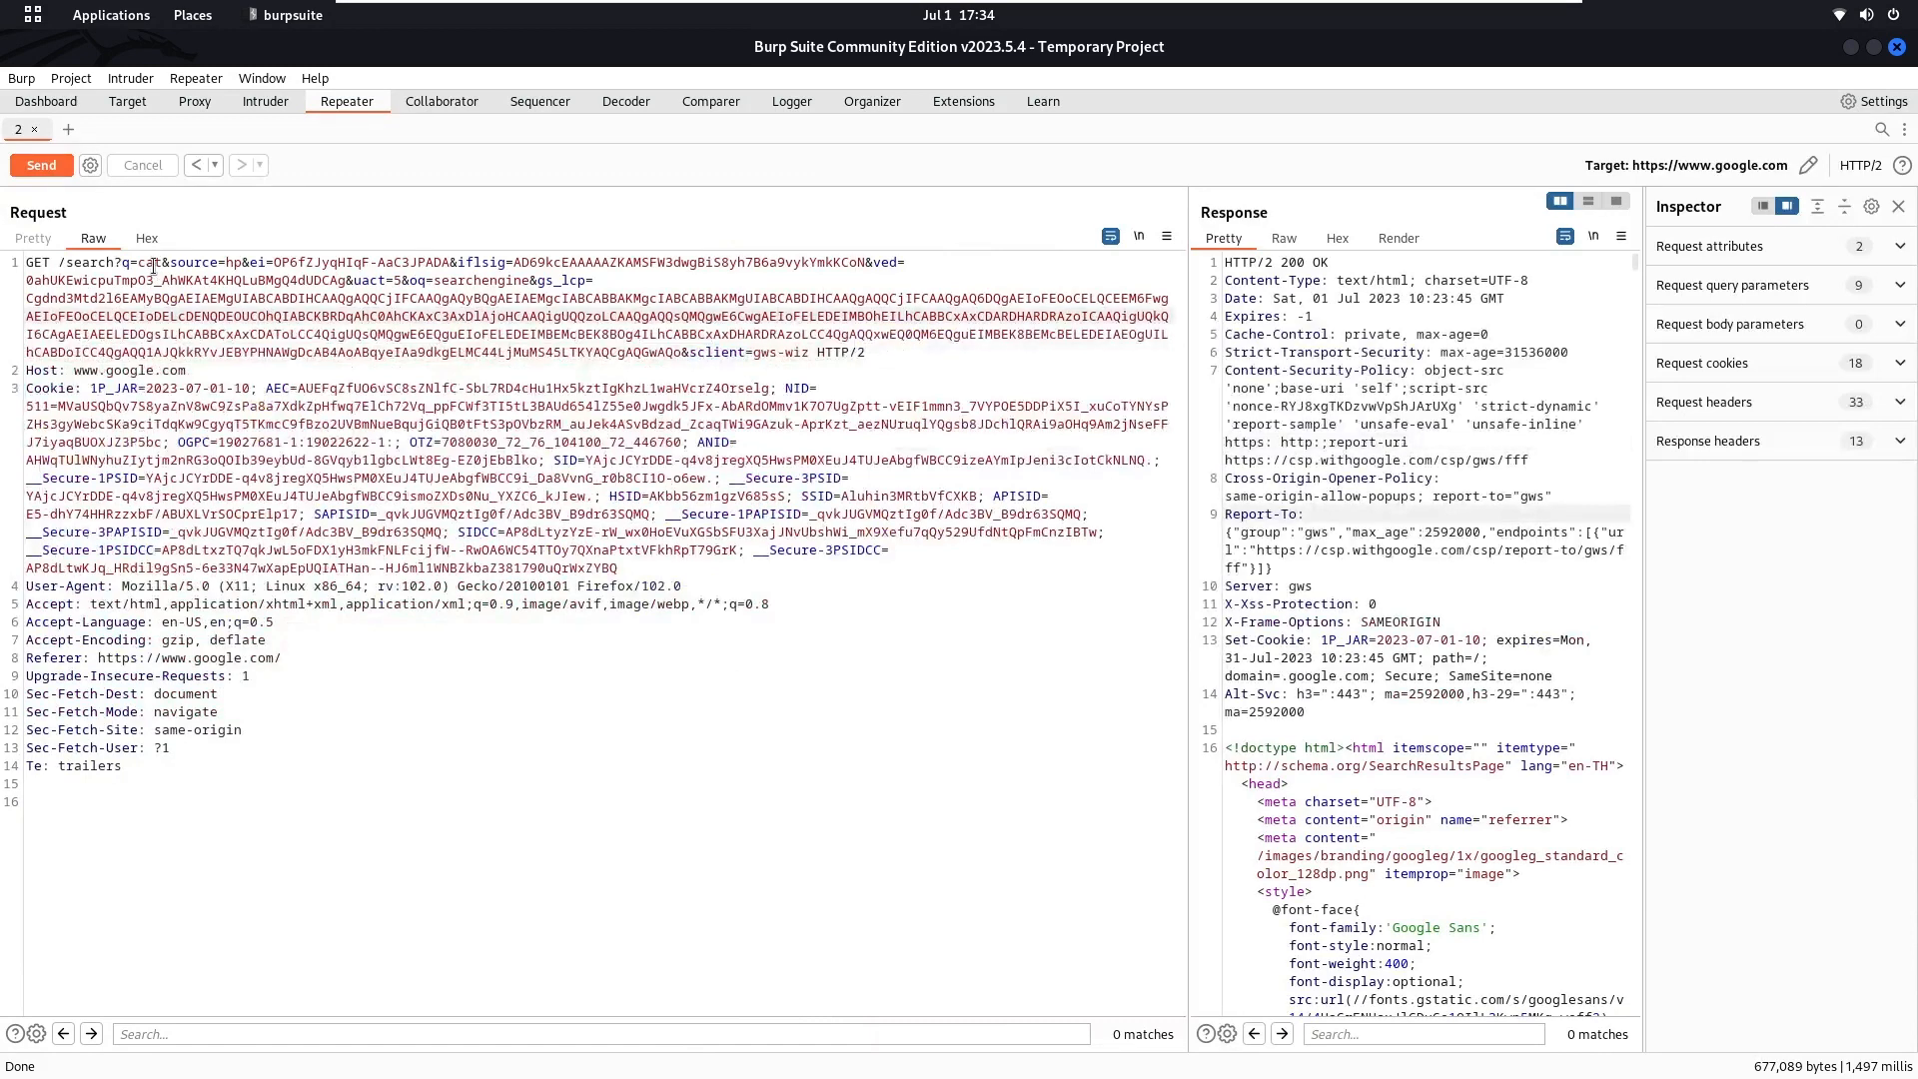
{"action": "left_click_drag", "start_coordinate": [138, 262], "coordinate": [161, 261]}
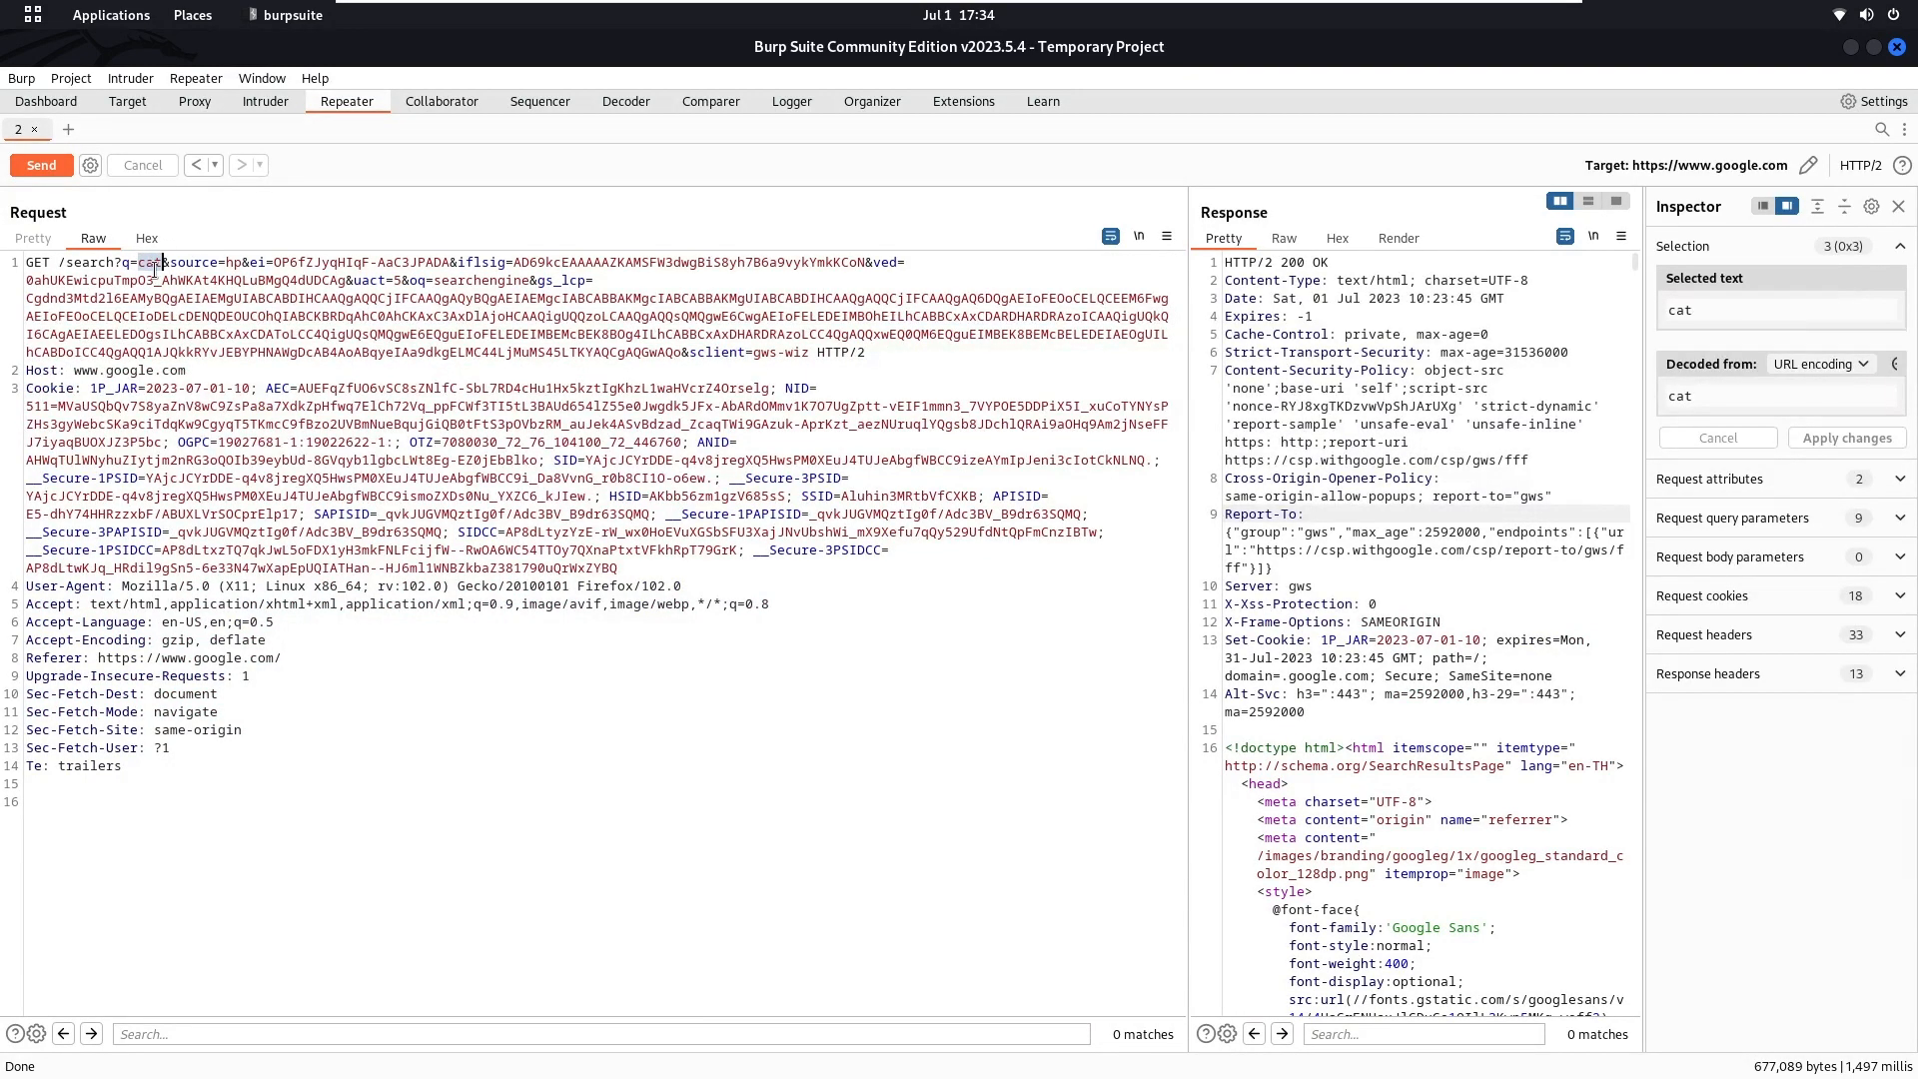
Send the cat request to Intruder, keep the Sniper attack type and mark the q value cat as the payload position
{"action": "right_click", "coordinate": [302, 319]}
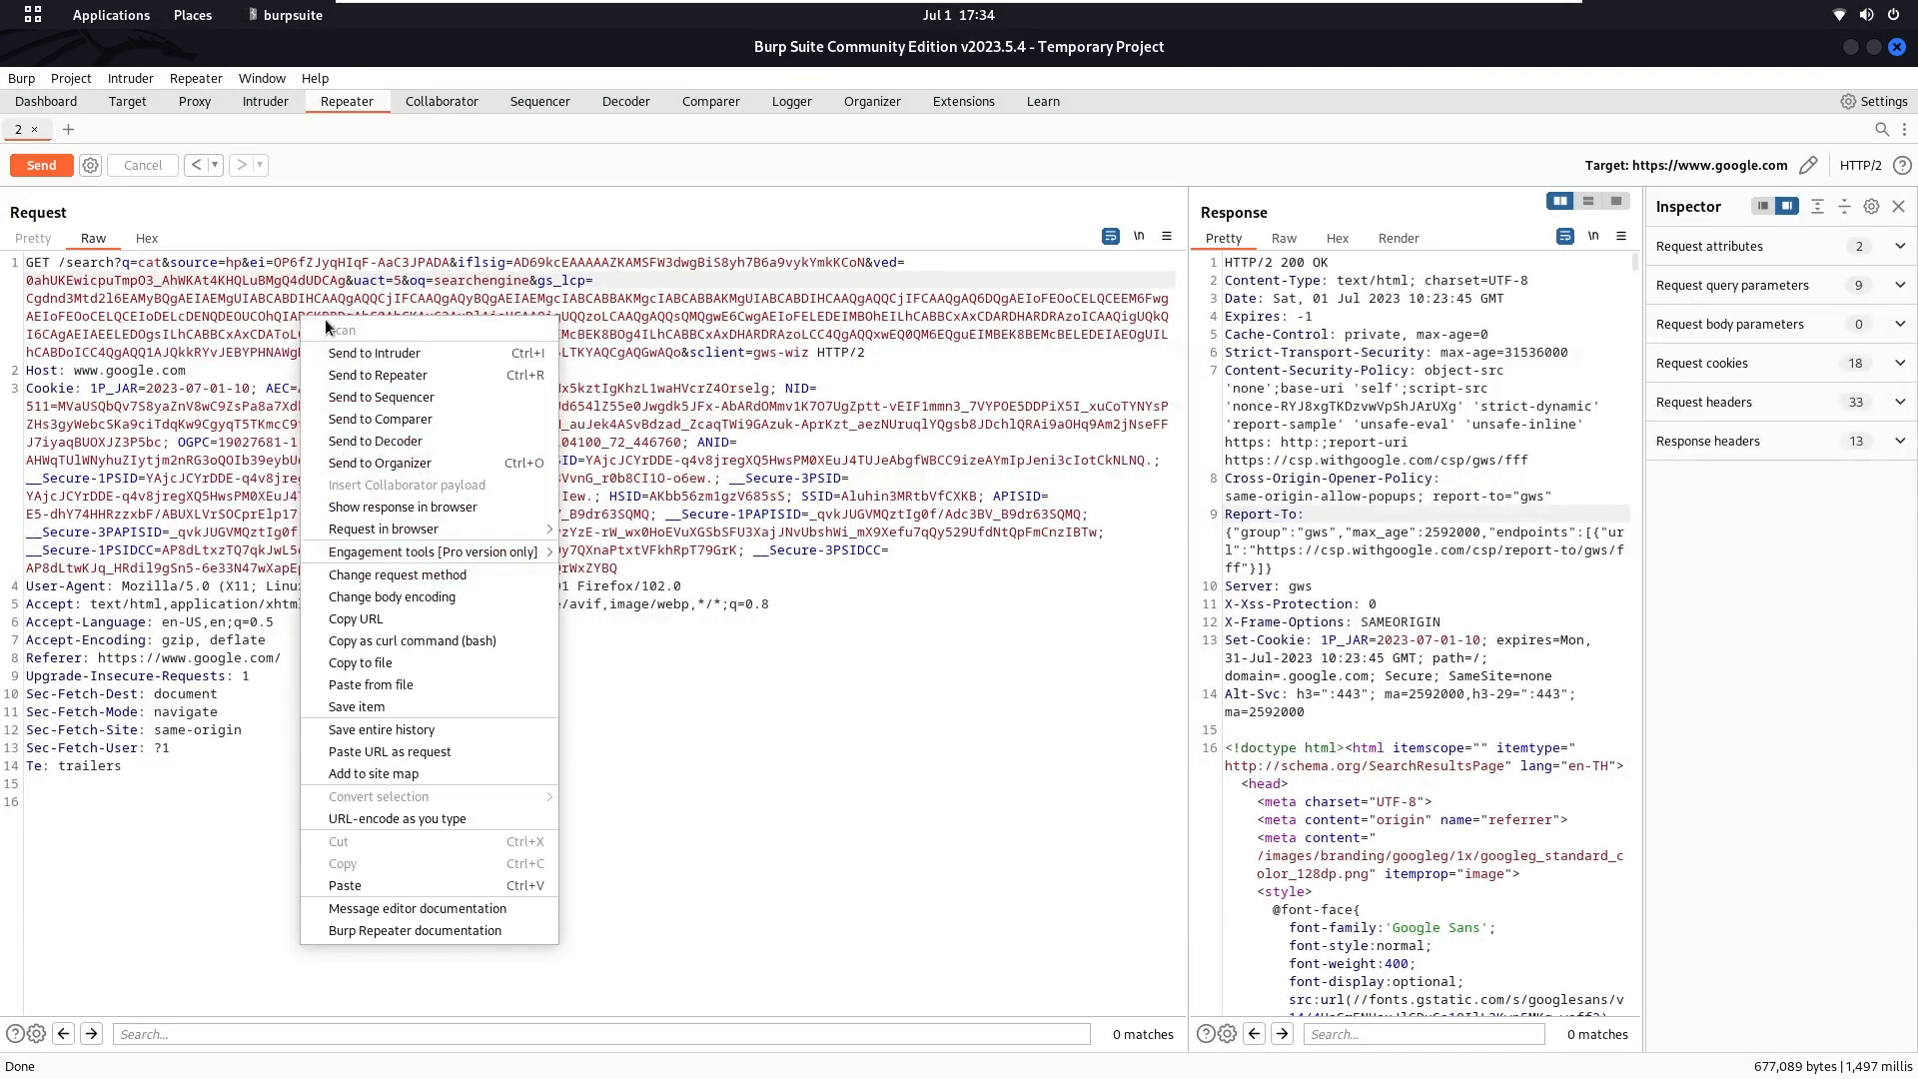
{"action": "left_click", "coordinate": [406, 350]}
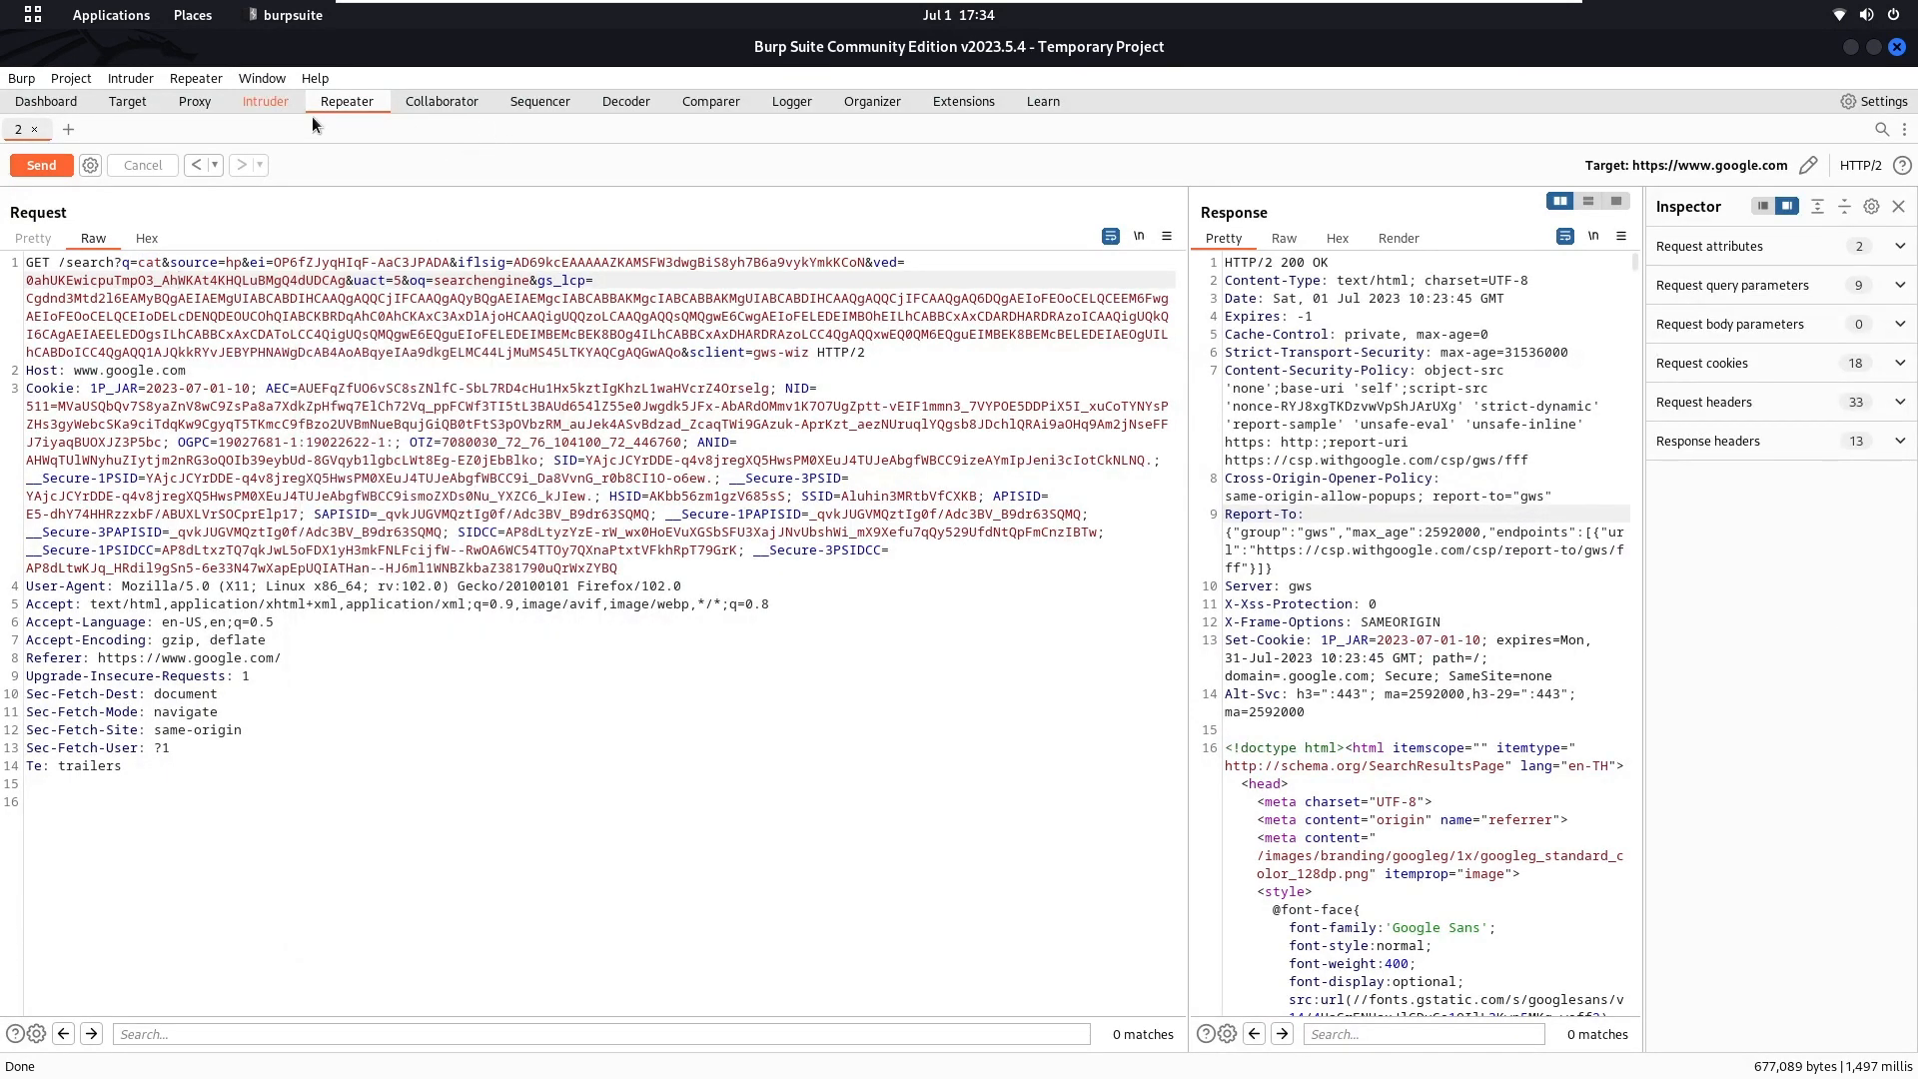
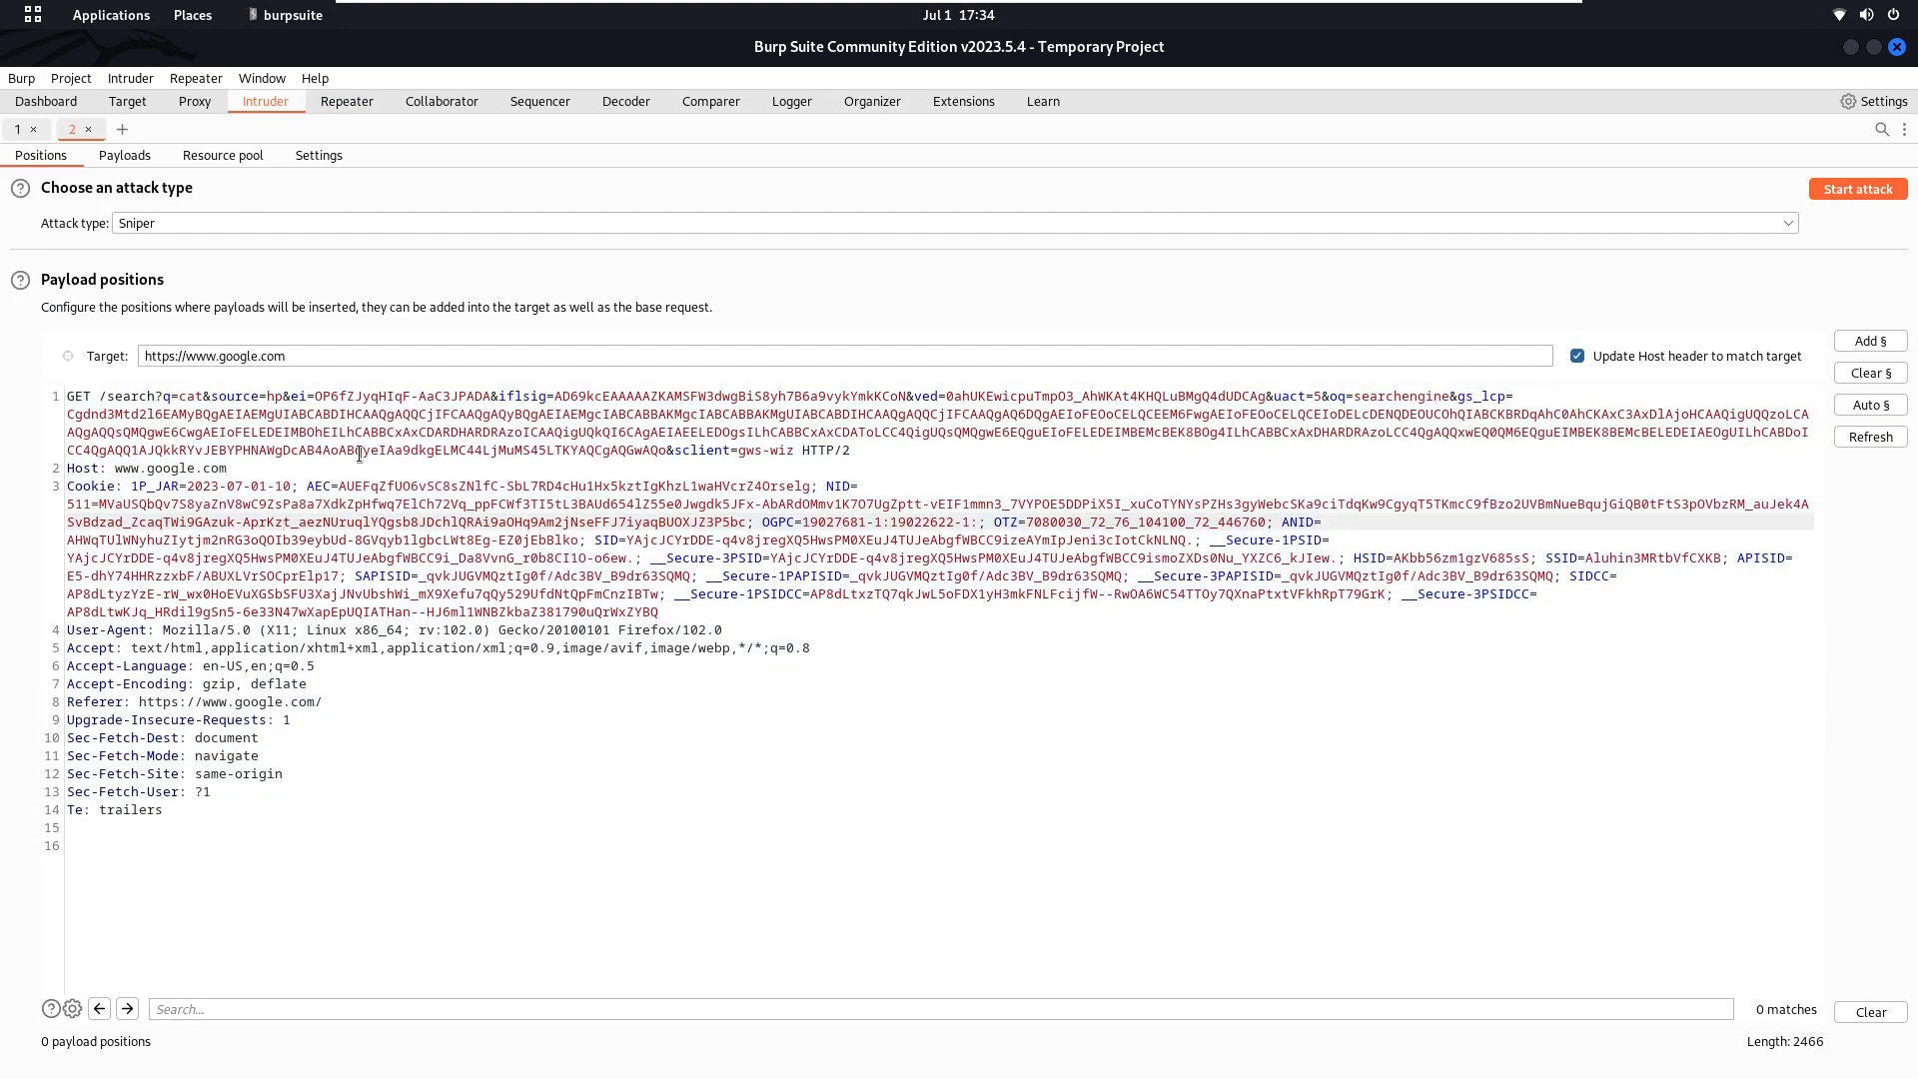
{"action": "left_click", "coordinate": [316, 223]}
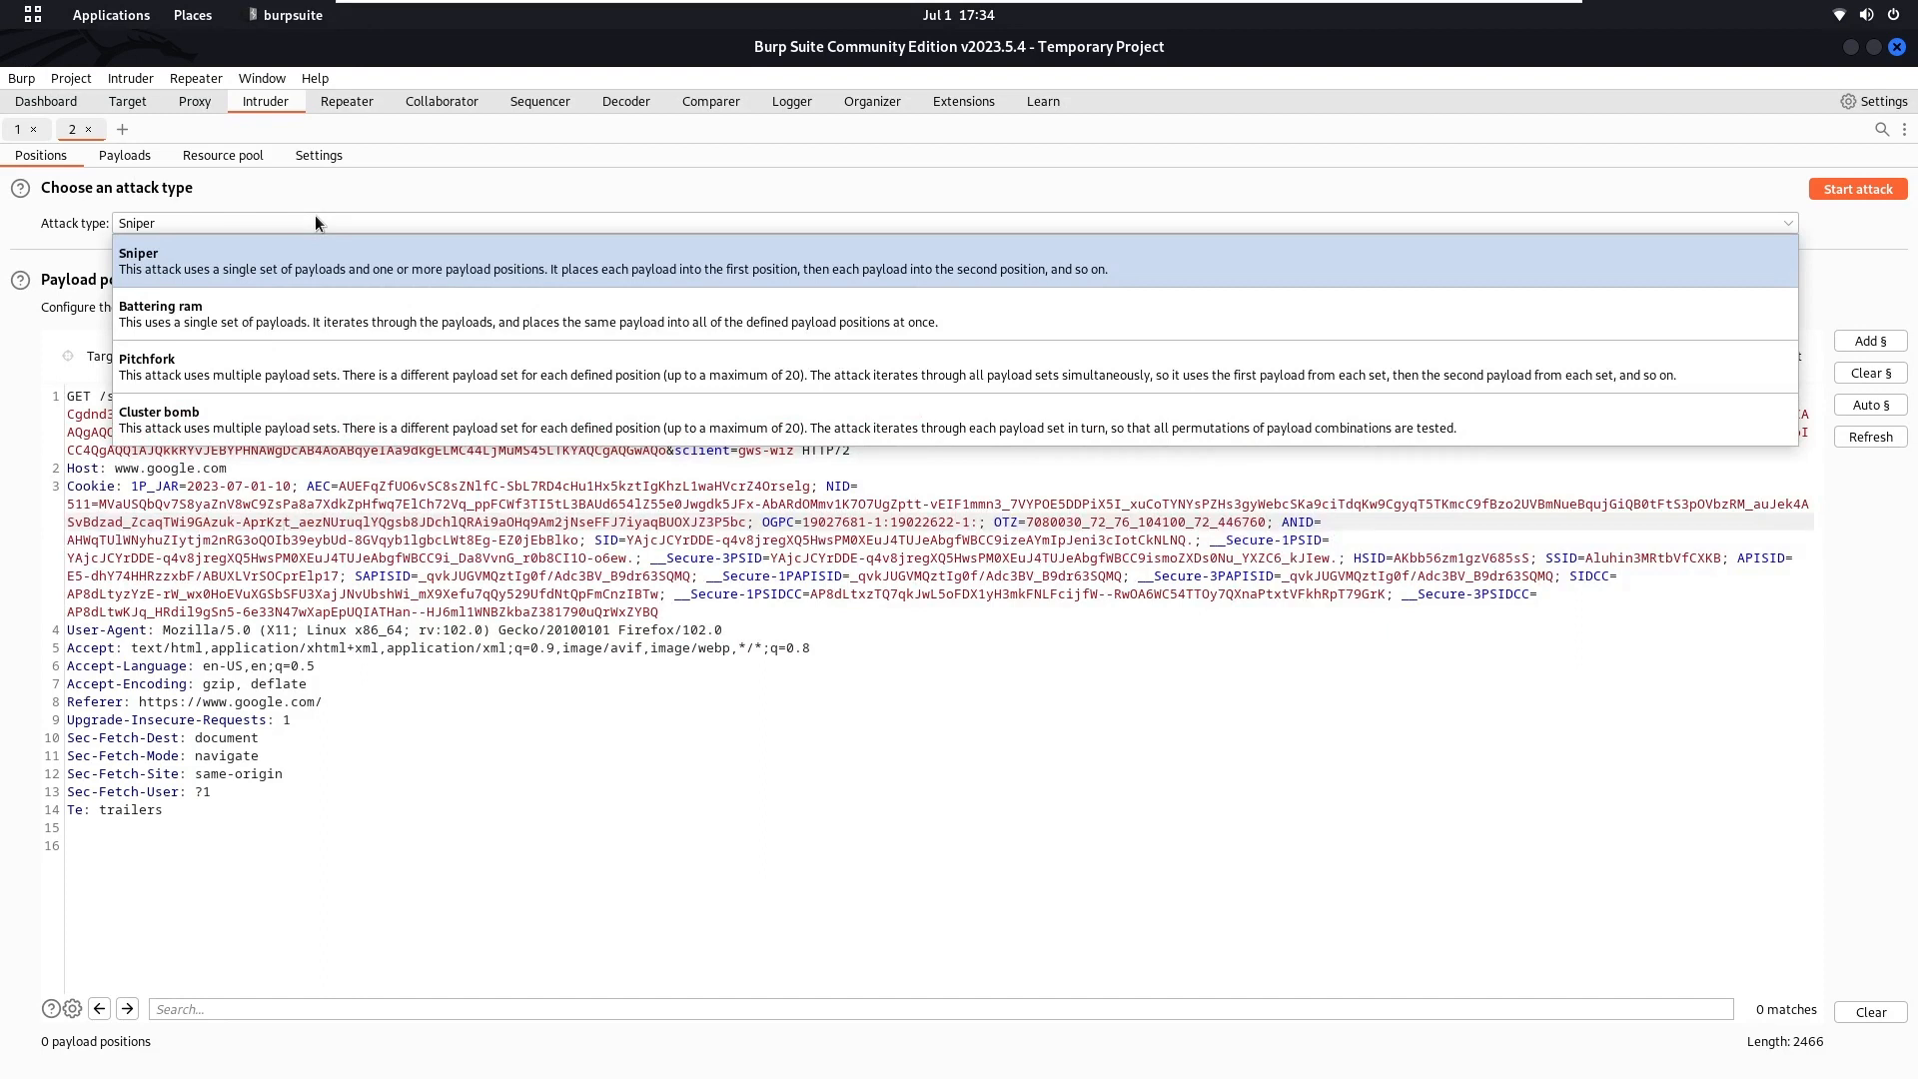
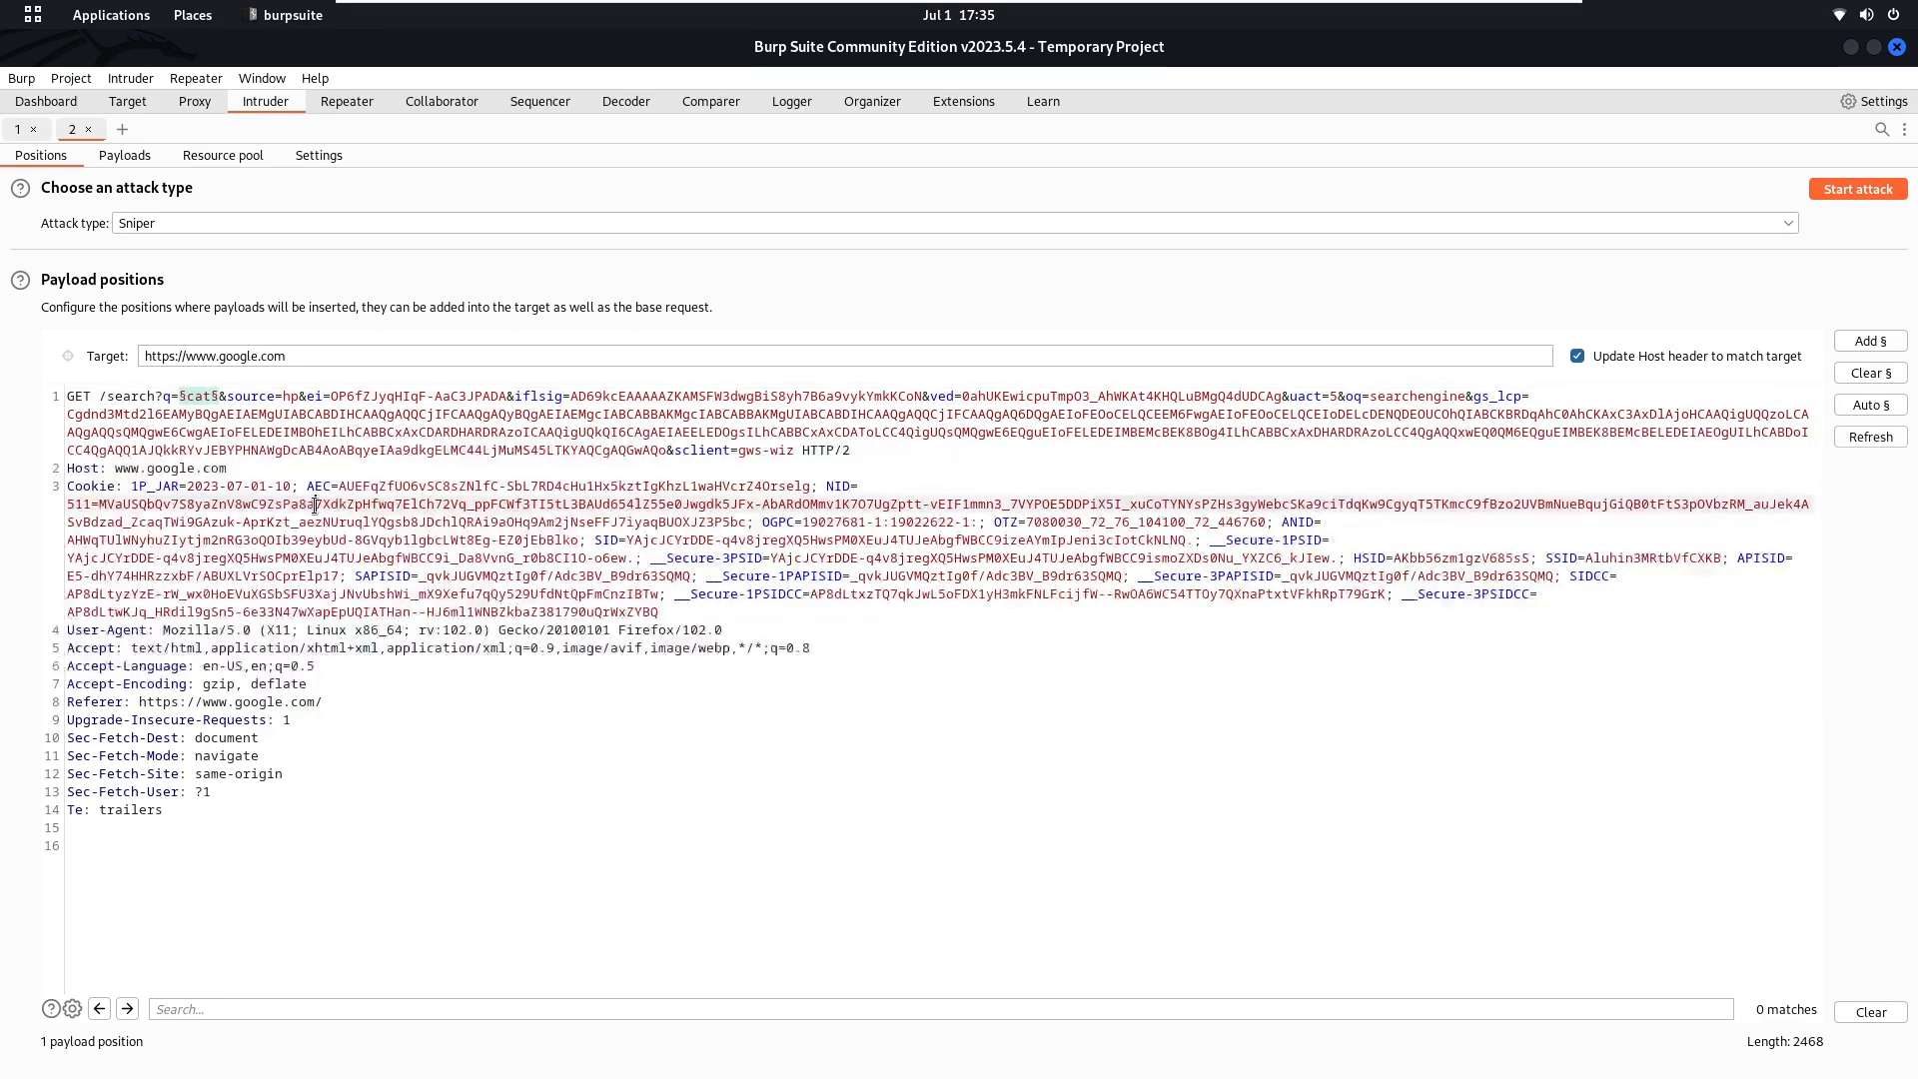
Load animals.txt as the Simple list payload set and go through its entries from cat to scorpion
{"action": "left_click", "coordinate": [126, 156]}
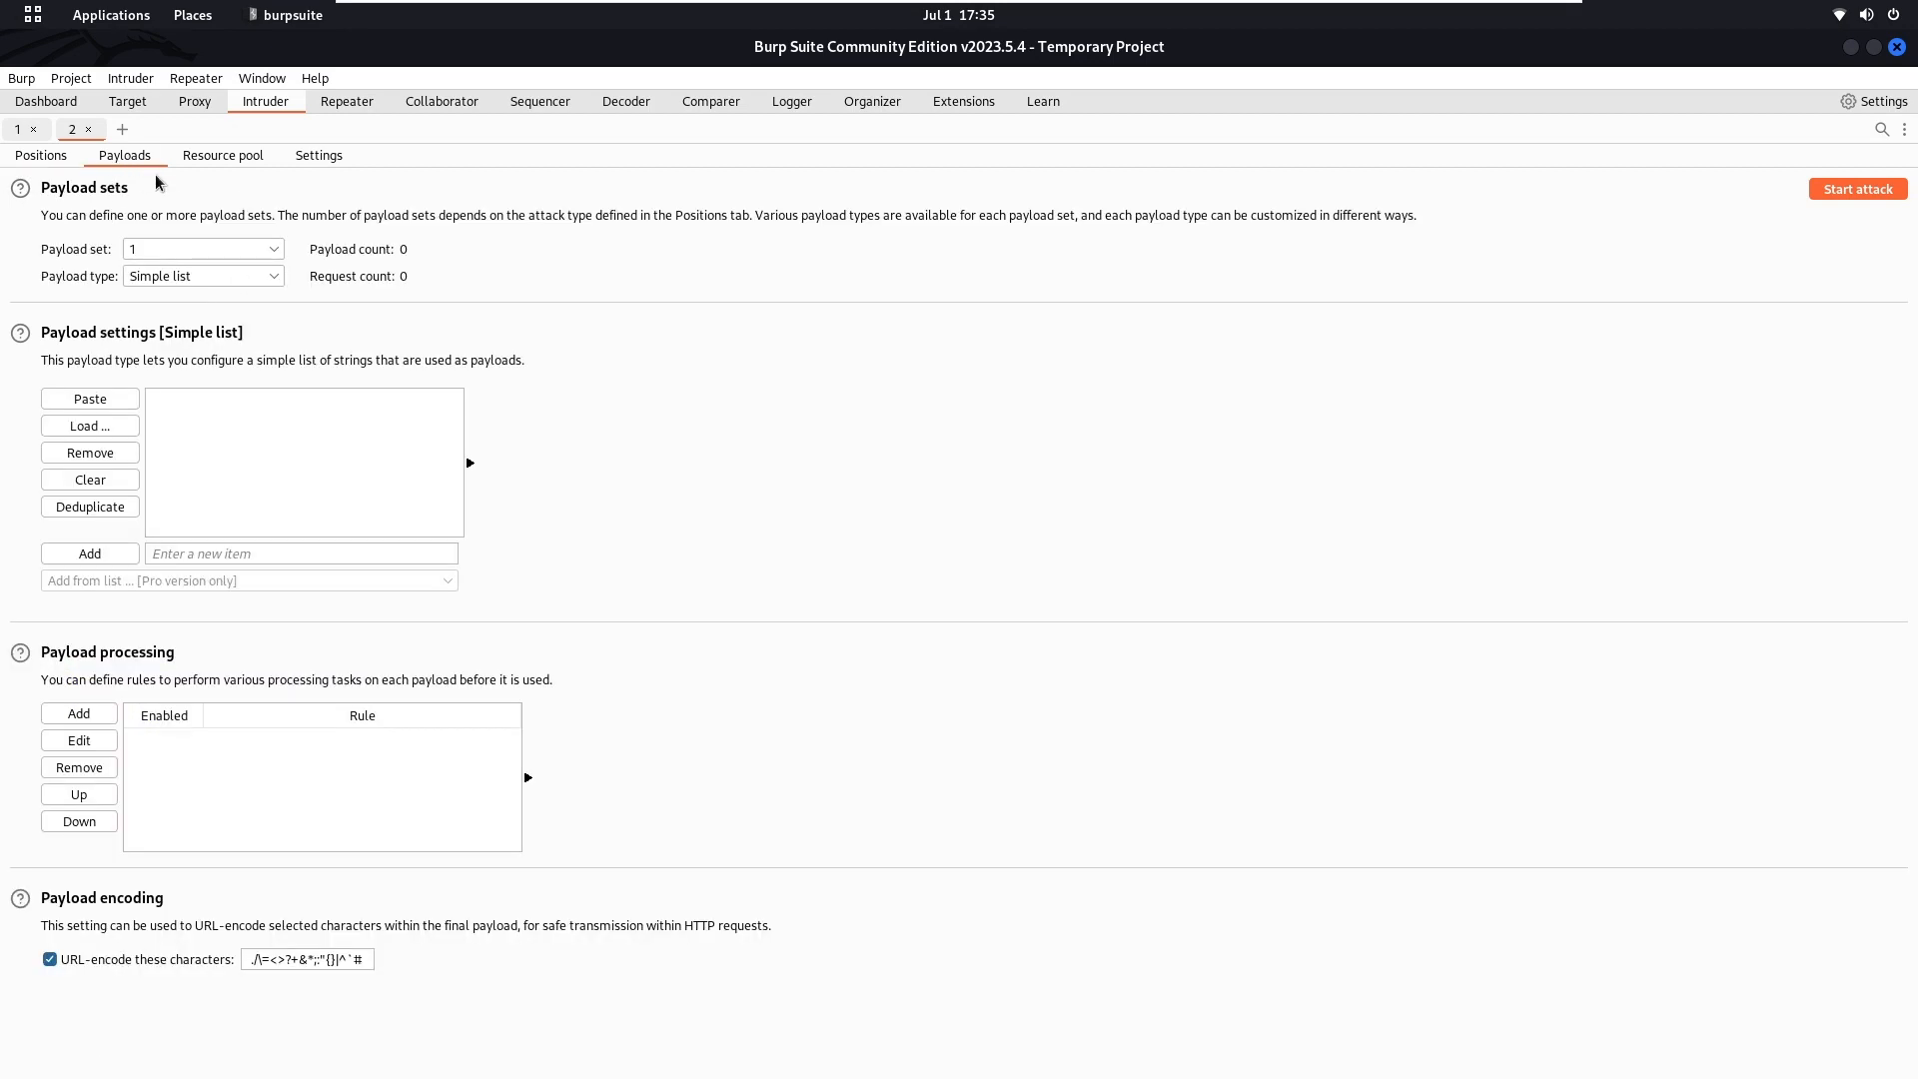
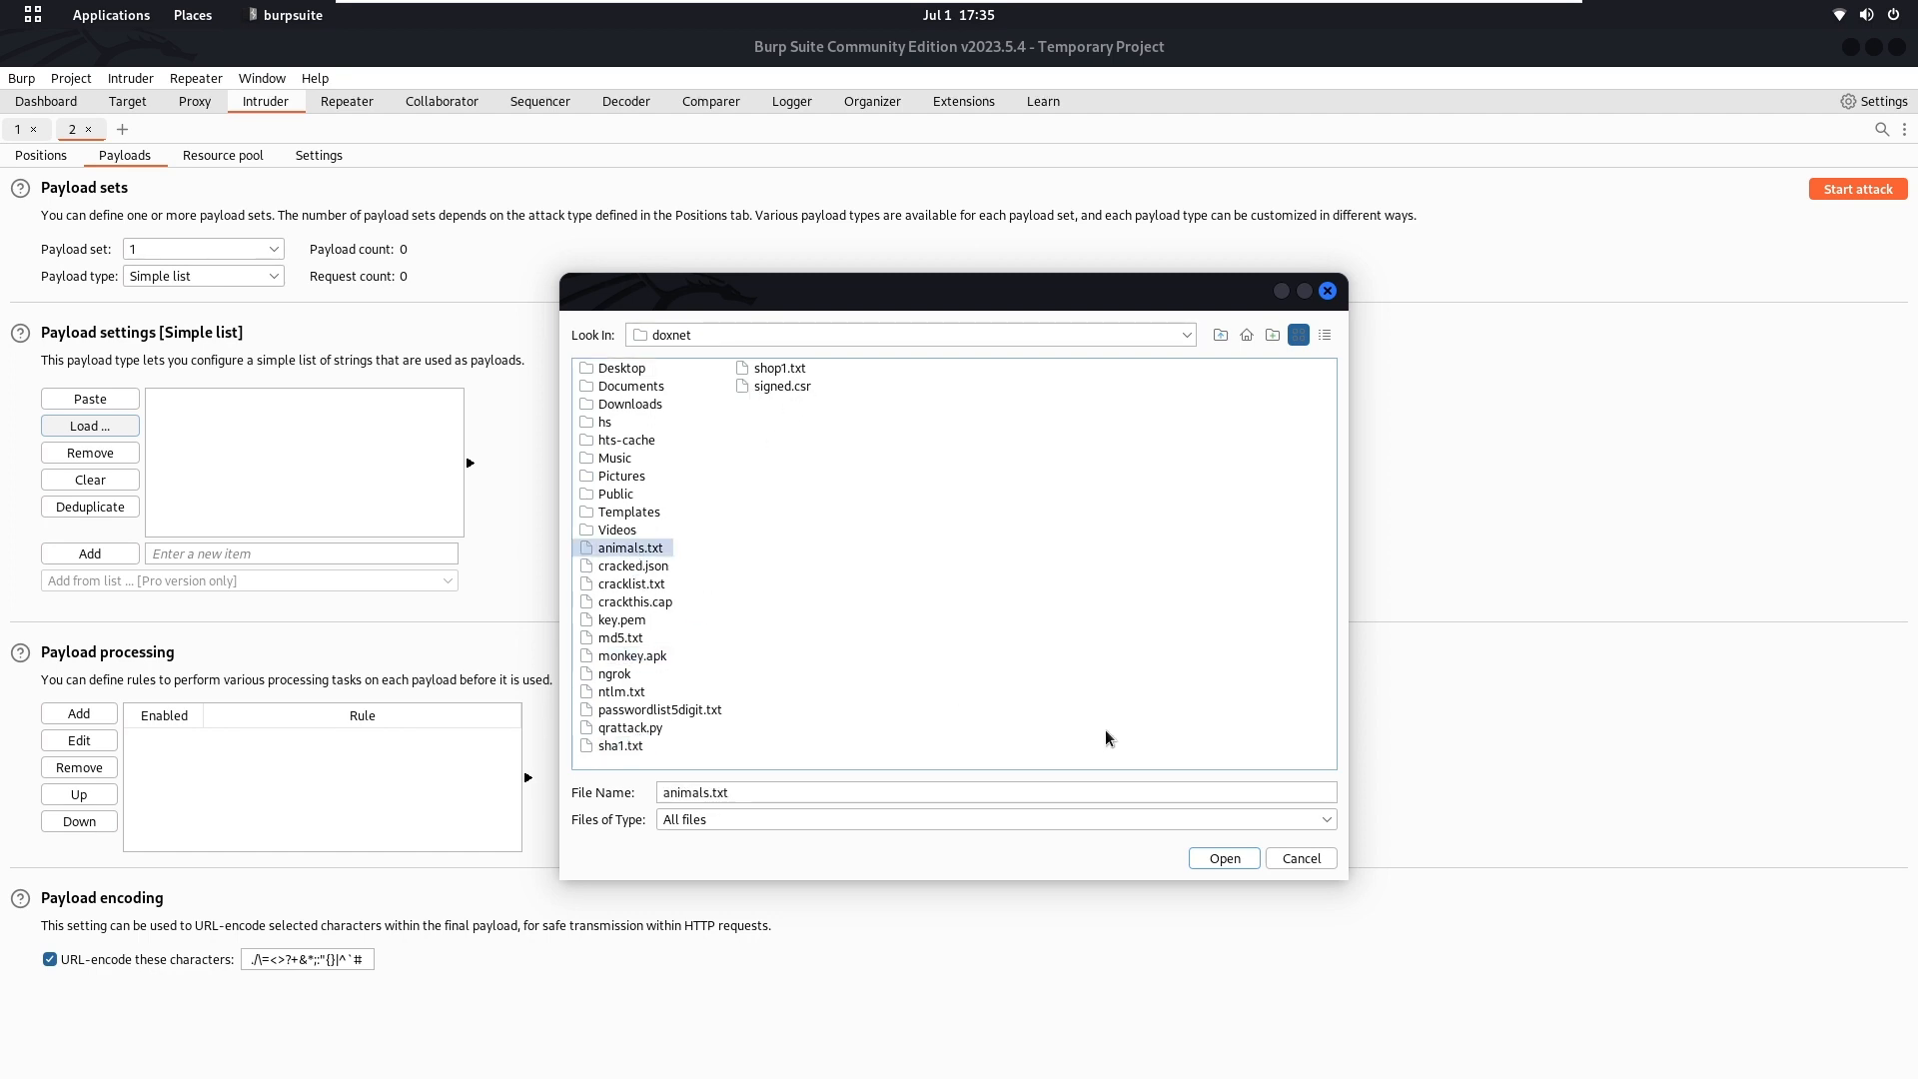
{"action": "left_click", "coordinate": [1224, 858]}
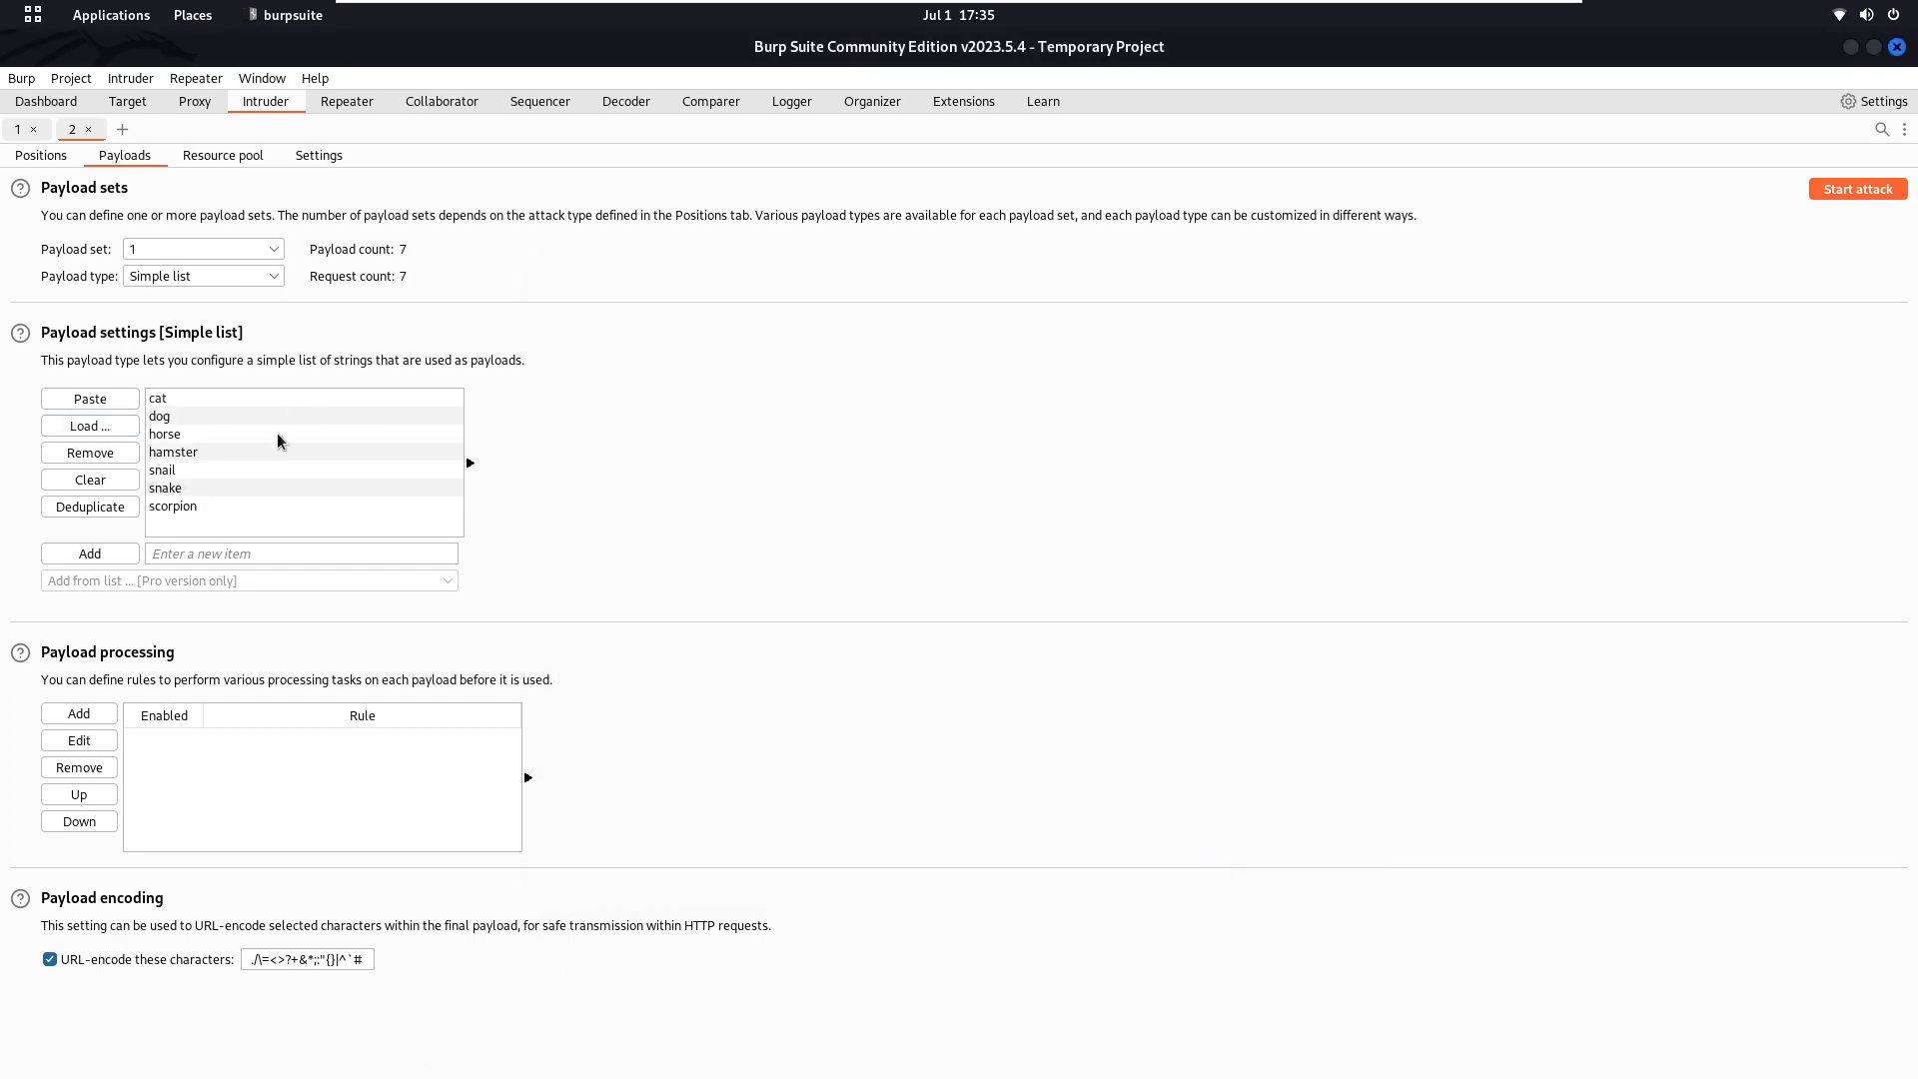
{"action": "left_click", "coordinate": [212, 404]}
{"action": "left_click", "coordinate": [184, 420]}
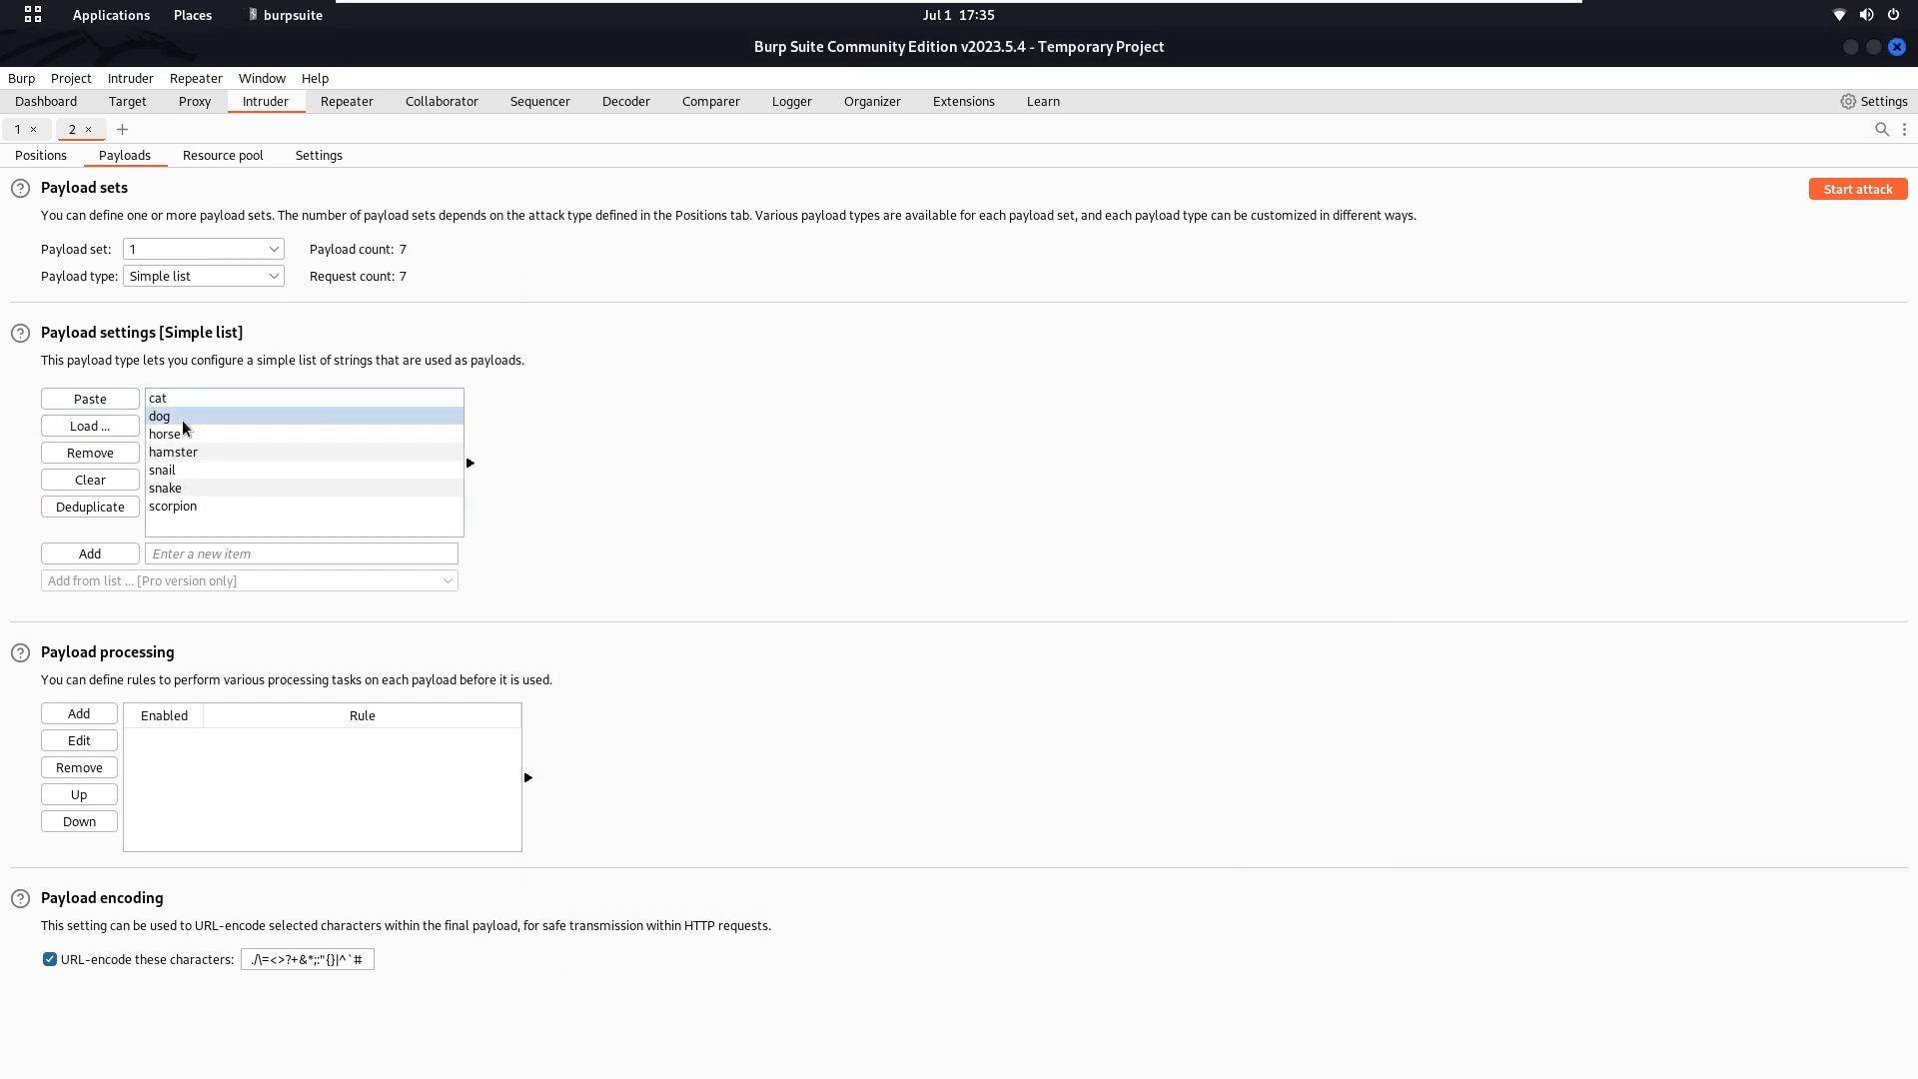
{"action": "left_click", "coordinate": [186, 453]}
{"action": "left_click", "coordinate": [184, 470]}
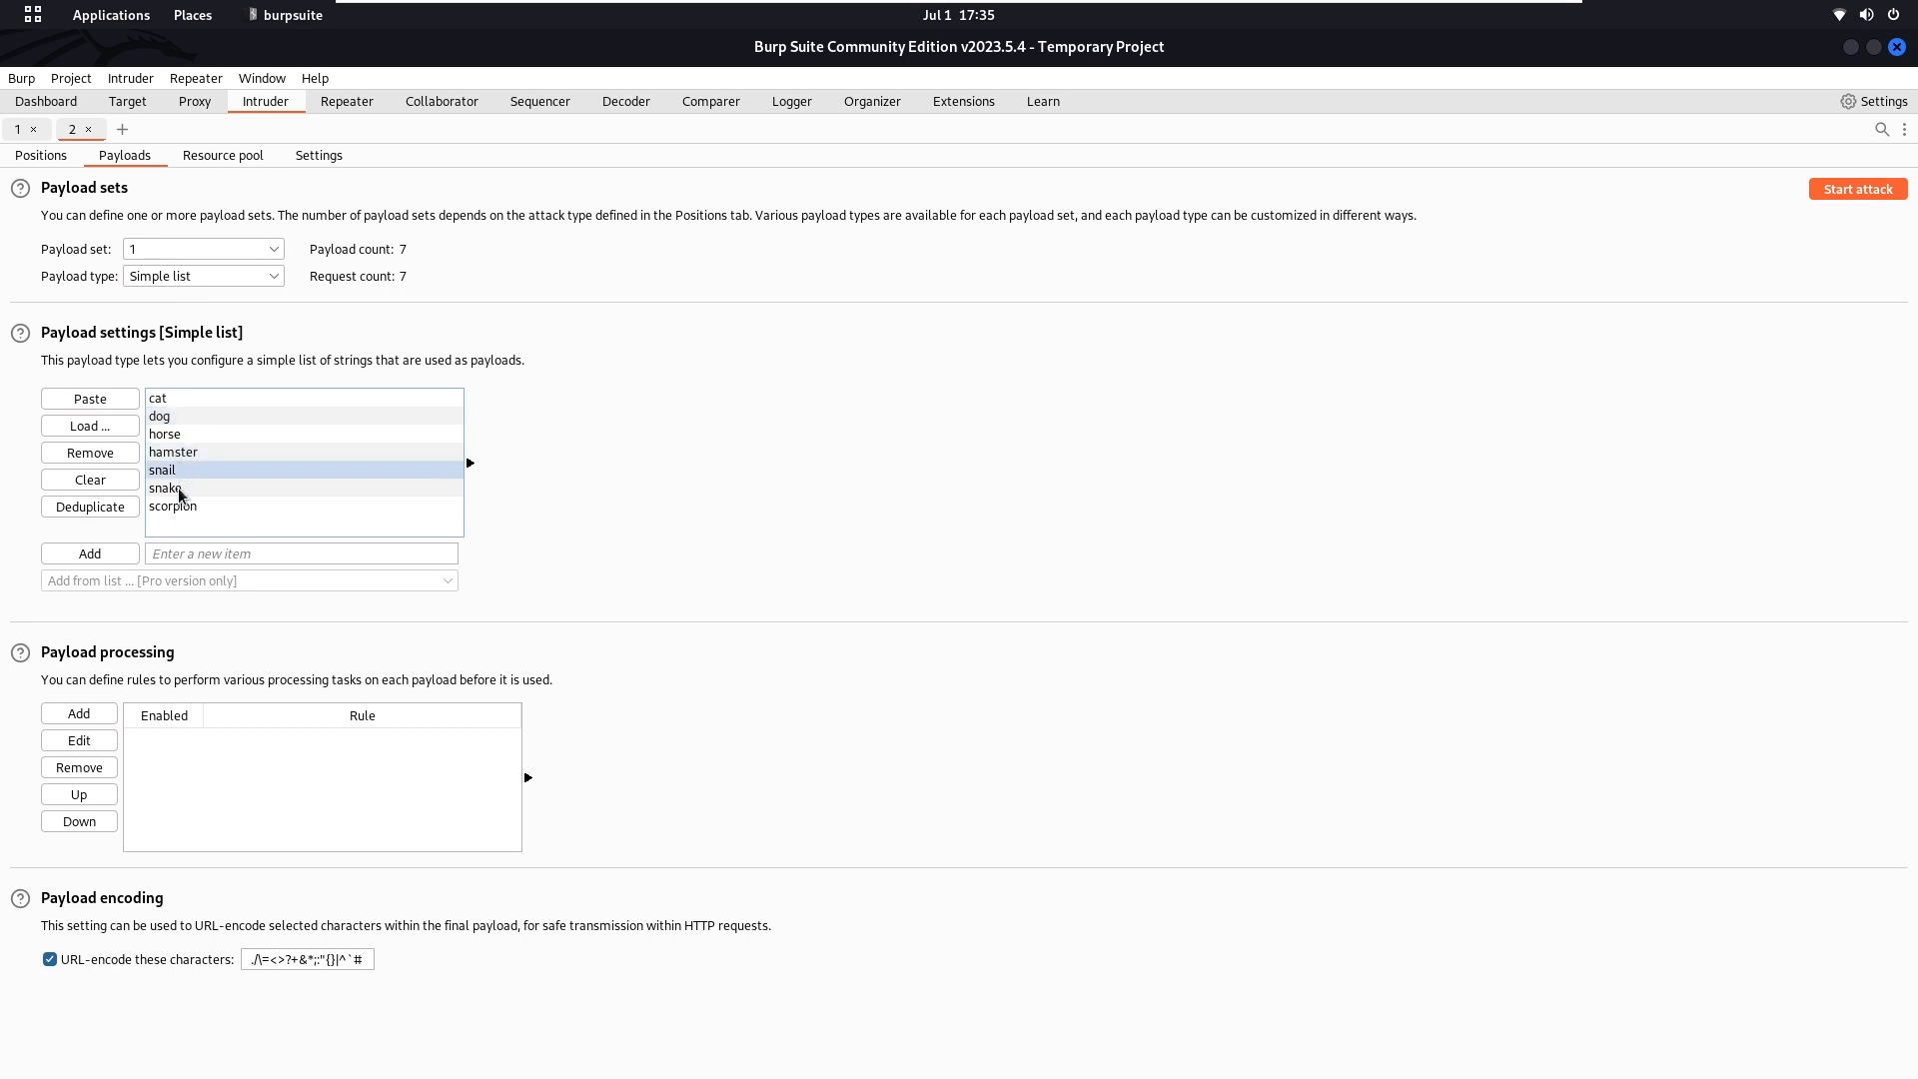
{"action": "left_click", "coordinate": [181, 489]}
{"action": "left_click", "coordinate": [184, 508]}
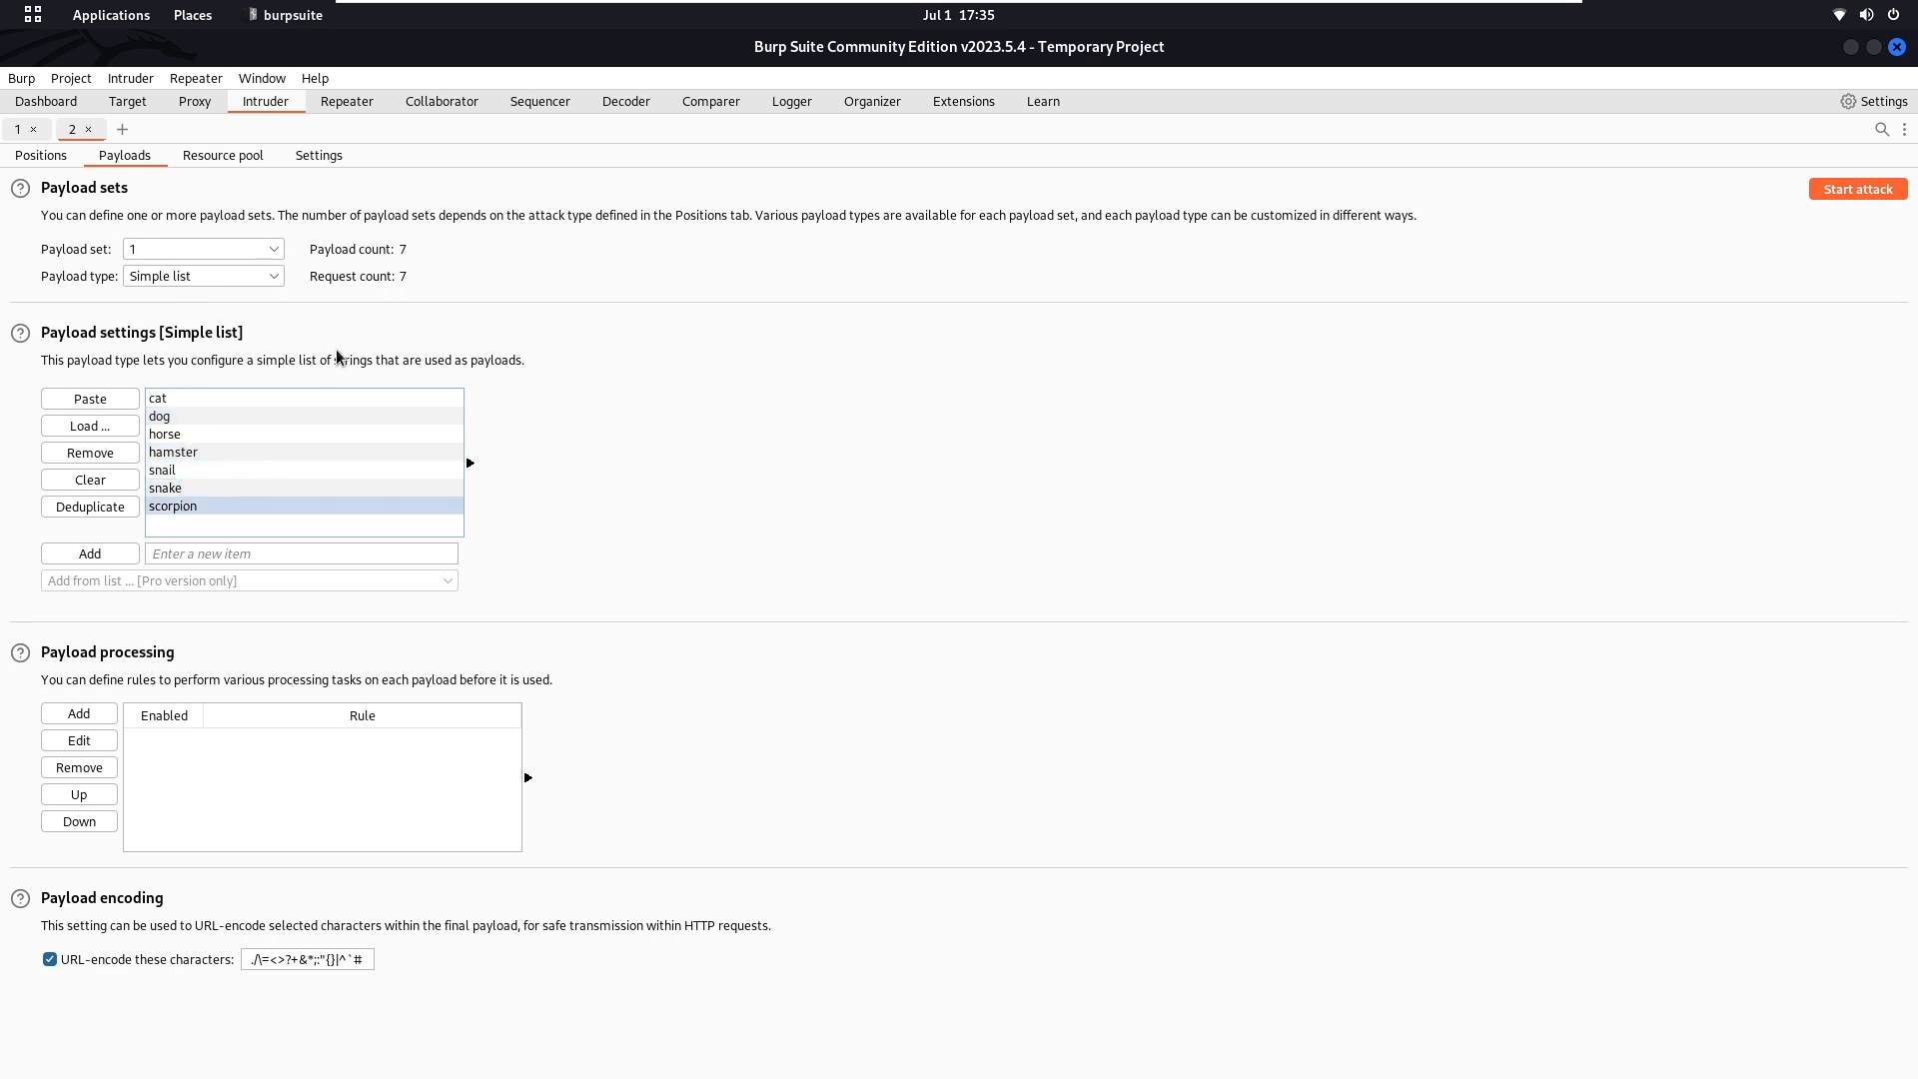
Keep the Simple list payload type and start the Intruder attack on the cat search request
{"action": "left_click", "coordinate": [243, 280]}
{"action": "left_click", "coordinate": [255, 279]}
{"action": "left_click", "coordinate": [1845, 194]}
{"action": "left_click", "coordinate": [1159, 635]}
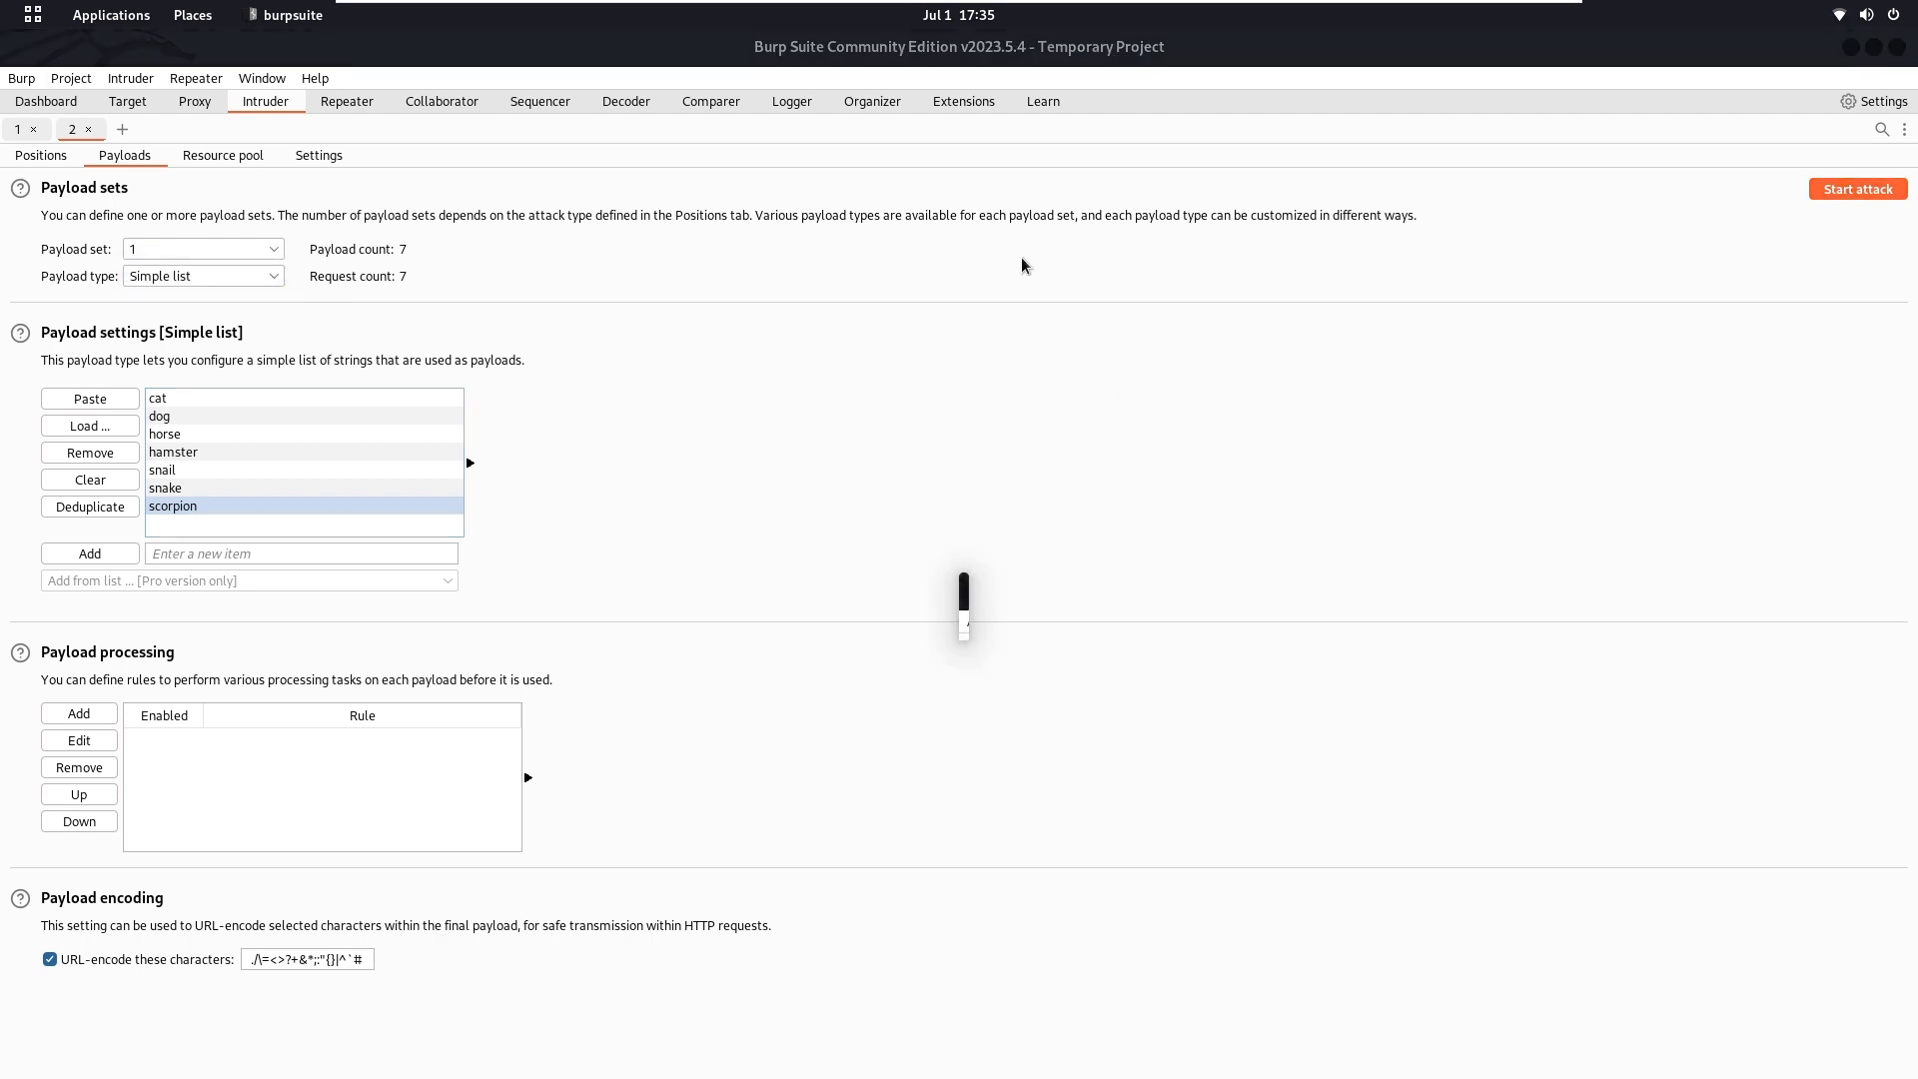
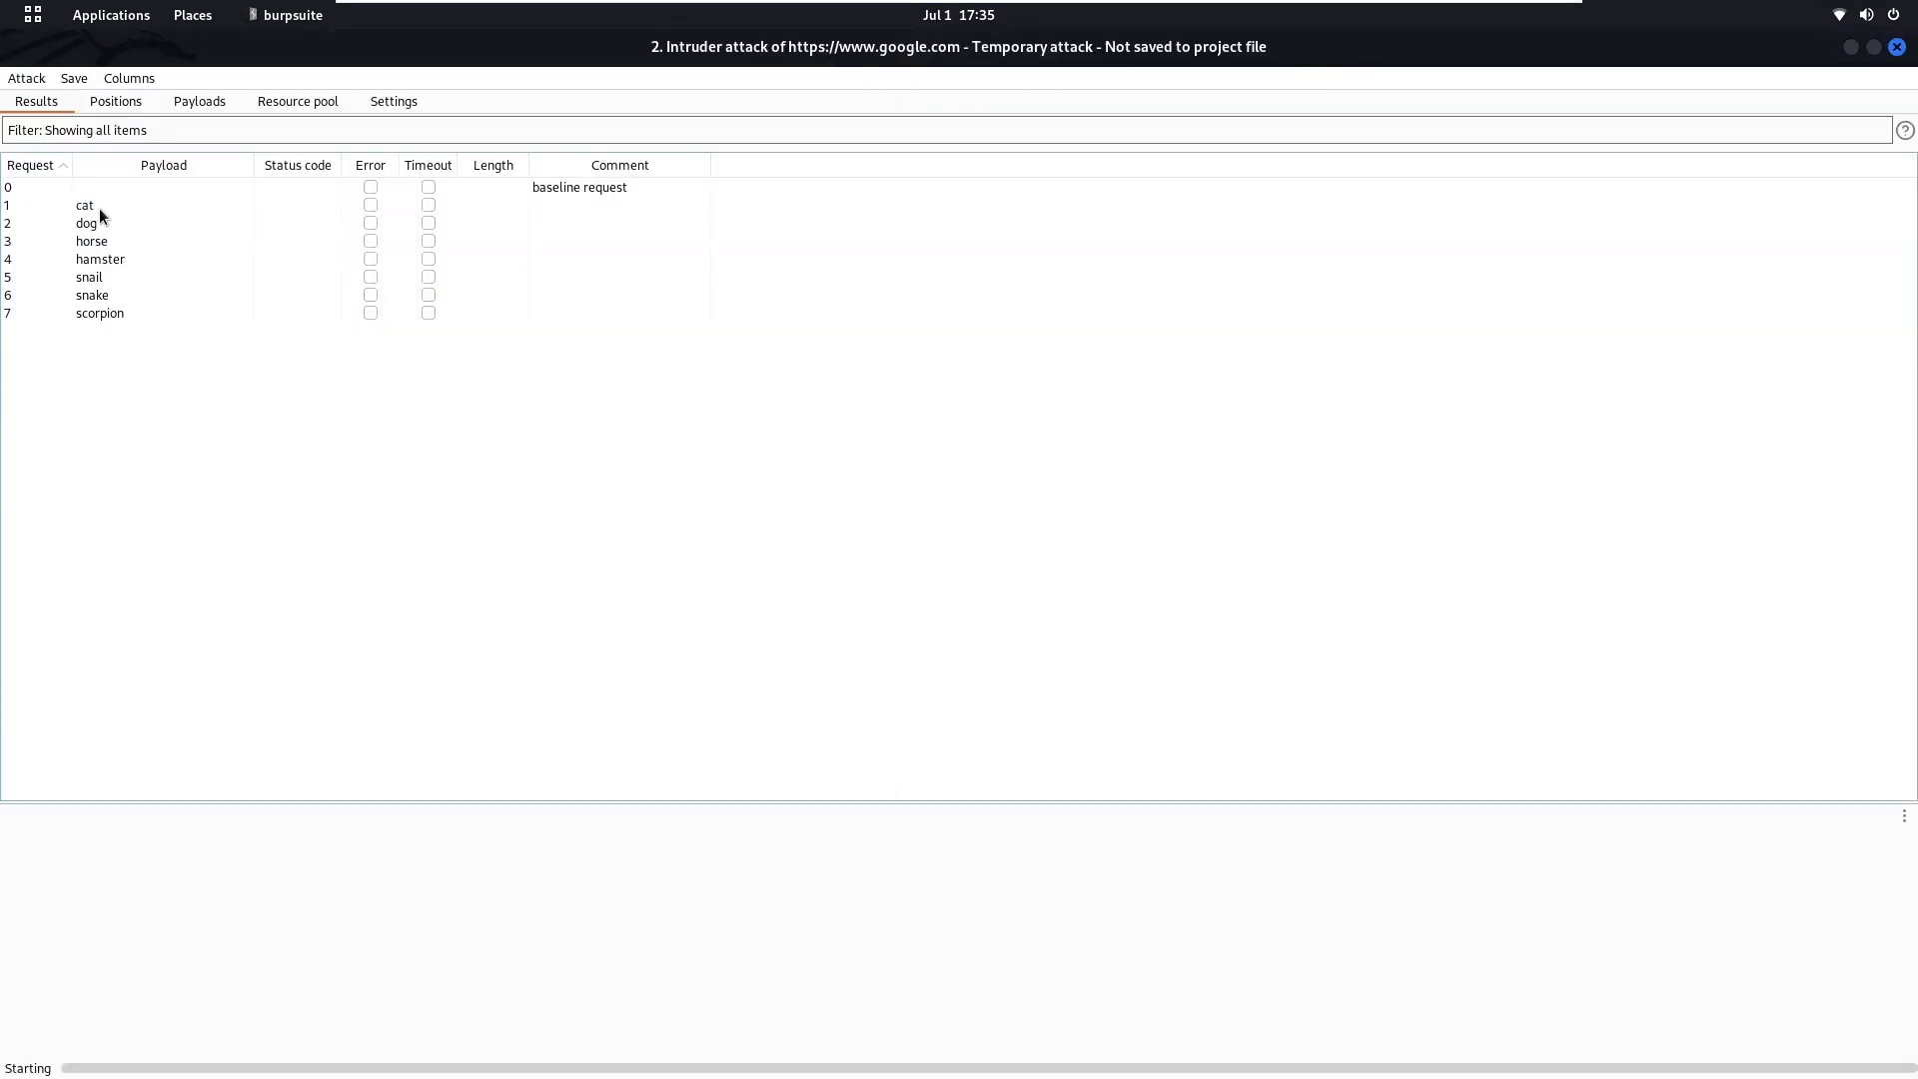
Enlarge the request pane in the attack results and examine the requests sent for the horse, dog and cat payloads
{"action": "left_click", "coordinate": [100, 204]}
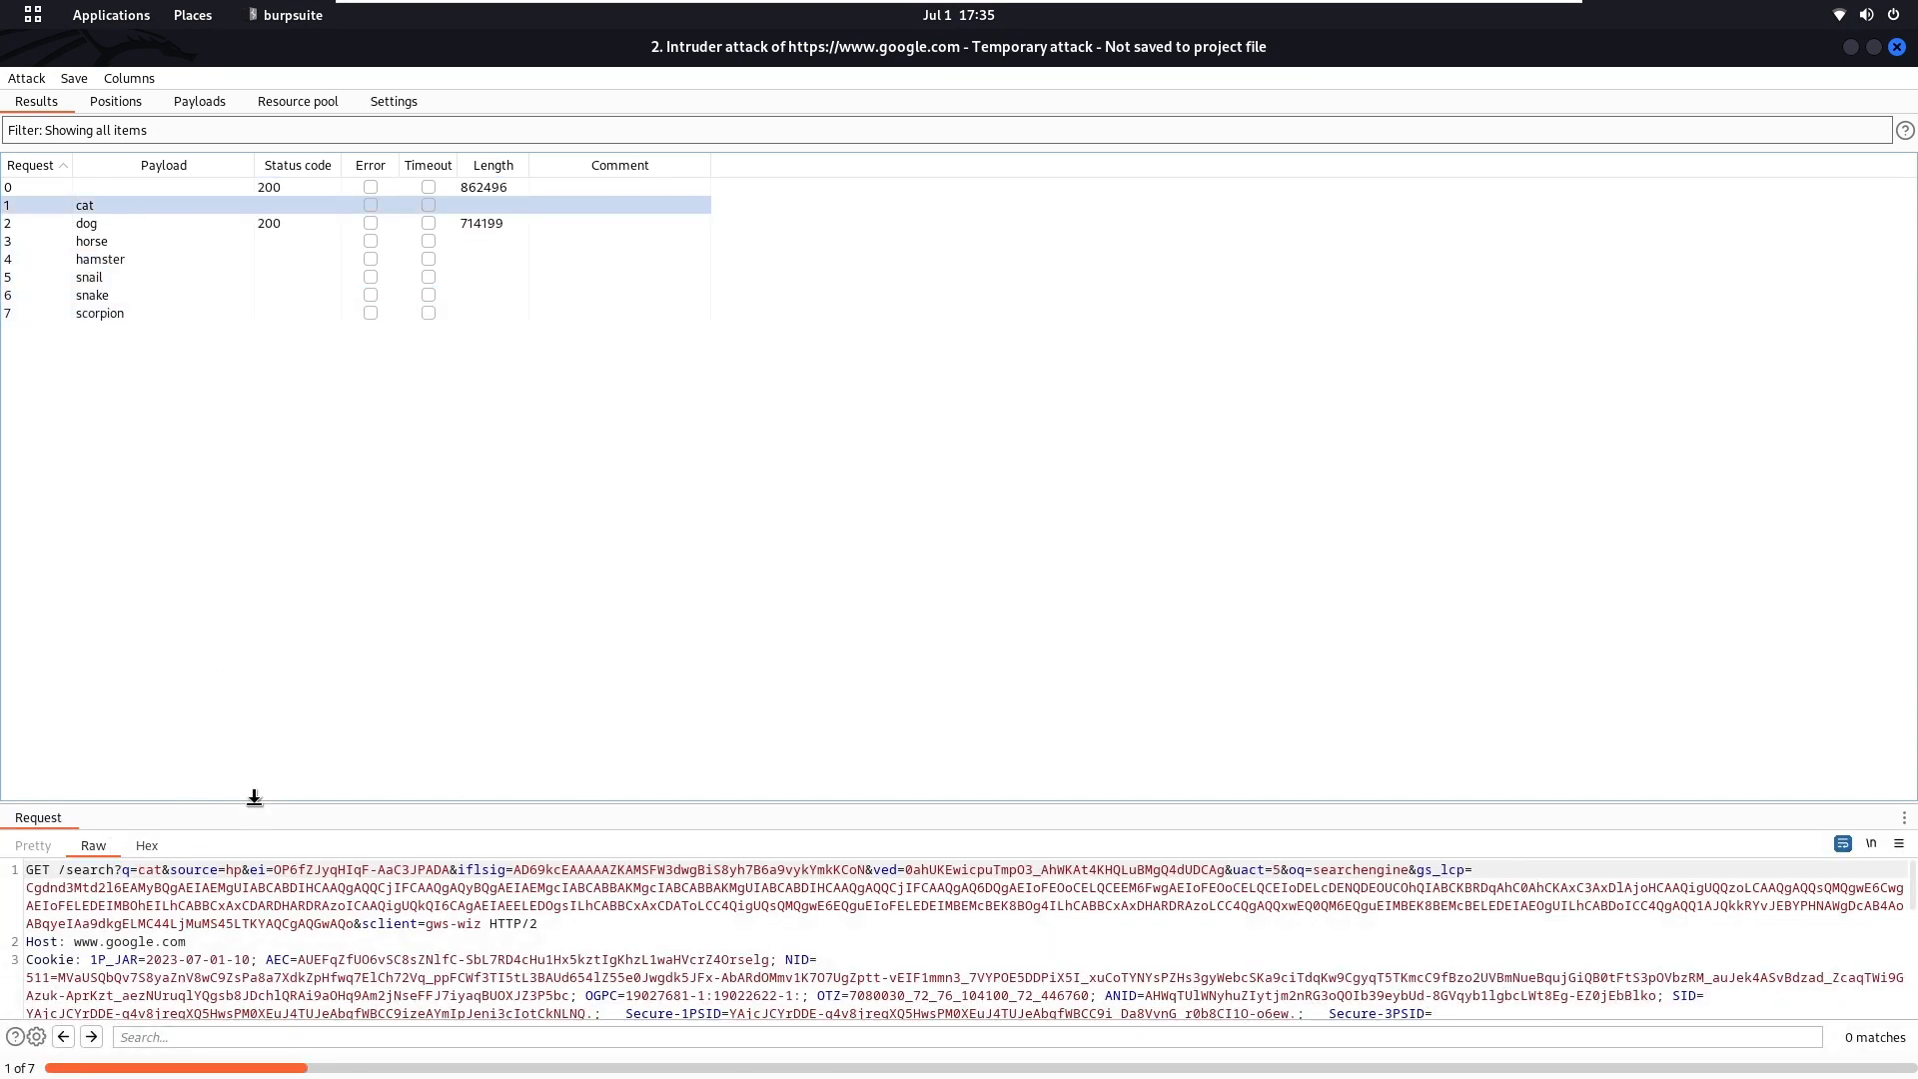
{"action": "left_click_drag", "start_coordinate": [261, 800], "coordinate": [341, 421]}
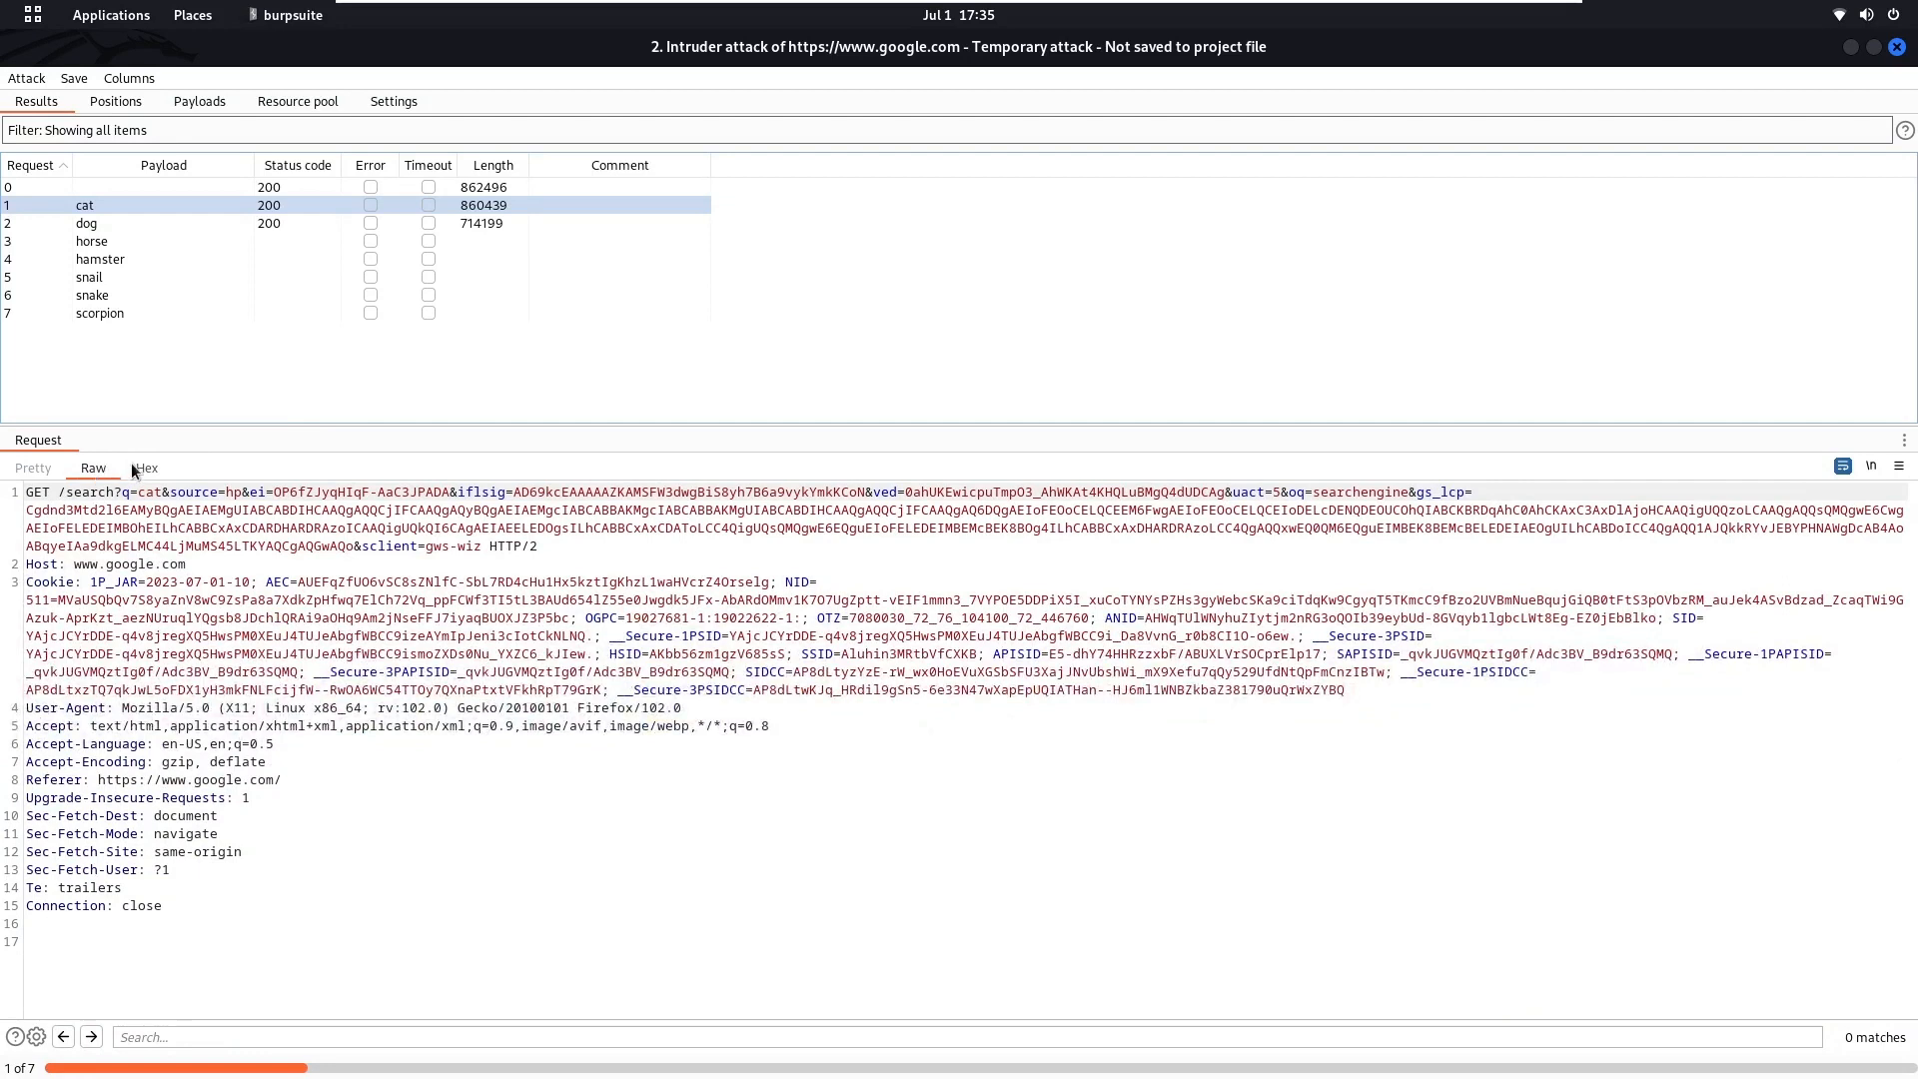
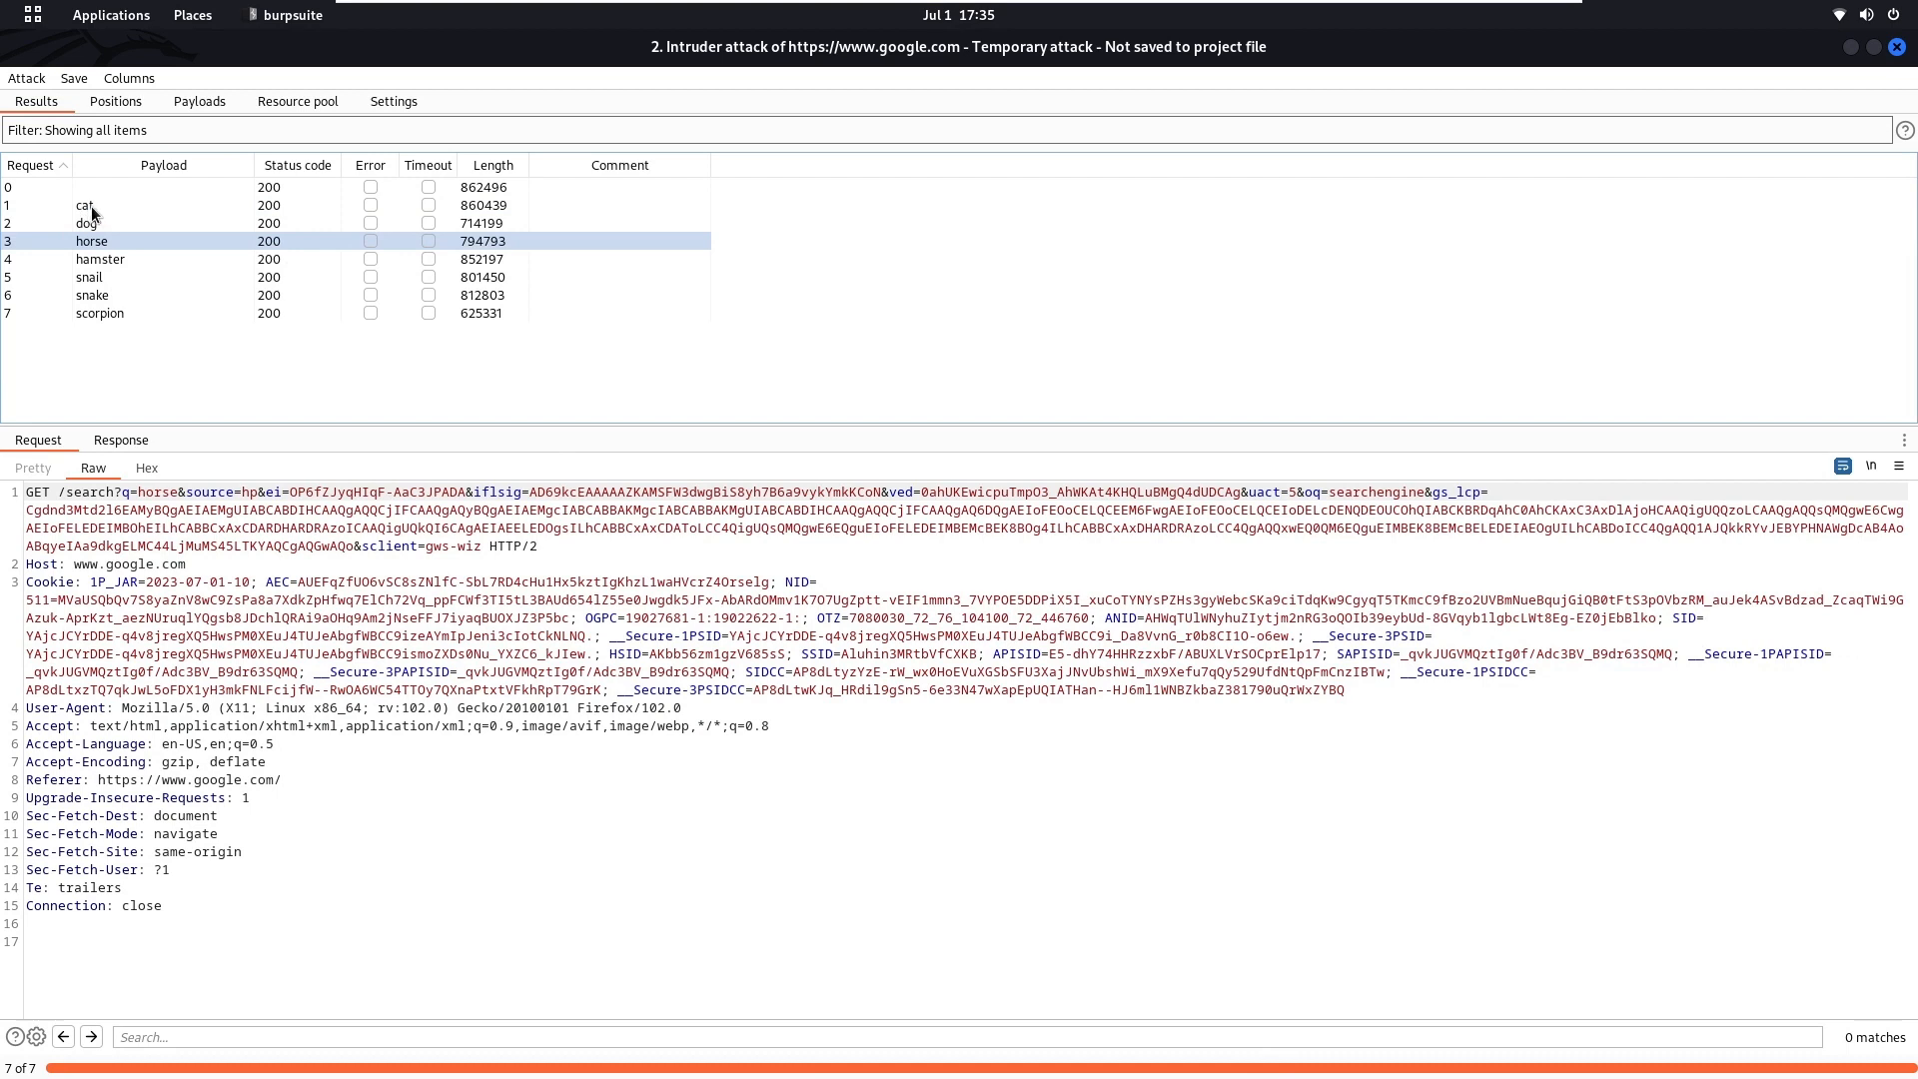
{"action": "key", "text": "Up"}
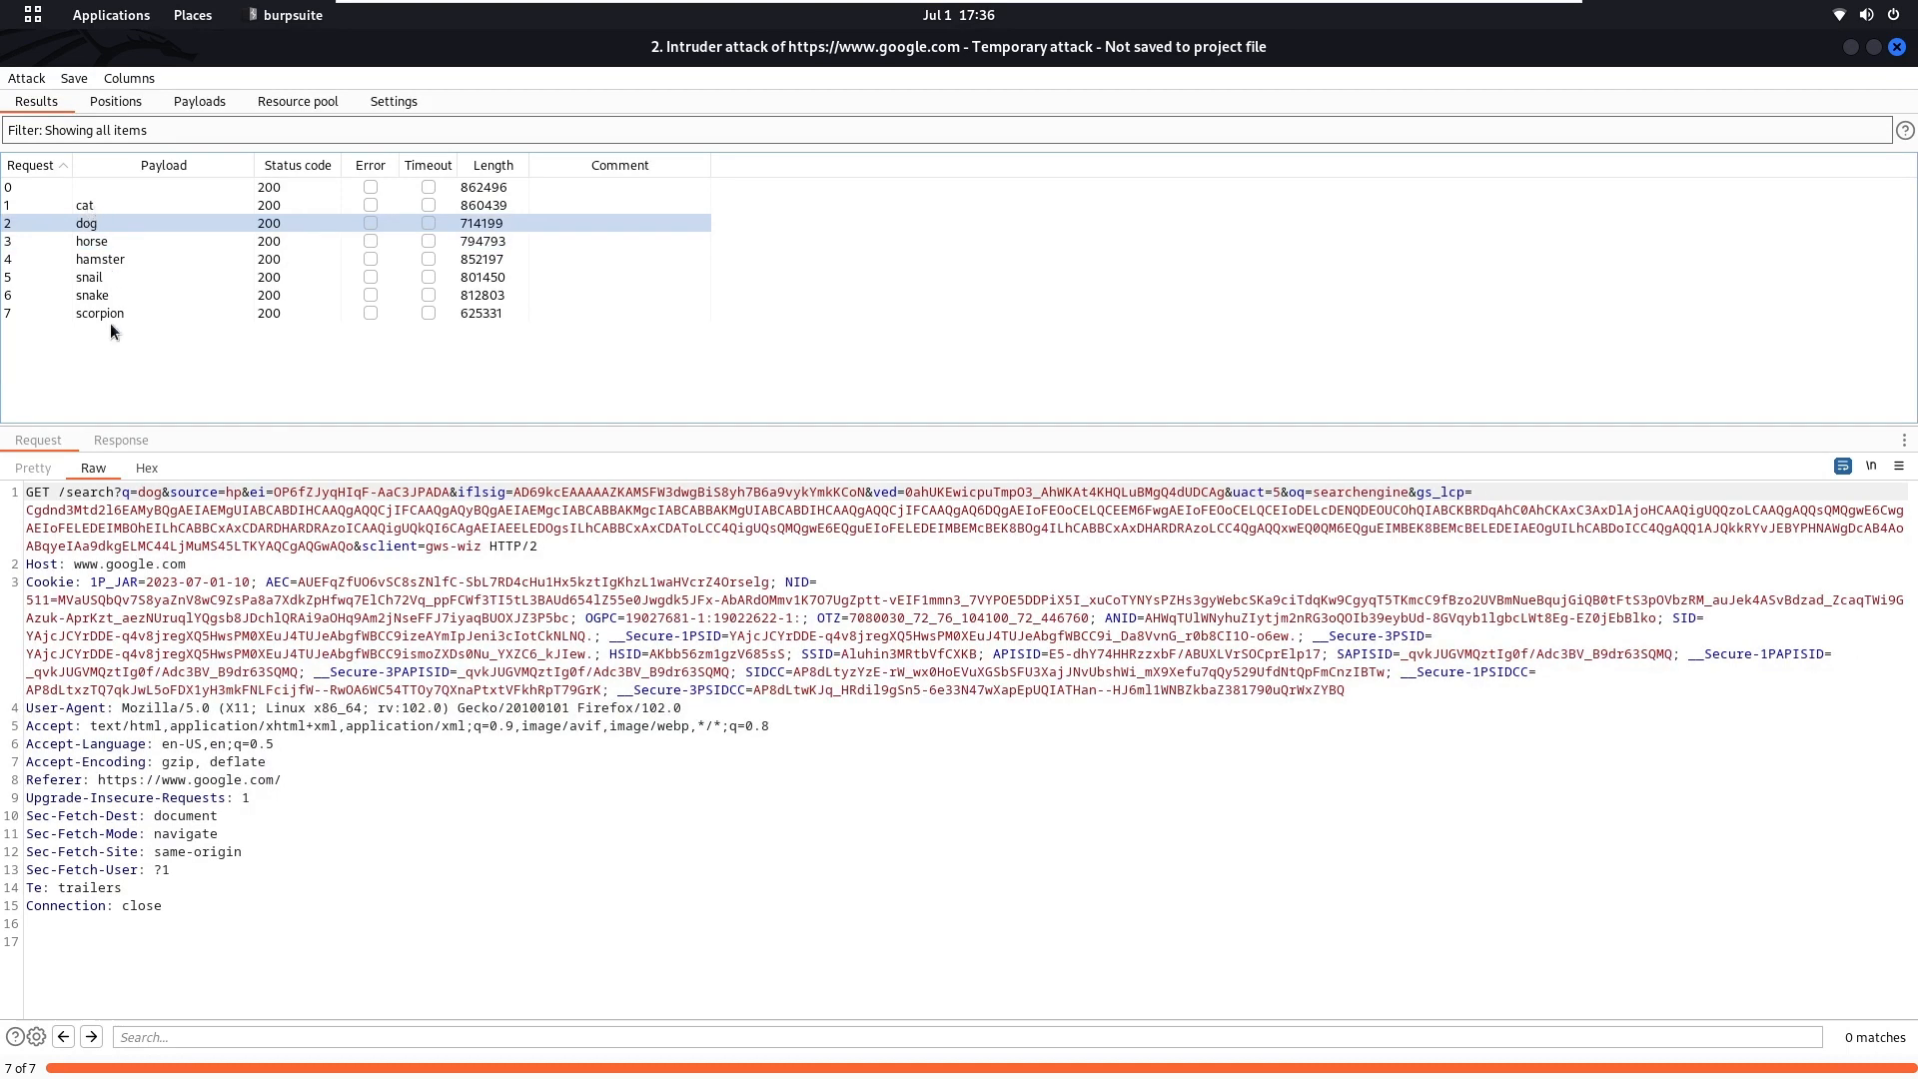
{"action": "key", "text": "Up"}
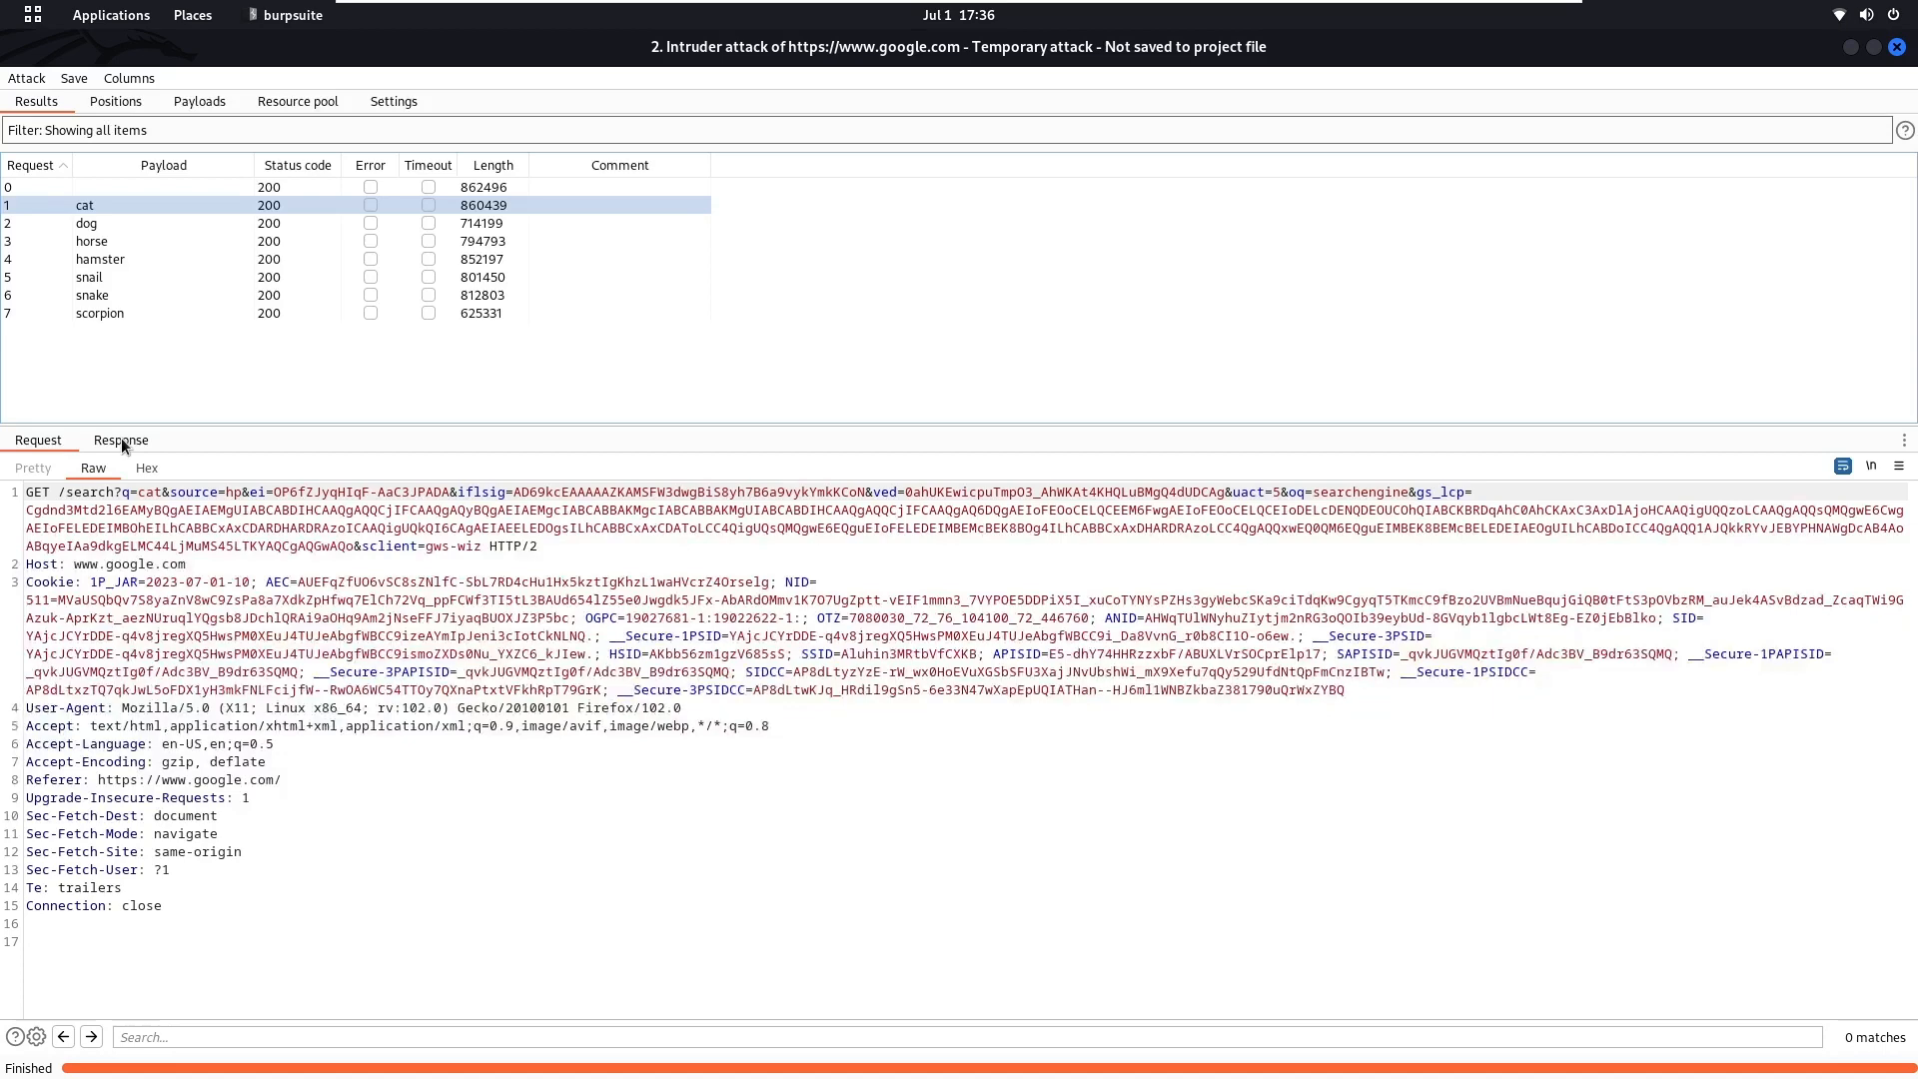
Examine the response to the cat payload from its headers into the HTML
{"action": "left_click", "coordinate": [121, 442]}
{"action": "scroll", "coordinate": [241, 617], "scroll_direction": "down", "scroll_amount": 10}
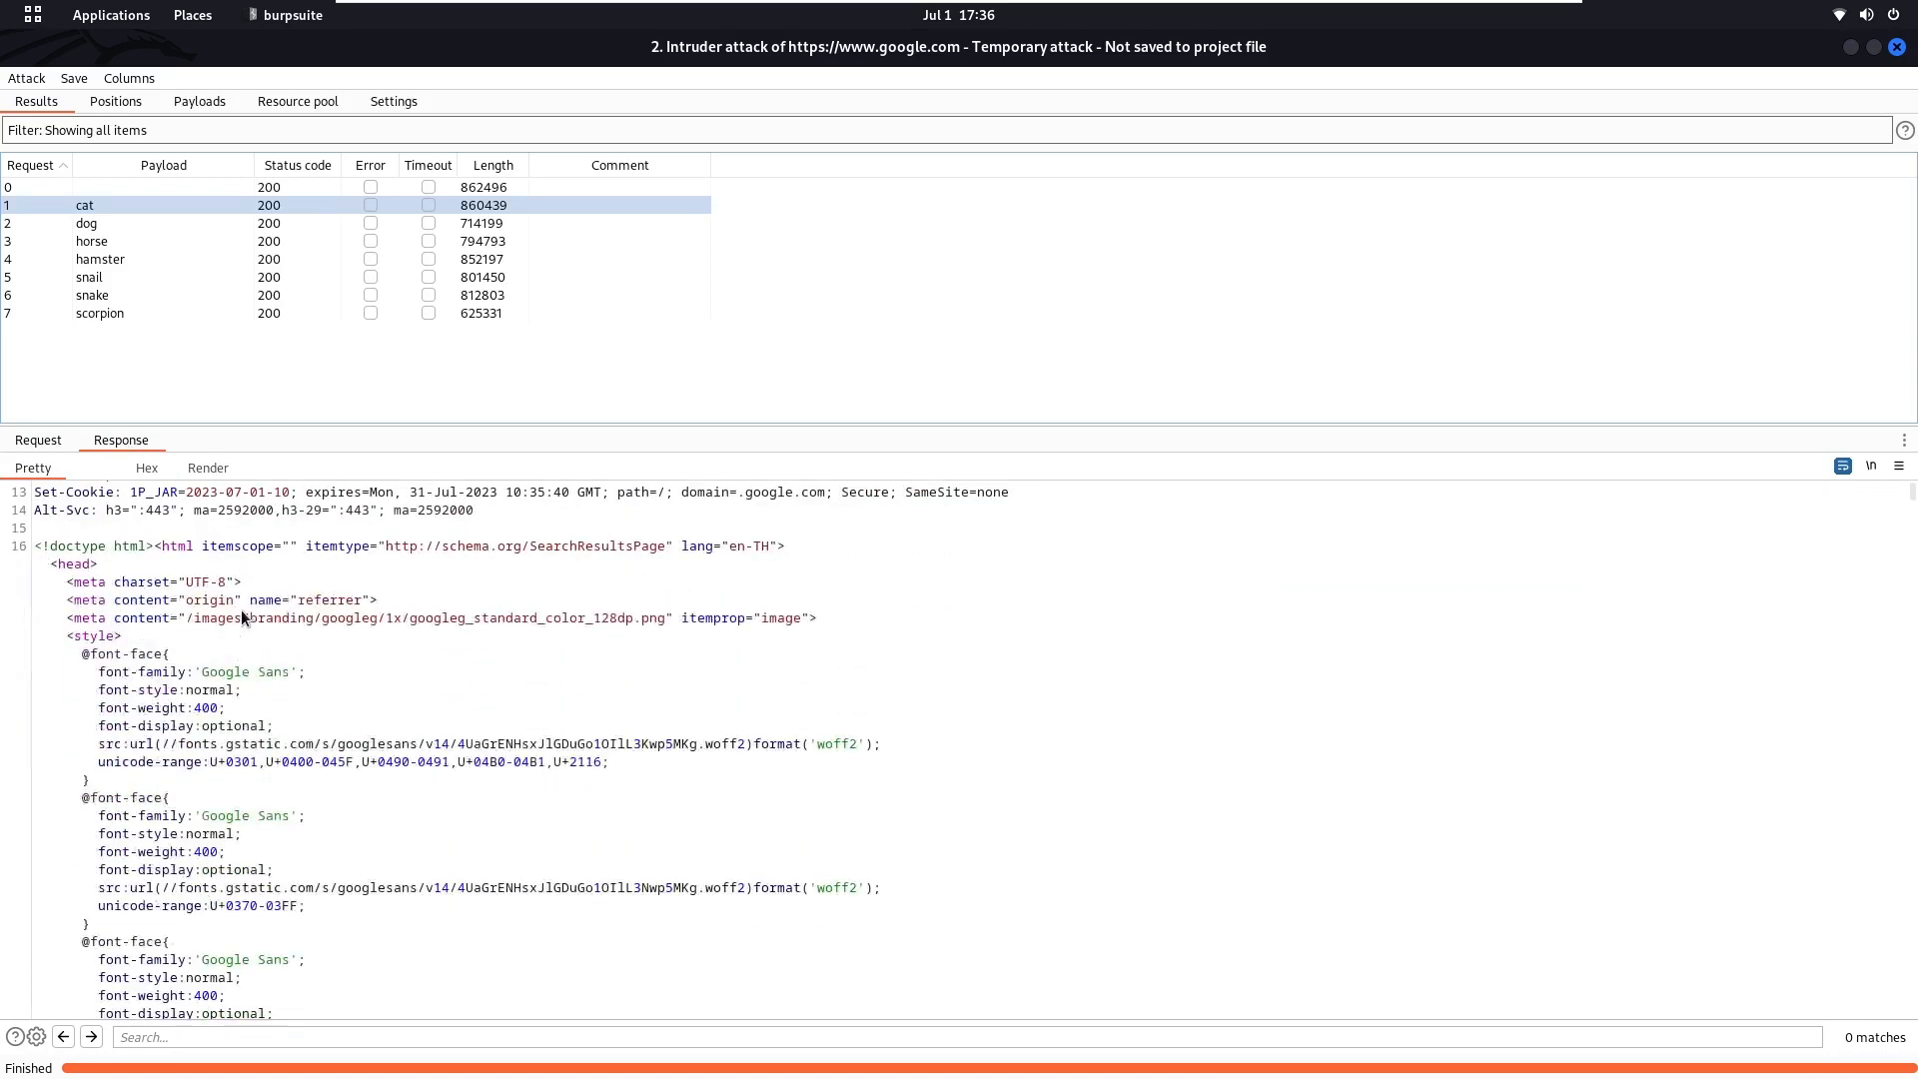
{"action": "scroll", "coordinate": [242, 618], "scroll_direction": "up", "scroll_amount": 6}
{"action": "scroll", "coordinate": [240, 619], "scroll_direction": "up", "scroll_amount": 4}
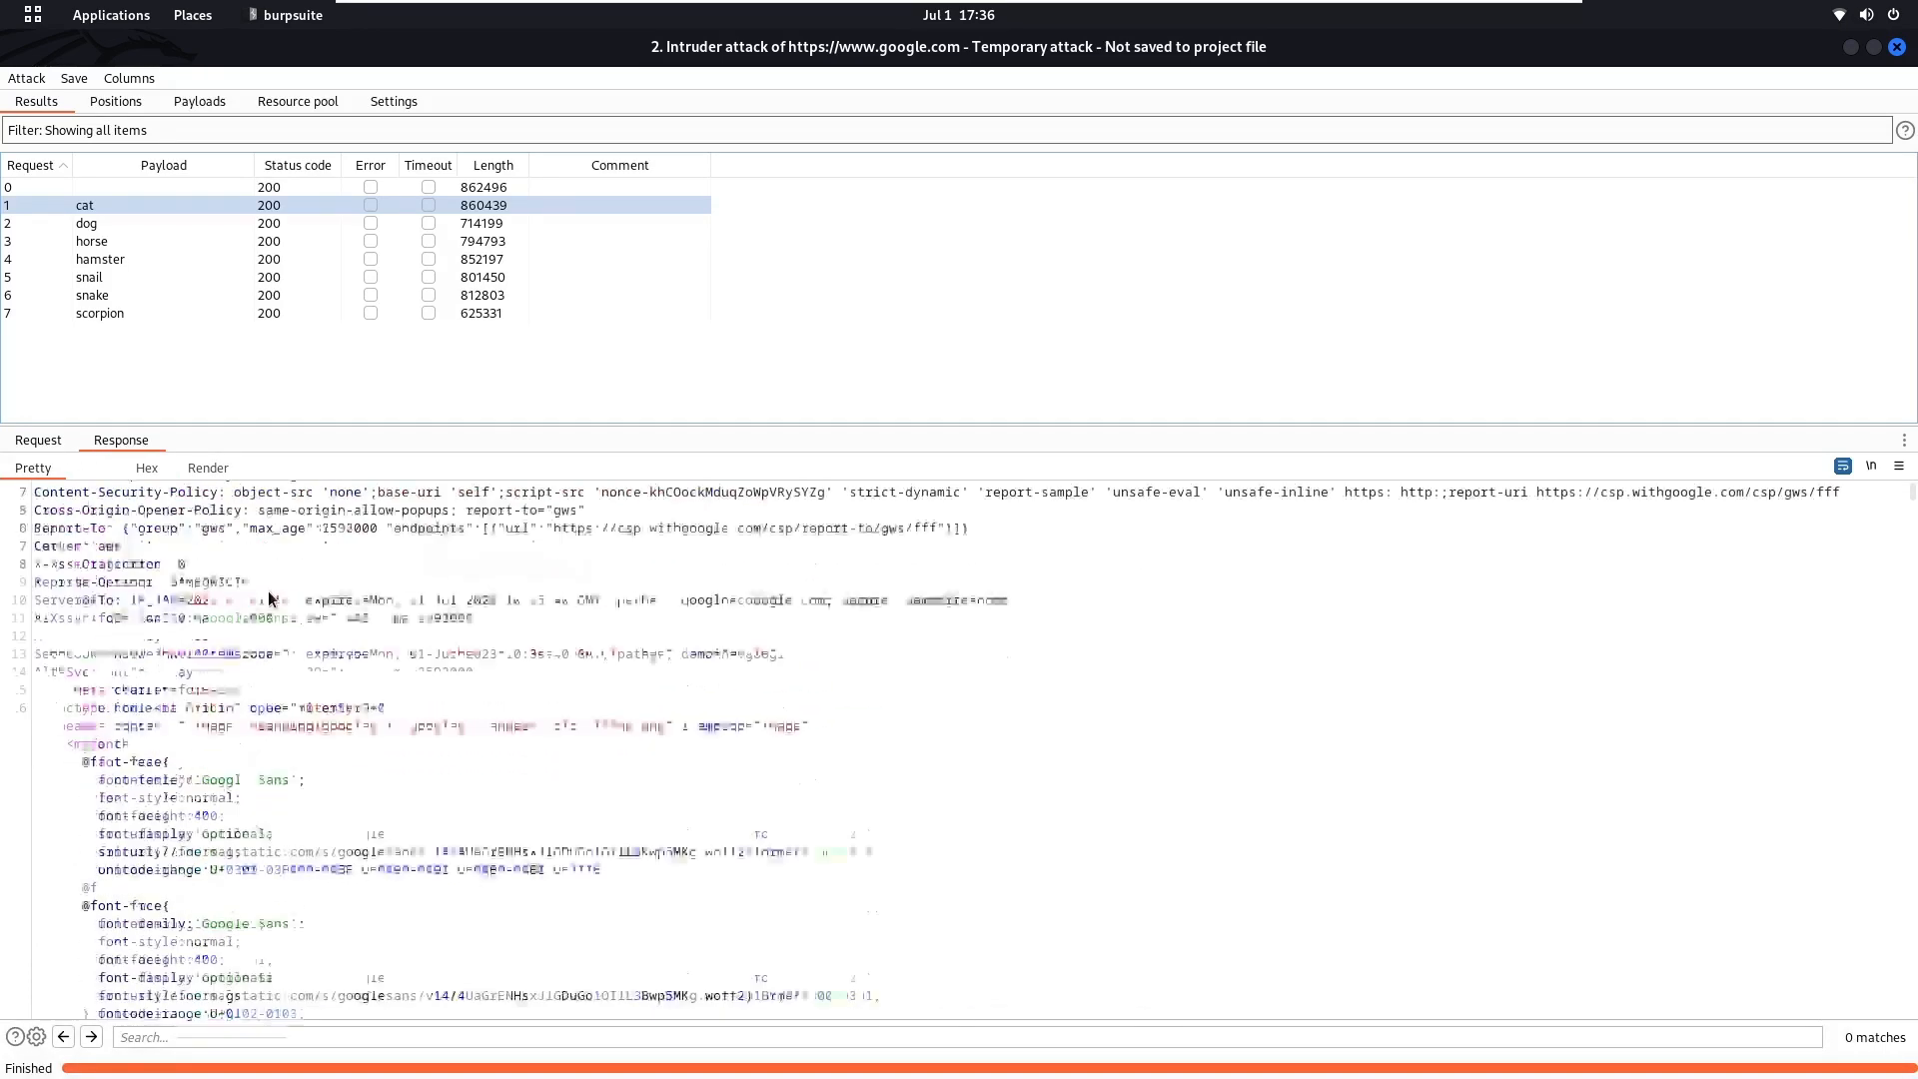
Select the hamster result and copy its Request in browser link
{"action": "left_click", "coordinate": [104, 261]}
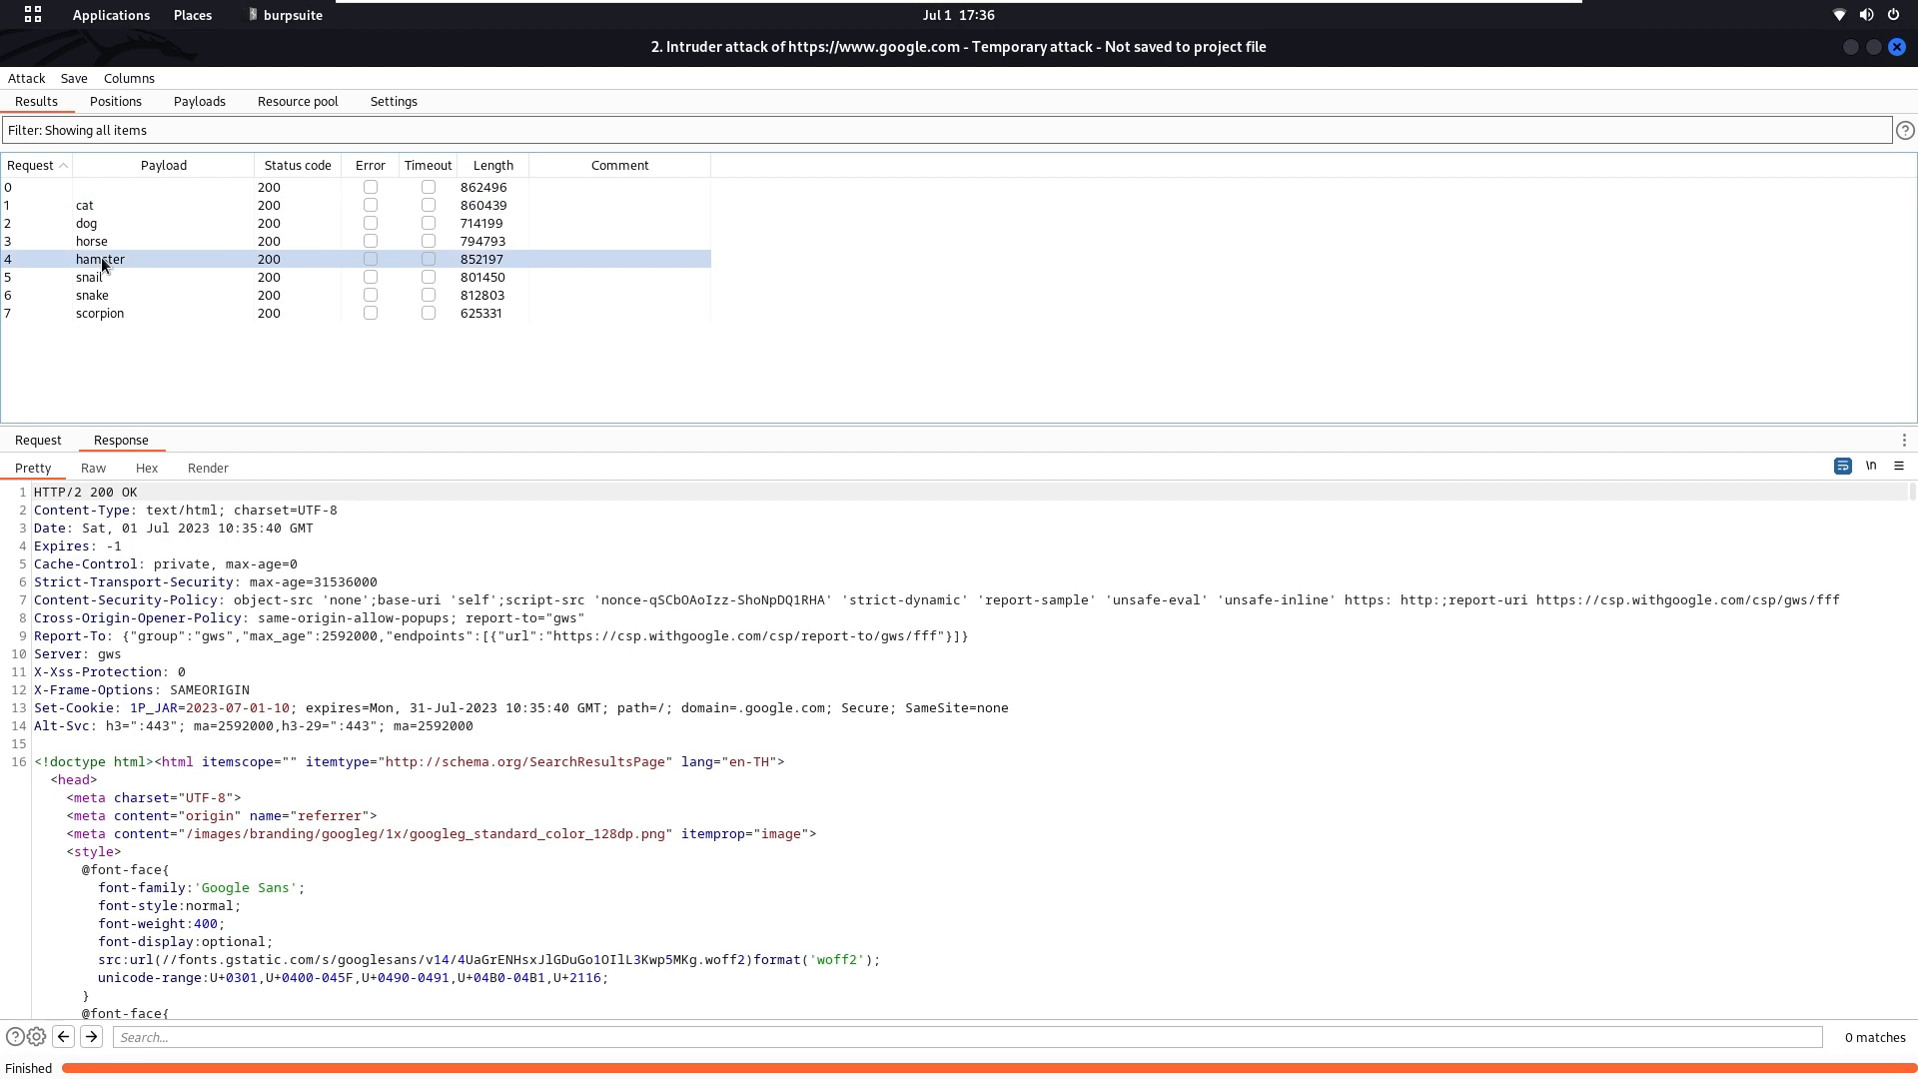
{"action": "right_click", "coordinate": [279, 645]}
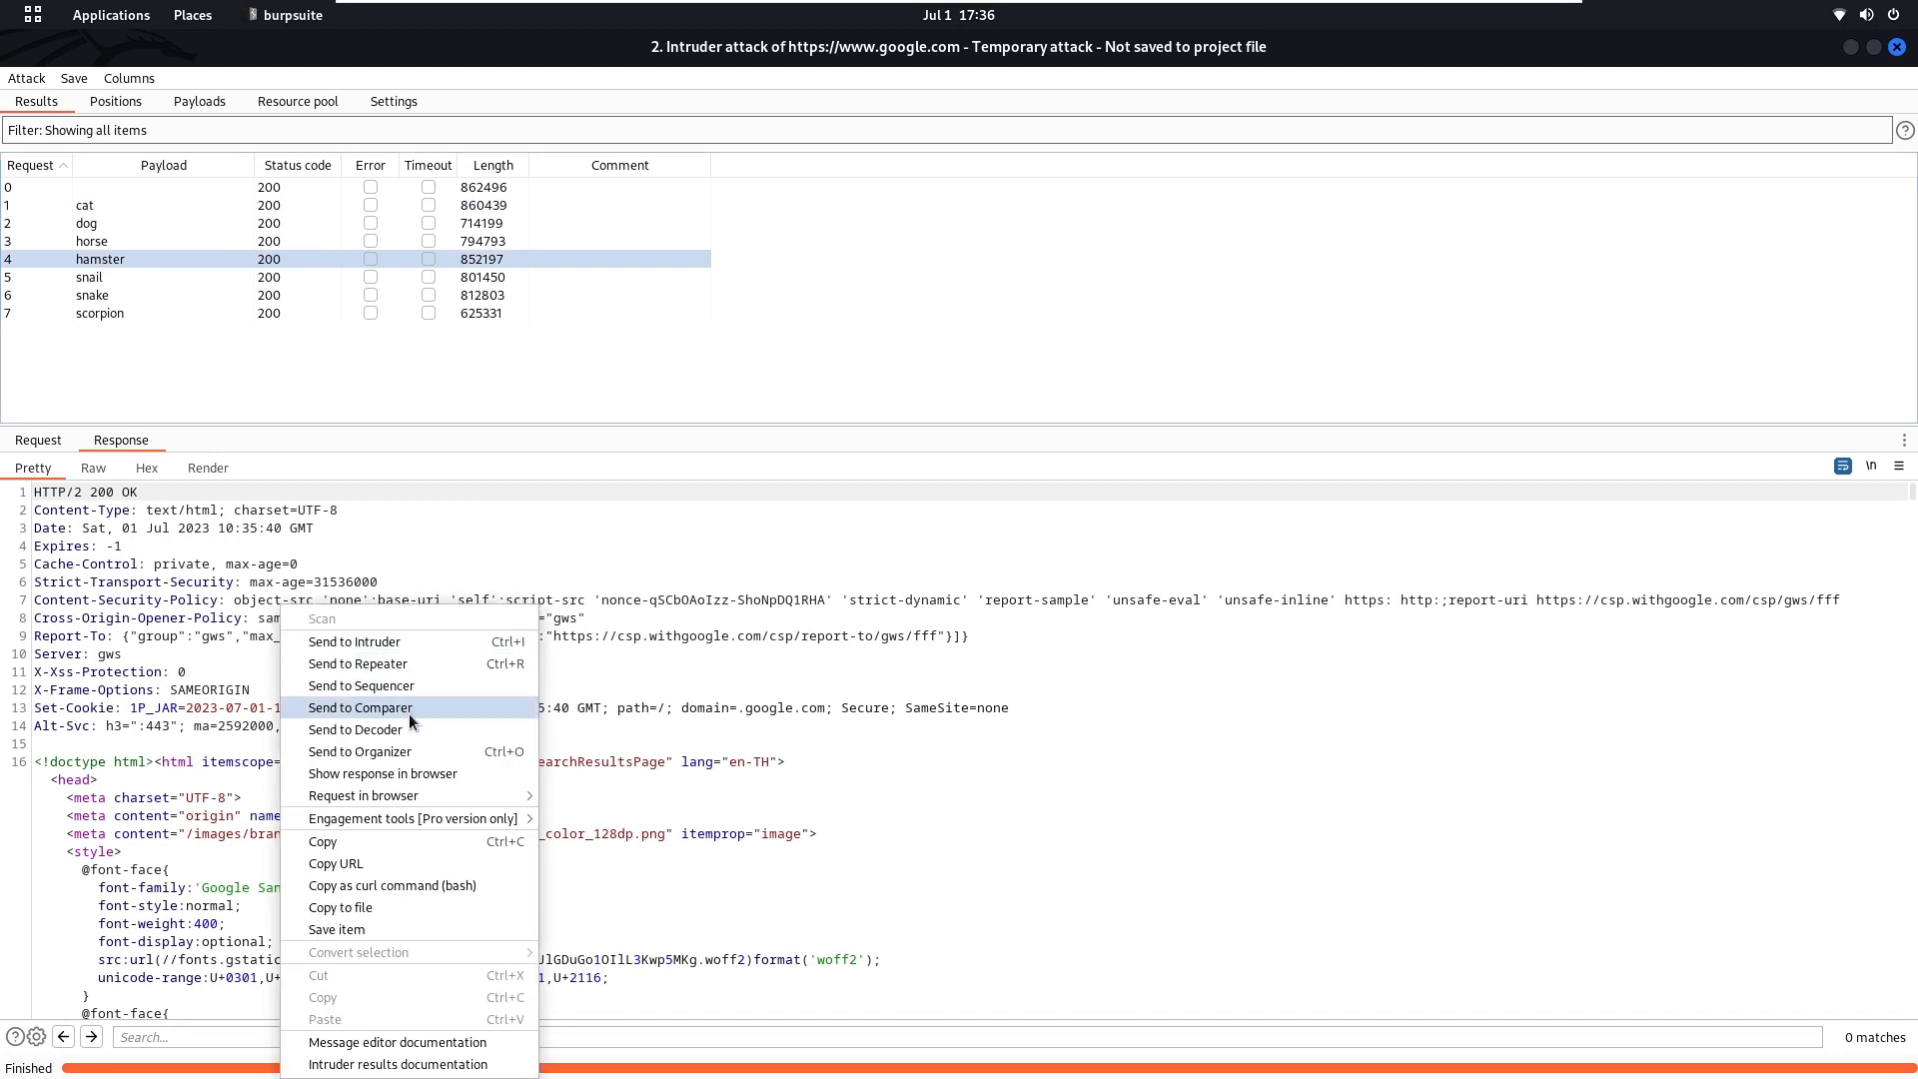
{"action": "mouse_move", "coordinate": [406, 790]}
{"action": "left_click", "coordinate": [600, 797]}
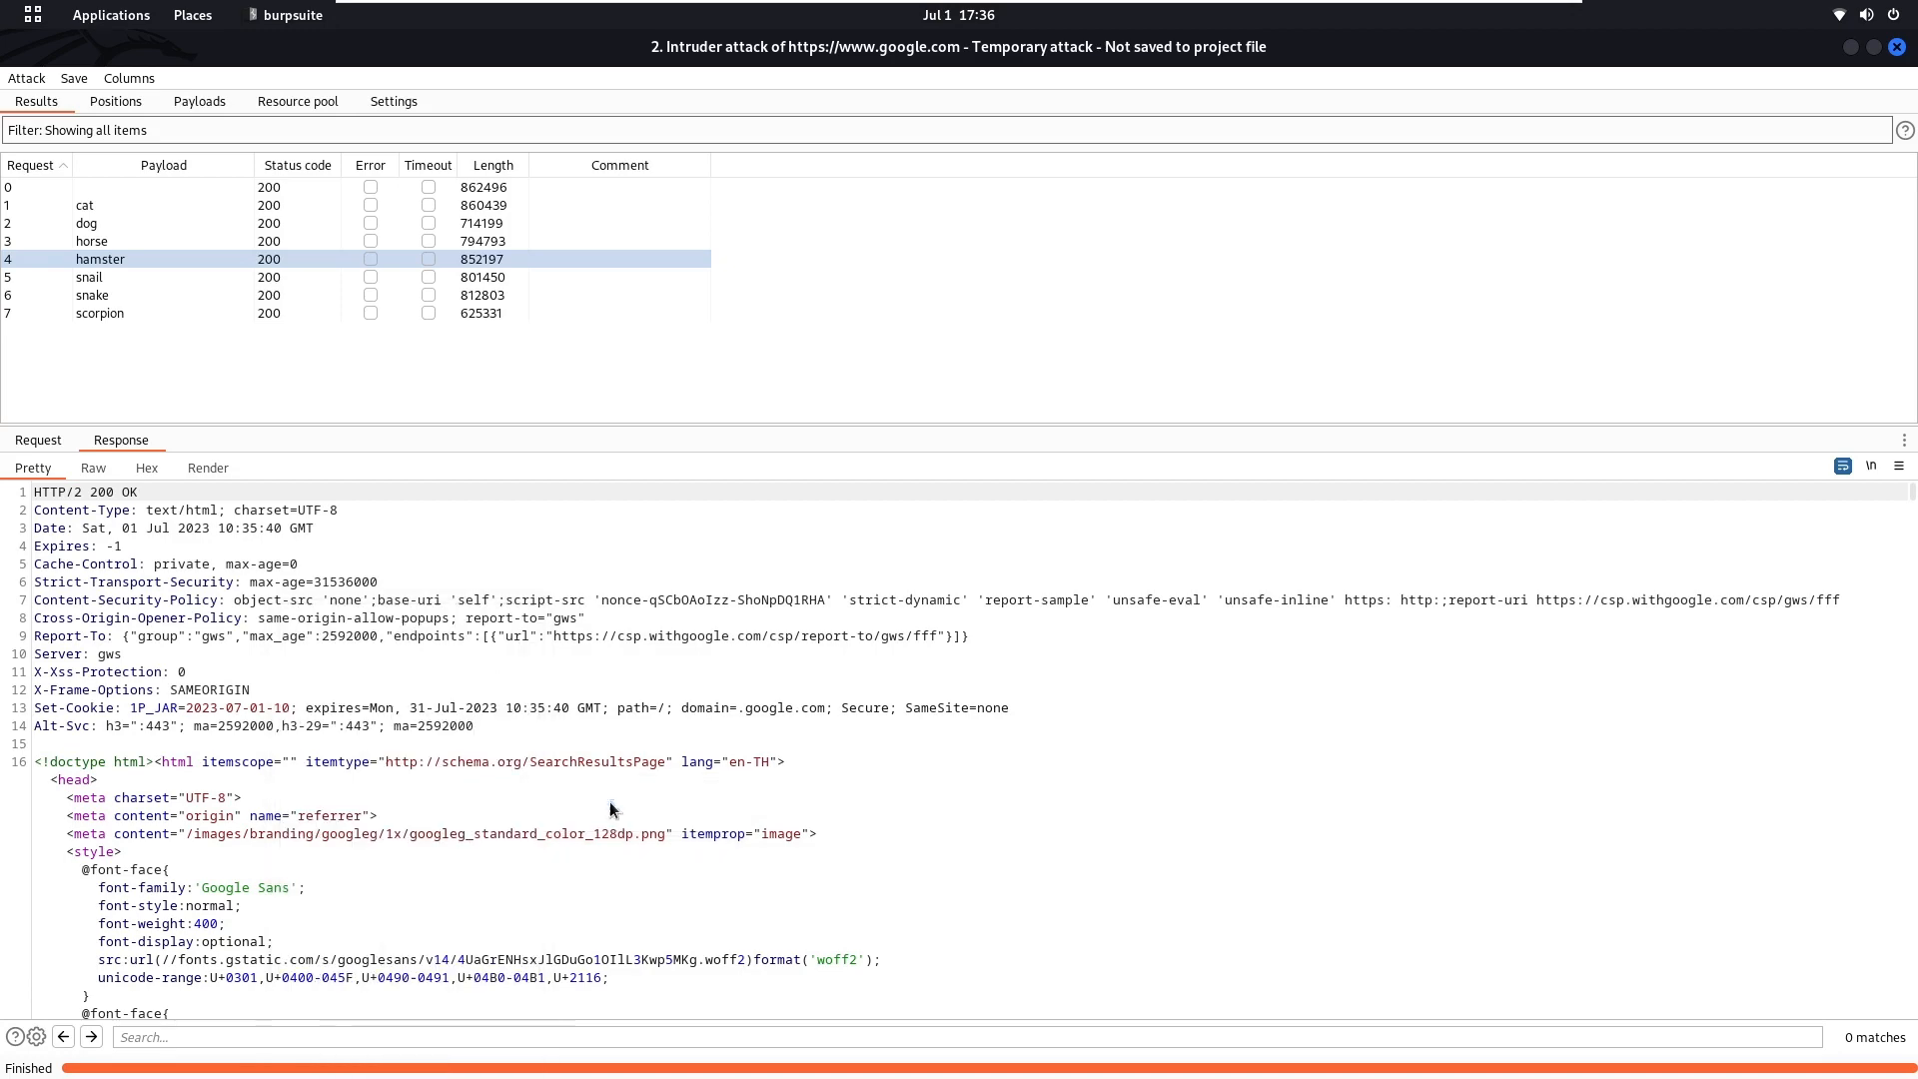
{"action": "left_click", "coordinate": [1198, 607]}
Move the attack window aside, switch to Firefox, load the copied burpsuite link in a new tab and close the cat search tab
{"action": "left_click_drag", "start_coordinate": [1189, 44], "coordinate": [892, 396]}
{"action": "key", "text": "super"}
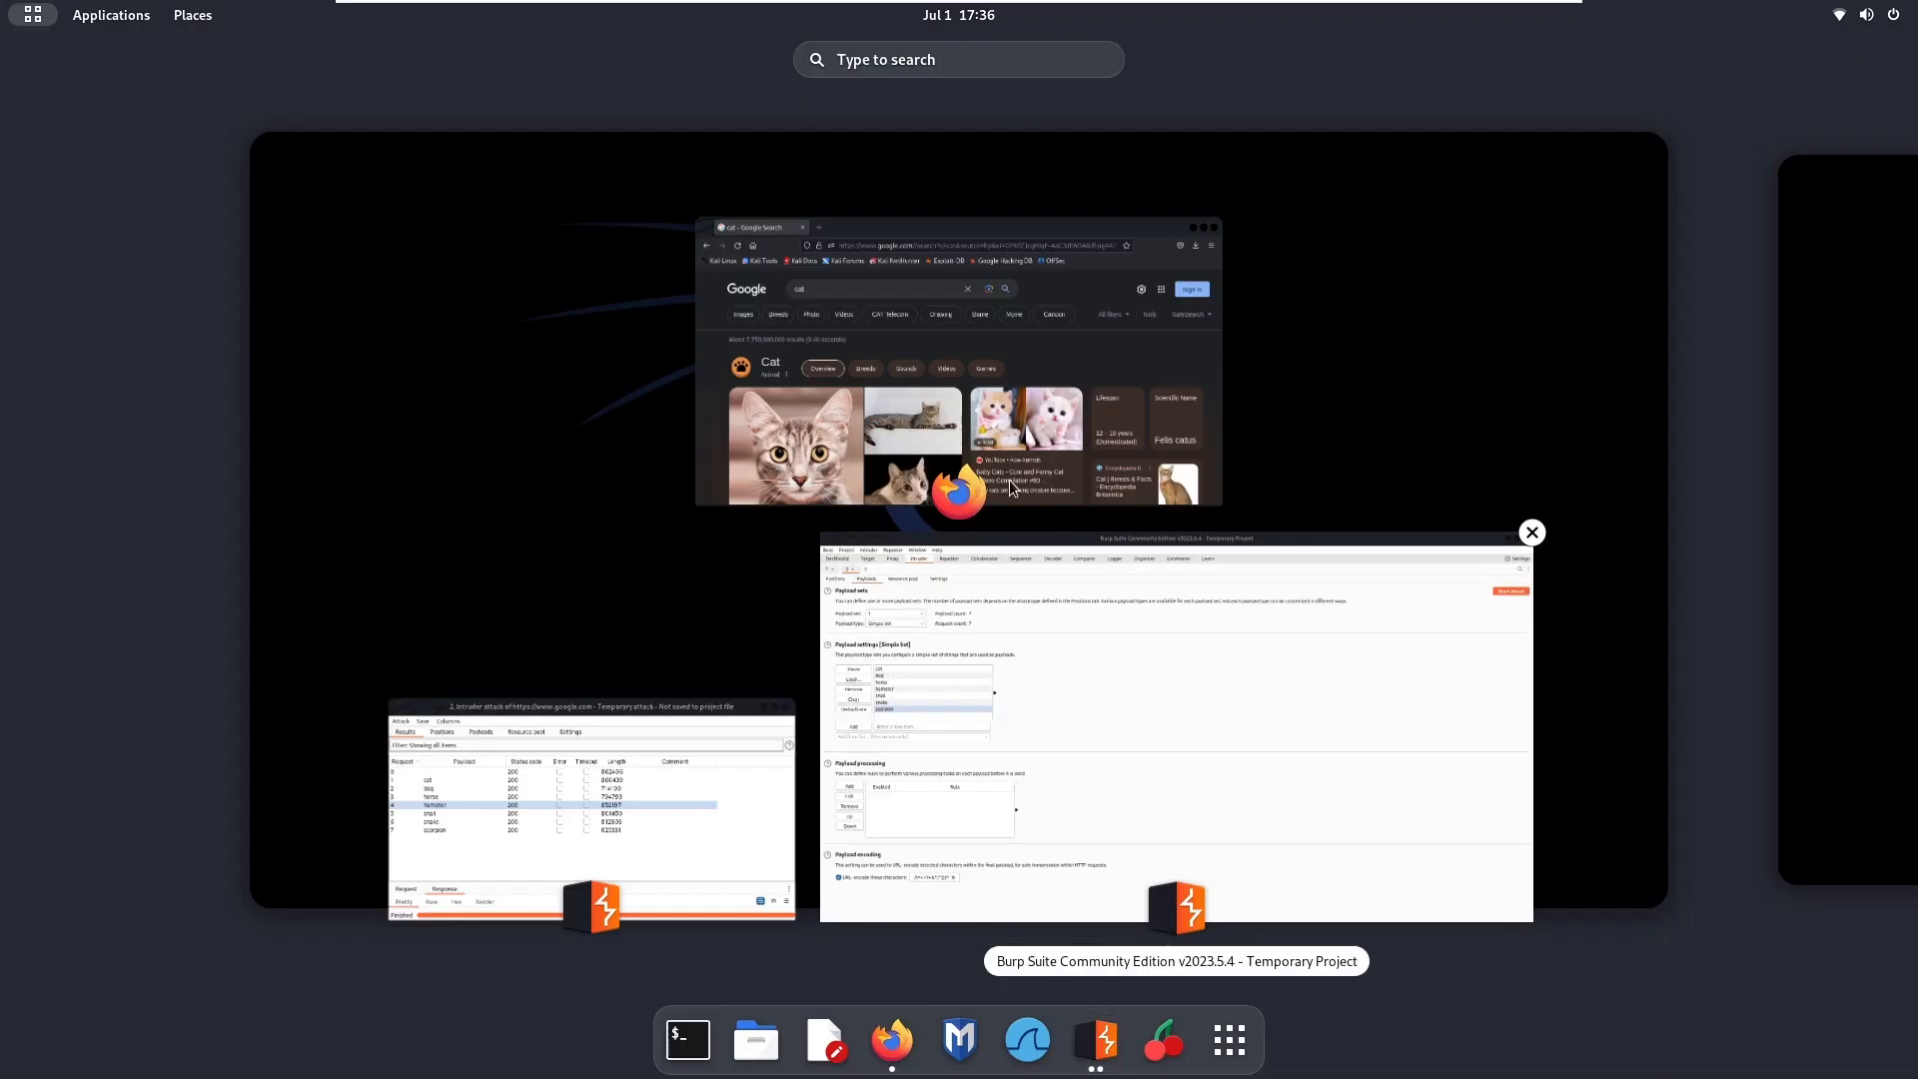
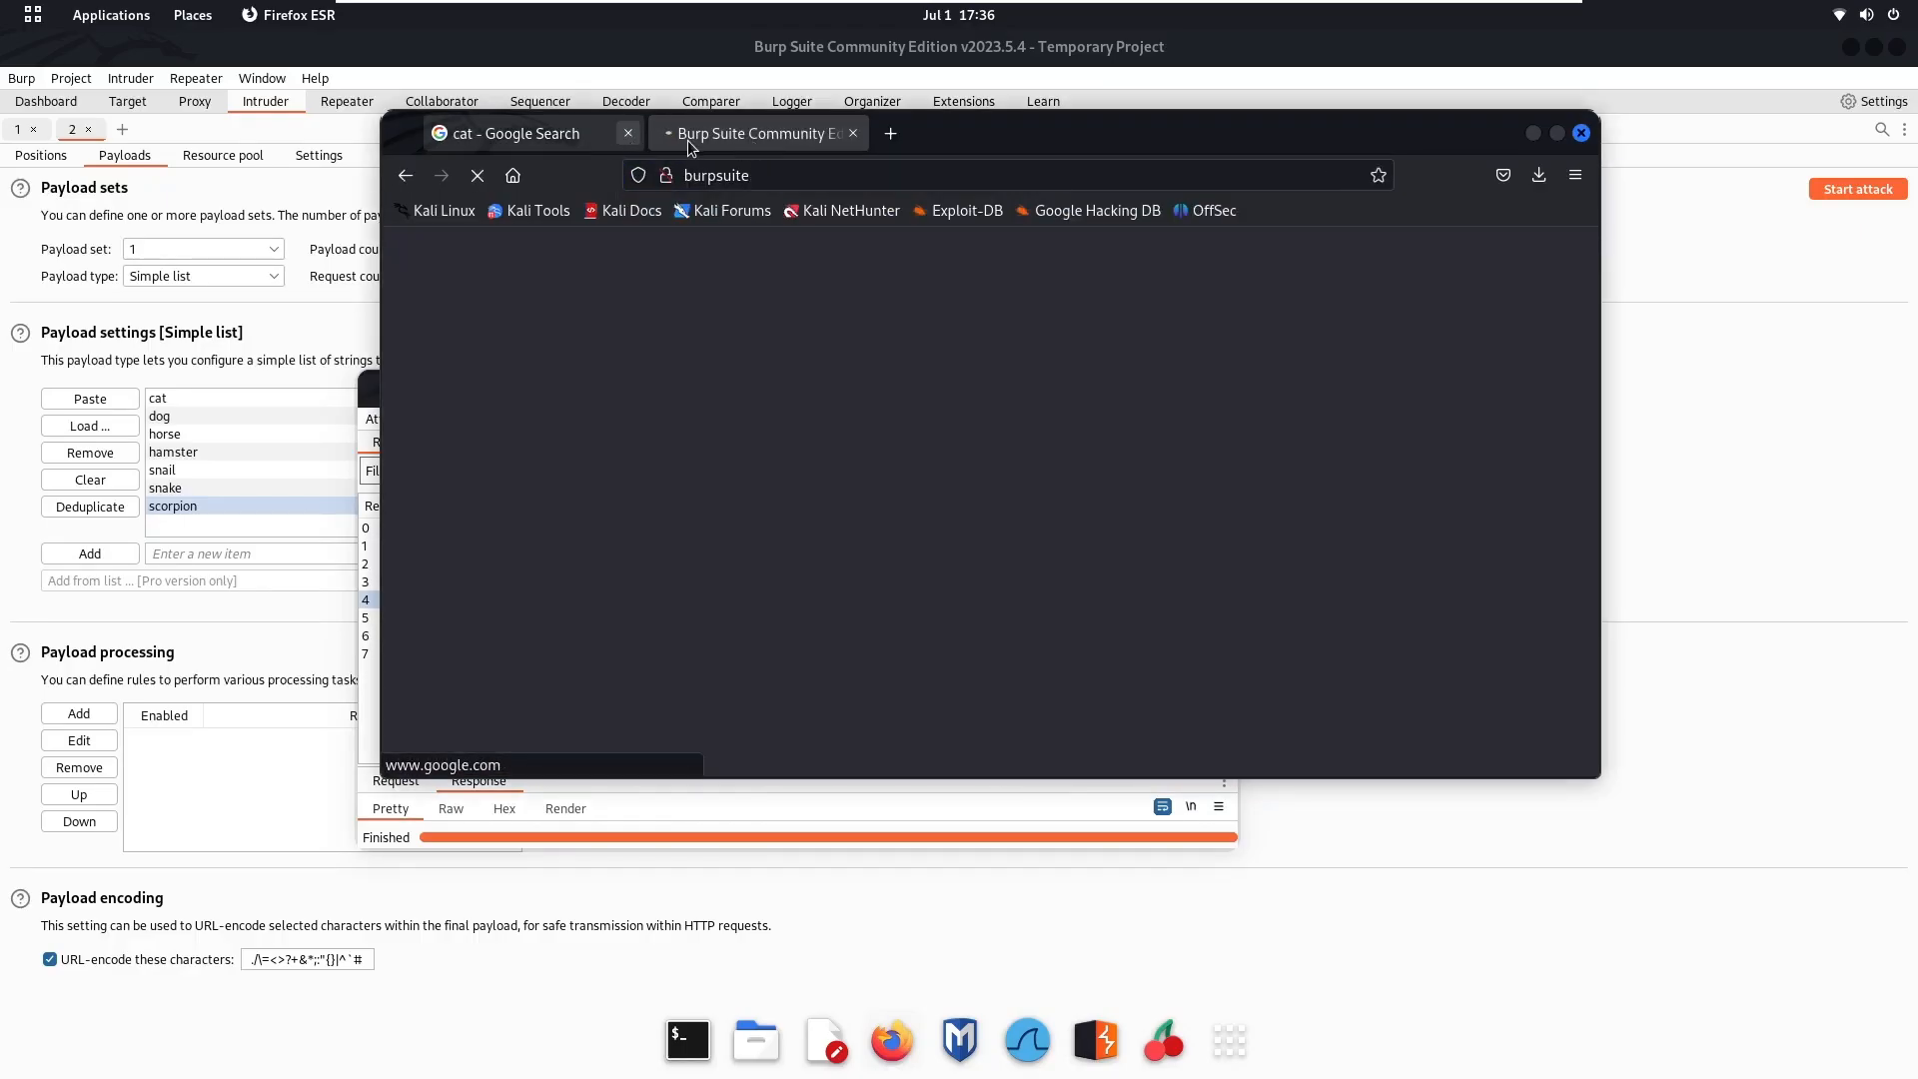
{"action": "left_click", "coordinate": [628, 134]}
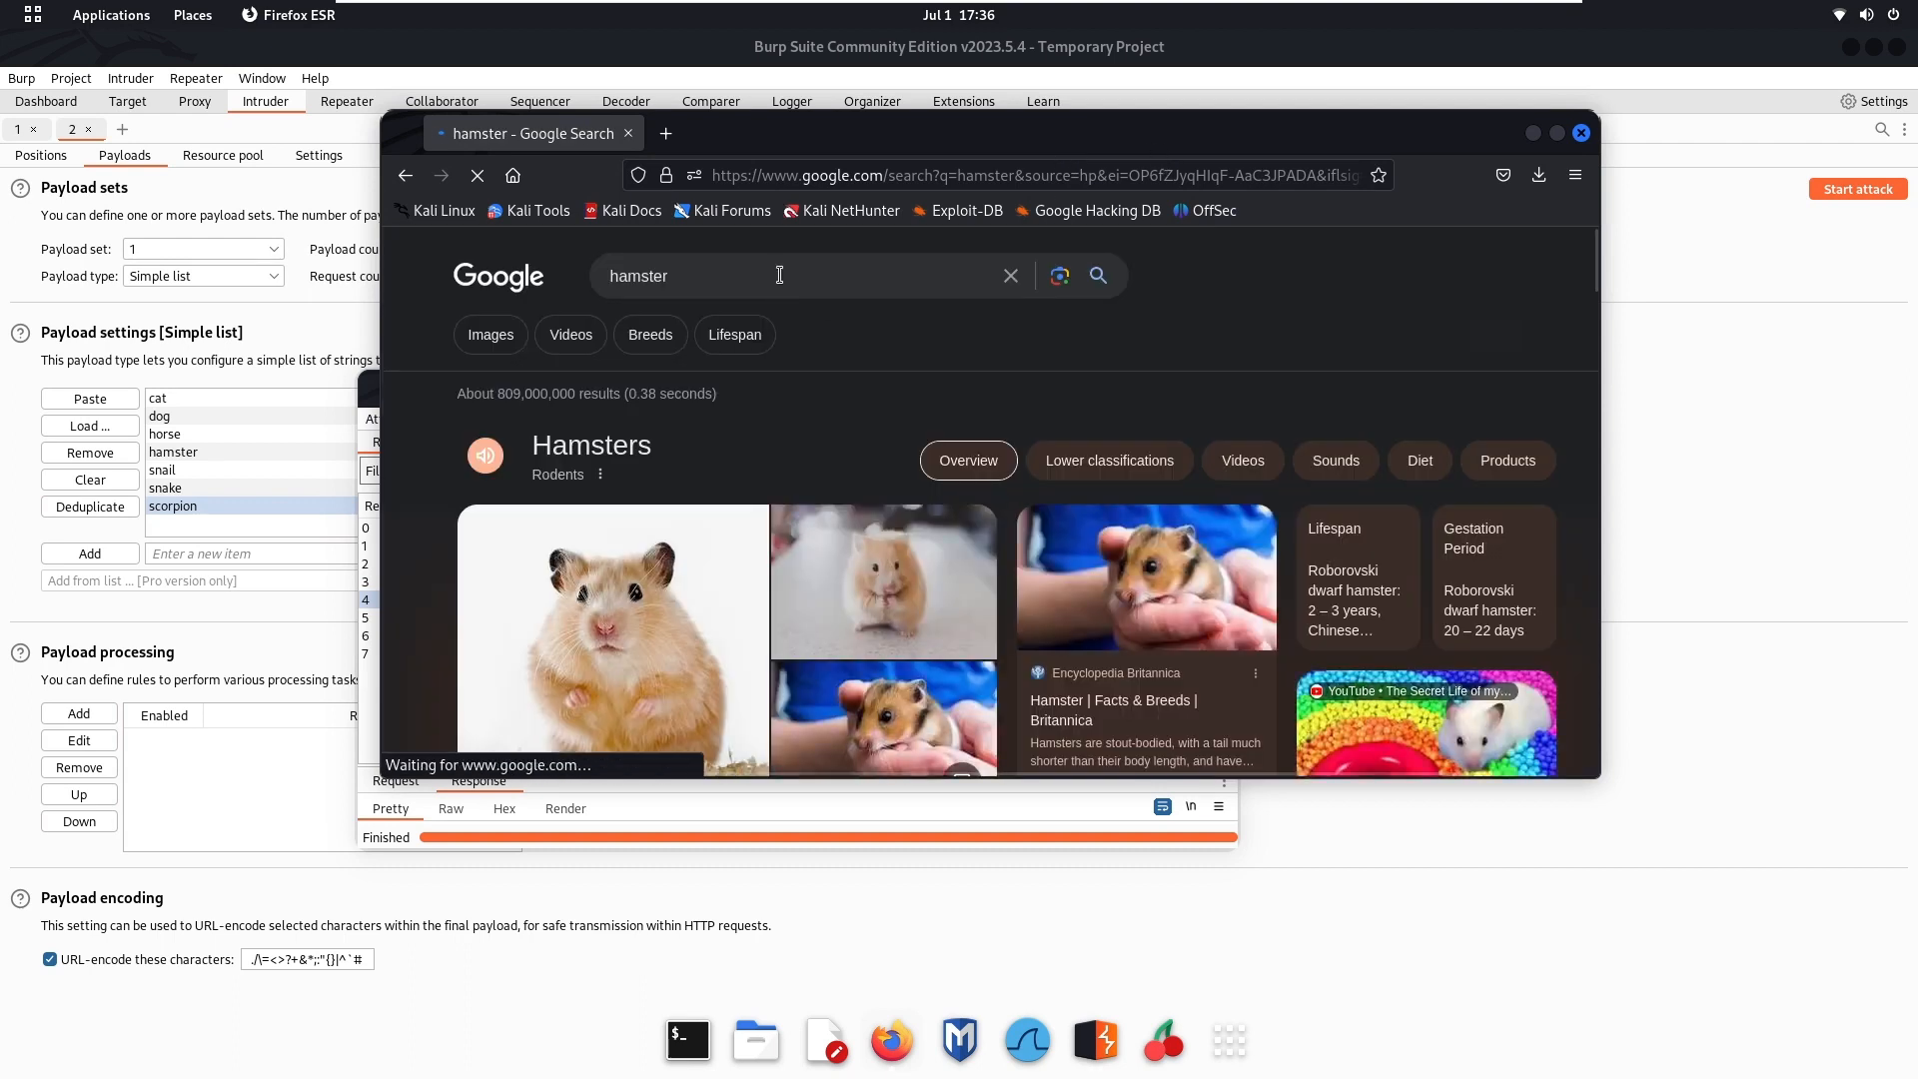
{"action": "left_click", "coordinate": [613, 274]}
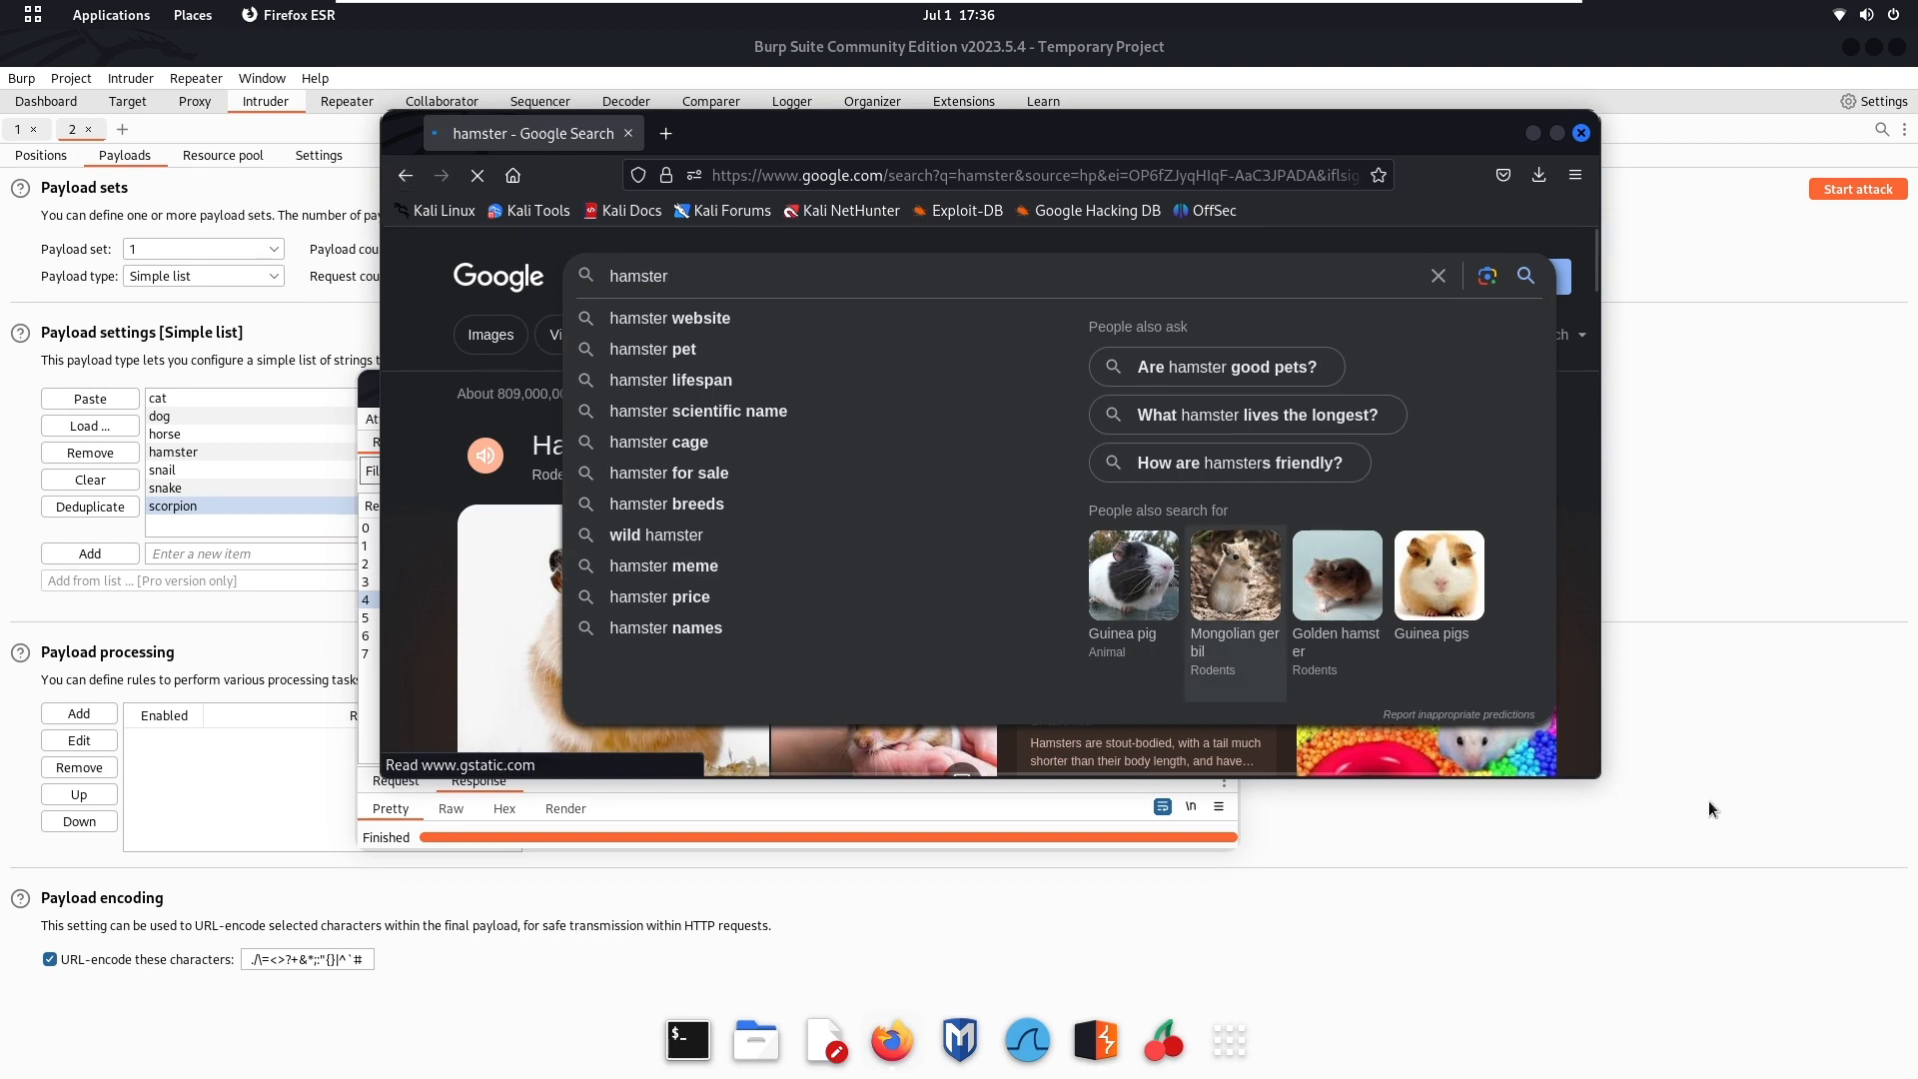
Switch back to the Burp Suite attack window, maximize it, review the hamster request and close the attack
{"action": "left_click", "coordinate": [980, 812]}
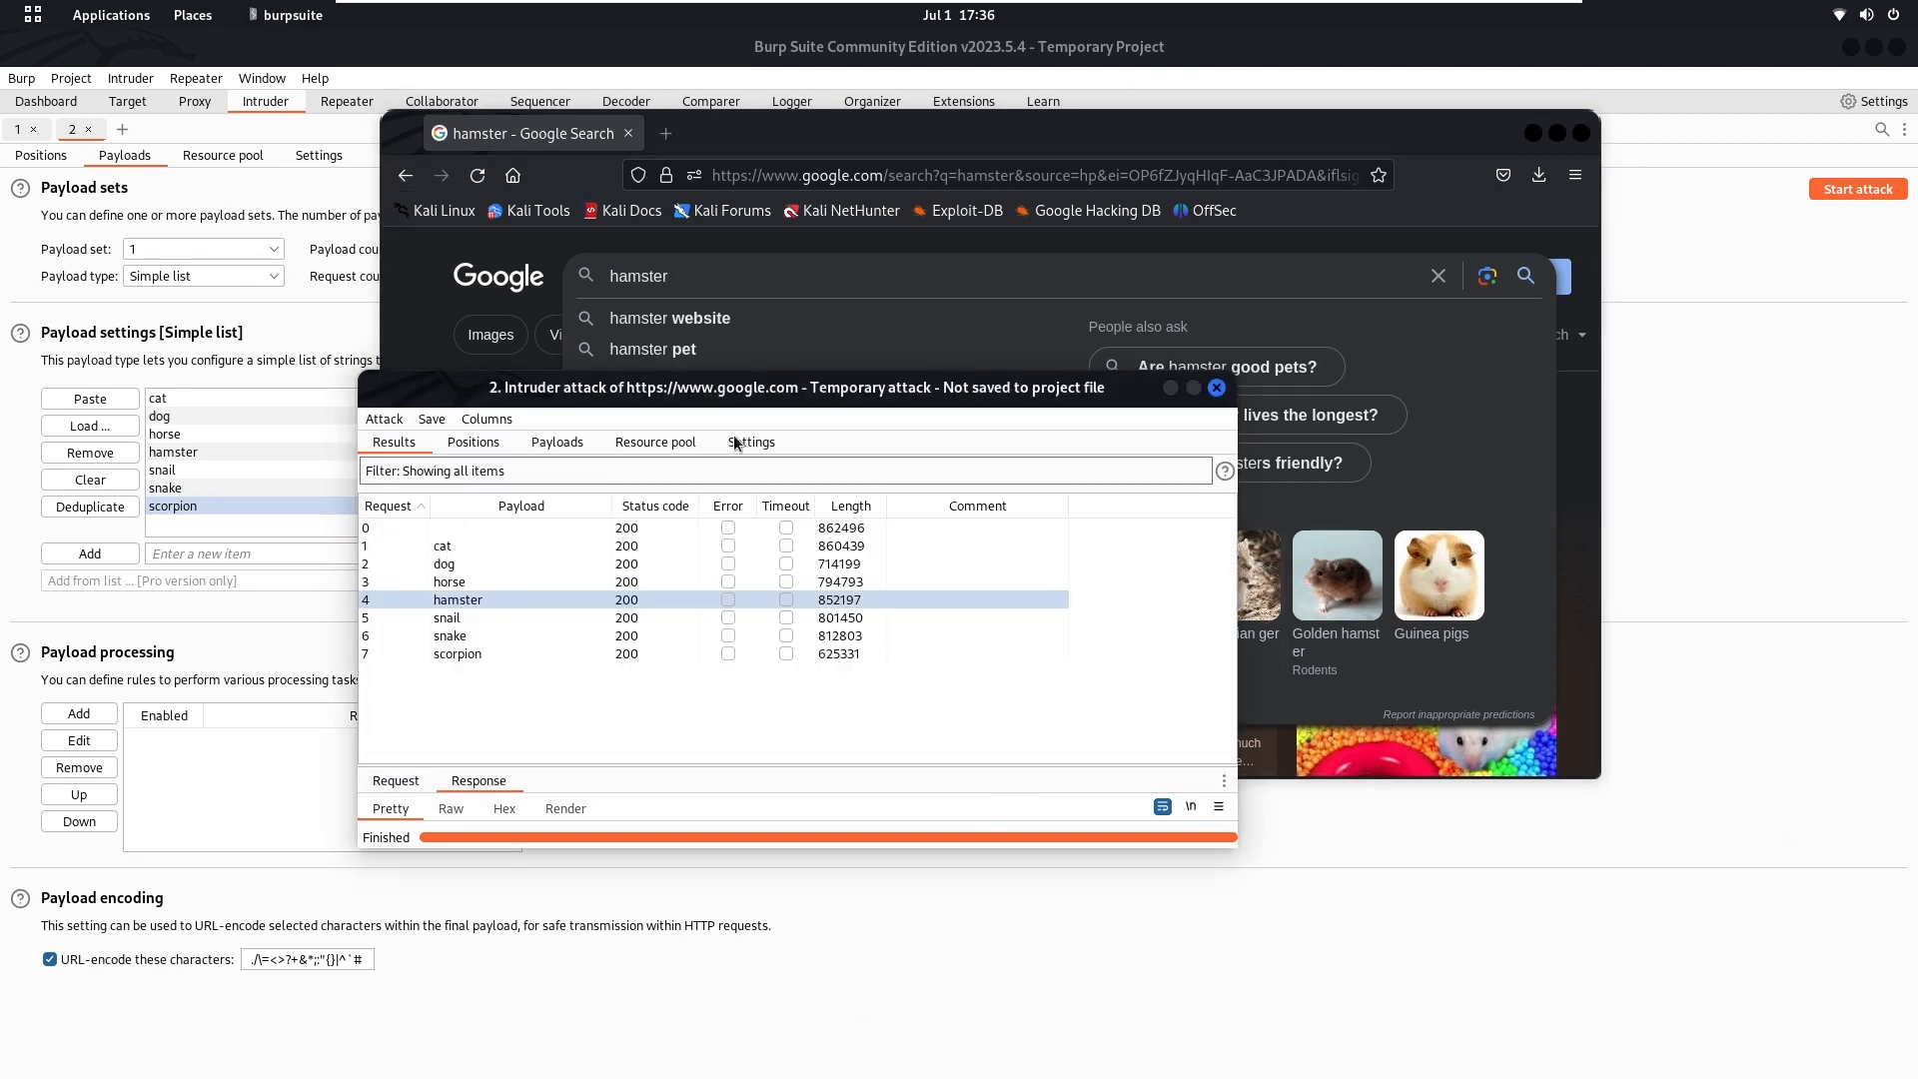
{"action": "double_click", "coordinate": [783, 392]}
{"action": "left_click", "coordinate": [60, 439]}
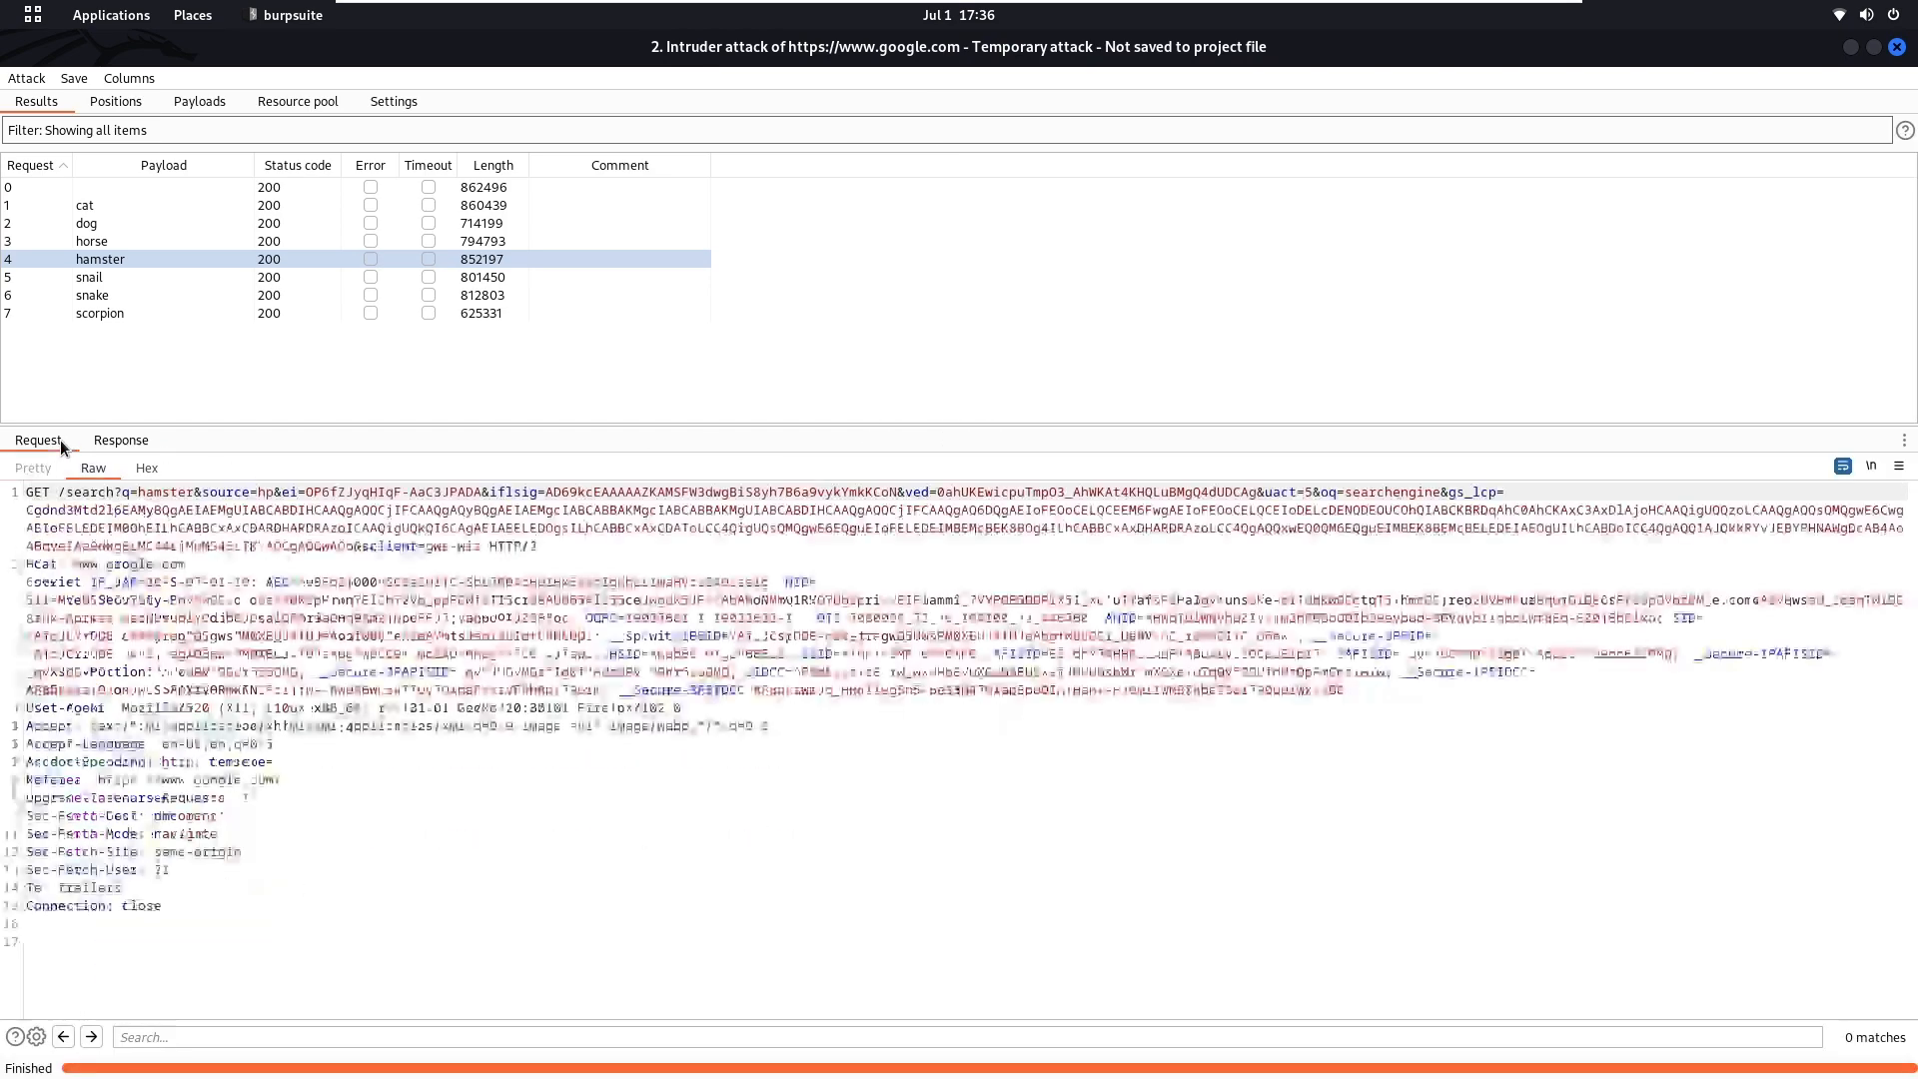
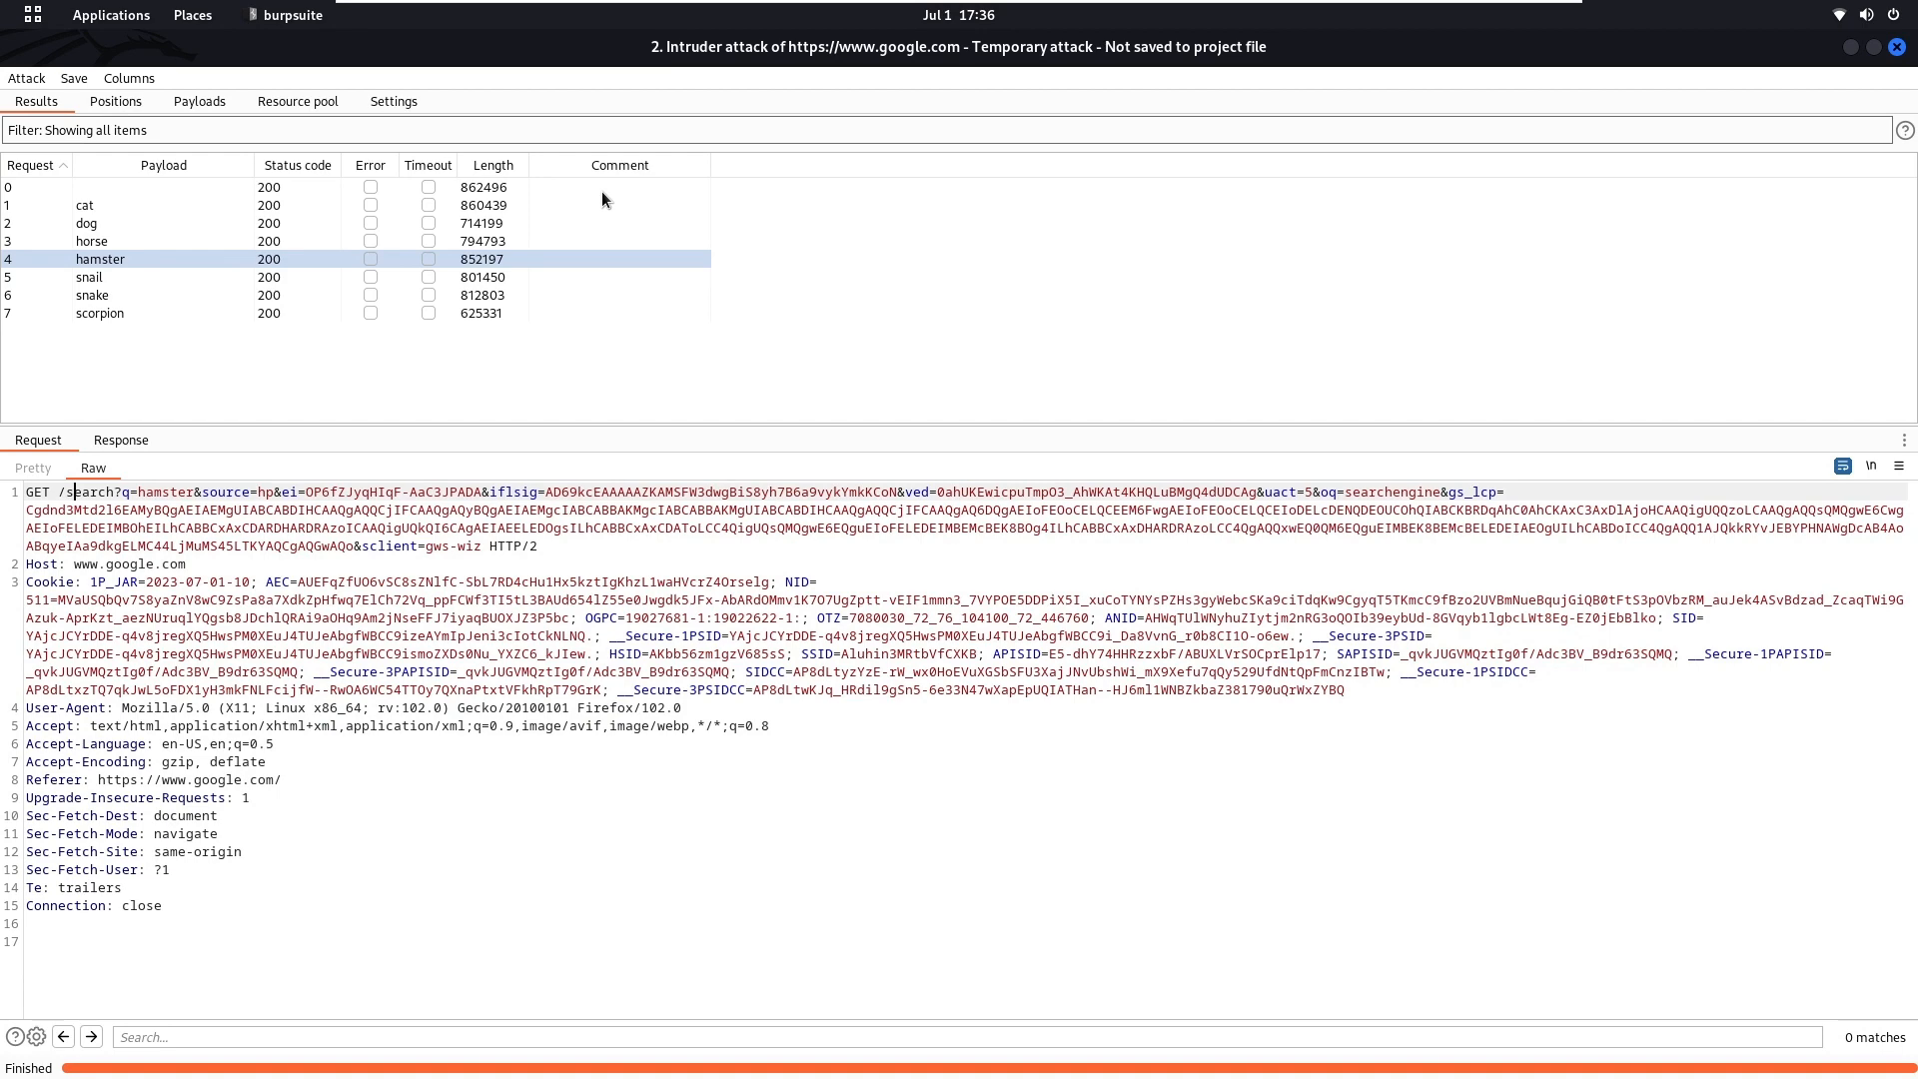
{"action": "left_click", "coordinate": [1897, 47]}
{"action": "left_click", "coordinate": [1022, 701]}
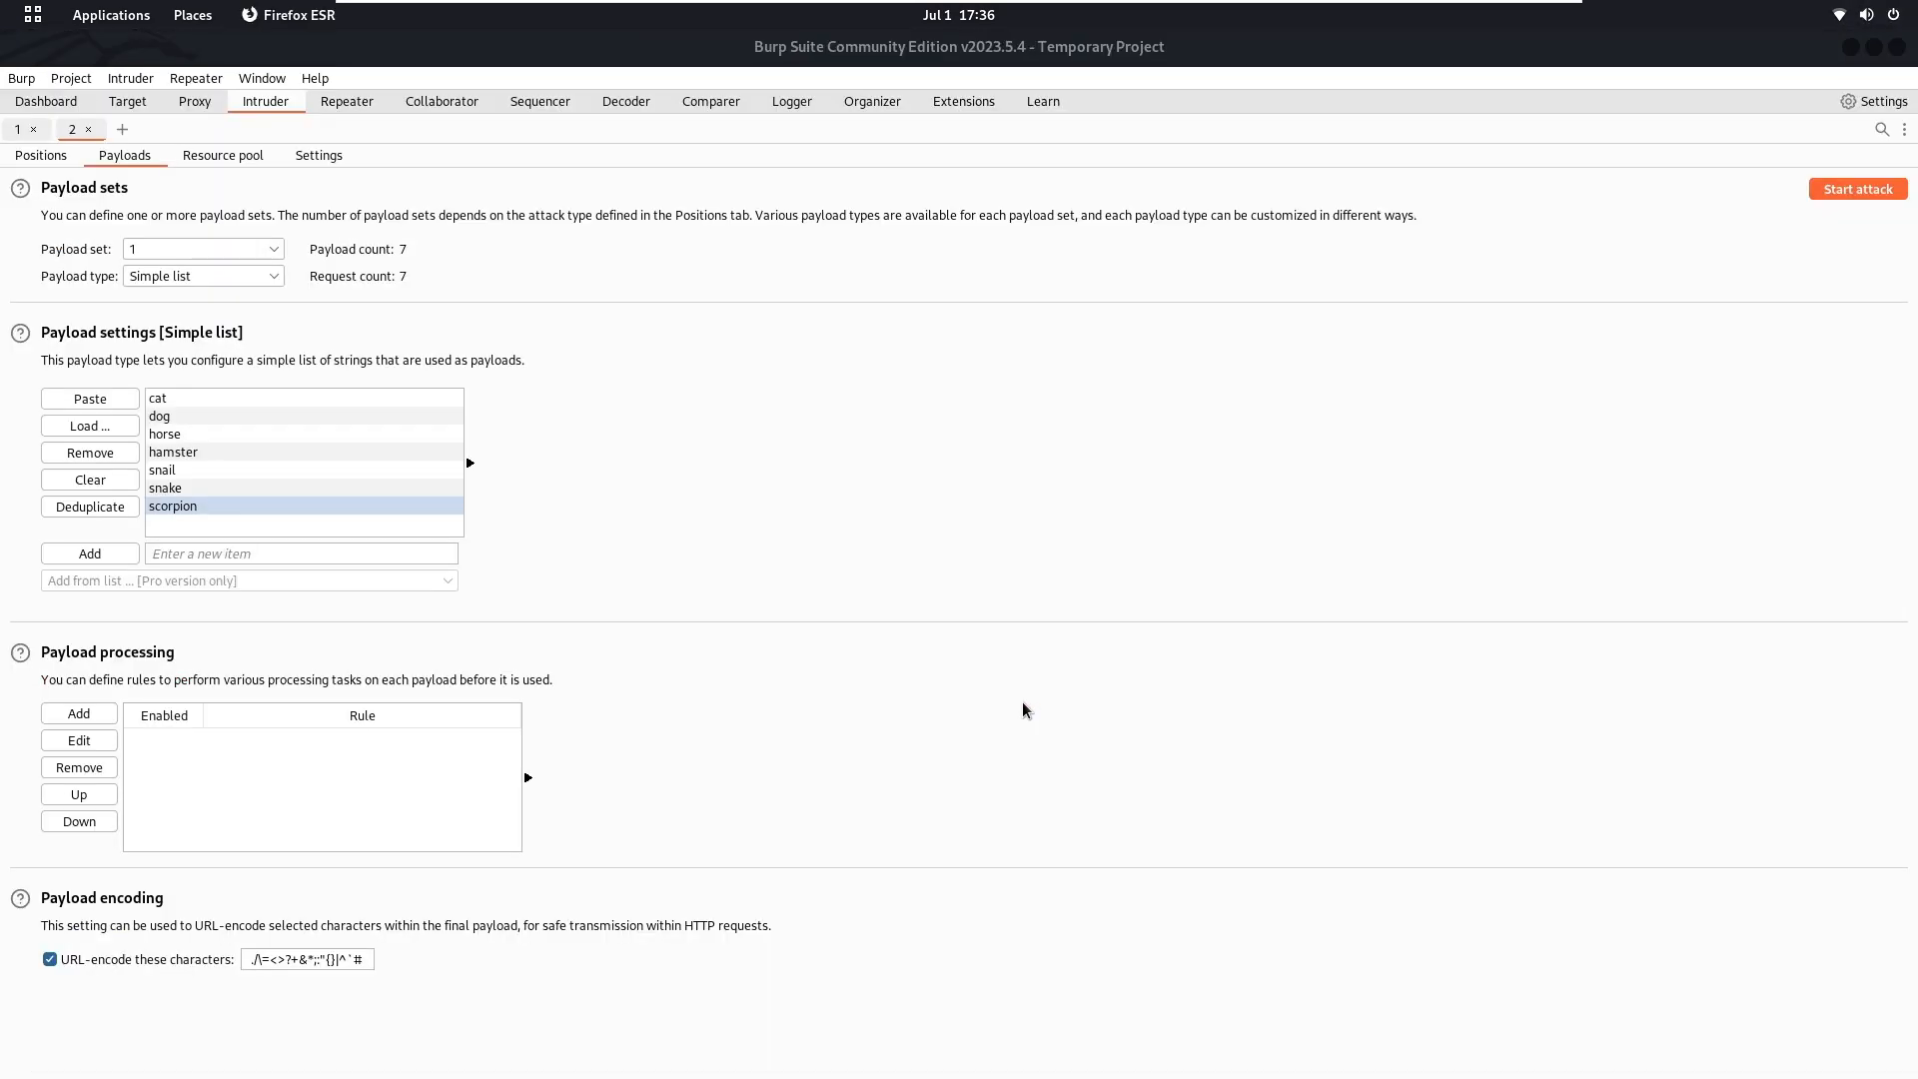
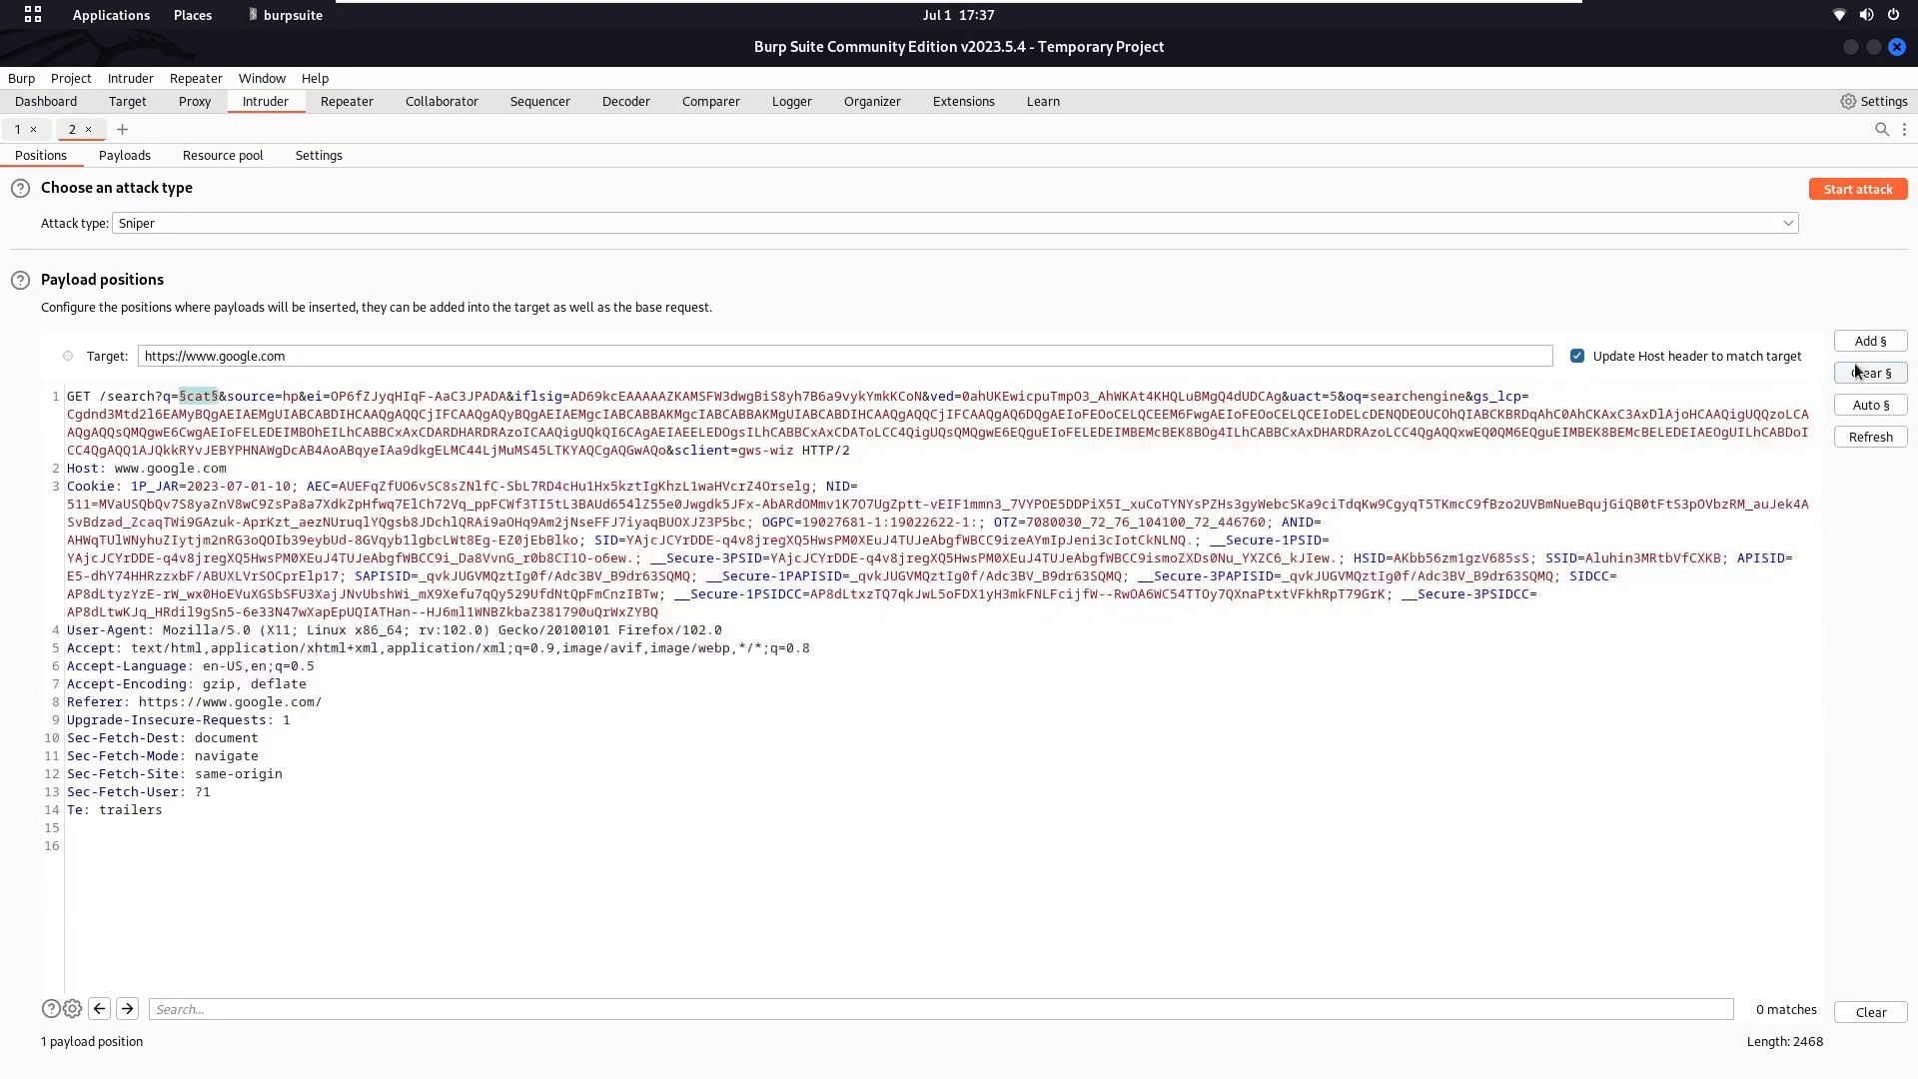
Clear the existing payload marker, then mark the q value cat and the leading 0 of the ved value as payload positions
{"action": "left_click", "coordinate": [1857, 371]}
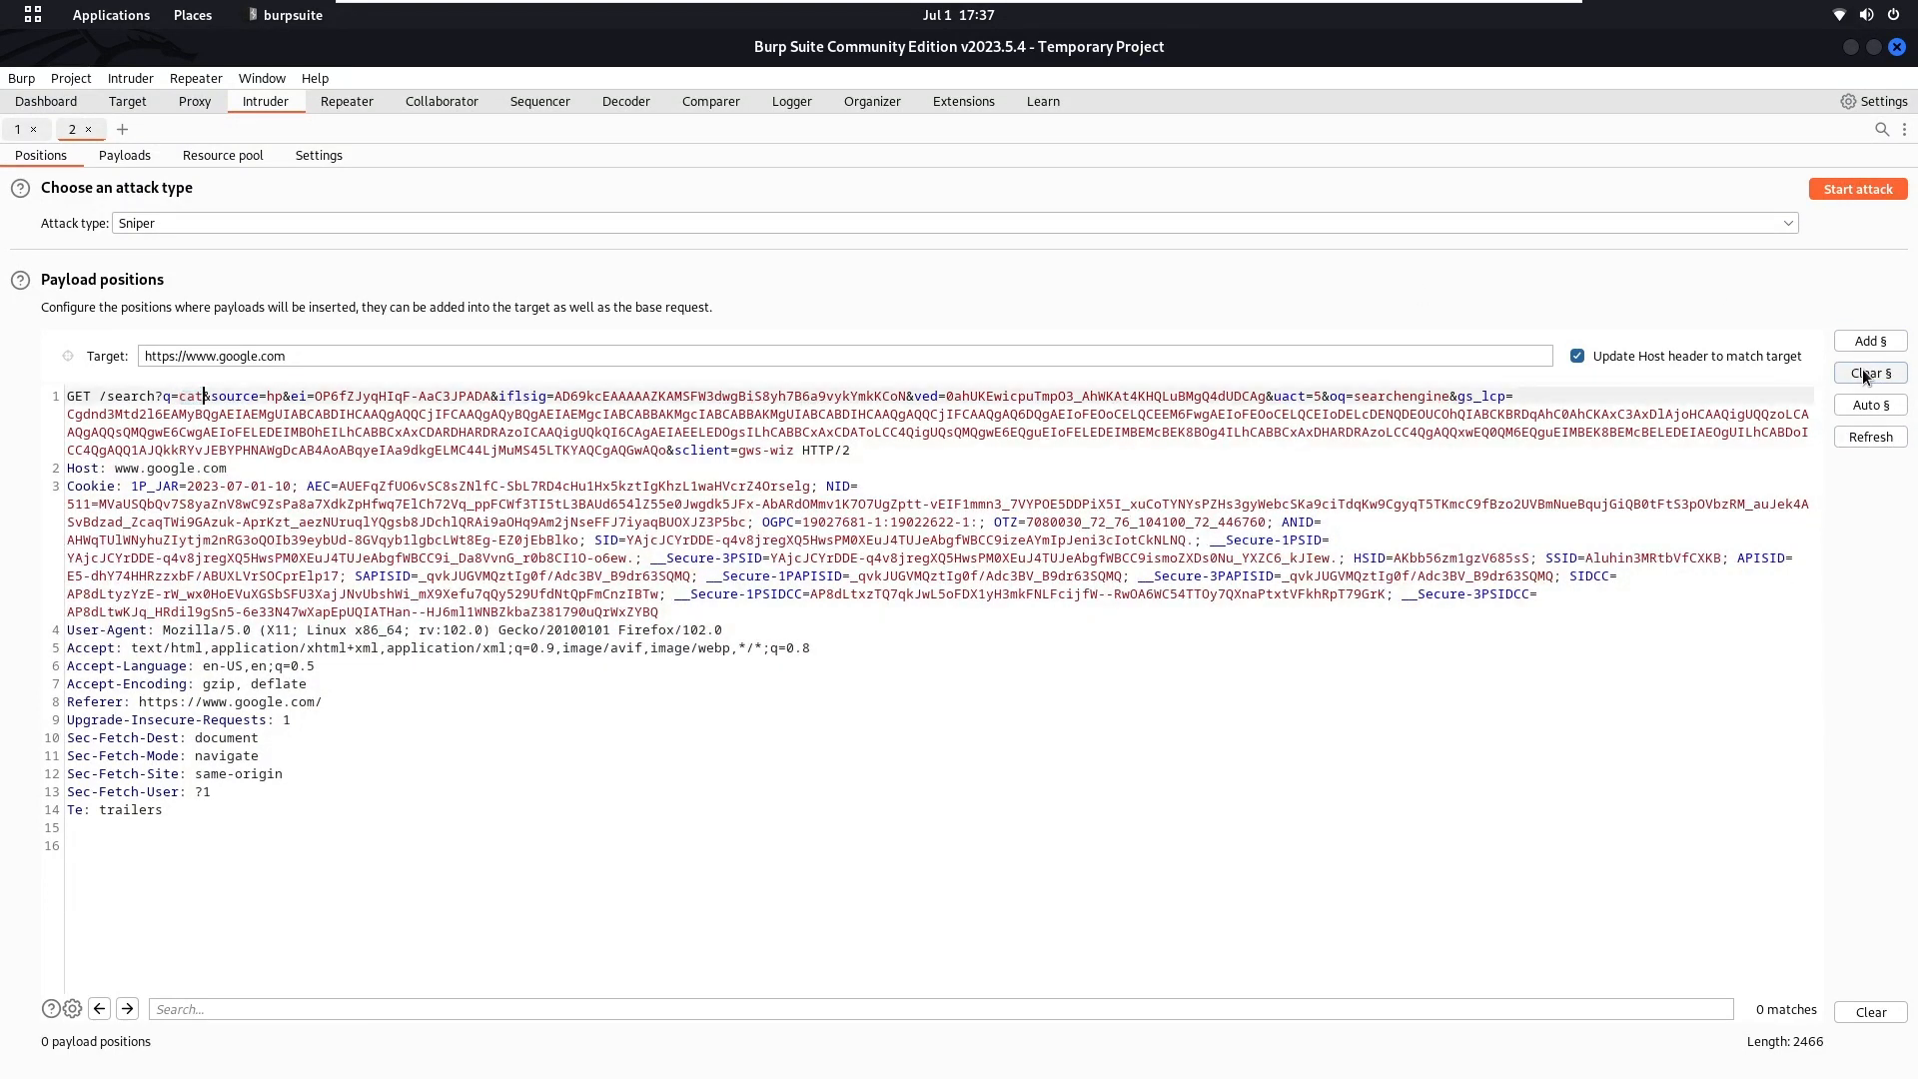
{"action": "left_click_drag", "start_coordinate": [207, 400], "coordinate": [181, 399]}
{"action": "left_click", "coordinate": [194, 399]}
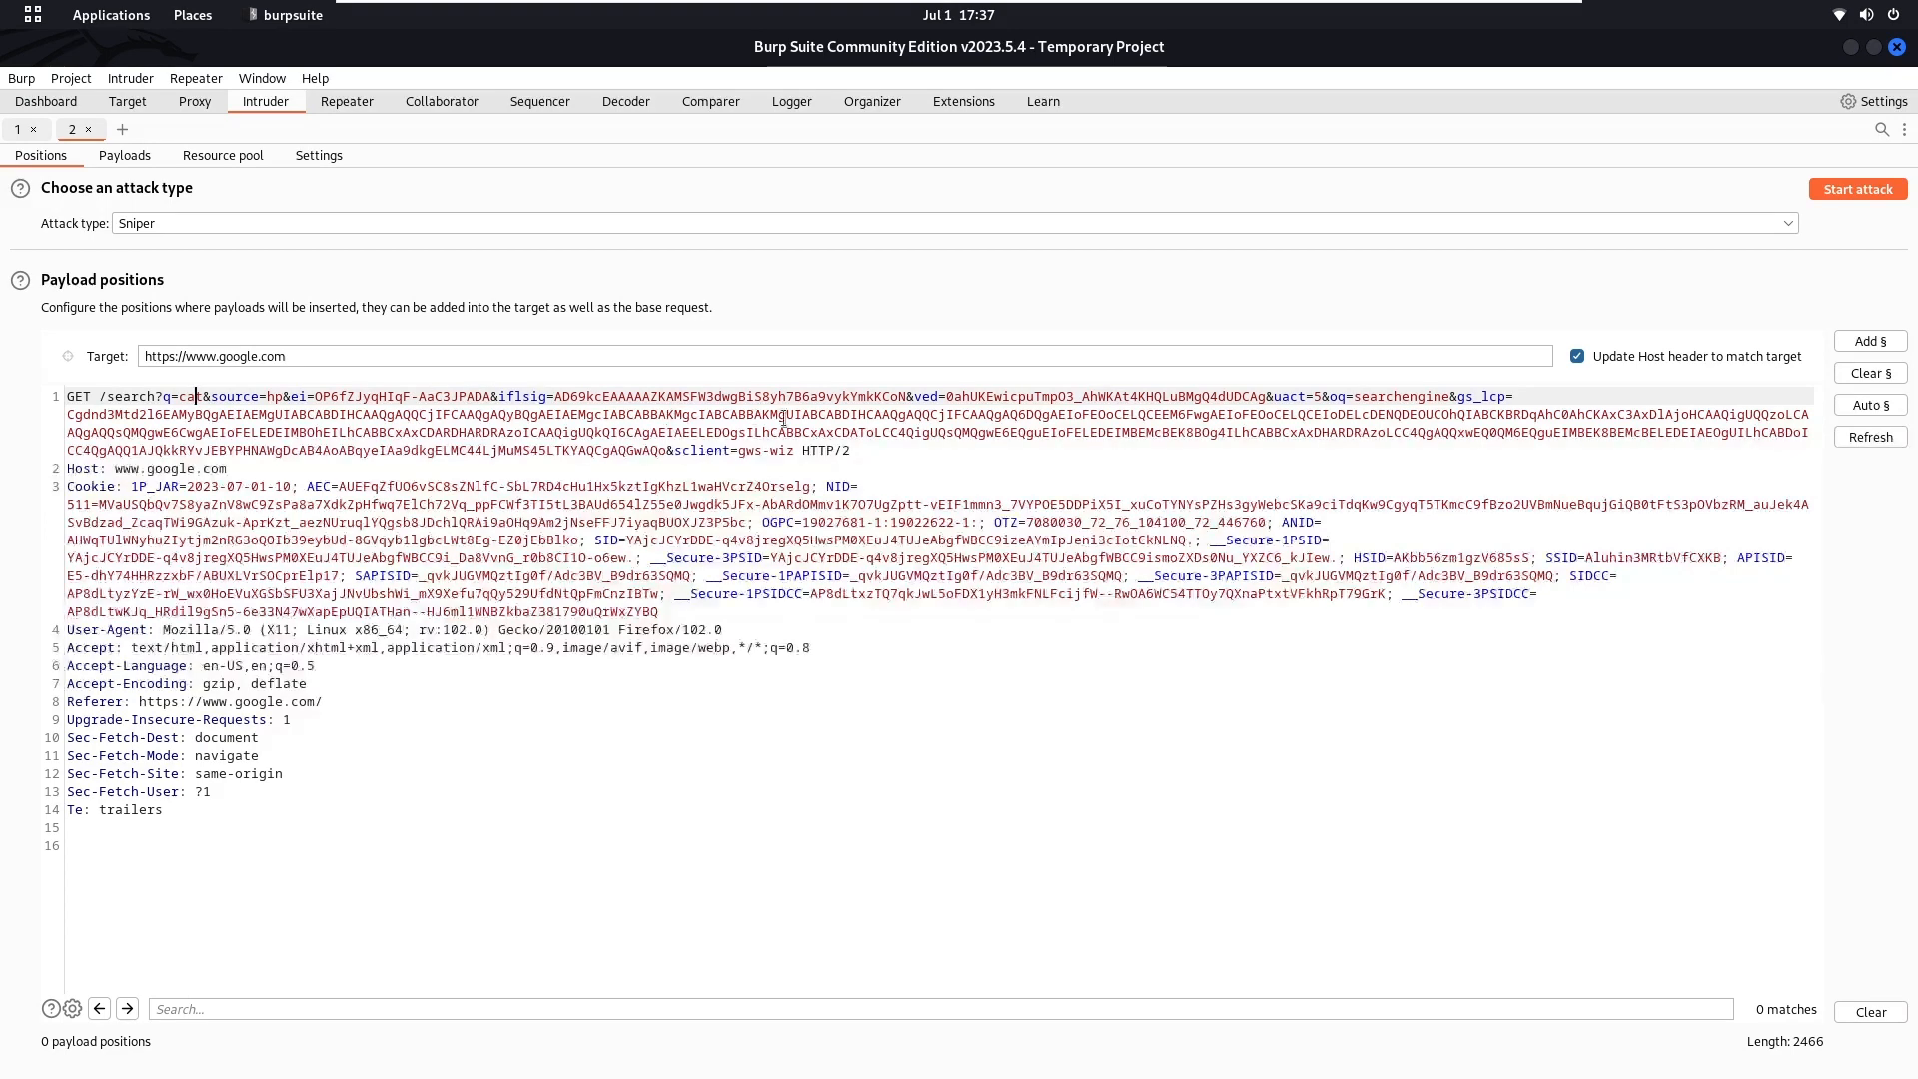
{"action": "left_click", "coordinate": [126, 414]}
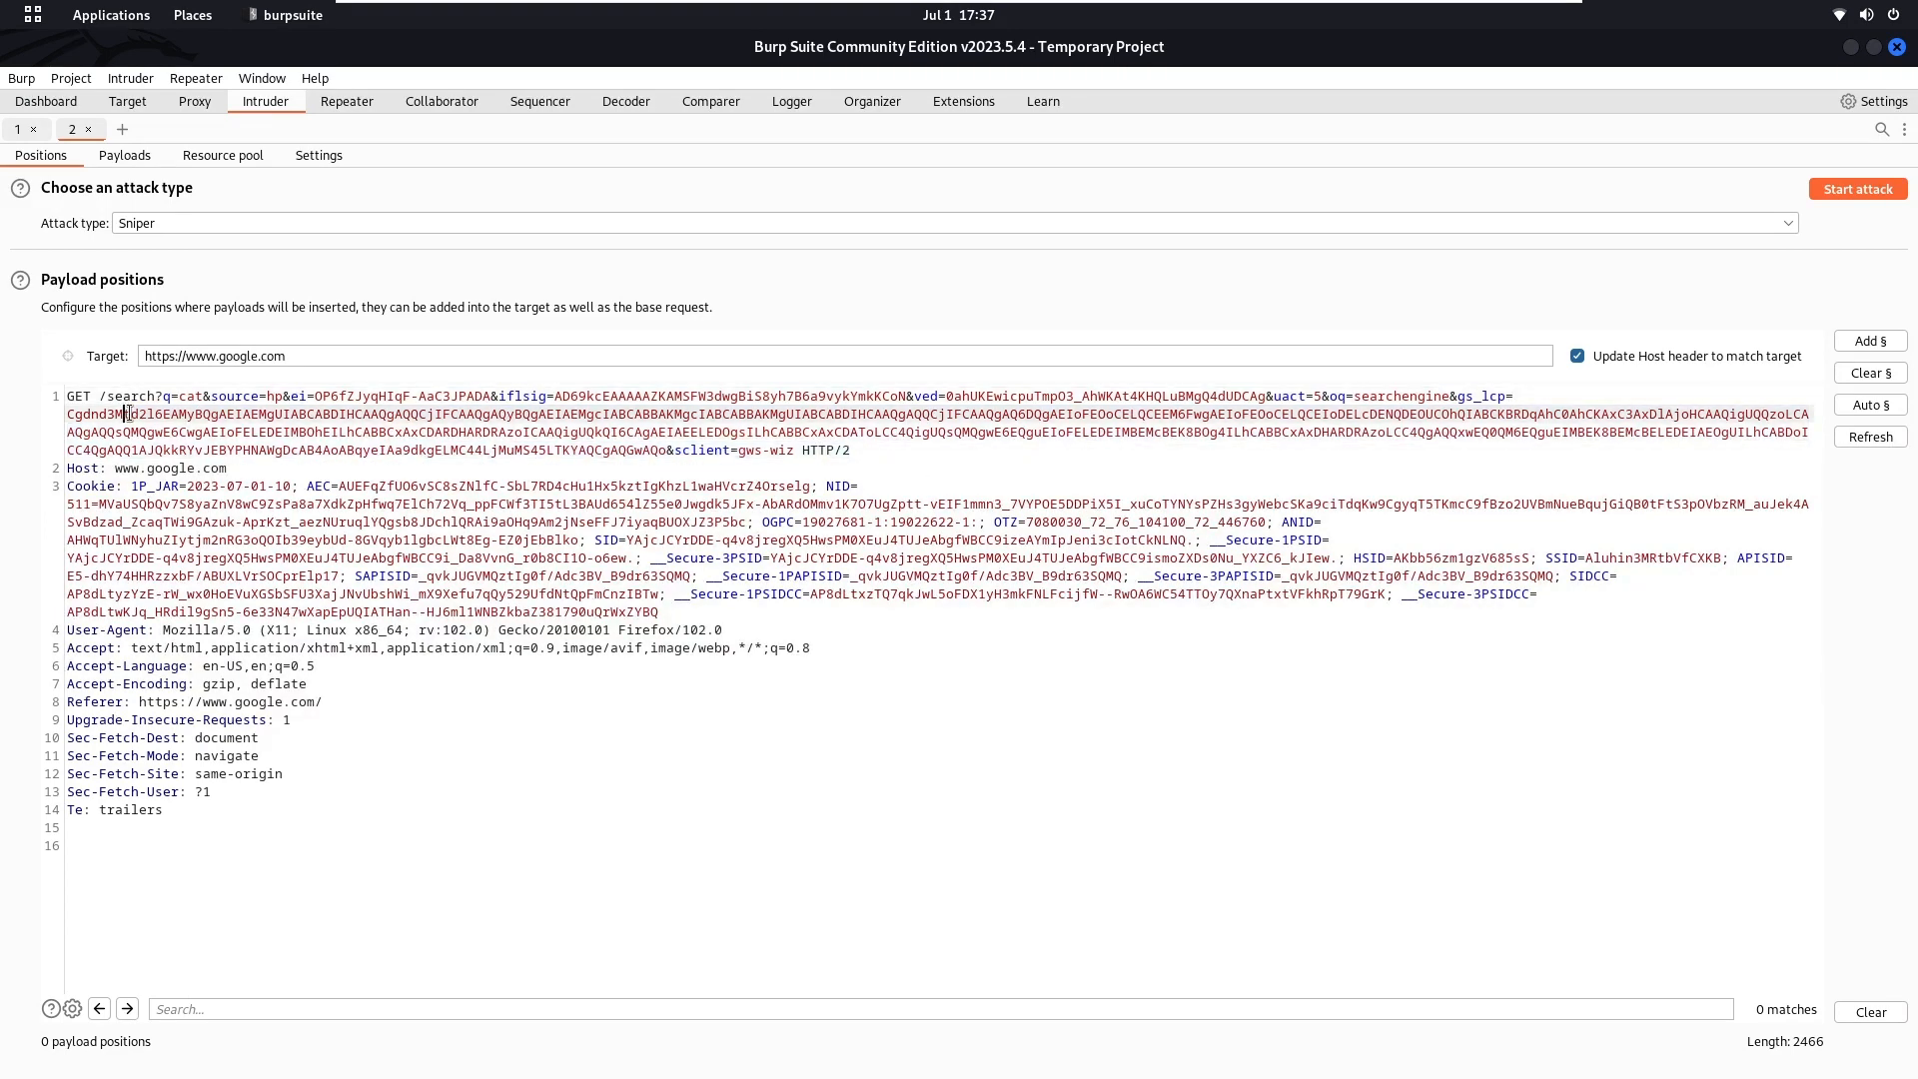
{"action": "left_click", "coordinate": [951, 396]}
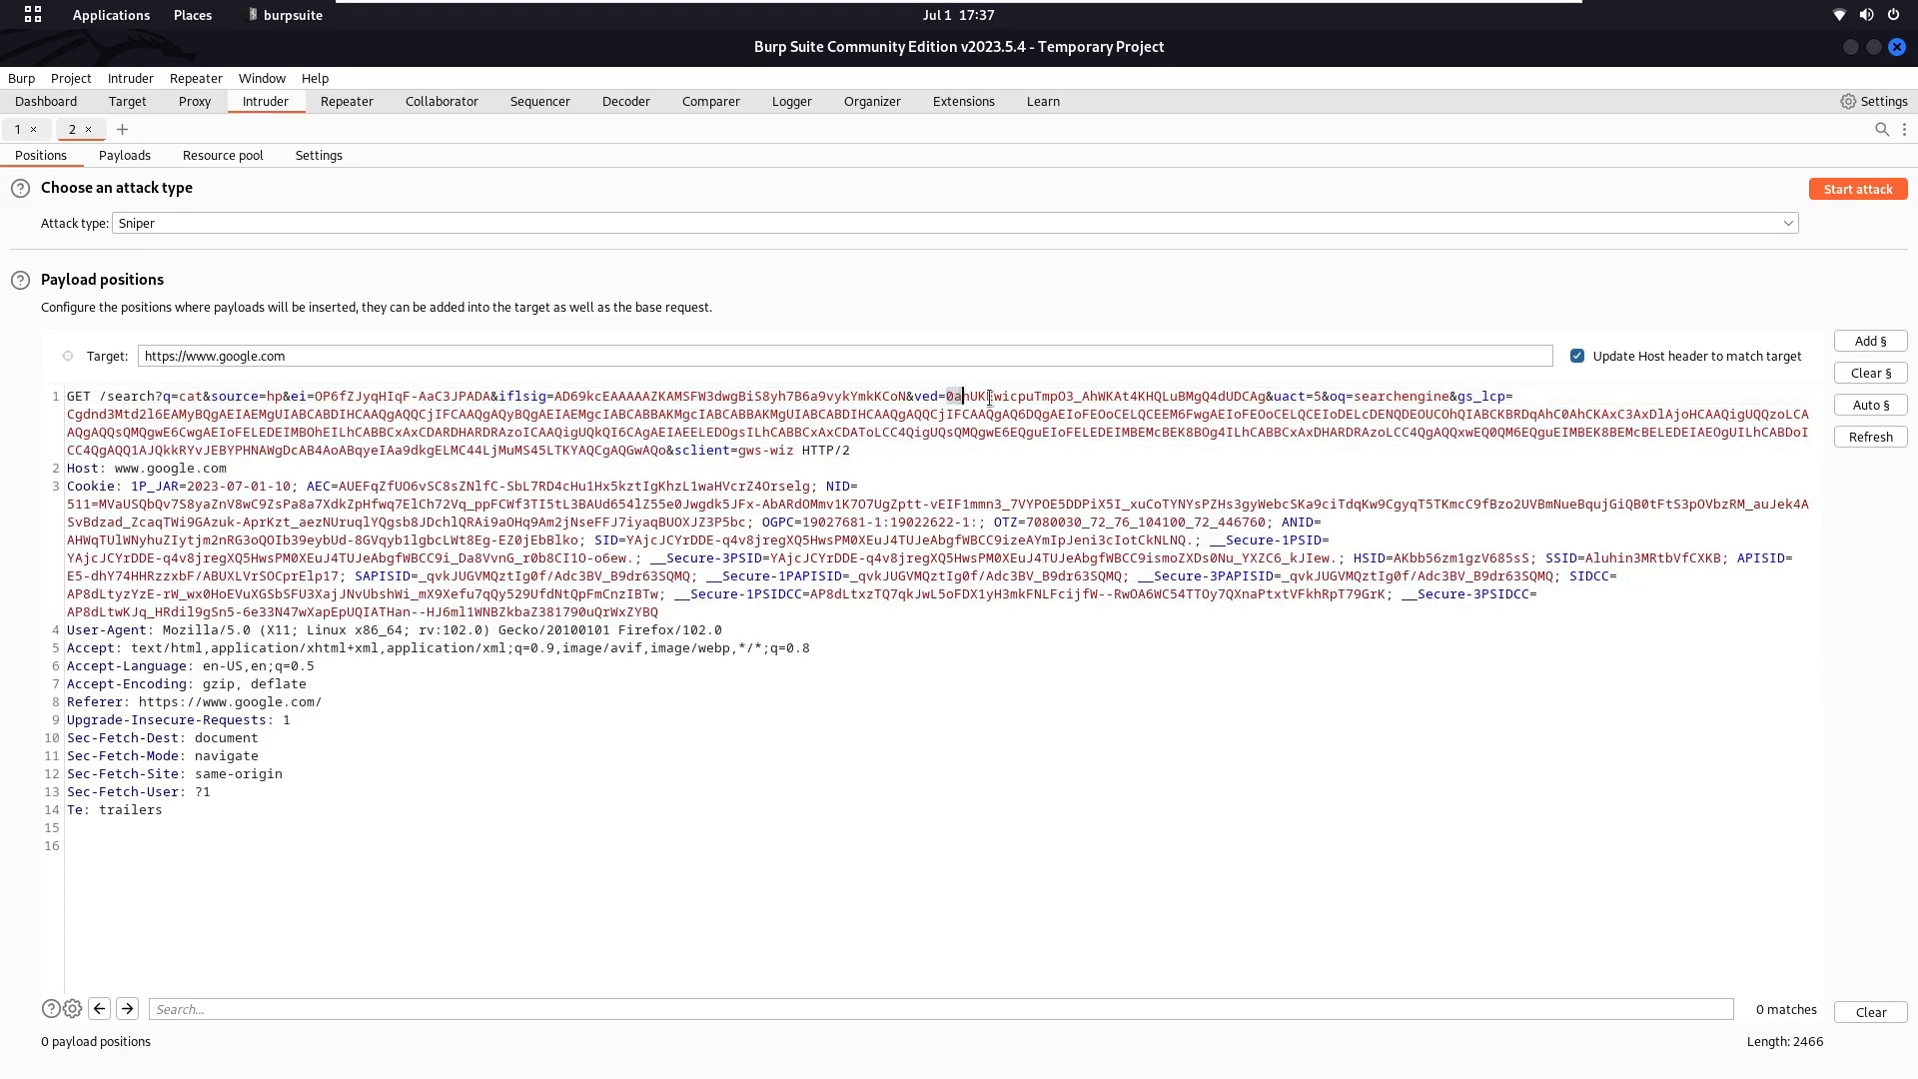
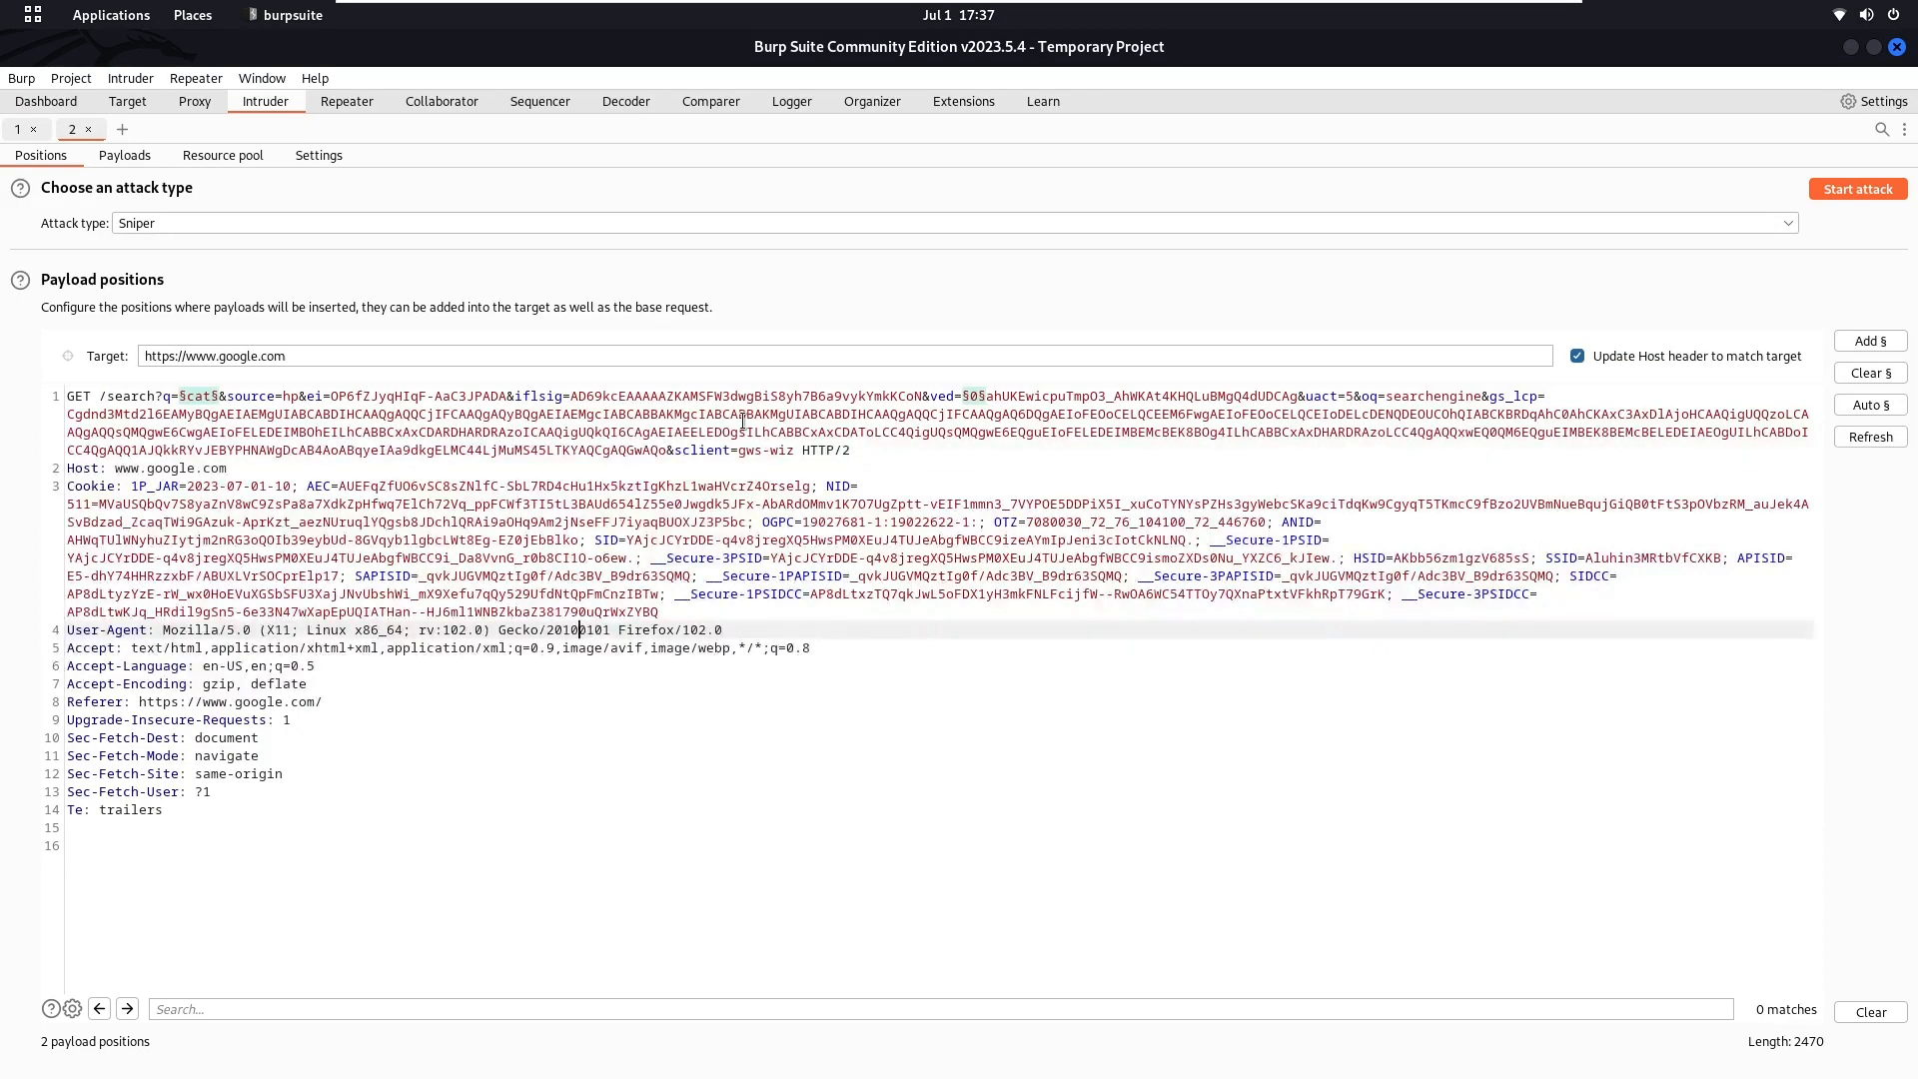
{"action": "left_click", "coordinate": [127, 156]}
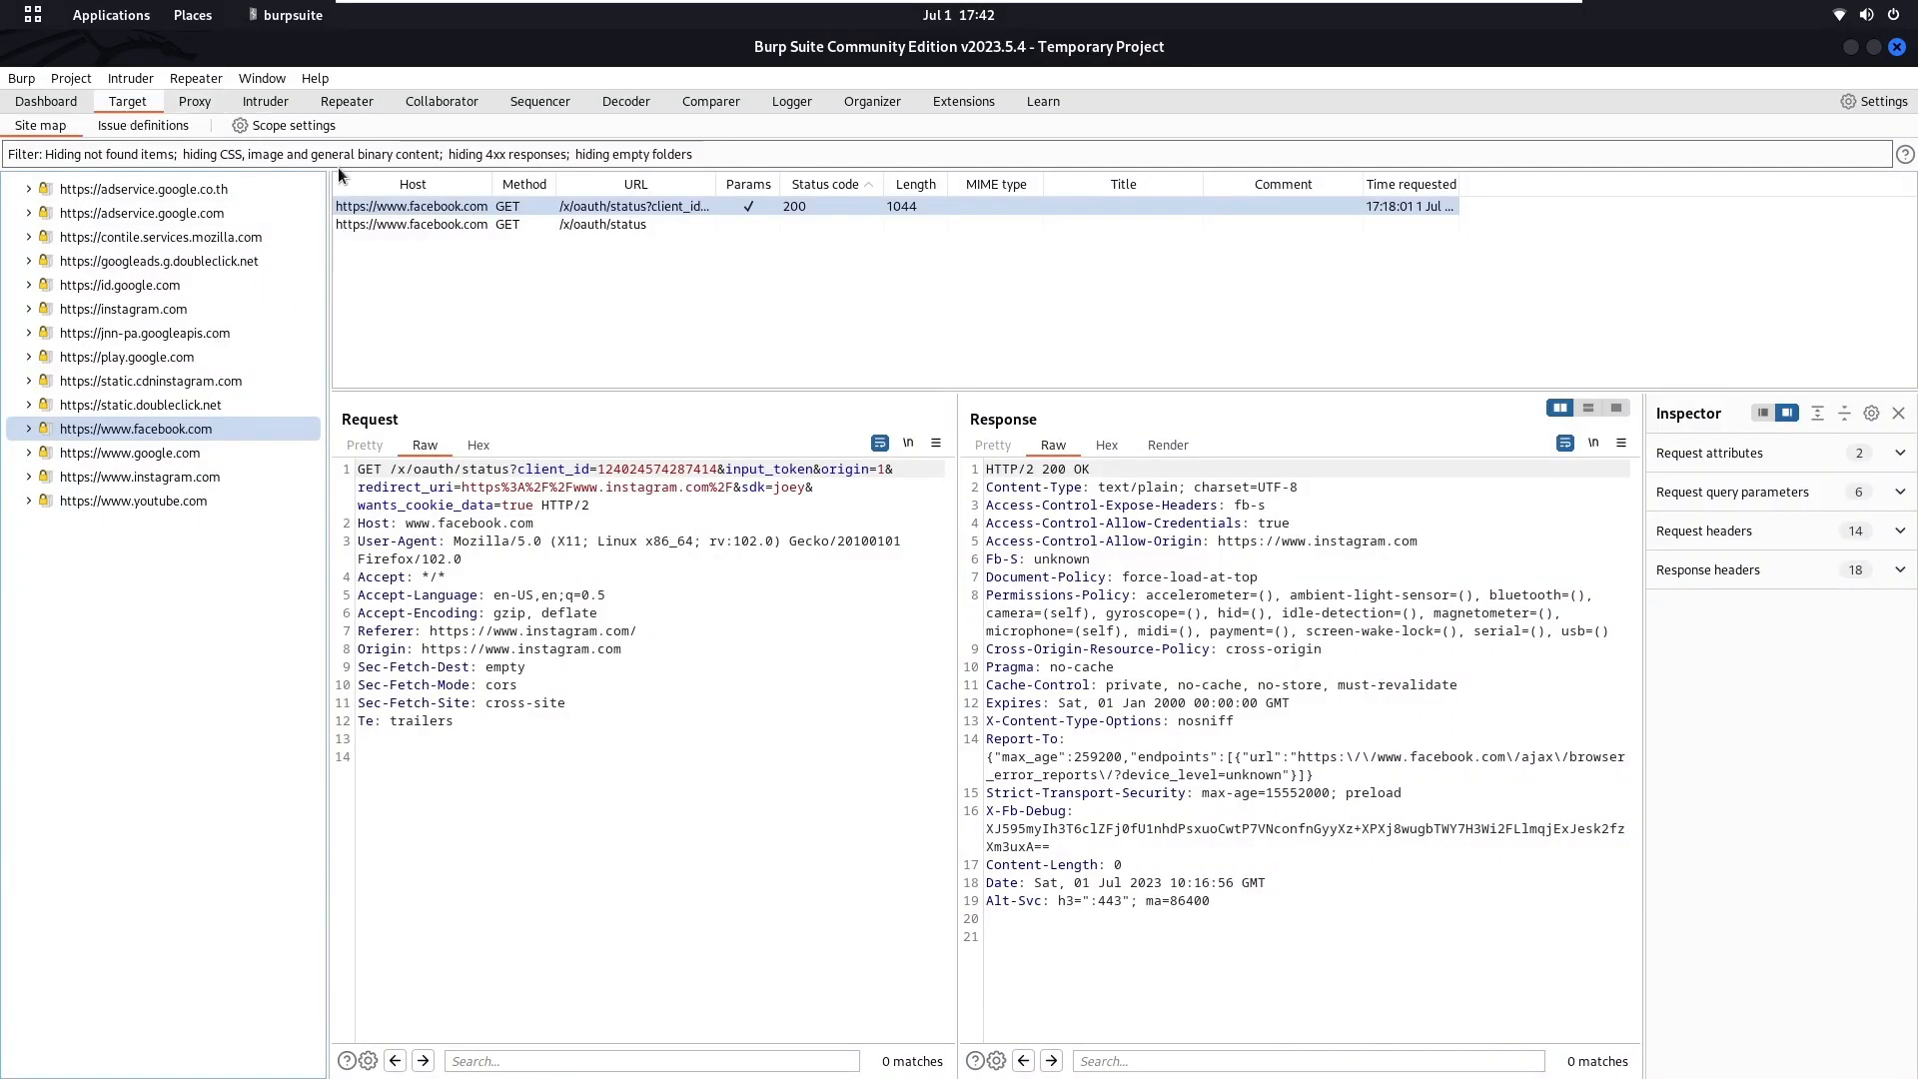
{"action": "left_click", "coordinate": [602, 102]}
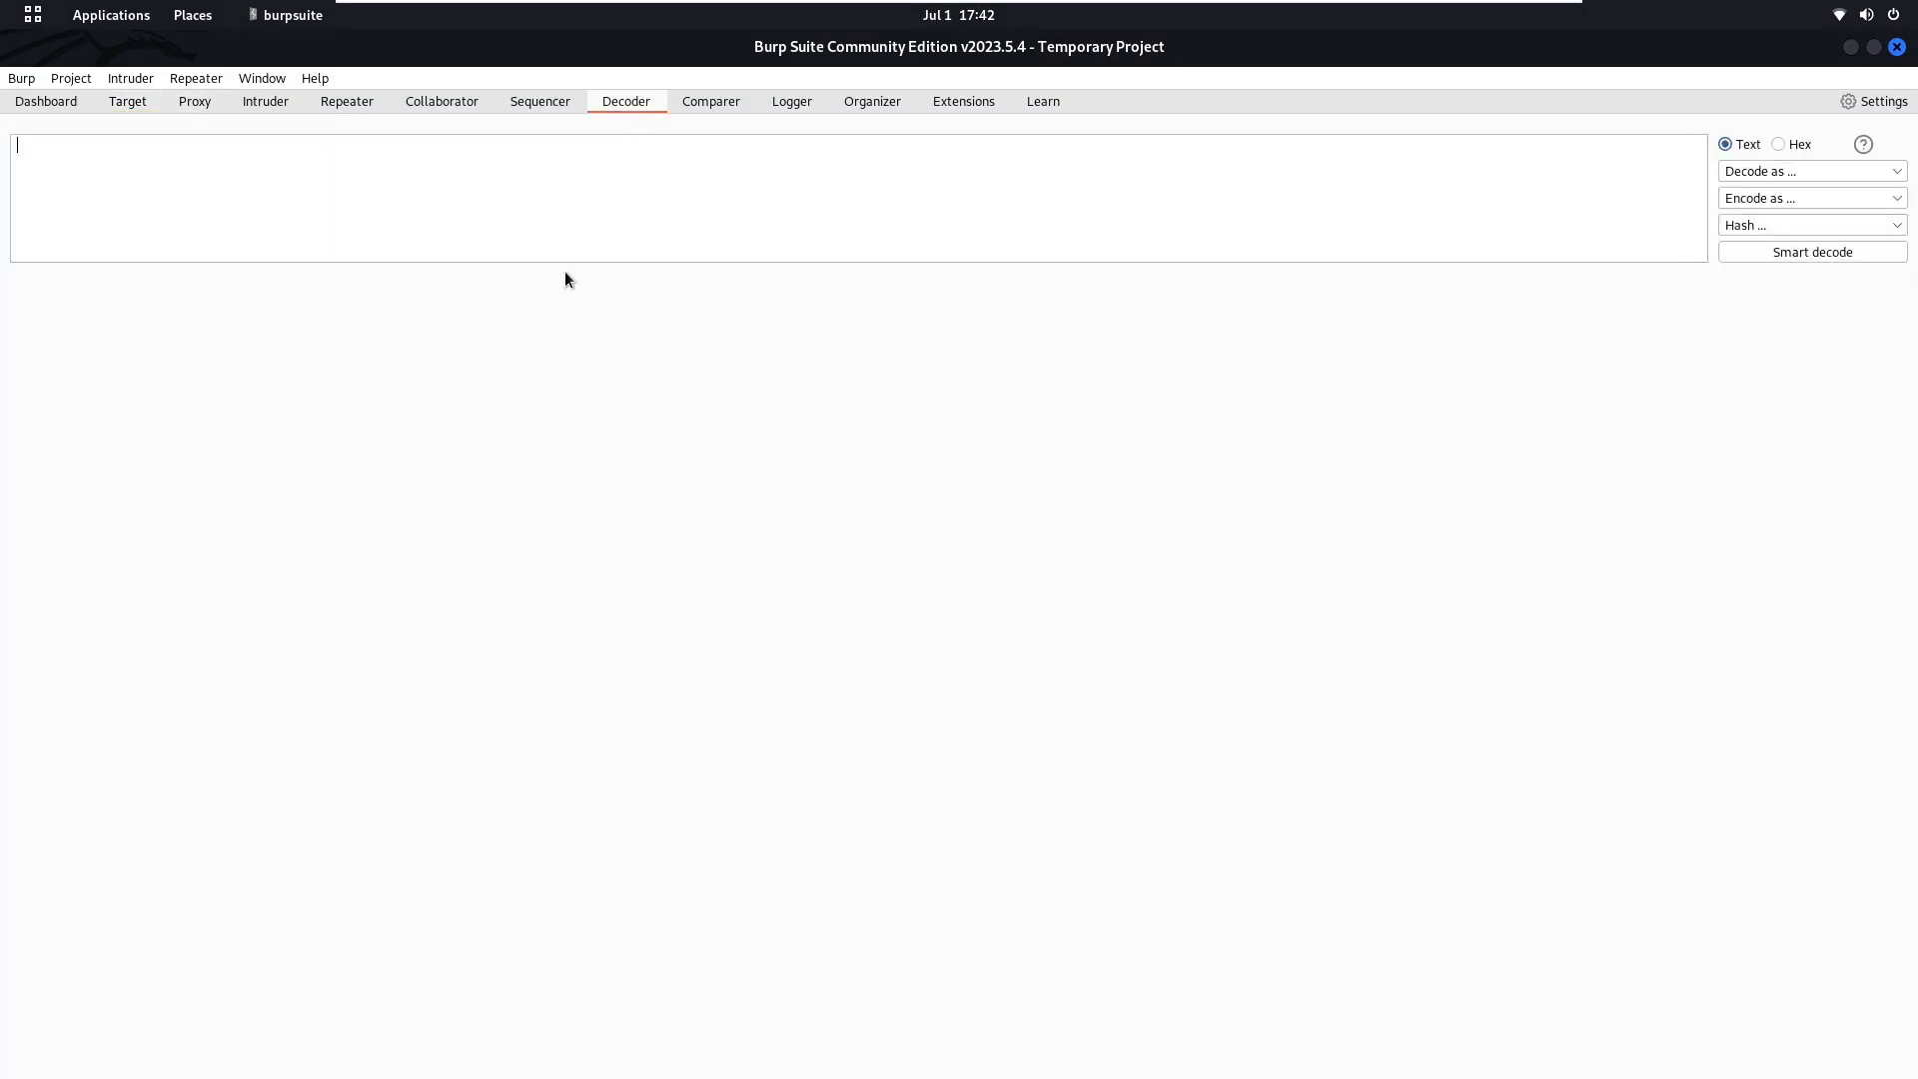
{"action": "left_click", "coordinate": [130, 103]}
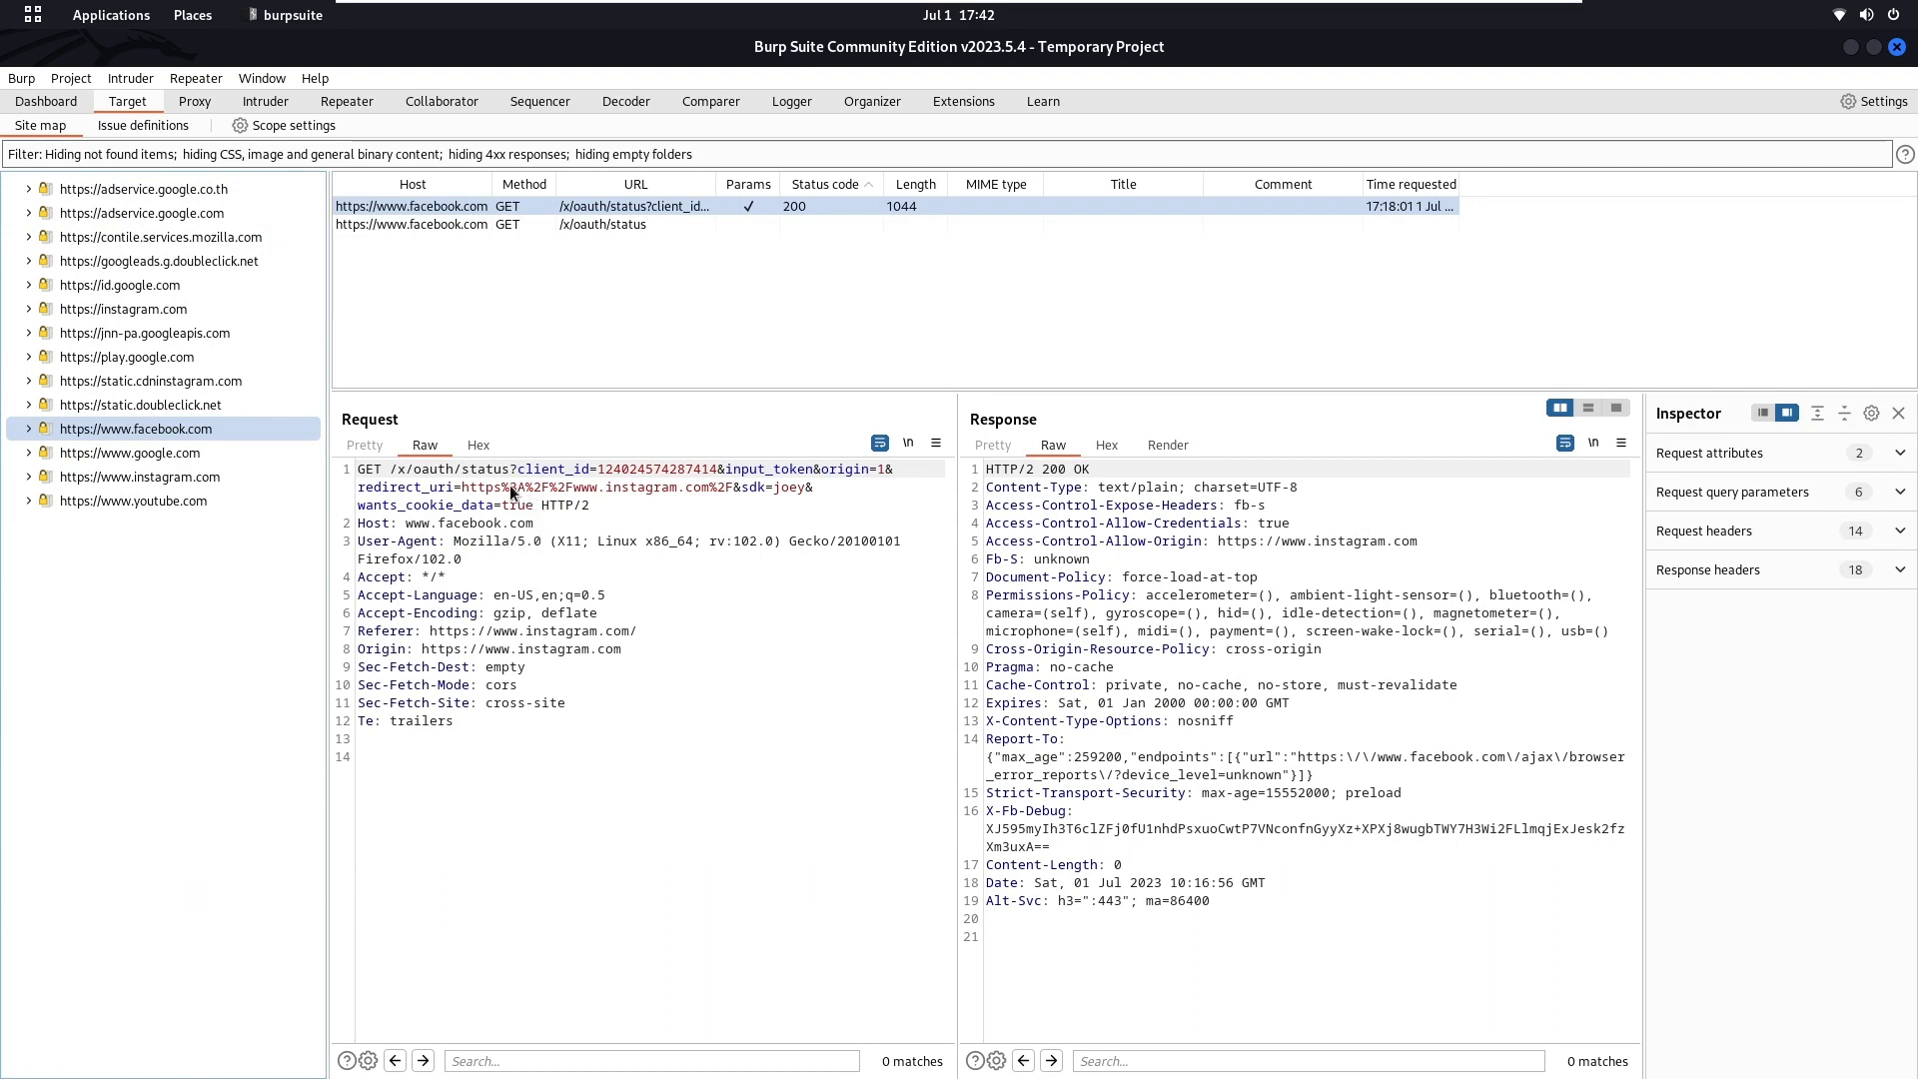
{"action": "left_click_drag", "start_coordinate": [461, 489], "coordinate": [734, 489]}
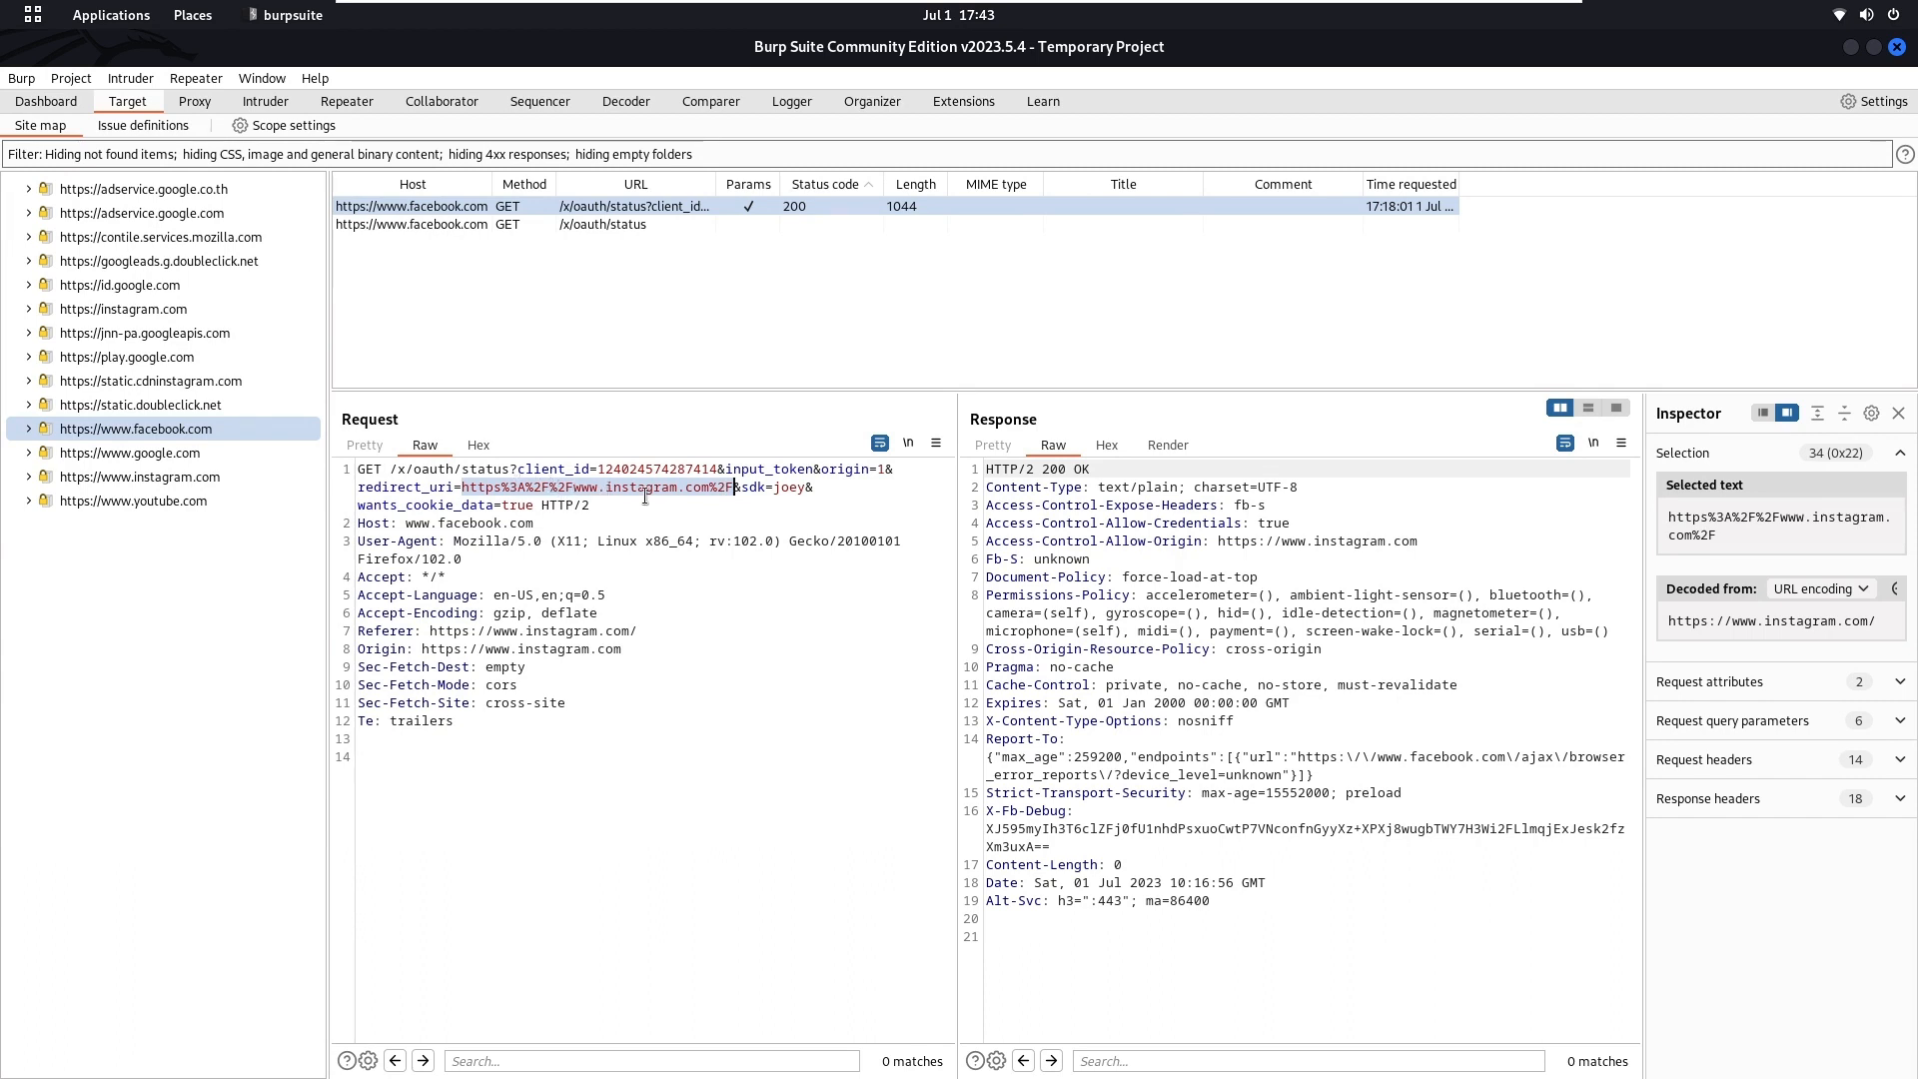
{"action": "right_click", "coordinate": [572, 489]}
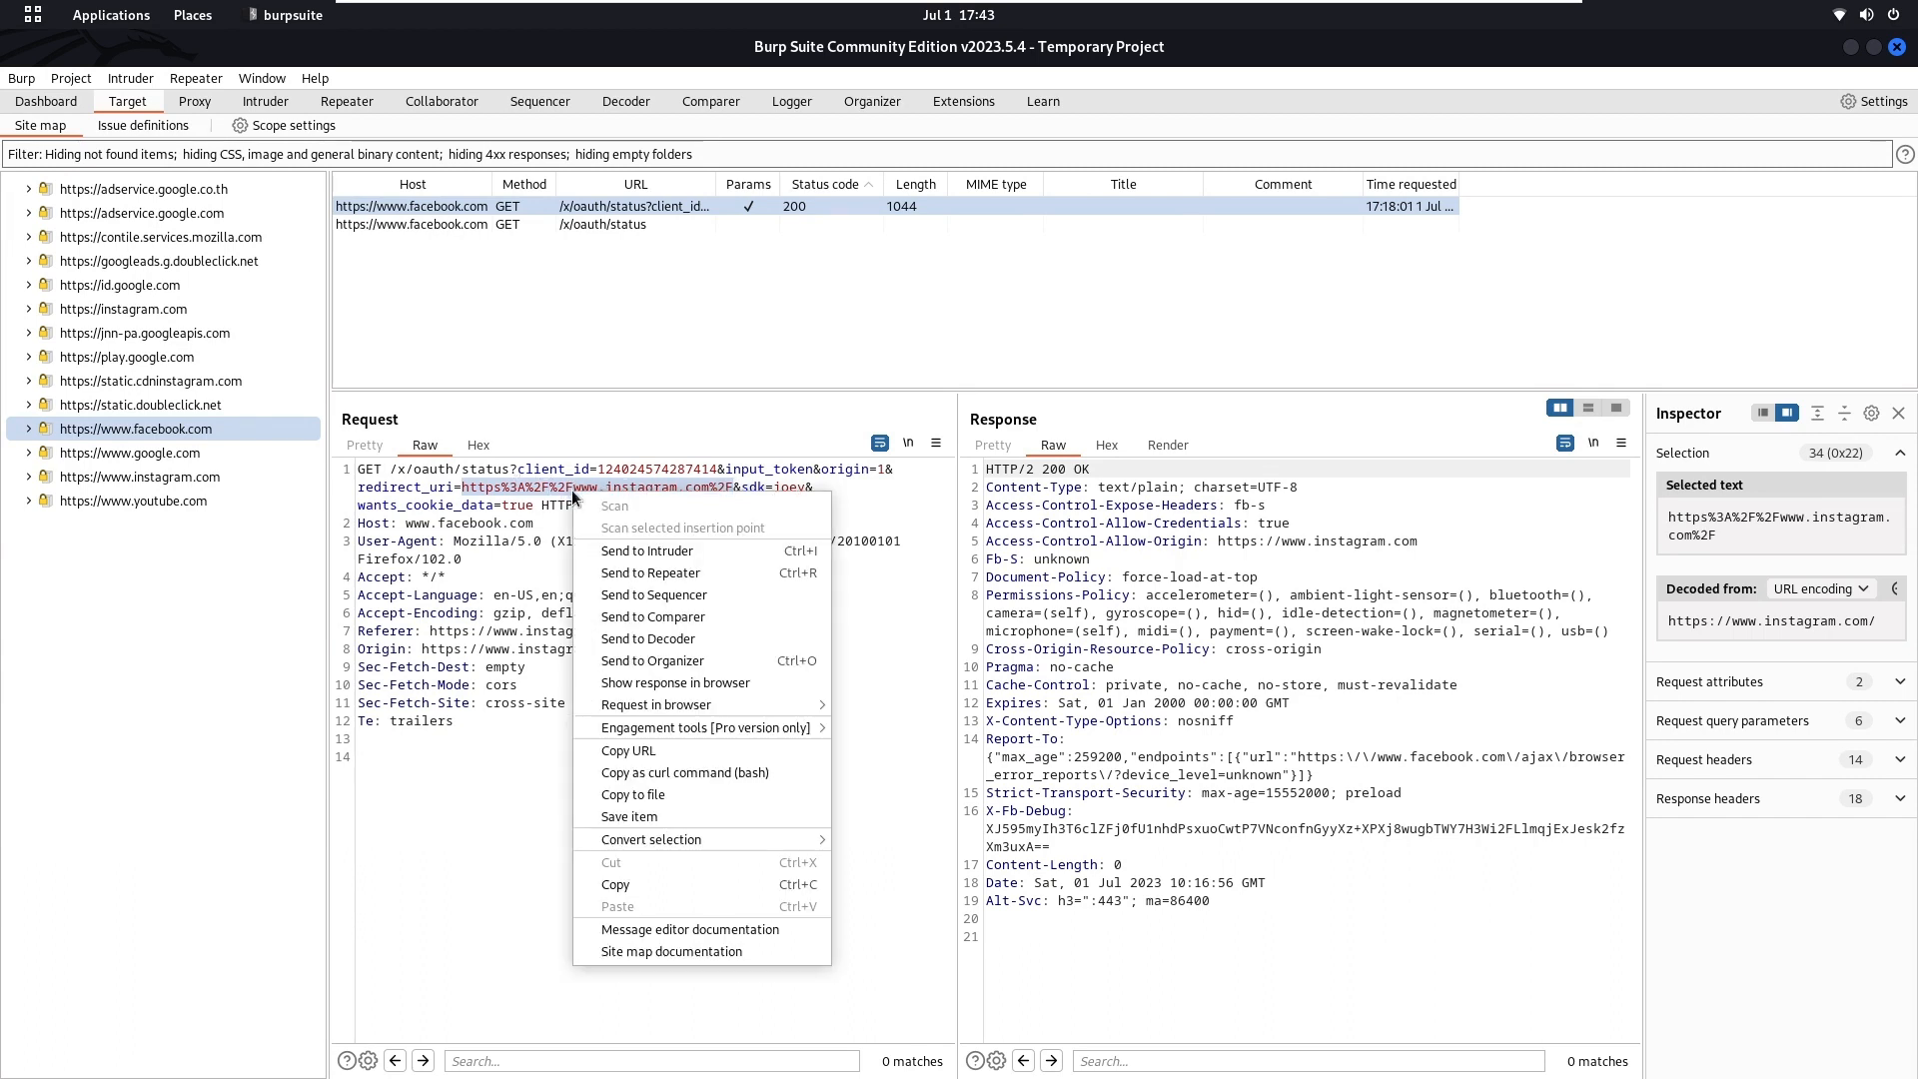
{"action": "left_click", "coordinate": [673, 884]}
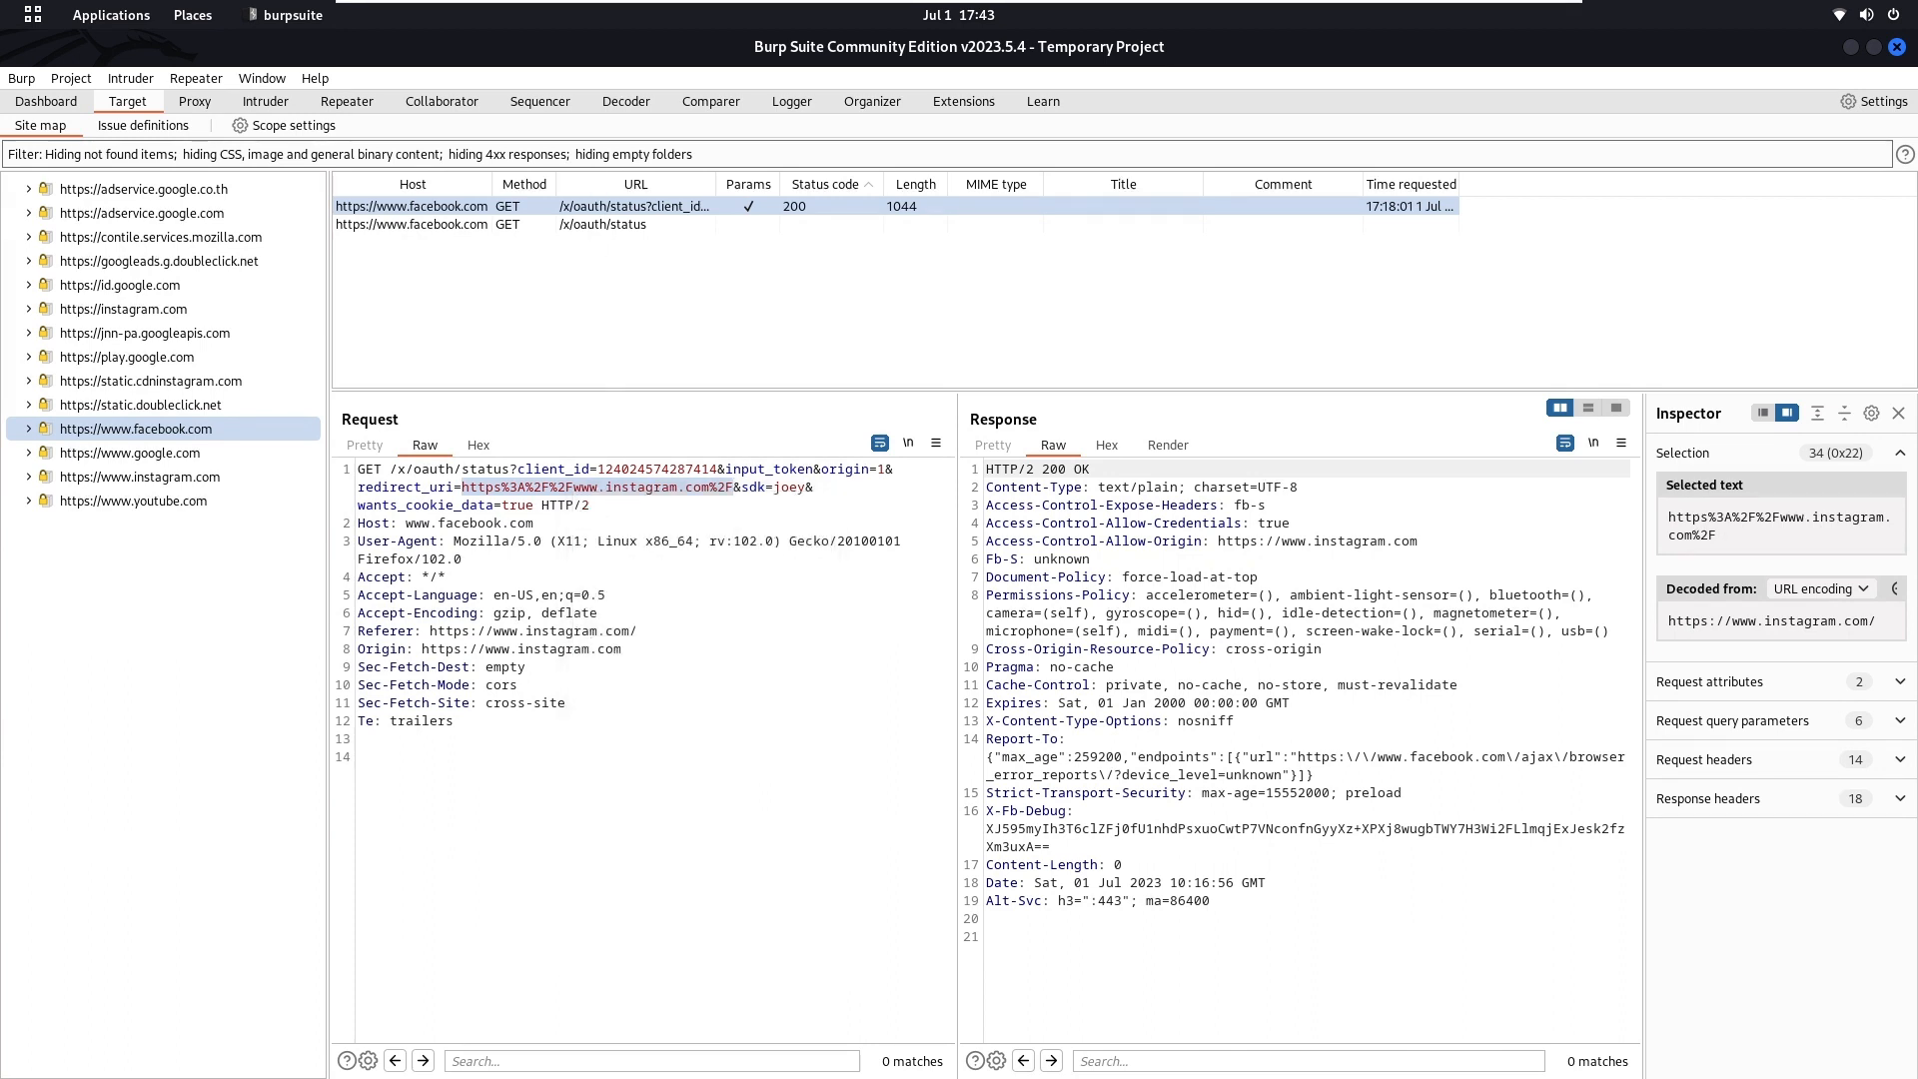
{"action": "left_click", "coordinate": [627, 101]}
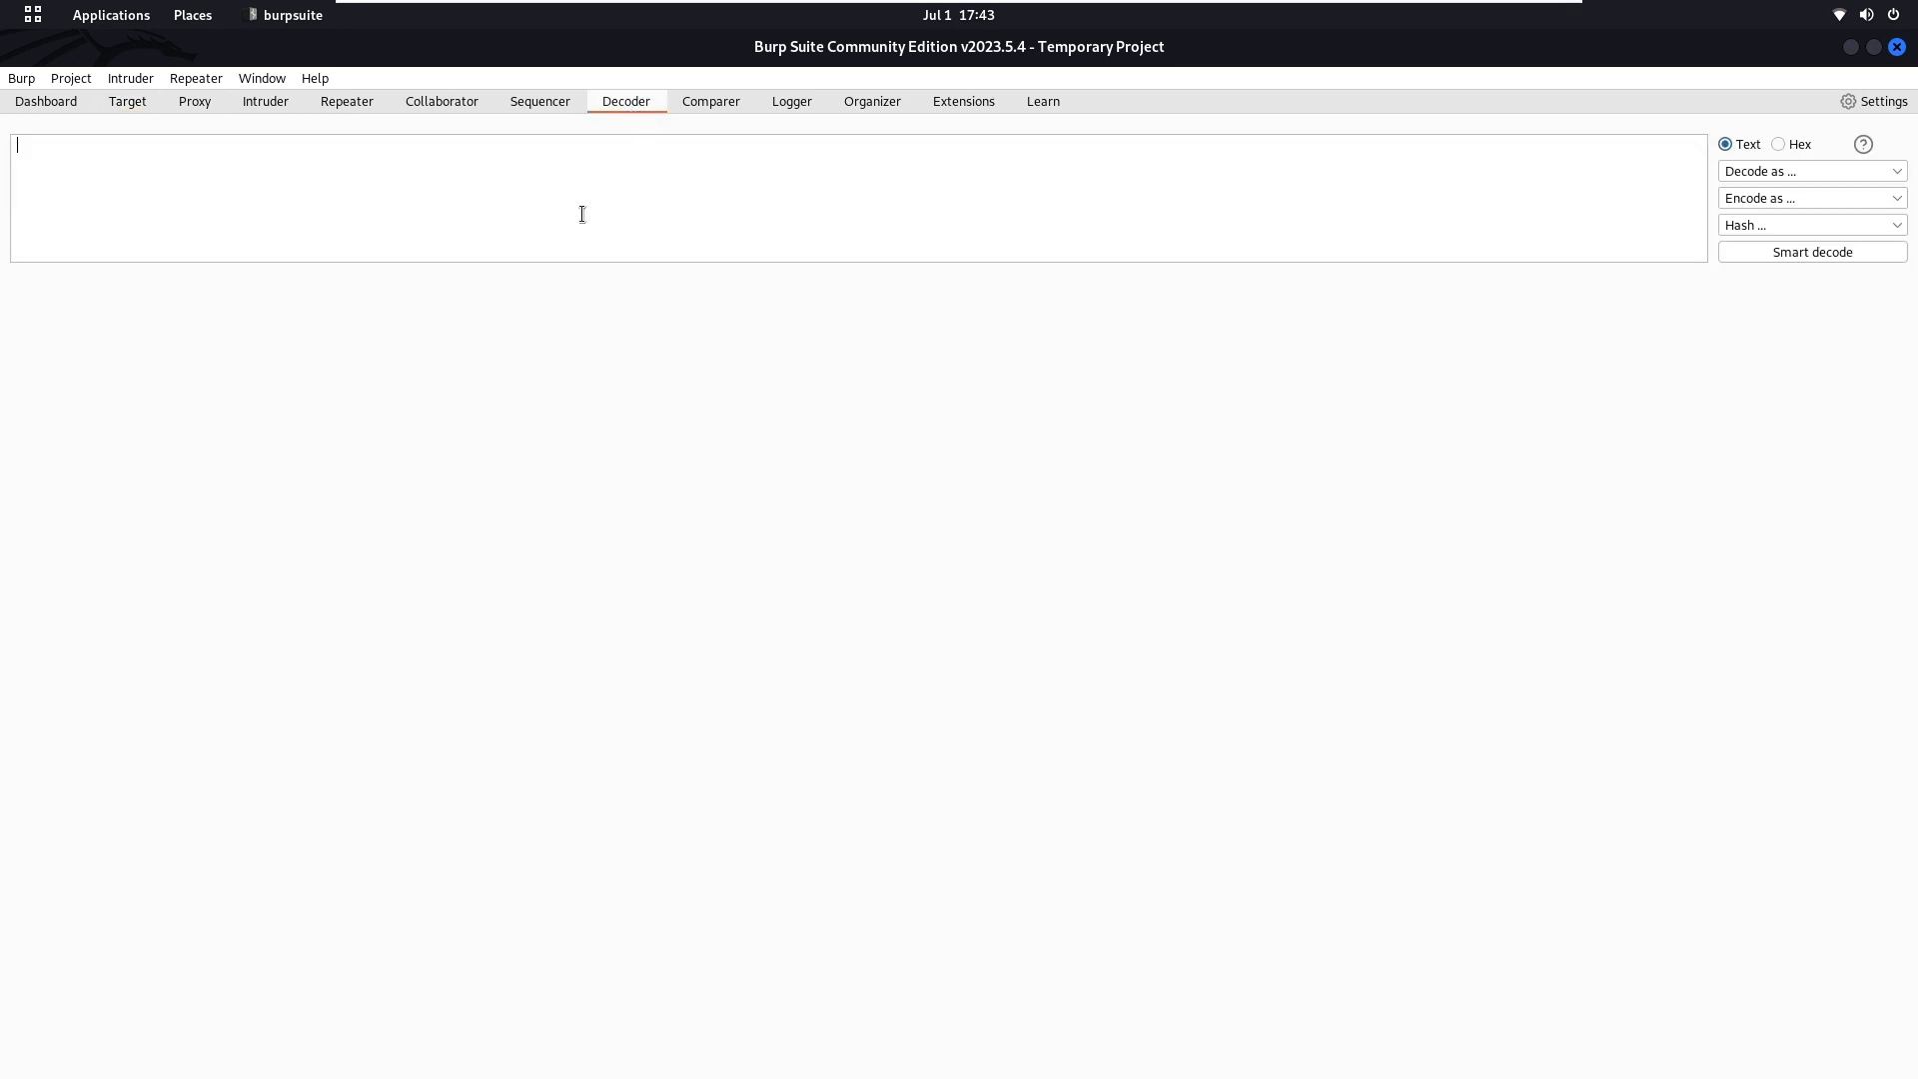
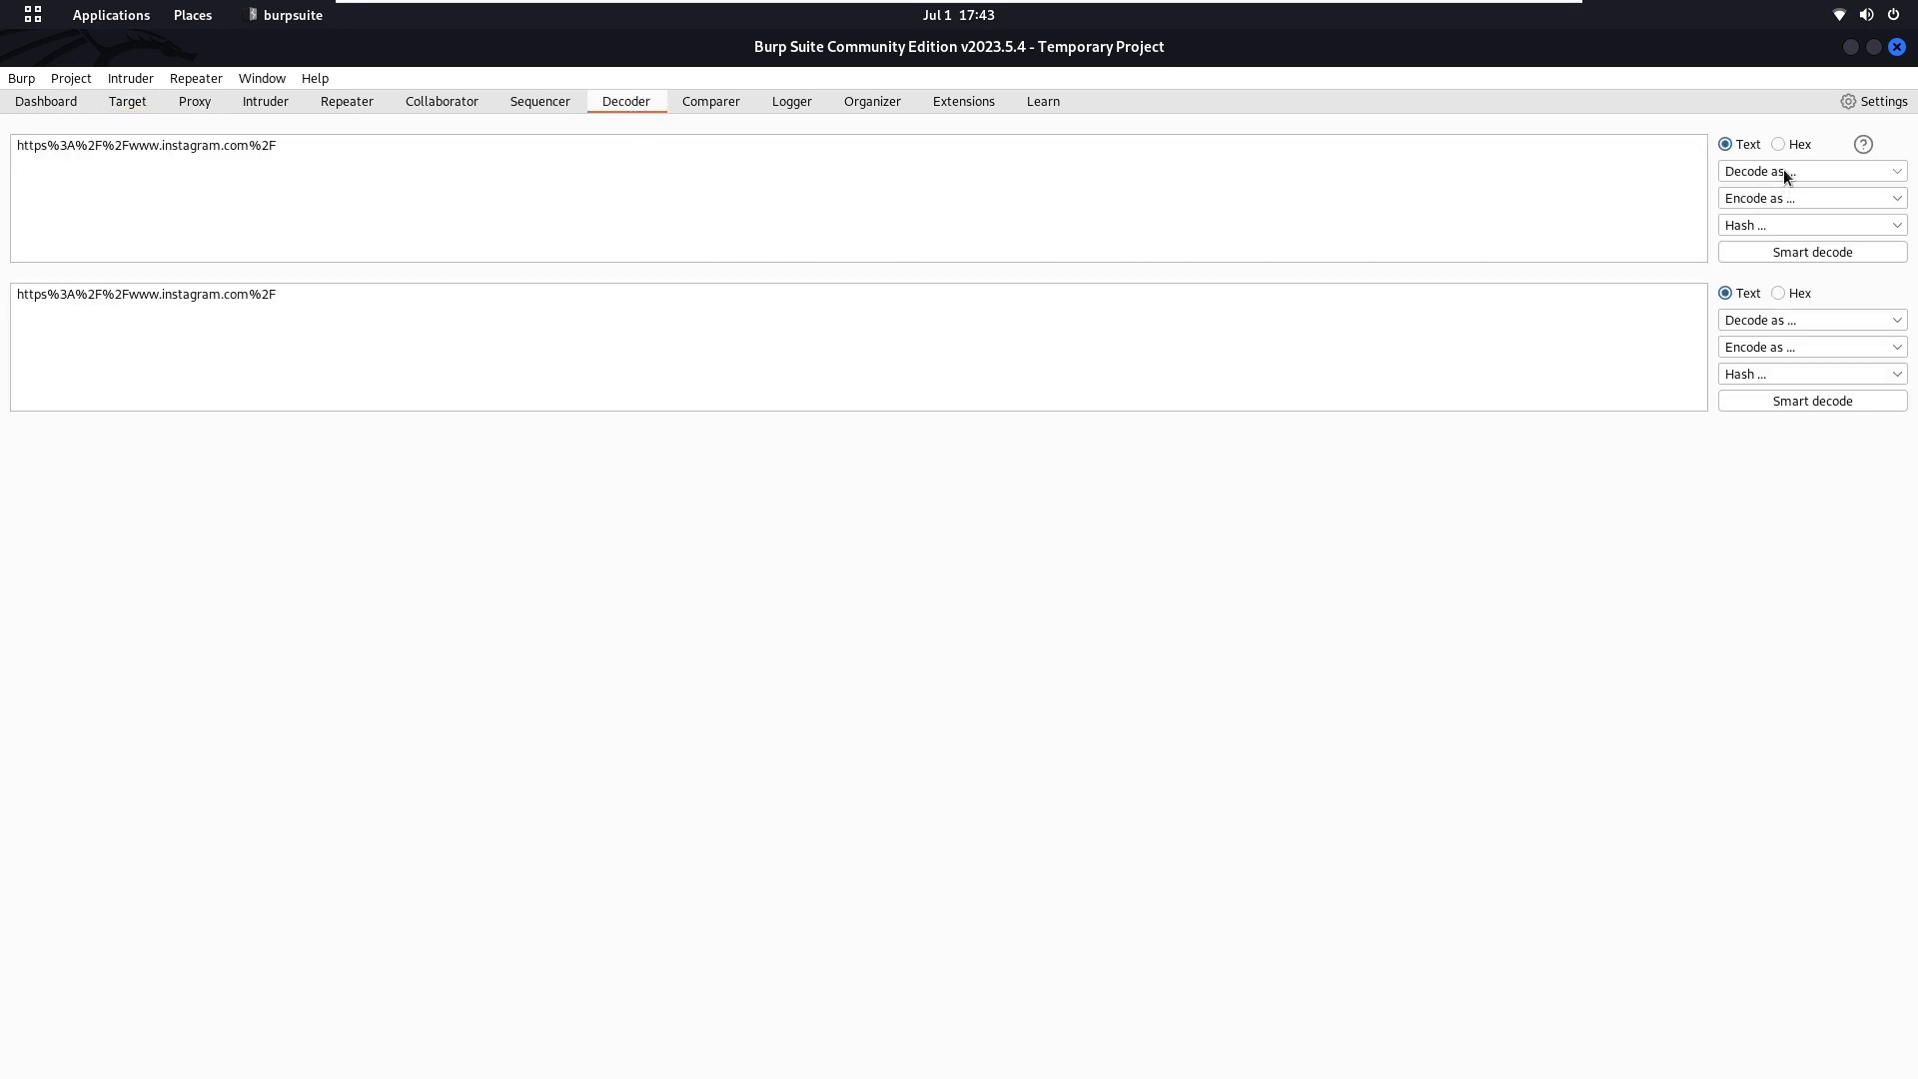
{"action": "left_click", "coordinate": [1784, 171]}
{"action": "left_click", "coordinate": [1754, 237]}
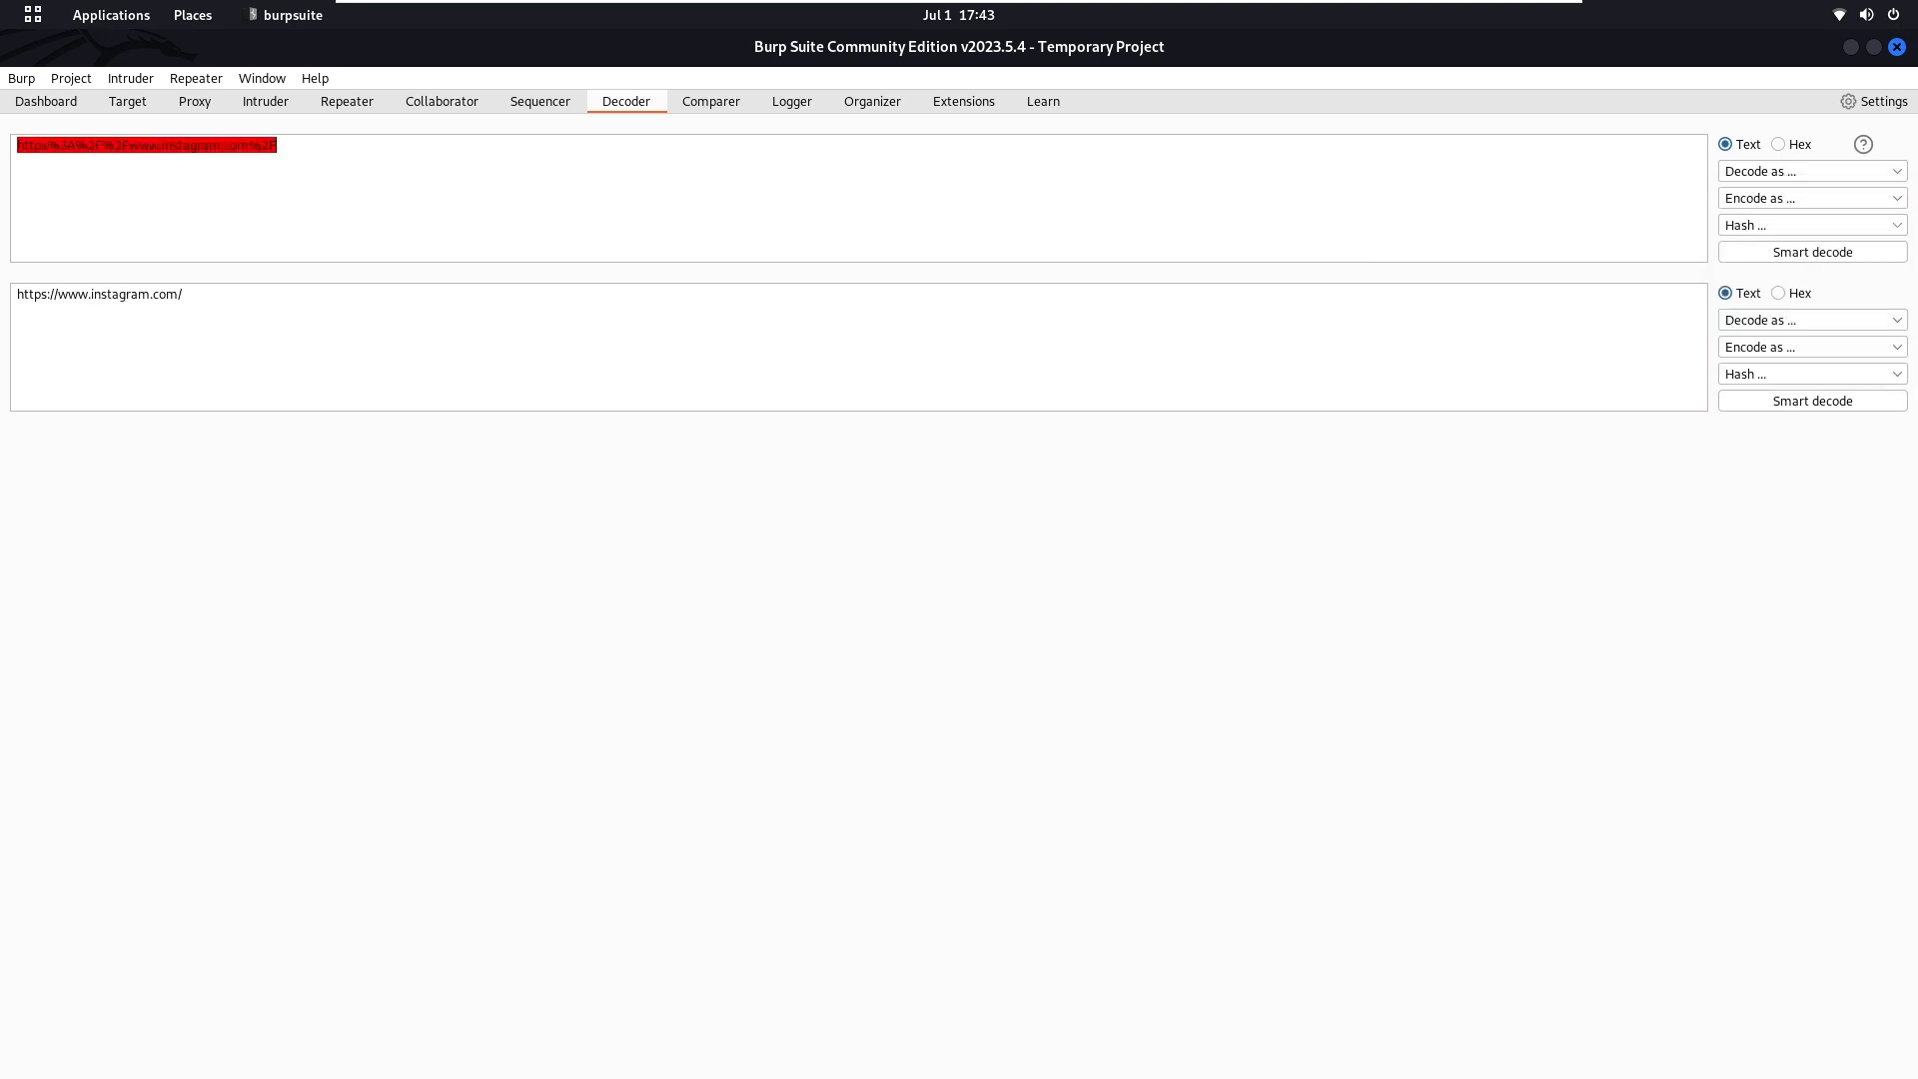
{"action": "left_click_drag", "start_coordinate": [313, 154], "coordinate": [400, 139]}
{"action": "left_click", "coordinate": [1823, 172]}
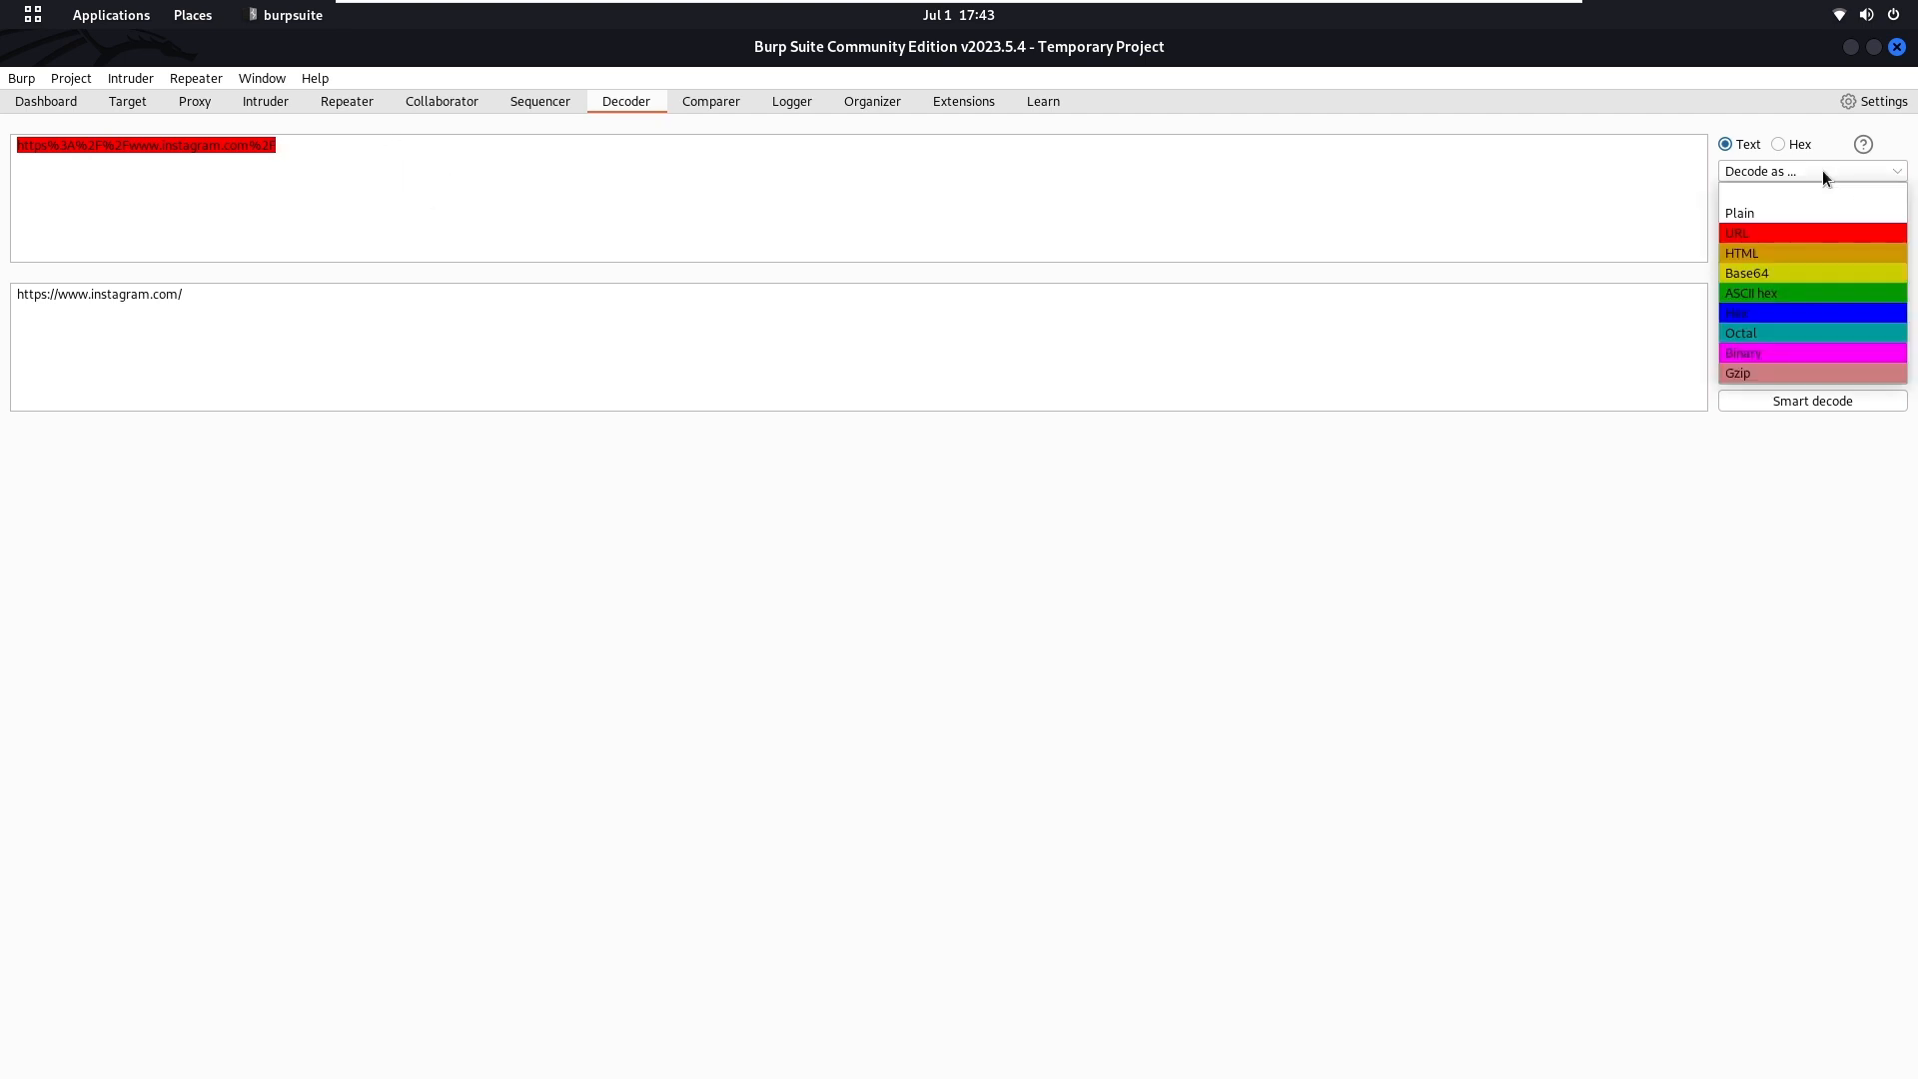
{"action": "left_click", "coordinate": [1082, 225]}
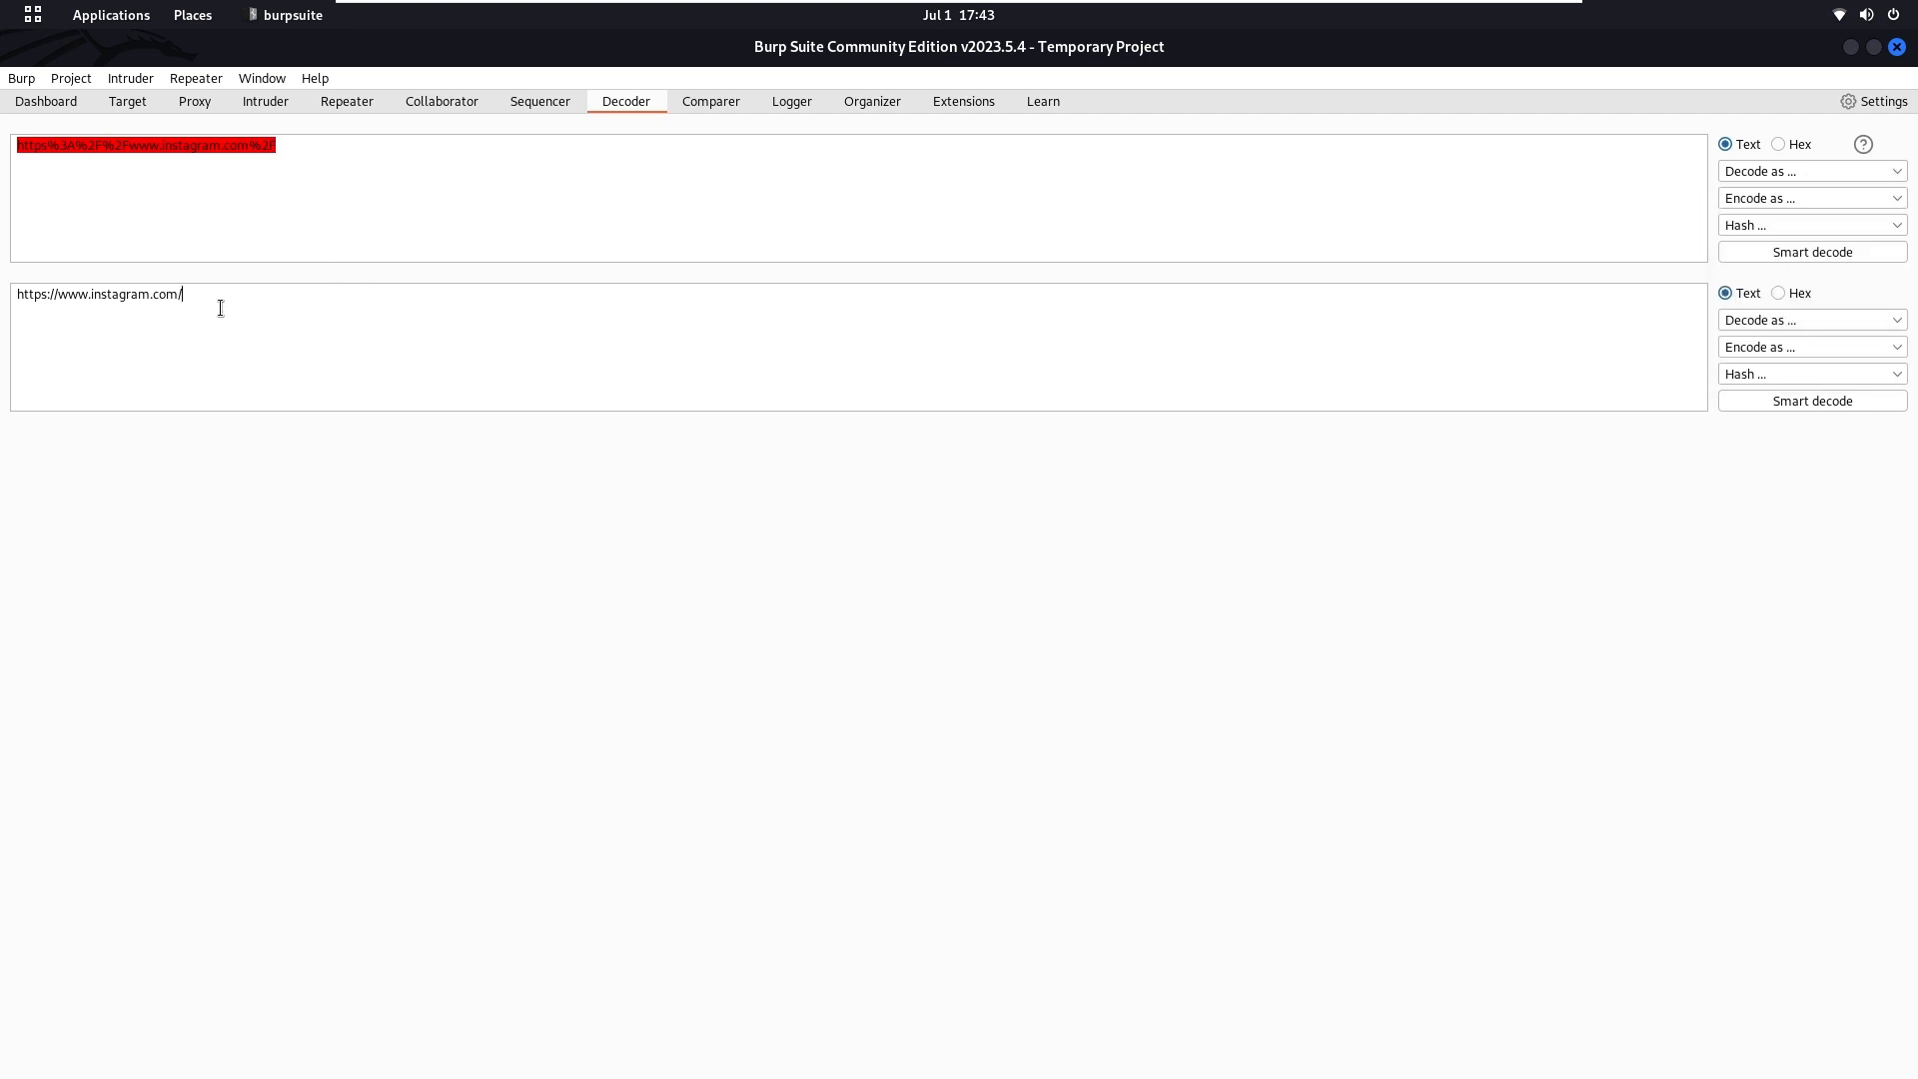
{"action": "left_click_drag", "start_coordinate": [219, 308], "coordinate": [15, 297]}
{"action": "left_click", "coordinate": [35, 310]}
{"action": "left_click_drag", "start_coordinate": [292, 149], "coordinate": [20, 145]}
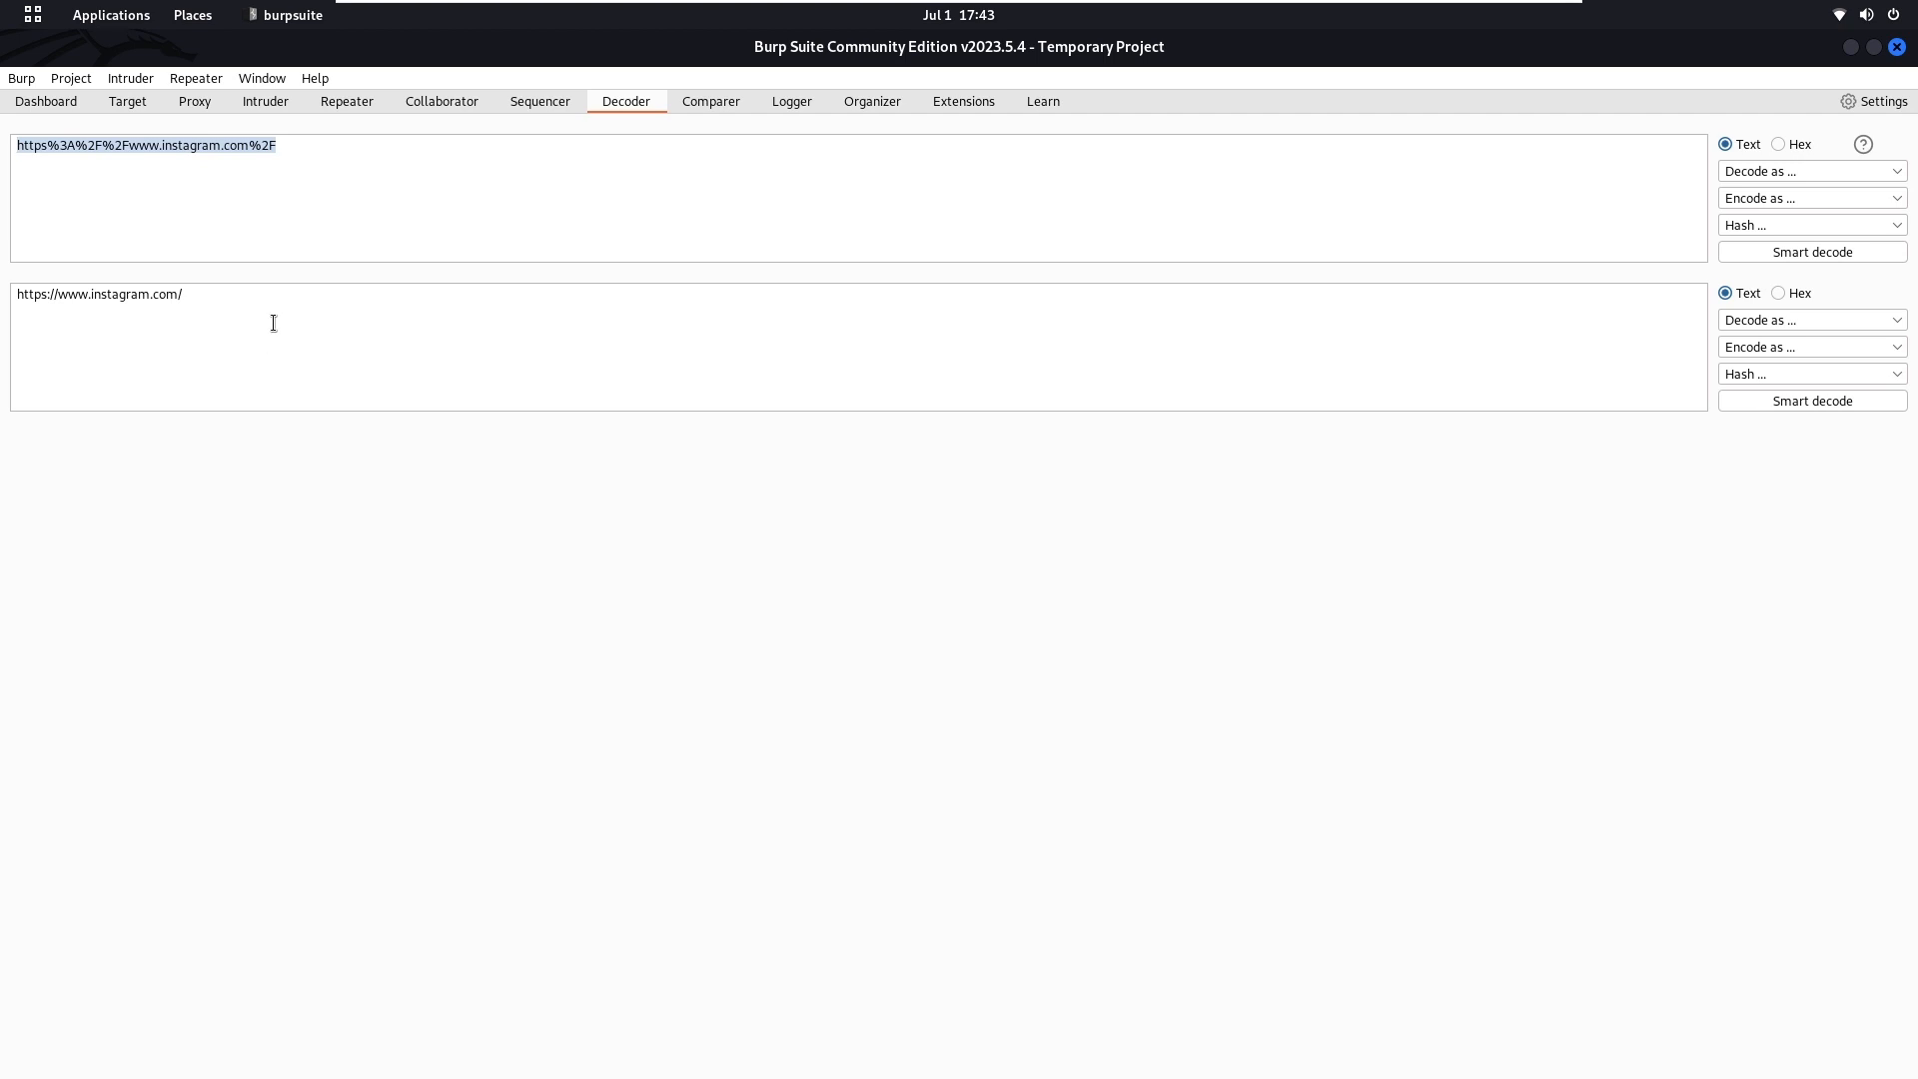
{"action": "left_click_drag", "start_coordinate": [186, 296], "coordinate": [17, 294]}
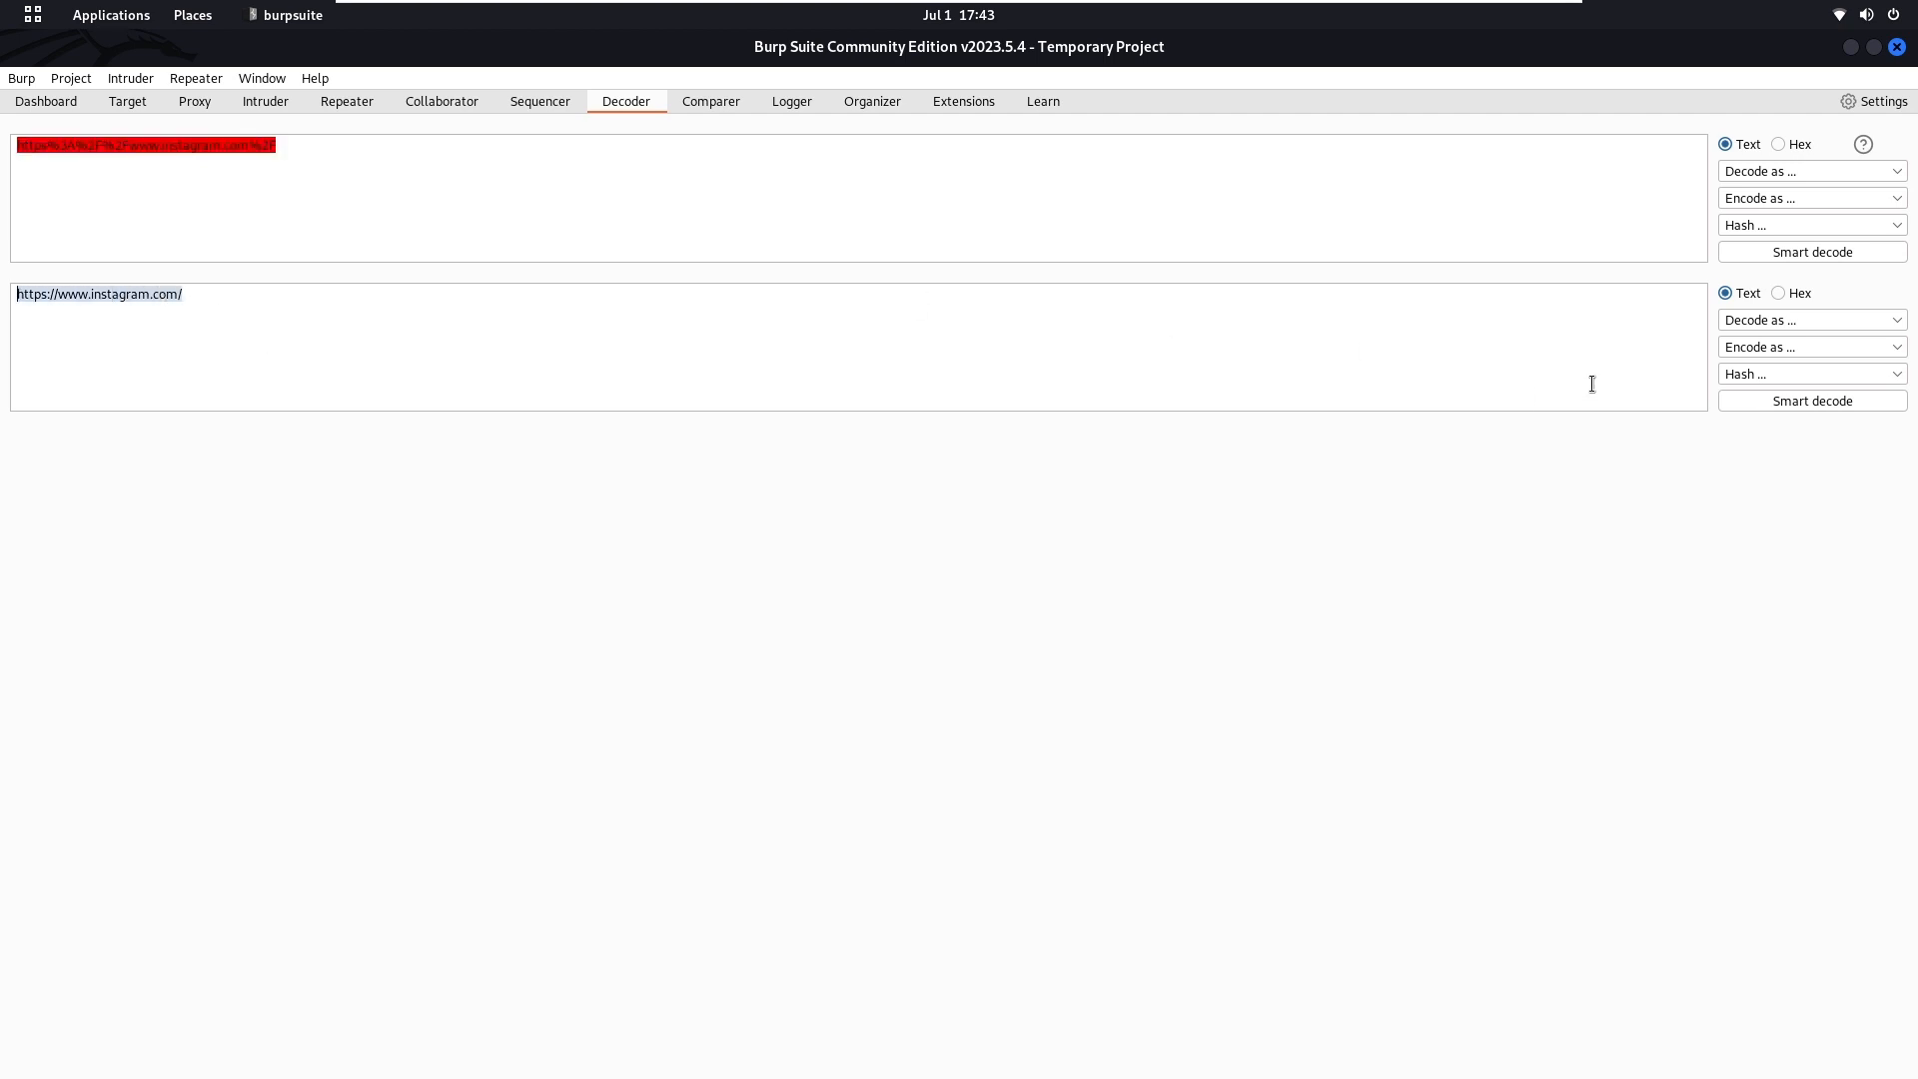
{"action": "left_click", "coordinate": [1762, 348]}
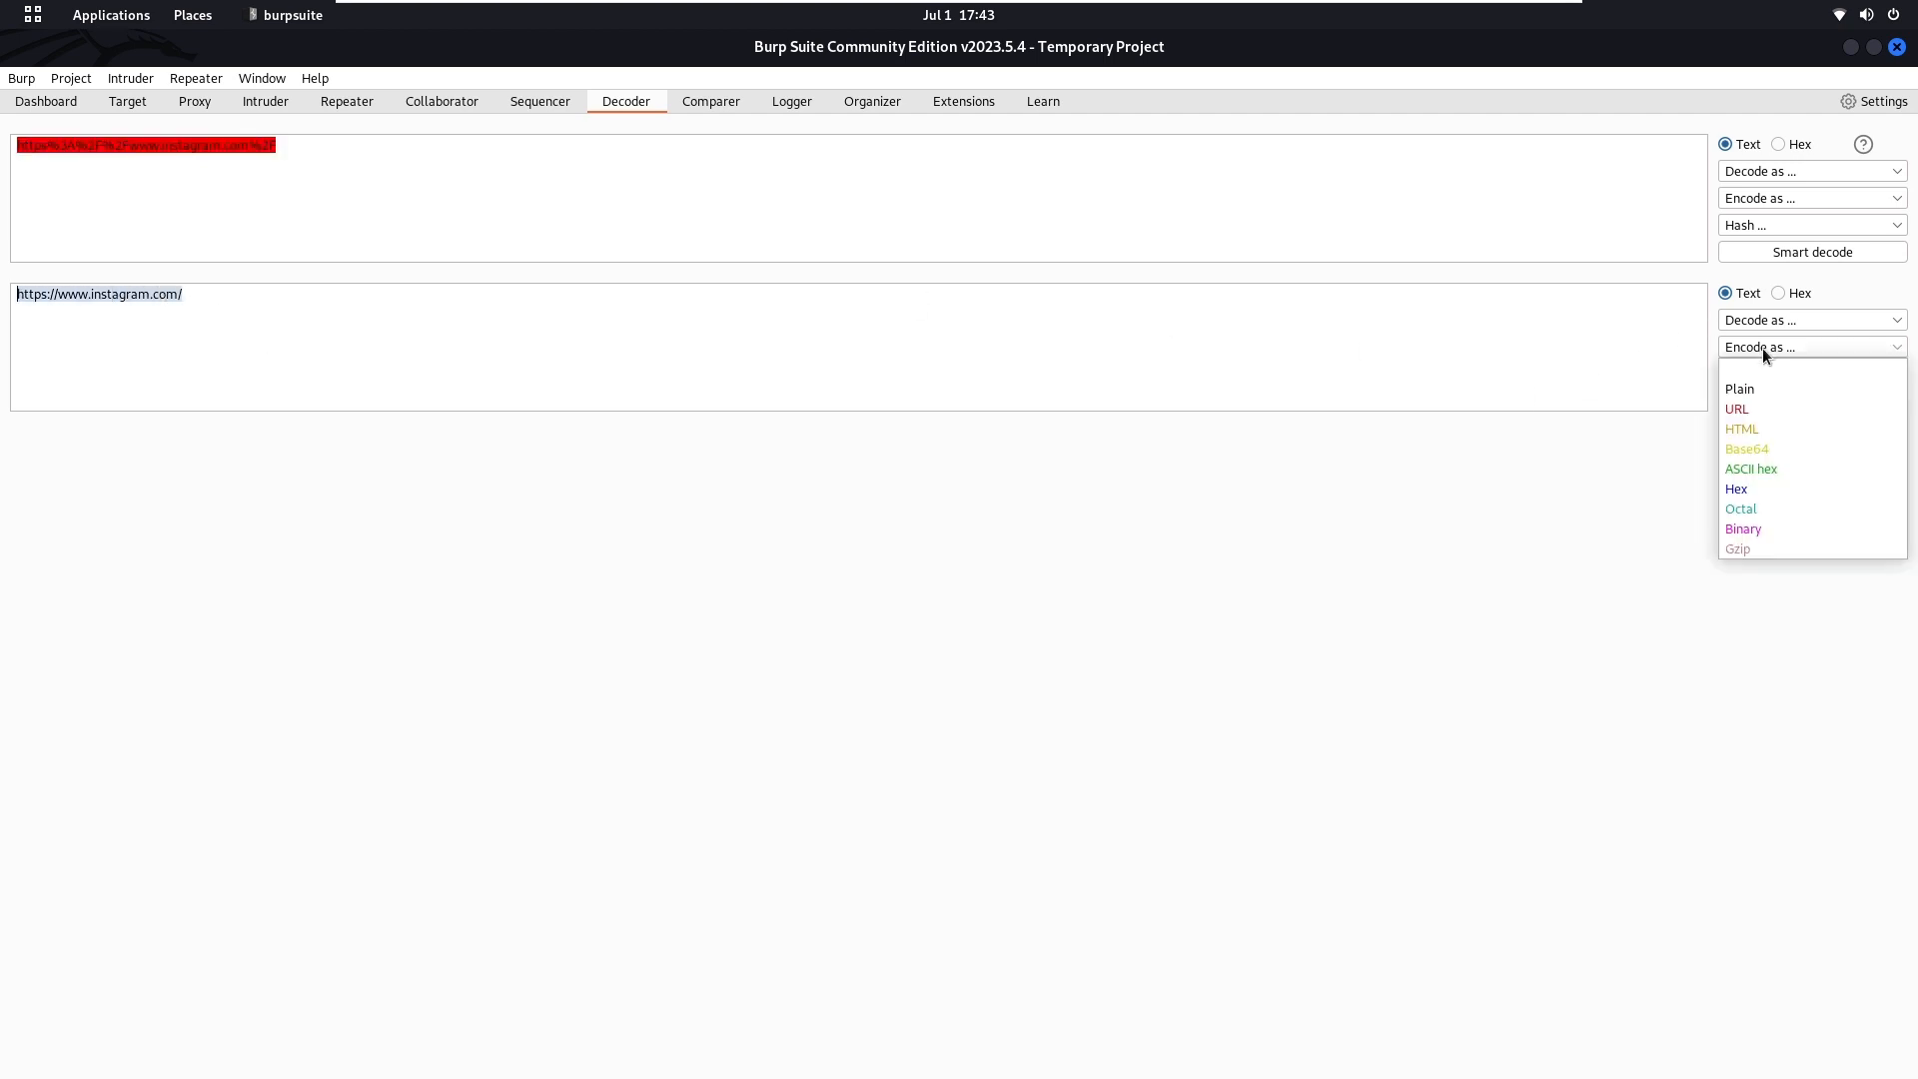
{"action": "left_click", "coordinate": [1748, 412]}
{"action": "left_click_drag", "start_coordinate": [732, 451], "coordinate": [21, 443]}
{"action": "key", "text": "ctrl+c"}
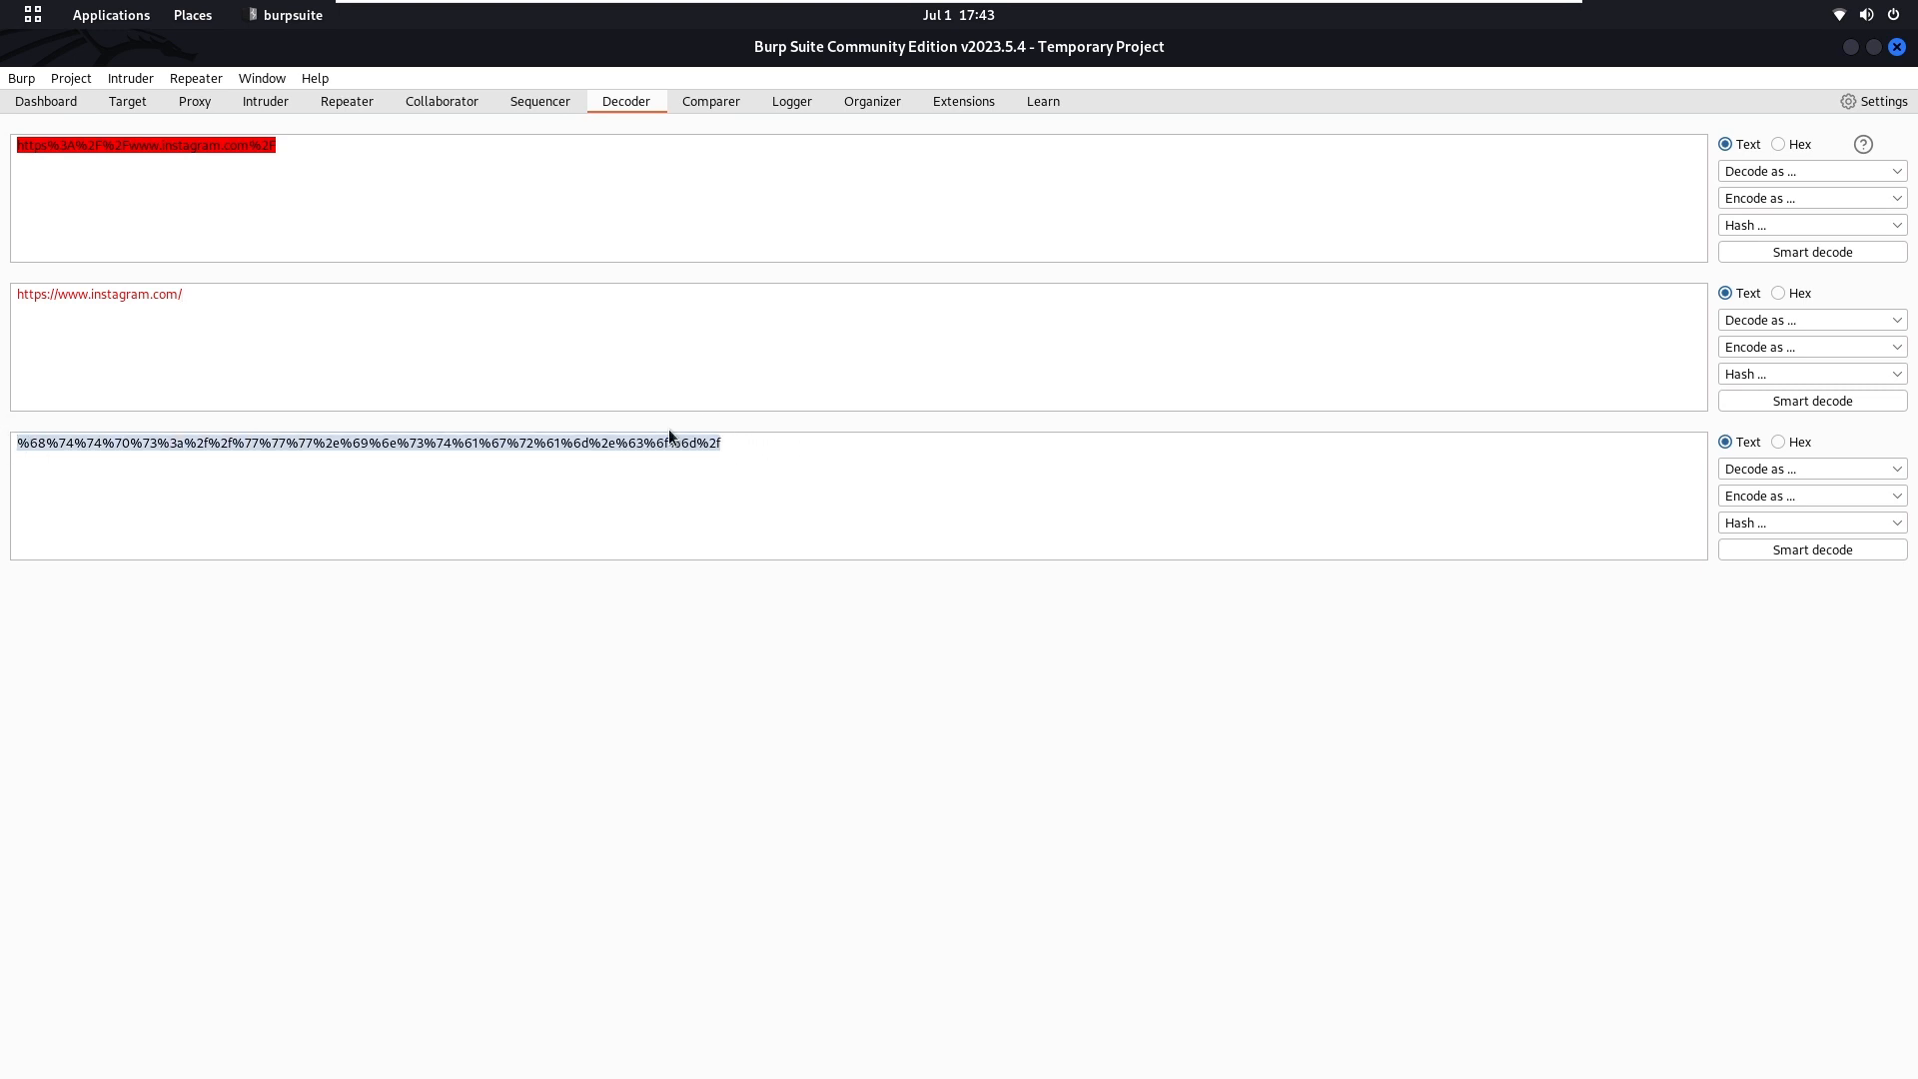
In Repeater, replace the q value cat in the Google search request with the copied encoded string and send the request
{"action": "left_click", "coordinate": [357, 104]}
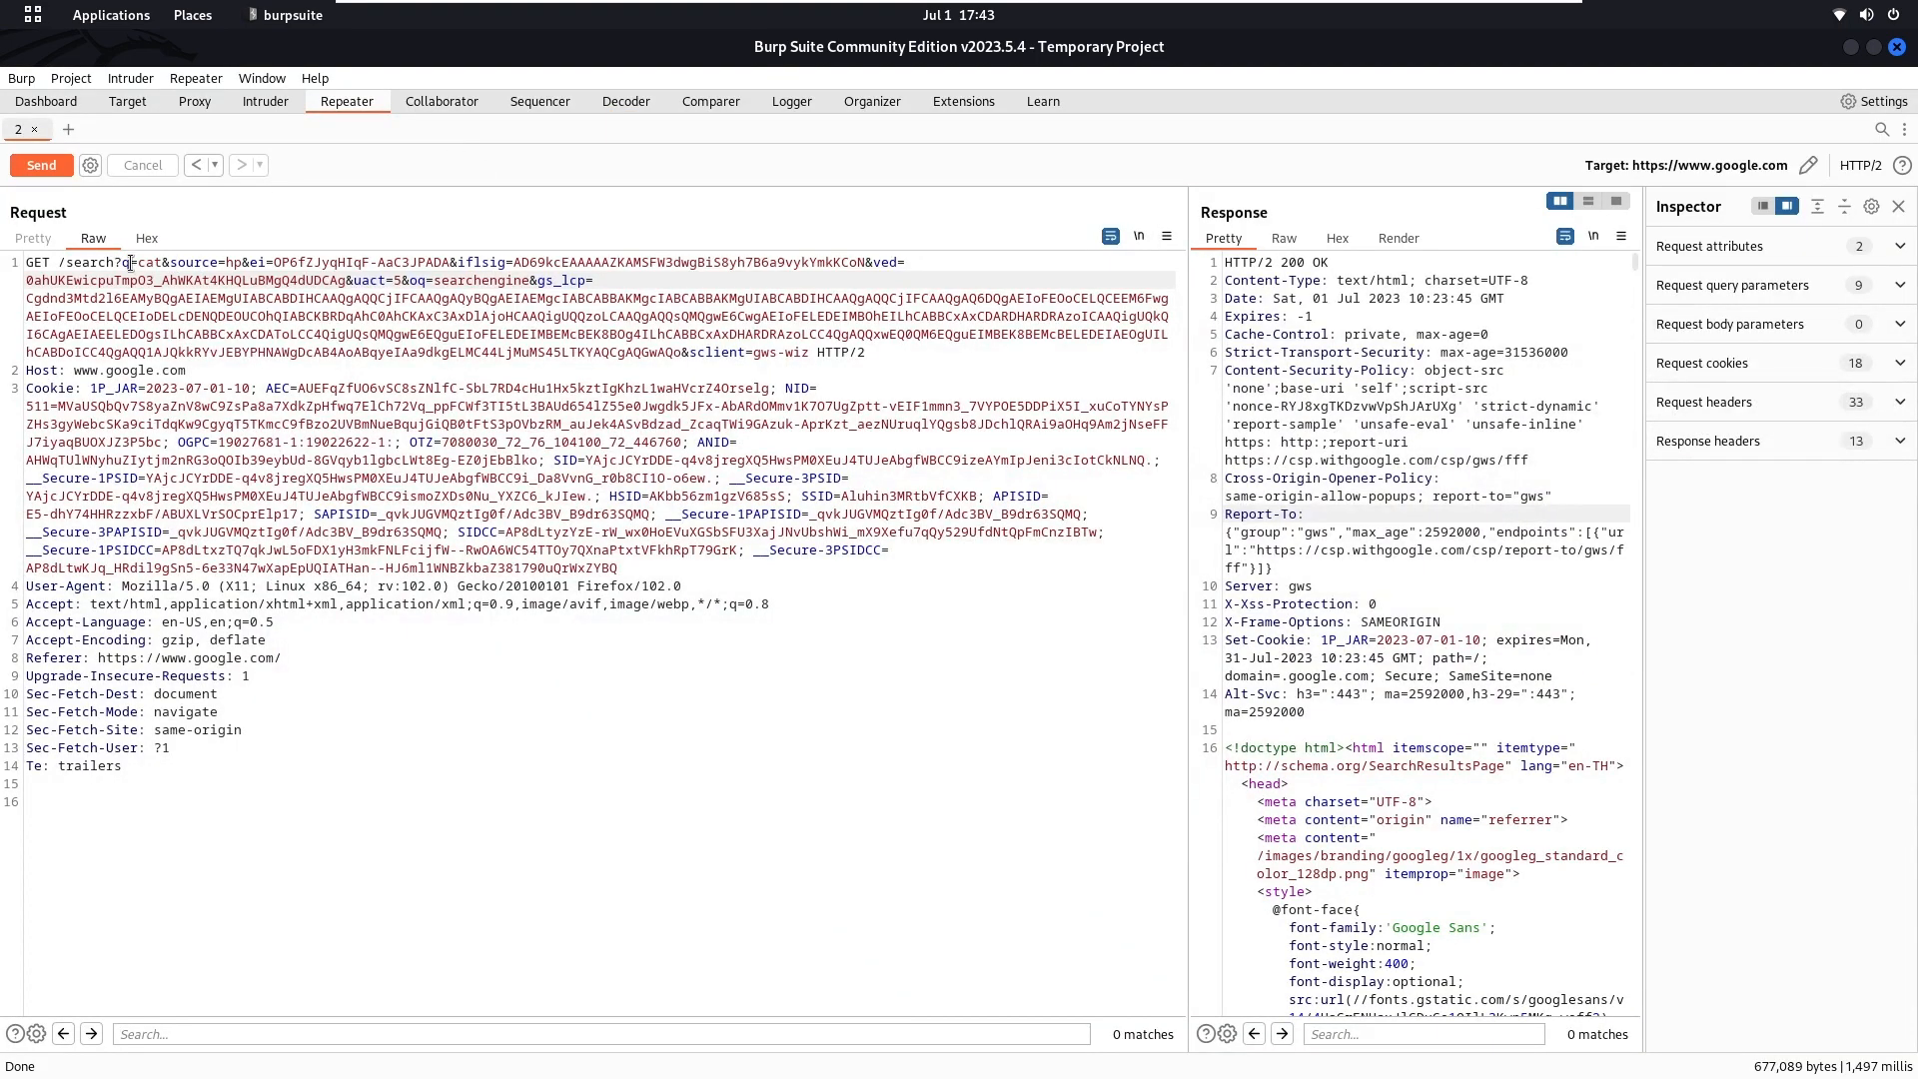
{"action": "double_click", "coordinate": [149, 262]}
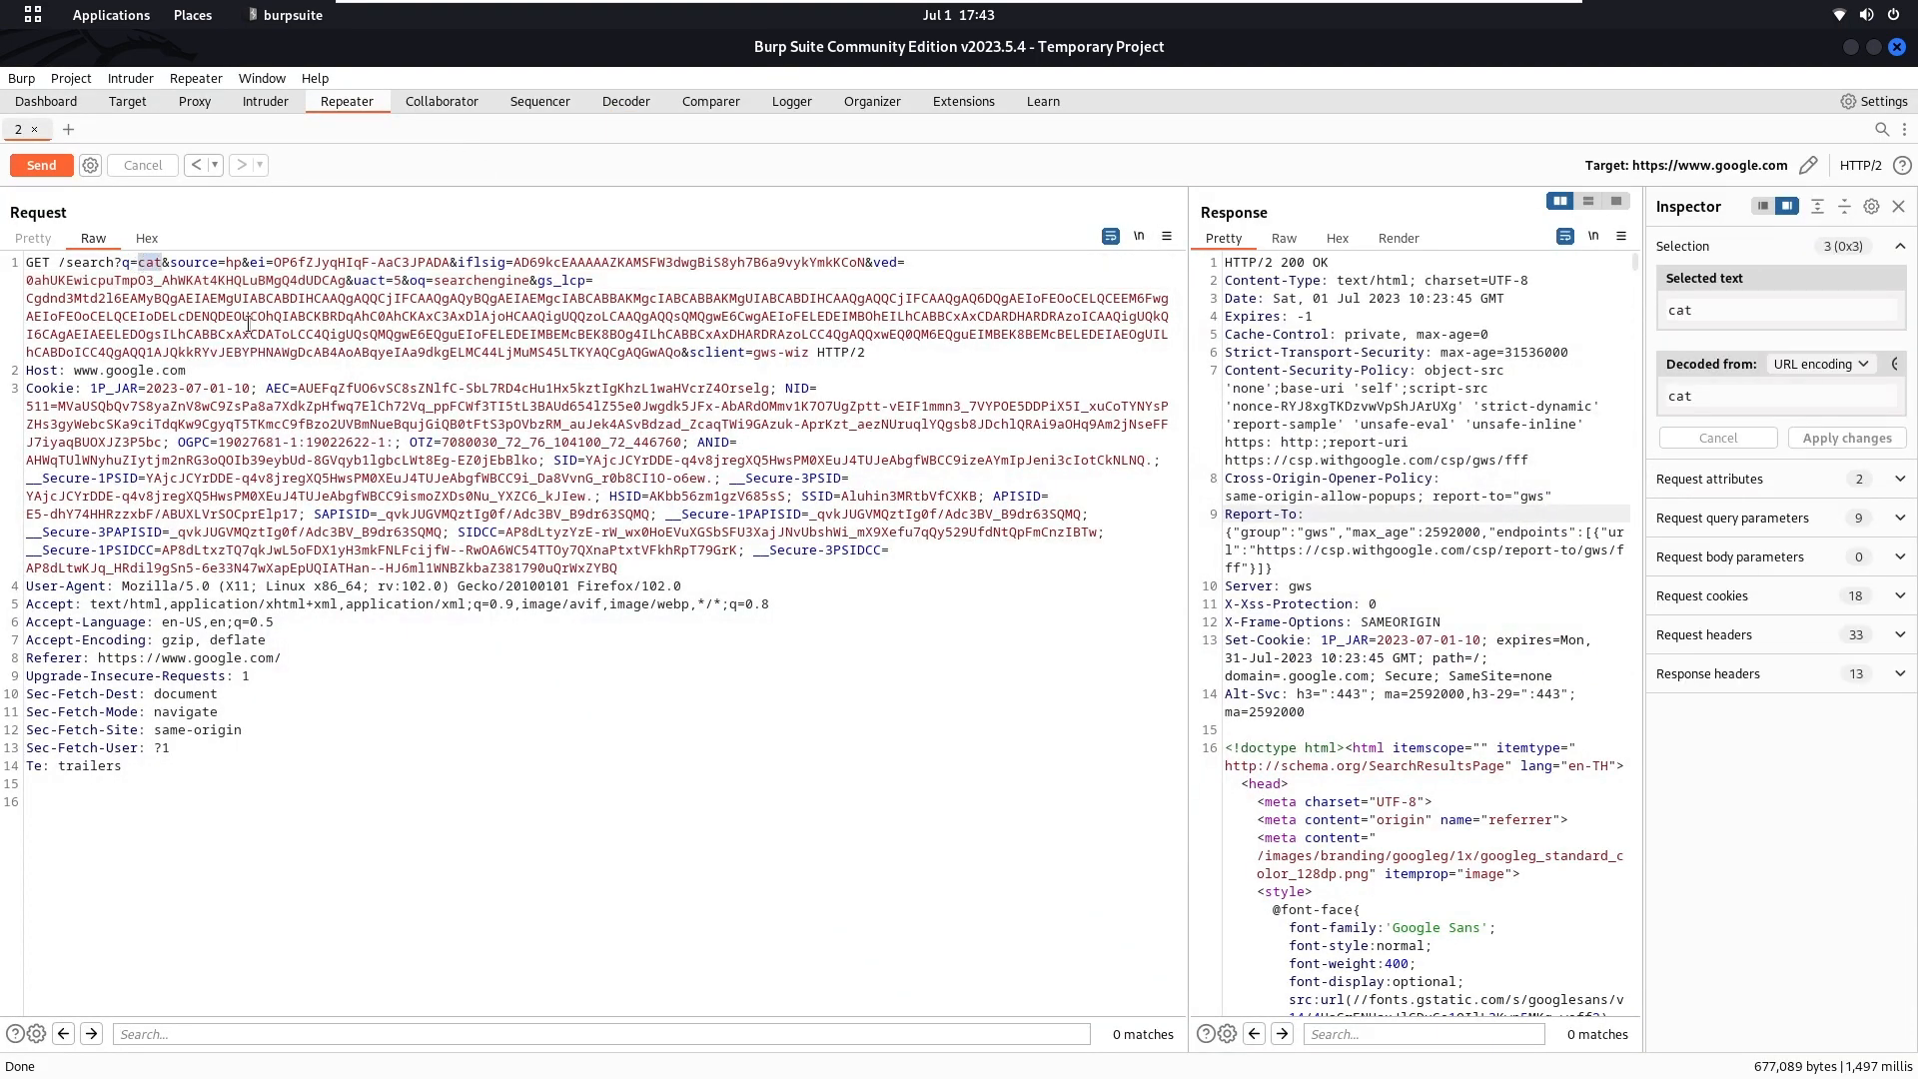
{"action": "key", "text": "ctrl+v"}
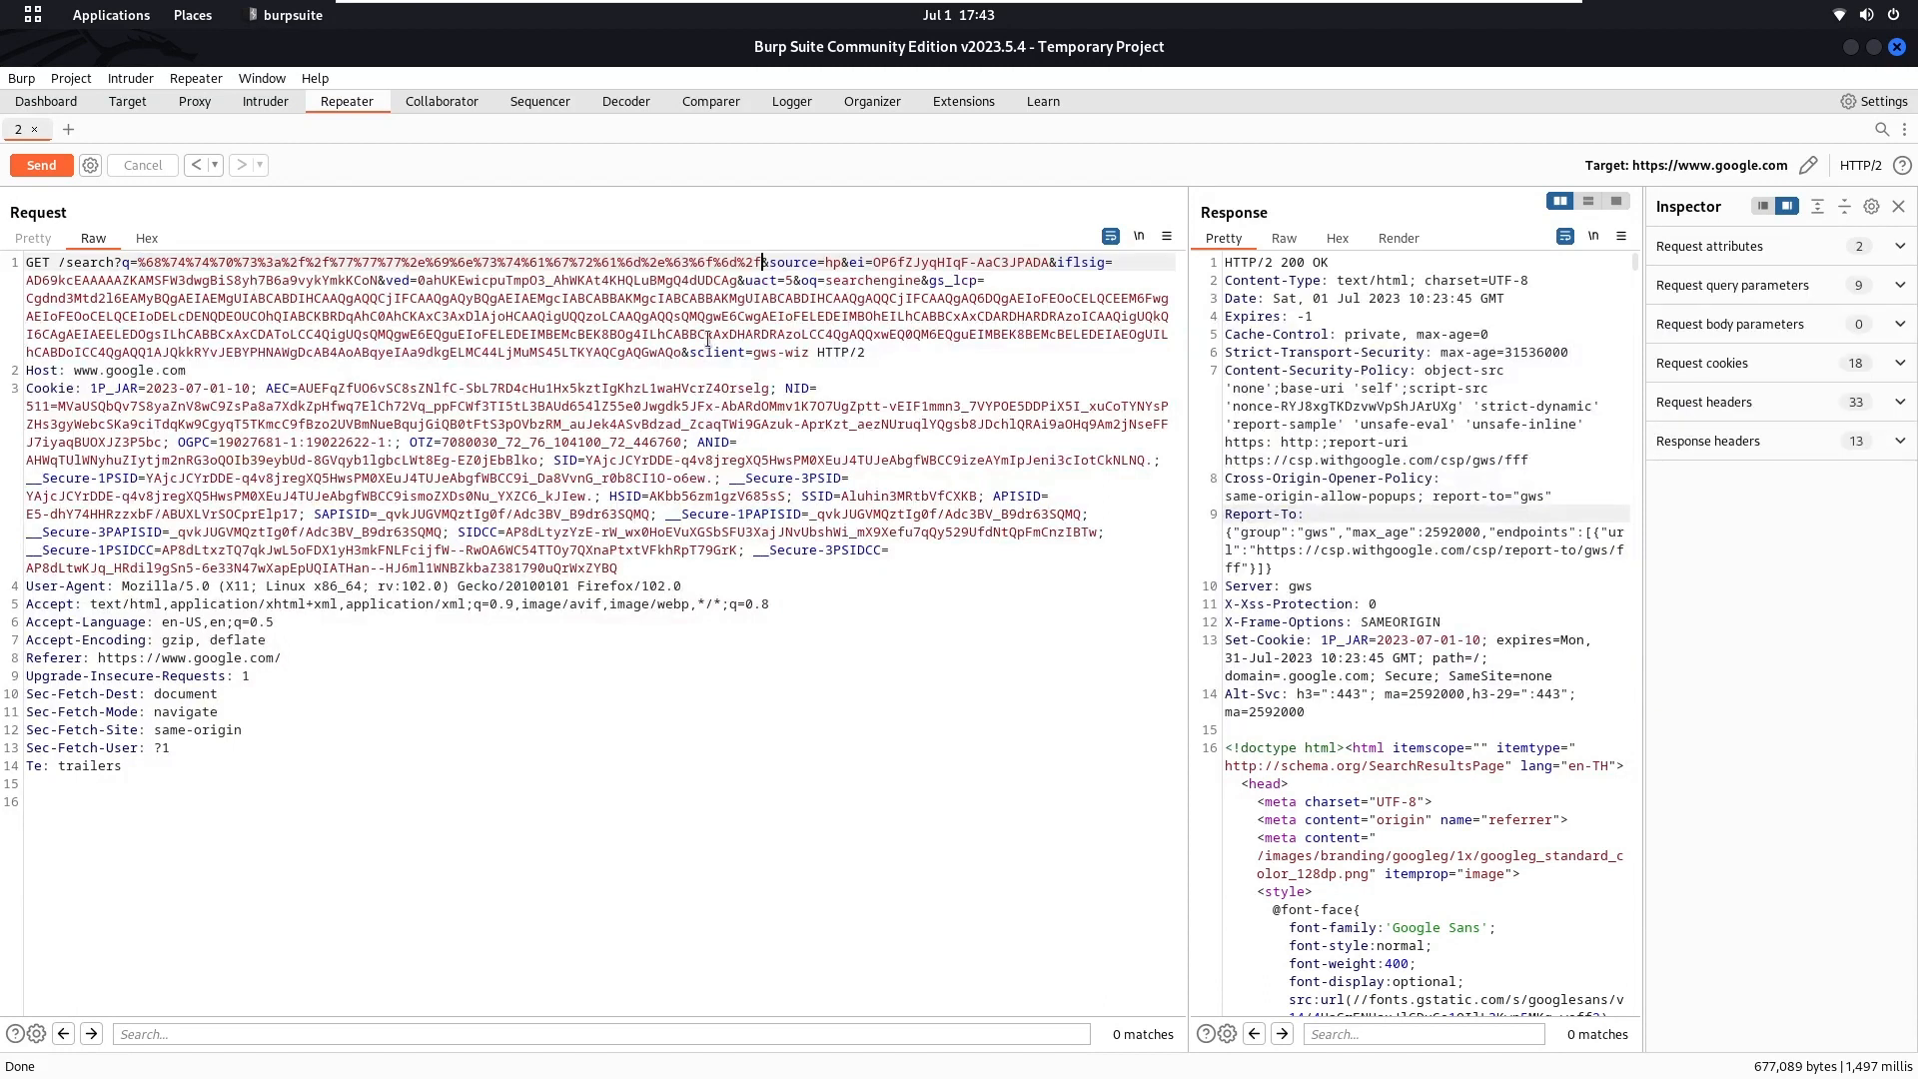
{"action": "left_click", "coordinate": [35, 170]}
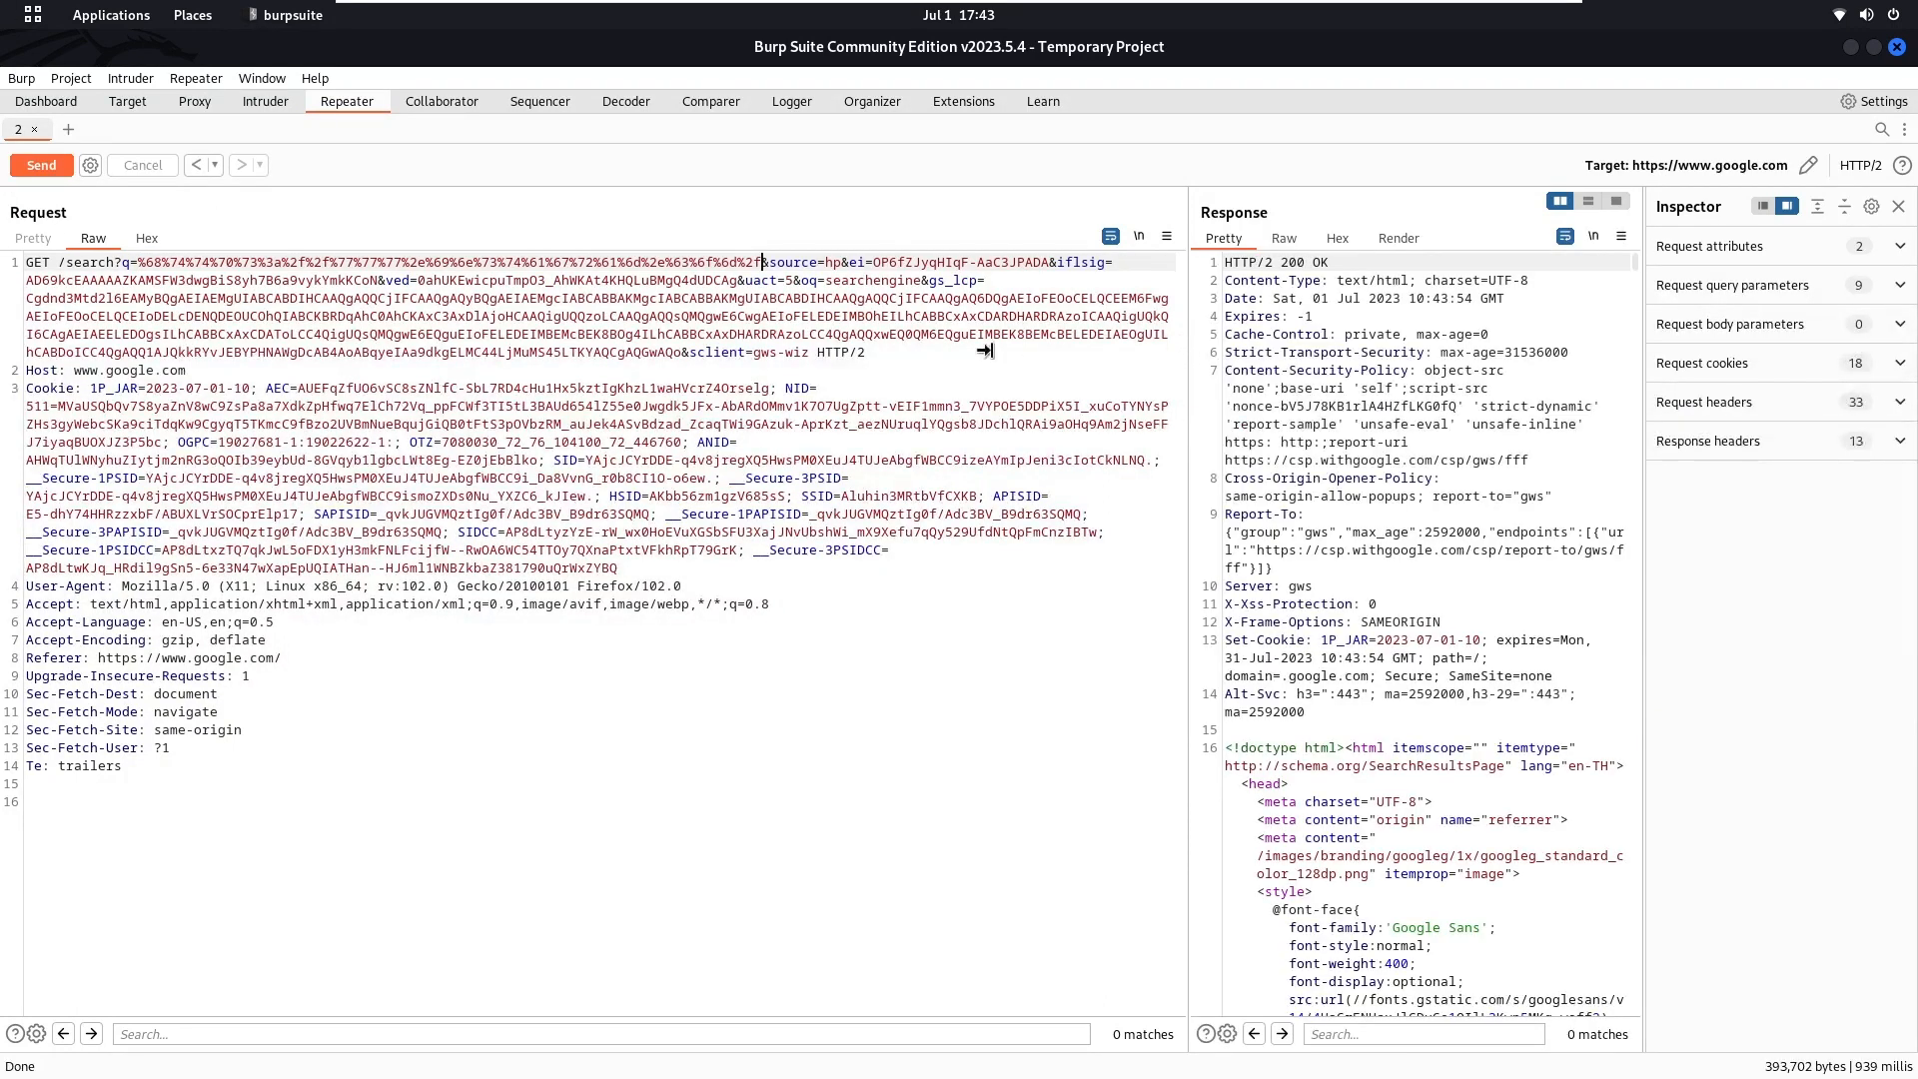
Widen the response area and copy the link for showing the request in the browser in its original session
{"action": "left_click_drag", "start_coordinate": [1179, 342], "coordinate": [755, 342]}
{"action": "right_click", "coordinate": [1171, 419]}
{"action": "mouse_move", "coordinate": [1340, 605]}
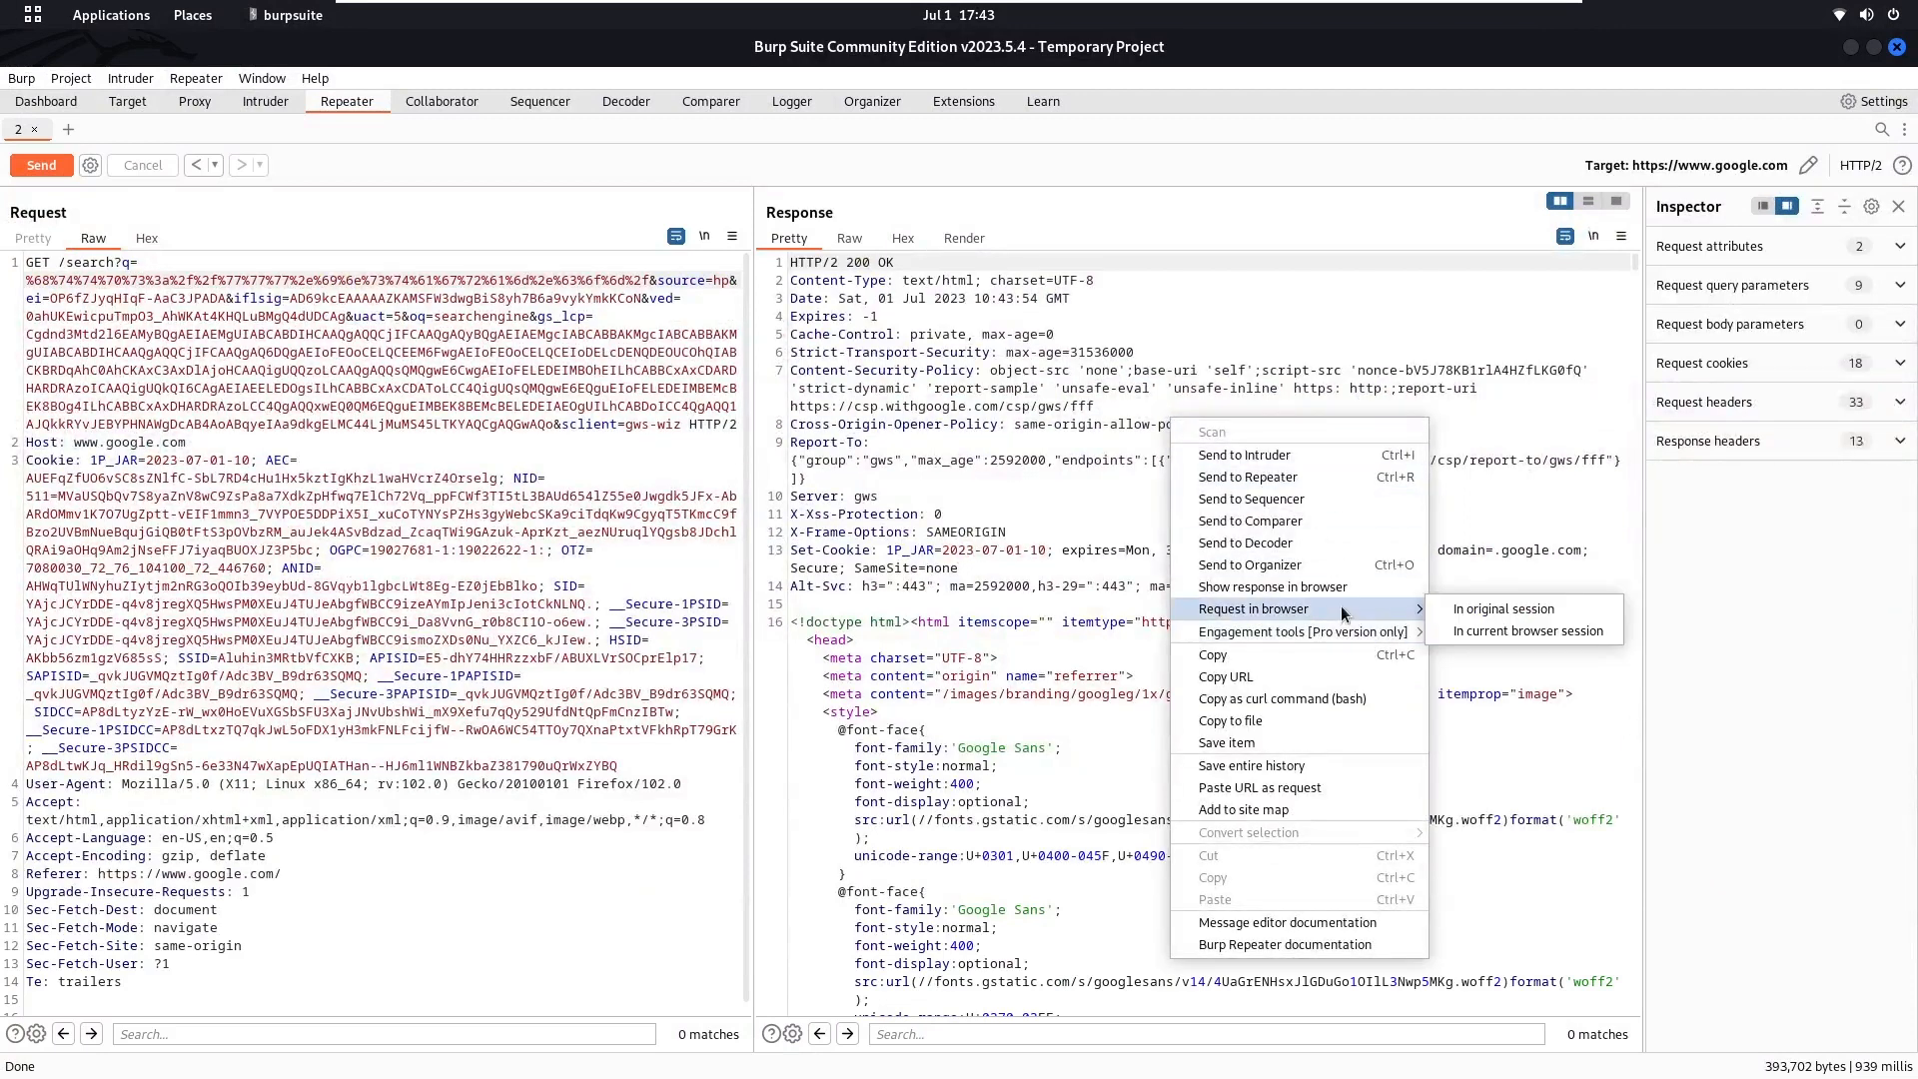
{"action": "left_click", "coordinate": [1479, 606]}
{"action": "left_click", "coordinate": [1226, 583]}
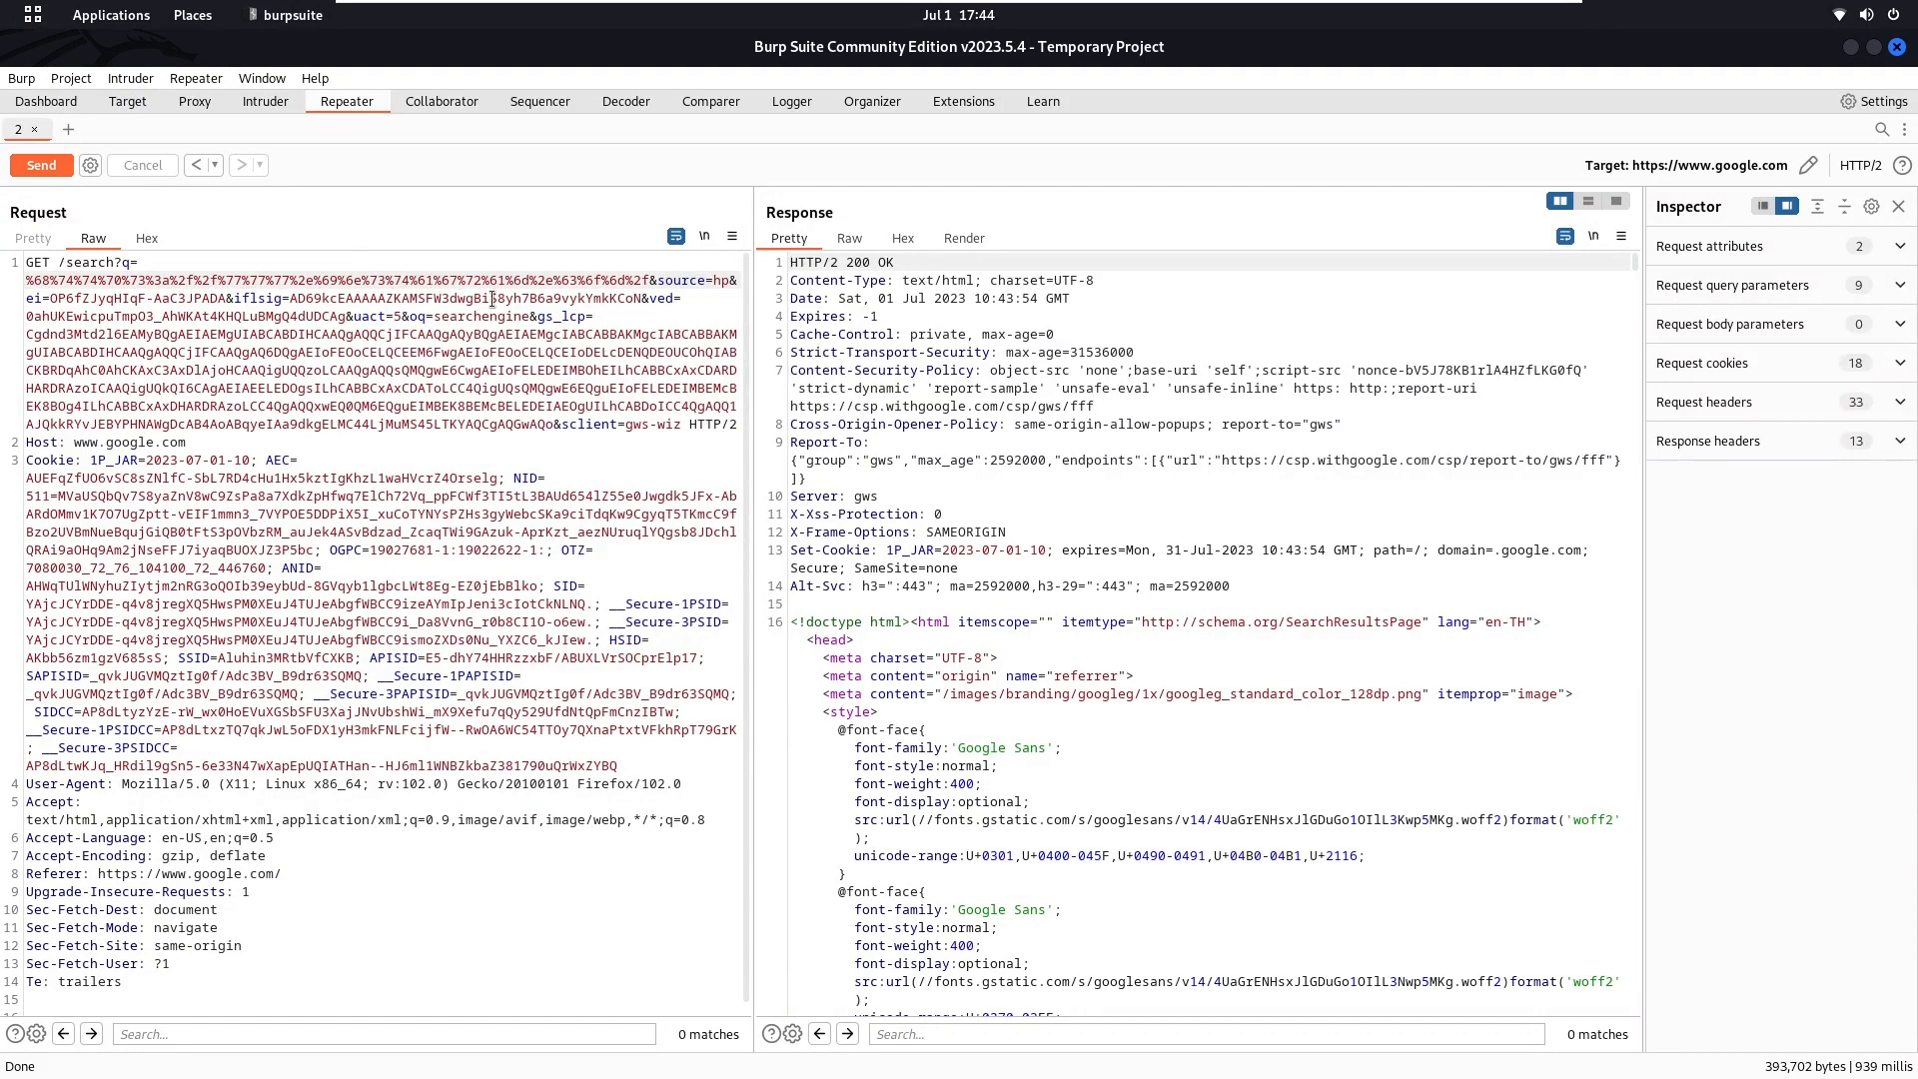
Switch to Firefox, load the copied burpsuite link in a new tab and check the search term on the Google results page
{"action": "key", "text": "super"}
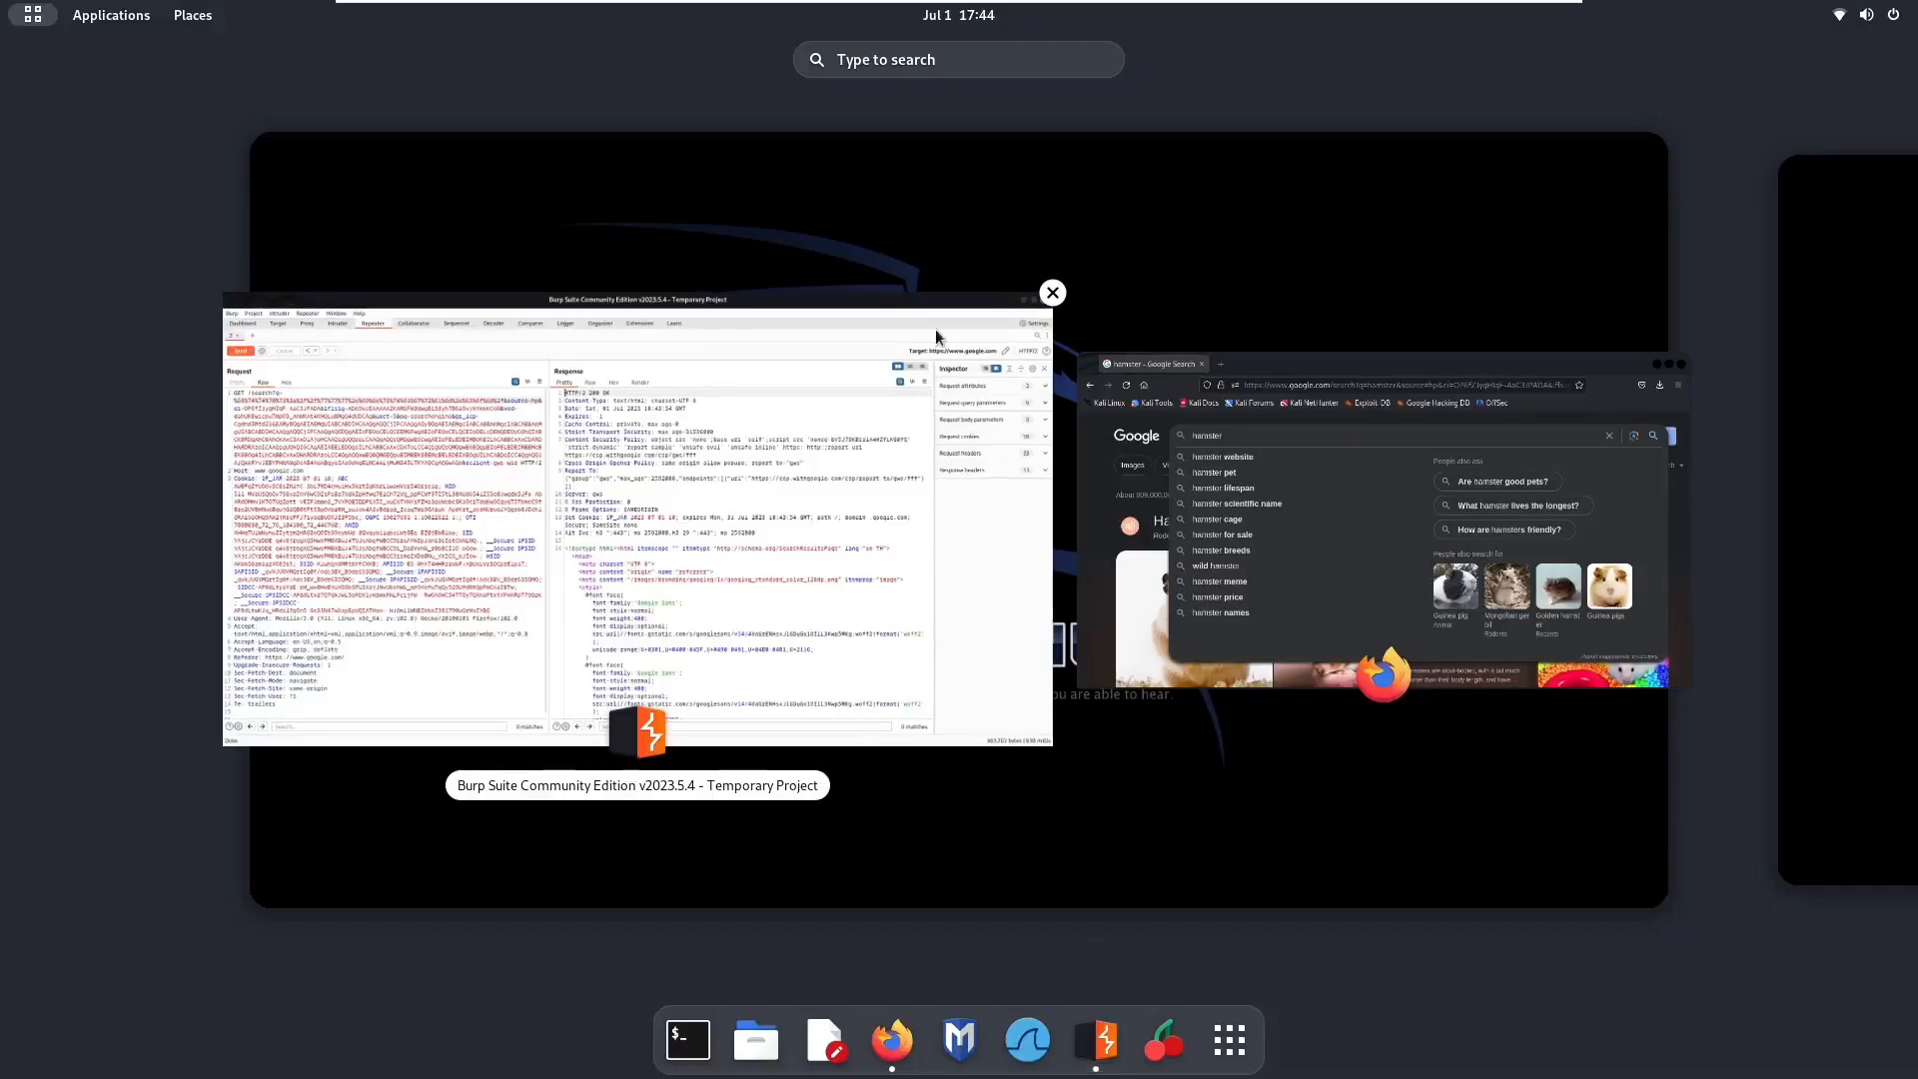
{"action": "left_click", "coordinate": [1242, 494]}
{"action": "left_click", "coordinate": [665, 133]}
{"action": "key", "text": "ctrl+v"}
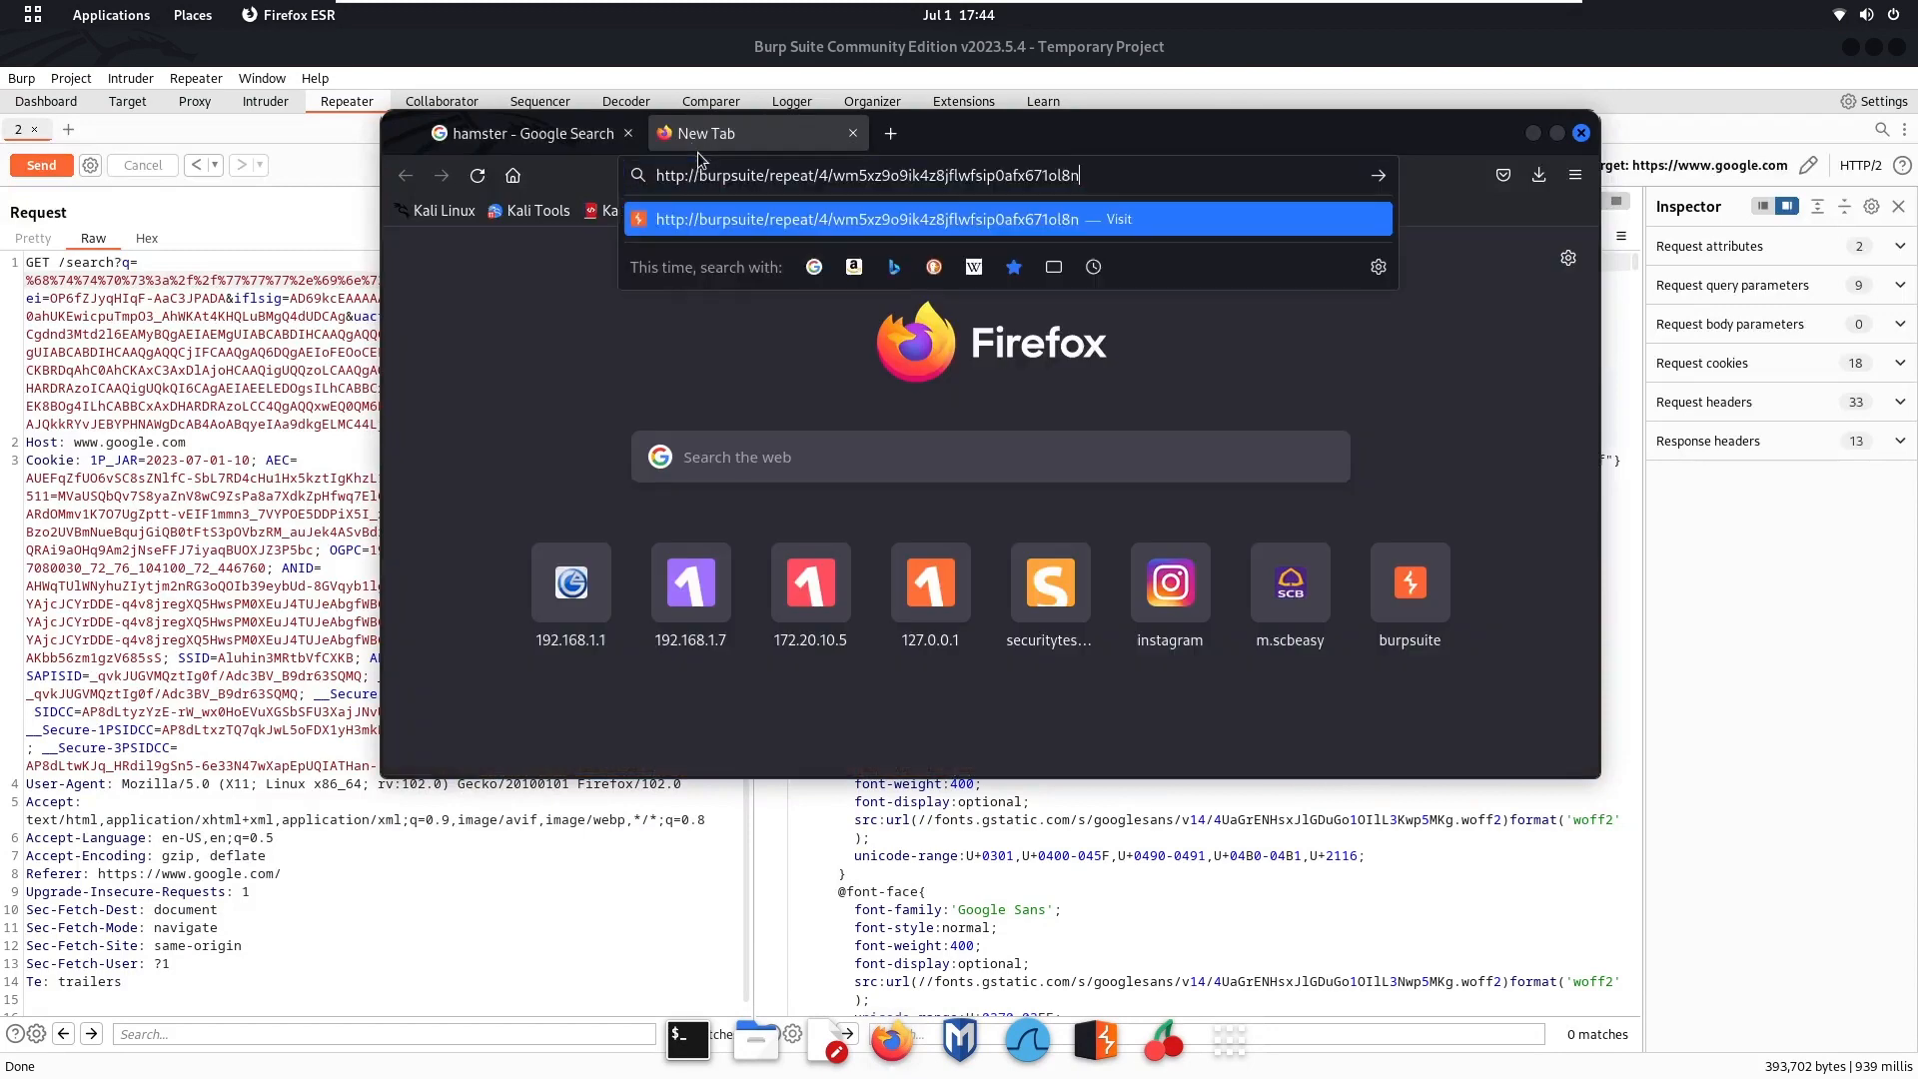
{"action": "key", "text": "Return"}
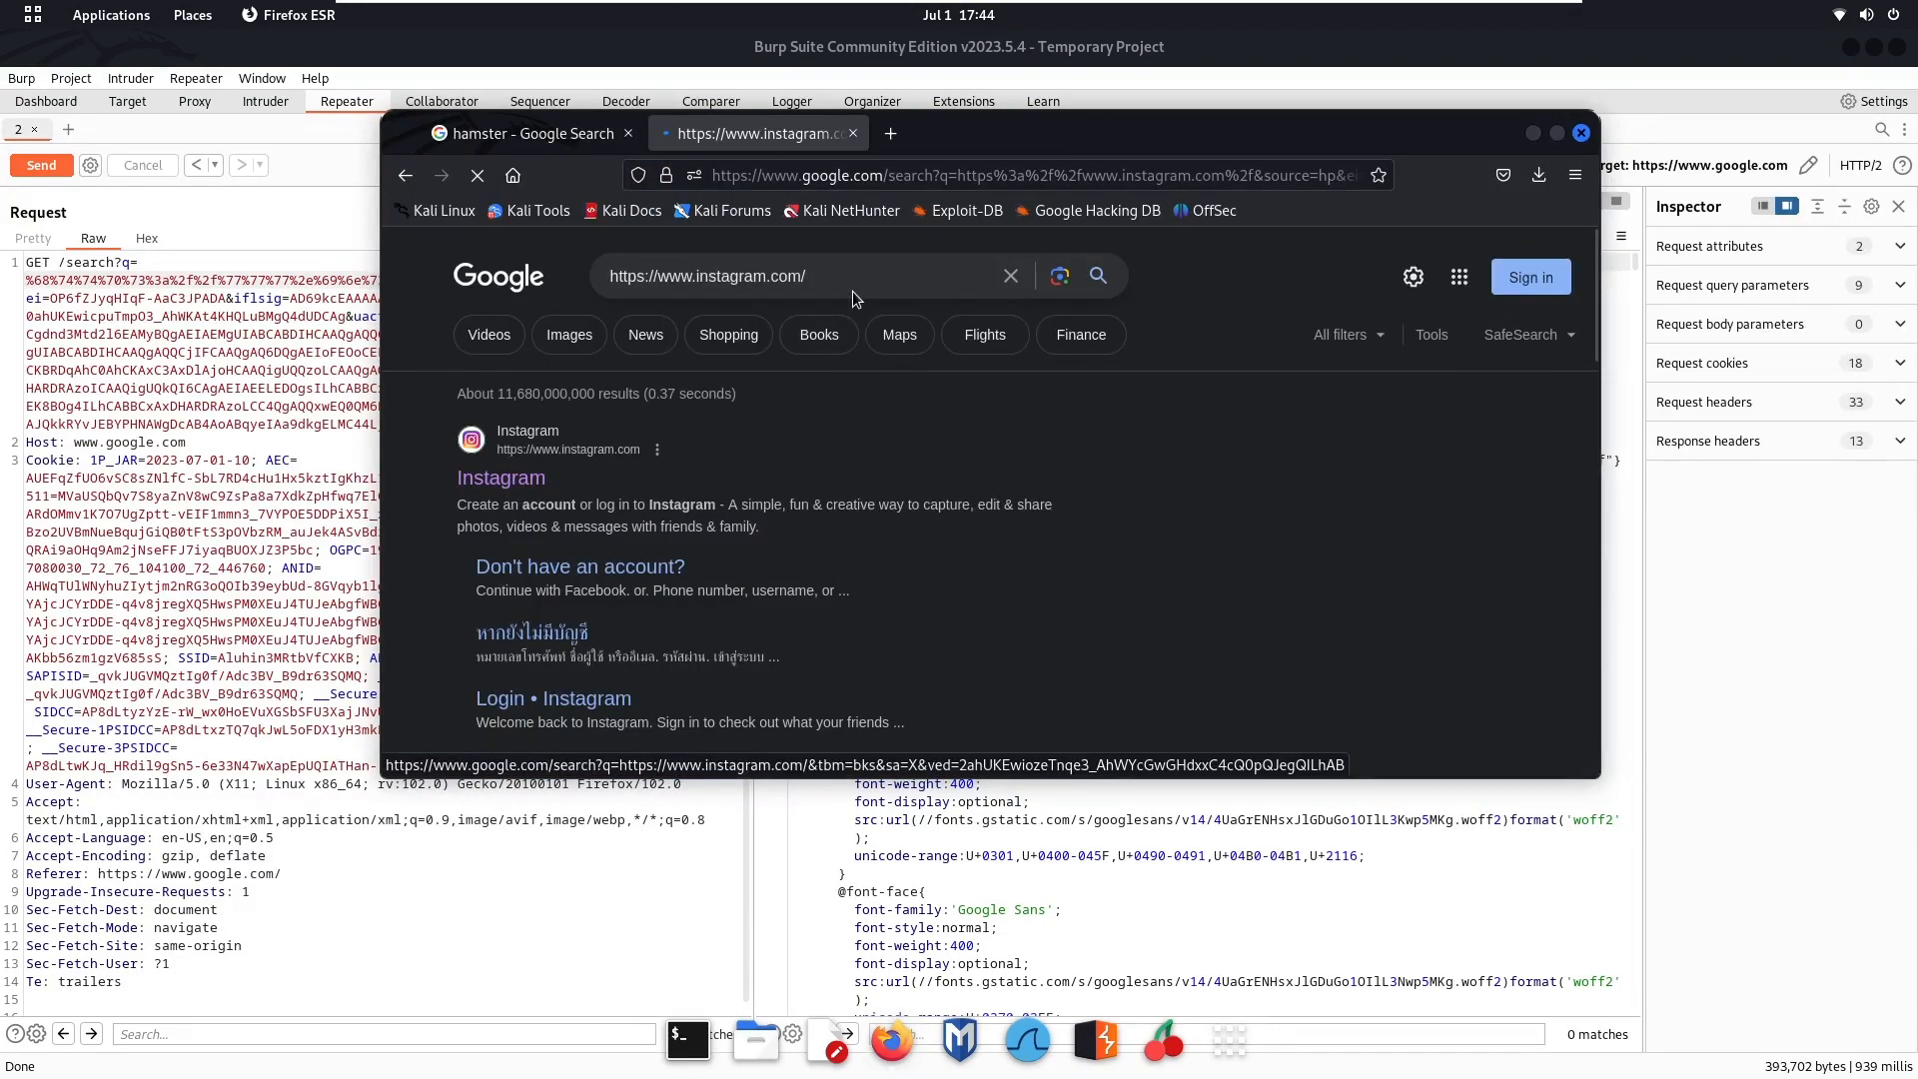
{"action": "left_click_drag", "start_coordinate": [847, 279], "coordinate": [556, 270]}
{"action": "left_click", "coordinate": [888, 273]}
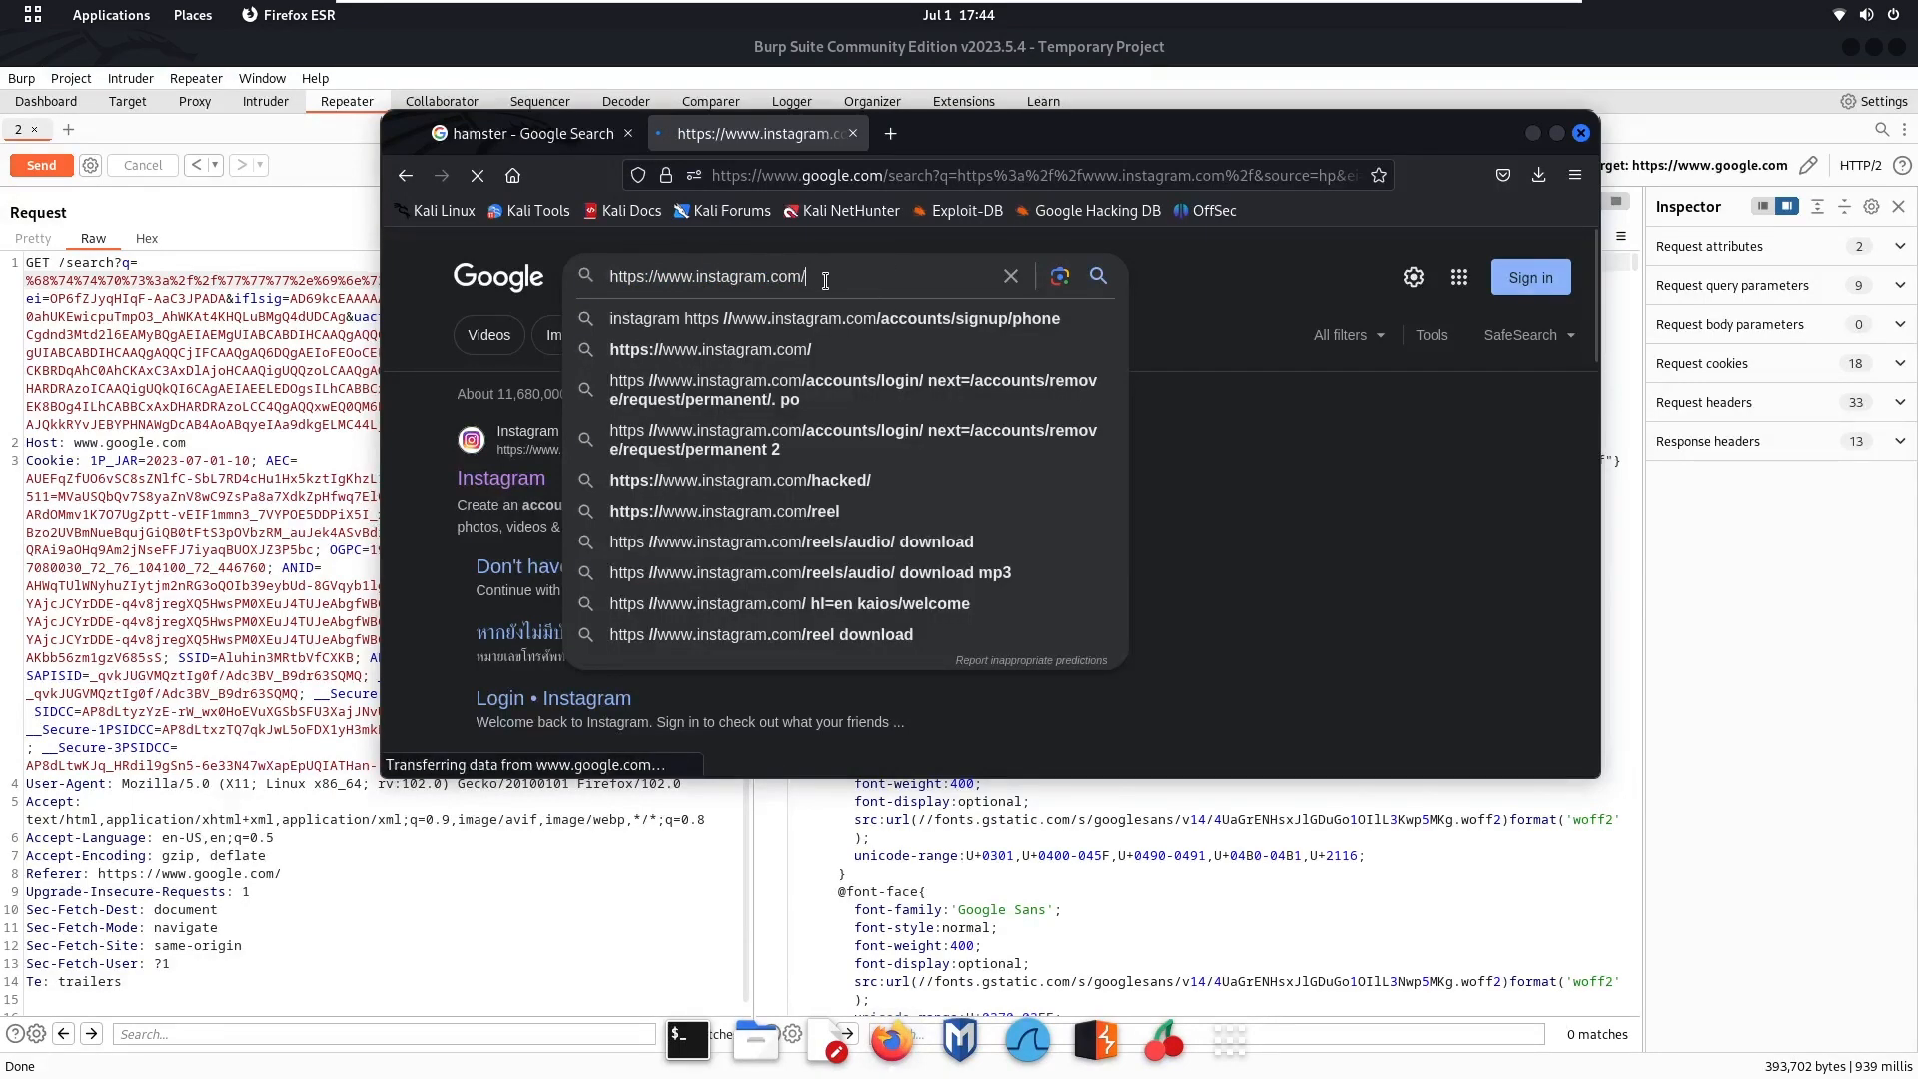
Return to Decoder in Burp Suite, compare the decoded Instagram URL with its URL-encoded version and review the available encoding formats
{"action": "left_click", "coordinate": [633, 98]}
{"action": "left_click", "coordinate": [628, 101]}
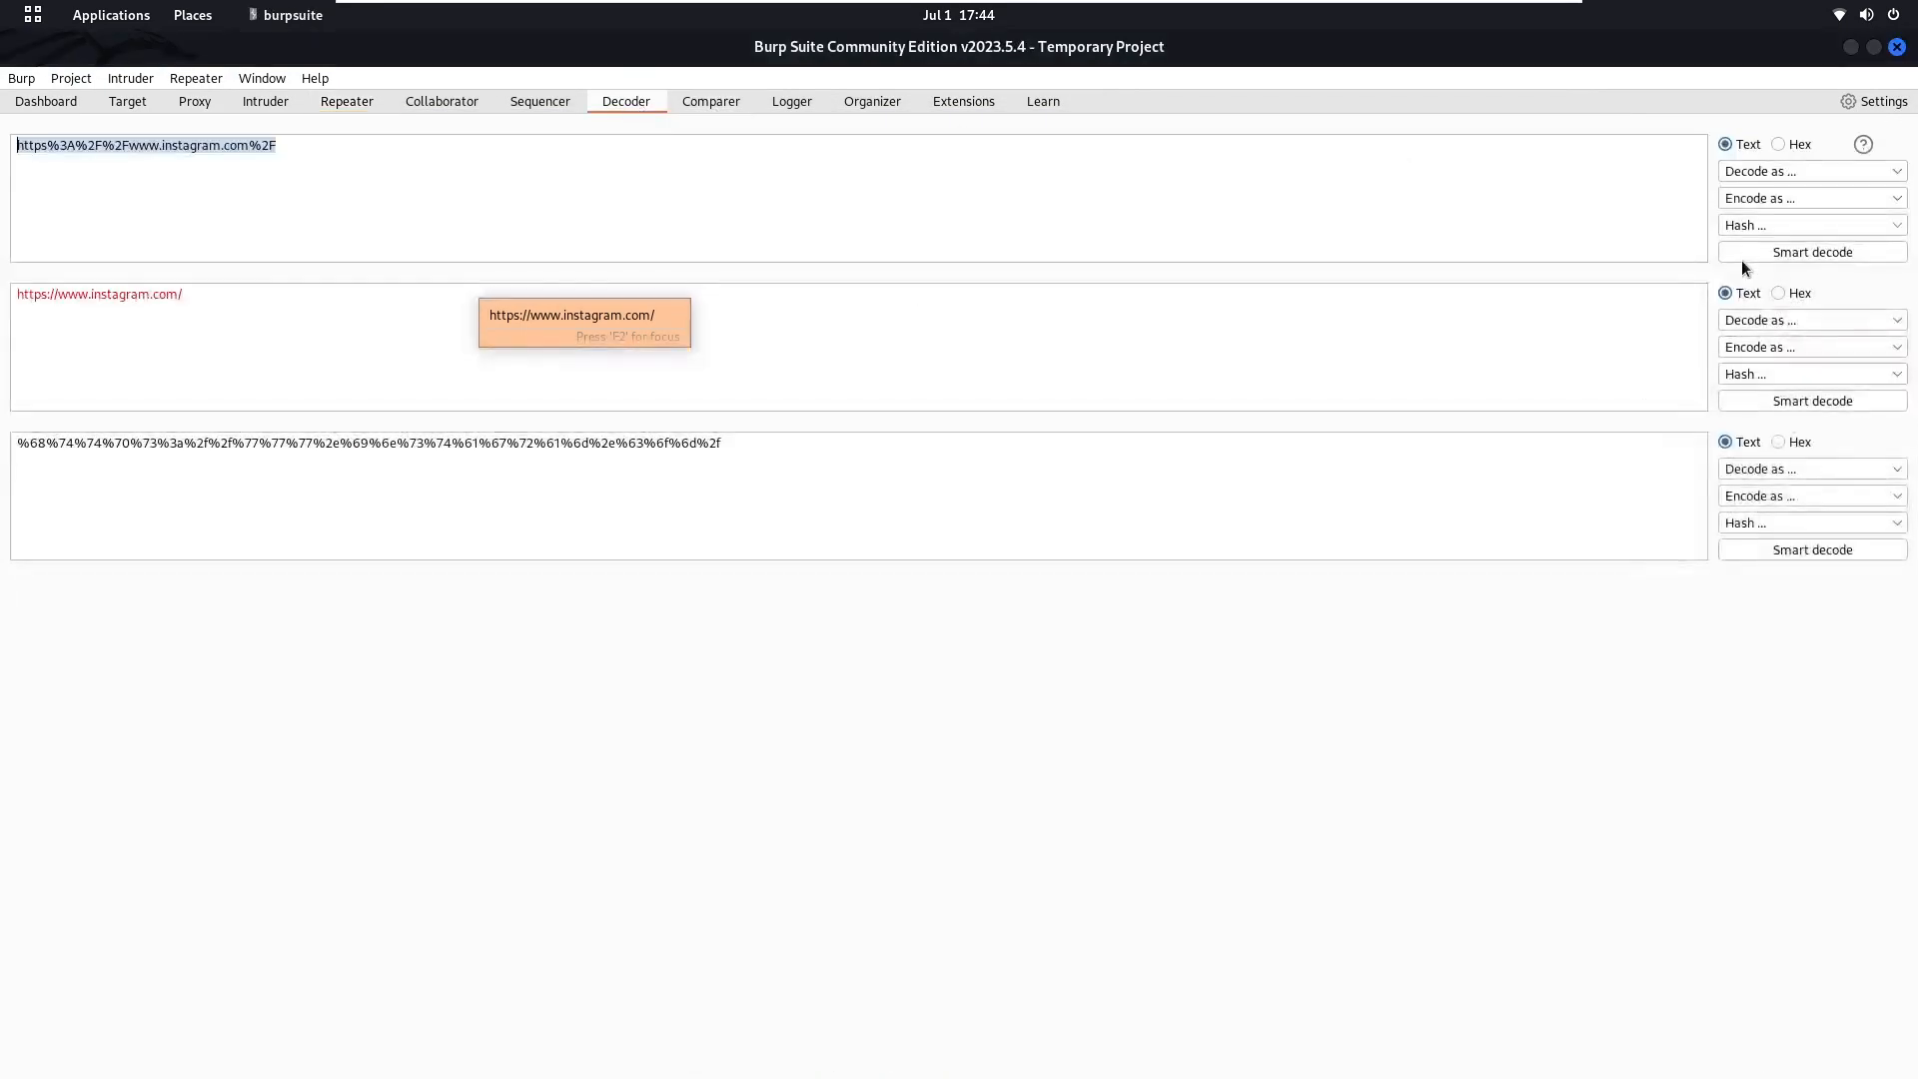
{"action": "left_click", "coordinate": [985, 489]}
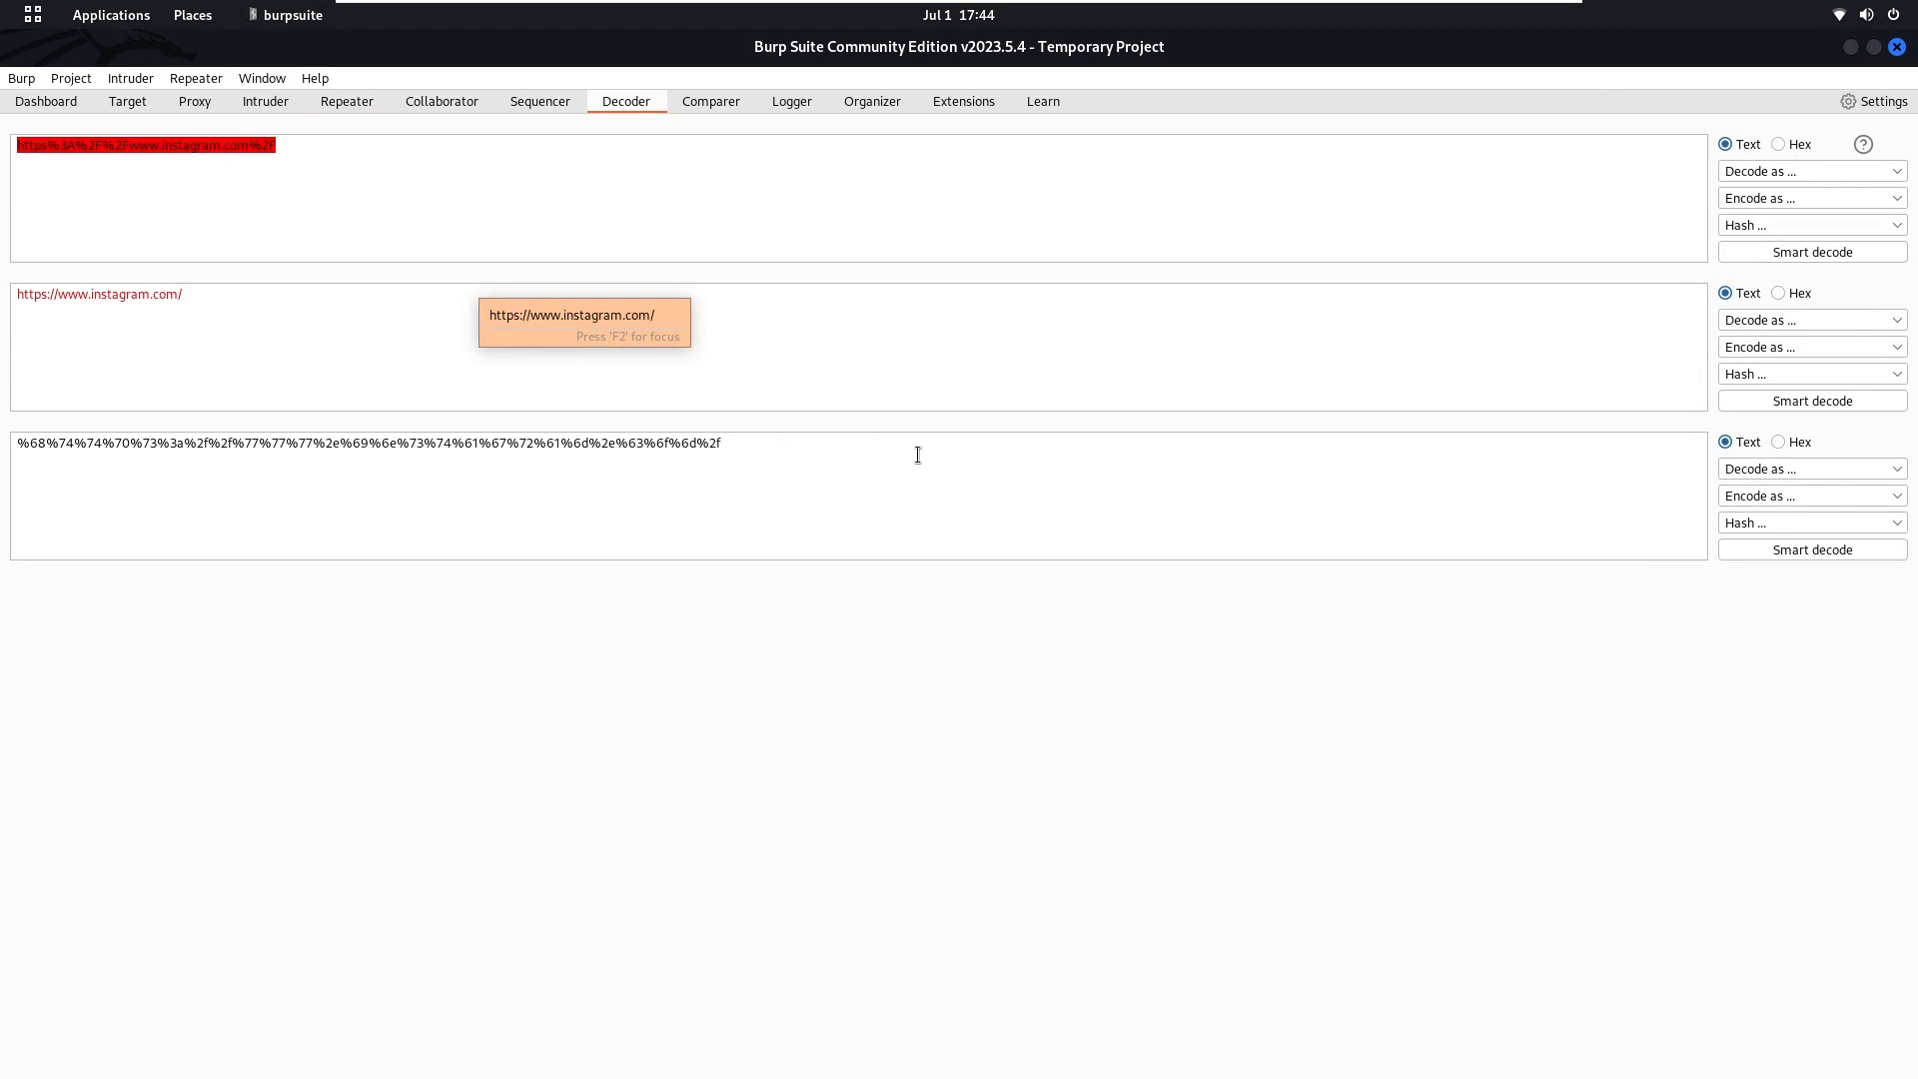
{"action": "left_click_drag", "start_coordinate": [247, 315], "coordinate": [22, 245]}
{"action": "left_click", "coordinate": [274, 316]}
{"action": "left_click_drag", "start_coordinate": [211, 349], "coordinate": [17, 291]}
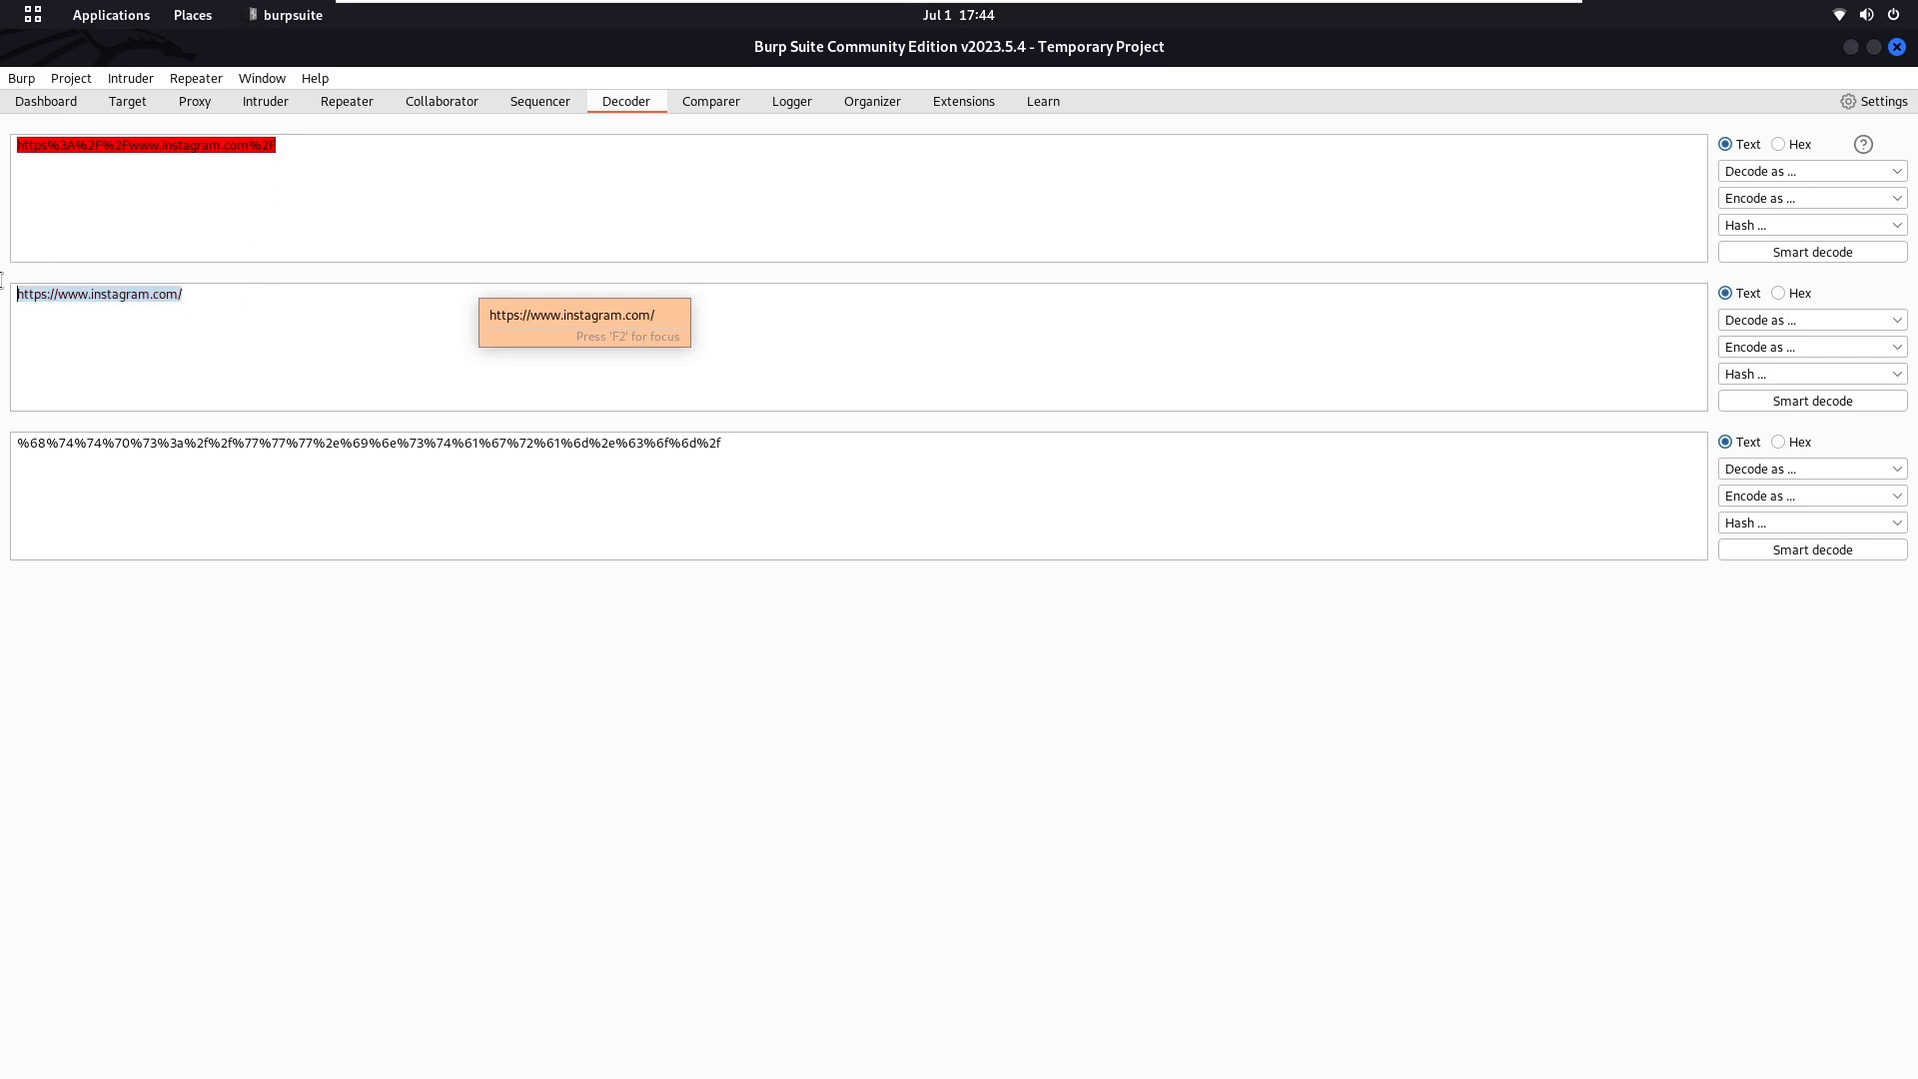
{"action": "left_click", "coordinate": [875, 490]}
{"action": "triple_click", "coordinate": [232, 459]}
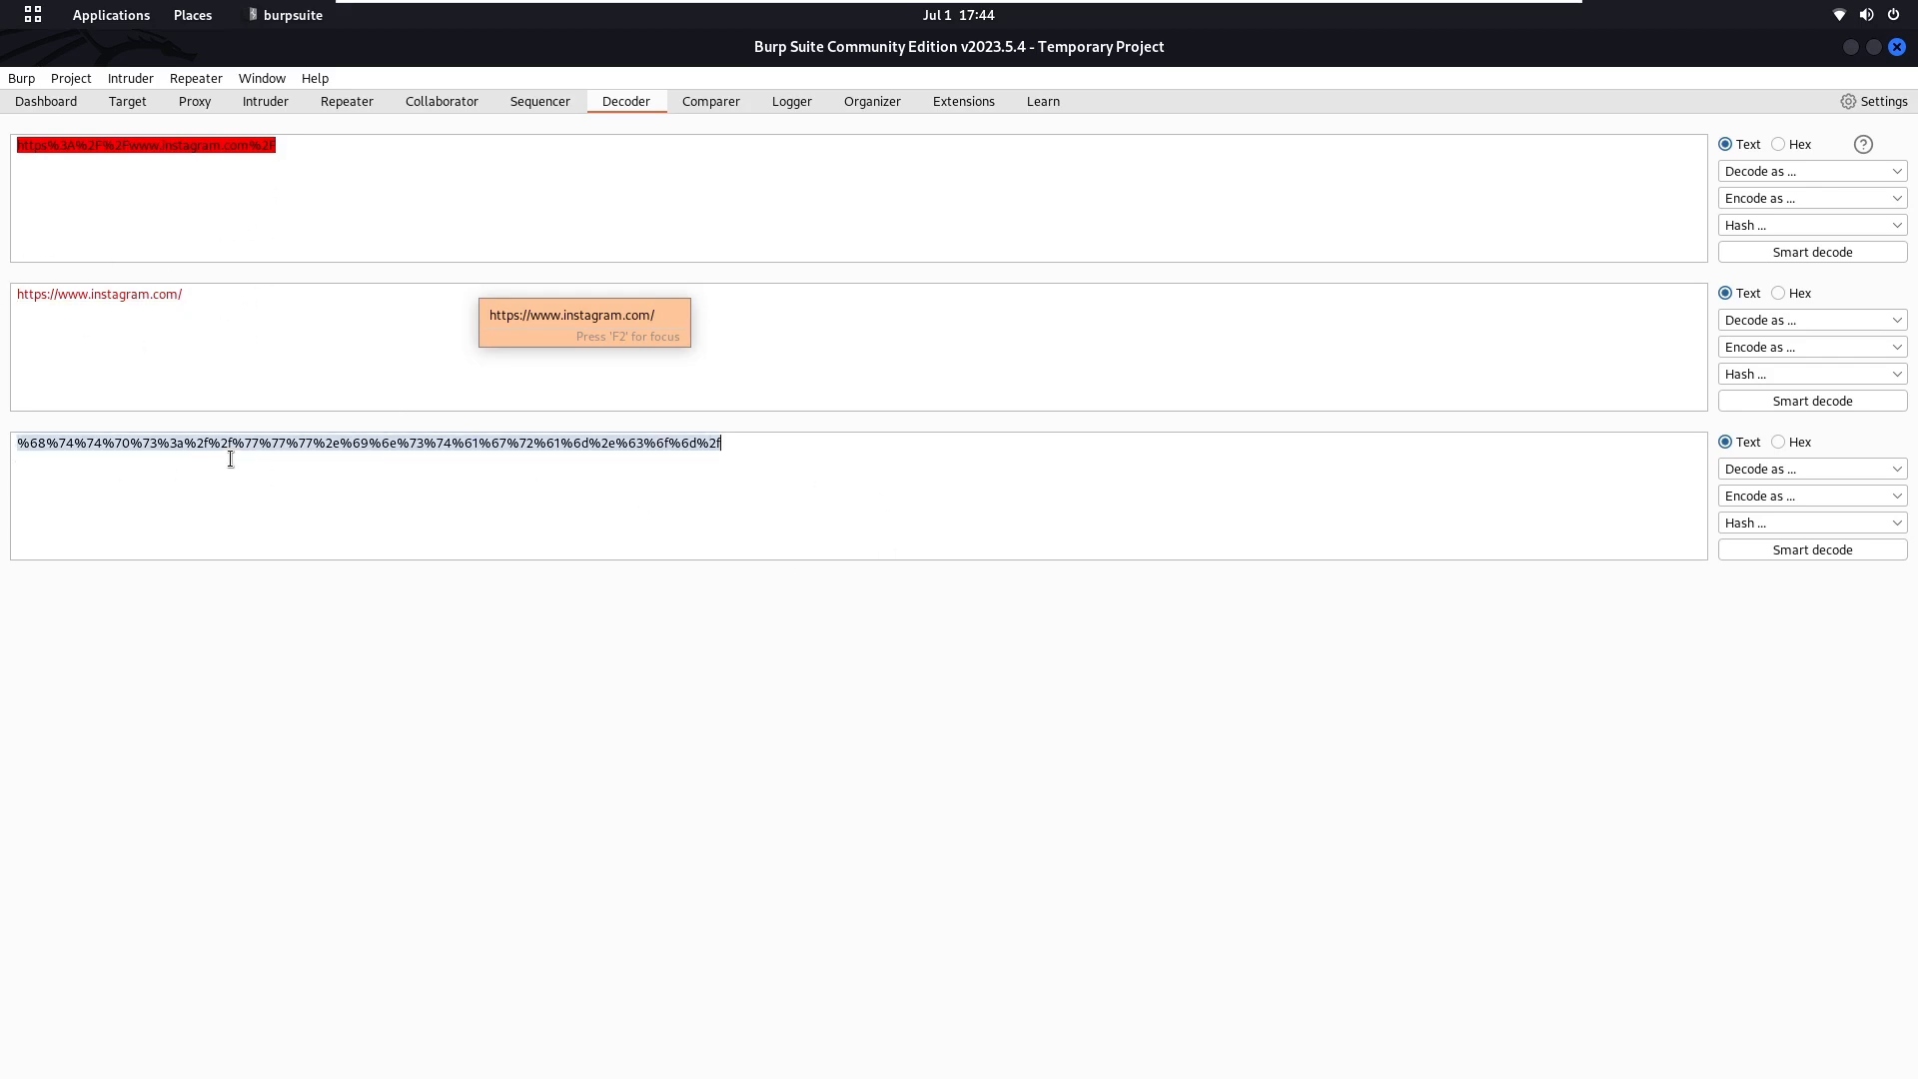
{"action": "left_click_drag", "start_coordinate": [249, 300], "coordinate": [2, 292]}
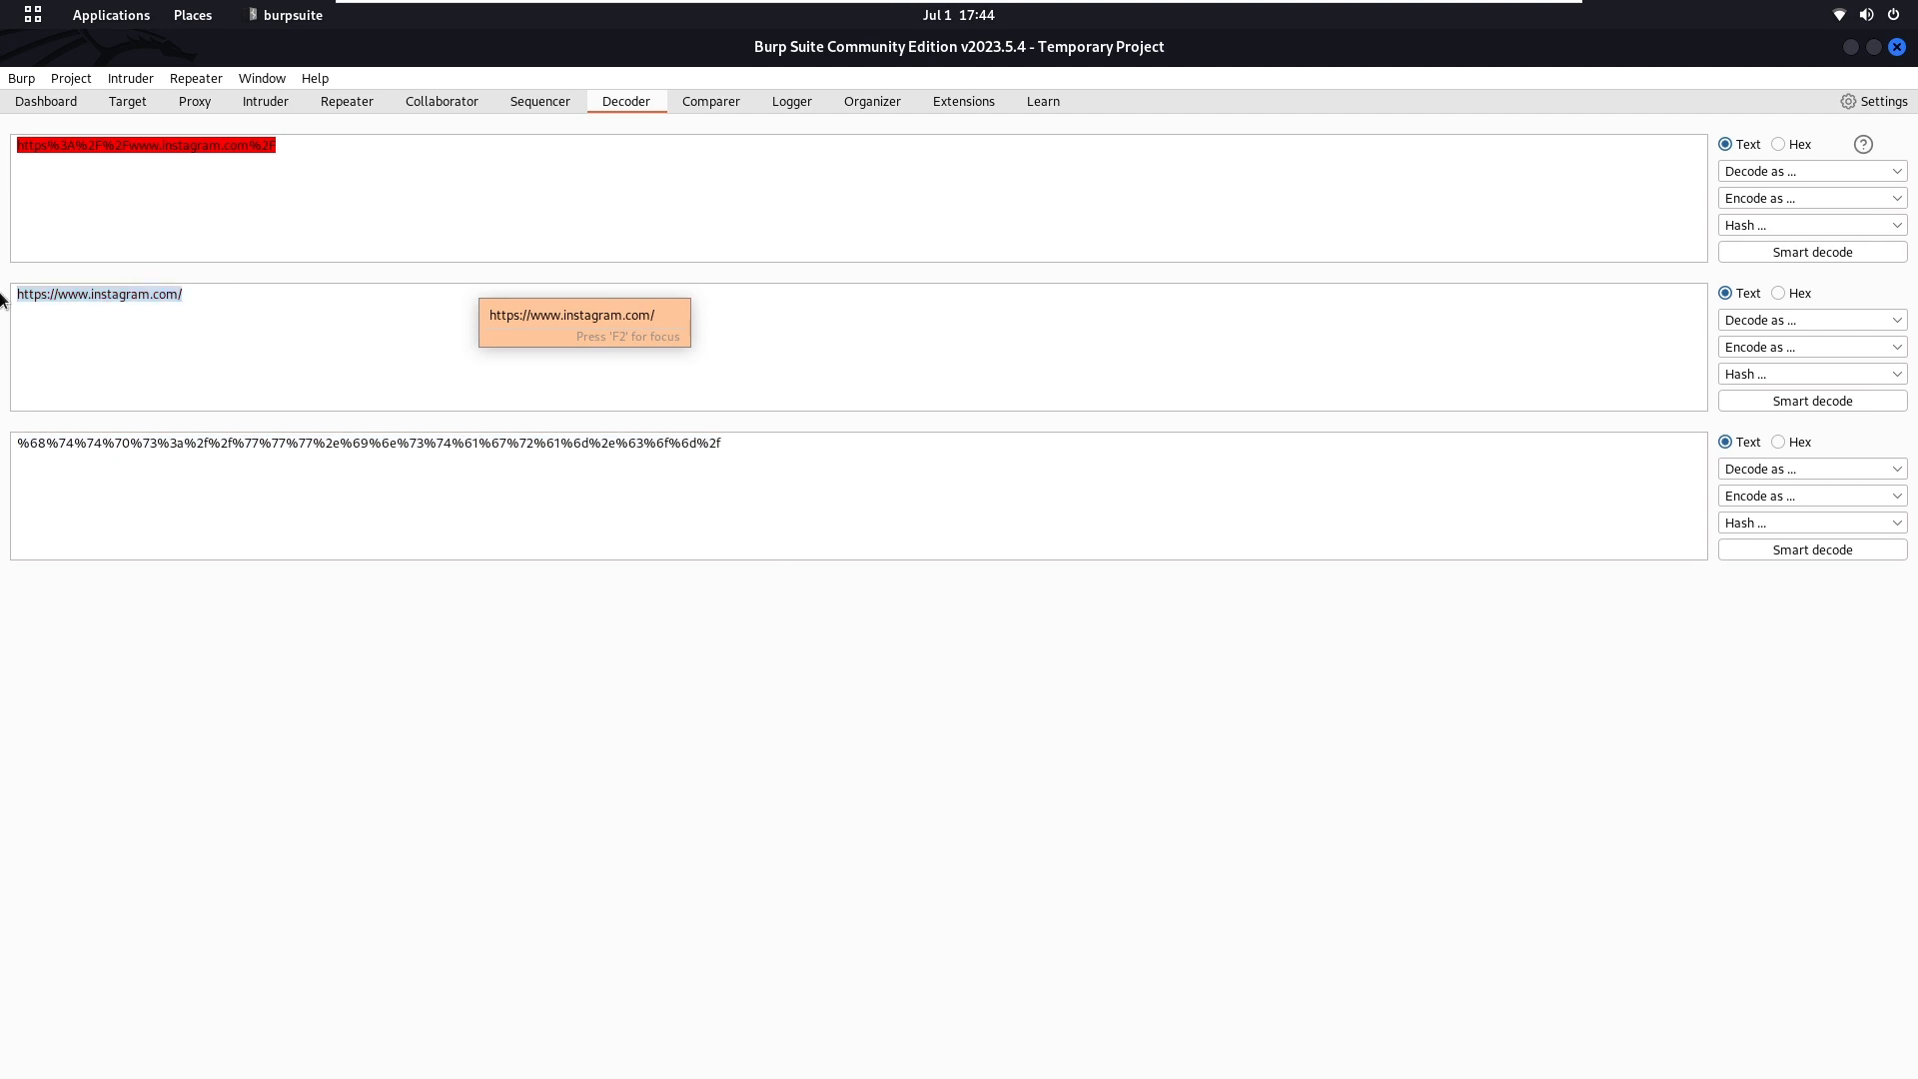
{"action": "left_click", "coordinate": [286, 344]}
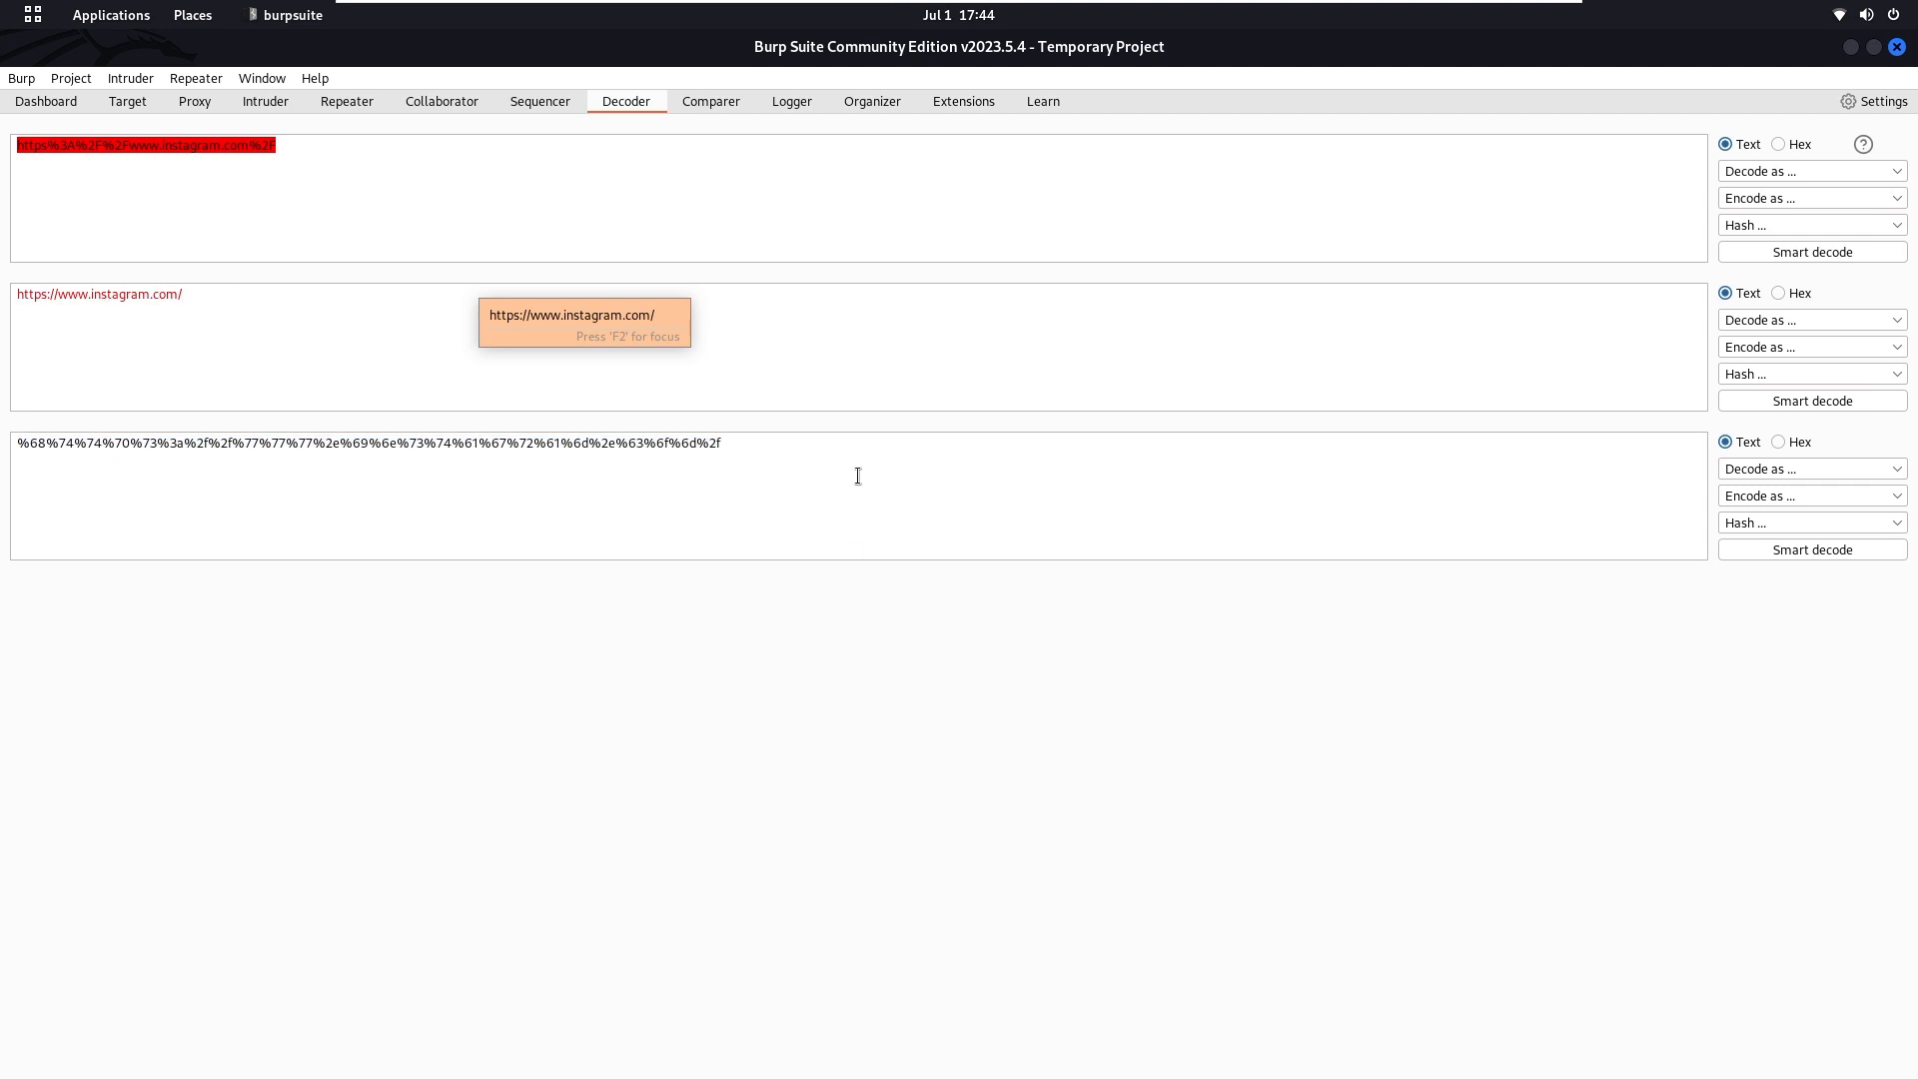
{"action": "triple_click", "coordinate": [636, 459]}
{"action": "left_click_drag", "start_coordinate": [175, 365], "coordinate": [18, 295]}
{"action": "left_click_drag", "start_coordinate": [788, 478], "coordinate": [2, 449]}
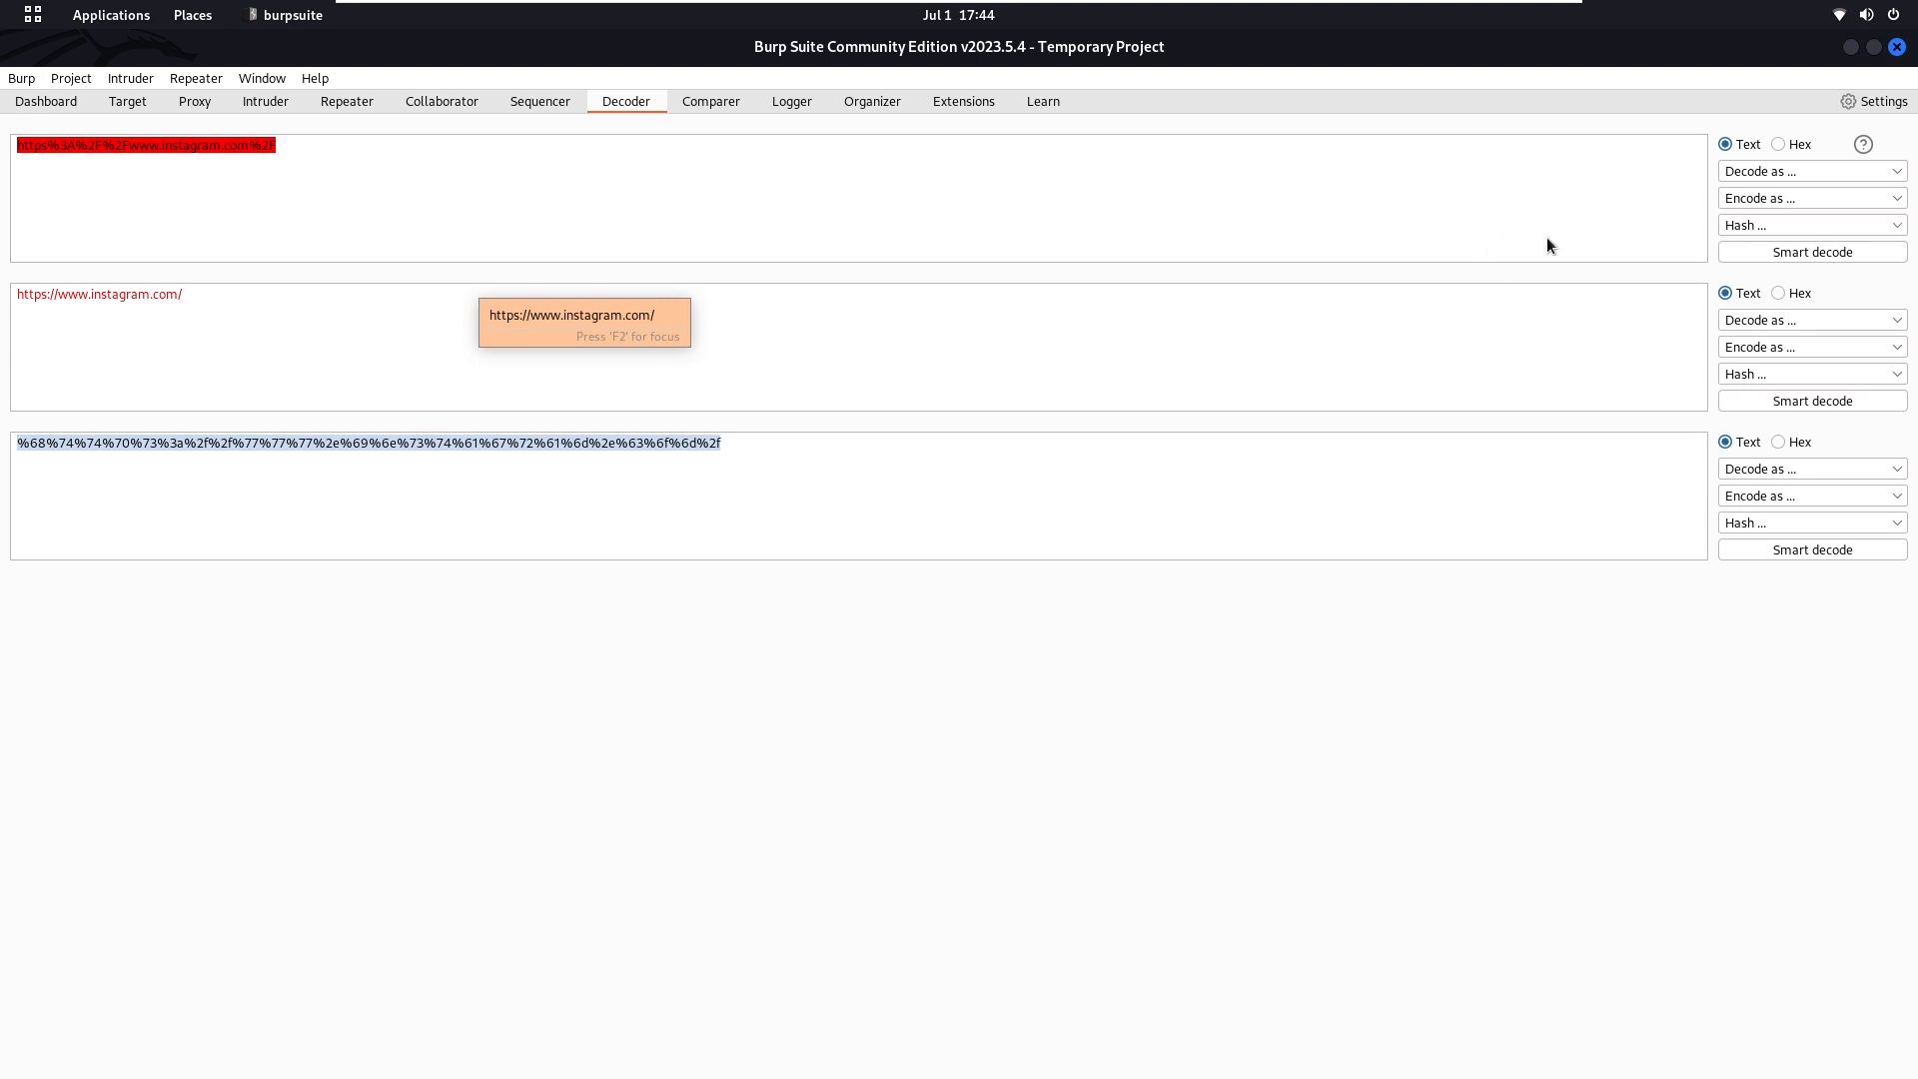
{"action": "left_click", "coordinate": [1765, 202]}
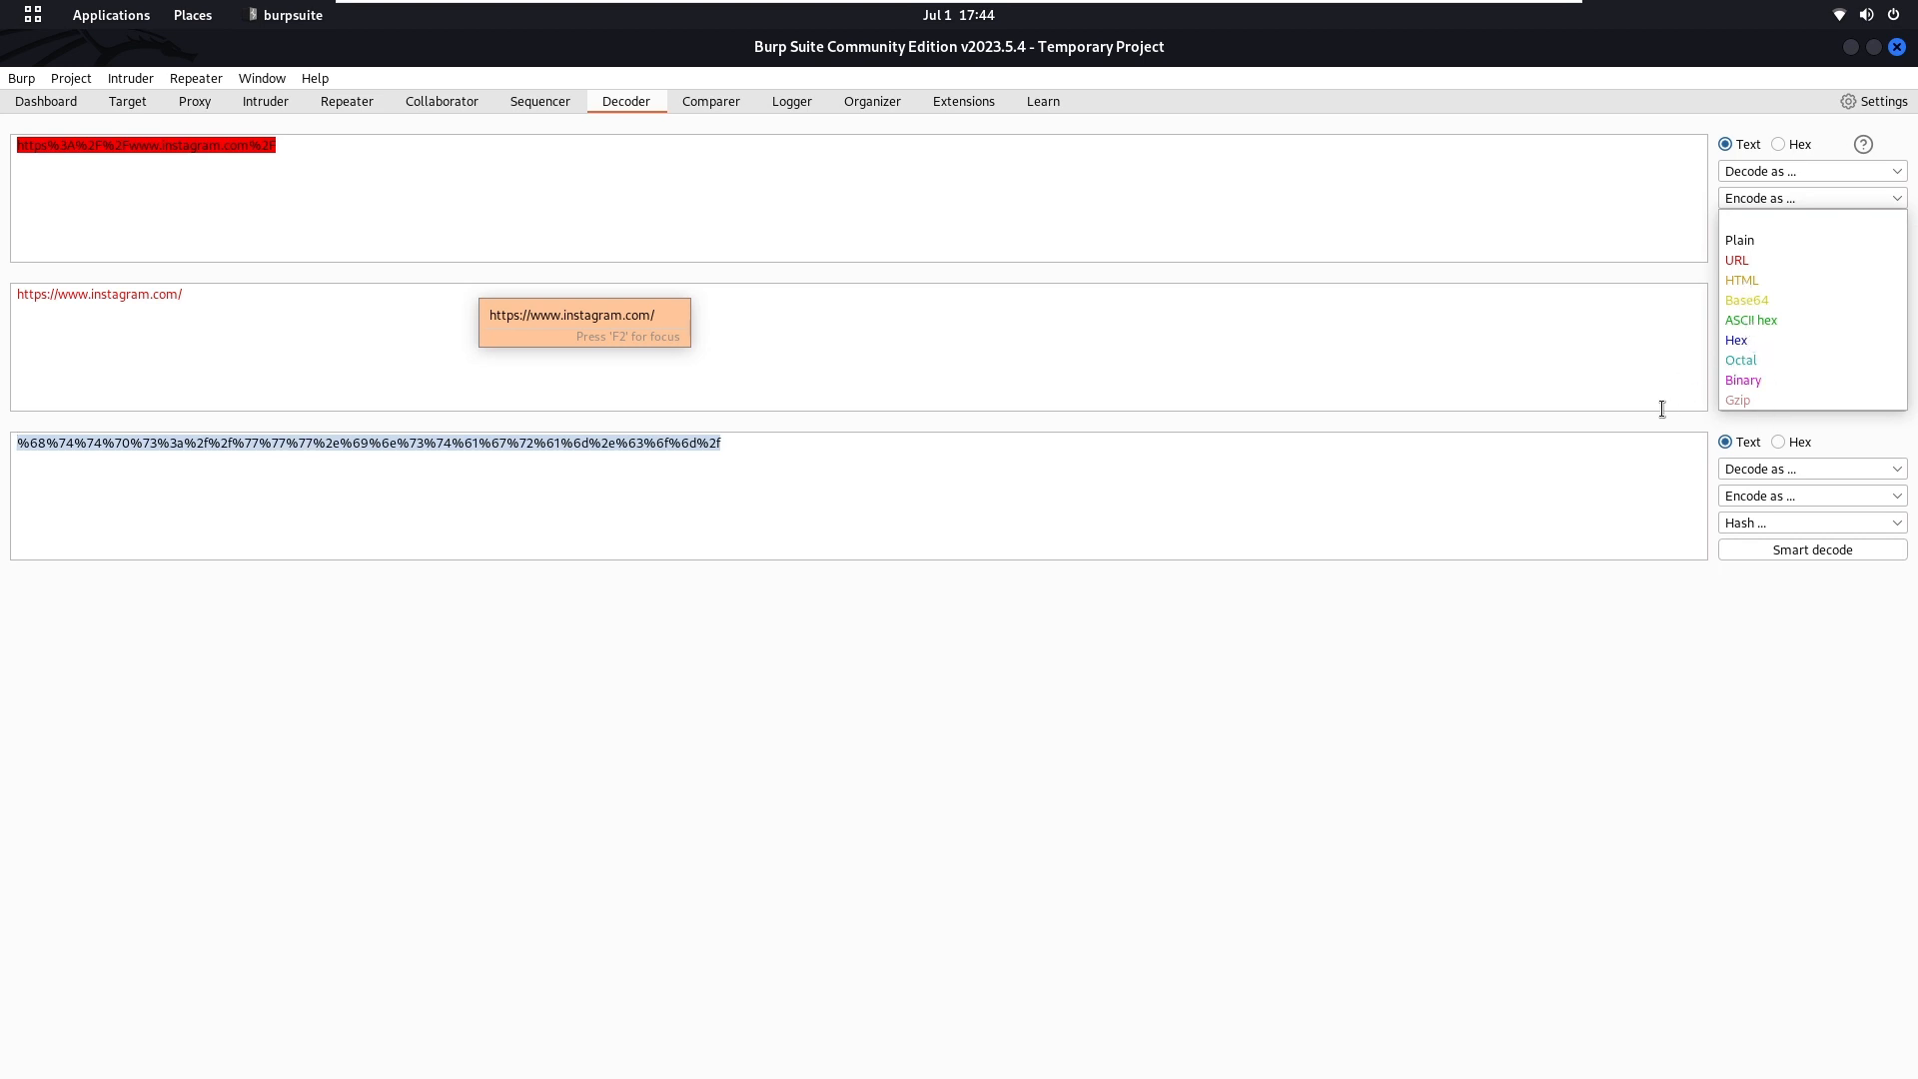
{"action": "left_click", "coordinate": [1562, 344]}
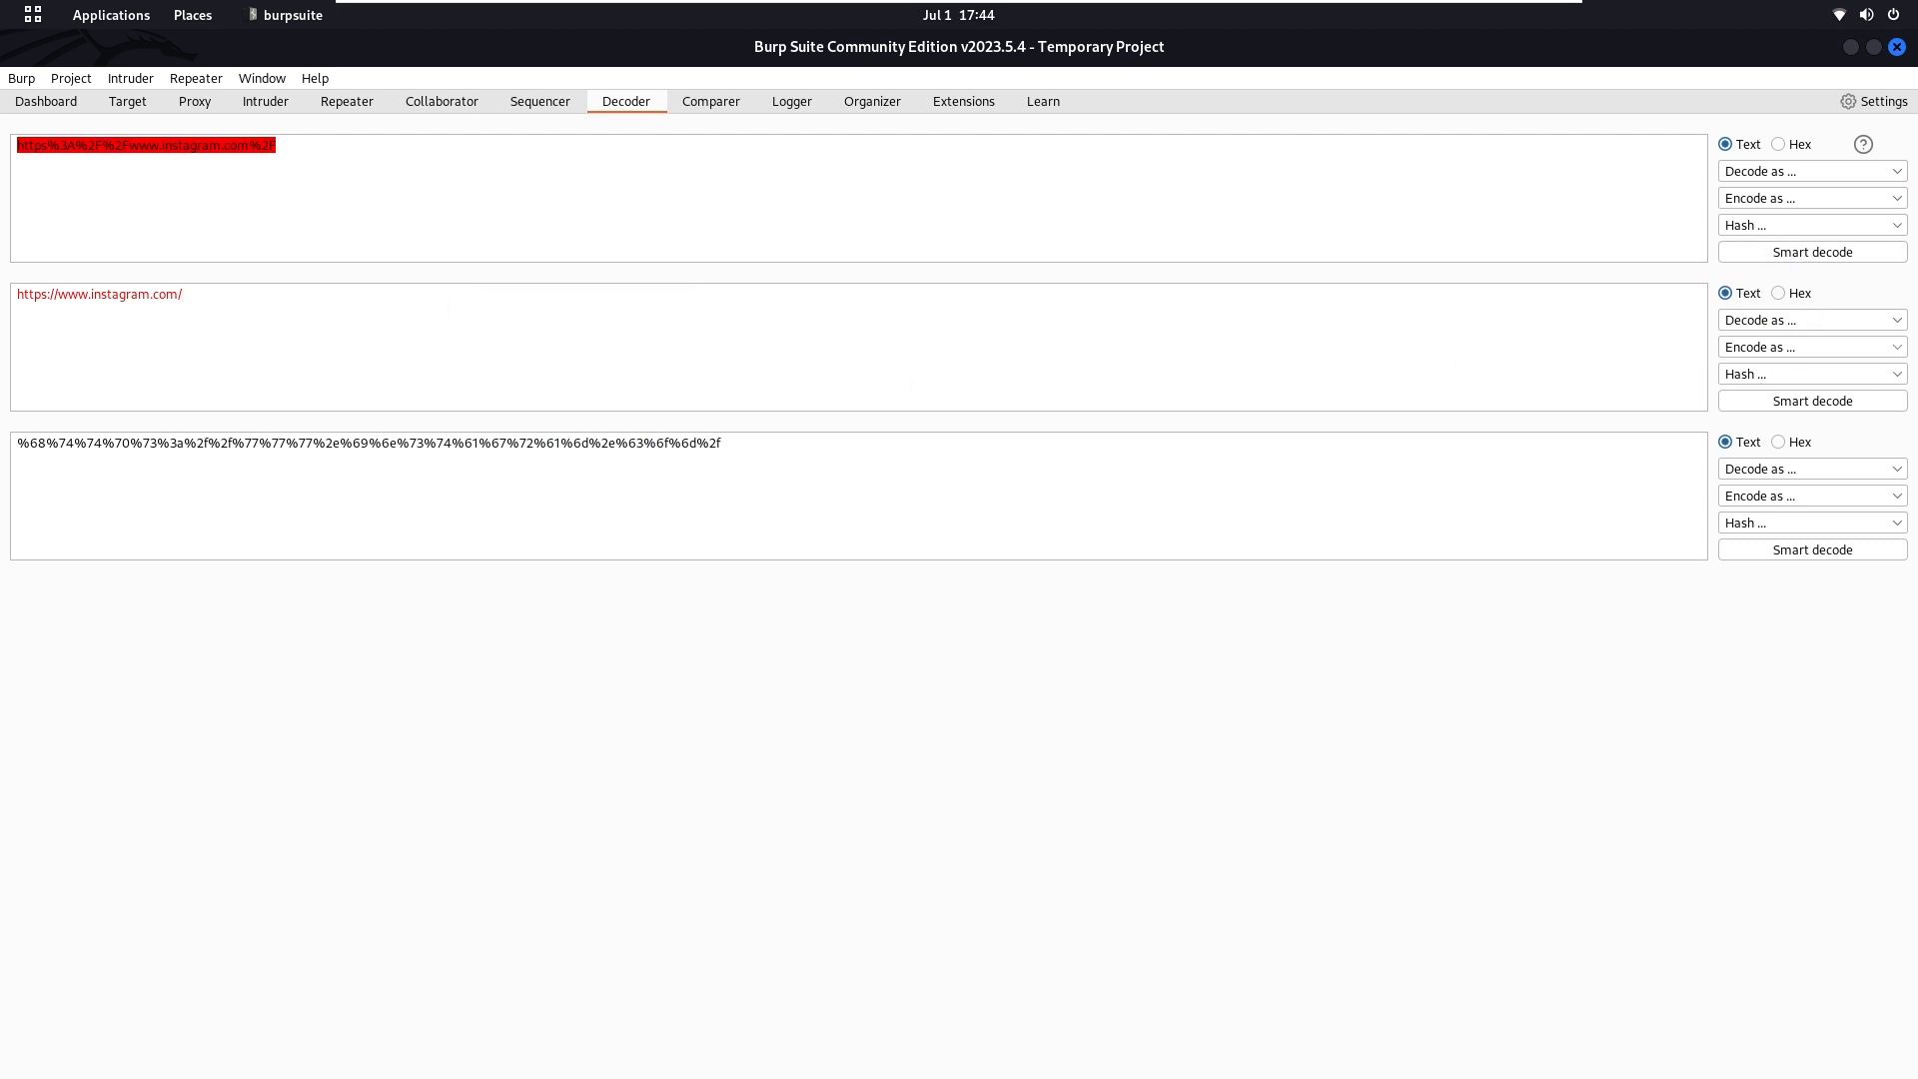
{"action": "left_click", "coordinate": [1772, 382]}
{"action": "scroll", "coordinate": [1783, 452], "scroll_direction": "down", "scroll_amount": 2}
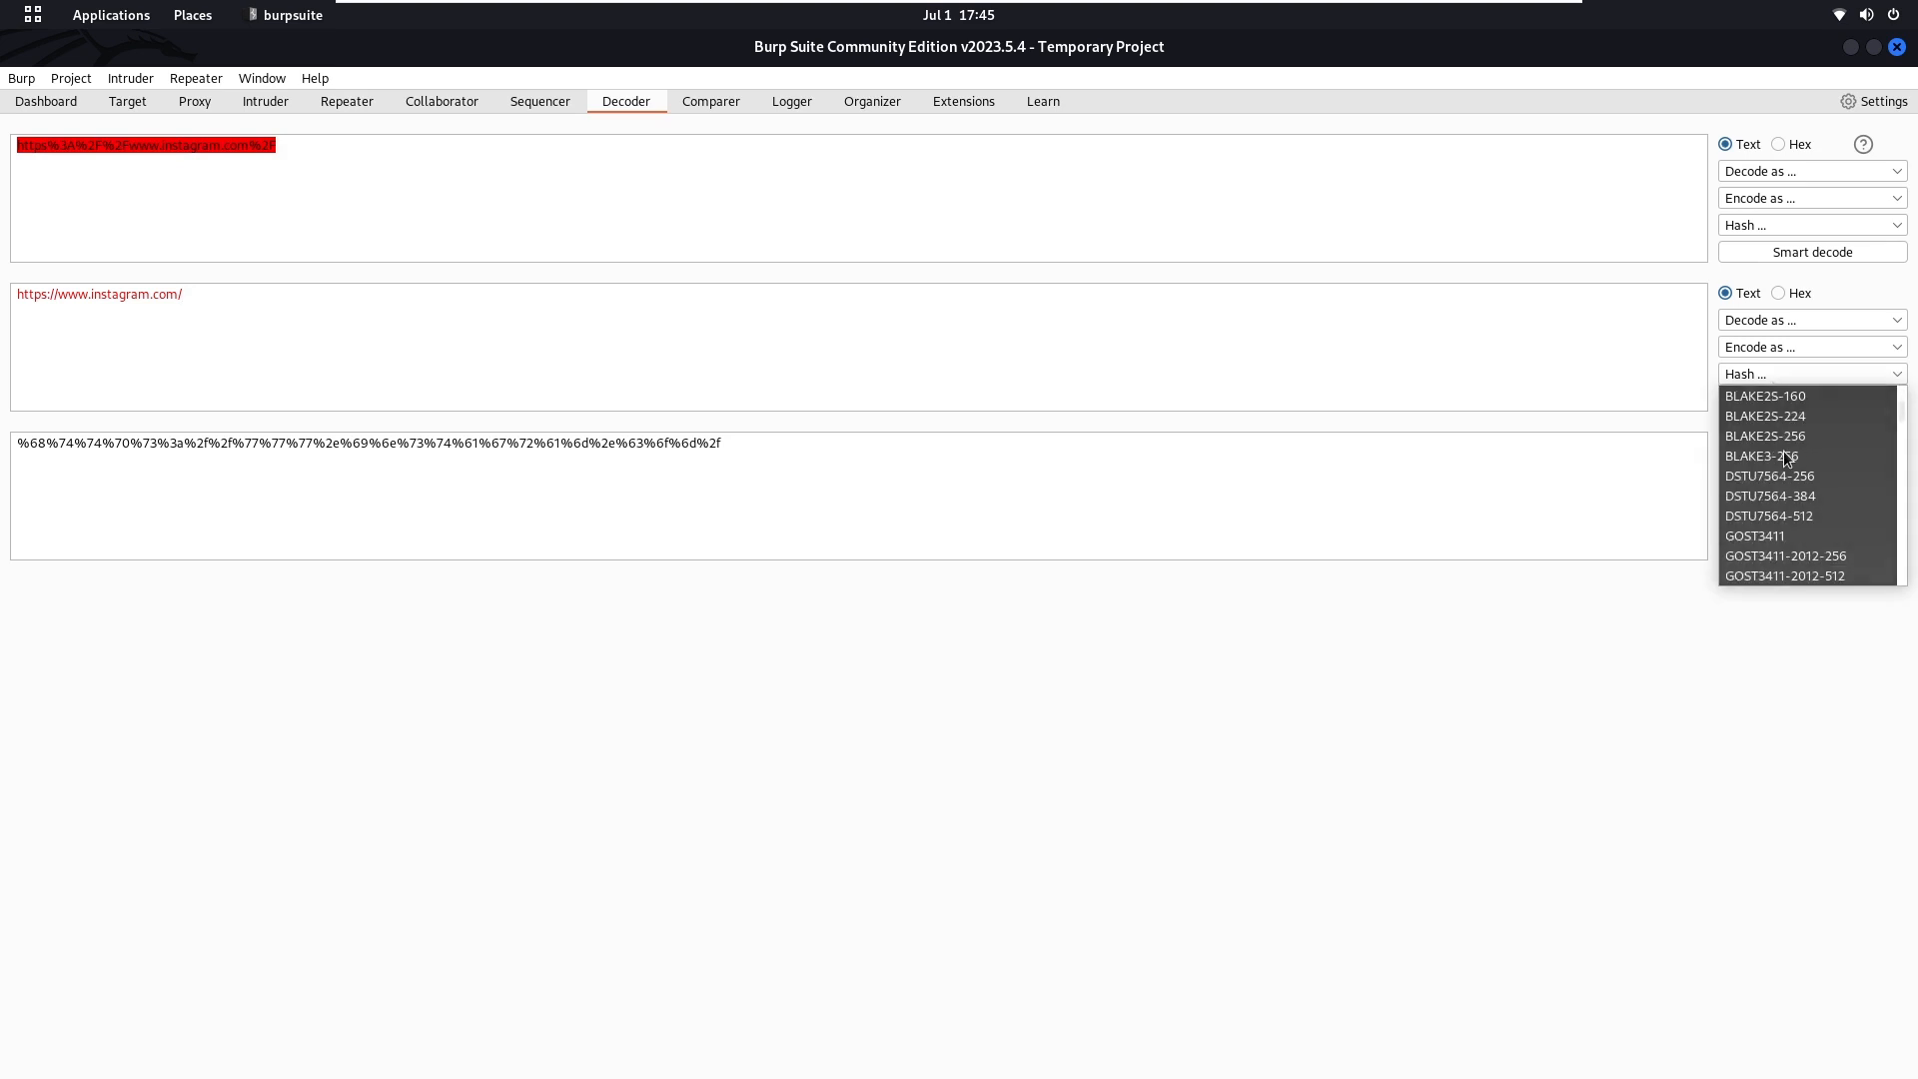
{"action": "scroll", "coordinate": [1784, 456], "scroll_direction": "down", "scroll_amount": 5}
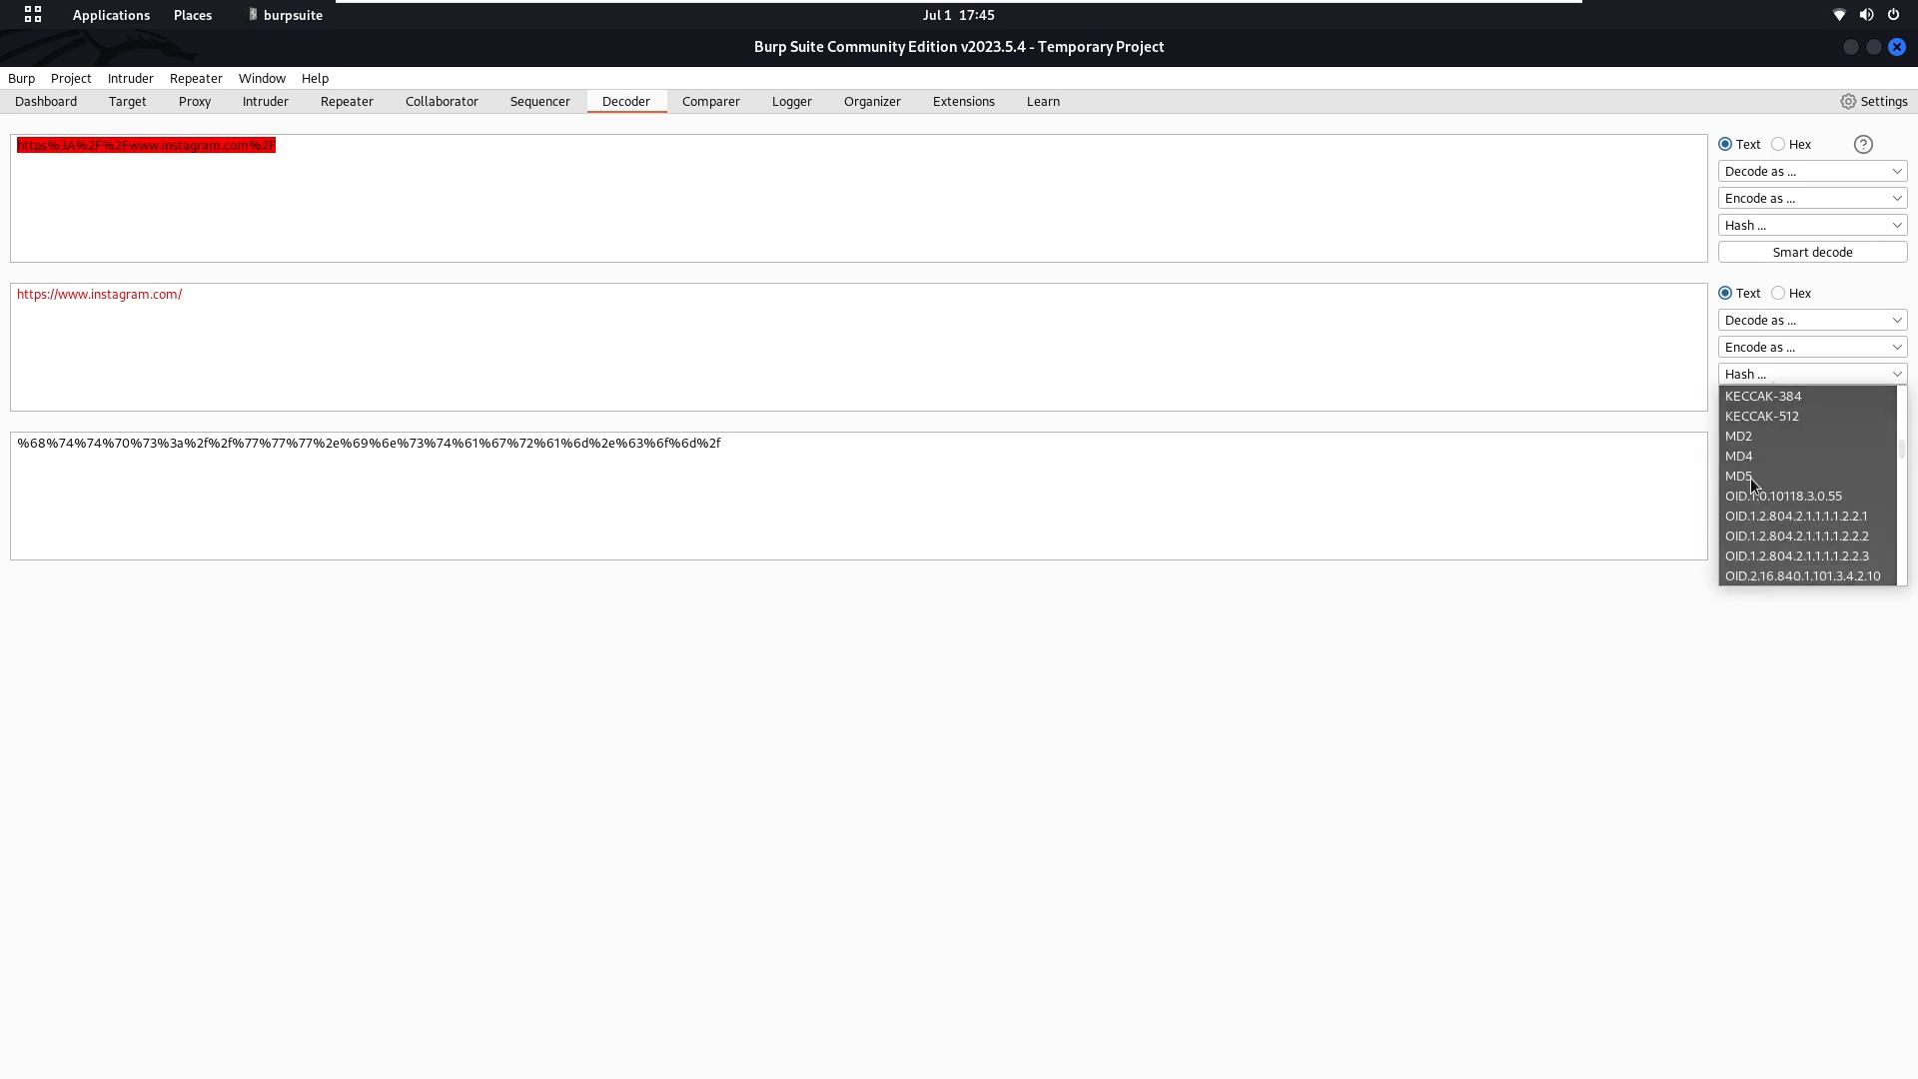
{"action": "left_click", "coordinate": [1750, 477]}
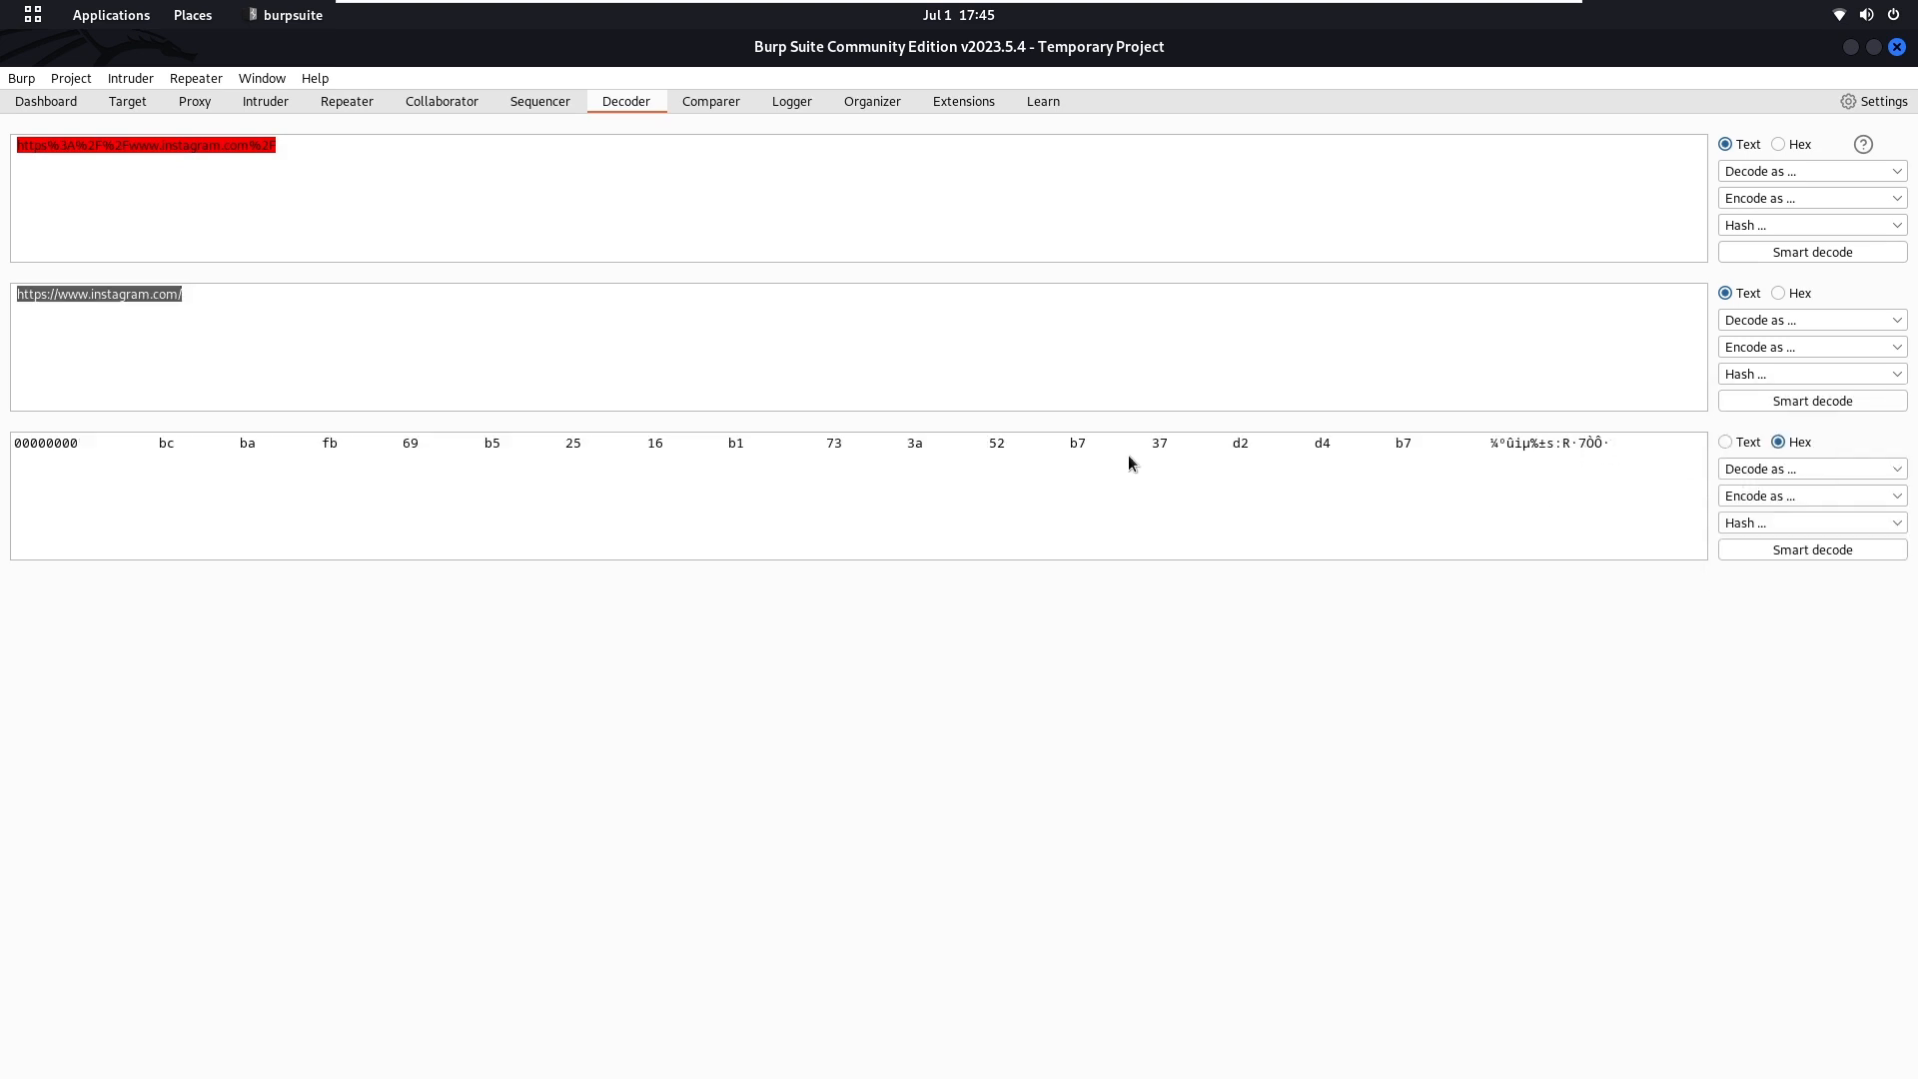
Inspect the hex and character output of the MD5 hash and try Smart decode on it
{"action": "left_click", "coordinate": [1480, 448]}
{"action": "left_click", "coordinate": [1588, 445]}
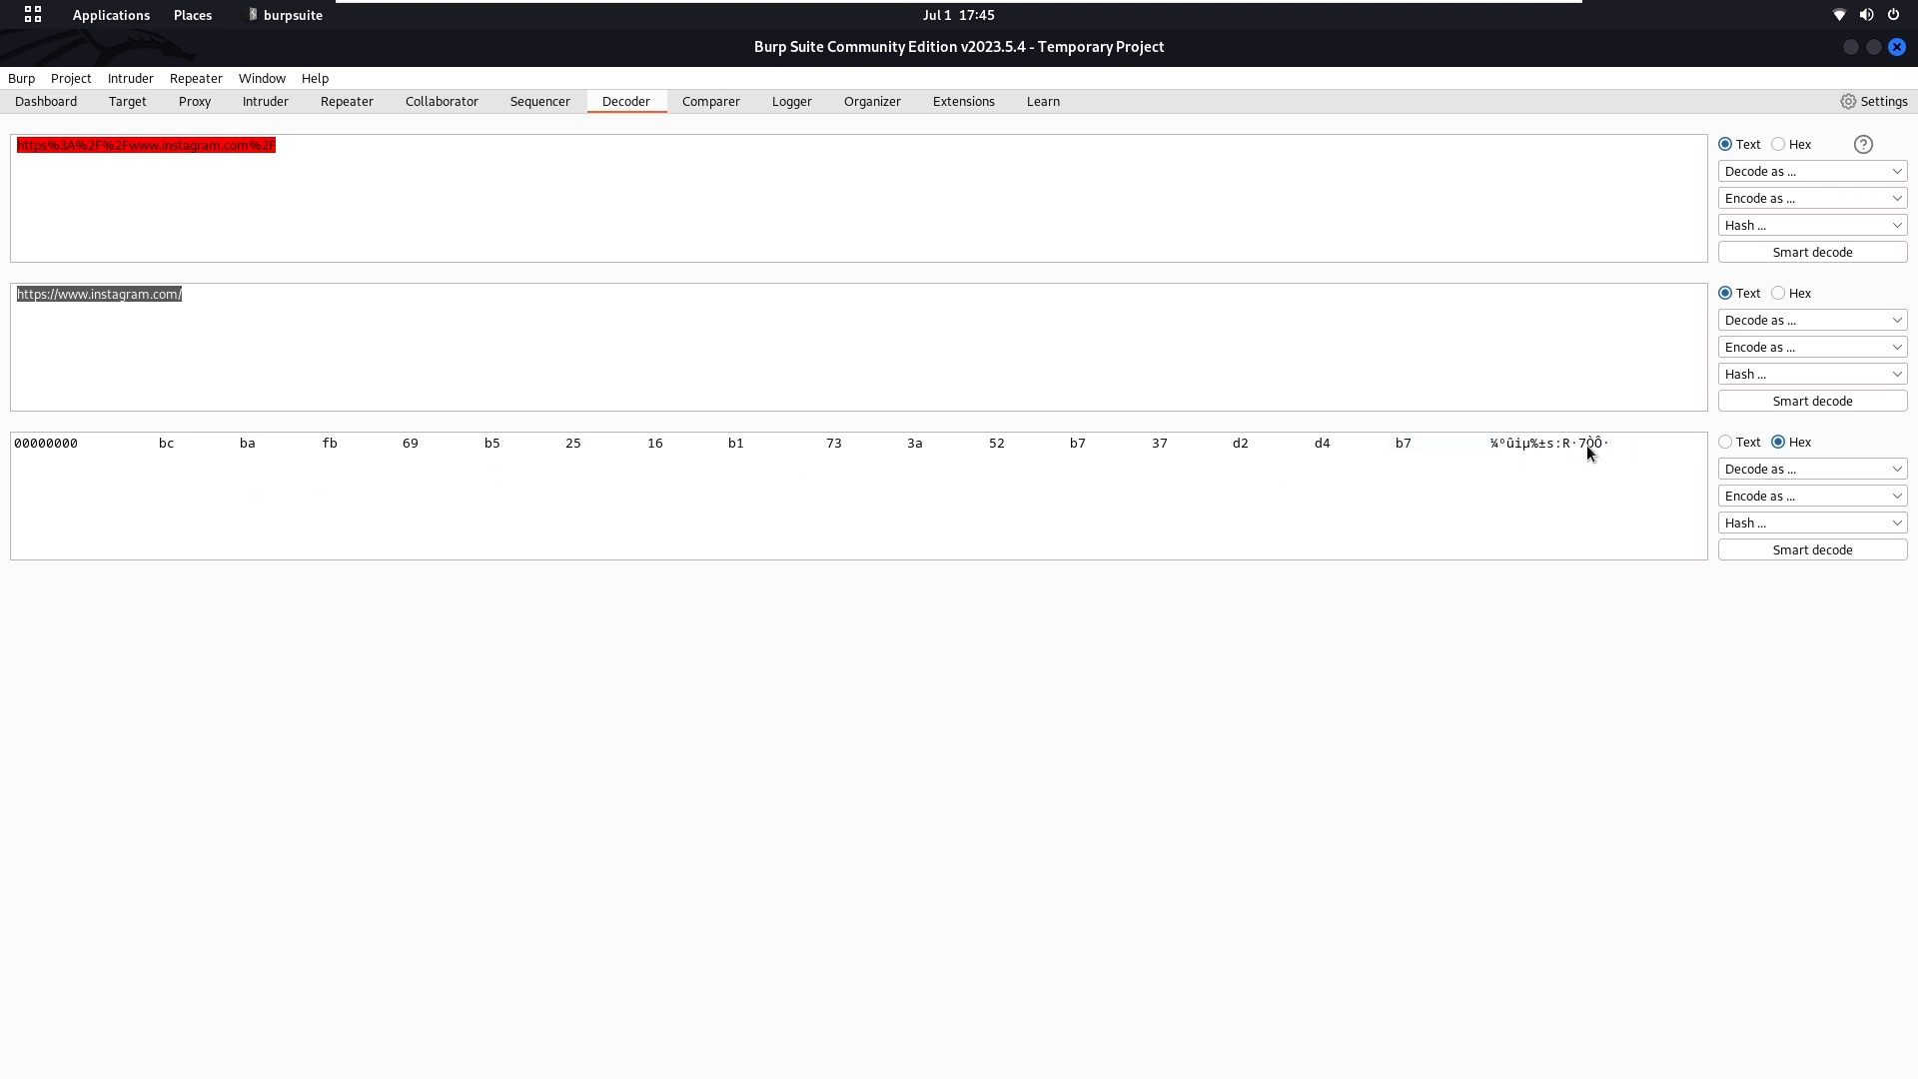
{"action": "left_click", "coordinate": [1488, 442]}
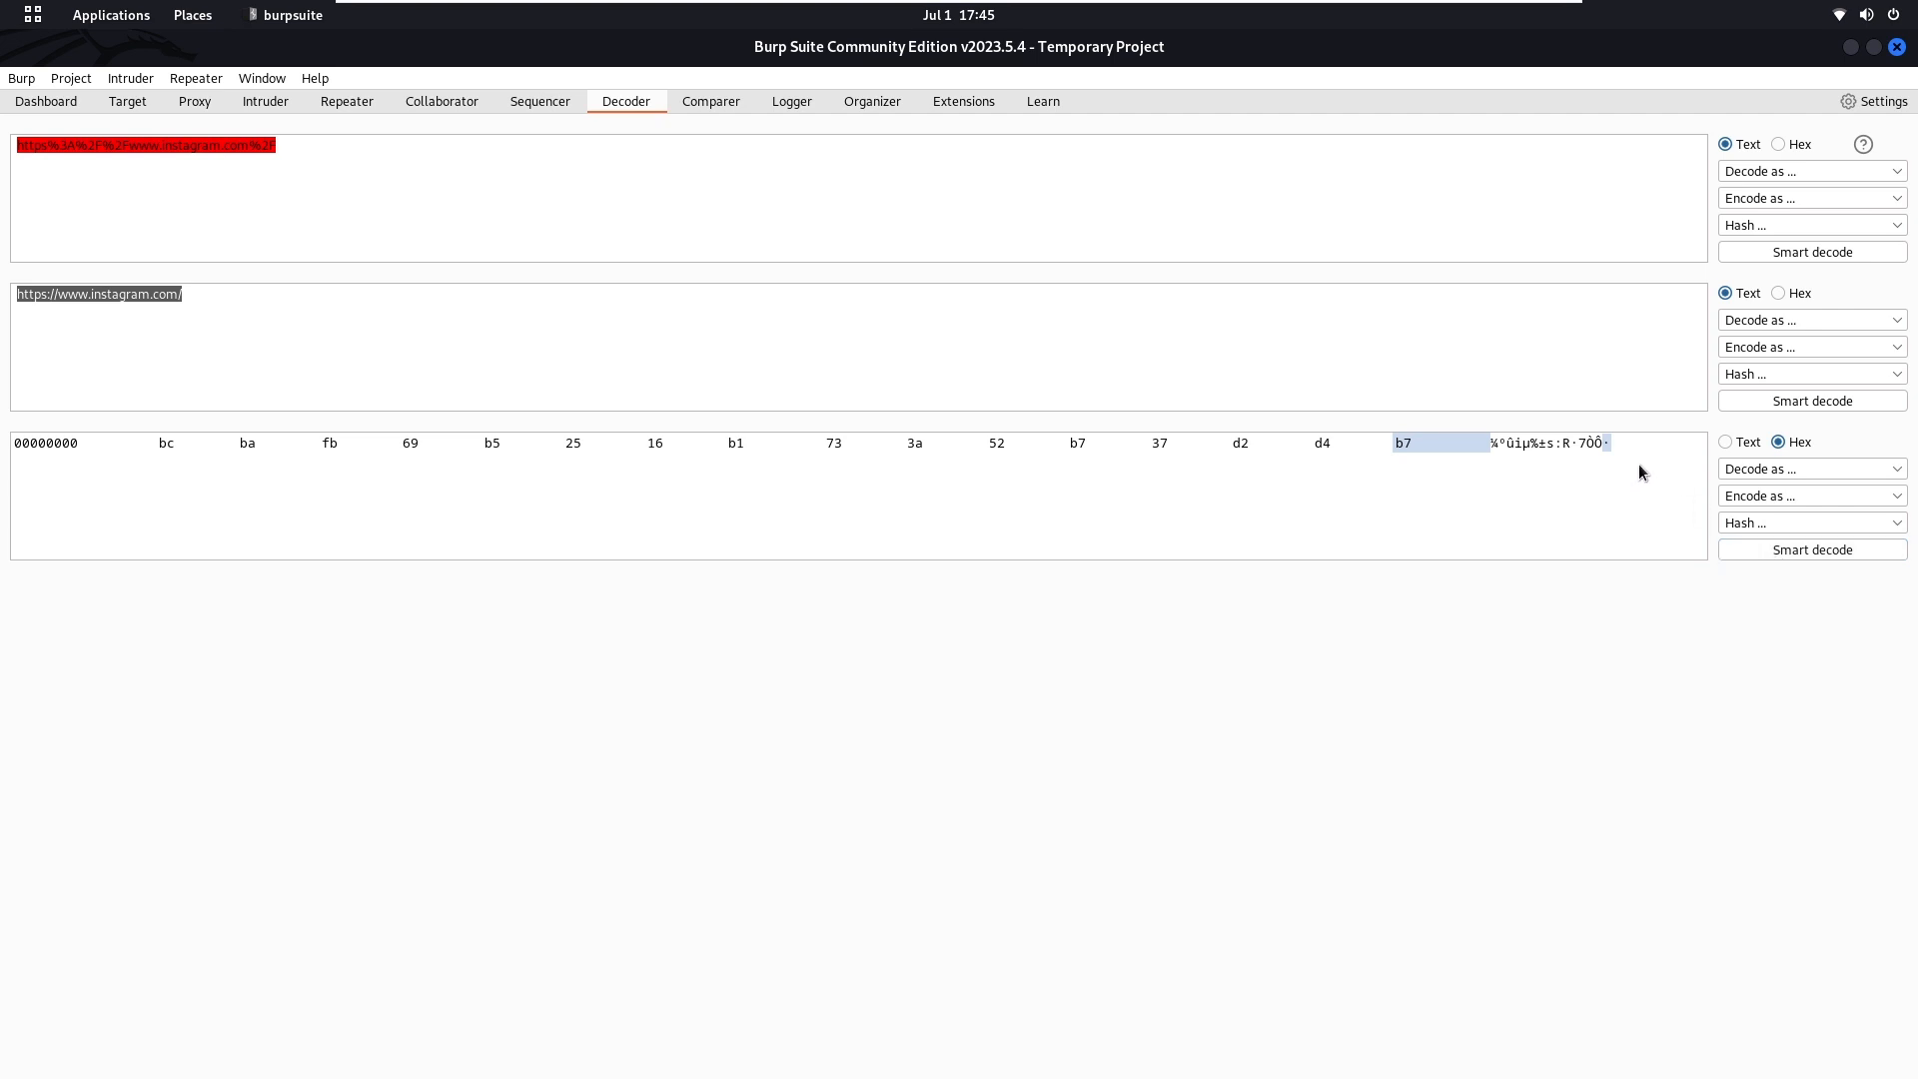
{"action": "left_click", "coordinate": [1778, 557]}
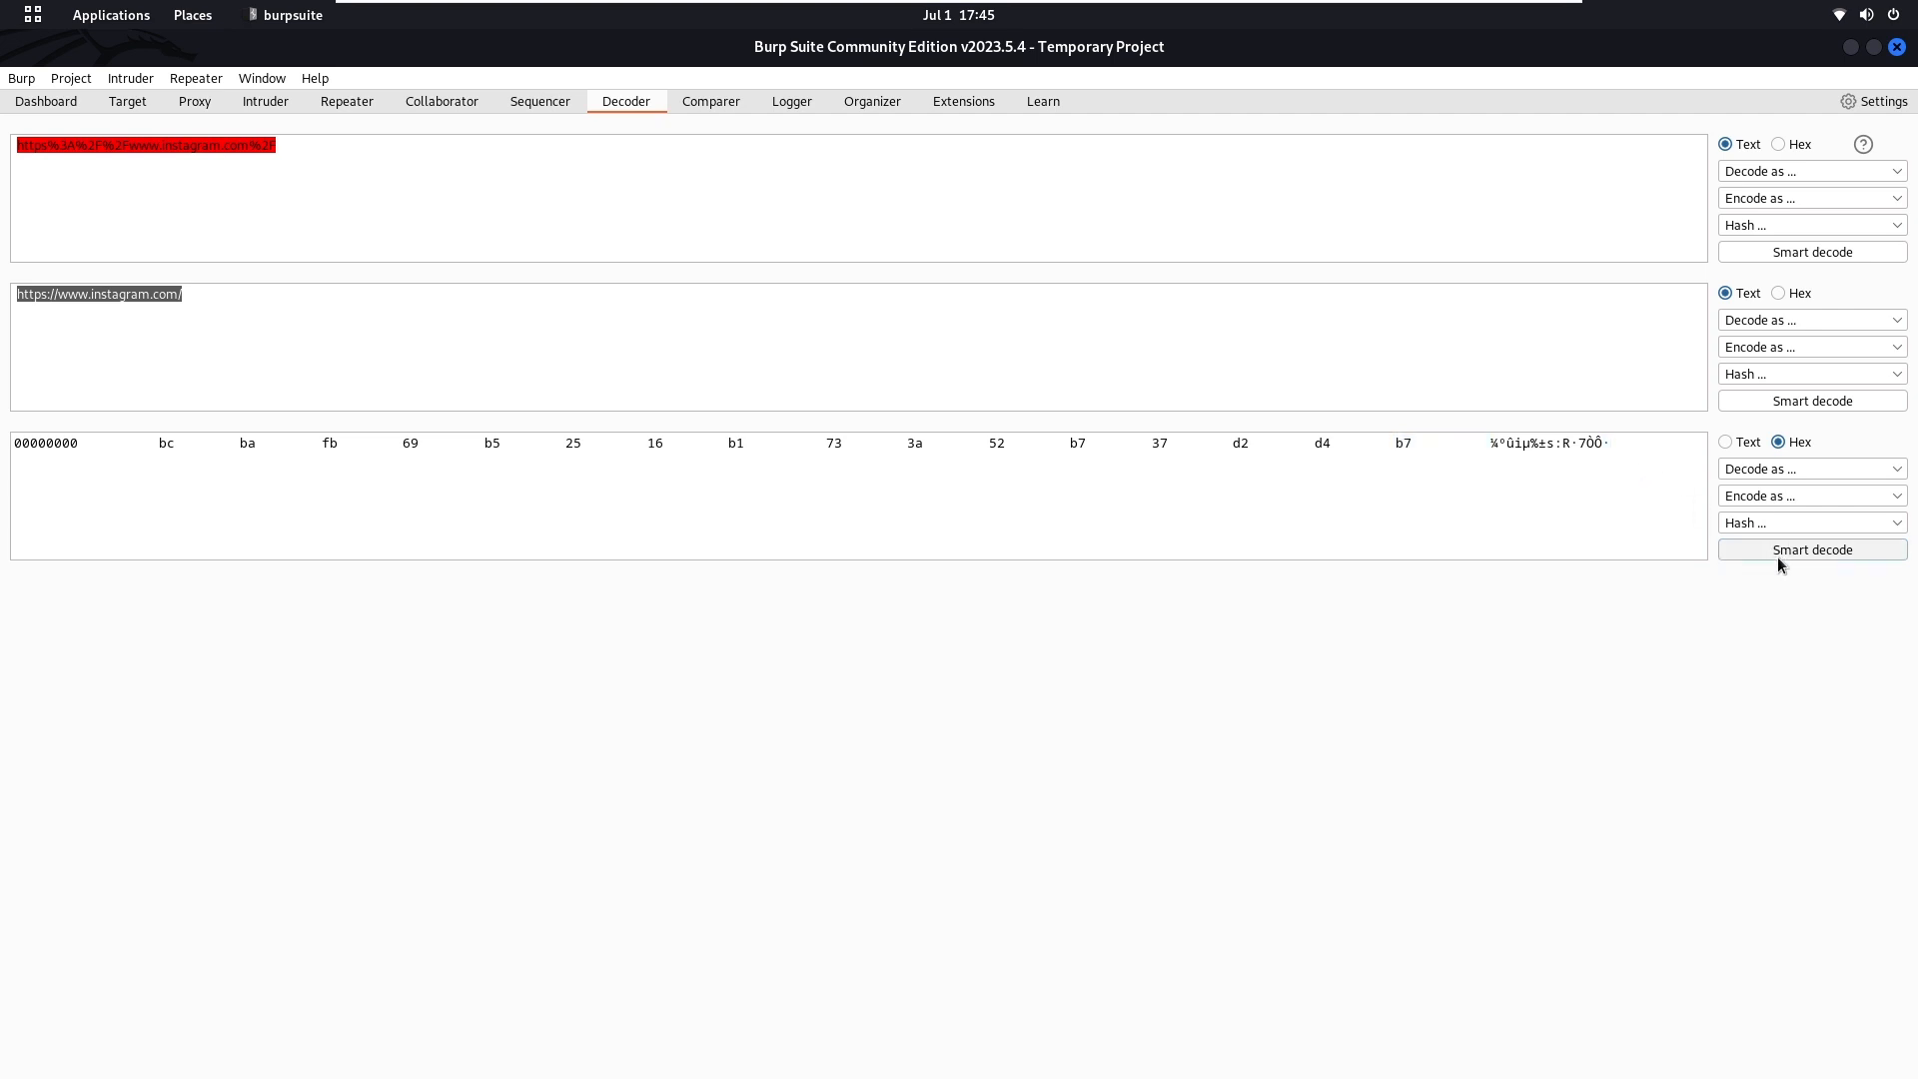
{"action": "left_click", "coordinate": [1600, 444]}
{"action": "left_click", "coordinate": [1499, 443]}
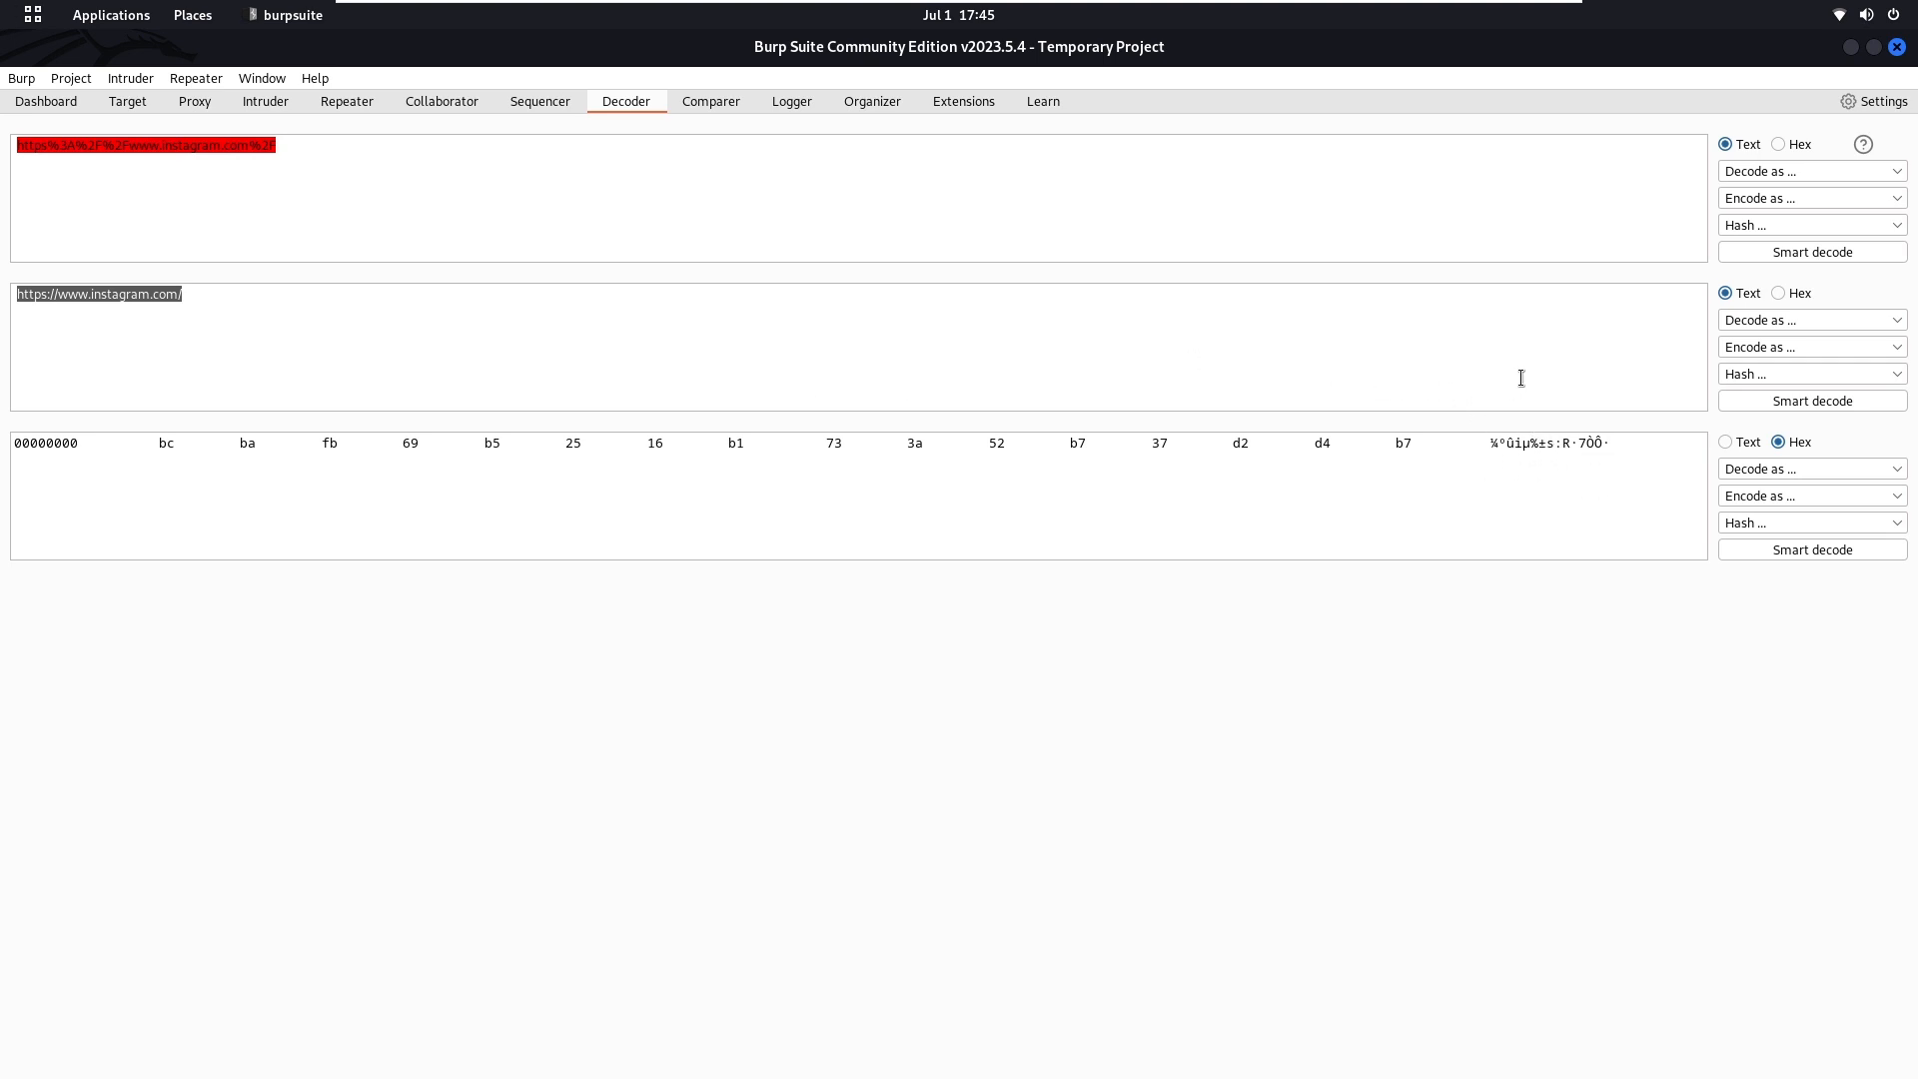
{"action": "left_click", "coordinate": [1772, 374]}
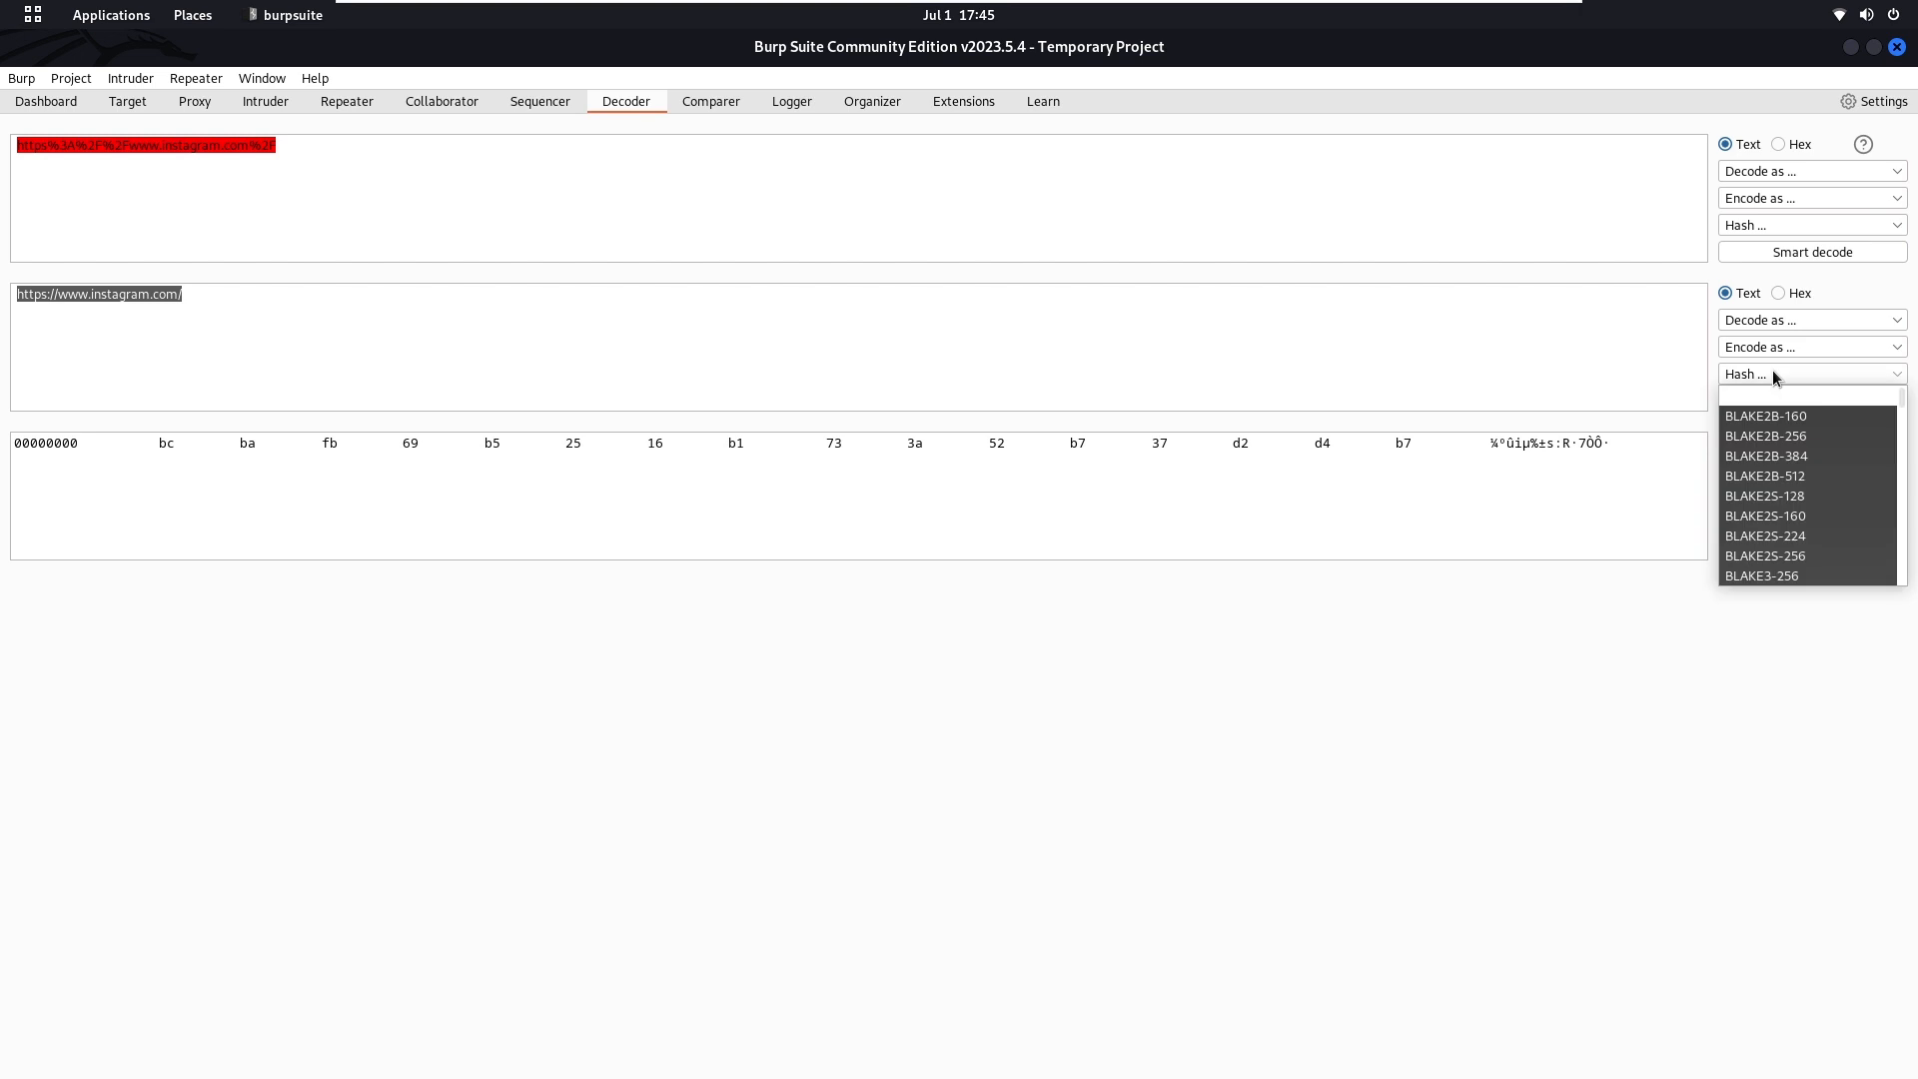
{"action": "left_click", "coordinate": [1588, 365]}
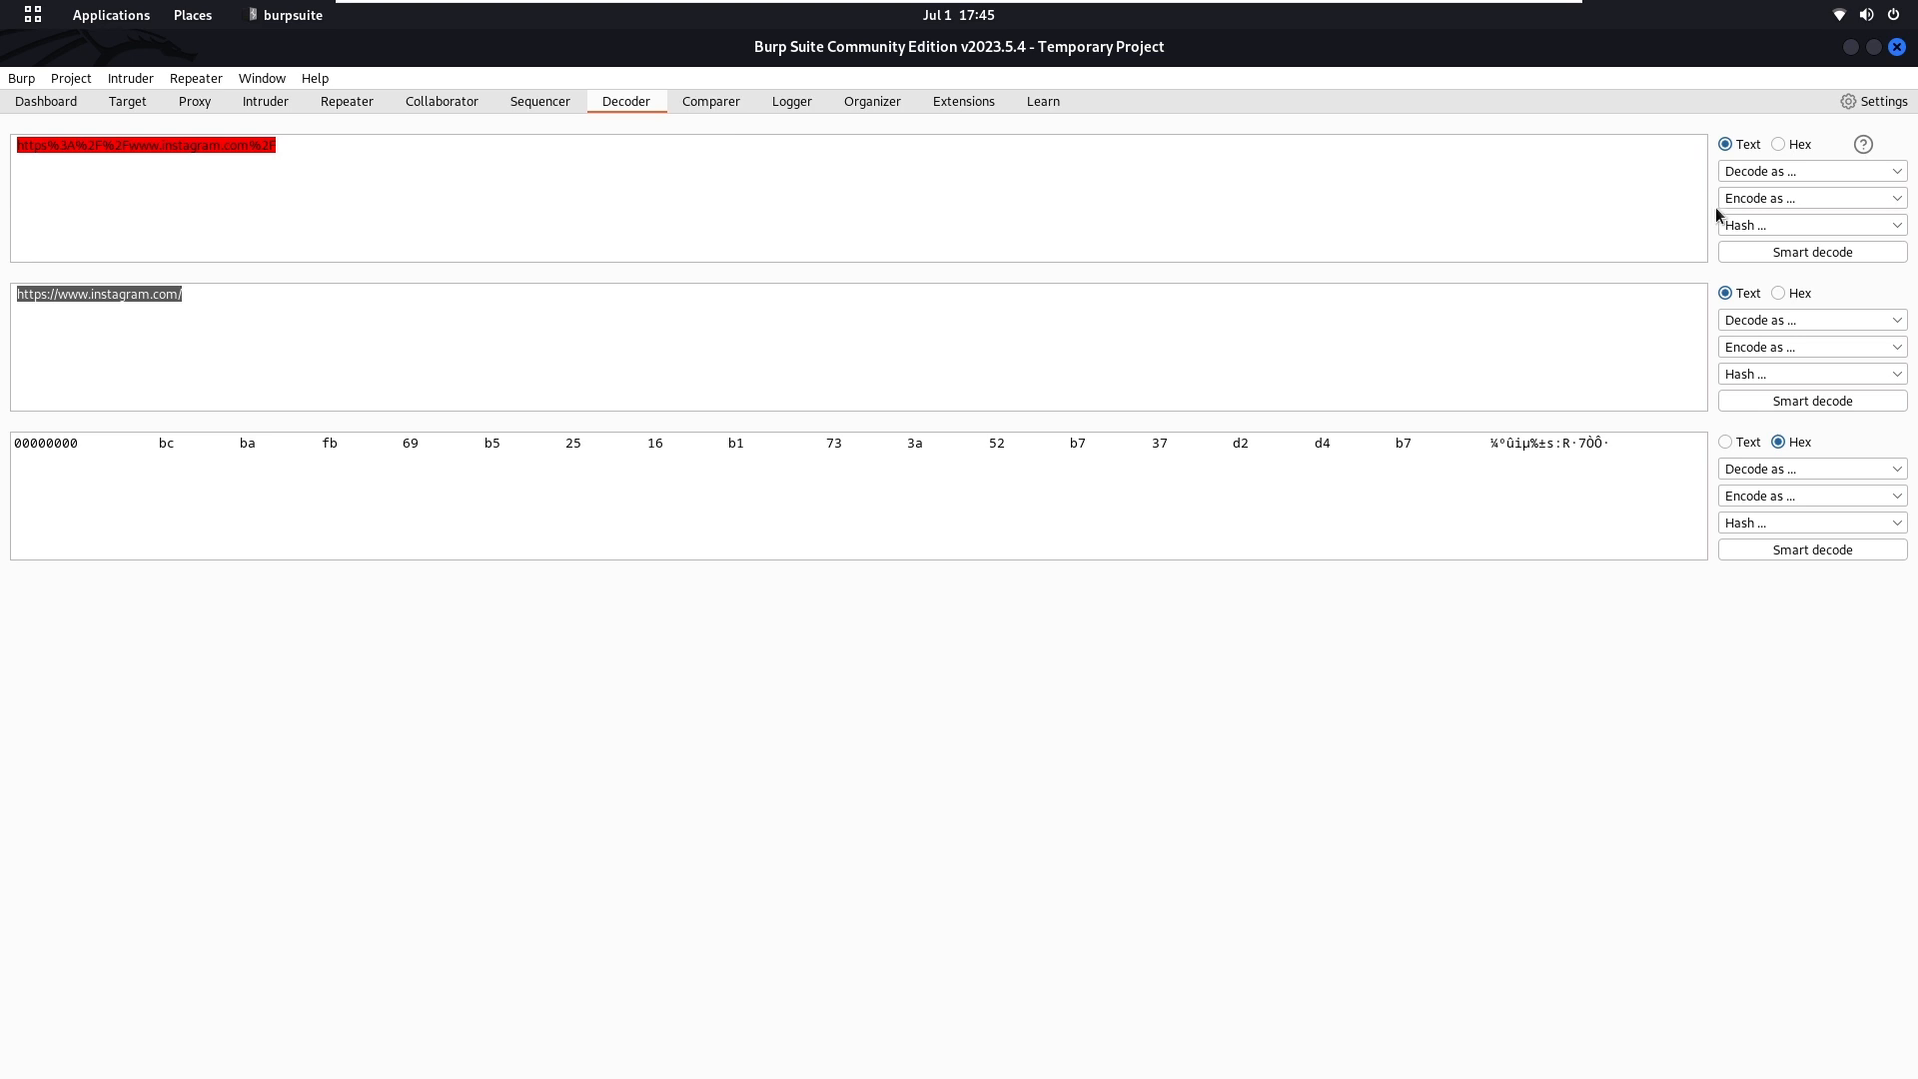
{"action": "left_click", "coordinate": [1771, 199]}
{"action": "left_click", "coordinate": [1771, 198]}
{"action": "left_click", "coordinate": [1773, 176]}
{"action": "left_click", "coordinate": [1773, 176]}
{"action": "left_click", "coordinate": [1740, 200]}
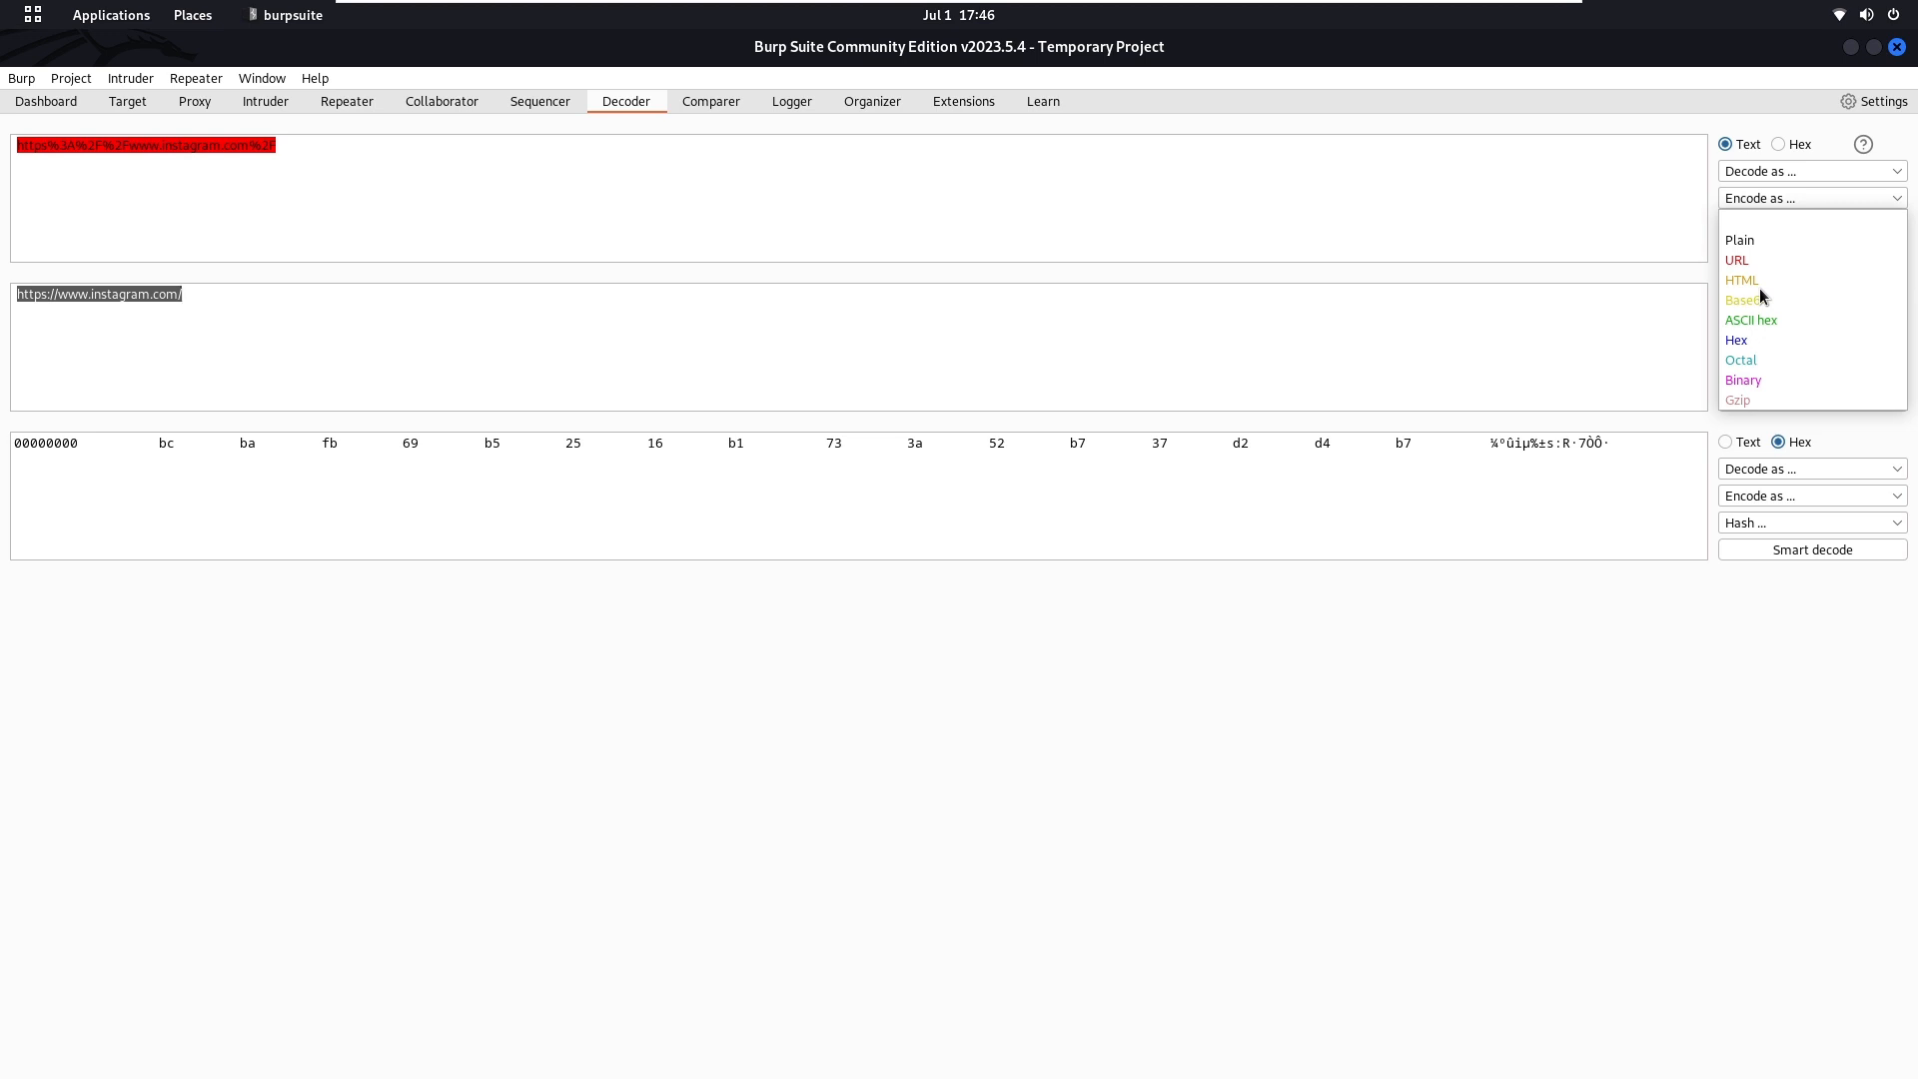
{"action": "left_click", "coordinate": [1238, 331]}
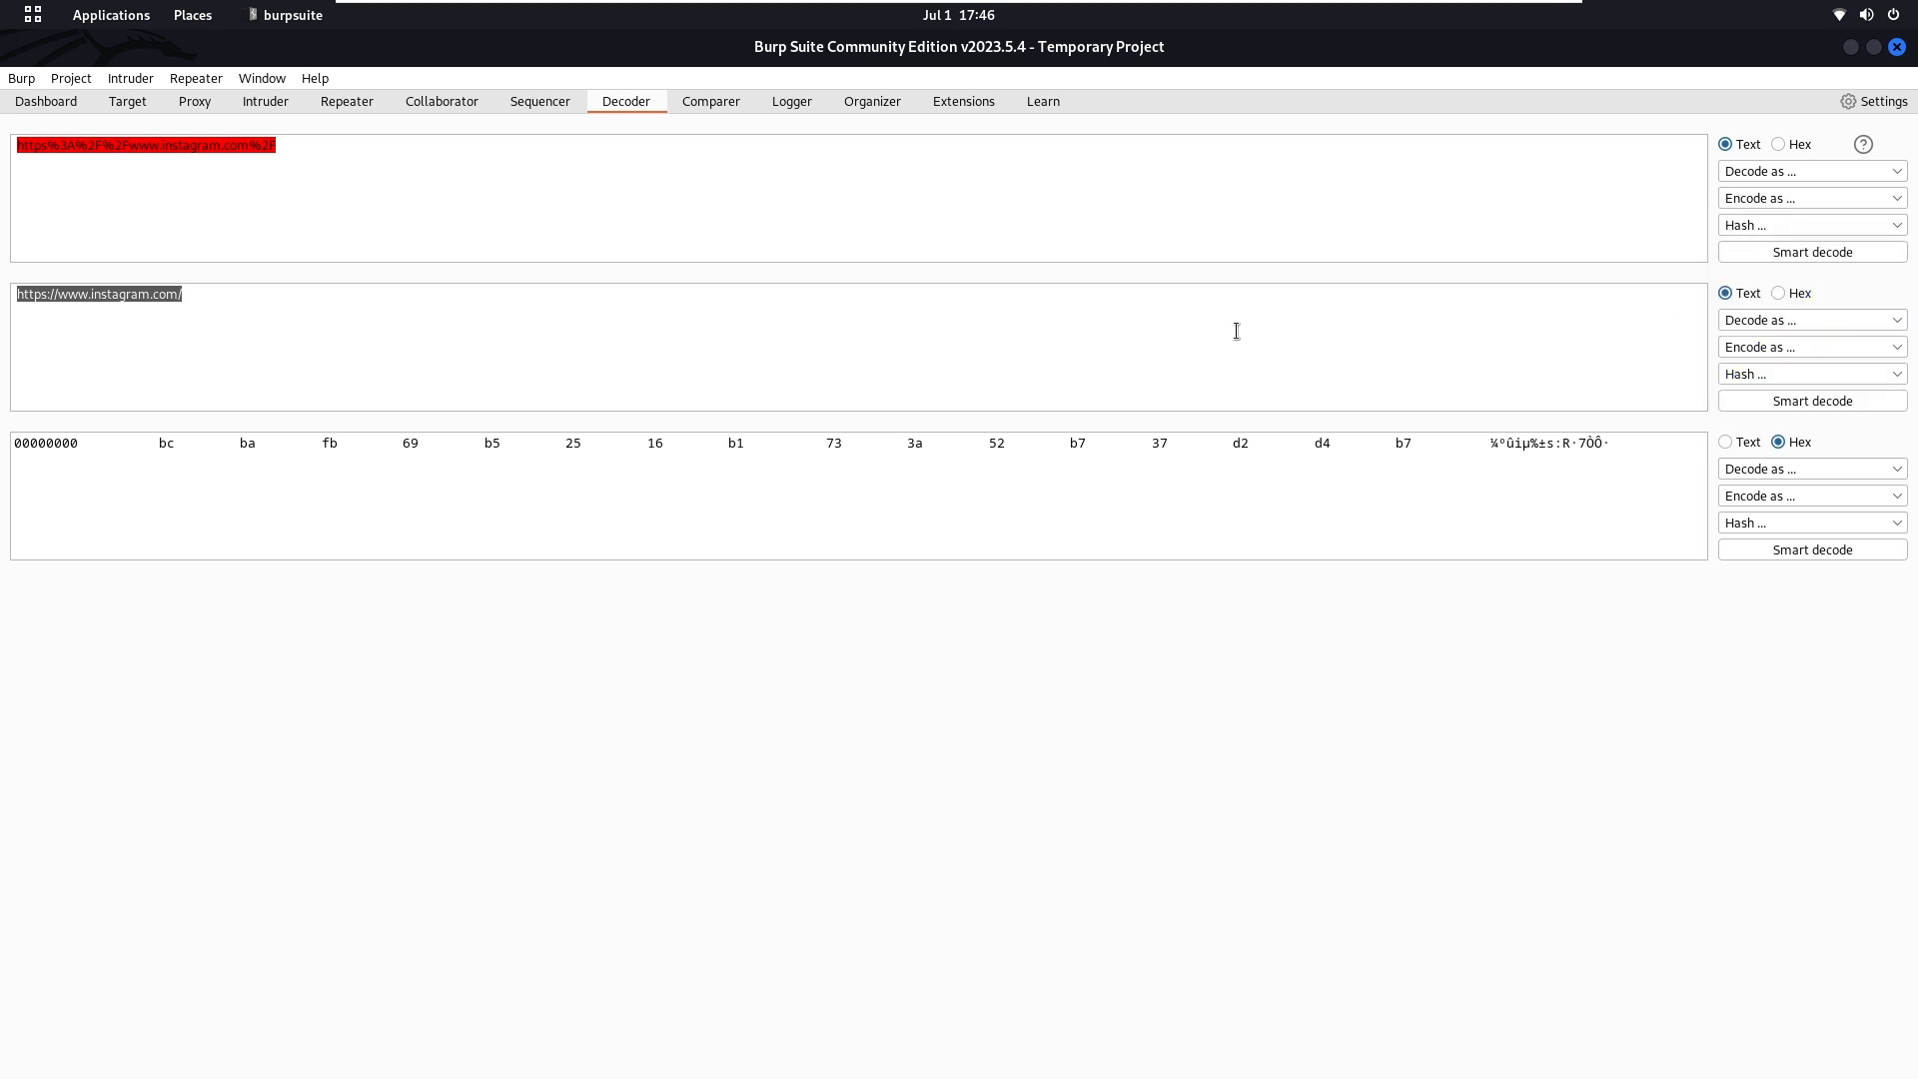